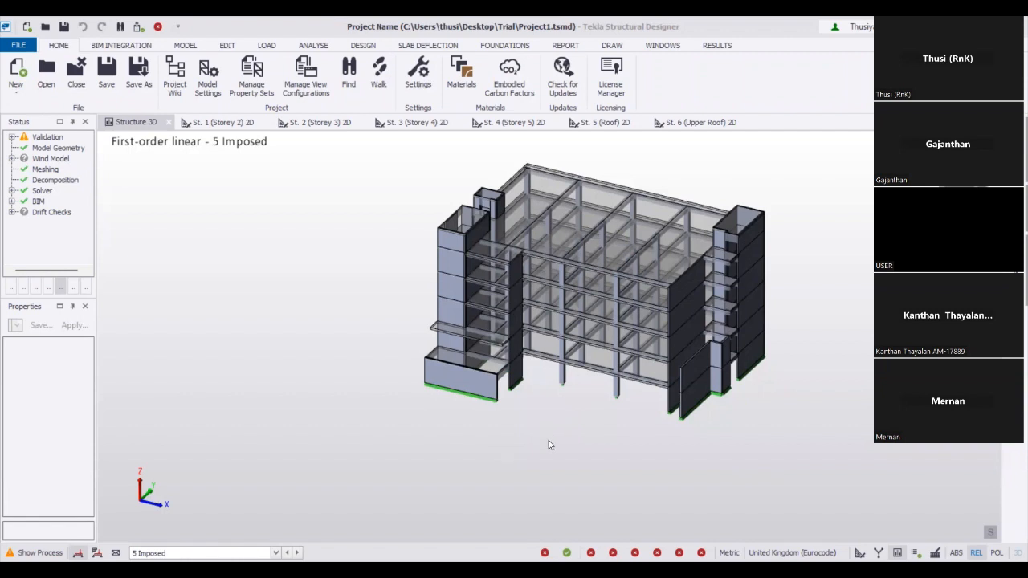
# Examine the 3D structure and compare the St. 1 (Storey 2) and St. 2 (Storey 3) floor plans
pyautogui.moveTo(590, 419); pyautogui.dragTo(525, 489, button='middle')
pyautogui.scroll(1, 527, 447)
pyautogui.scroll(1, 528, 449)
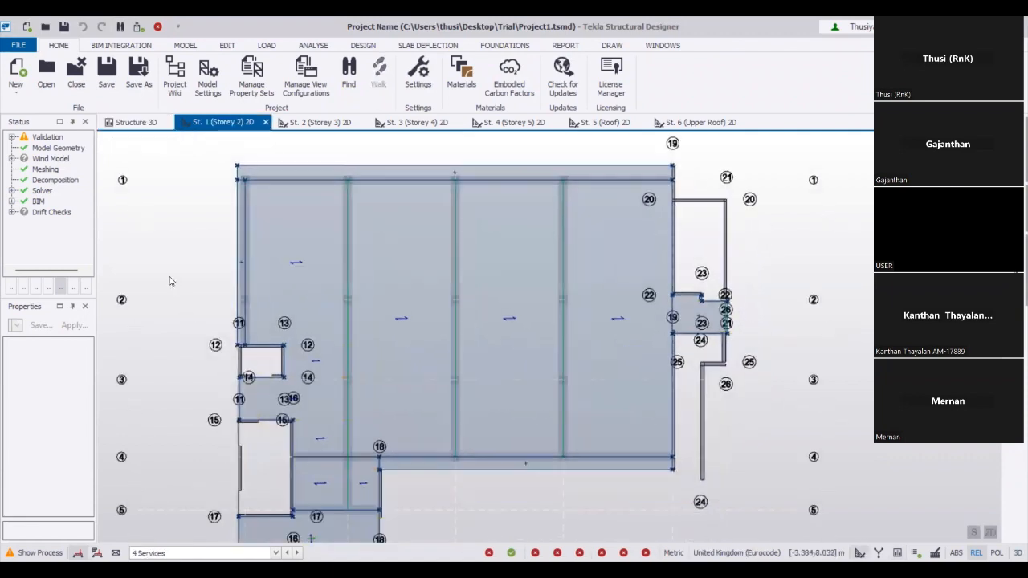
pyautogui.scroll(-1, 169, 280)
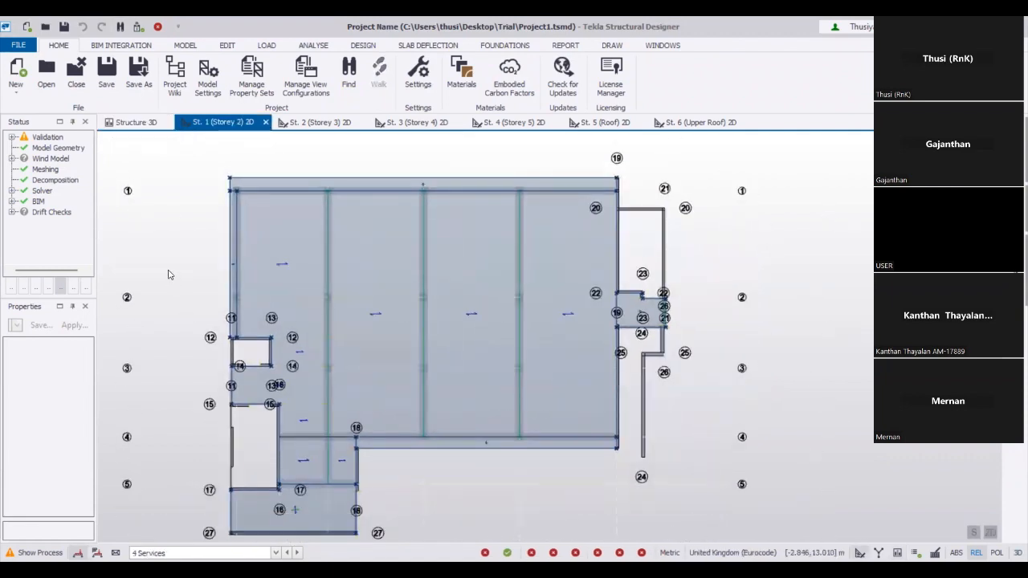
pyautogui.click(319, 124)
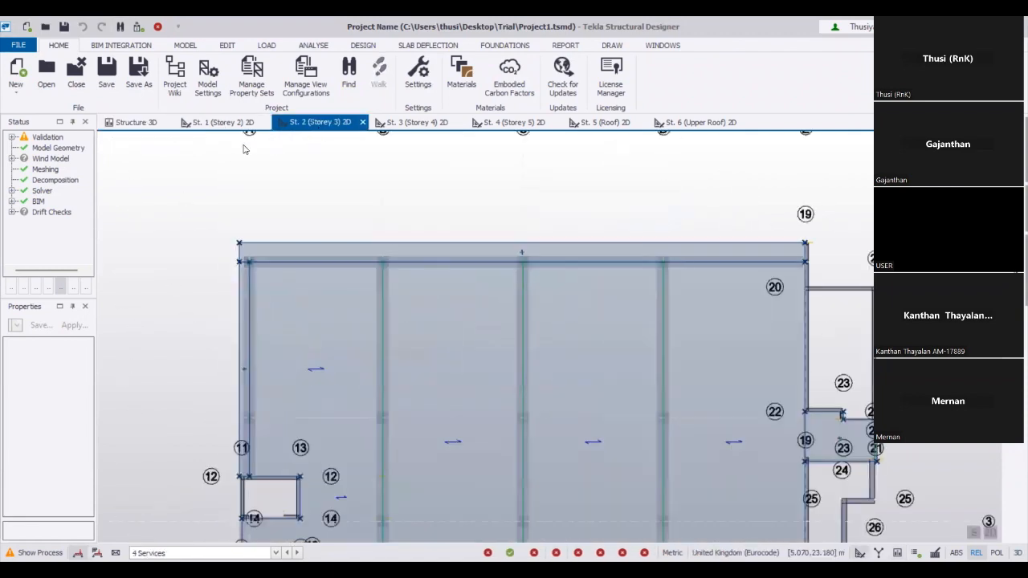
pyautogui.click(228, 127)
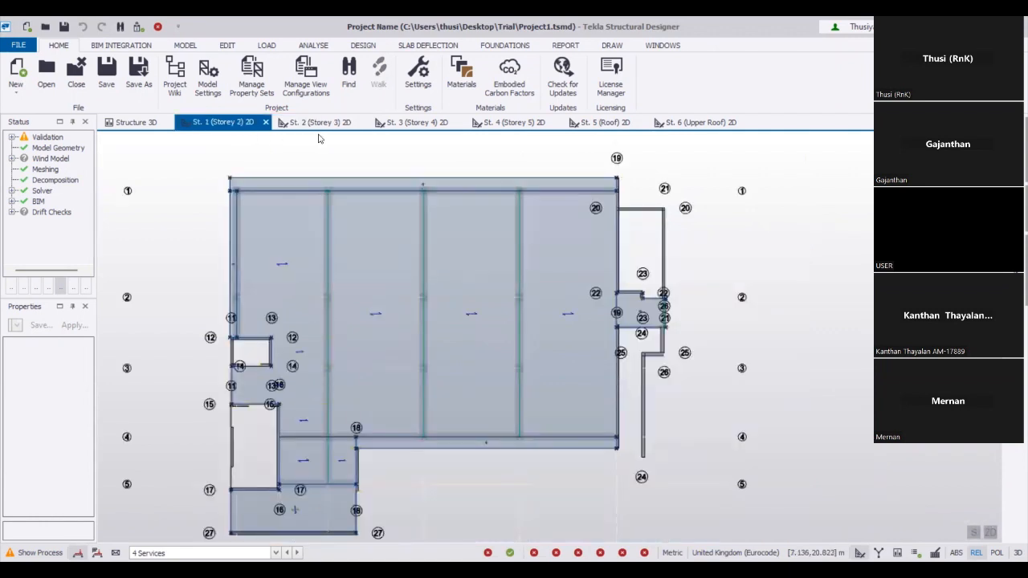
pyautogui.click(317, 124)
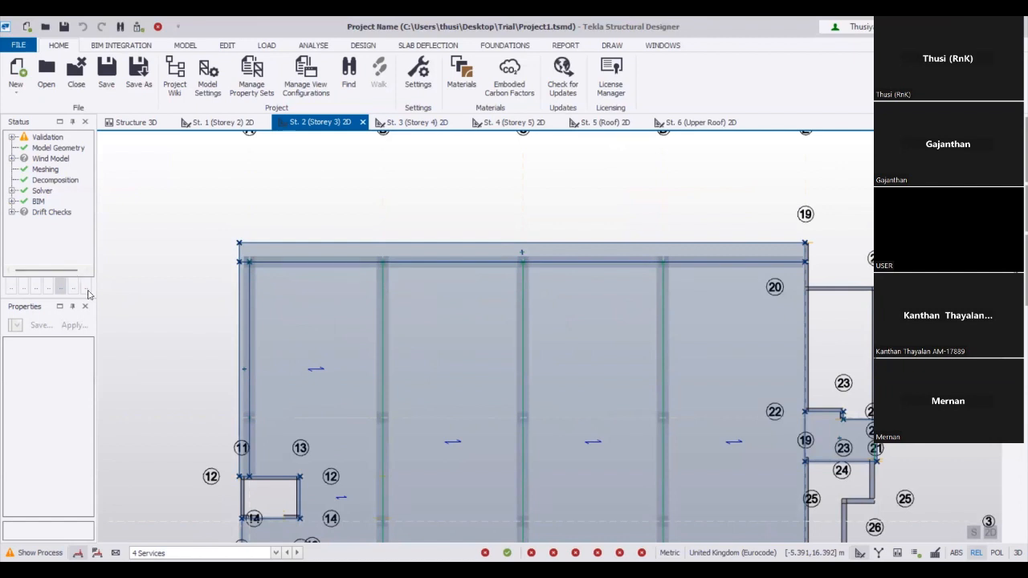
# List the structure's levels in a widened project tree and check the level properties of Storeys 2, 3 and 4
pyautogui.moveTo(95, 291); pyautogui.dragTo(147, 292)
pyautogui.click(14, 287)
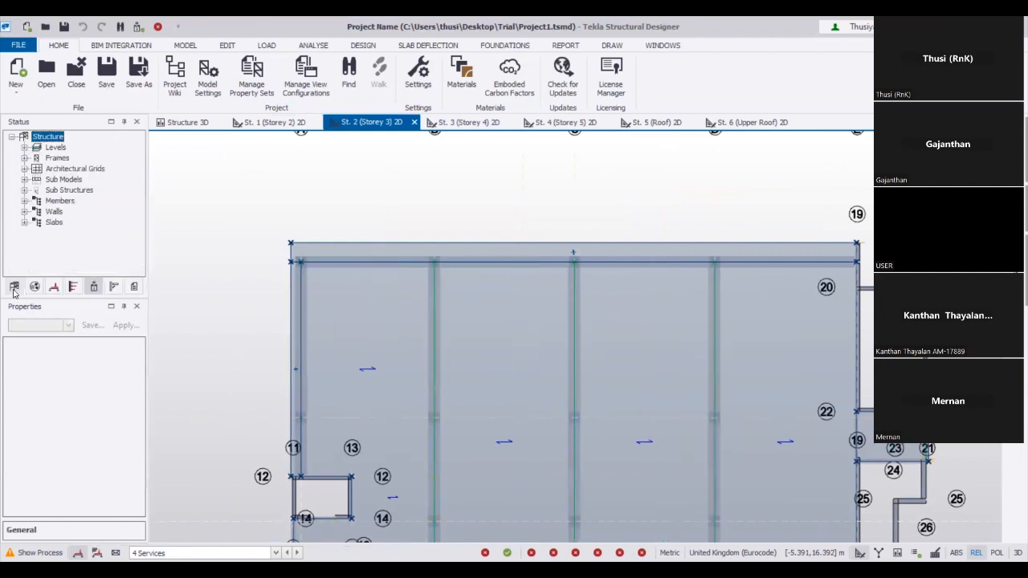
pyautogui.click(24, 148)
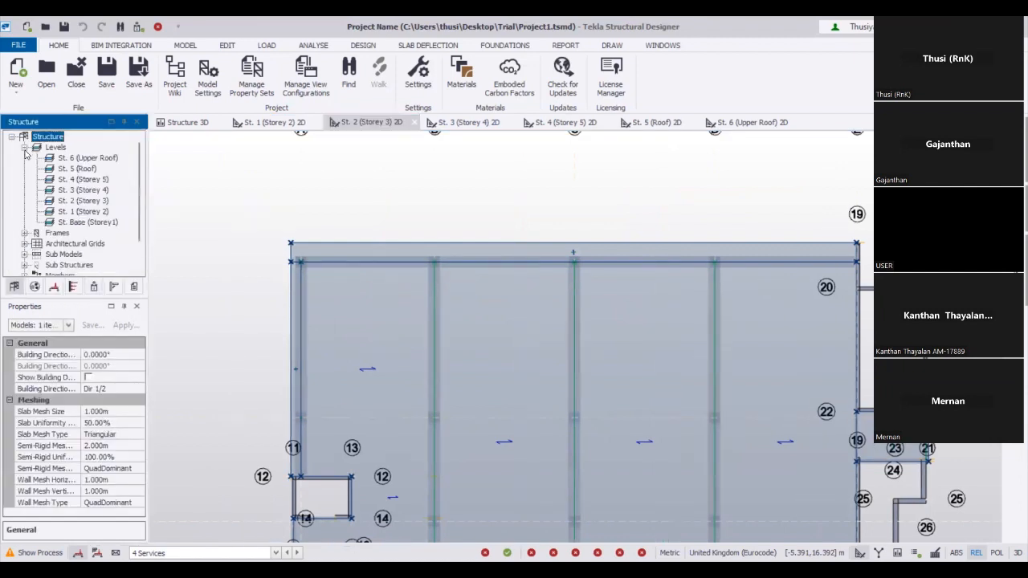
pyautogui.click(77, 211)
pyautogui.click(80, 200)
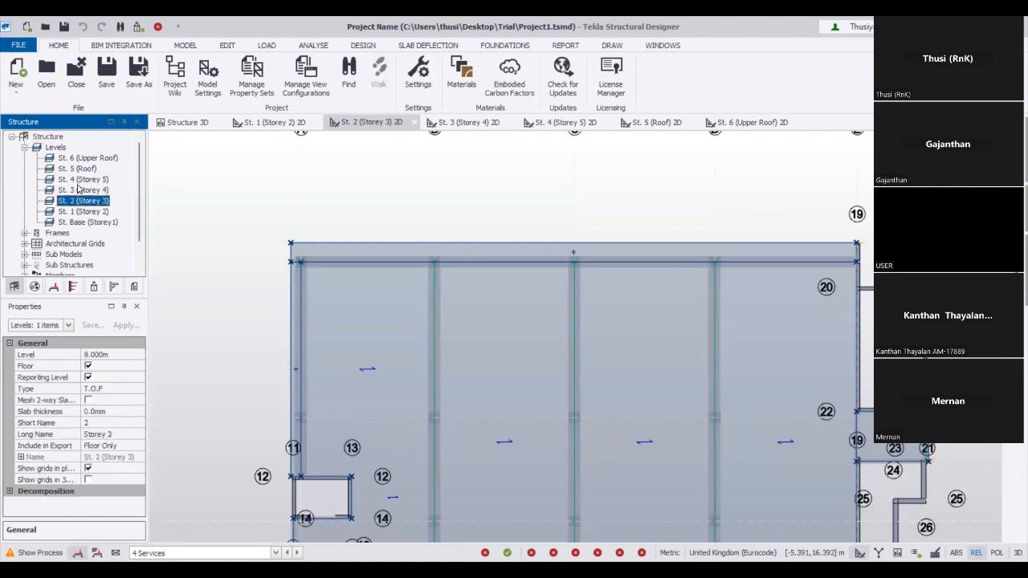
pyautogui.click(78, 189)
pyautogui.click(192, 201)
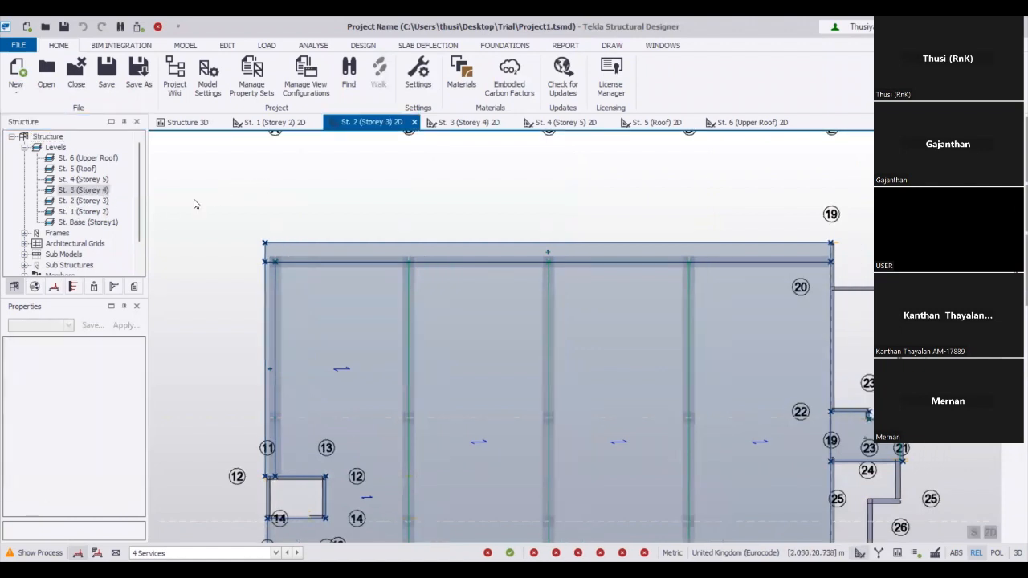
# Inspect the support at the base of a front column in the 3D structure view
pyautogui.click(194, 125)
pyautogui.scroll(5, 545, 493)
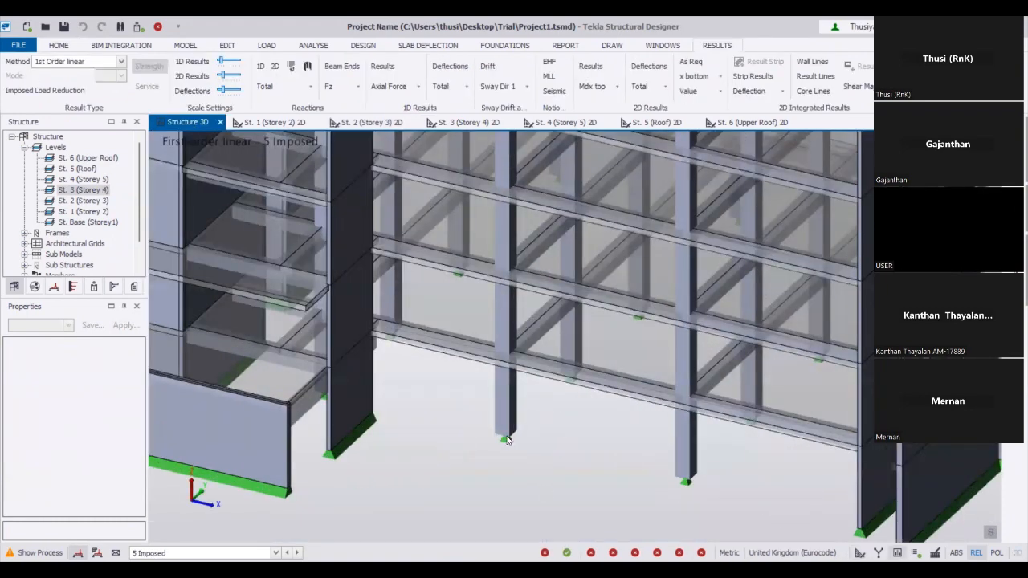
pyautogui.moveTo(507, 439)
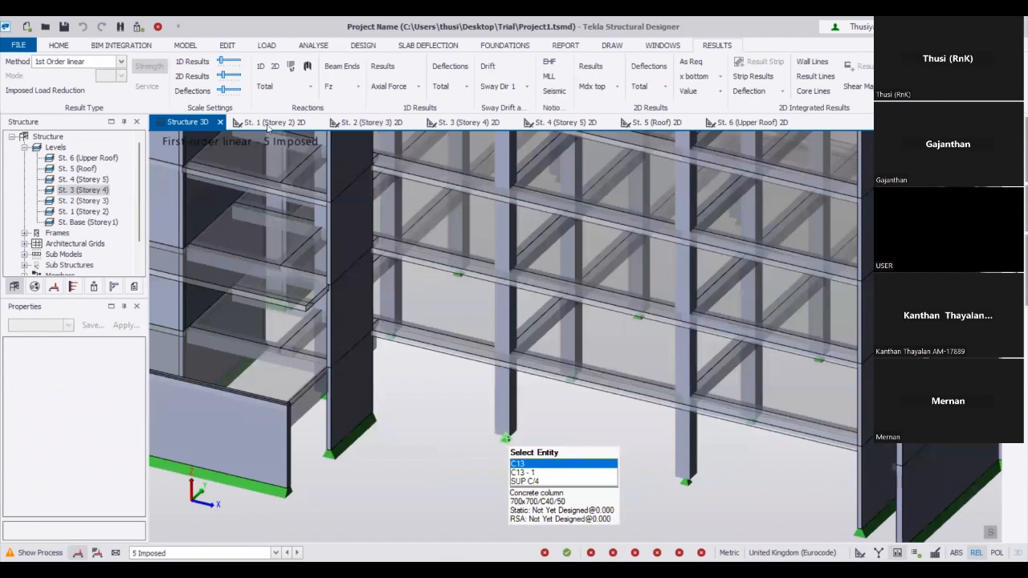
# Review the floor plans of Storey 3, Storey 4, the Roof and the Upper Roof
pyautogui.click(393, 126)
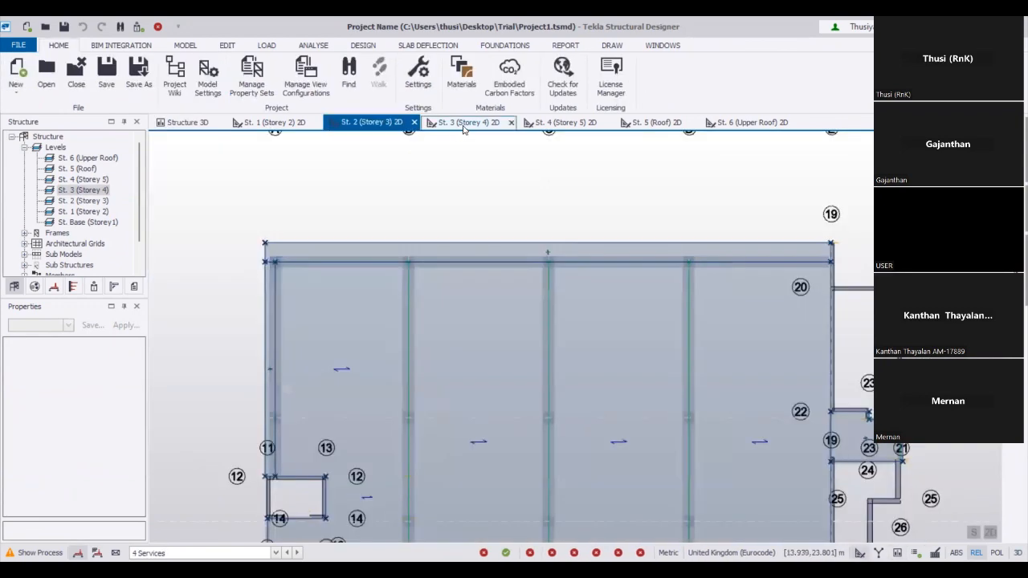
pyautogui.click(464, 126)
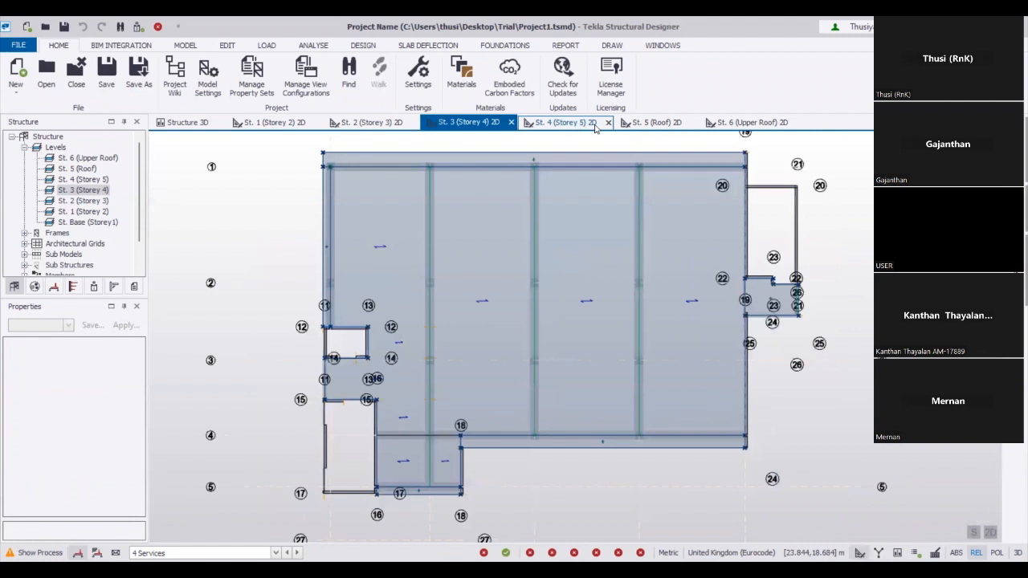
pyautogui.click(677, 126)
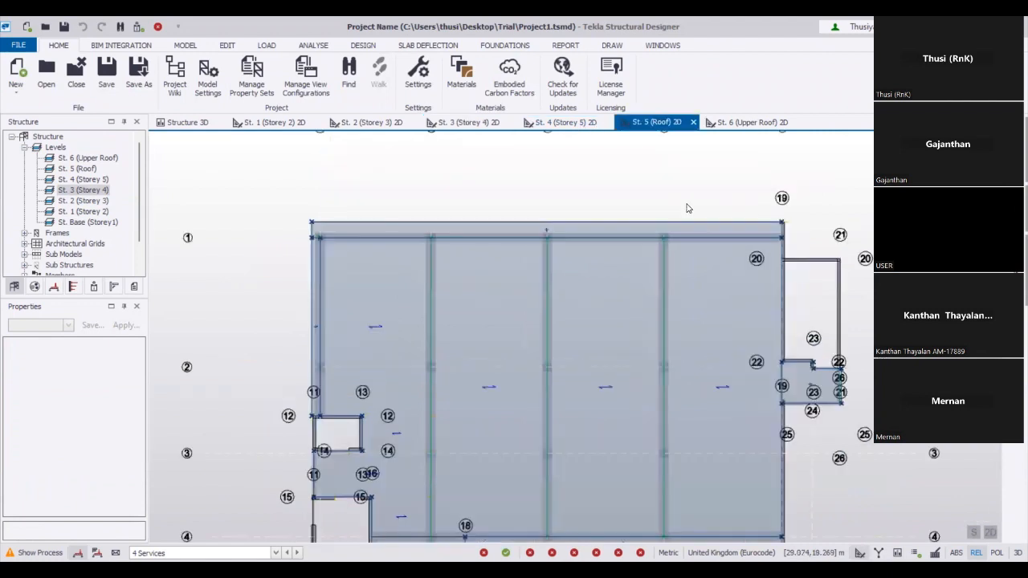
pyautogui.click(751, 122)
pyautogui.scroll(-6, 411, 339)
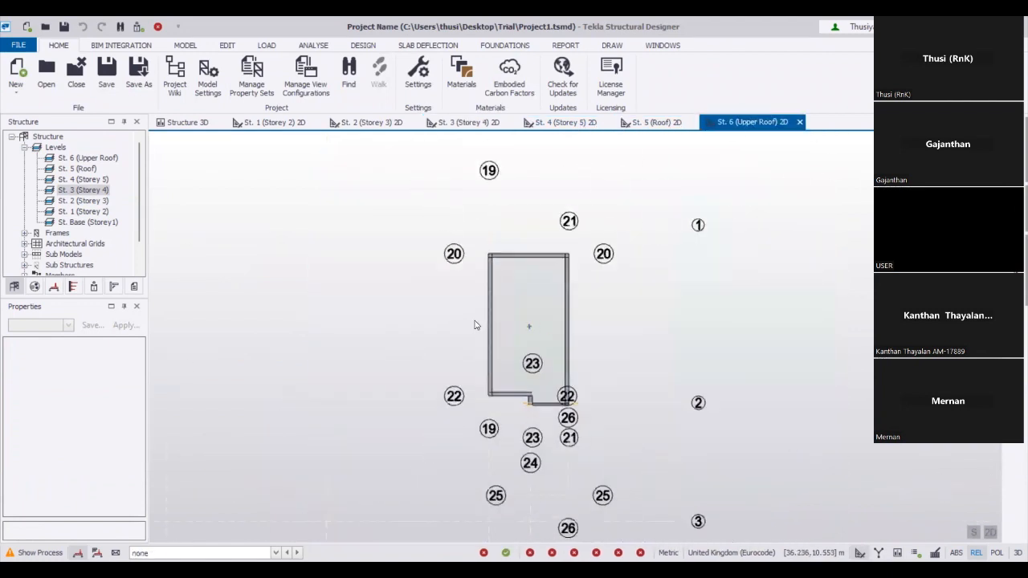
pyautogui.moveTo(379, 380)
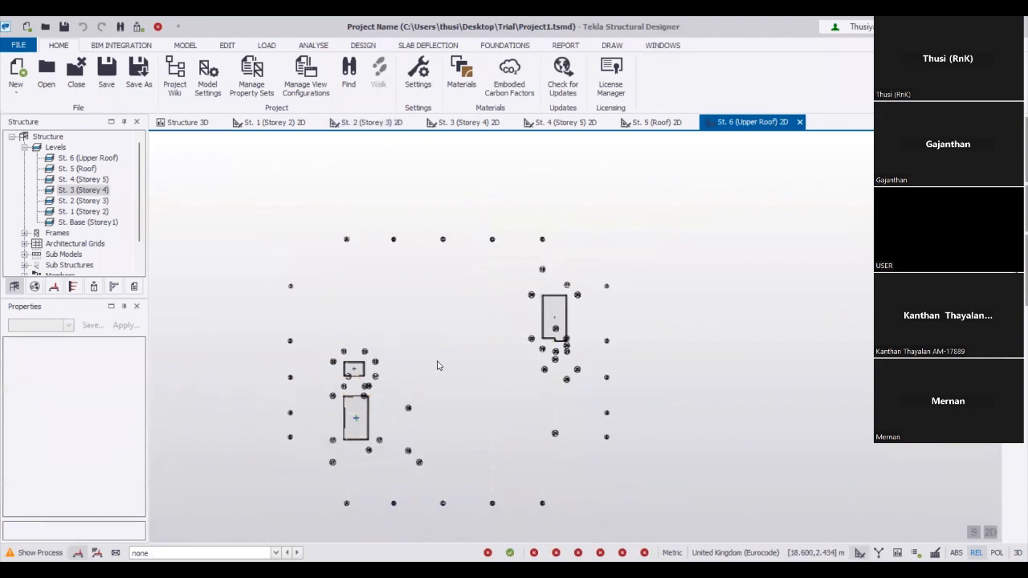
pyautogui.scroll(3, 437, 362)
# Open the St. 1 (Storey 2) plan and make 3 Dead the active loadcase for load input
pyautogui.click(285, 125)
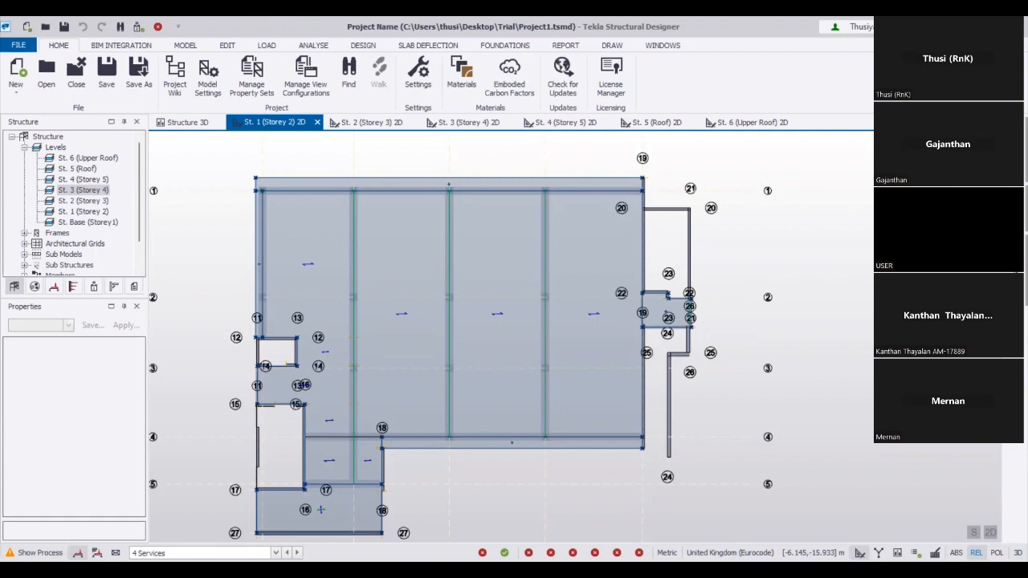
pyautogui.click(276, 552)
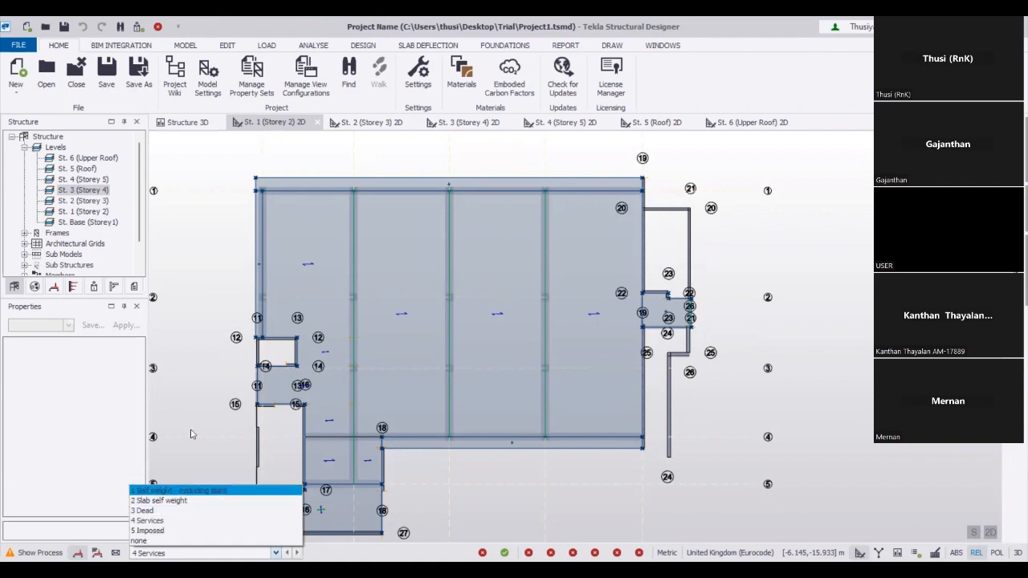
pyautogui.click(153, 510)
pyautogui.click(266, 45)
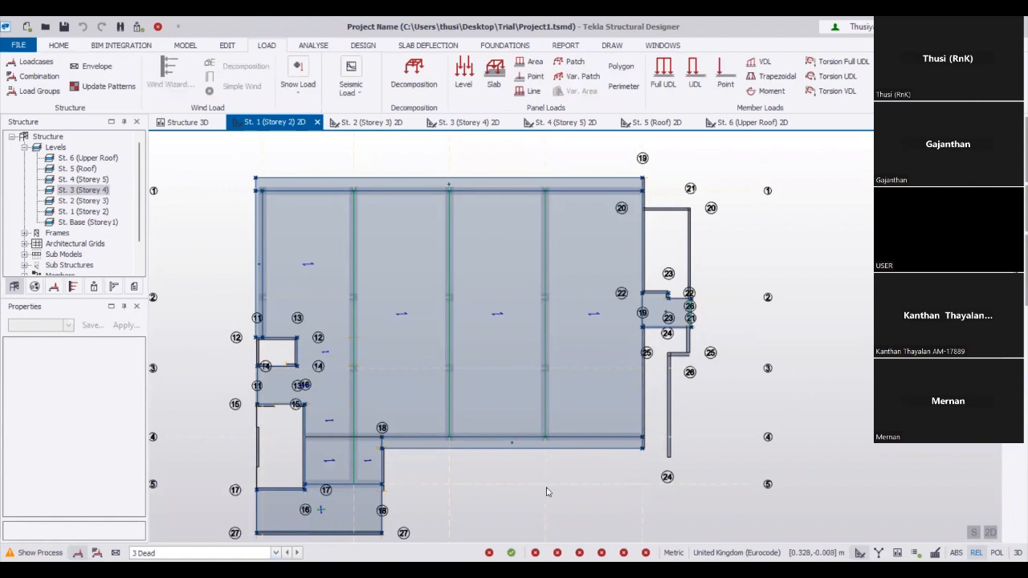
pyautogui.click(530, 64)
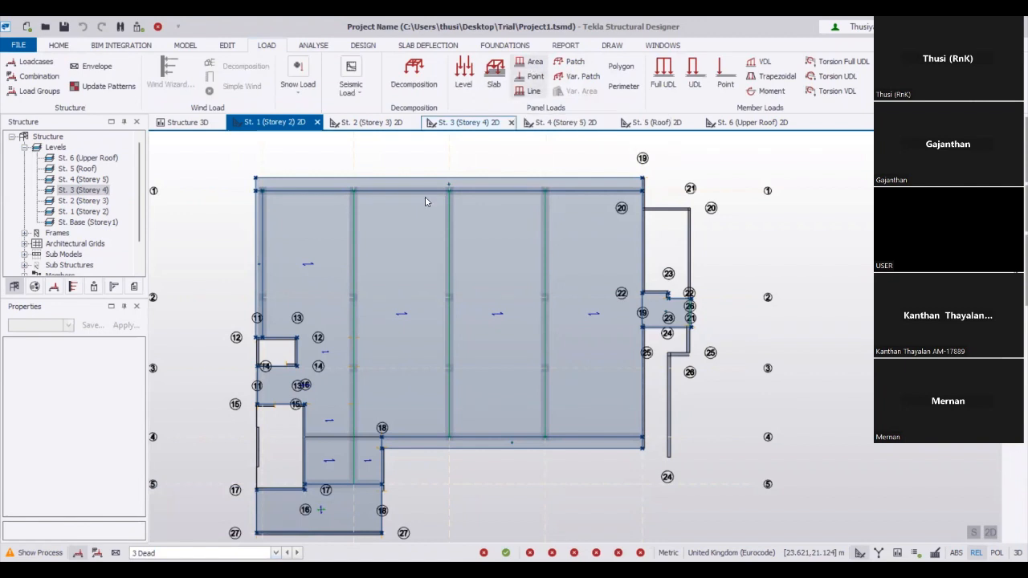
pyautogui.click(495, 78)
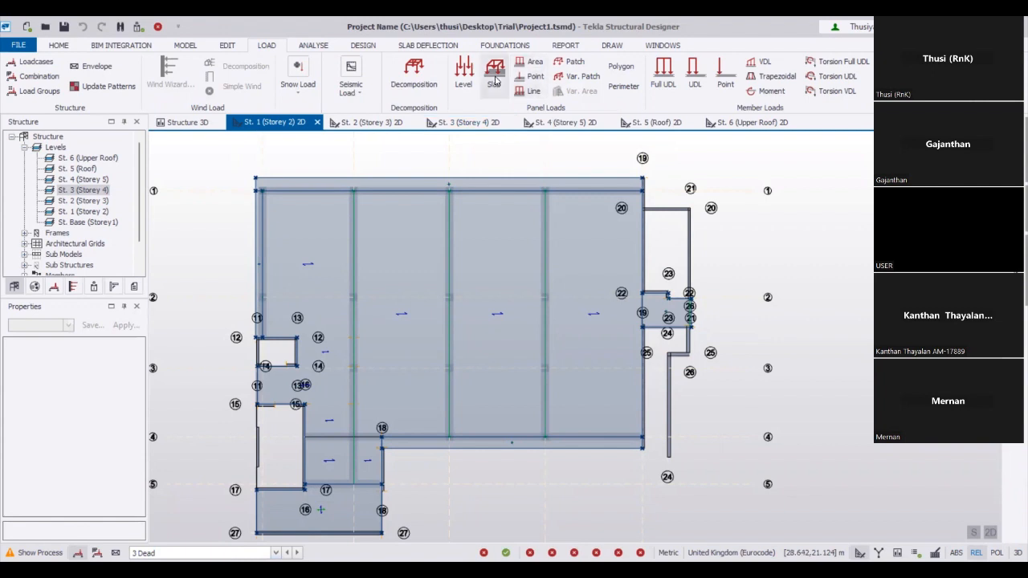
pyautogui.click(494, 201)
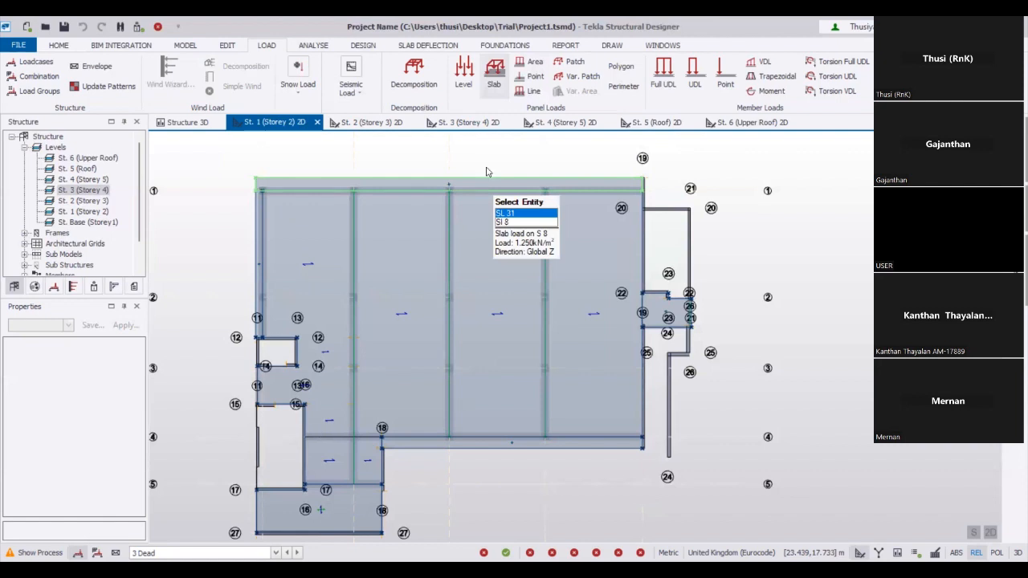
pyautogui.press('Escape')
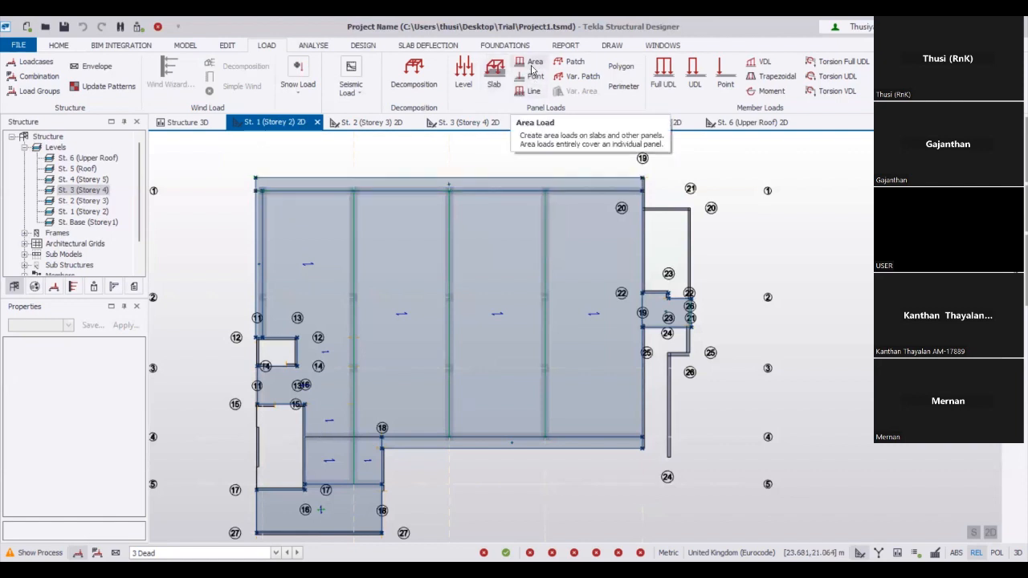
# Apply a 2.25 kN/m² area load to all slab panels of the Storey 2 floor in the 3 Dead loadcase
pyautogui.click(531, 64)
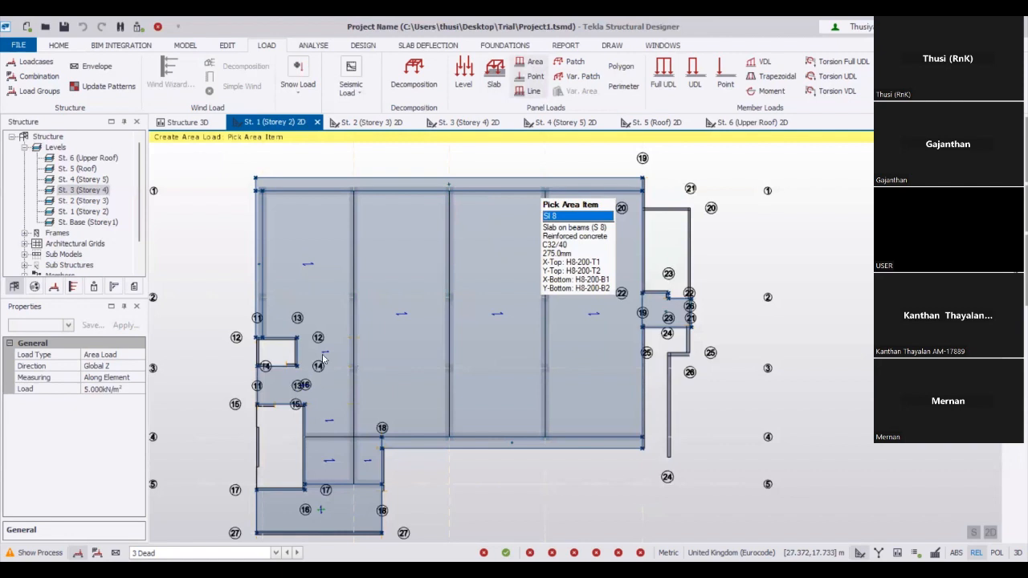
pyautogui.click(334, 413)
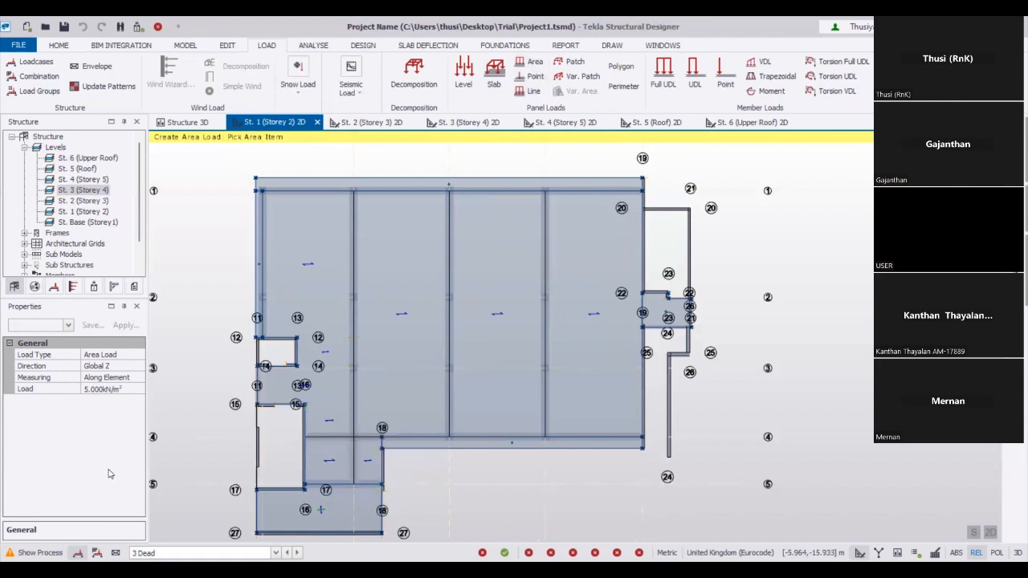
pyautogui.click(50, 392)
pyautogui.write('2.25')
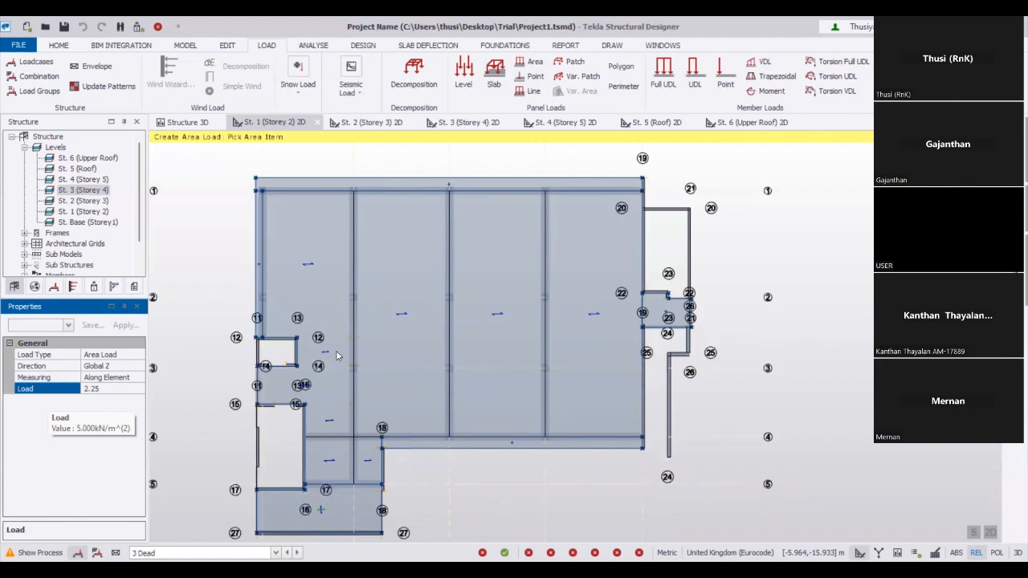
pyautogui.click(326, 416)
pyautogui.click(603, 340)
pyautogui.scroll(1, 604, 340)
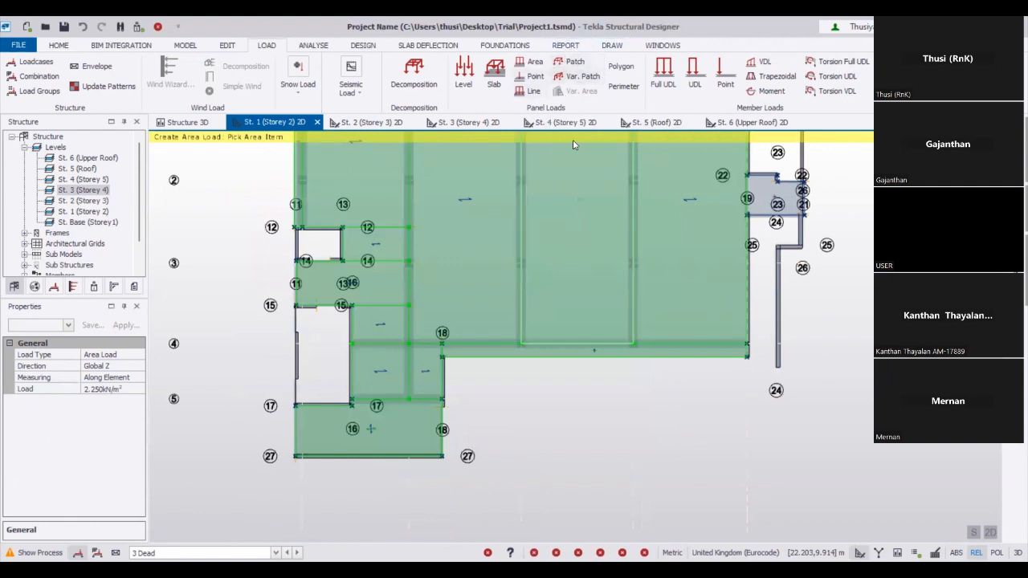
pyautogui.scroll(1, 494, 428)
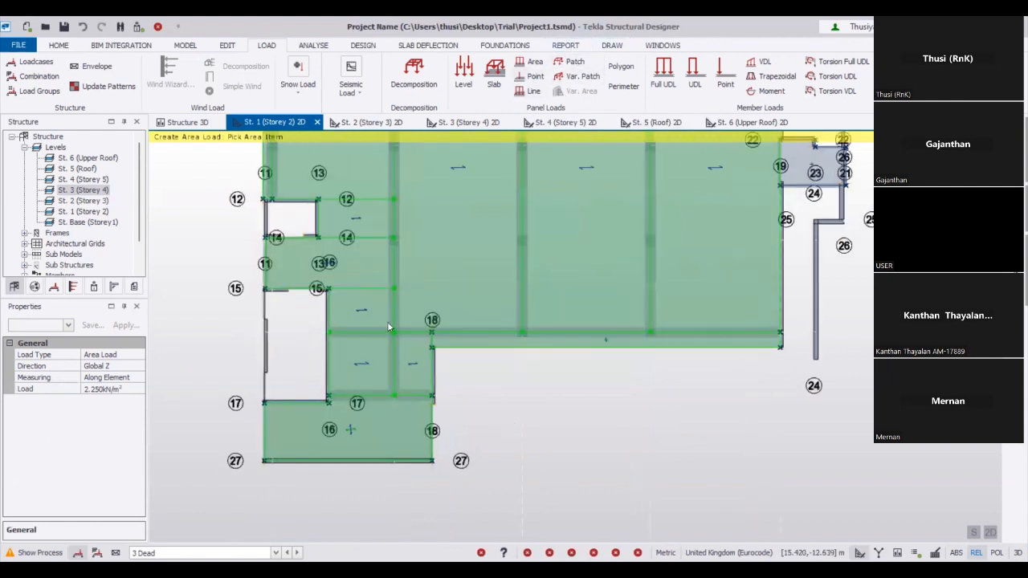
pyautogui.scroll(-1, 522, 421)
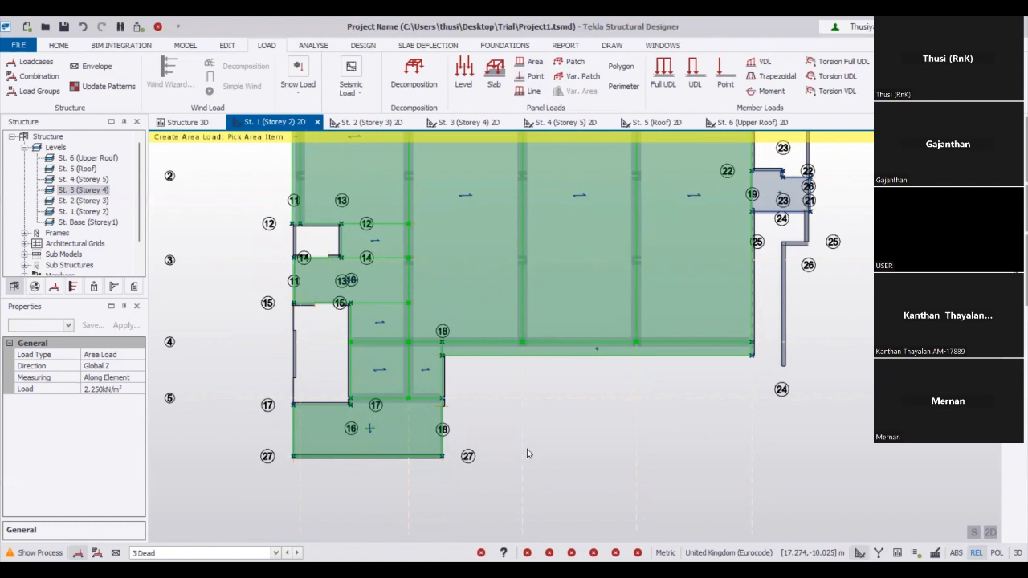
pyautogui.press('Escape')
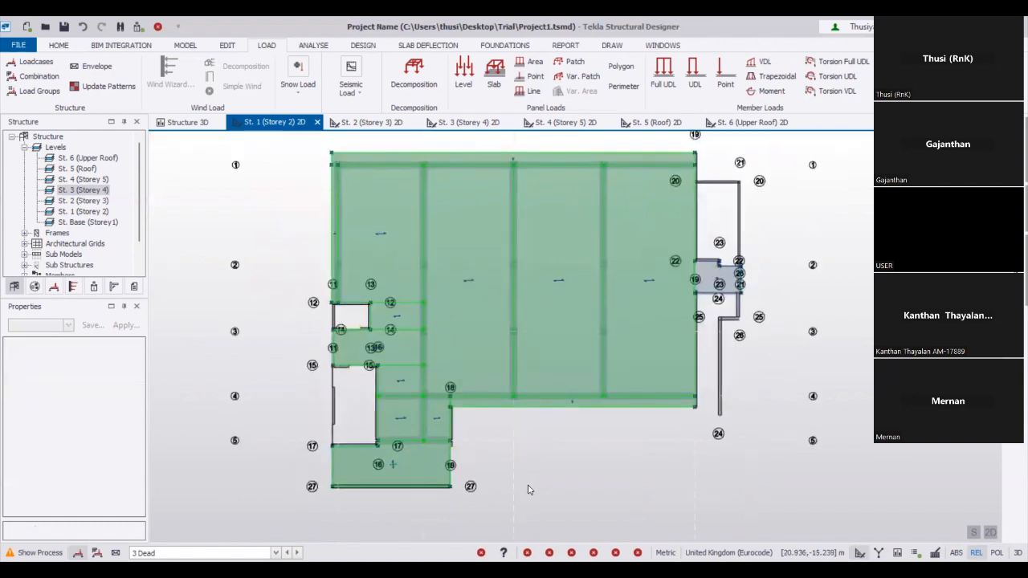
pyautogui.click(532, 62)
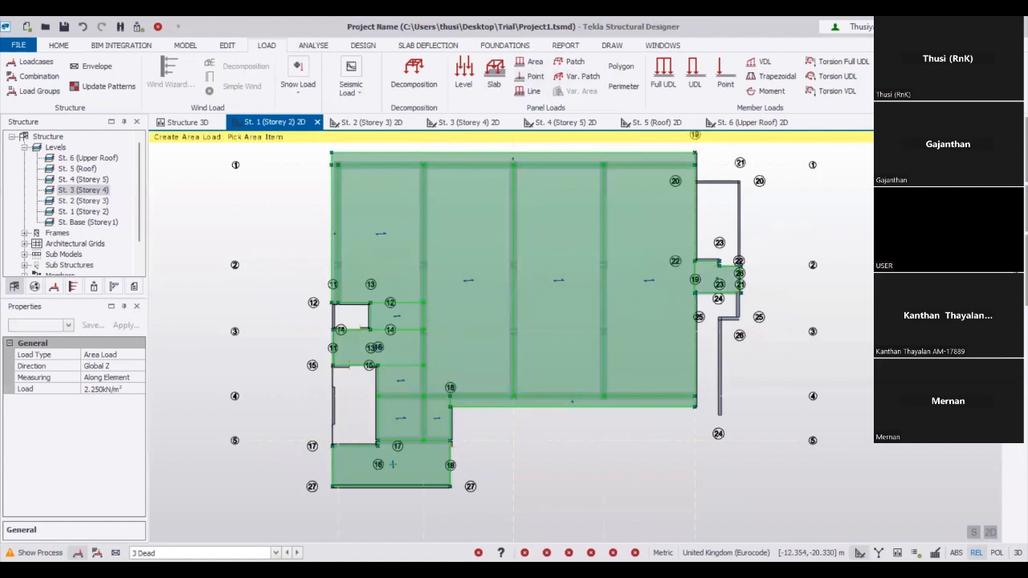
# Apply a 0.5 kN/m² area load to all slab panels of the Storey 2 floor in the 4 Services loadcase
pyautogui.click(200, 553)
pyautogui.click(168, 530)
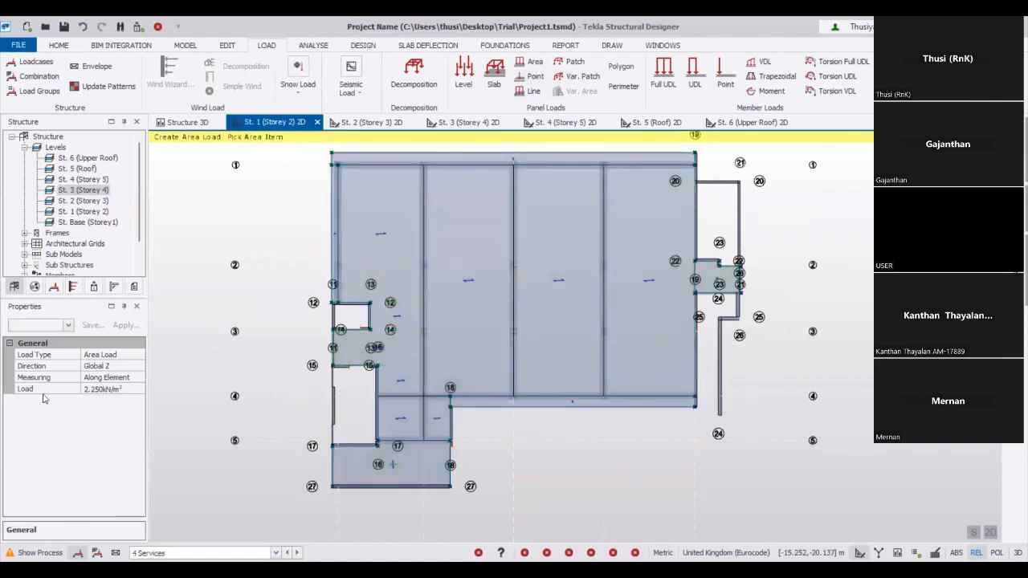
pyautogui.click(96, 388)
pyautogui.write('0.5')
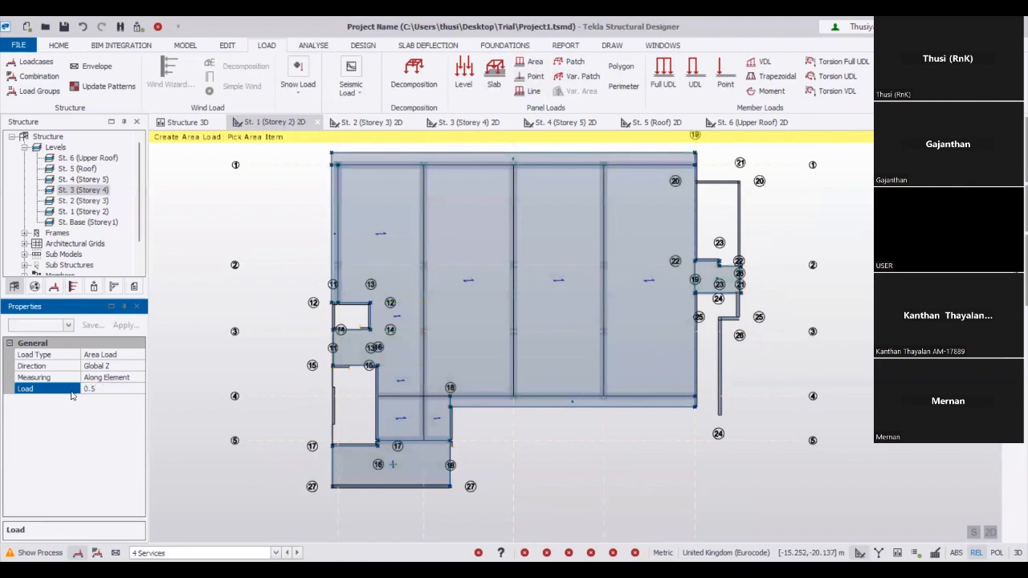
pyautogui.press('Return')
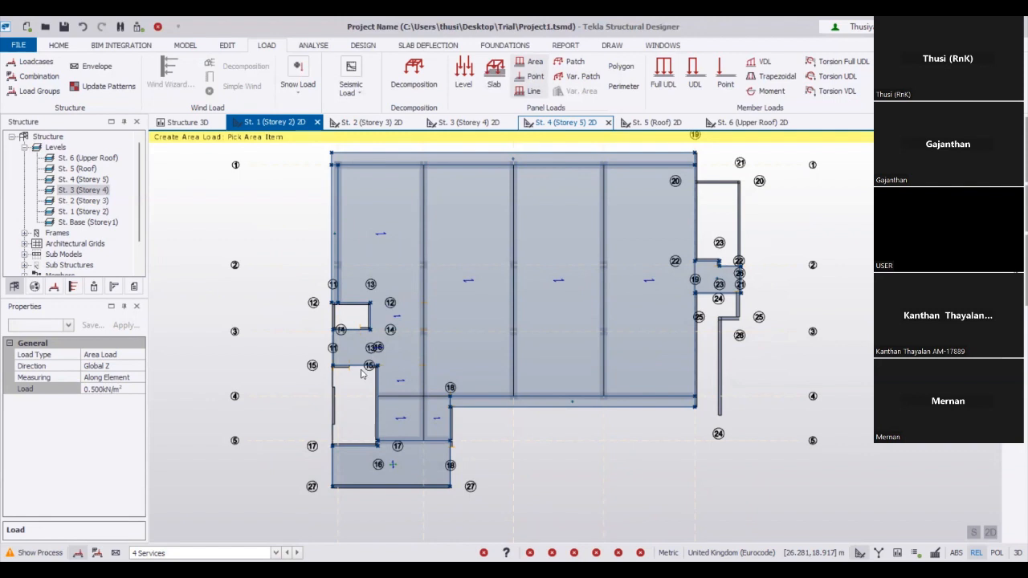
pyautogui.scroll(2, 520, 497)
pyautogui.moveTo(530, 370)
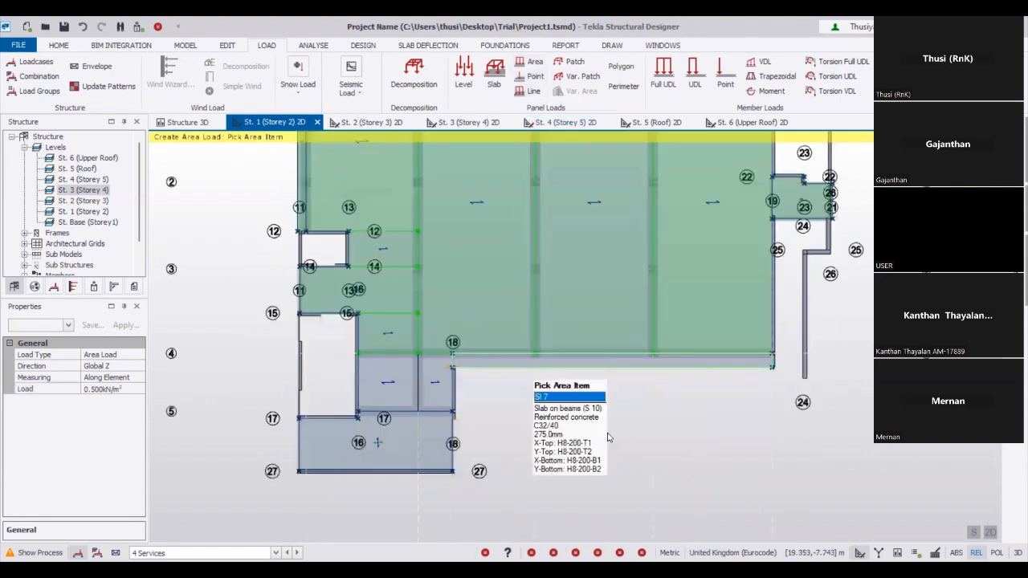
pyautogui.click(377, 443)
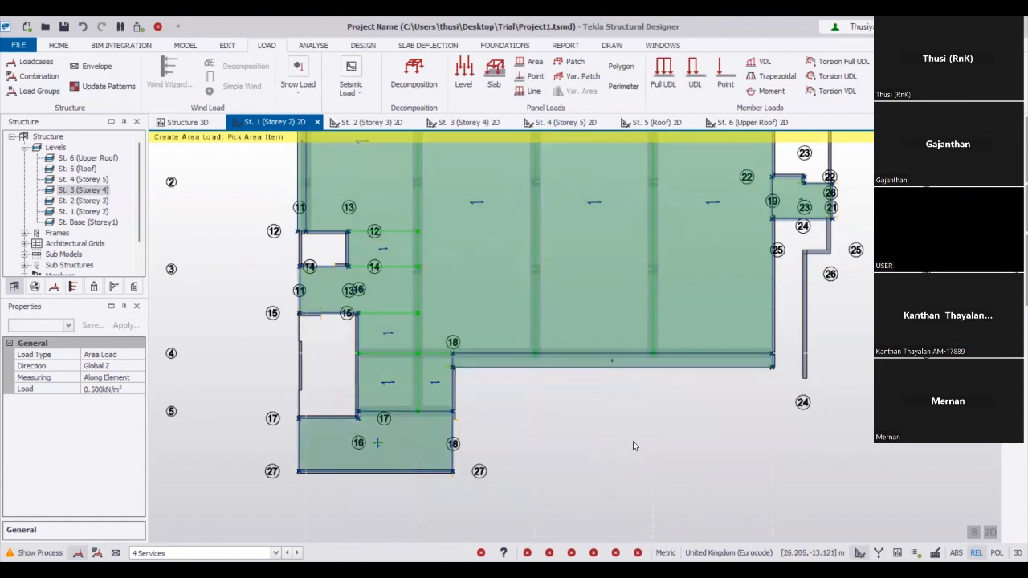
pyautogui.moveTo(611, 448); pyautogui.dragTo(612, 504, button='middle')
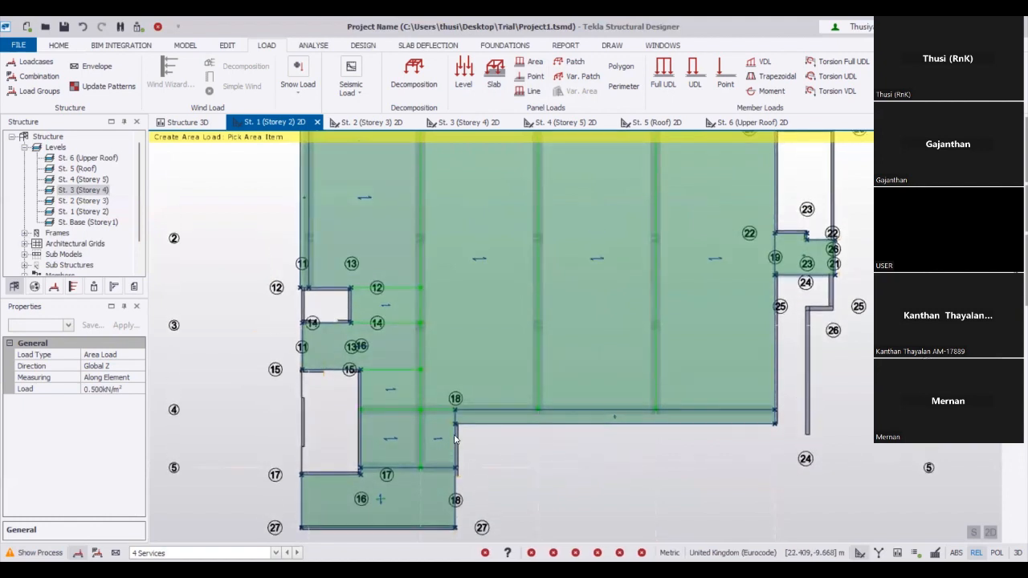
# Apply a 5 kN/m² area load to all slab panels of the Storey 2 floor in the 5 Imposed loadcase
pyautogui.moveTo(257, 379); pyautogui.dragTo(281, 442, button='middle')
pyautogui.click(276, 553)
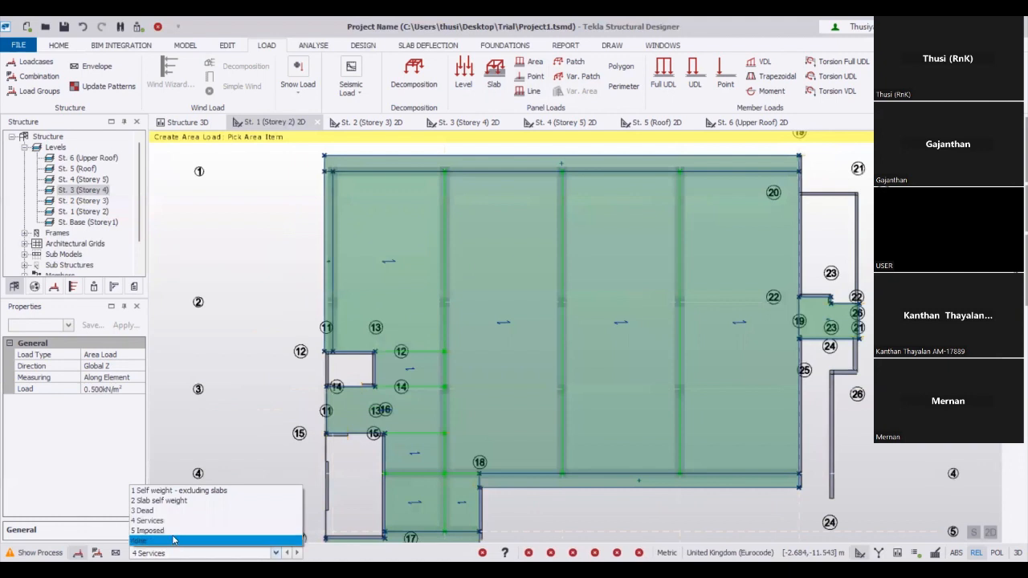
pyautogui.click(149, 531)
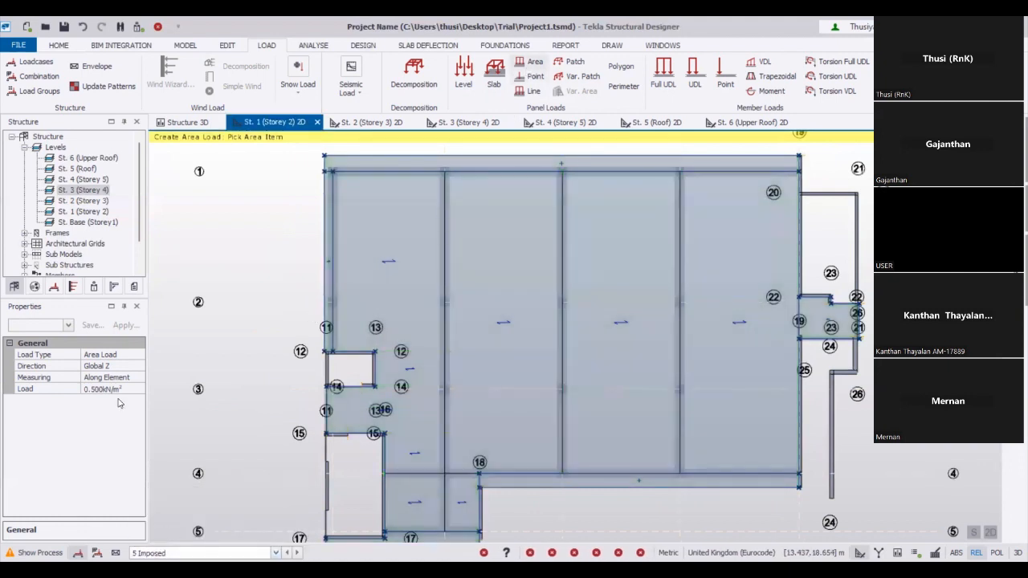
pyautogui.click(34, 390)
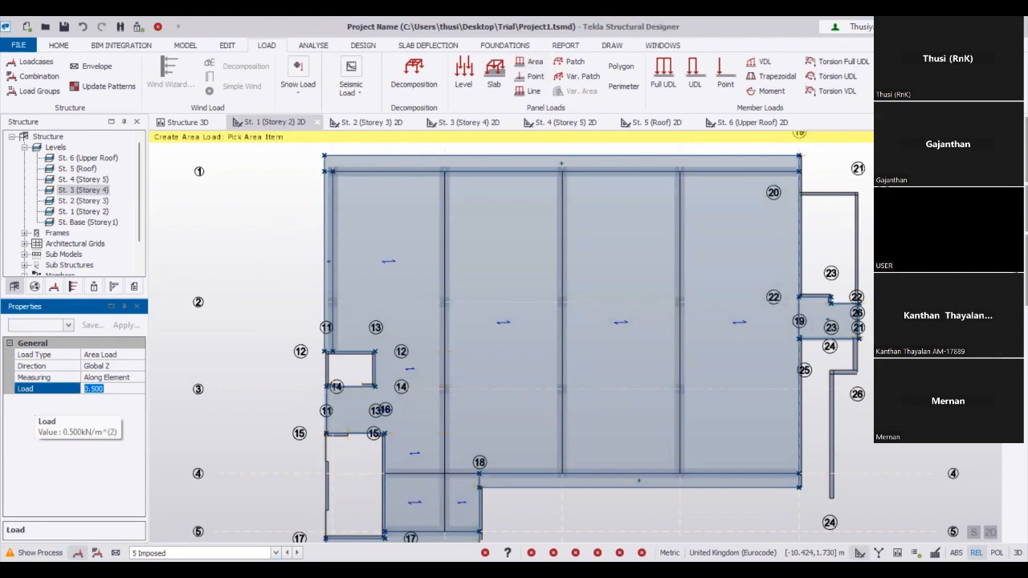
pyautogui.write('5')
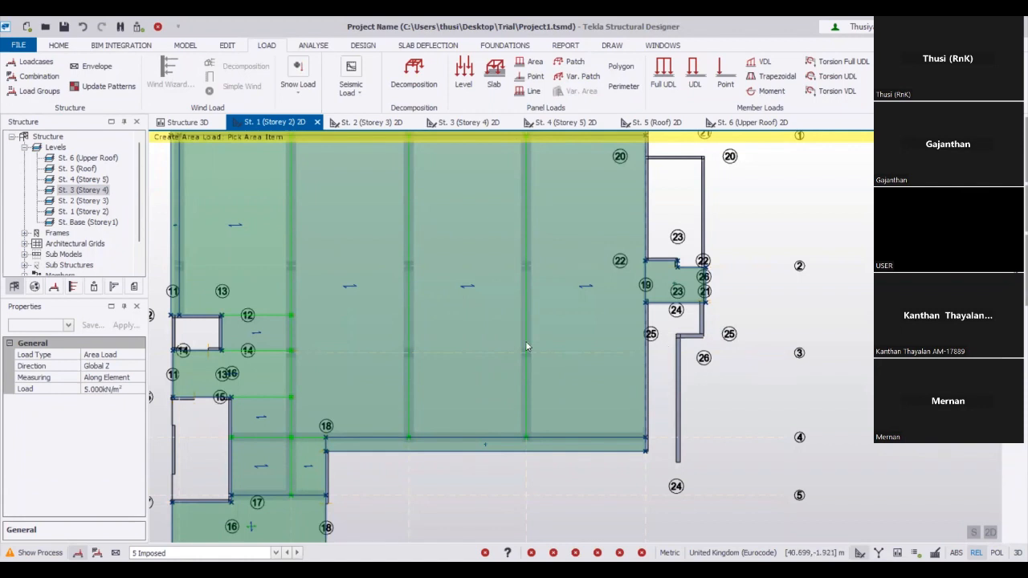
pyautogui.press('Escape')
pyautogui.moveTo(610, 334); pyautogui.dragTo(669, 346, button='middle')
pyautogui.scroll(-1, 526, 342)
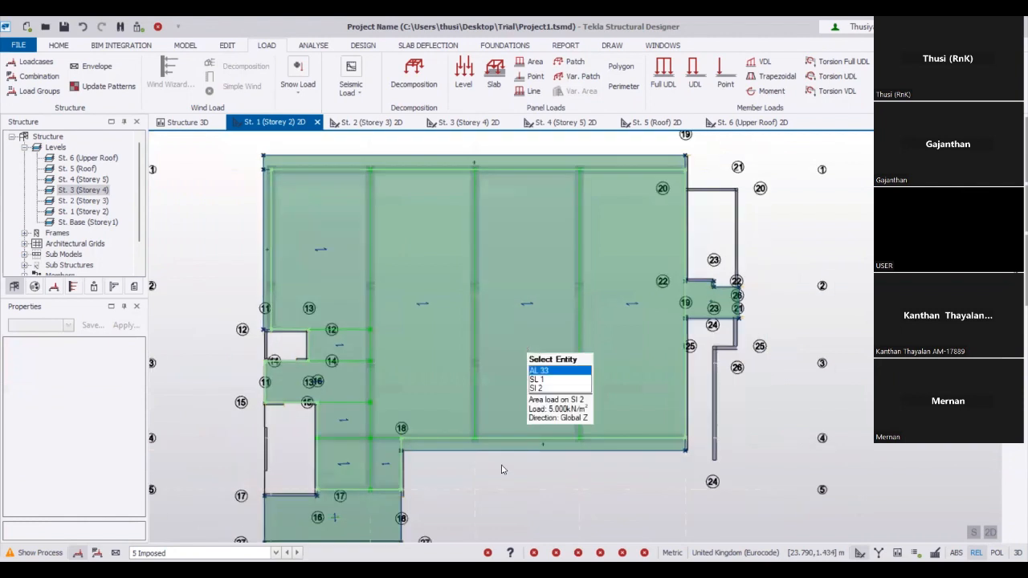
pyautogui.scroll(-1, 501, 468)
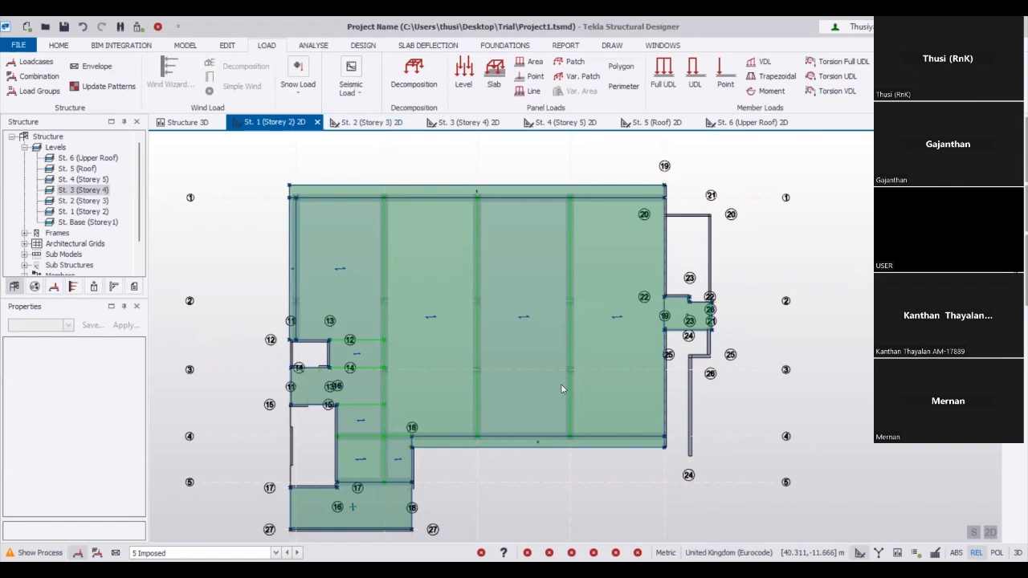
pyautogui.moveTo(562, 386)
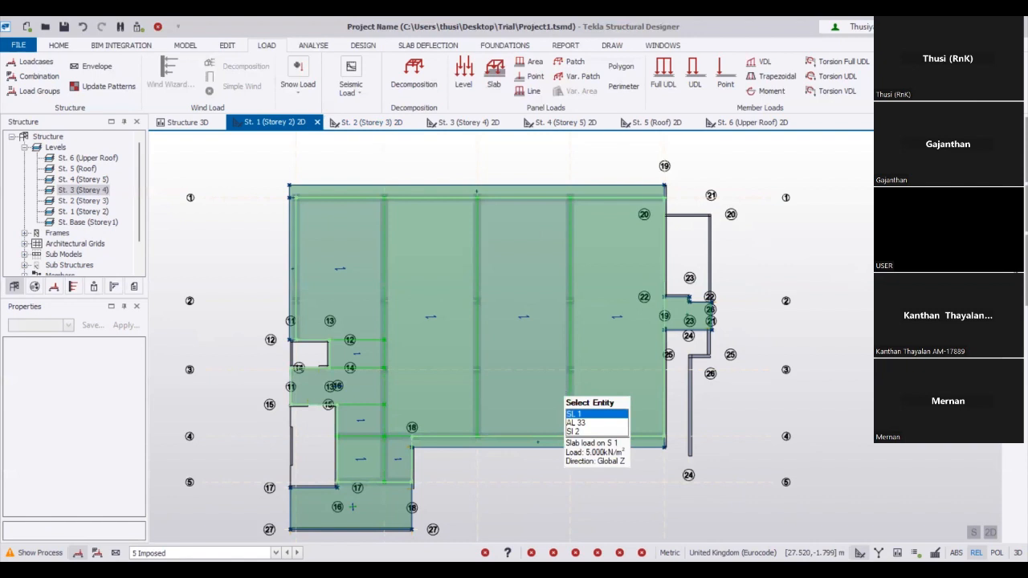
# Make 3 Dead the active loadcase and start a Full UDL member load
pyautogui.click(177, 553)
pyautogui.click(170, 514)
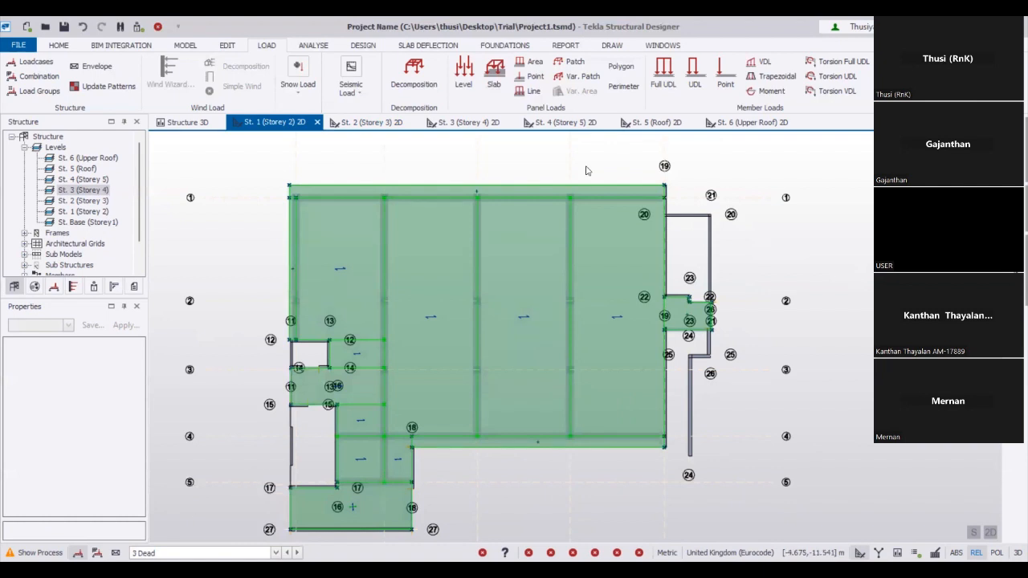
pyautogui.click(665, 71)
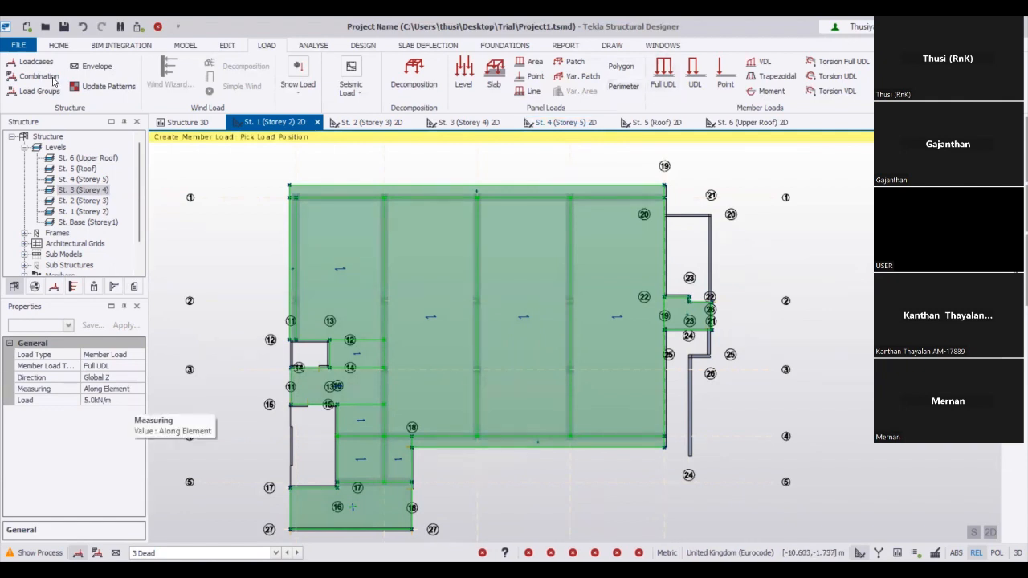
# Review the storey levels and spacings in the Construction Levels table
pyautogui.click(59, 46)
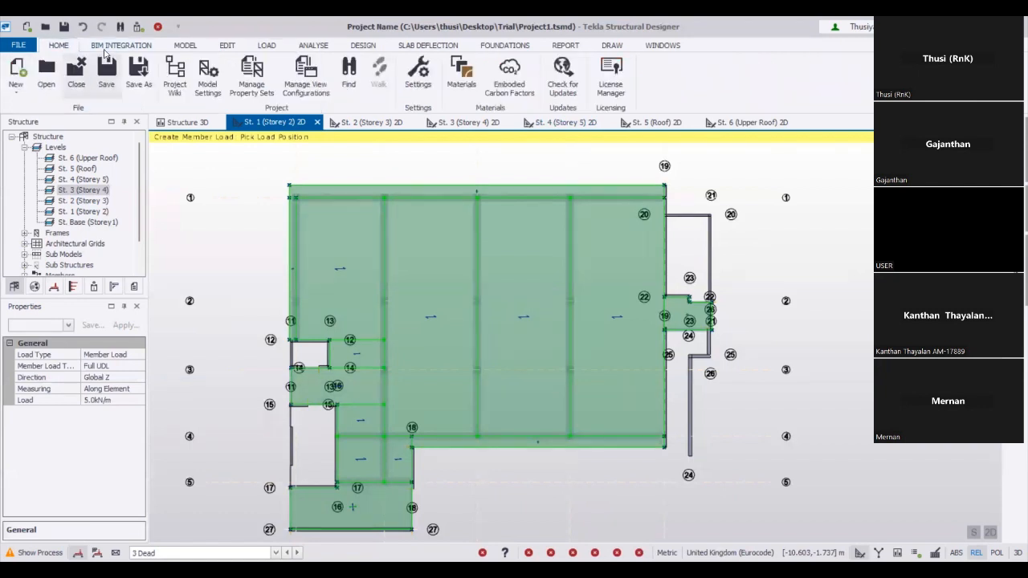
pyautogui.click(186, 46)
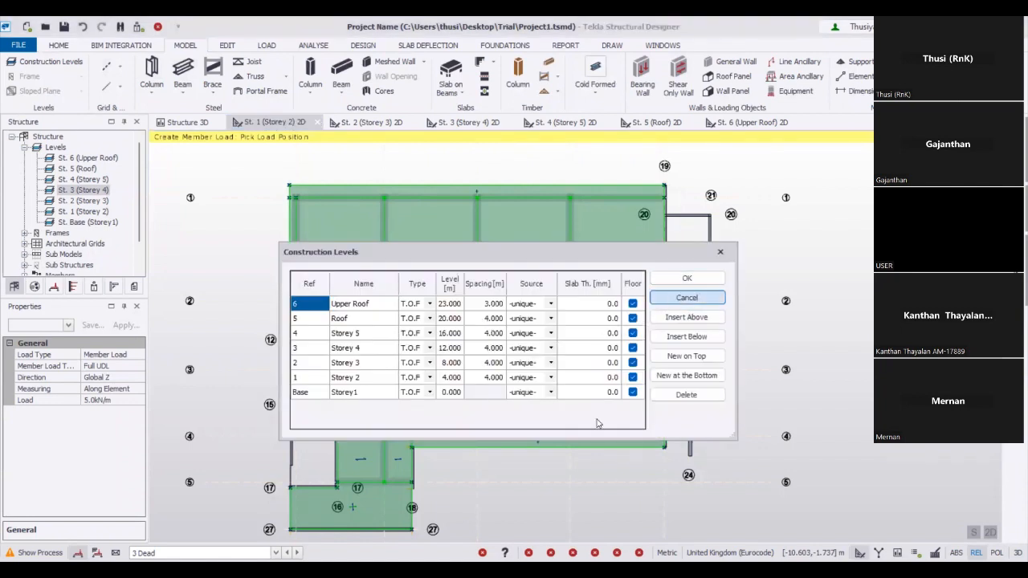
pyautogui.press('Escape')
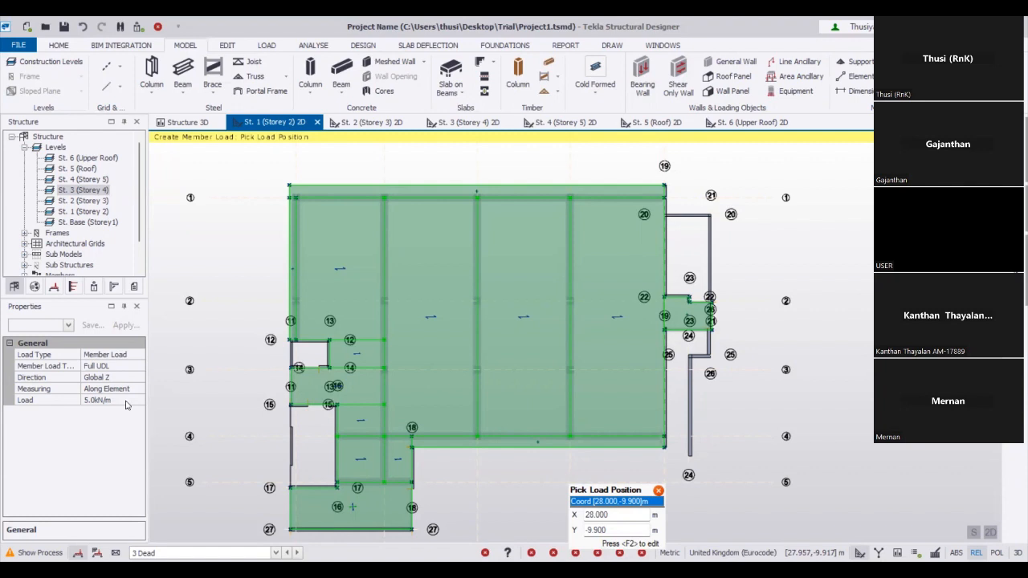
# Set the full UDL to 8 kN/m and apply it to the Storey 2 edge beam spans along grid line 1
pyautogui.click(48, 399)
pyautogui.write('8')
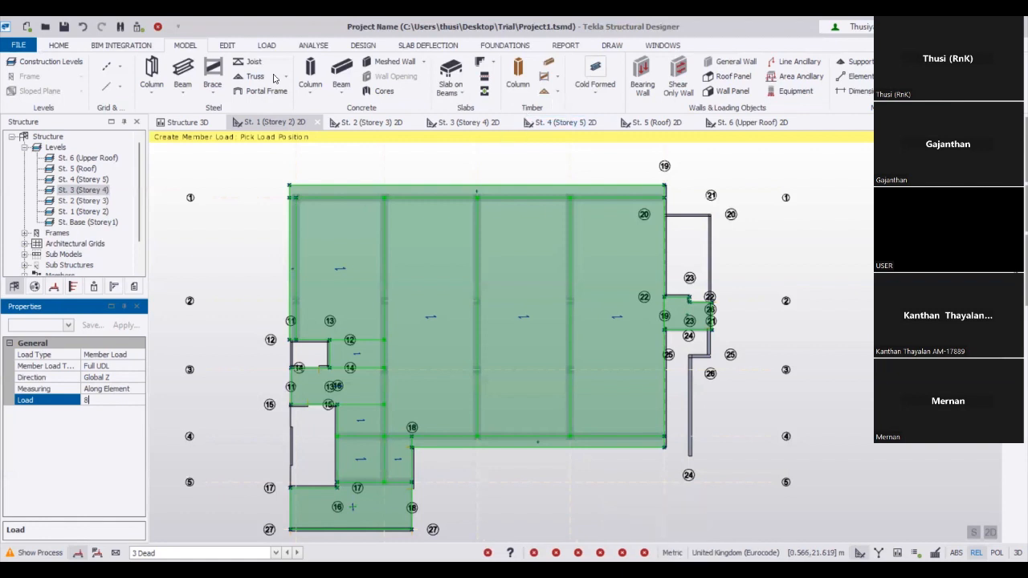
pyautogui.click(266, 45)
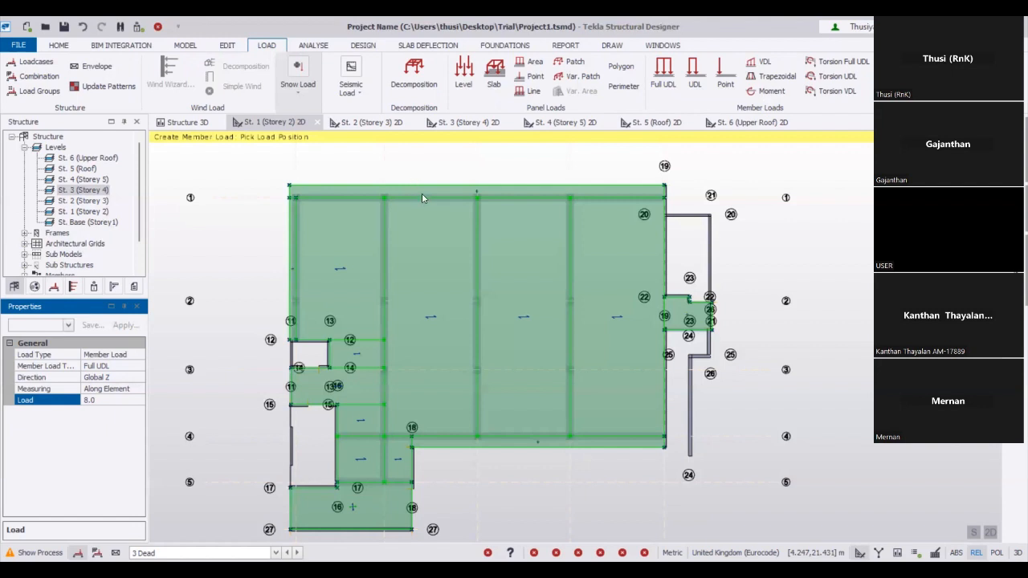
pyautogui.click(294, 200)
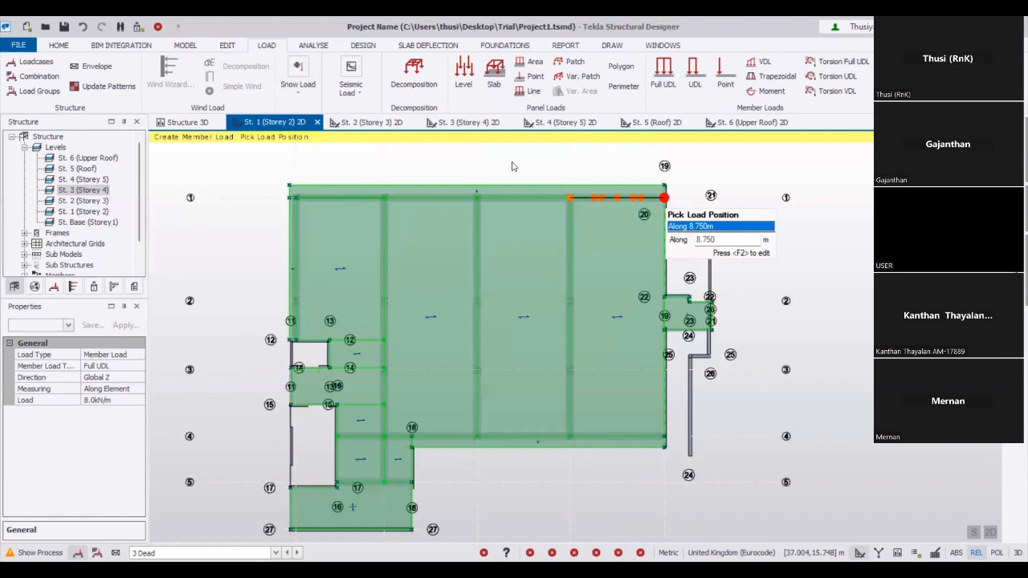
# Examine the continuous Storey 2 edge beam 1B37 in the 3D structure view and return to the Storey 2 plan
pyautogui.click(201, 125)
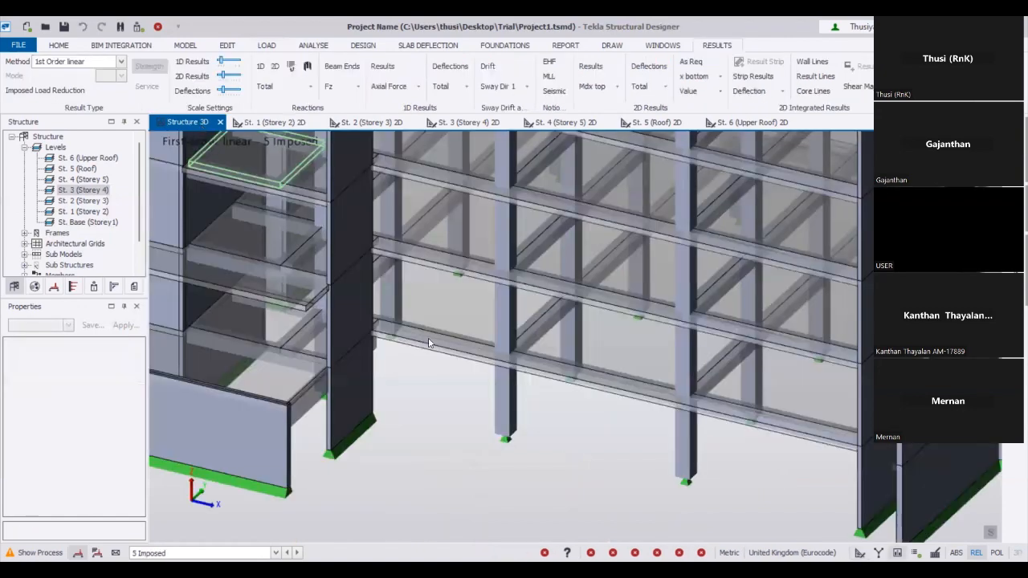
pyautogui.scroll(-5, 430, 341)
pyautogui.moveTo(471, 475); pyautogui.dragTo(364, 336, button='middle')
pyautogui.scroll(-5, 341, 312)
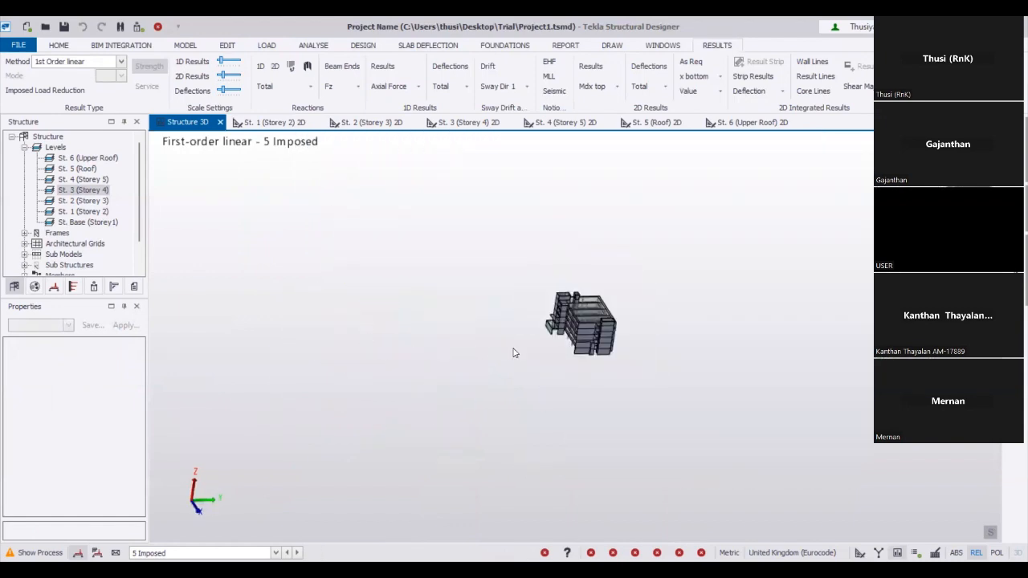
pyautogui.scroll(5, 628, 420)
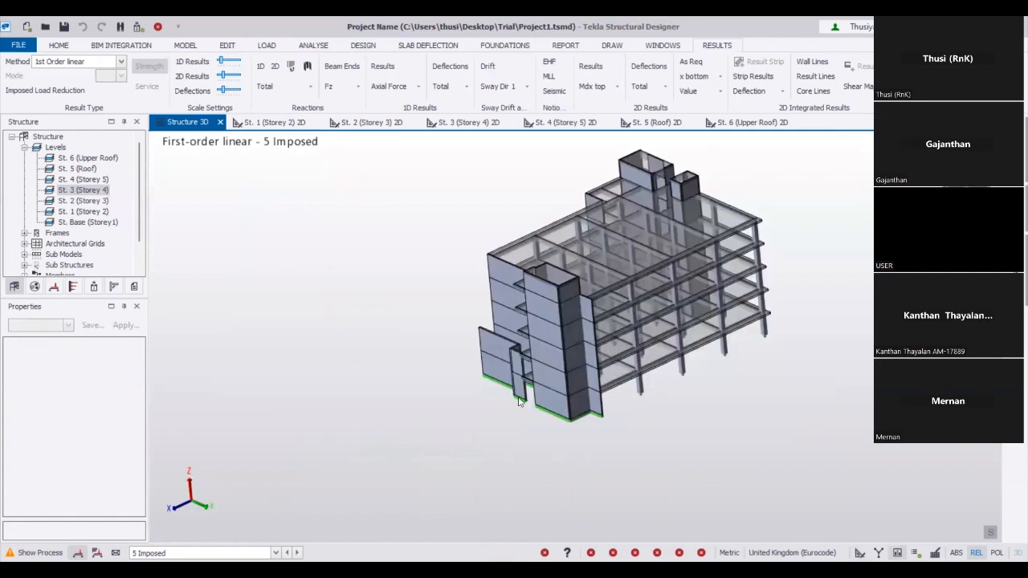
pyautogui.scroll(3, 746, 346)
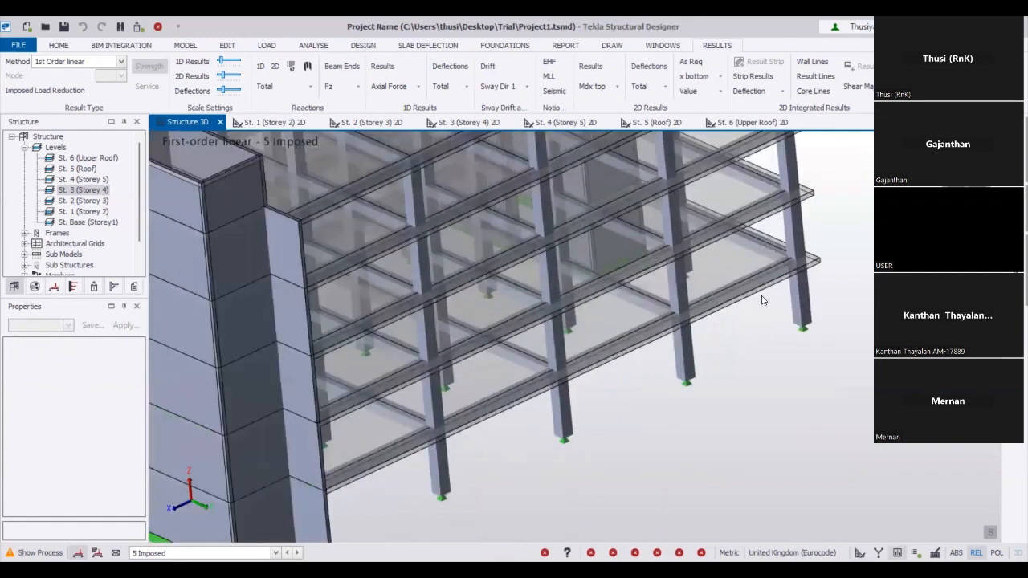
pyautogui.scroll(3, 764, 299)
pyautogui.moveTo(760, 288)
pyautogui.press('Tab')
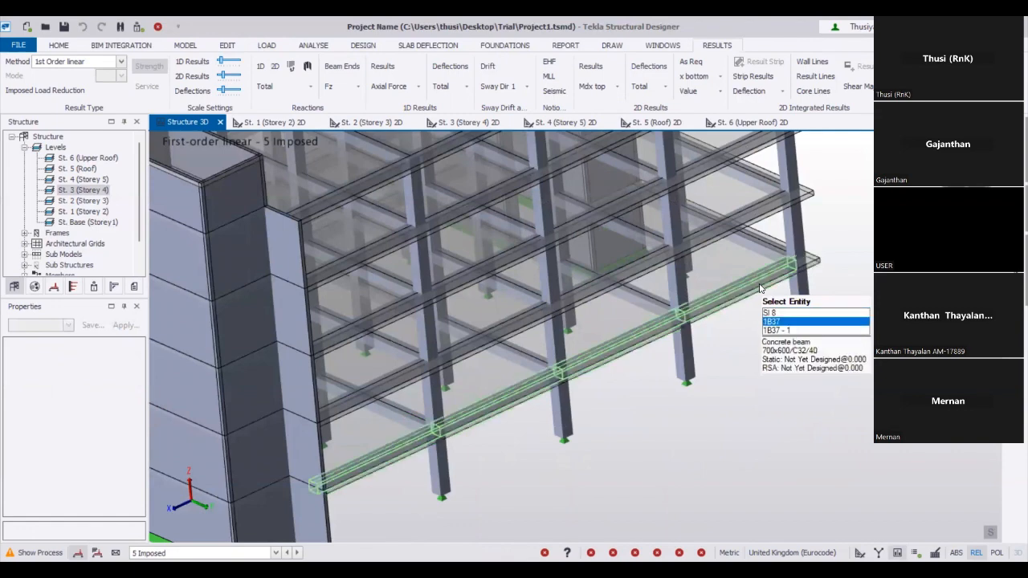
pyautogui.click(759, 287)
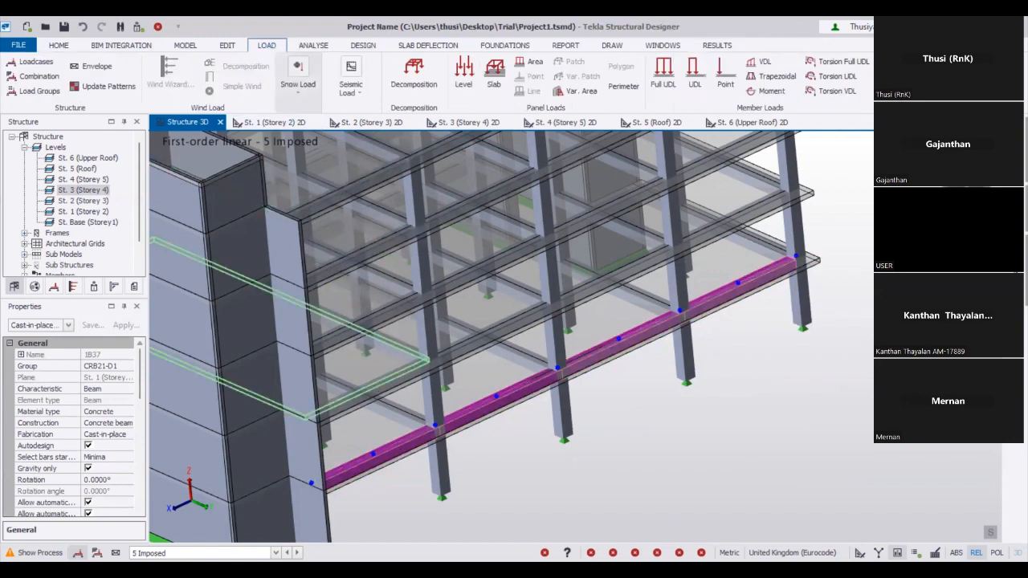
pyautogui.click(266, 123)
pyautogui.scroll(3, 348, 161)
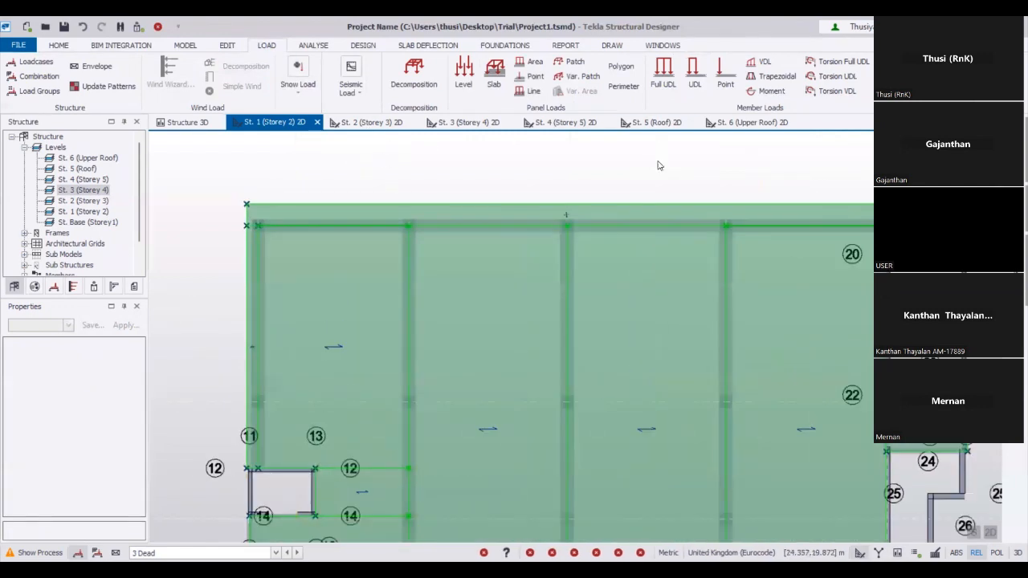
pyautogui.click(663, 74)
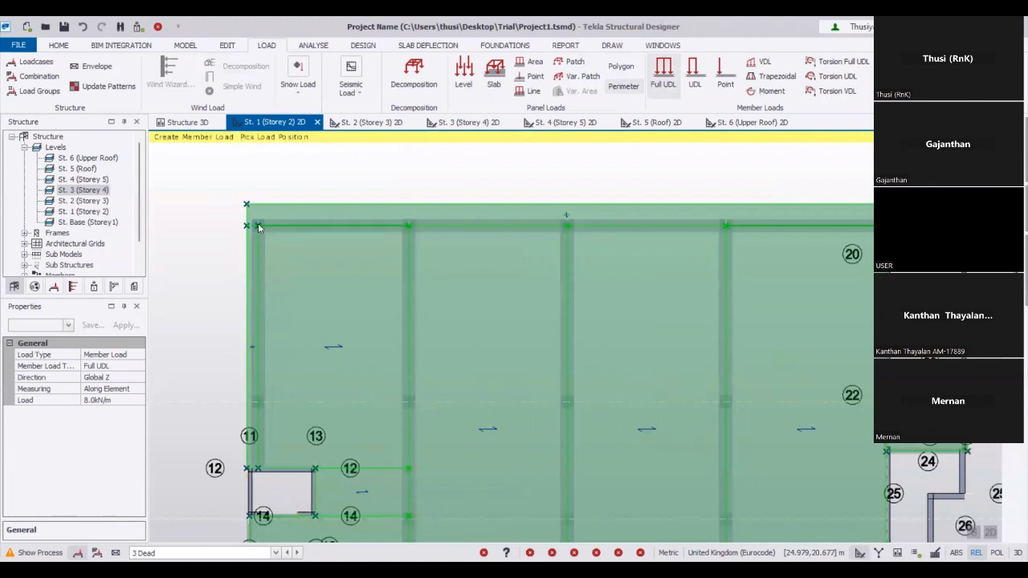
pyautogui.moveTo(259, 228)
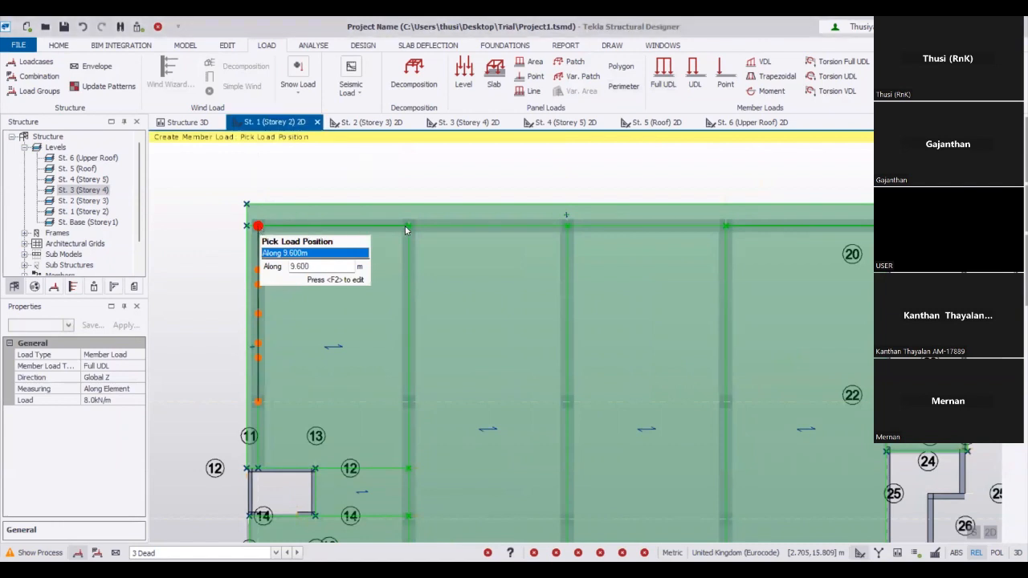
pyautogui.moveTo(408, 228)
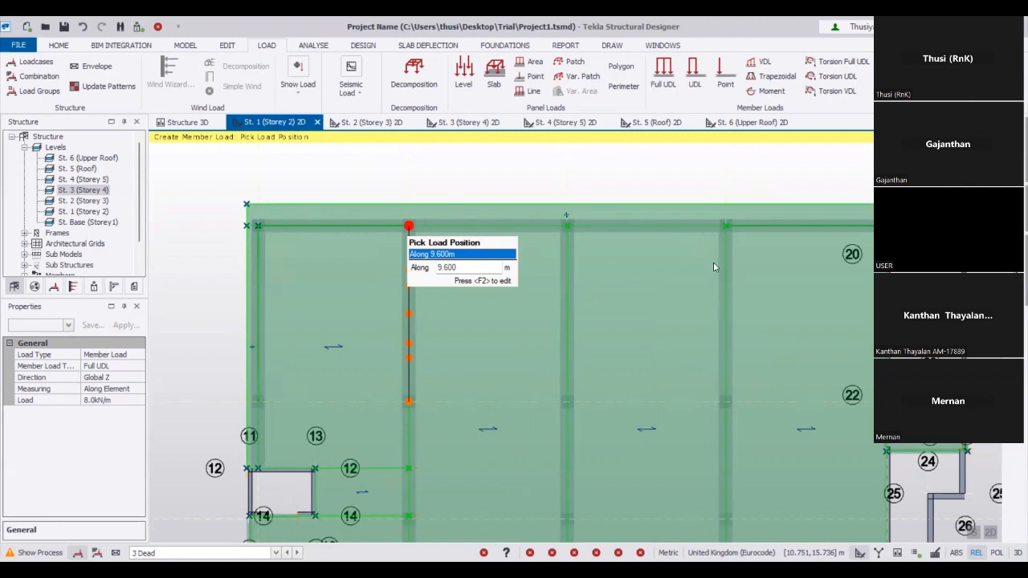
# Check the loads and members stacked at the grid line 1 edge beam beside grid 19, ending on beam span 1B37 - 4
pyautogui.moveTo(841, 231); pyautogui.dragTo(639, 228, button='middle')
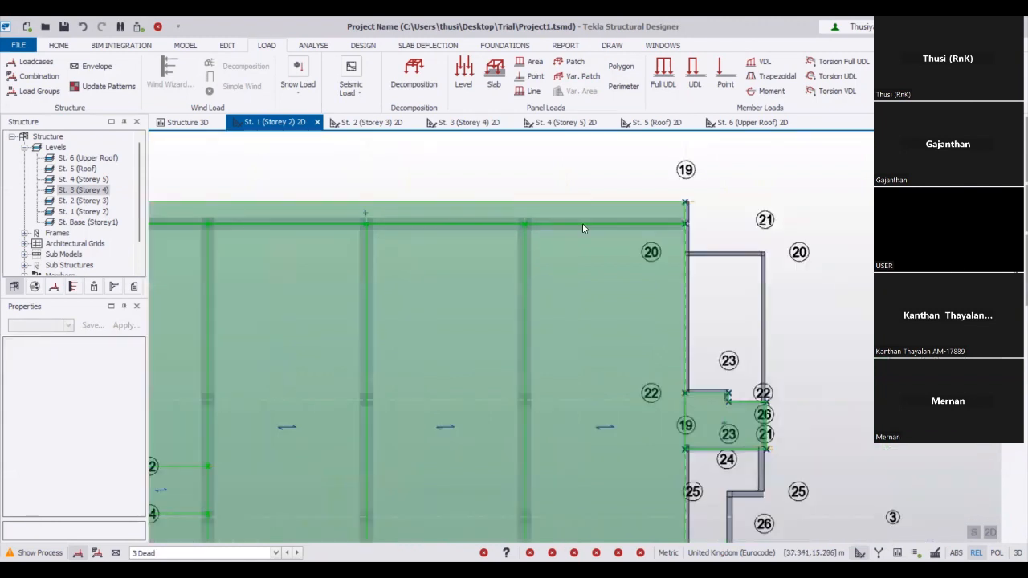
pyautogui.moveTo(583, 227)
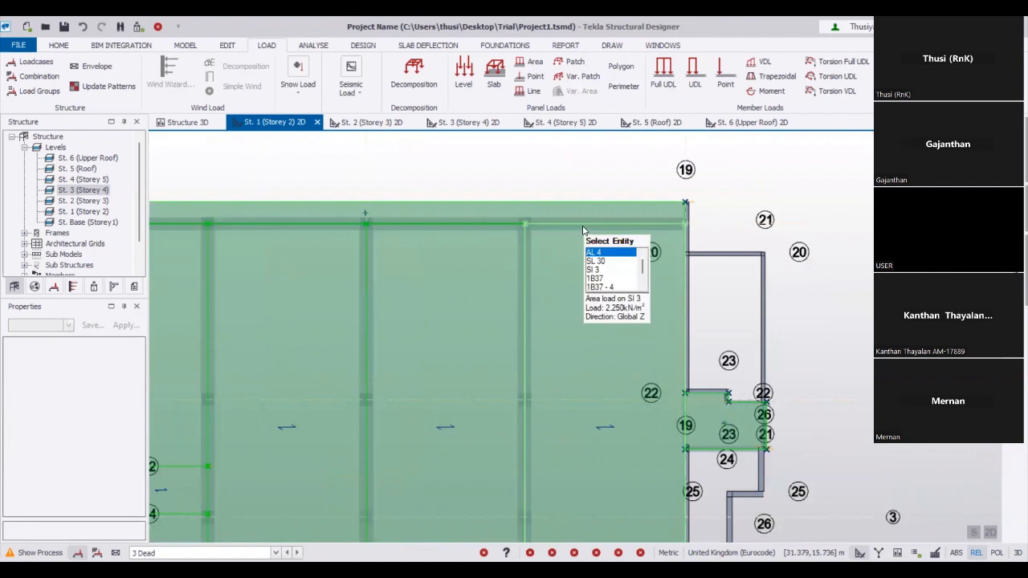
pyautogui.press('Down')
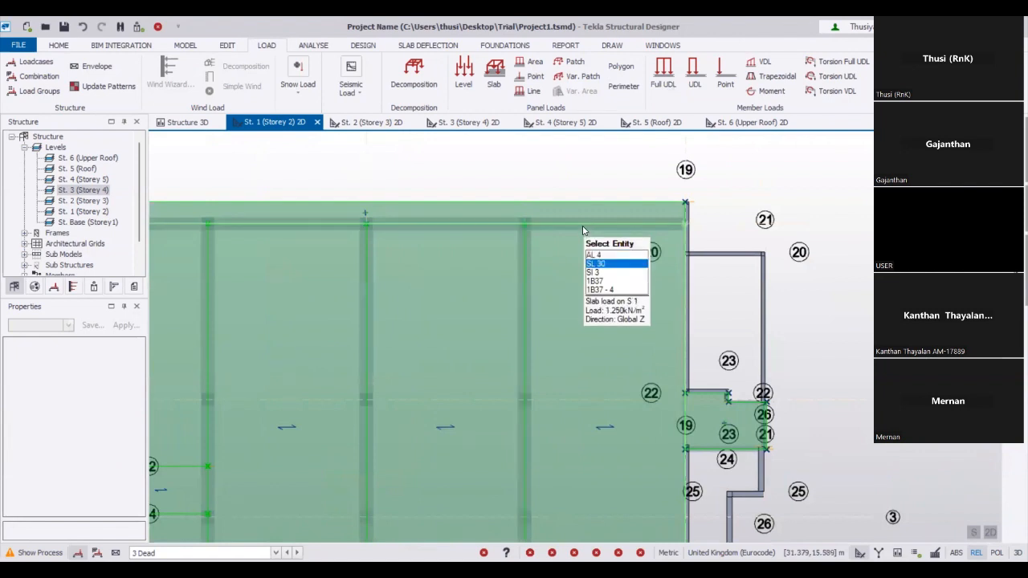
pyautogui.press('Down')
pyautogui.press('Down')
pyautogui.press('Down')
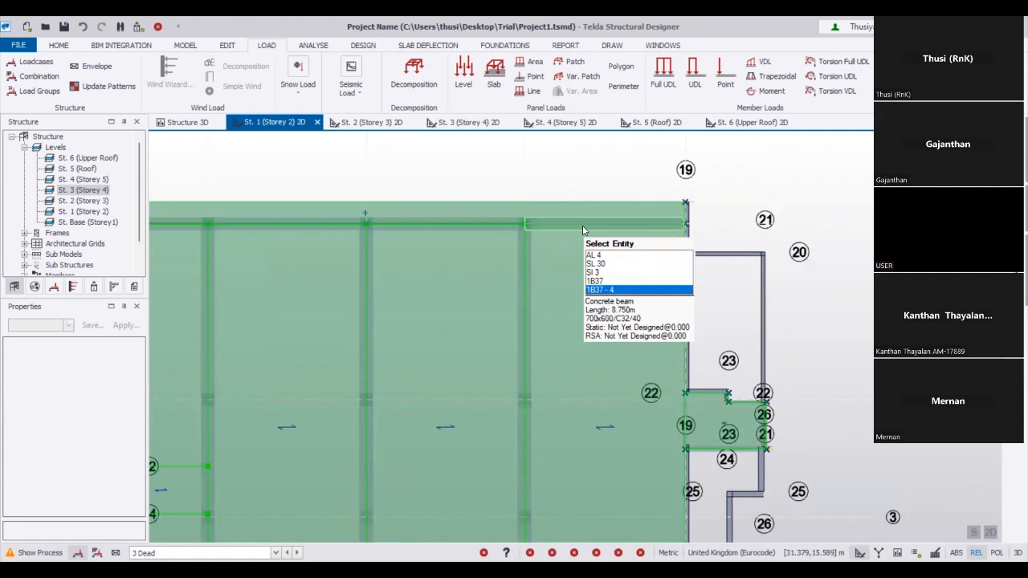
# Step through the area load, slab and beam entries overlapping at the Storey 2 edge beam span beside grid 19
pyautogui.press('Up')
pyautogui.press('Up')
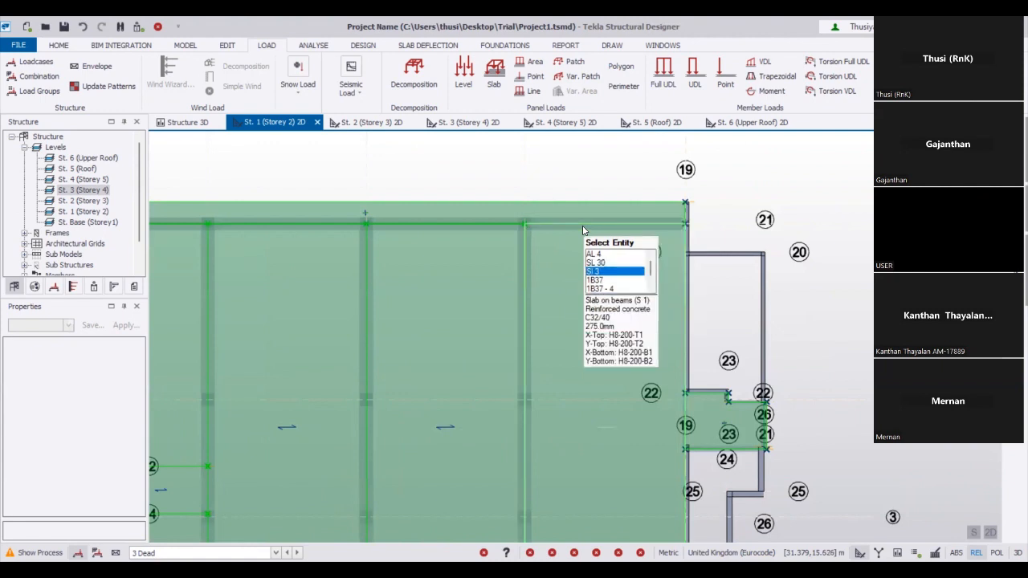
pyautogui.press('Up')
pyautogui.press('Up')
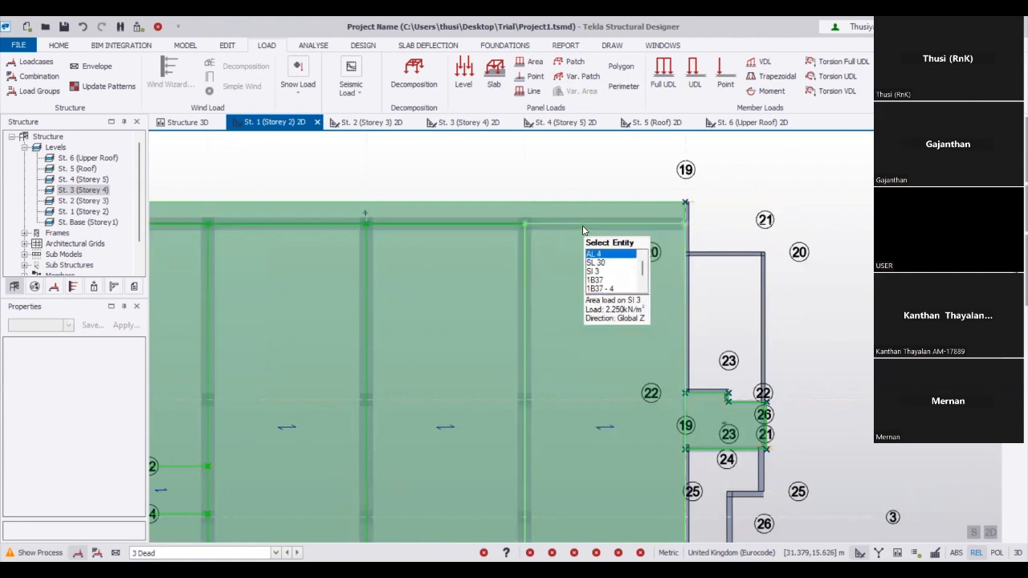
pyautogui.press('Down')
pyautogui.press('Down')
pyautogui.press('Down')
pyautogui.press('Down')
pyautogui.press('Down')
pyautogui.press('Down')
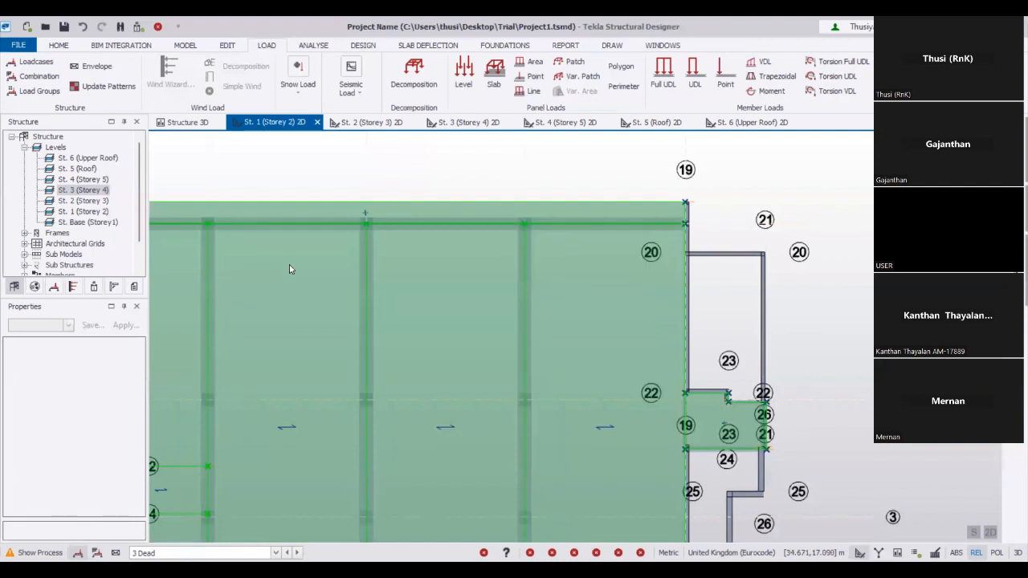
pyautogui.scroll(3, 168, 313)
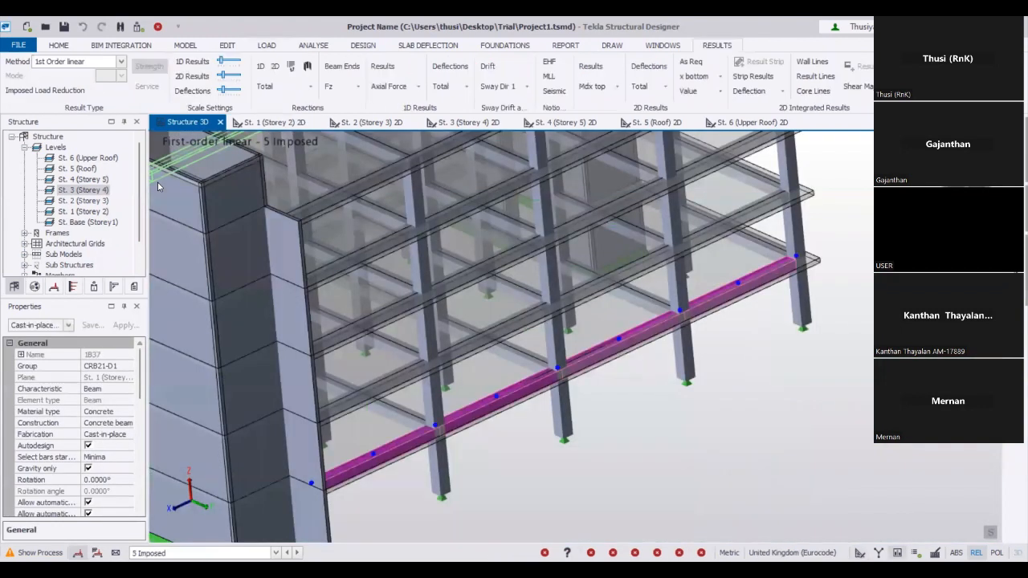
# Identify the continuous Storey 2 edge beam 1B37 in the 3D structure view and make 3 Dead the active loadcase
pyautogui.click(553, 470)
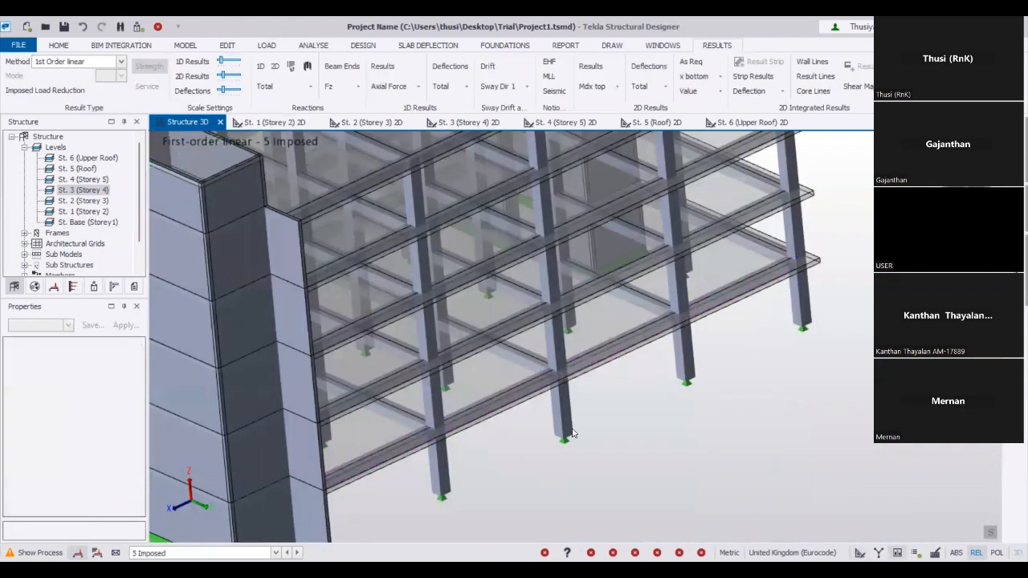
pyautogui.click(622, 353)
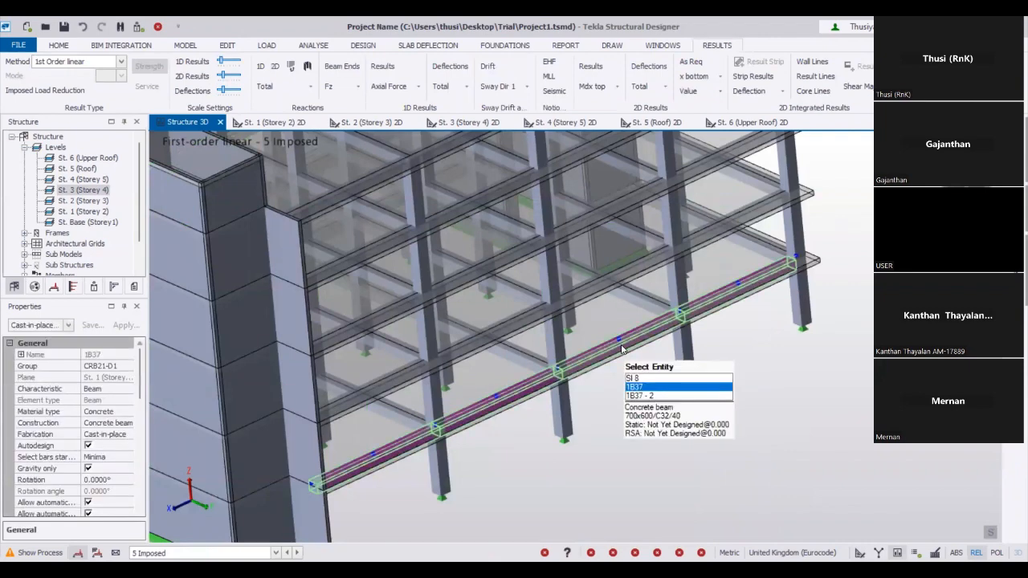
pyautogui.click(276, 553)
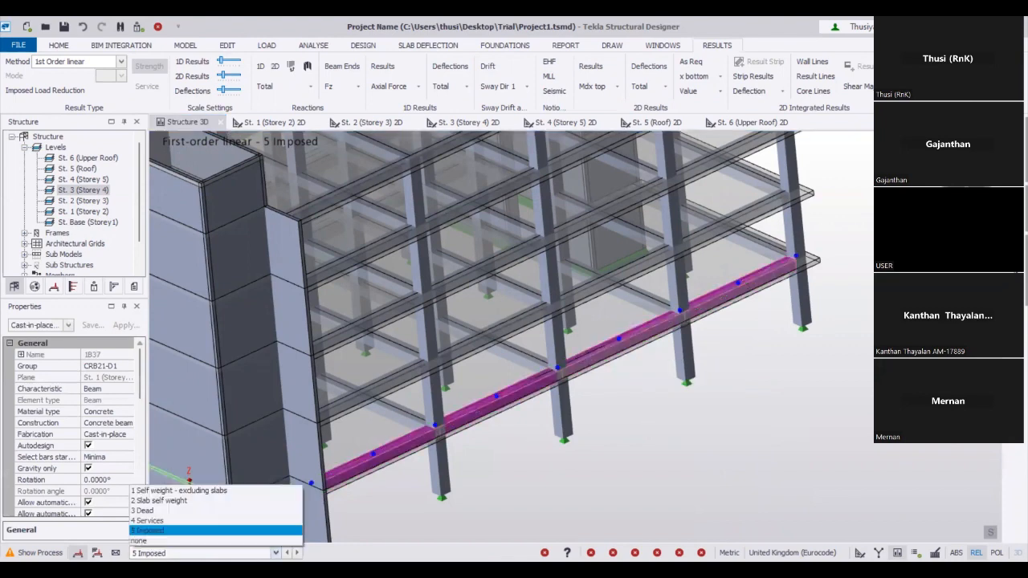
pyautogui.click(178, 512)
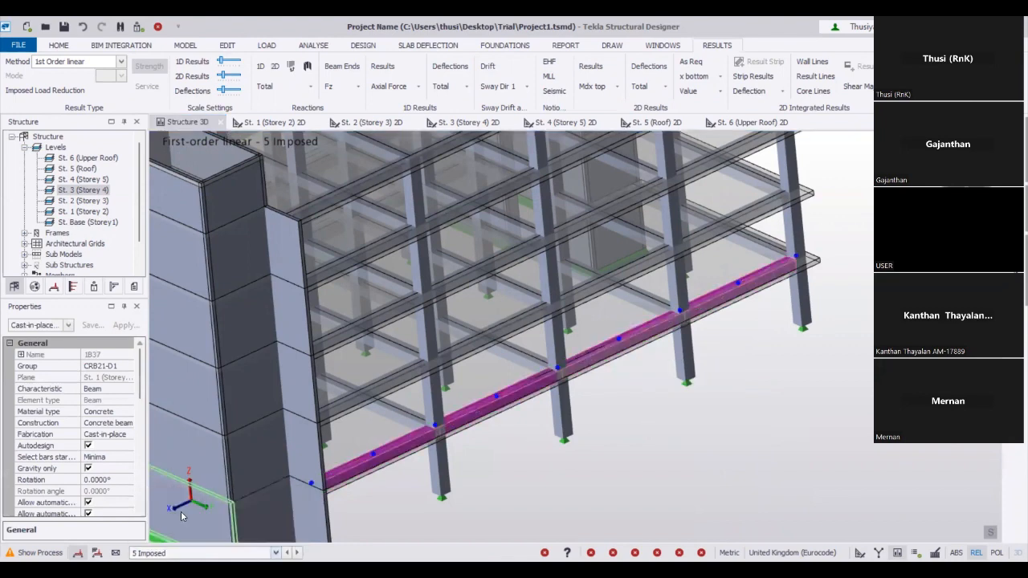
pyautogui.click(624, 371)
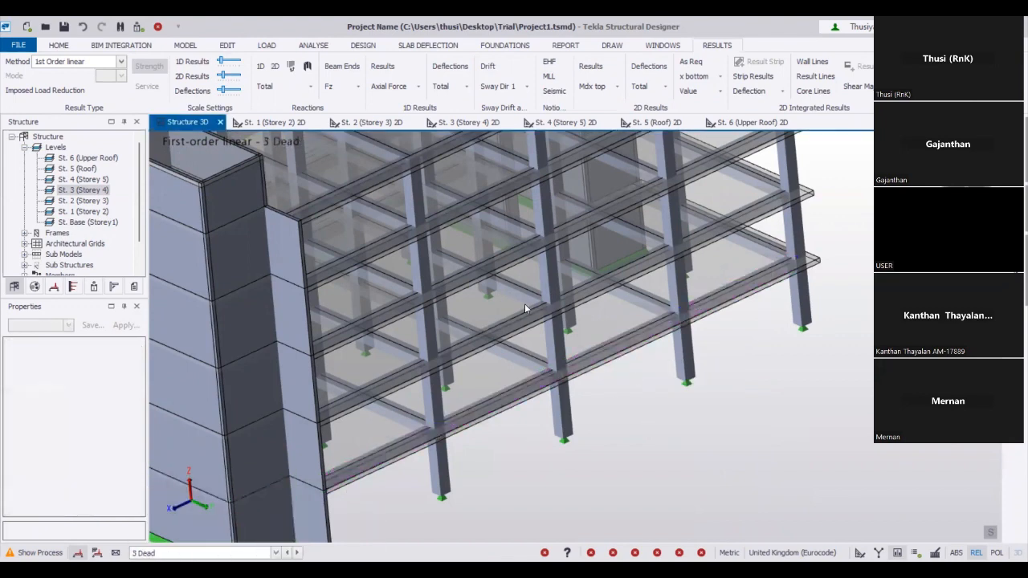
# Set the full UDL member load to 8 kN/m and try placing it on the Storey 2 edge beam spans in 3D
pyautogui.click(266, 45)
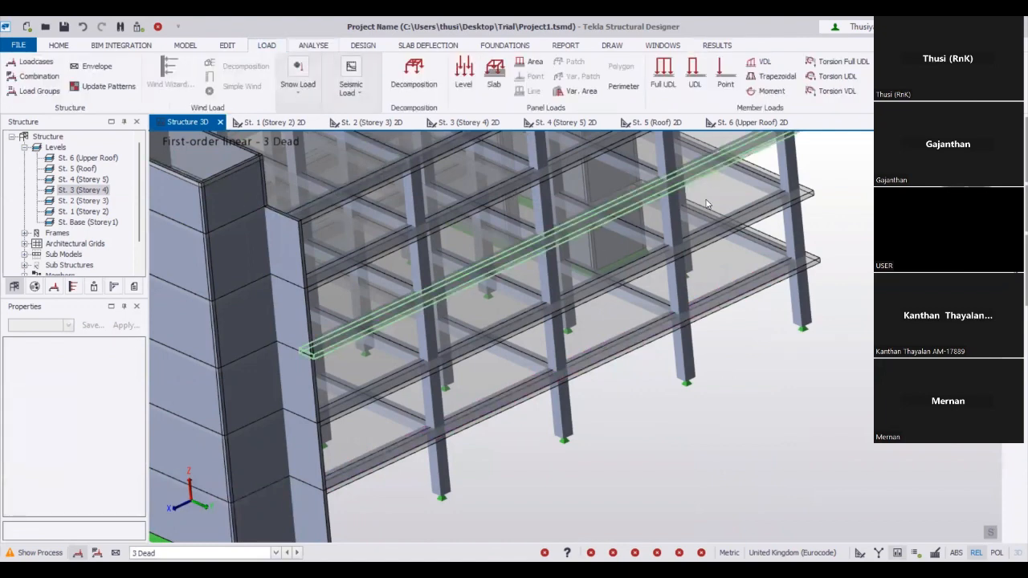
pyautogui.click(672, 82)
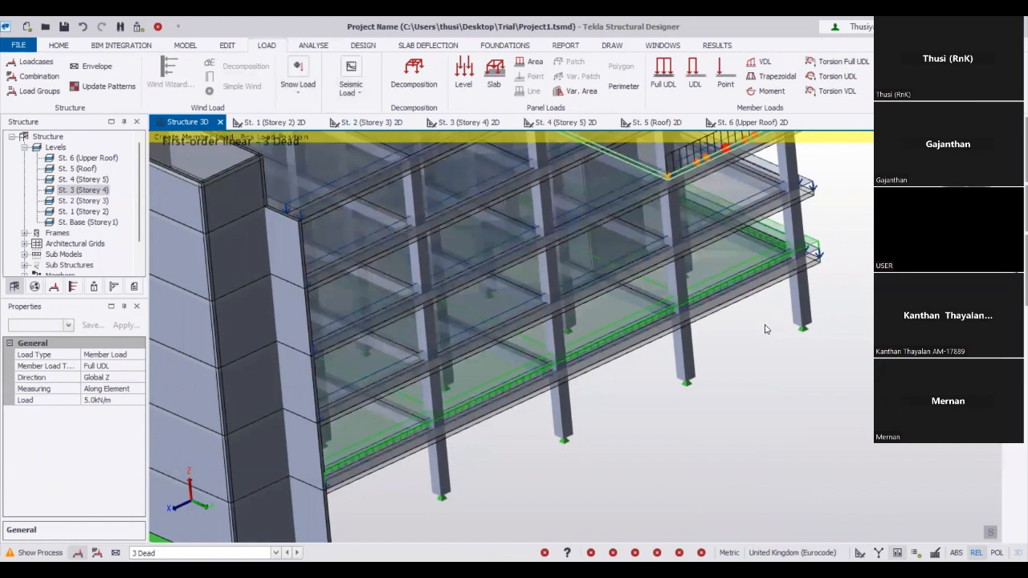
pyautogui.scroll(2, 775, 317)
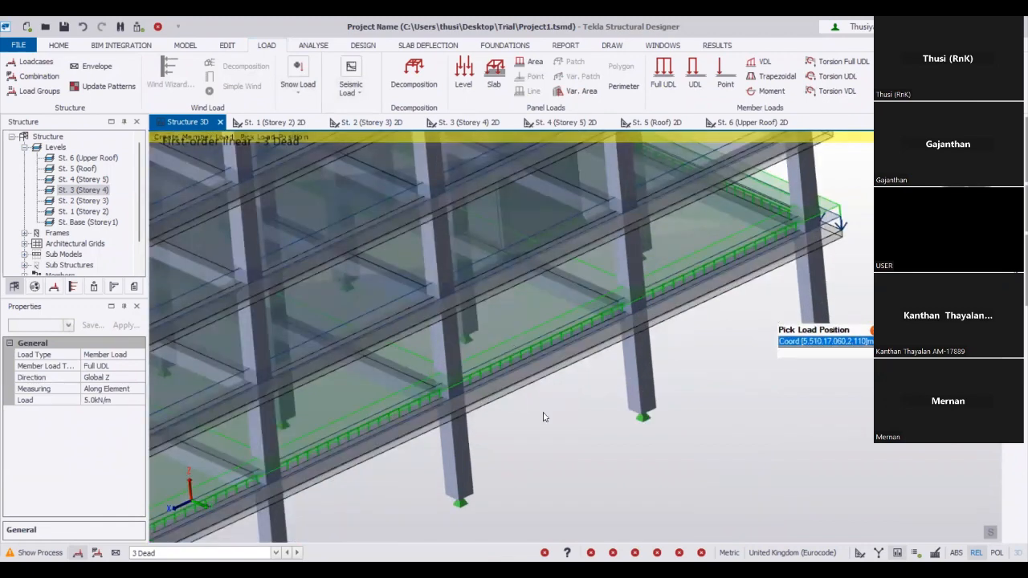
pyautogui.scroll(2, 543, 416)
pyautogui.press('Escape')
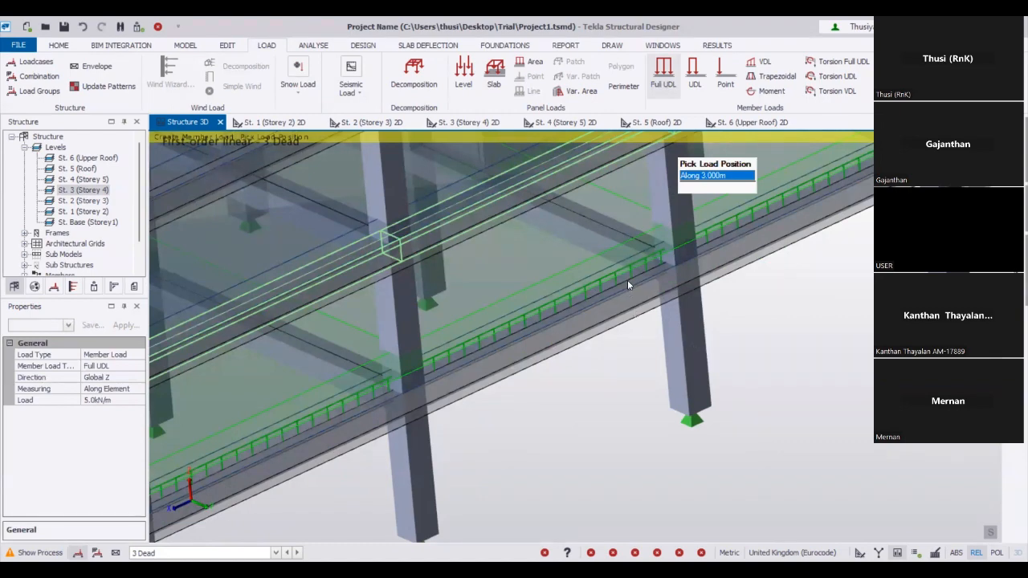
pyautogui.click(35, 400)
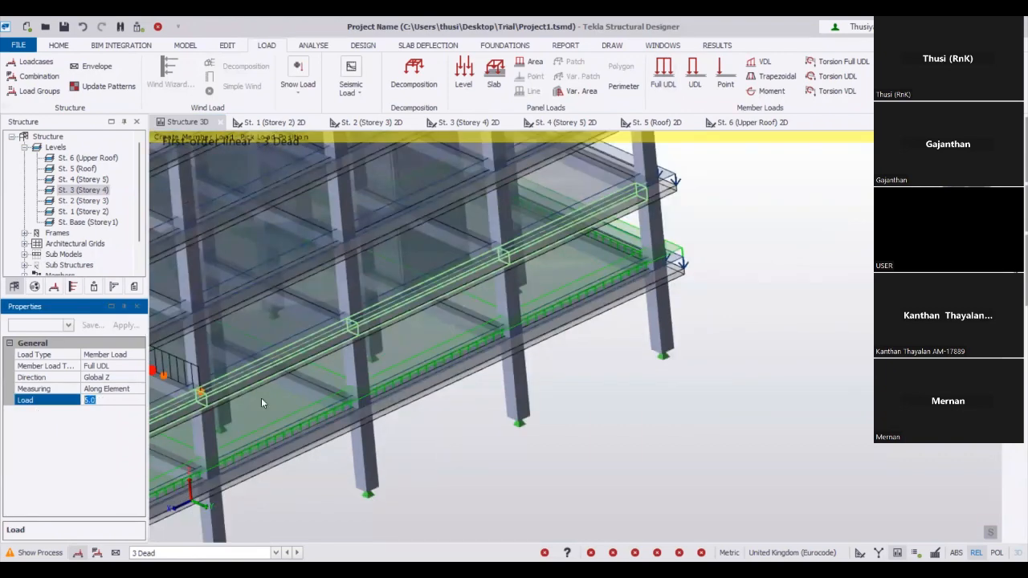
pyautogui.write('8')
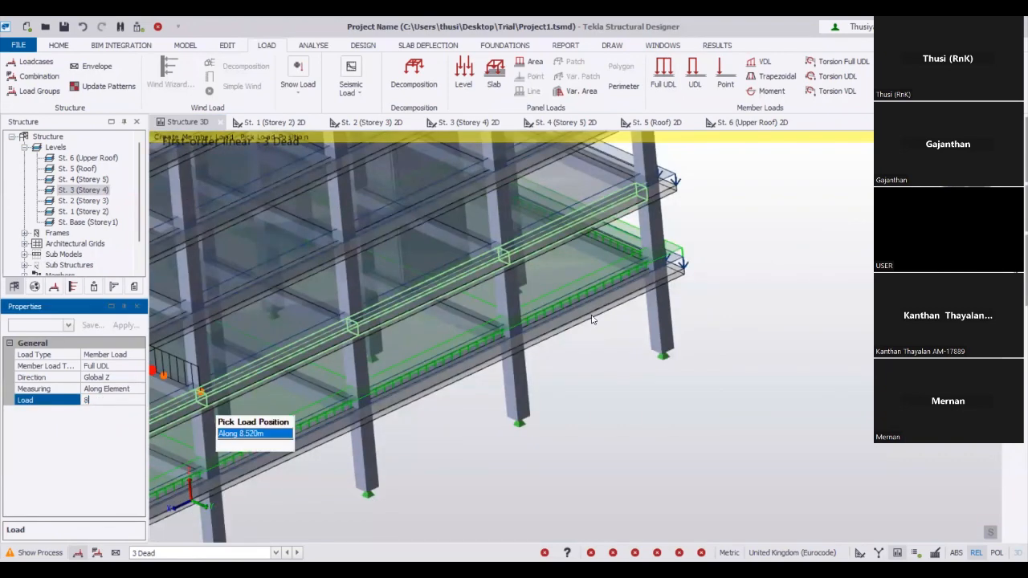
pyautogui.click(438, 366)
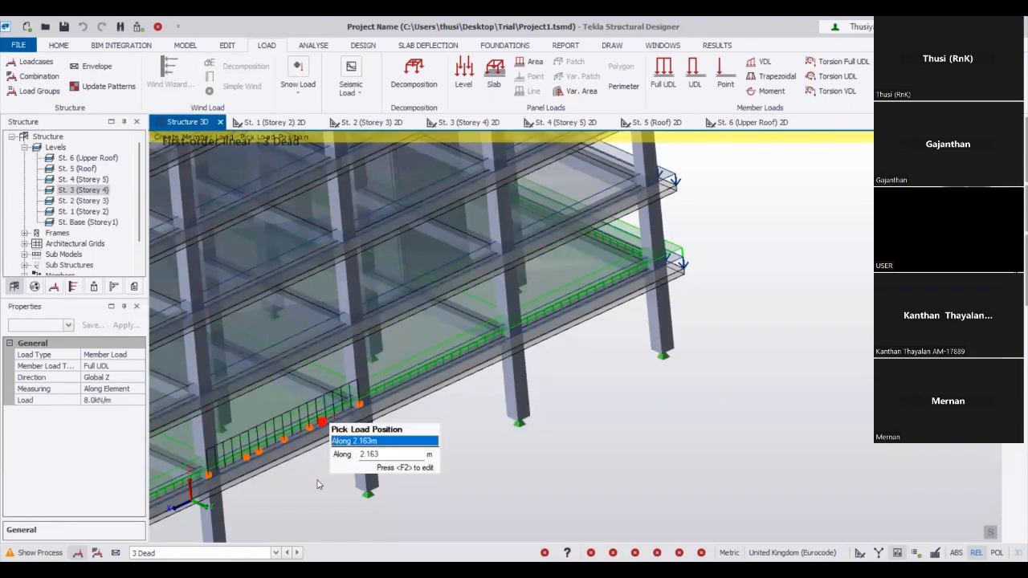
pyautogui.scroll(3, 435, 375)
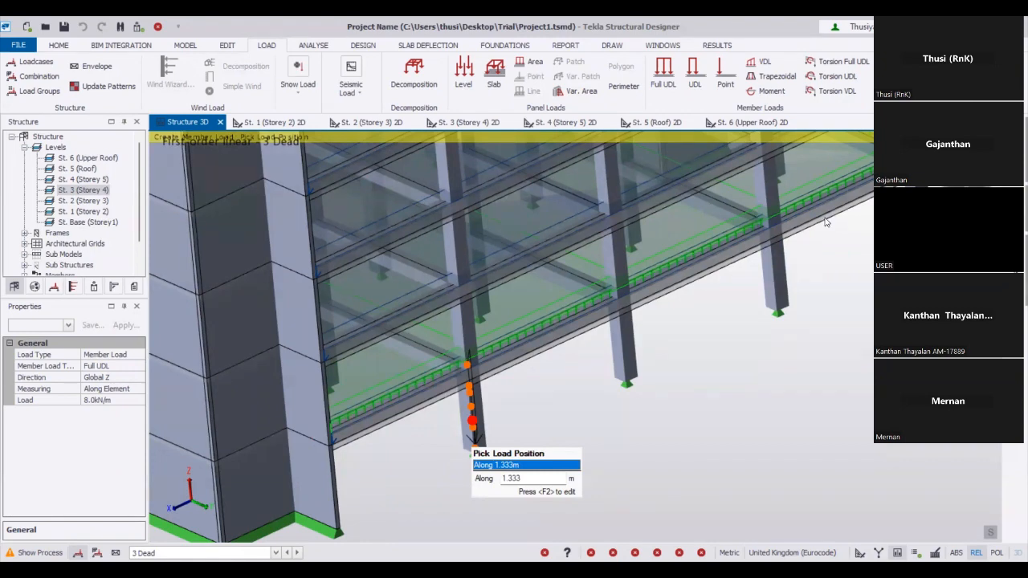
pyautogui.scroll(-3, 726, 268)
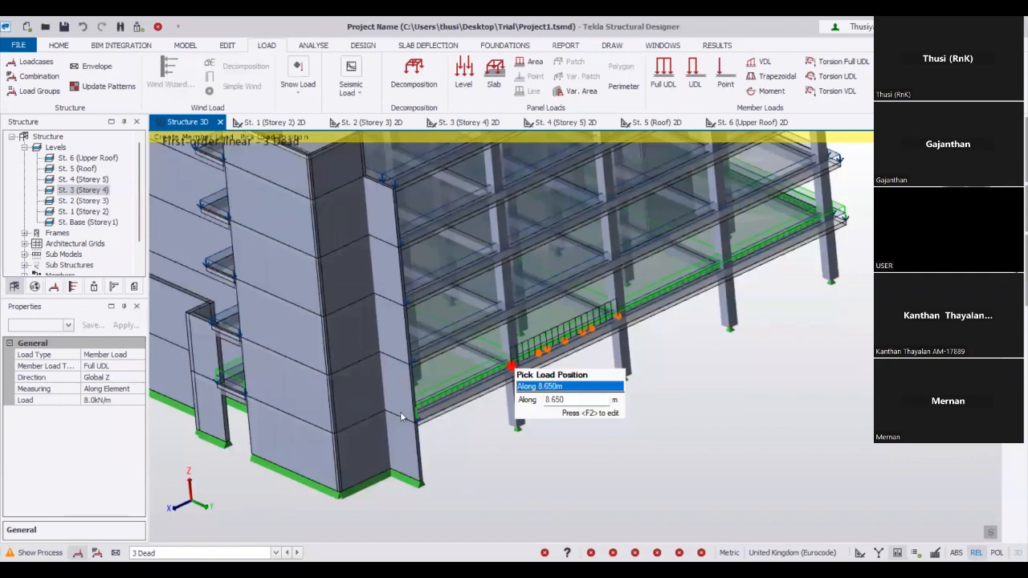
pyautogui.press('Escape')
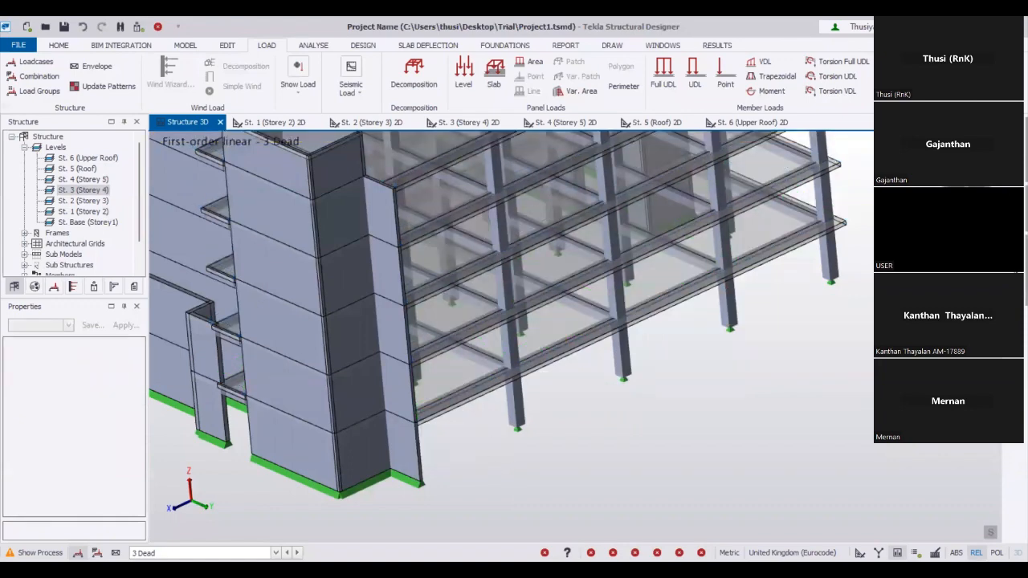
# Check the slabs and beams overlapping at the Storey 2 edge beam's column joint and restart Full UDL placement
pyautogui.click(664, 76)
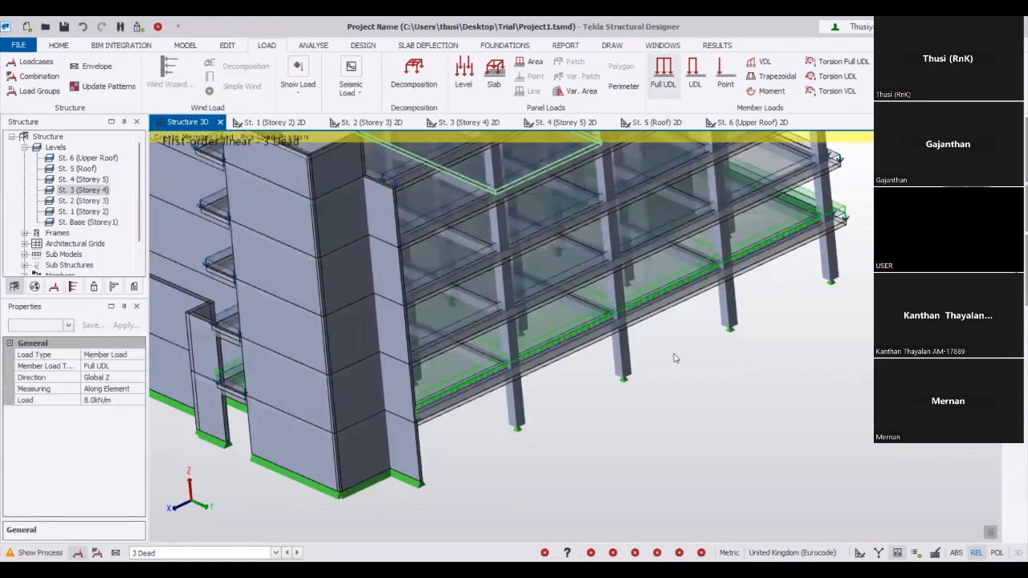
pyautogui.scroll(3, 673, 345)
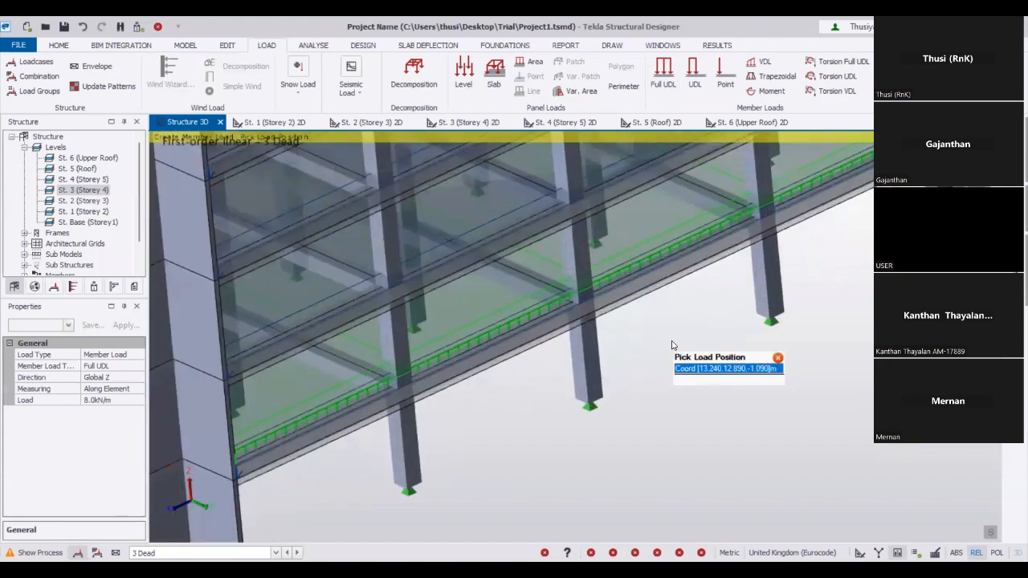
pyautogui.click(695, 85)
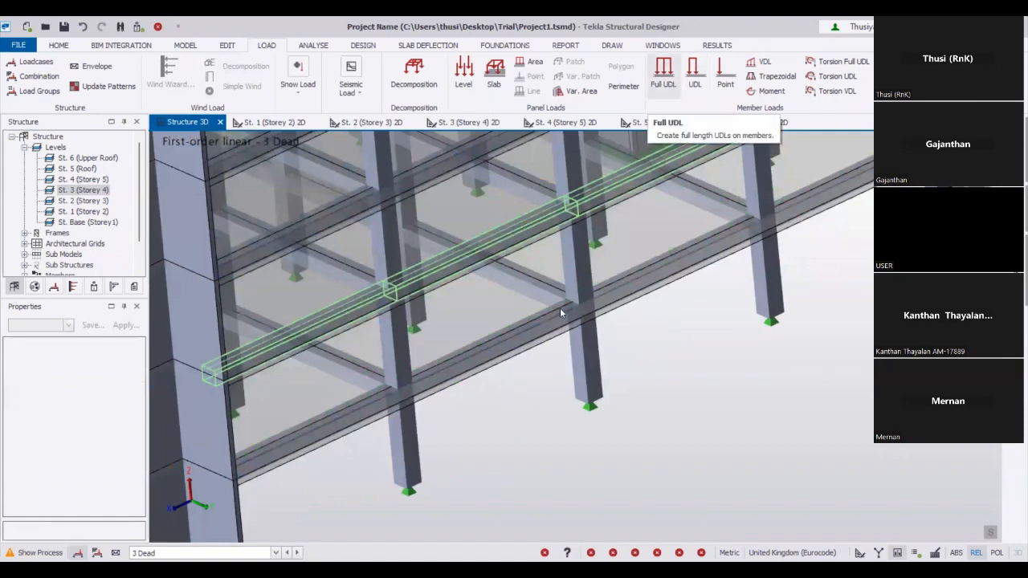
pyautogui.moveTo(560, 308)
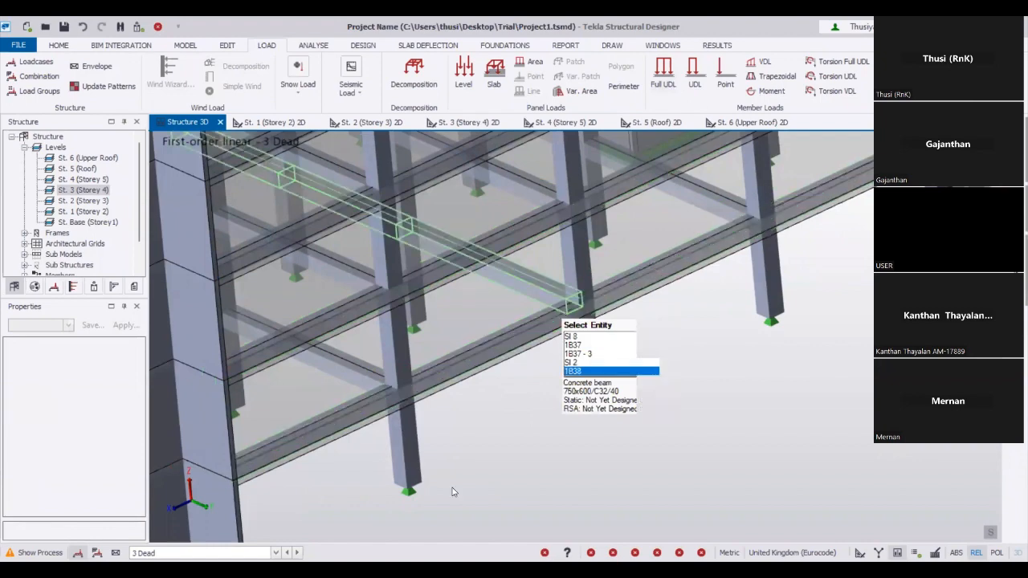
pyautogui.click(515, 338)
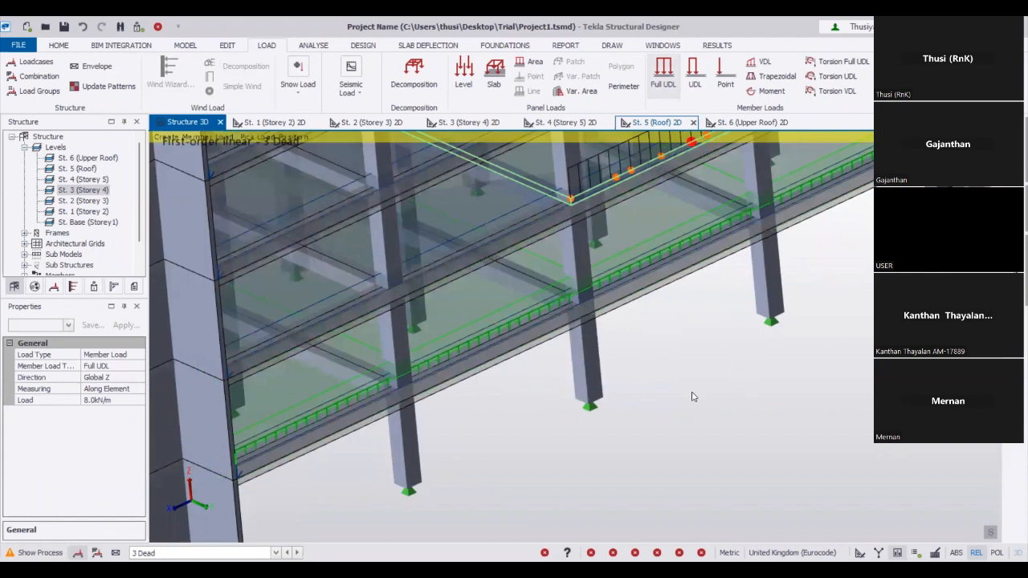
# Examine the dead loads on the Storey 2 slab and perimeter beams from several sides of the 3D model
pyautogui.scroll(-3, 696, 396)
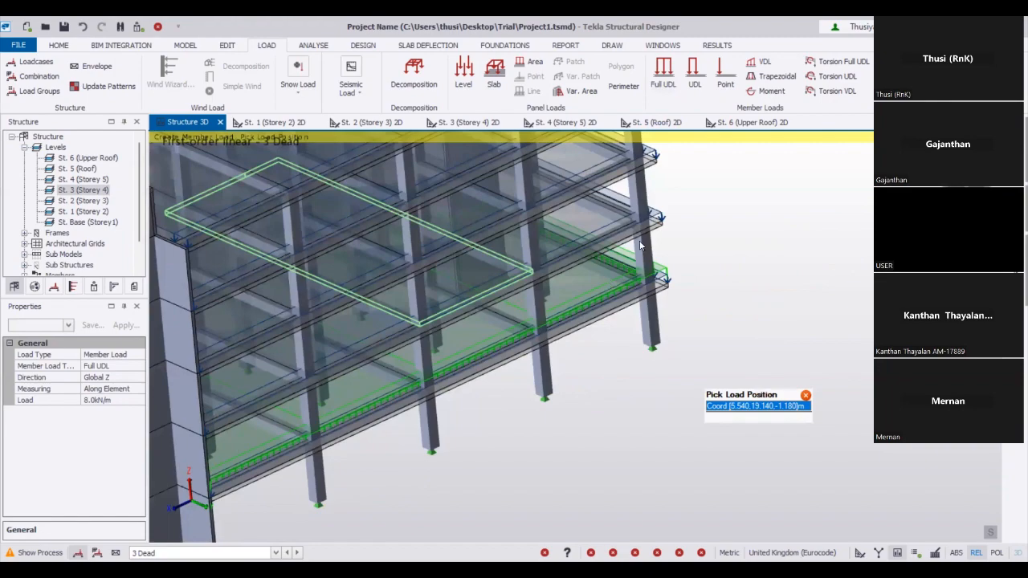
pyautogui.moveTo(605, 276); pyautogui.dragTo(594, 192, button='middle')
pyautogui.moveTo(599, 370); pyautogui.dragTo(516, 387, button='middle')
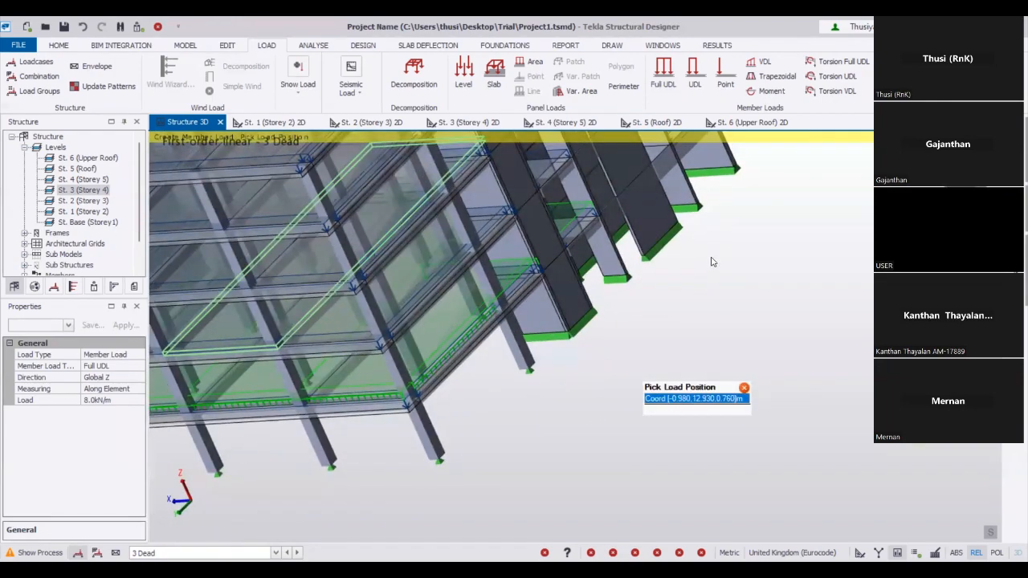
pyautogui.moveTo(587, 416); pyautogui.dragTo(392, 378, button='middle')
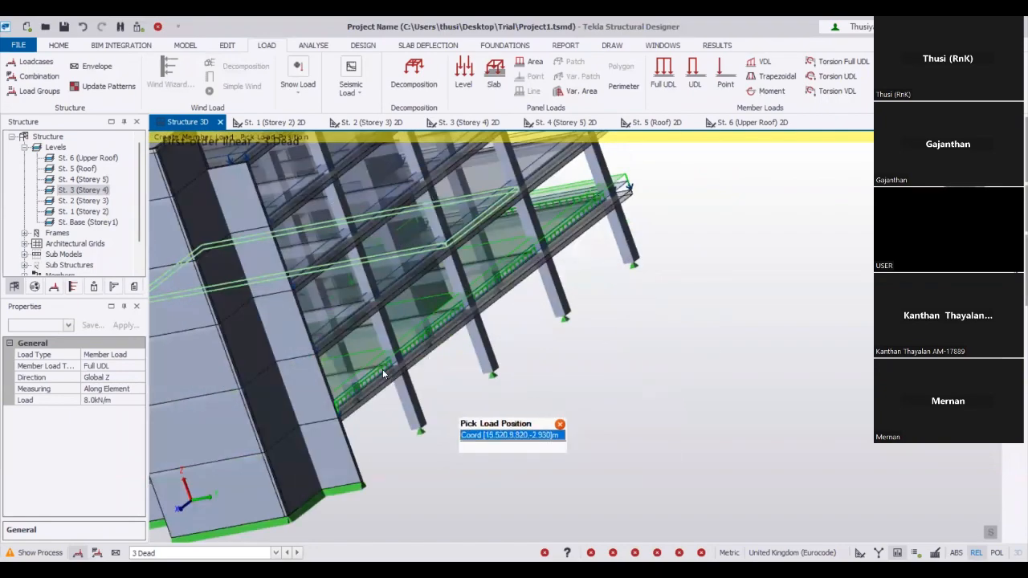
pyautogui.scroll(3, 617, 379)
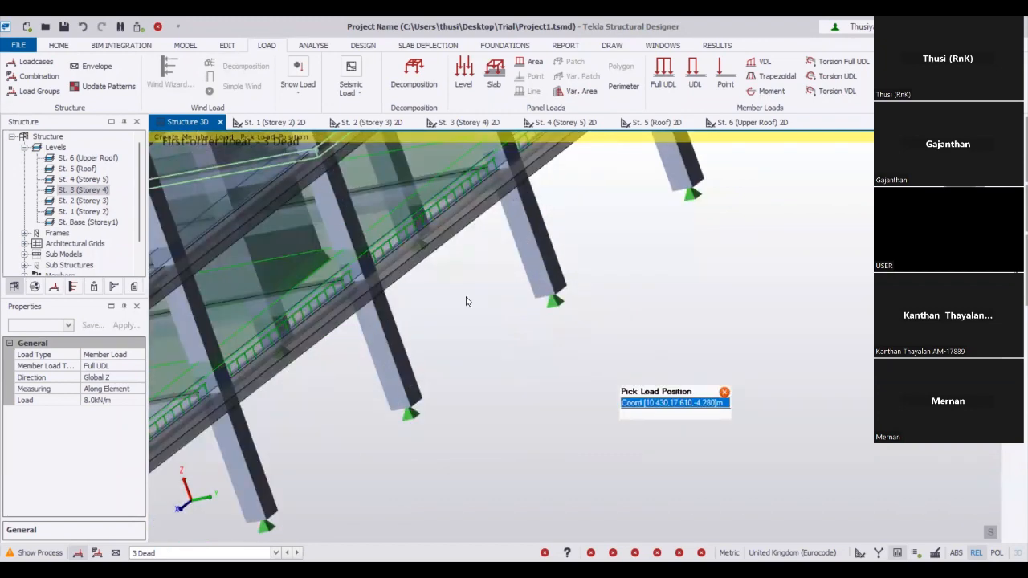
pyautogui.press('Escape')
pyautogui.moveTo(442, 364); pyautogui.dragTo(547, 383, button='middle')
pyautogui.moveTo(679, 368); pyautogui.dragTo(615, 415, button='right')
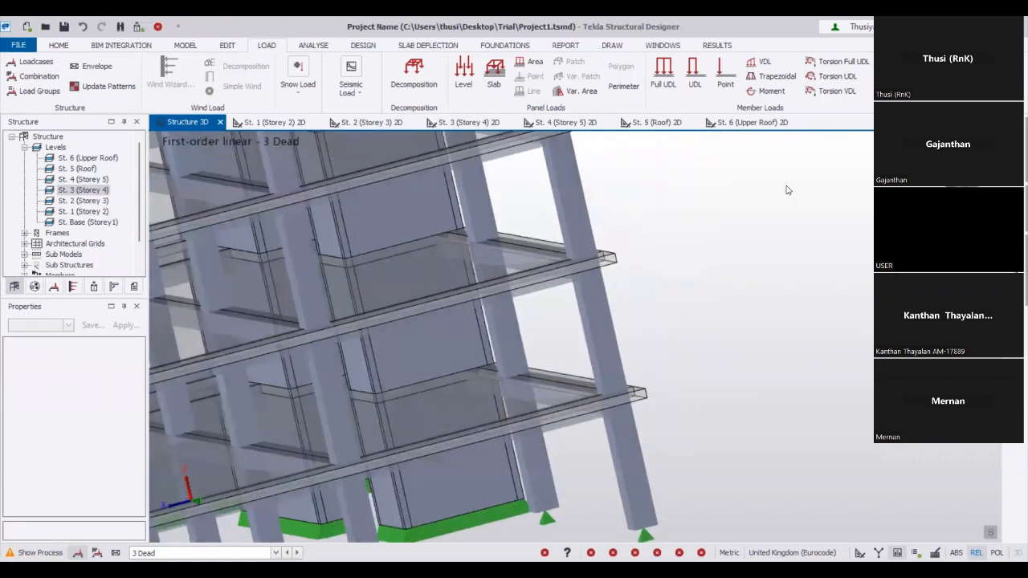
pyautogui.moveTo(787, 190); pyautogui.dragTo(730, 272, button='right')
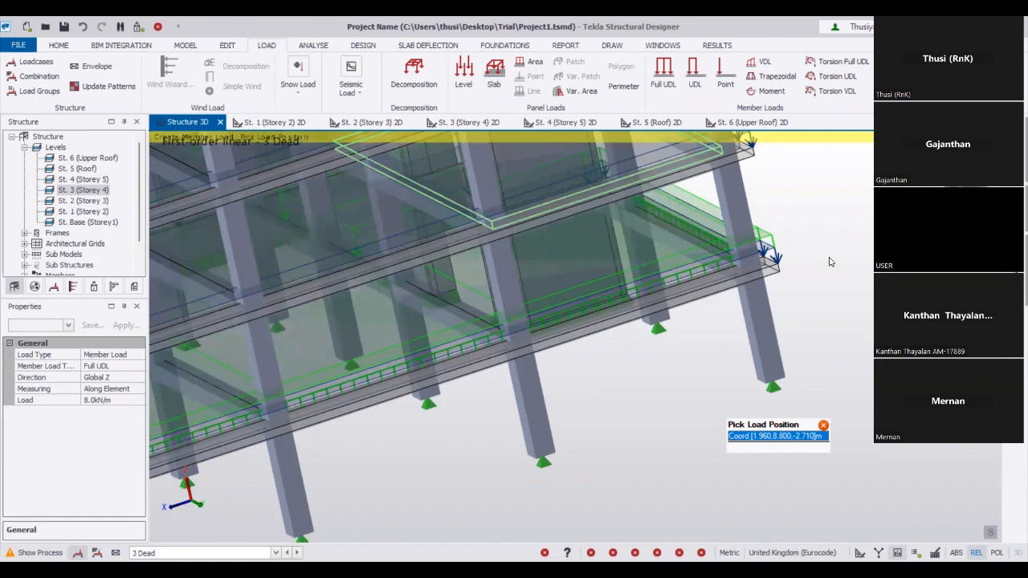
pyautogui.scroll(-5, 831, 261)
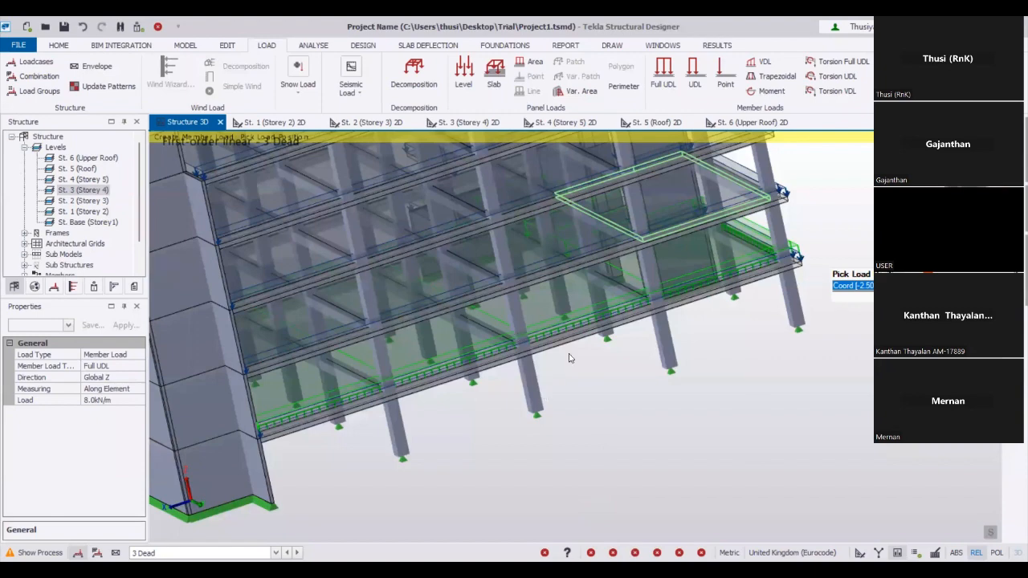
pyautogui.moveTo(451, 387); pyautogui.dragTo(396, 365, button='middle')
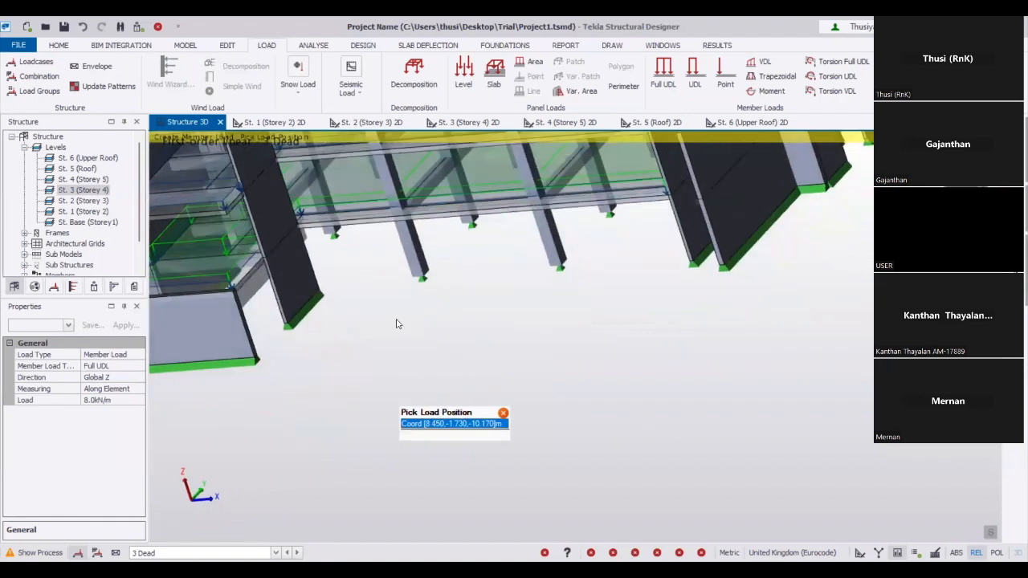
pyautogui.scroll(2, 422, 261)
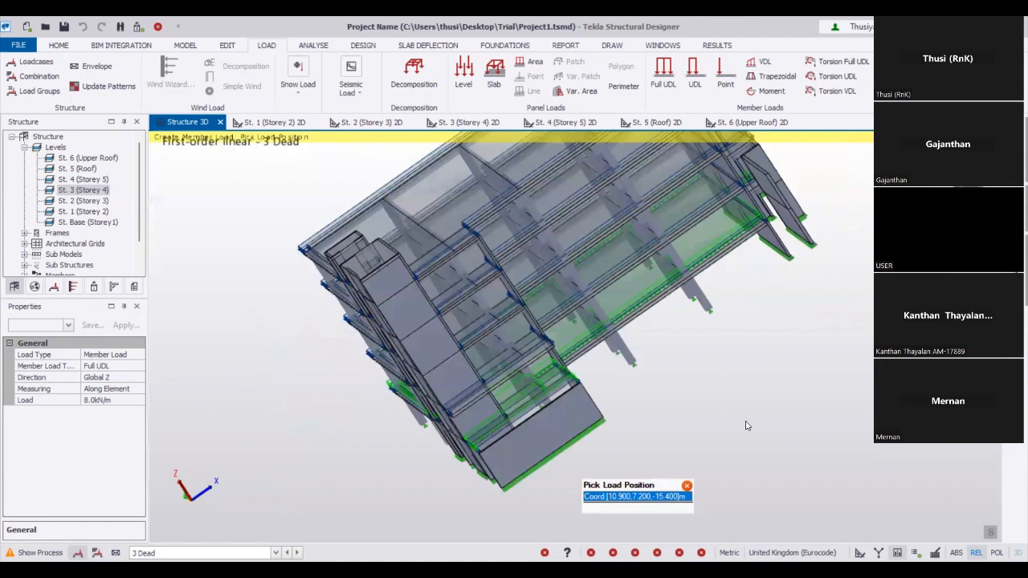
pyautogui.moveTo(747, 426); pyautogui.dragTo(842, 420, button='right')
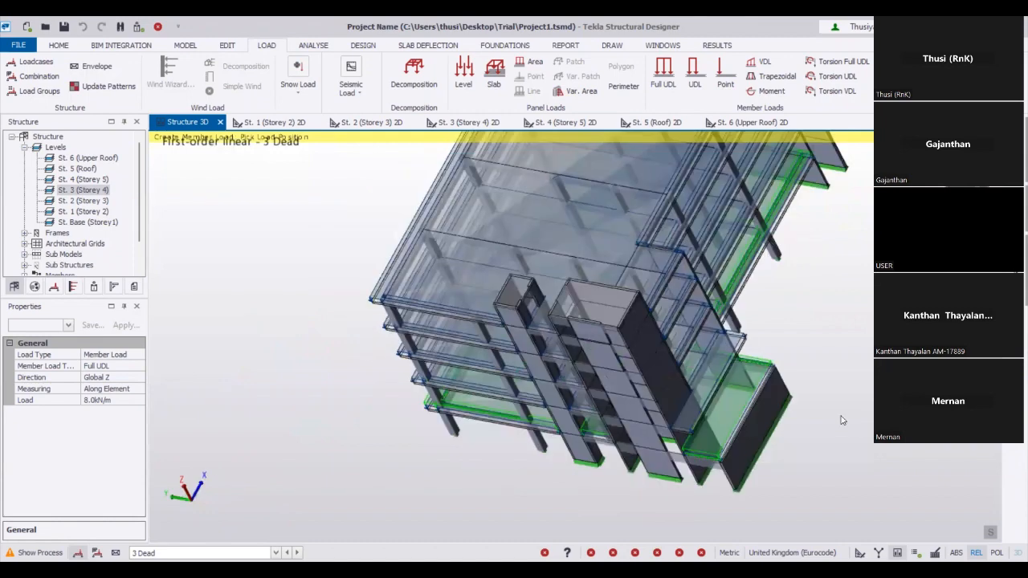
pyautogui.moveTo(536, 464); pyautogui.dragTo(544, 414, button='right')
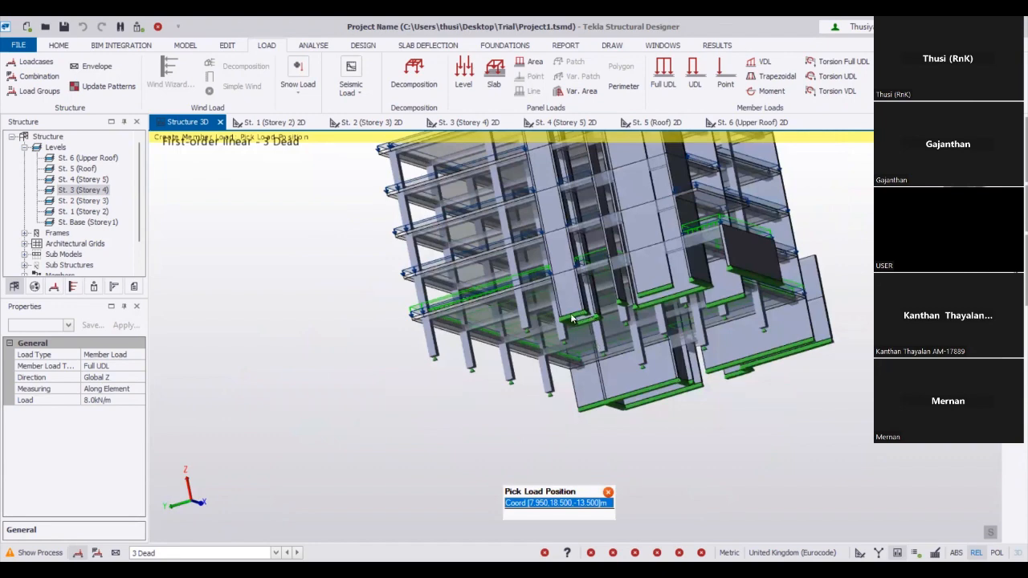
# End the Full UDL placement and inspect the loads and slab overlapping edge beam 1B37 on the Storey 2 plan
pyautogui.press('Escape')
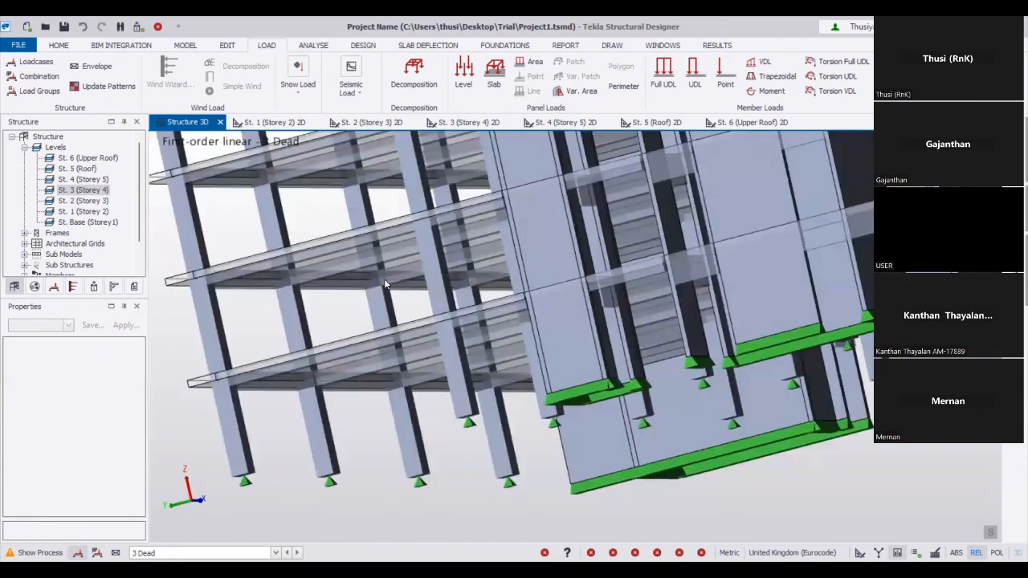
pyautogui.moveTo(451, 482); pyautogui.dragTo(386, 513, button='right')
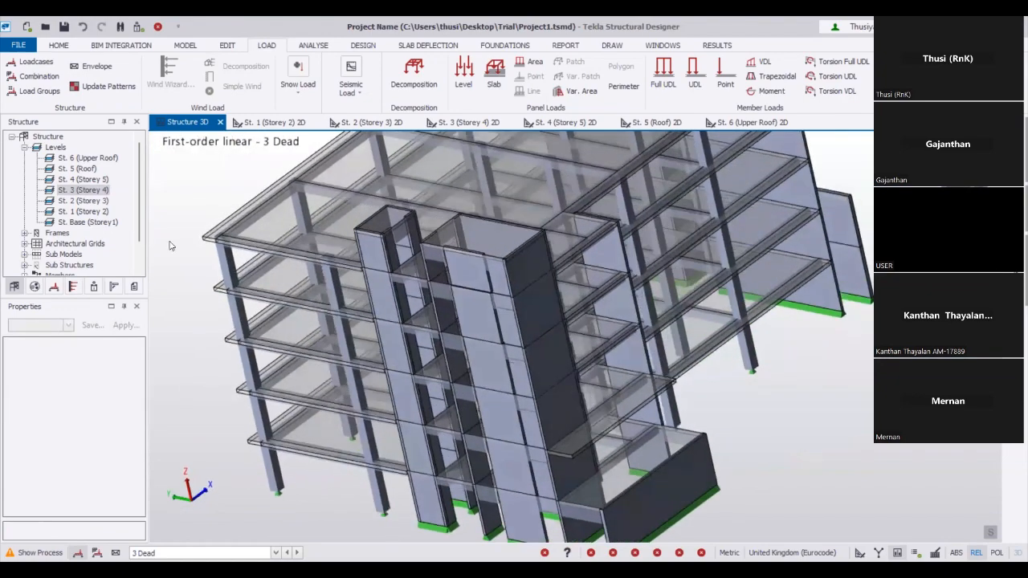
pyautogui.click(274, 123)
pyautogui.scroll(-1, 195, 326)
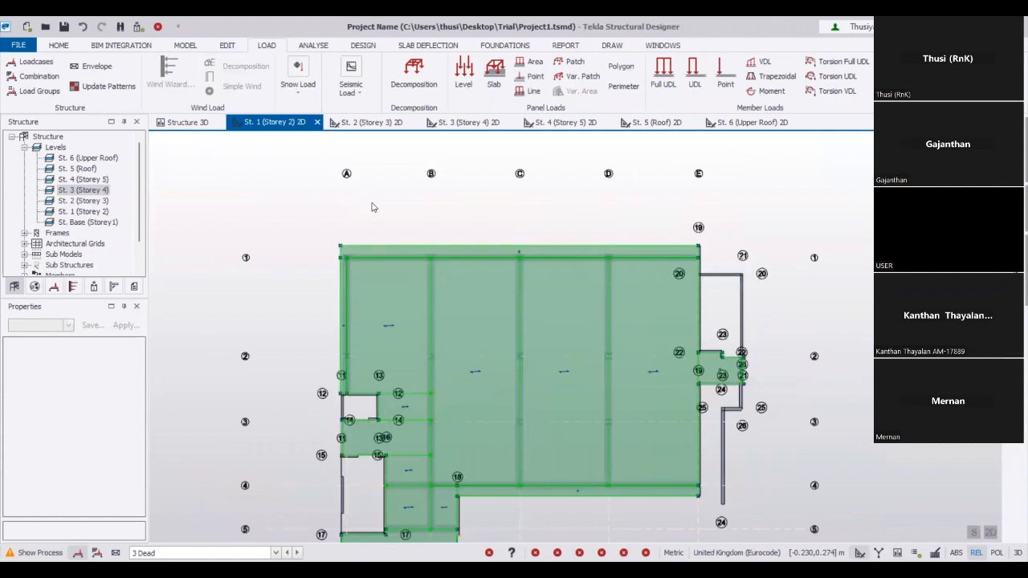
pyautogui.scroll(3, 372, 207)
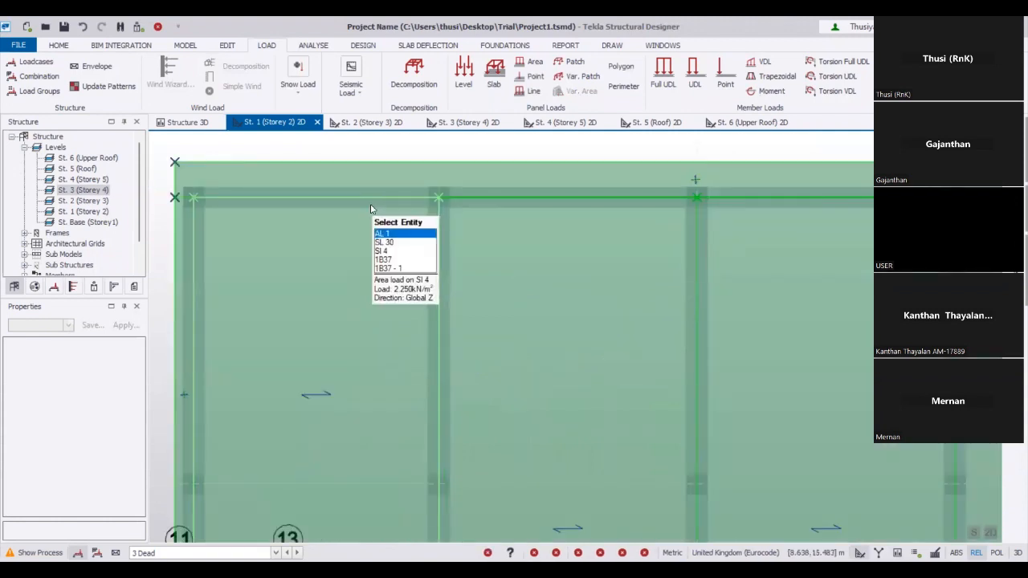
pyautogui.press('Down')
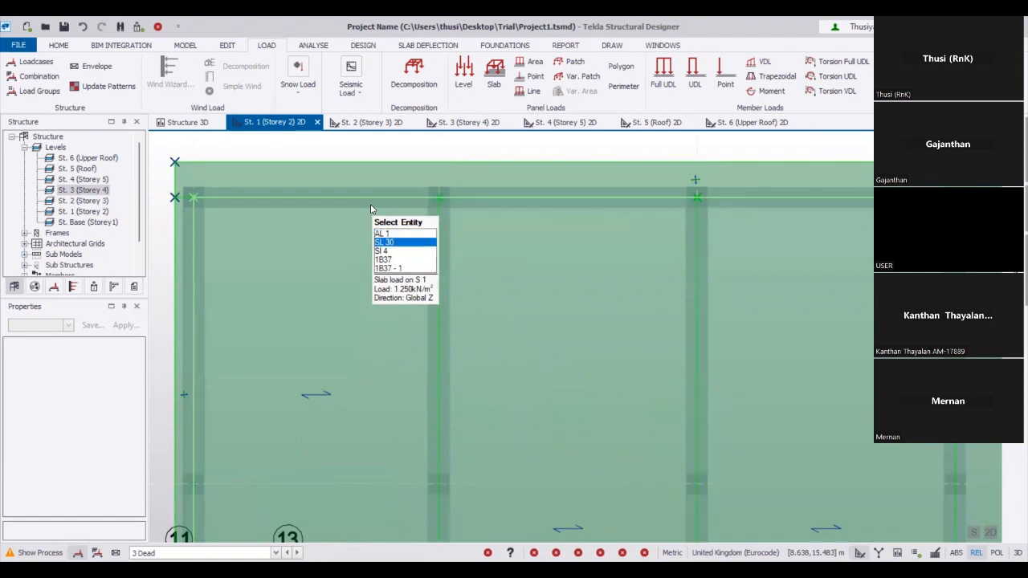
pyautogui.press('Down')
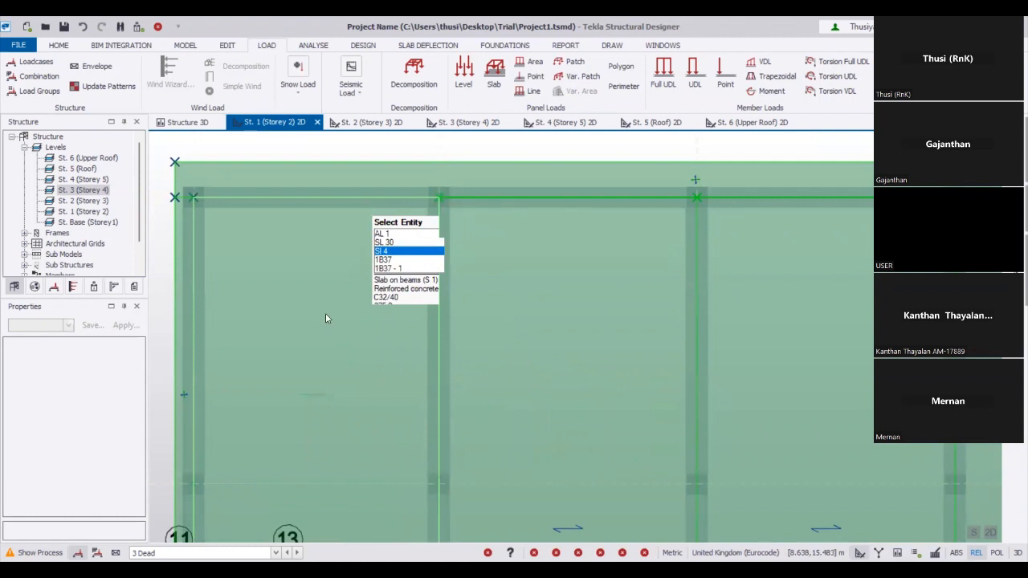
pyautogui.scroll(-3, 406, 233)
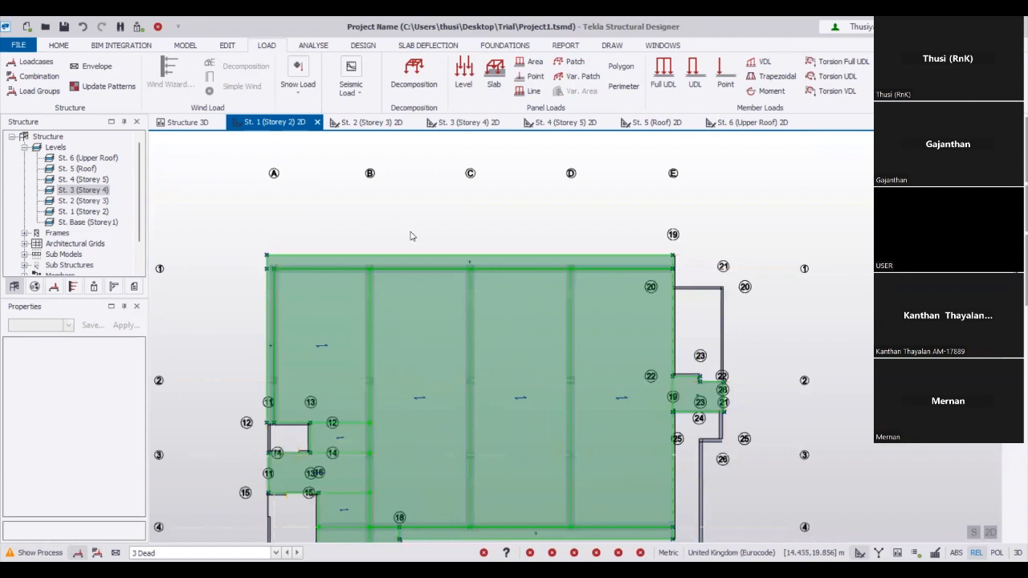
pyautogui.scroll(-2, 408, 234)
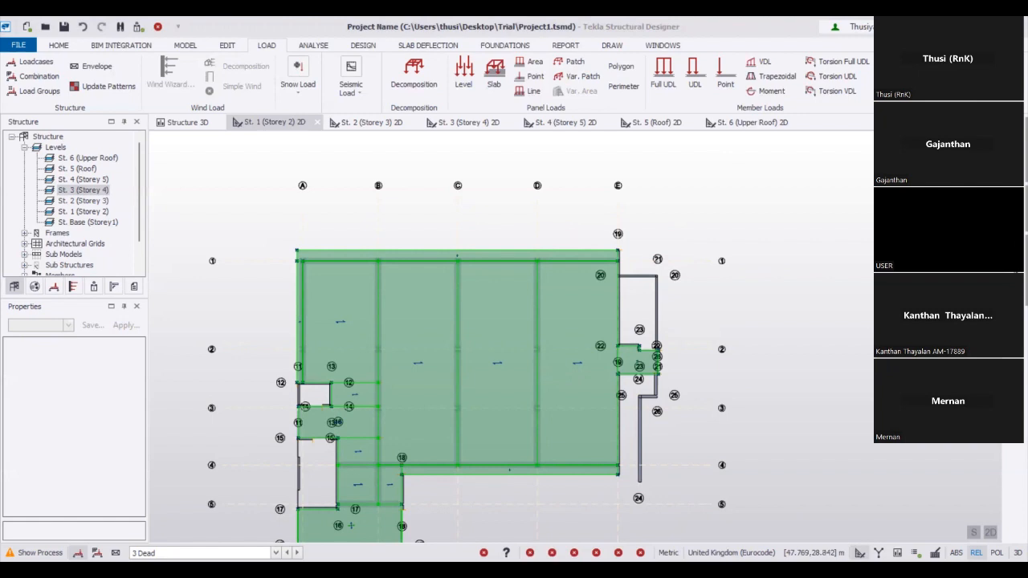
# Validate the model and expand the validation results down to the walls listed under the isolated wall warning
pyautogui.click(990, 74)
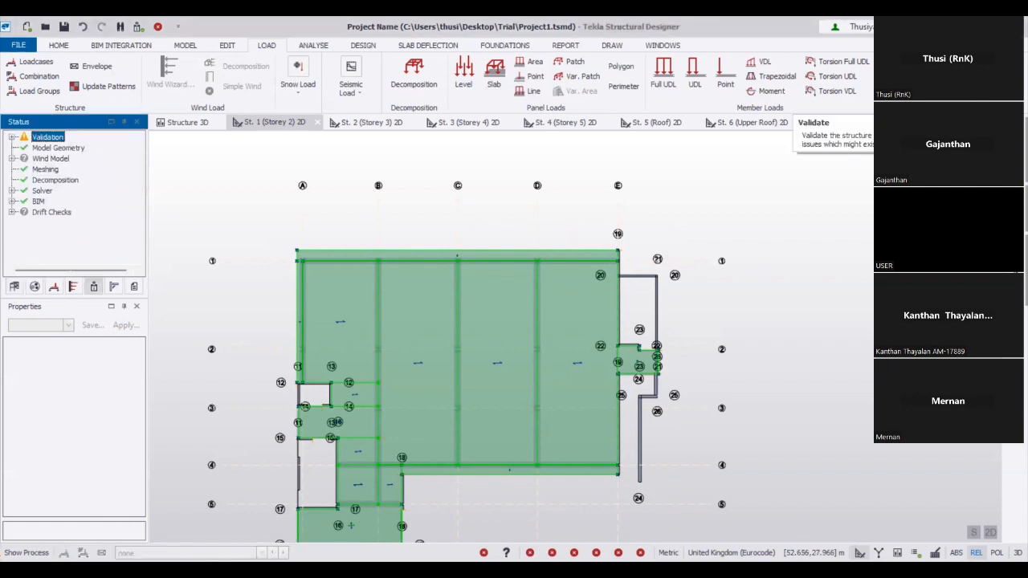
pyautogui.click(12, 137)
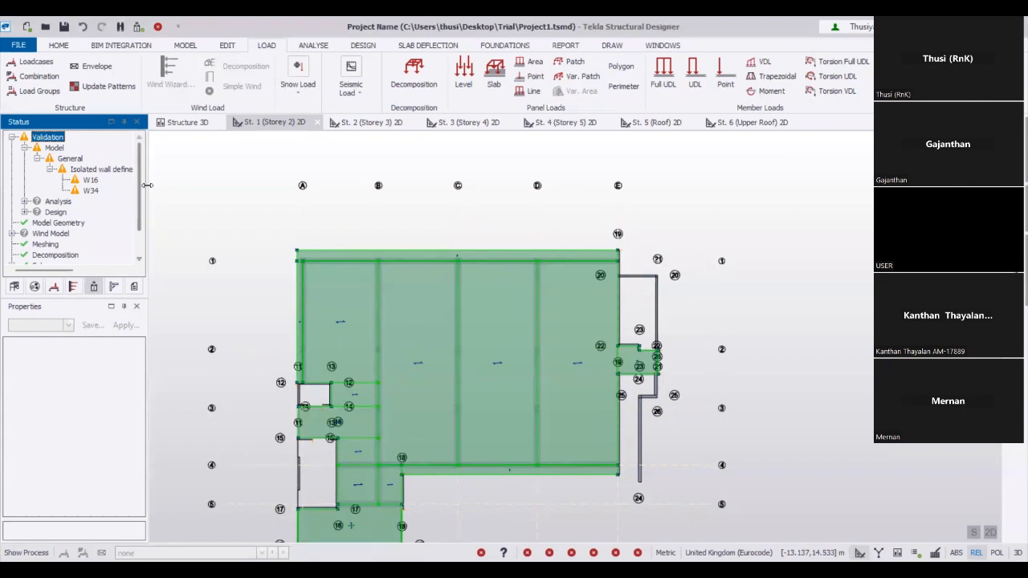
pyautogui.moveTo(147, 188); pyautogui.dragTo(218, 185)
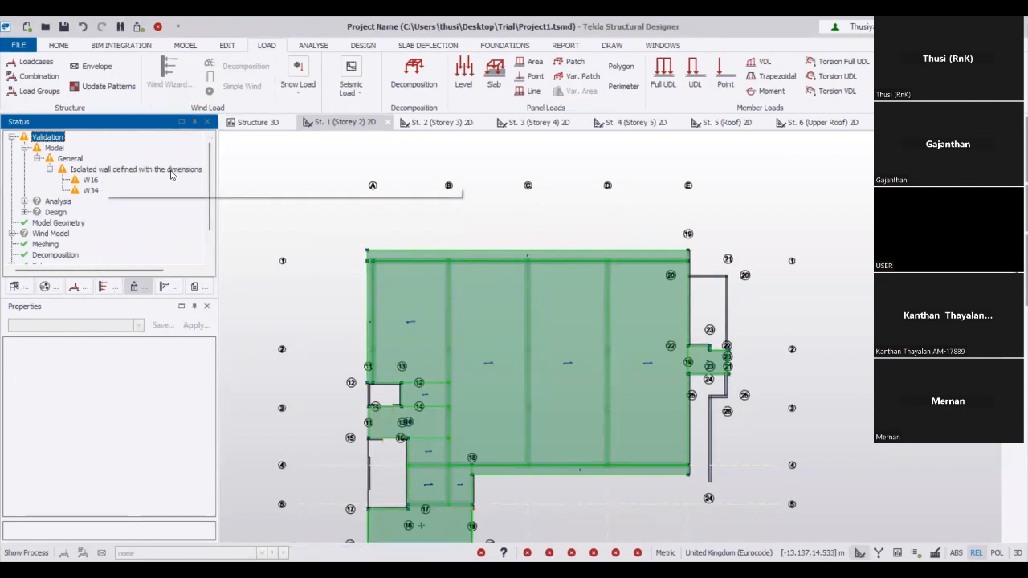
pyautogui.moveTo(161, 271); pyautogui.dragTo(187, 271)
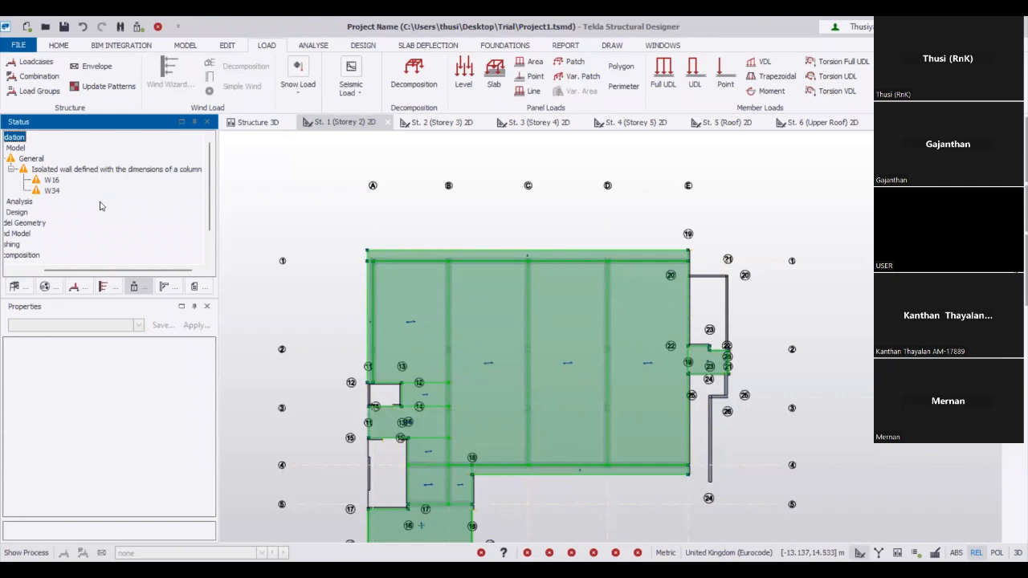
# Locate the flagged isolated wall W16 in the 3D structure and on the Storey 2 plan
pyautogui.doubleClick(48, 182)
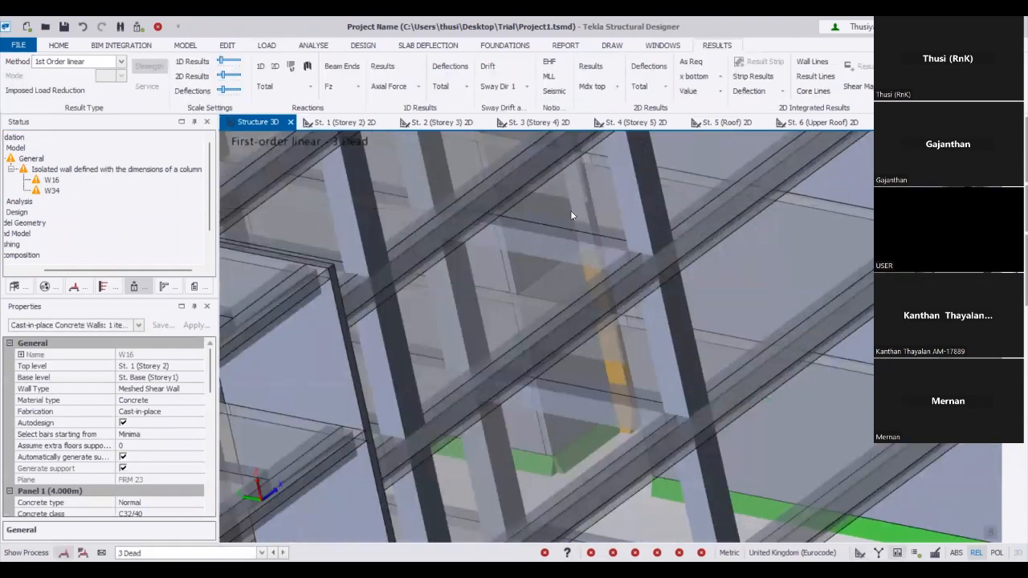
pyautogui.scroll(-10, 665, 360)
pyautogui.scroll(4, 674, 392)
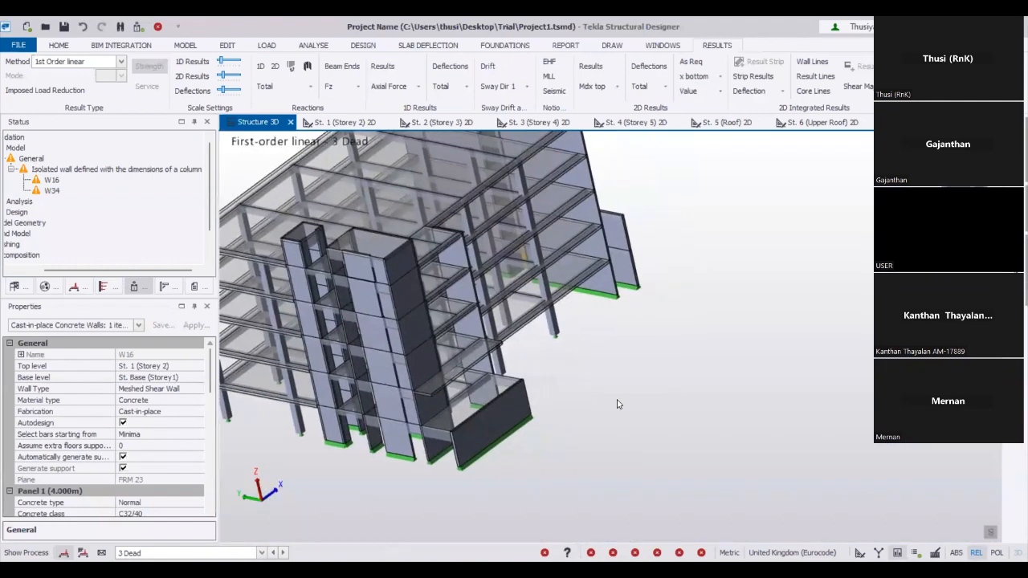
pyautogui.moveTo(598, 402); pyautogui.dragTo(643, 252, button='middle')
pyautogui.scroll(5, 539, 202)
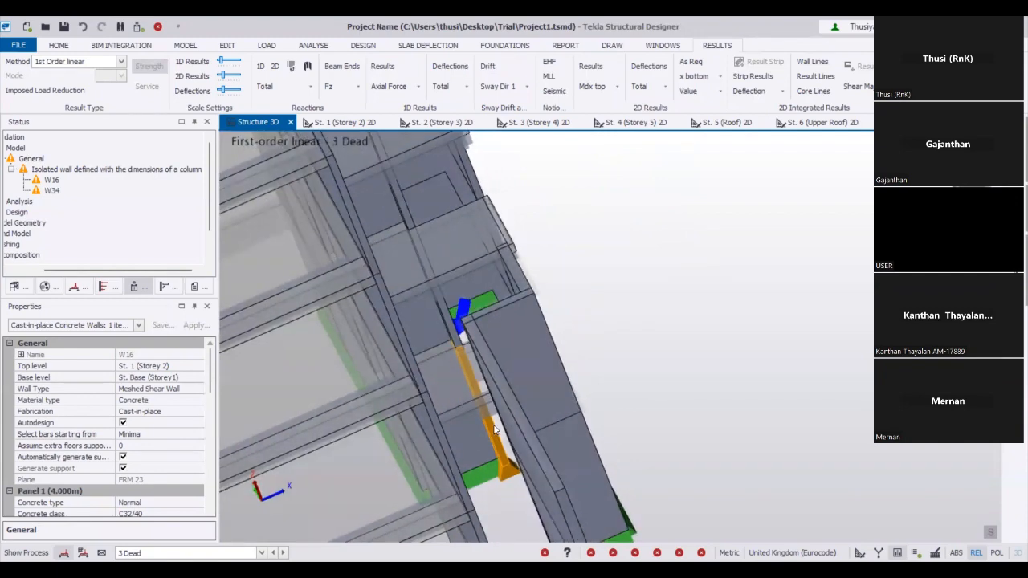
pyautogui.moveTo(494, 429)
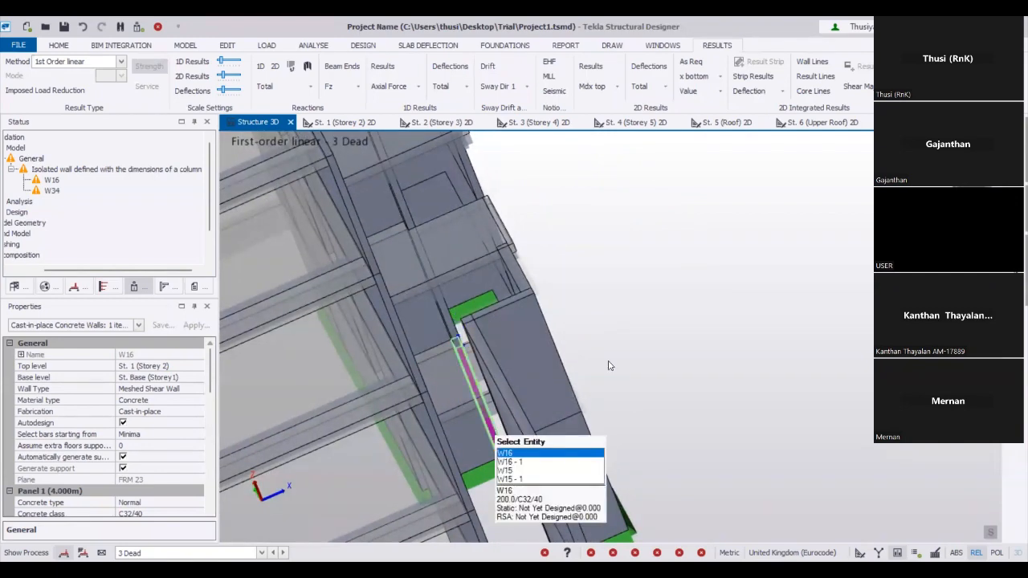
pyautogui.click(348, 129)
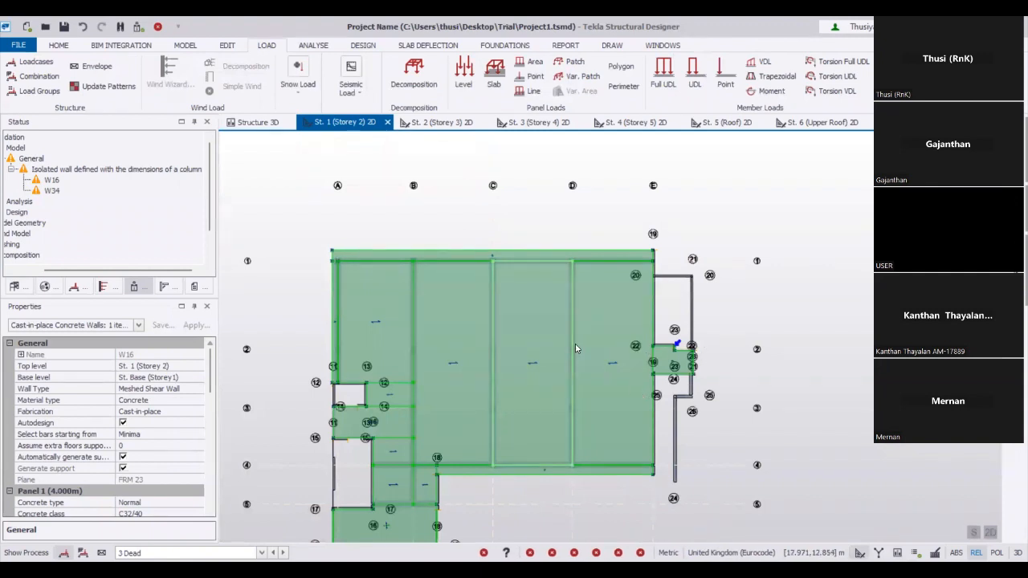
pyautogui.scroll(5, 575, 344)
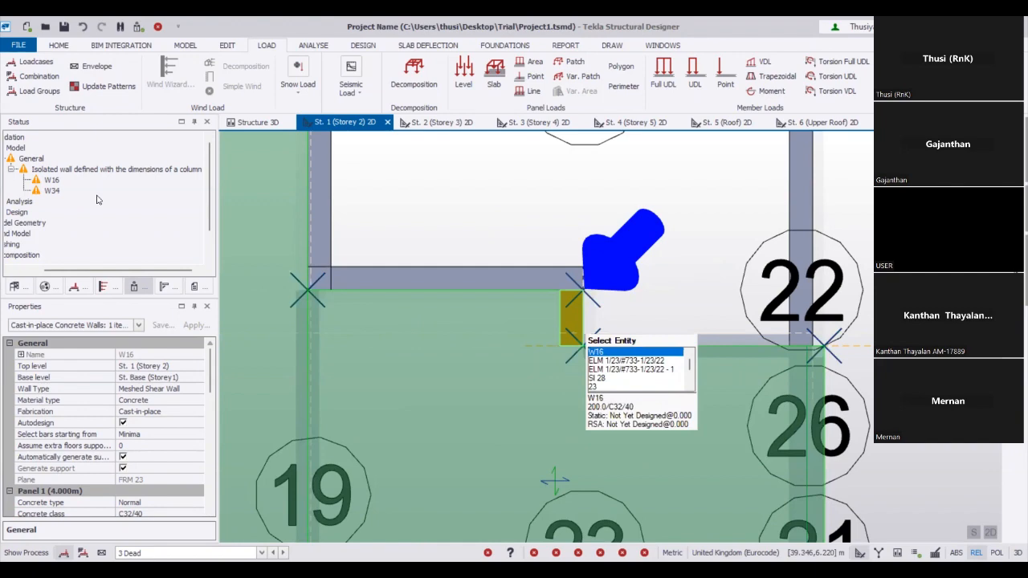
# Locate the flagged isolated wall W34 in the 3D structure and examine it among its neighbouring core walls
pyautogui.click(51, 190)
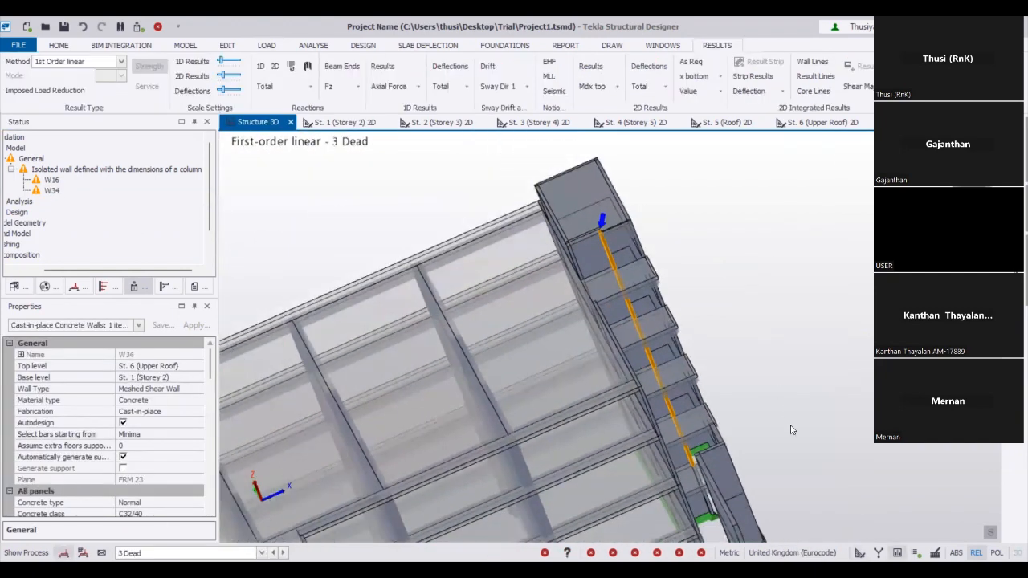
pyautogui.moveTo(793, 430); pyautogui.dragTo(707, 426, button='middle')
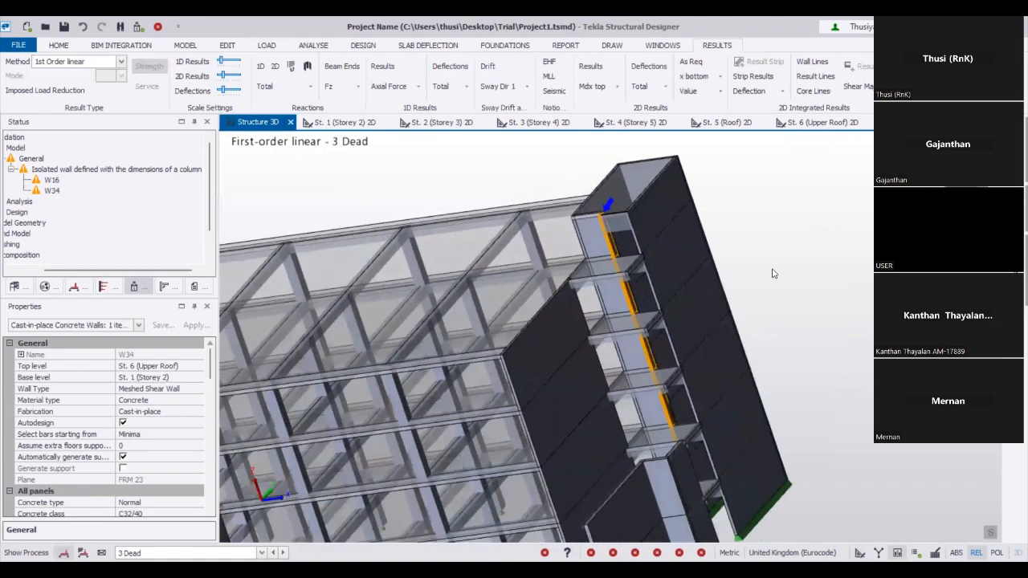
pyautogui.moveTo(772, 269); pyautogui.dragTo(725, 286, button='middle')
pyautogui.scroll(3, 713, 257)
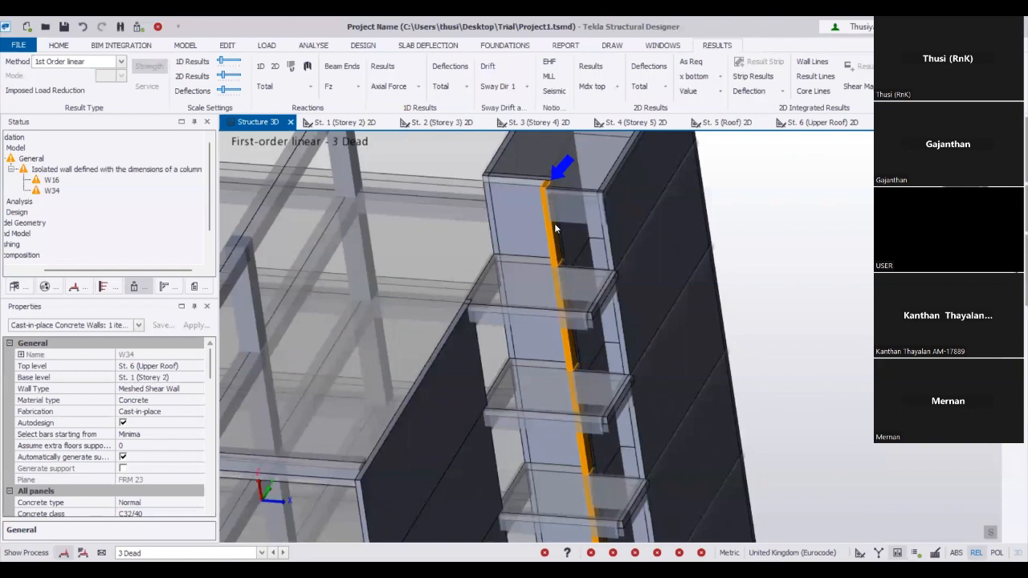
pyautogui.moveTo(555, 228)
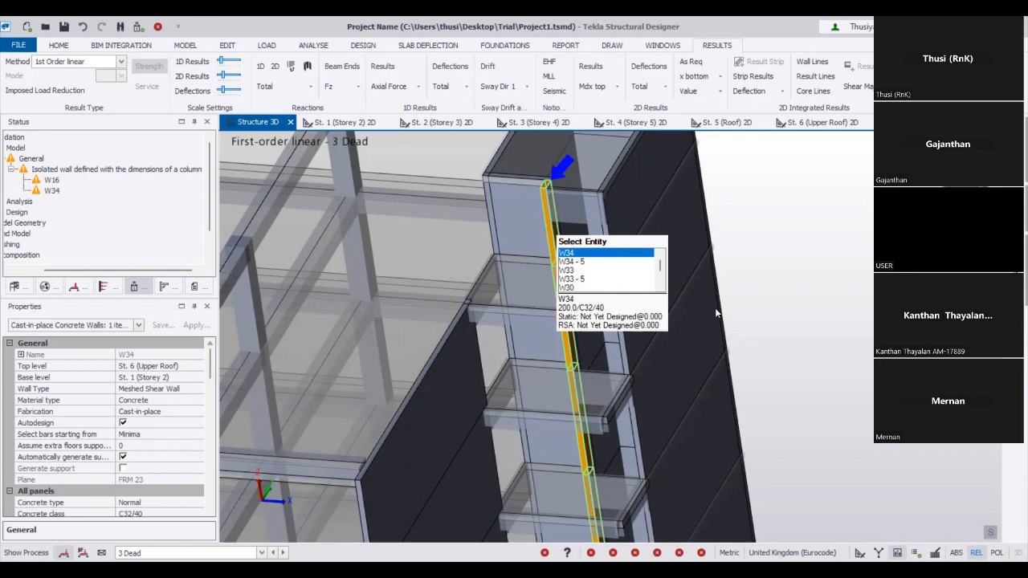
pyautogui.moveTo(717, 313)
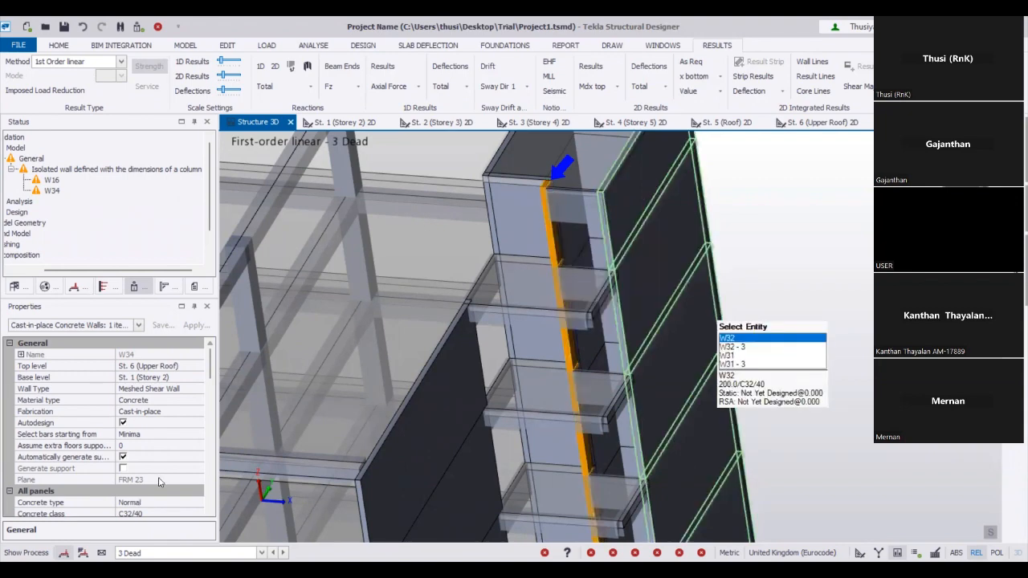
# Collapse the validation results and clear the wall selection on the Storey 2 plan
pyautogui.moveTo(76, 271); pyautogui.dragTo(21, 271)
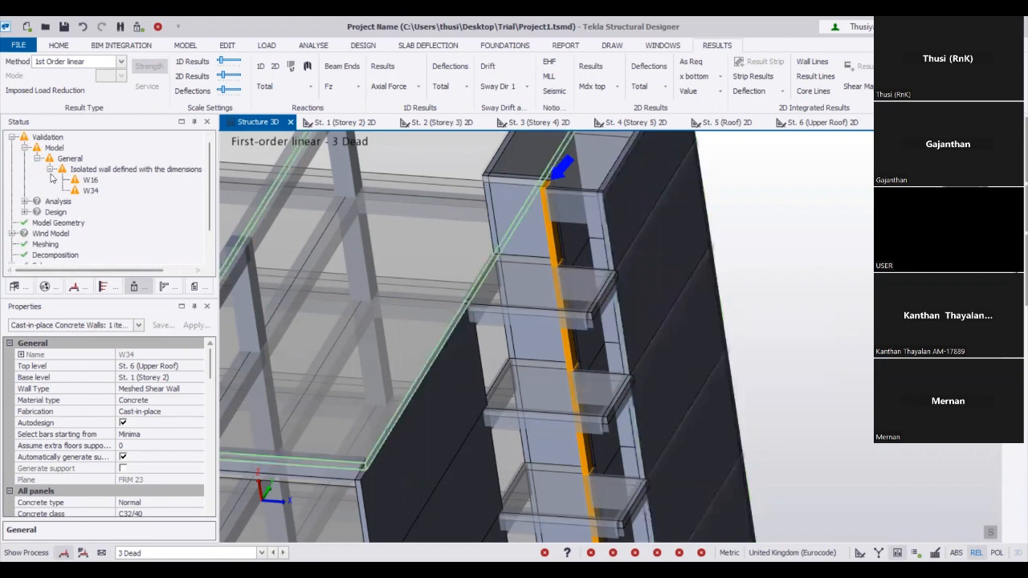
pyautogui.click(80, 170)
pyautogui.click(12, 137)
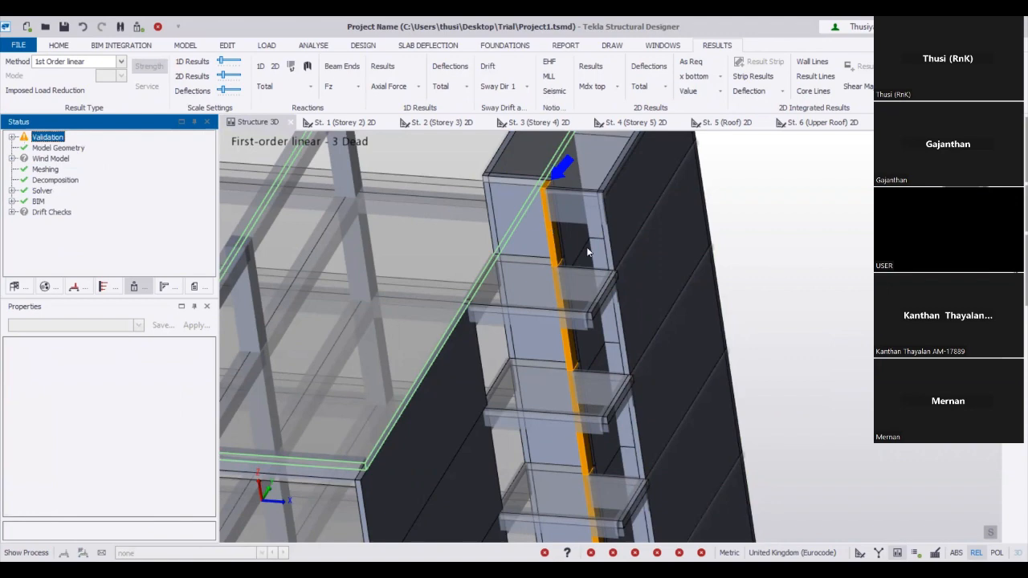
pyautogui.hotkey('ctrl', 'Tab')
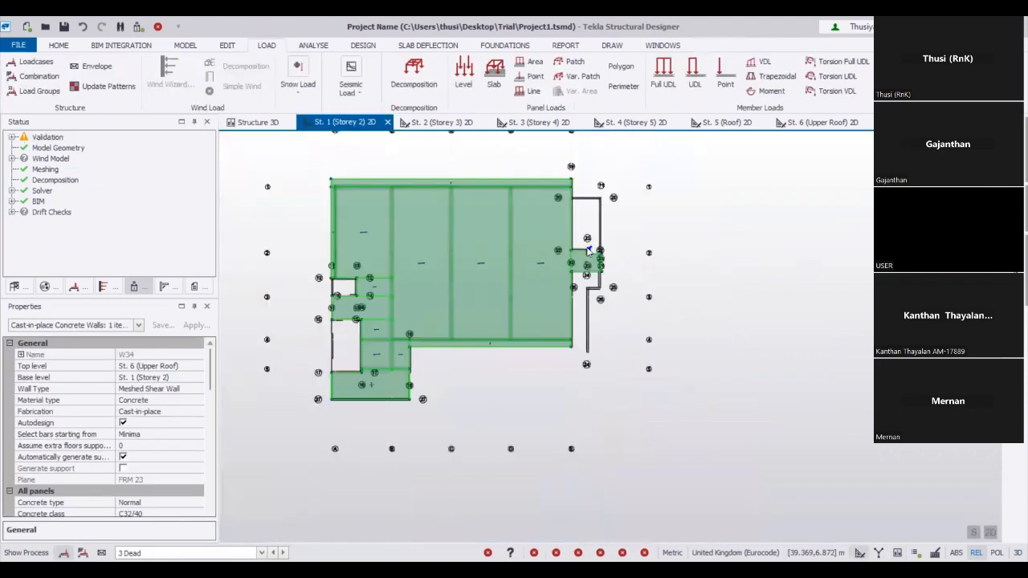
pyautogui.click(738, 301)
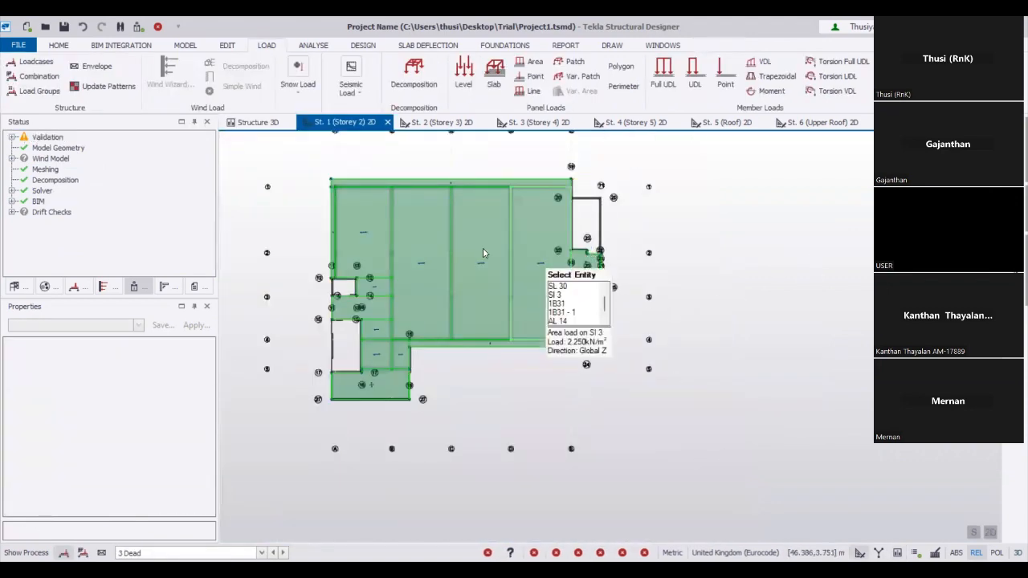
# Apply a 0.5 kN/m² area load to the slabs on the Storey 3 plan under the 4 Services loadcase
pyautogui.hotkey('ctrl', 'Tab')
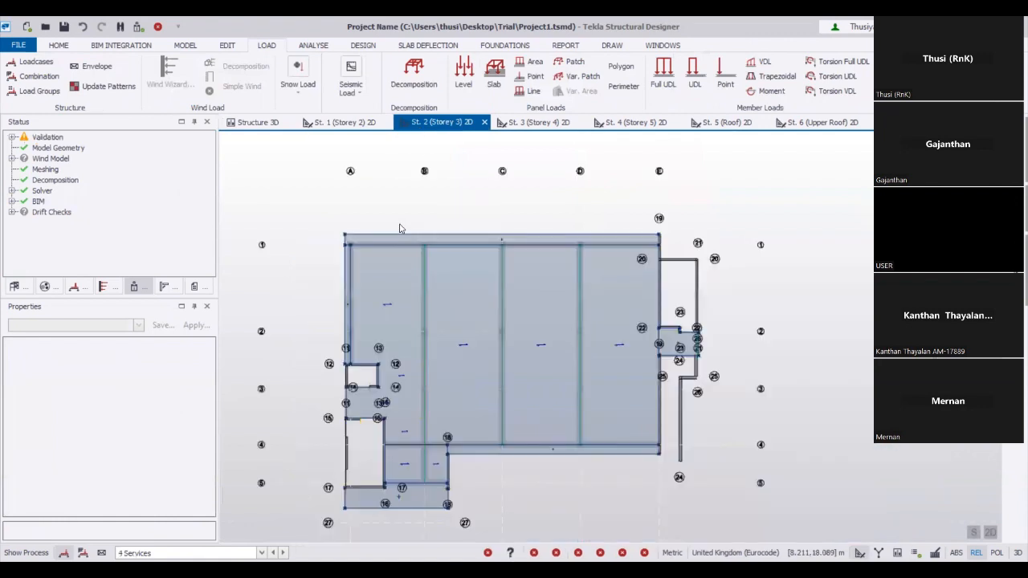
pyautogui.scroll(-3, 401, 227)
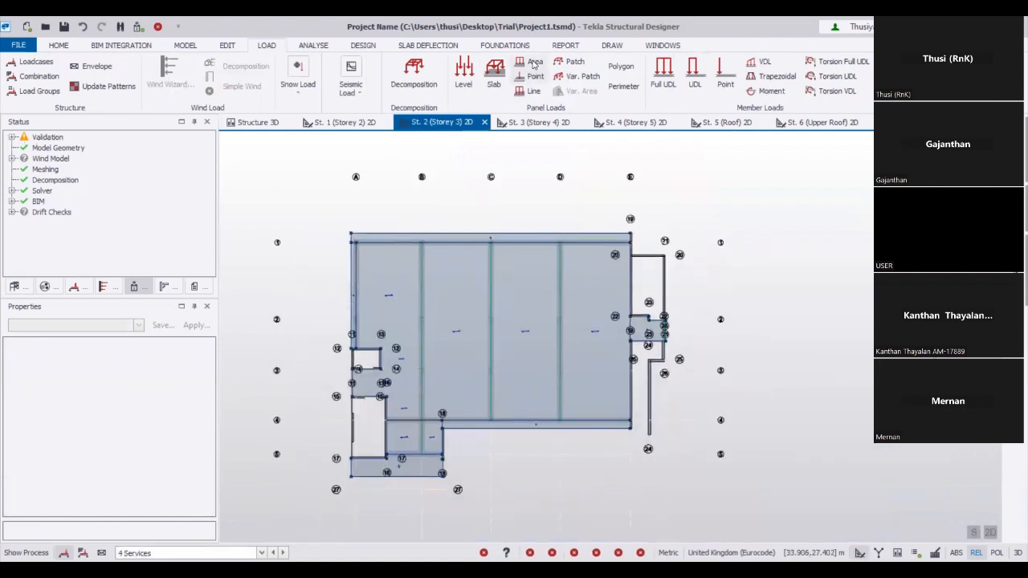
pyautogui.click(494, 71)
pyautogui.click(60, 390)
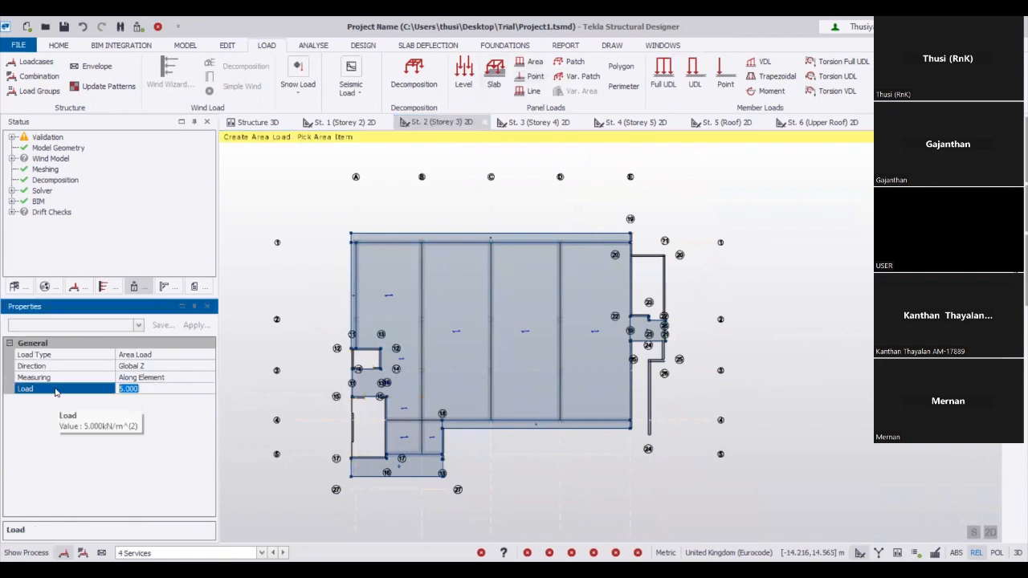
pyautogui.write('0.5')
# Make 3 Dead the active loadcase and apply a 2.25 kN/m² area load to all the Storey 3 slabs
pyautogui.click(136, 552)
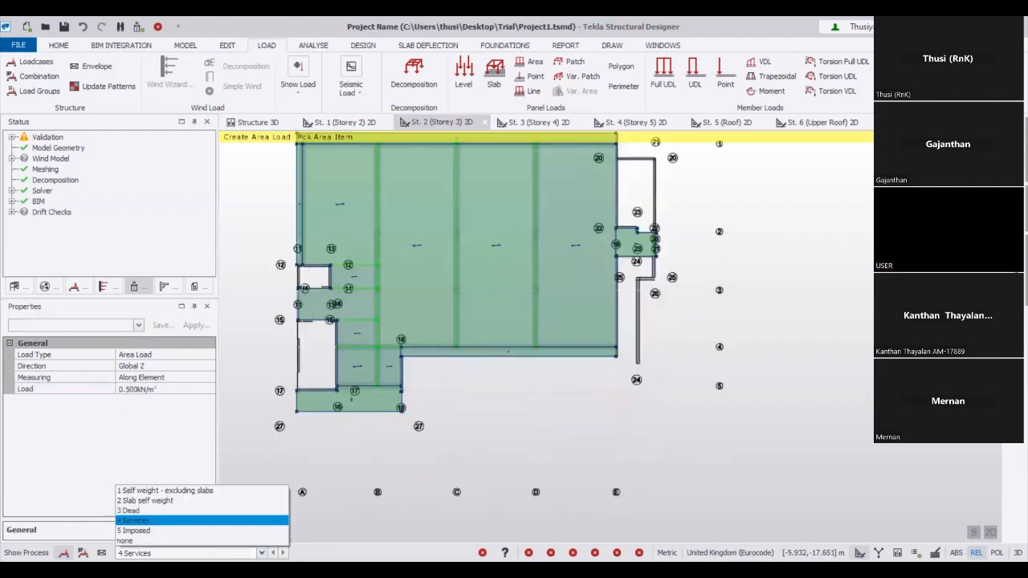
pyautogui.click(130, 510)
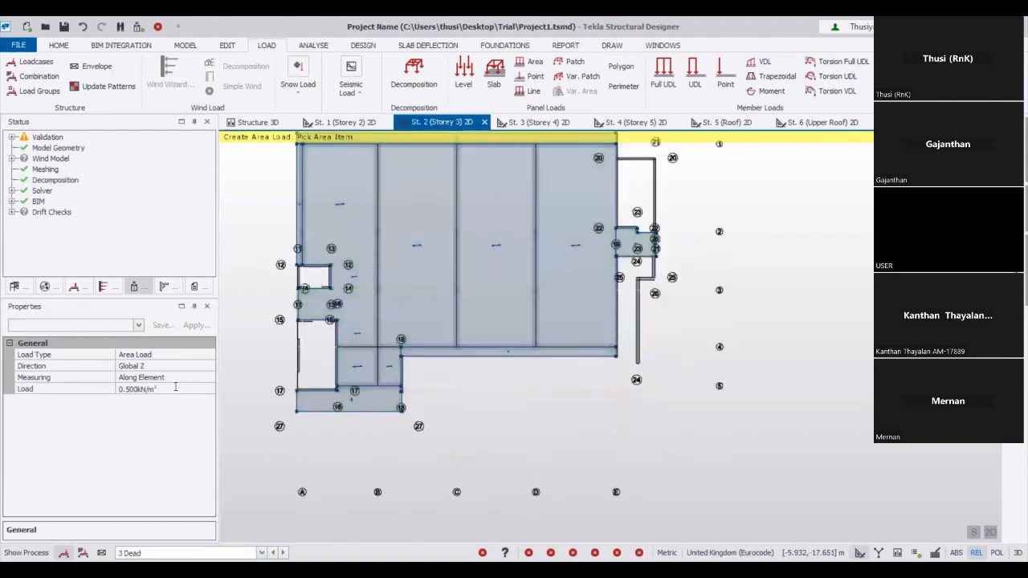
pyautogui.click(83, 390)
pyautogui.write('2.25')
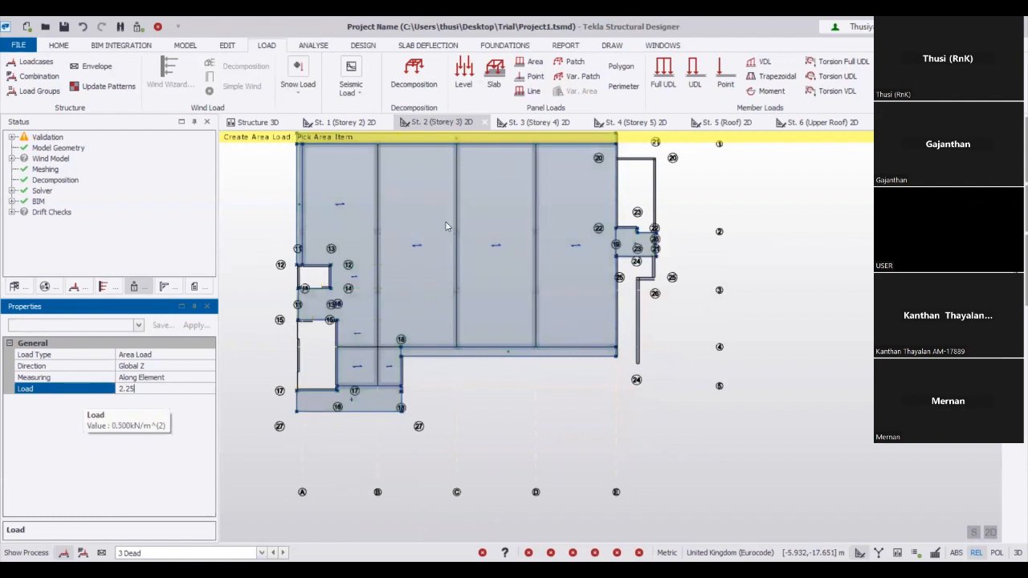
pyautogui.scroll(2, 312, 302)
pyautogui.click(311, 302)
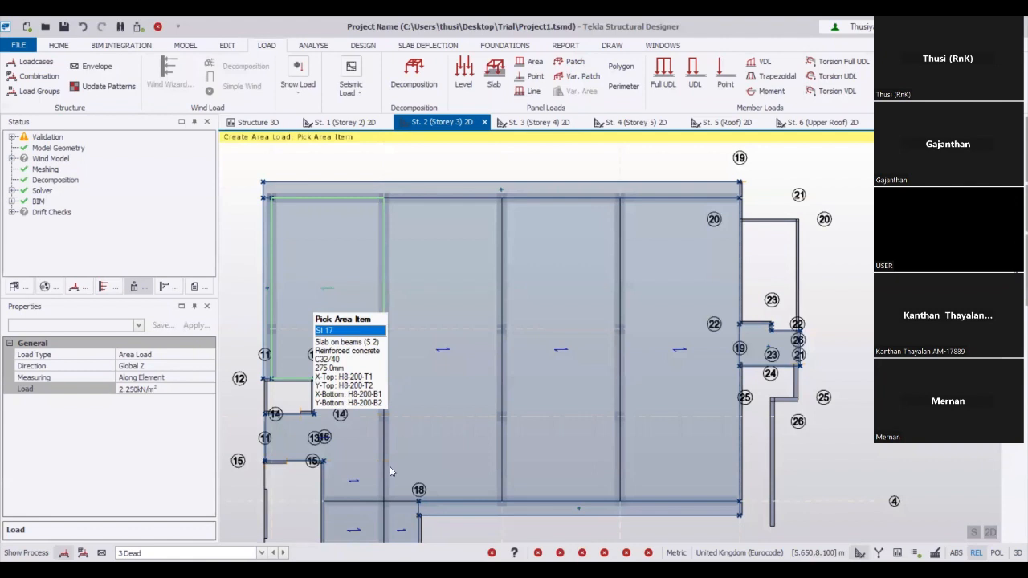
pyautogui.moveTo(752, 239); pyautogui.dragTo(248, 482)
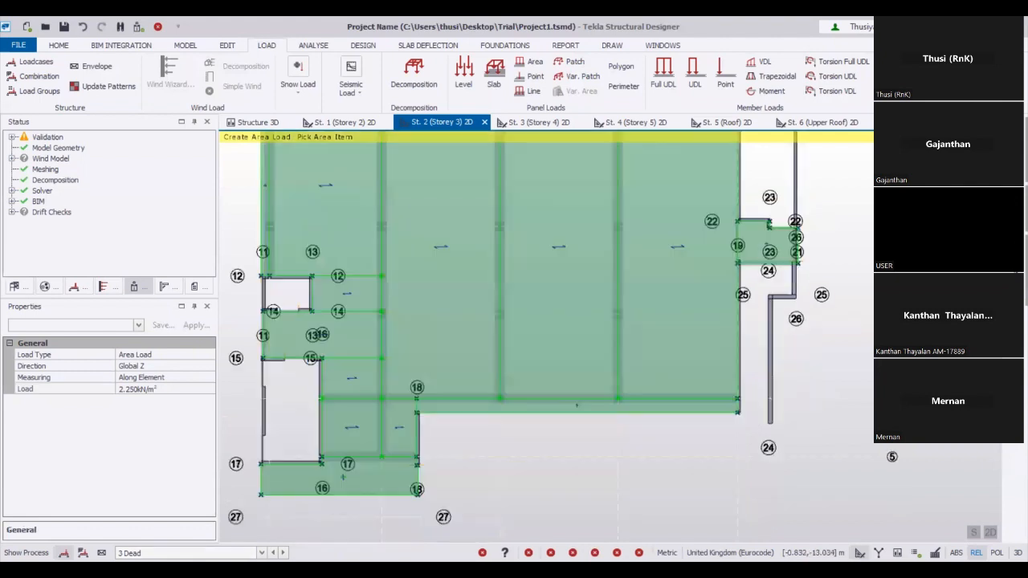
# Make 5 Imposed the active loadcase and apply a 5 kN/m² area load to all the Storey 3 slabs
pyautogui.click(147, 552)
pyautogui.click(147, 531)
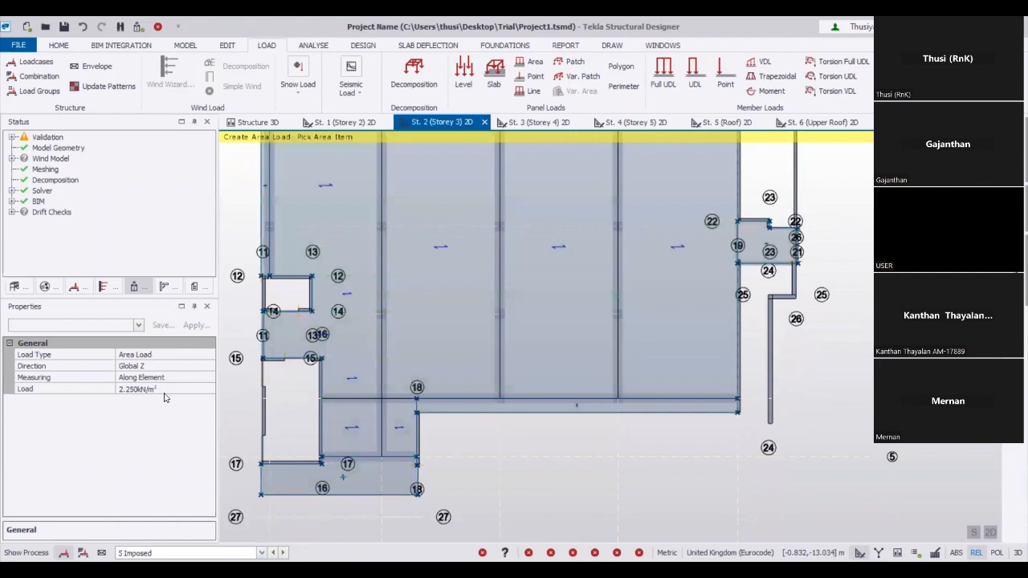
pyautogui.click(68, 388)
pyautogui.write('5')
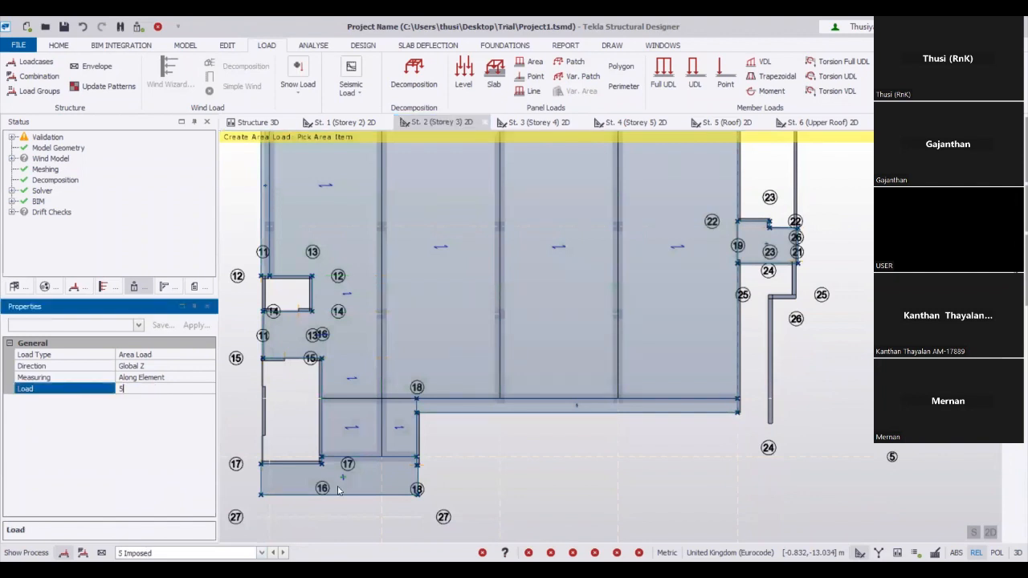
pyautogui.click(395, 427)
pyautogui.press('Return')
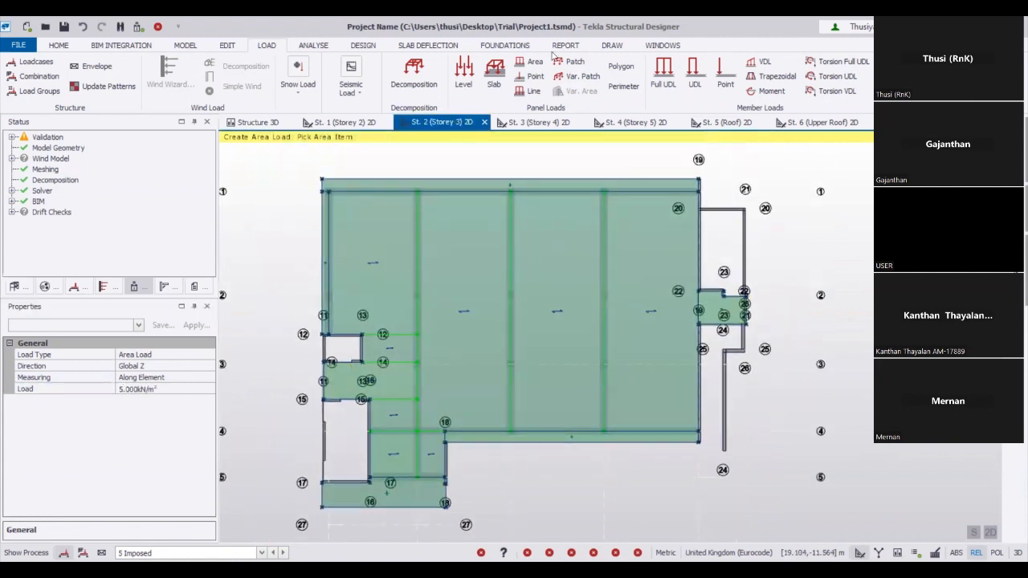
pyautogui.click(667, 78)
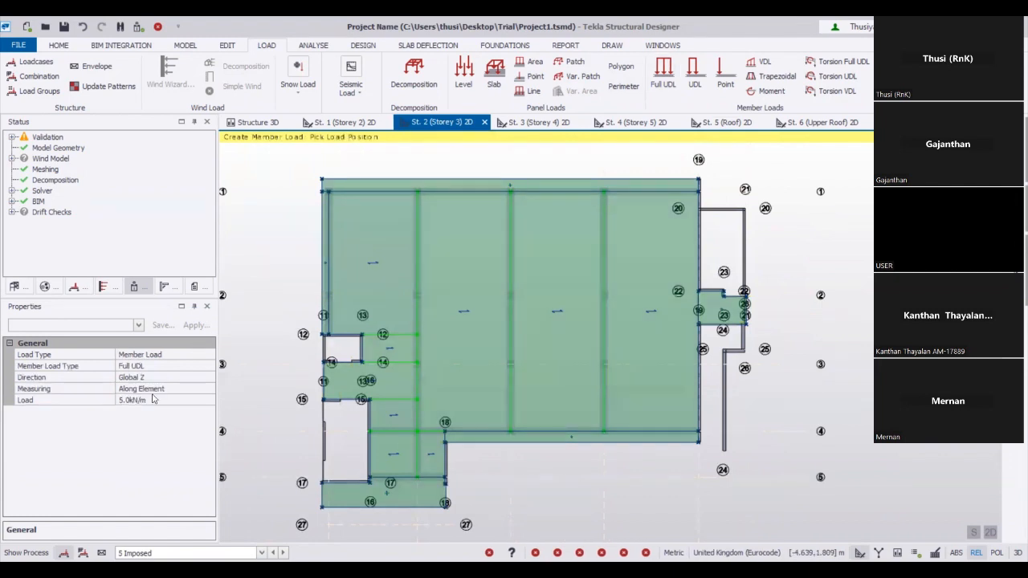
pyautogui.click(58, 400)
pyautogui.write('8')
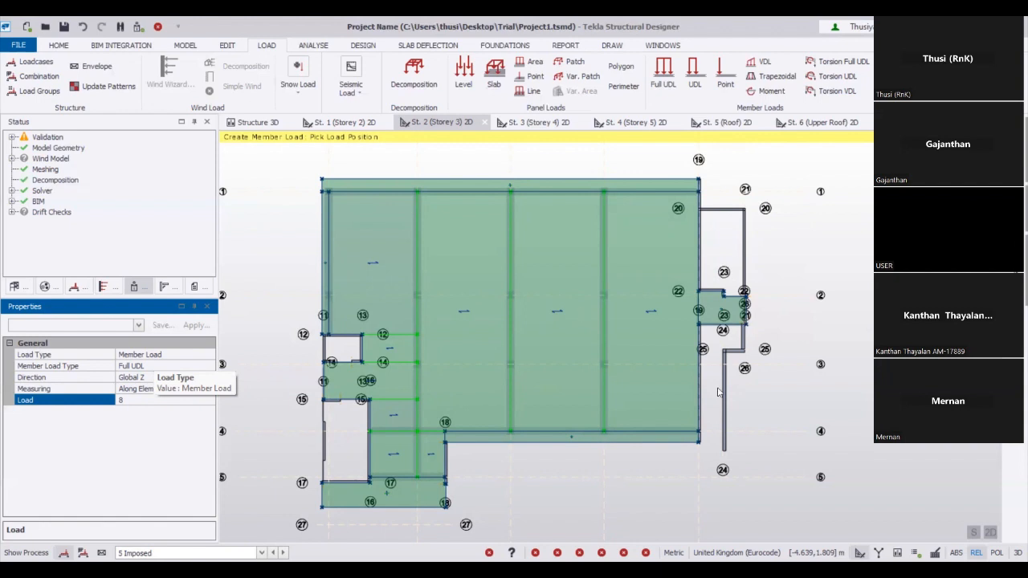
pyautogui.press('Escape')
pyautogui.moveTo(620, 431); pyautogui.dragTo(674, 361, button='middle')
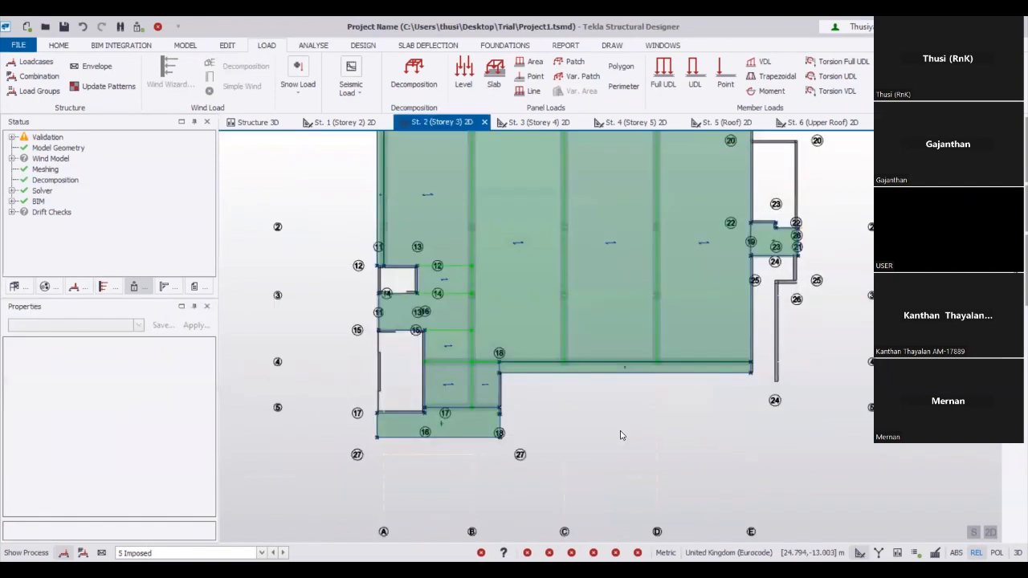
# On the Storey 4 plan, apply a 5 kN/m² area load to all the slabs under the 5 Imposed loadcase
pyautogui.click(555, 122)
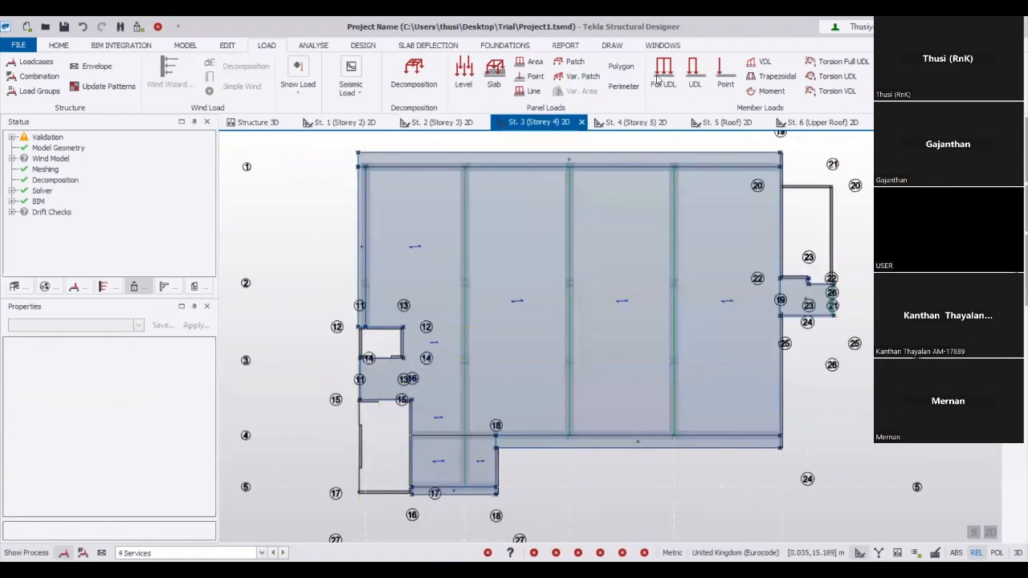
pyautogui.click(531, 63)
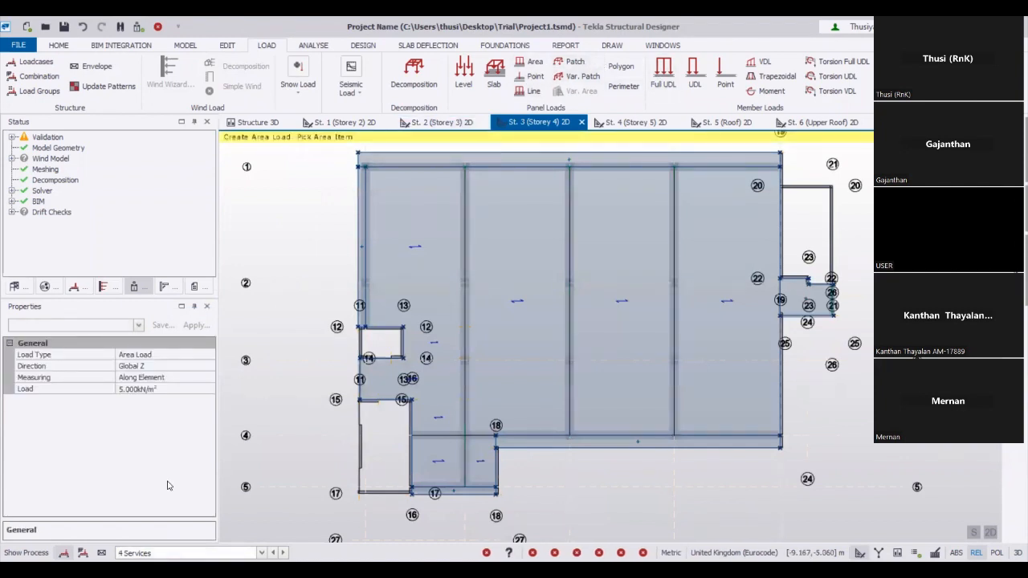
pyautogui.click(171, 553)
pyautogui.click(135, 530)
pyautogui.click(476, 458)
pyautogui.moveTo(229, 516); pyautogui.dragTo(868, 149)
# Switch to the 4 Services loadcase and apply a 0.5 kN/m² area load to all the Storey 4 slabs
pyautogui.click(261, 552)
pyautogui.click(157, 524)
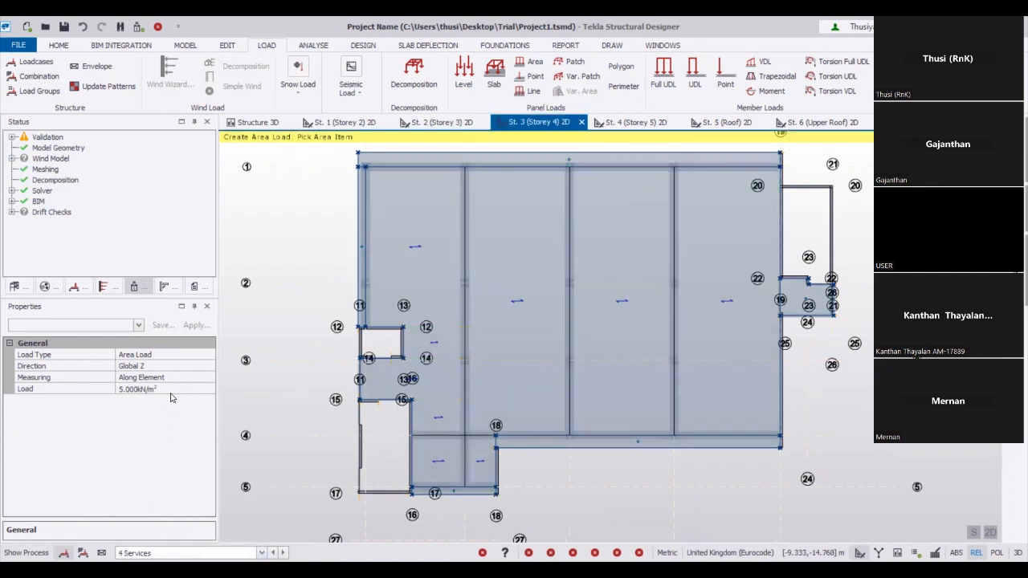
pyautogui.click(171, 389)
pyautogui.write('0.')
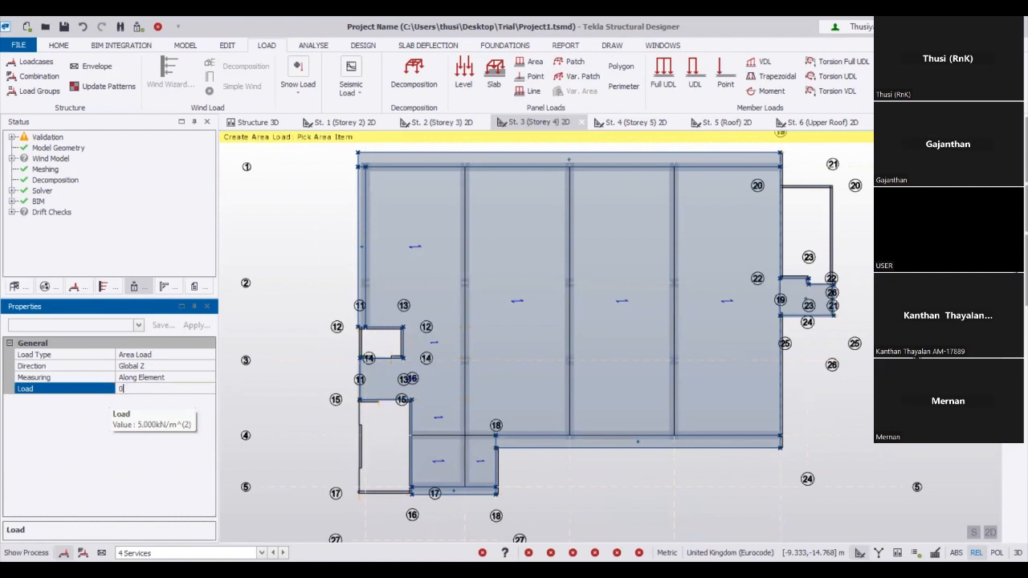
pyautogui.write('5')
pyautogui.click(363, 229)
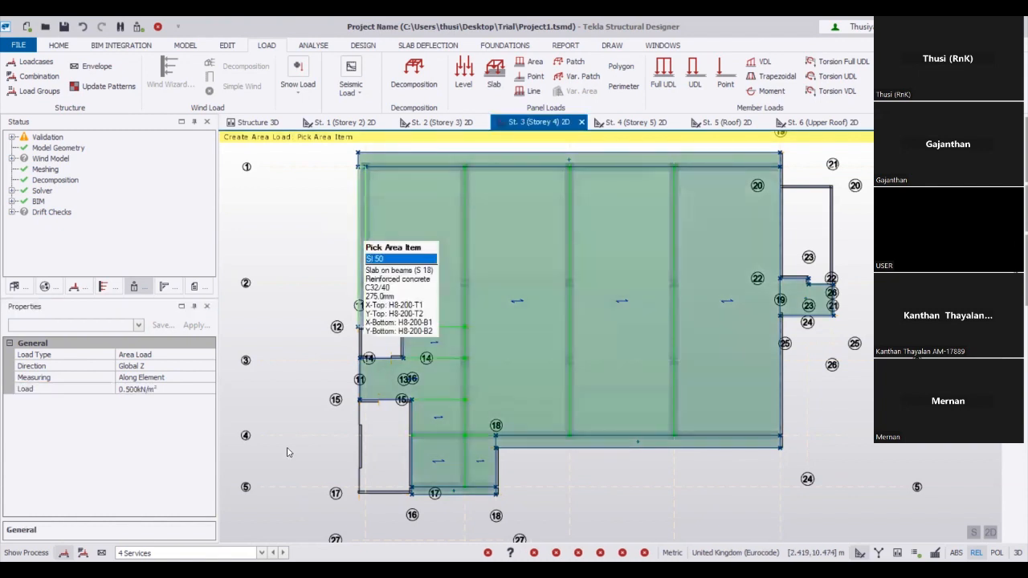
# Make 3 Dead the active loadcase and apply a 2.25 kN/m² area load to all the Storey 4 slabs
pyautogui.click(160, 552)
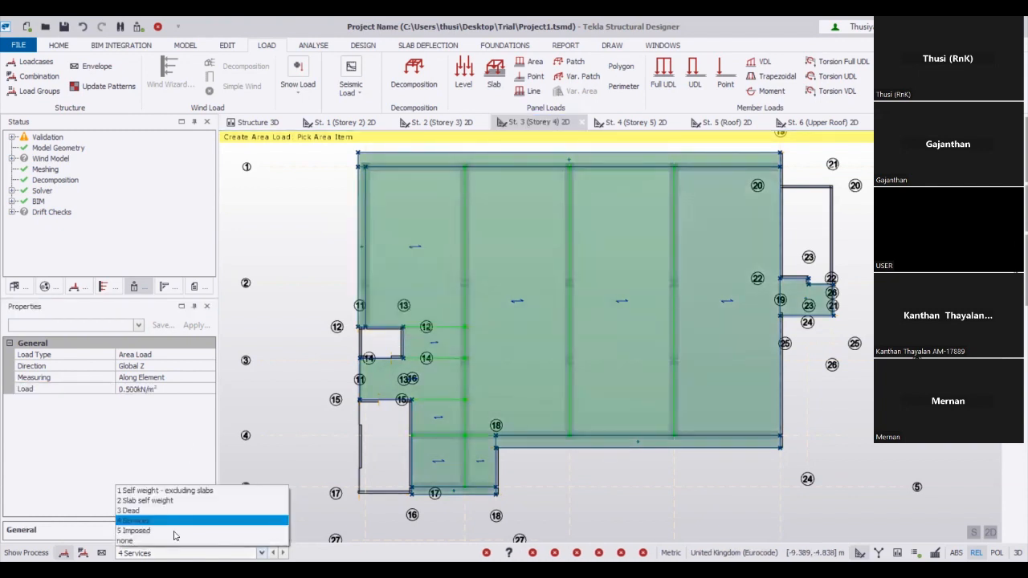
pyautogui.click(165, 511)
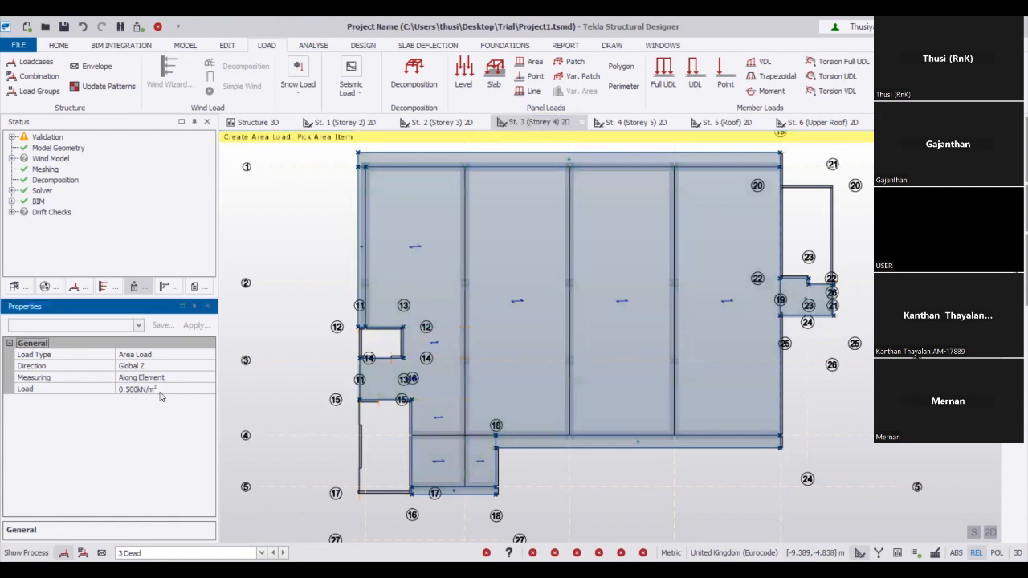
pyautogui.click(93, 391)
pyautogui.write('2.25')
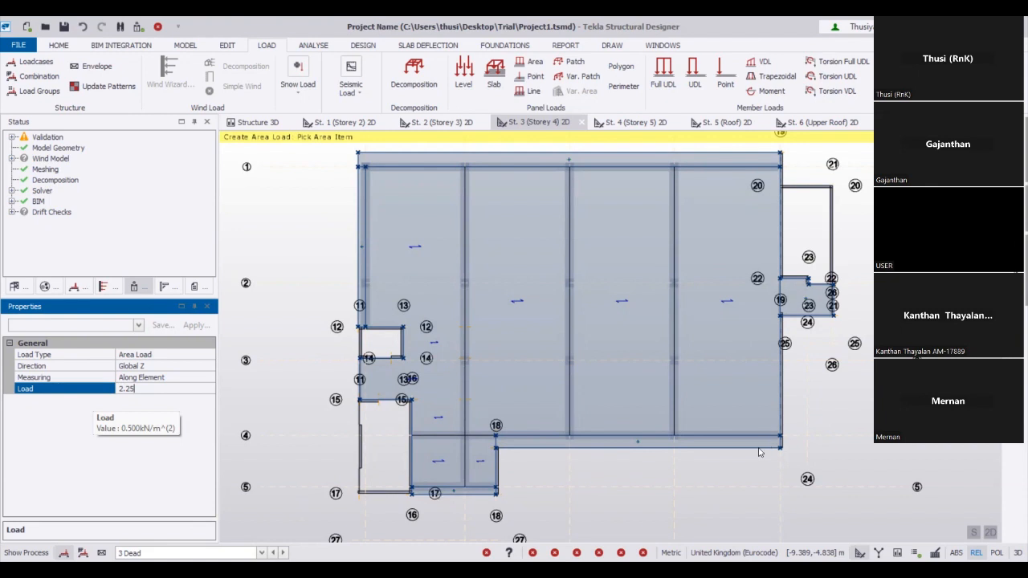
# Apply an 8 kN/m full UDL member load to the Storey 4 edge beams under the 3 Dead loadcase
pyautogui.click(669, 81)
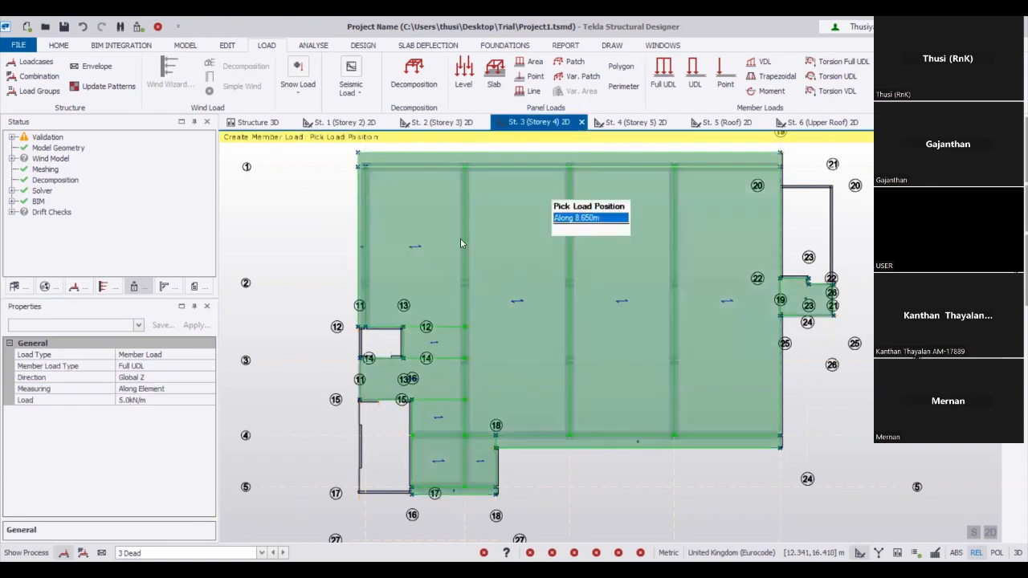
pyautogui.click(165, 410)
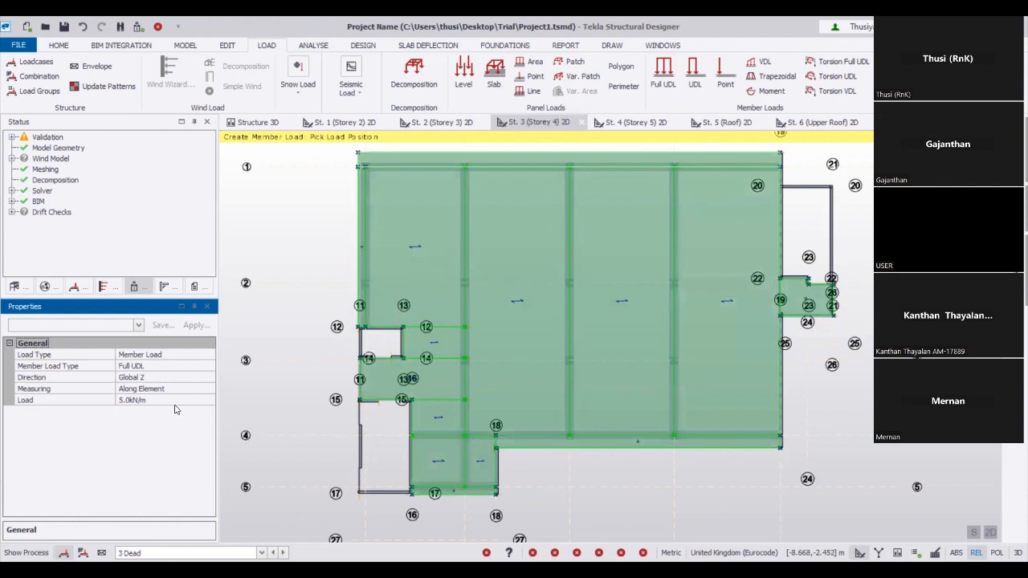
pyautogui.click(184, 400)
pyautogui.write('8')
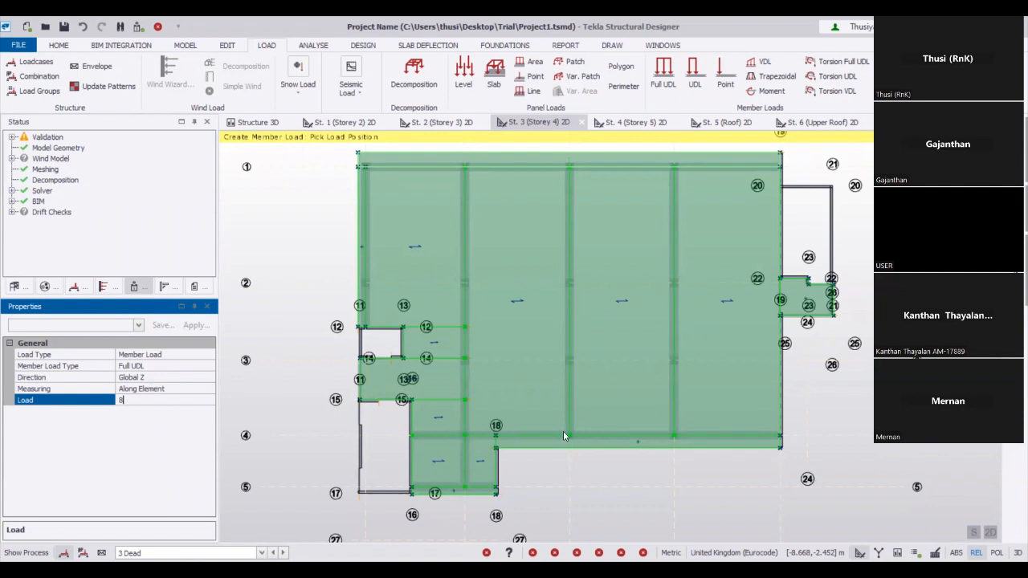
pyautogui.click(777, 439)
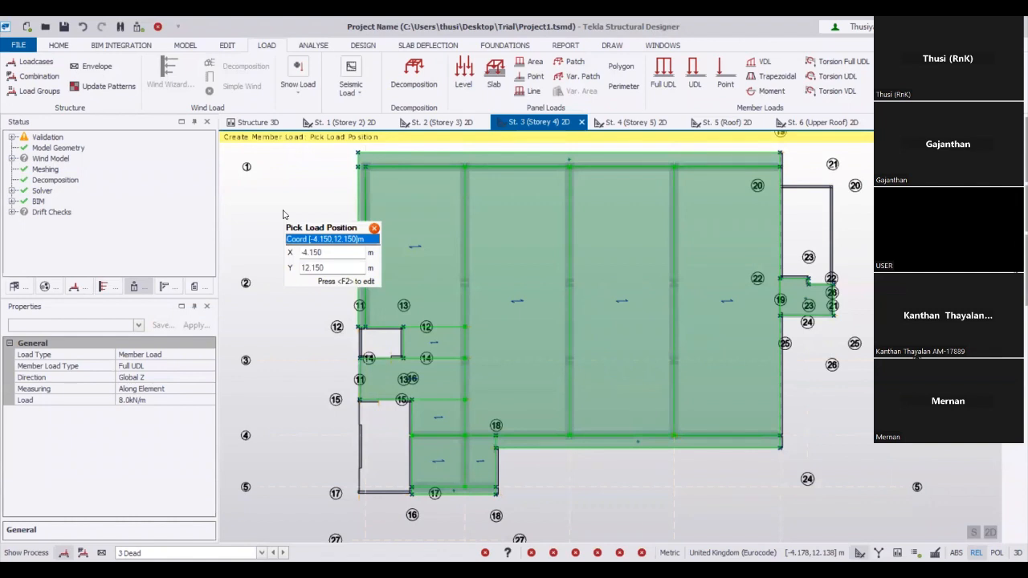
# Apply a 2.25 kN/m² area load to all the Storey 5 slabs under 3 Dead, and open the full UDL load value for editing
pyautogui.click(644, 124)
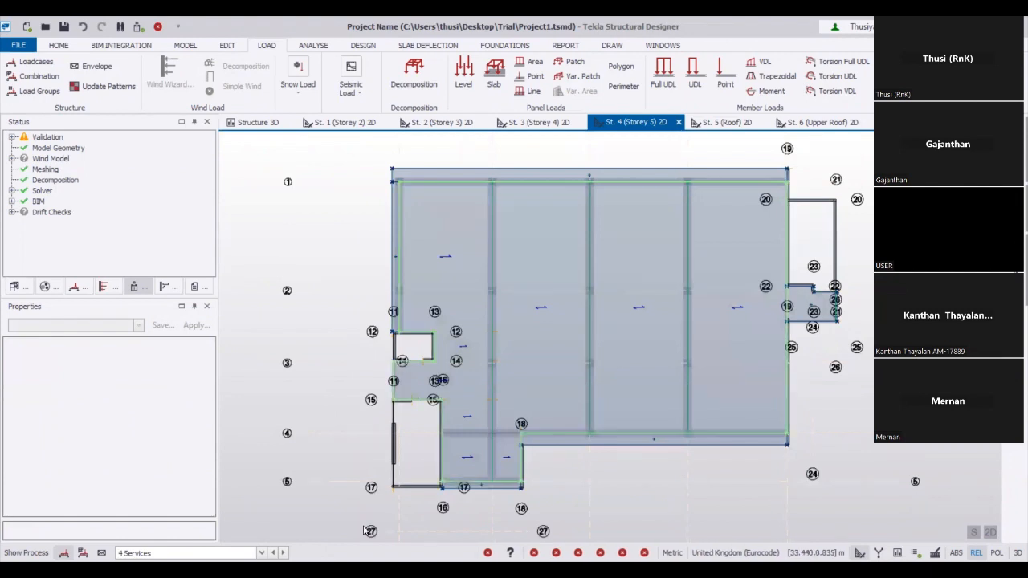
pyautogui.click(201, 553)
pyautogui.click(157, 511)
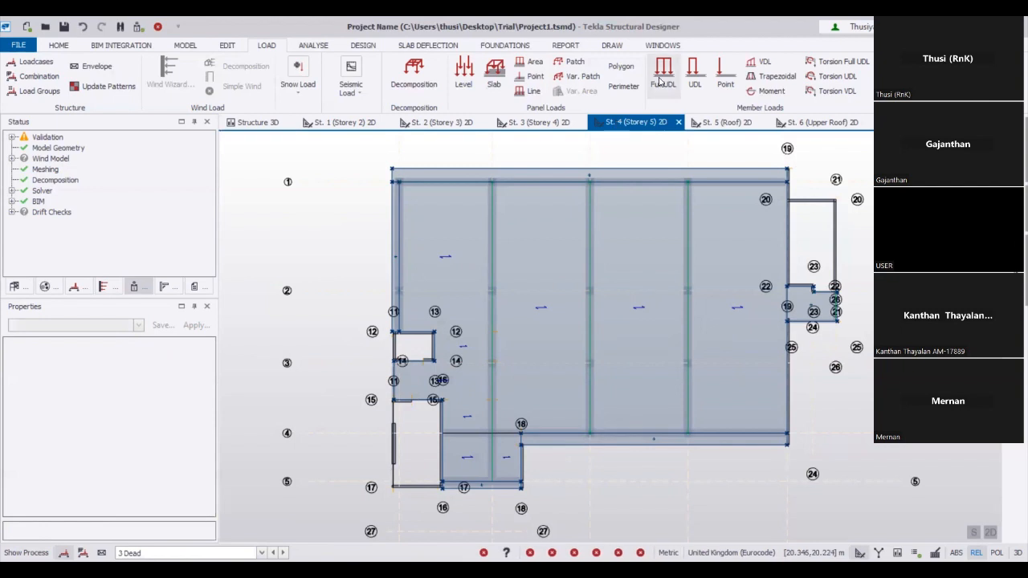
pyautogui.click(531, 63)
pyautogui.click(162, 387)
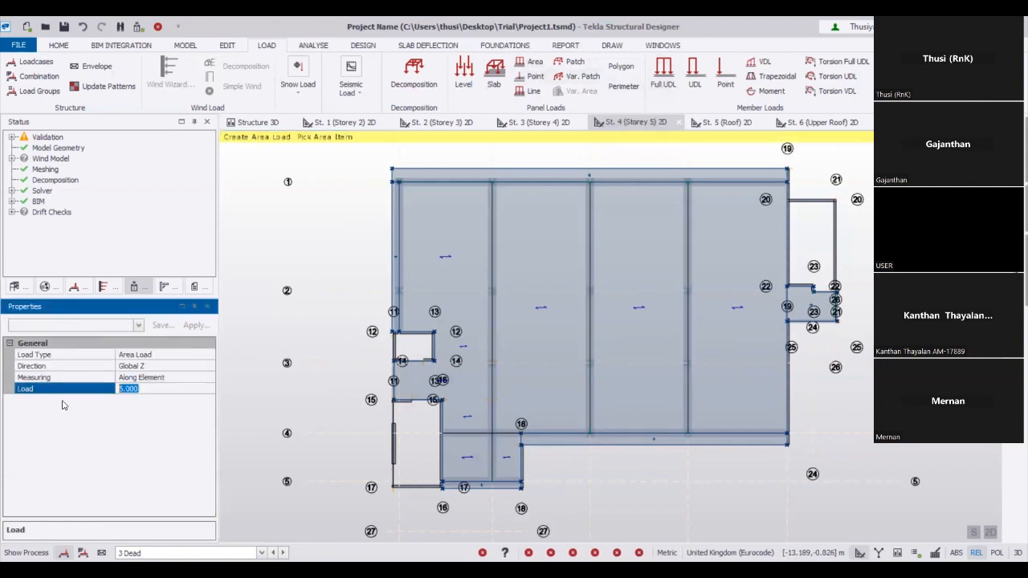
pyautogui.write('2.25')
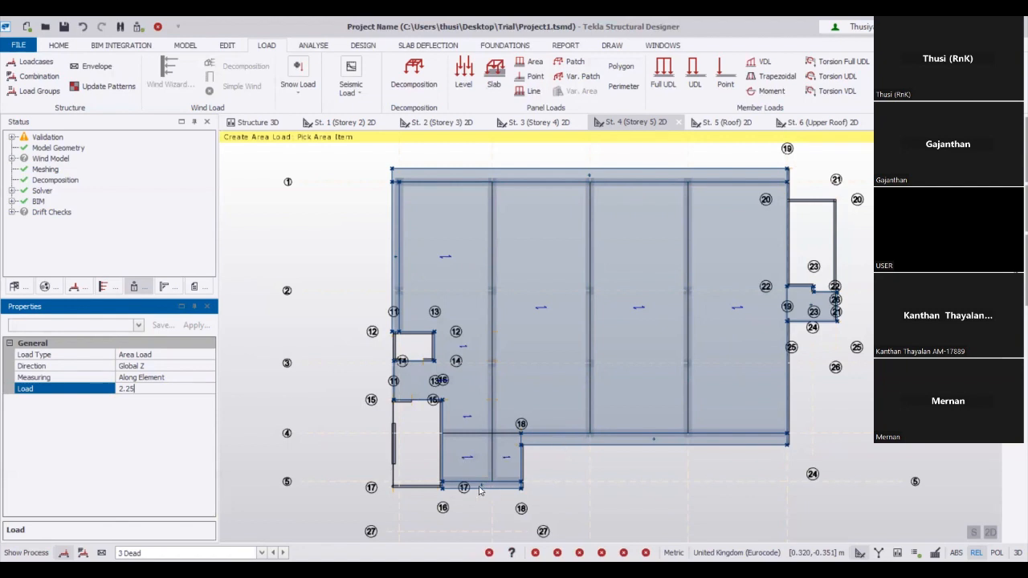
pyautogui.press('Return')
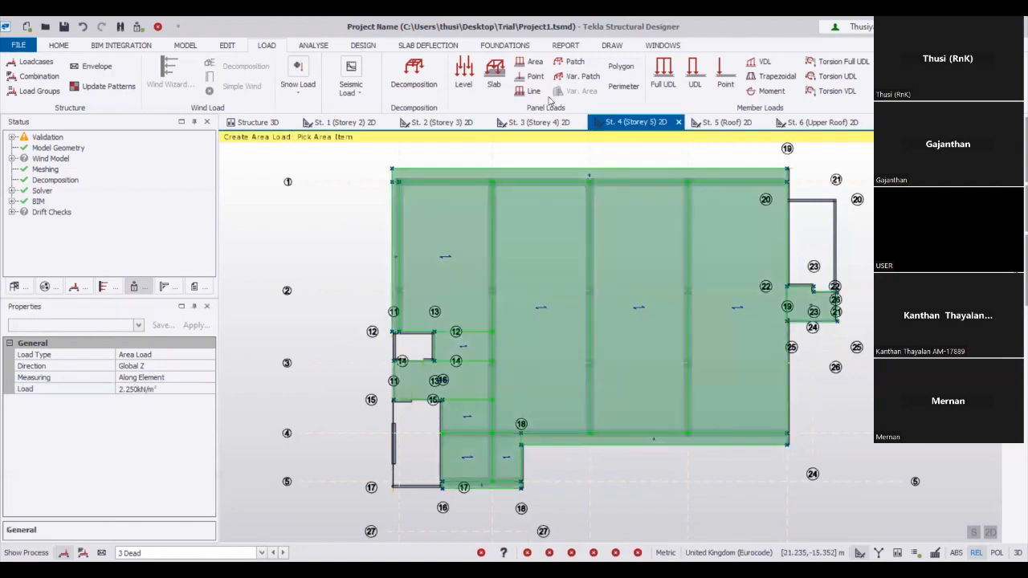
pyautogui.click(663, 77)
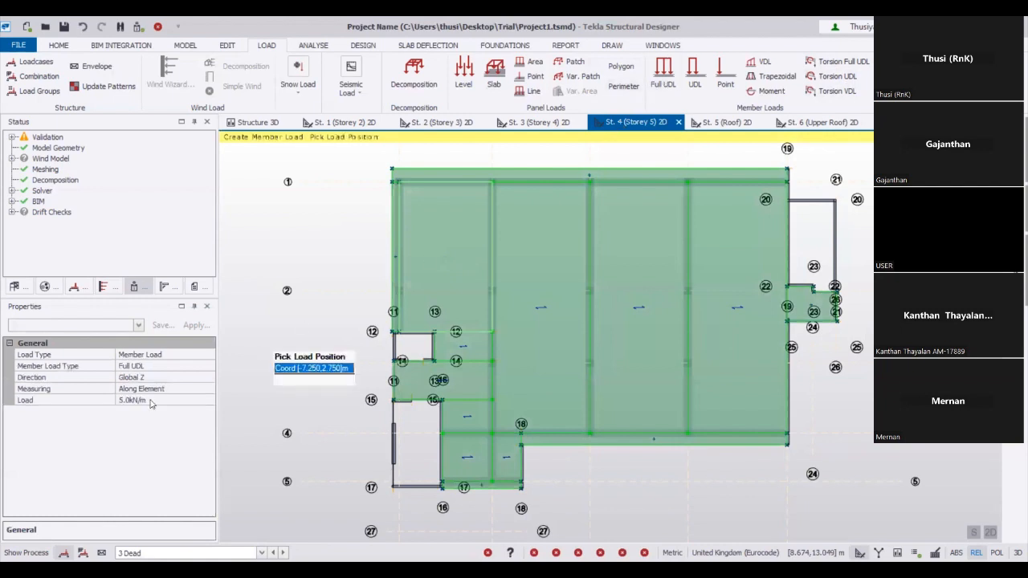
pyautogui.click(102, 400)
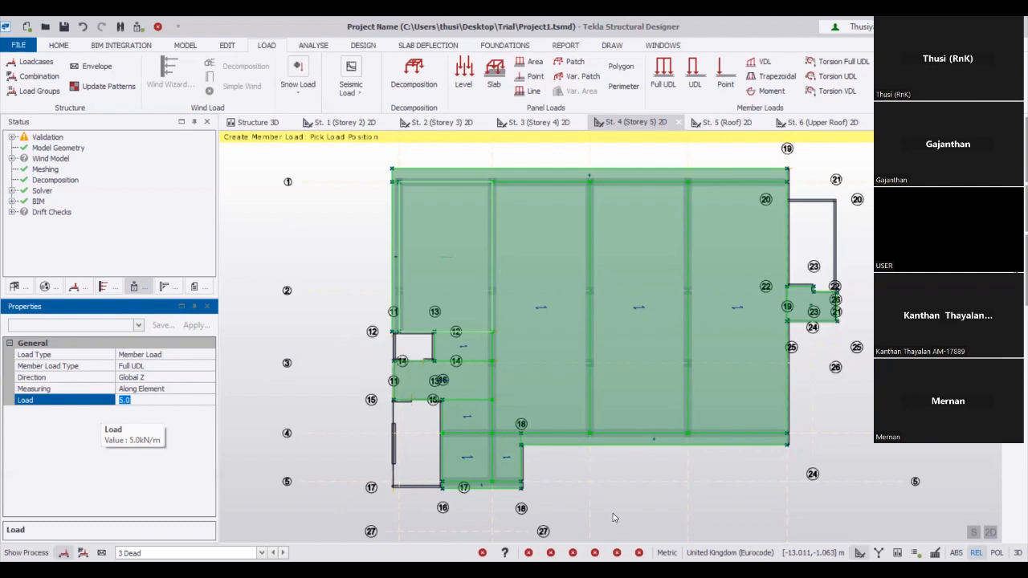
# Switch to the 4 Services loadcase and apply a 0.5 kN/m² area load to all the Storey 5 slabs
pyautogui.click(185, 553)
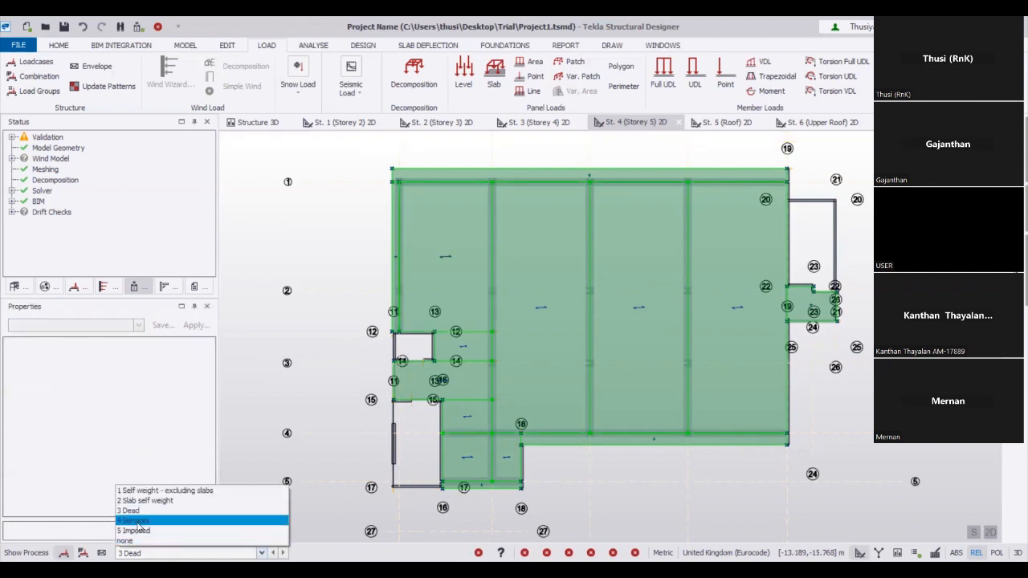
pyautogui.click(138, 522)
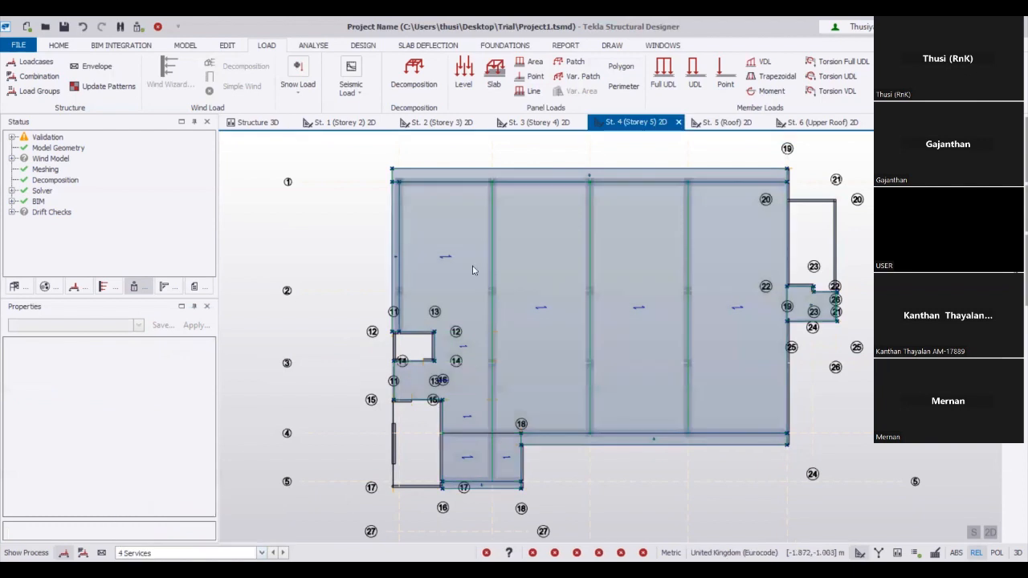
pyautogui.click(532, 65)
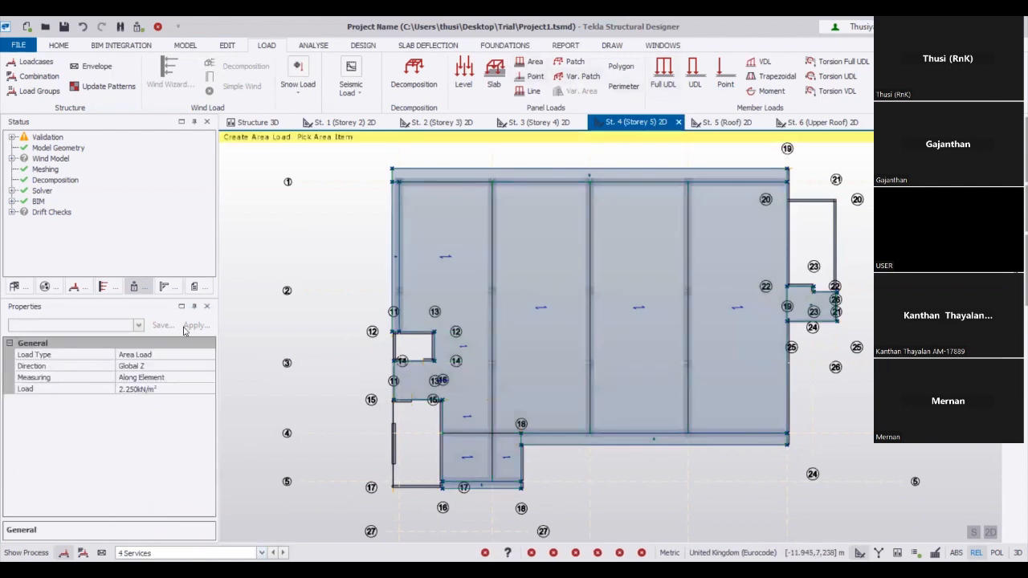
pyautogui.click(165, 389)
pyautogui.write('0.5')
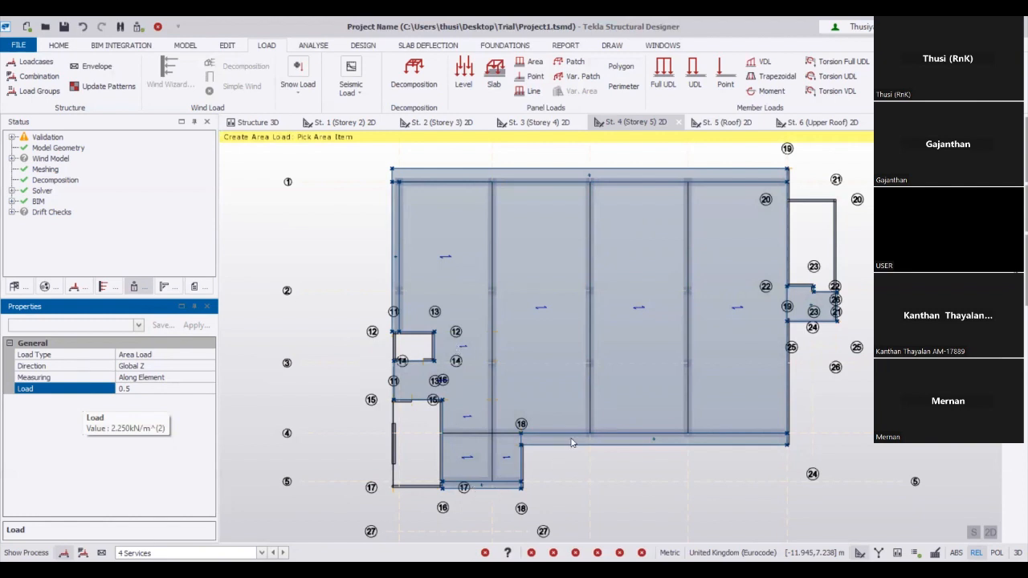
pyautogui.click(804, 313)
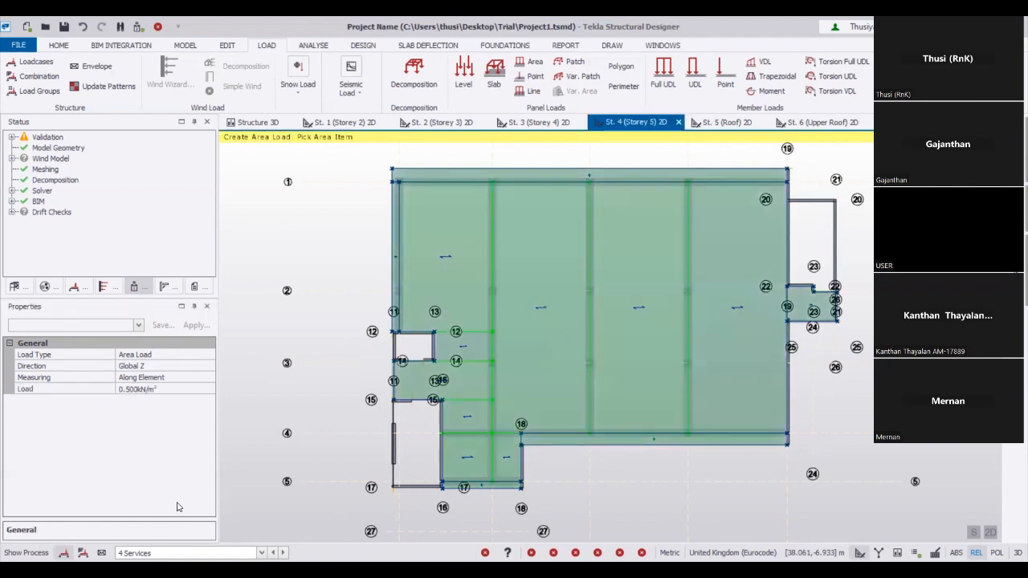
# Make 5 Imposed the active loadcase and apply a 5 kN/m² area load to all the Storey 5 slabs
pyautogui.click(261, 552)
pyautogui.click(133, 530)
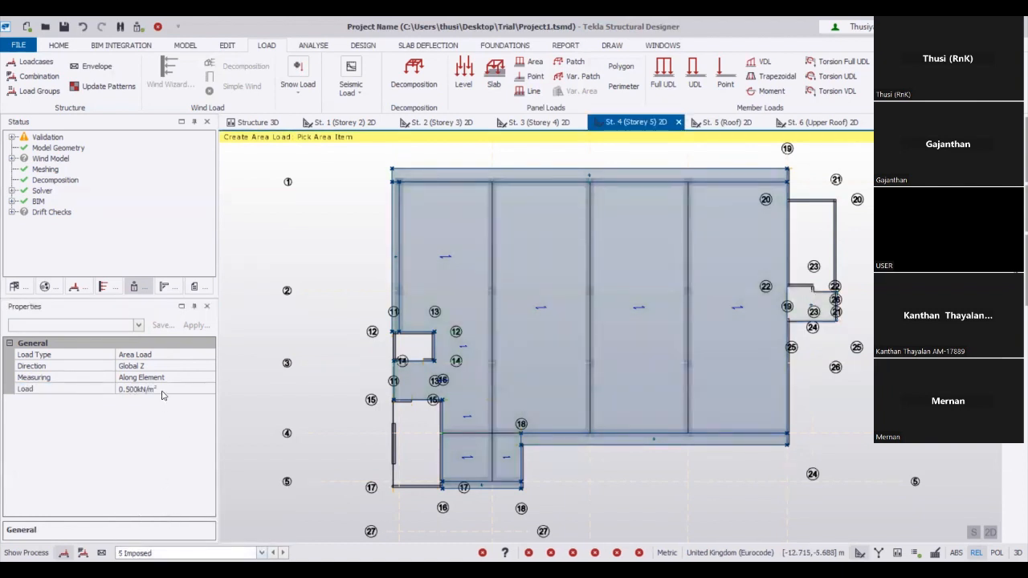
pyautogui.click(27, 391)
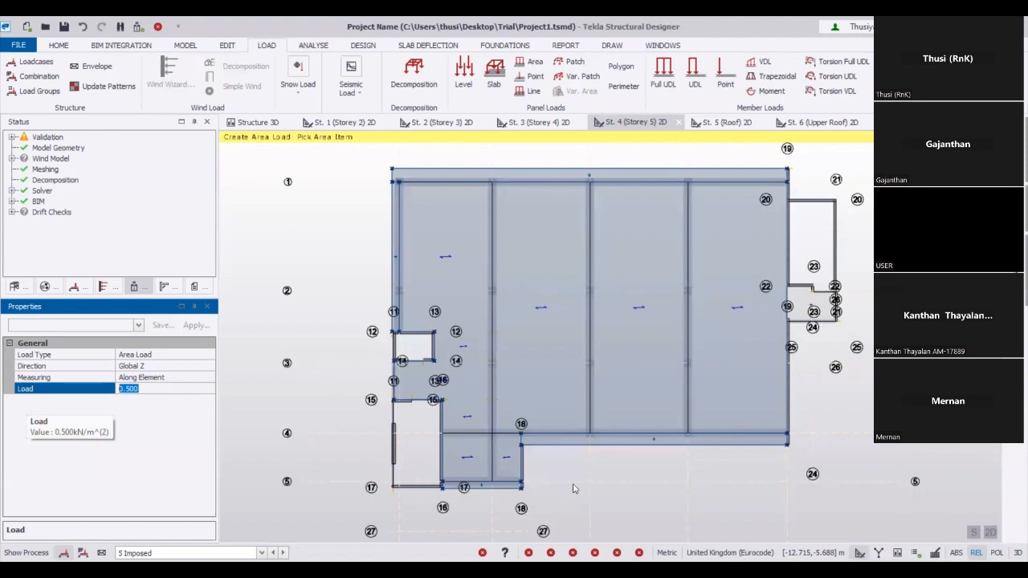
pyautogui.write('5')
pyautogui.press('Return')
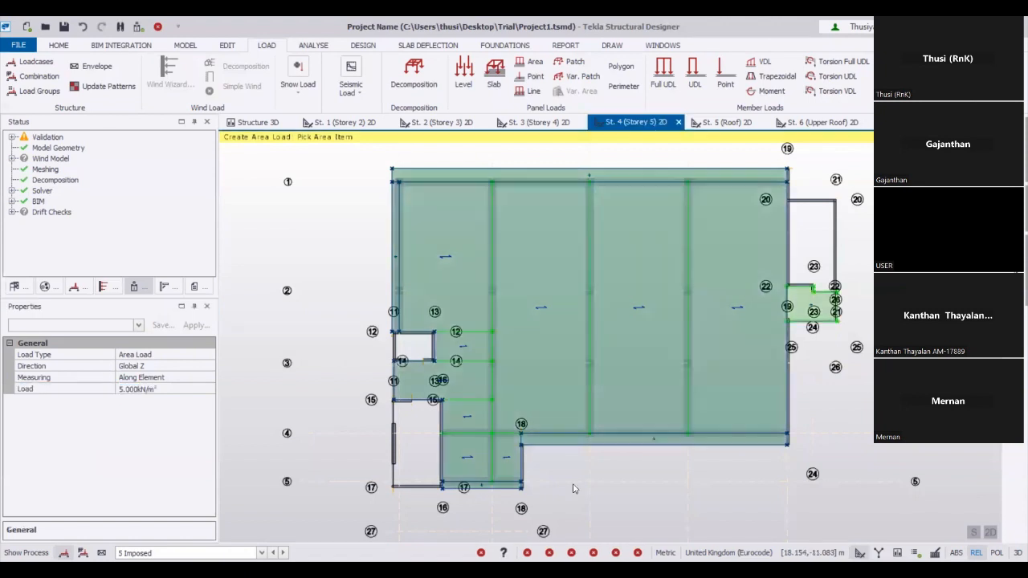
# Apply a 2.5 kN/m² area load to all the Roof slabs under the 3 Dead loadcase
pyautogui.click(726, 124)
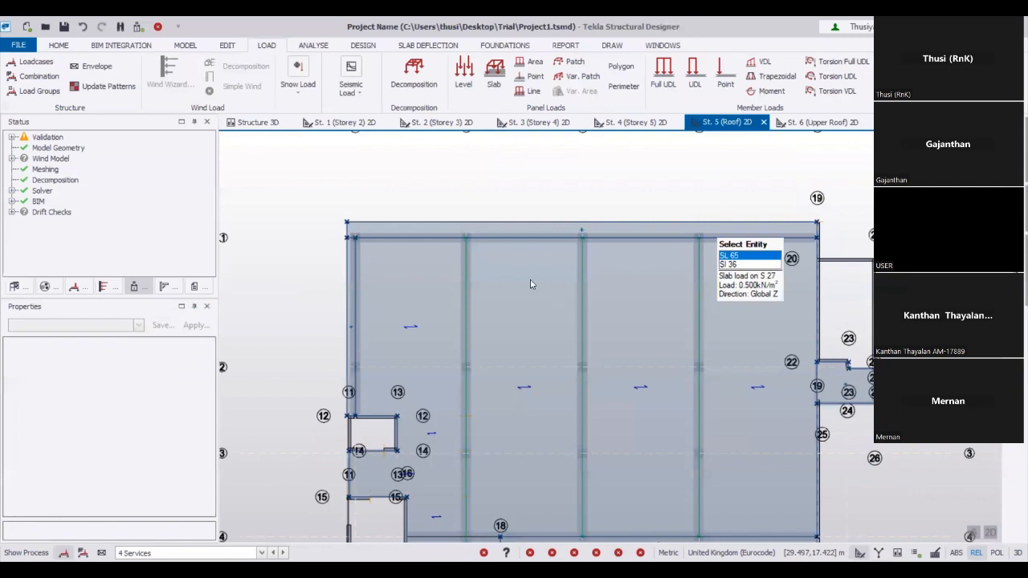
pyautogui.scroll(-1, 530, 284)
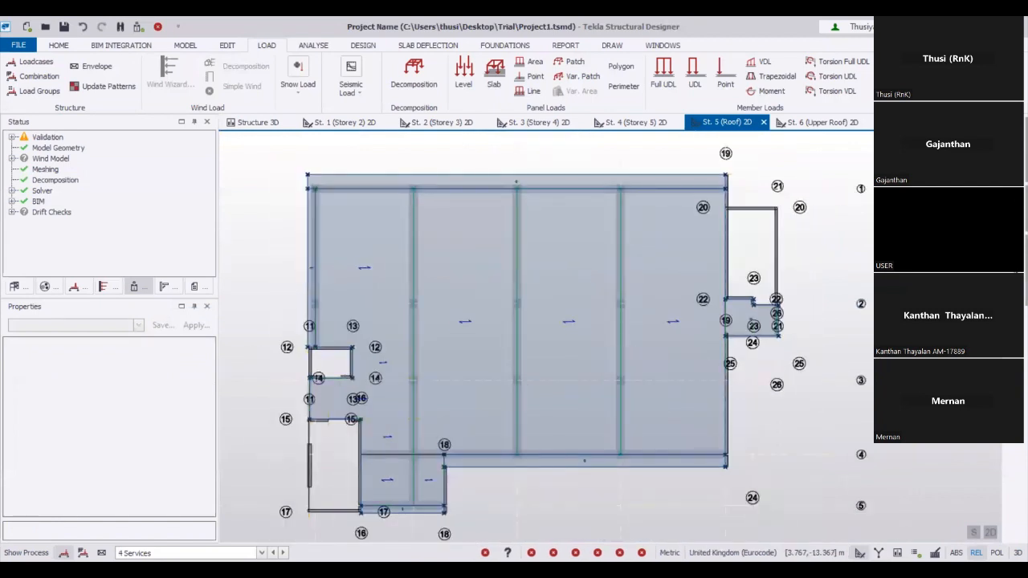
pyautogui.click(655, 125)
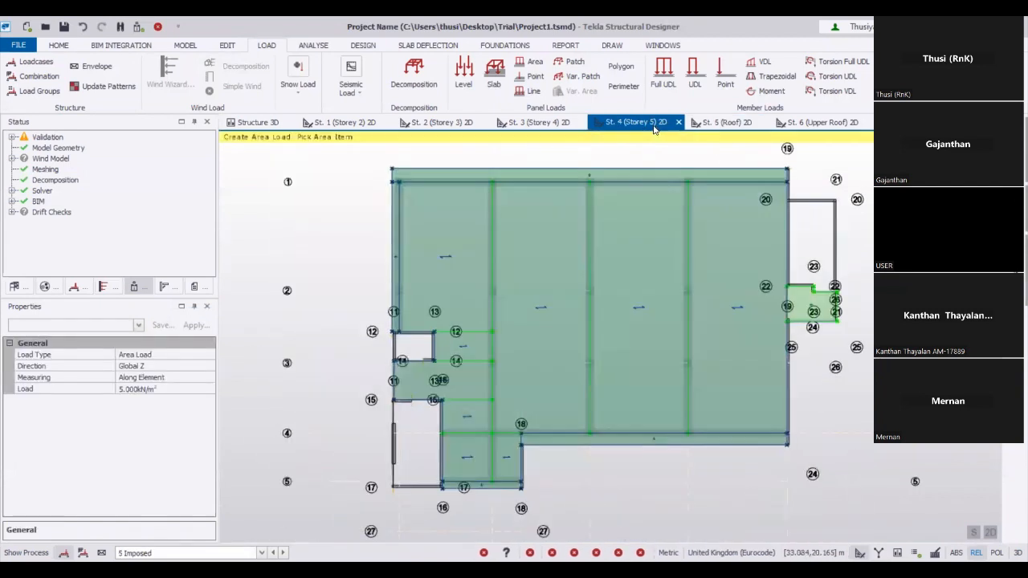
pyautogui.click(718, 124)
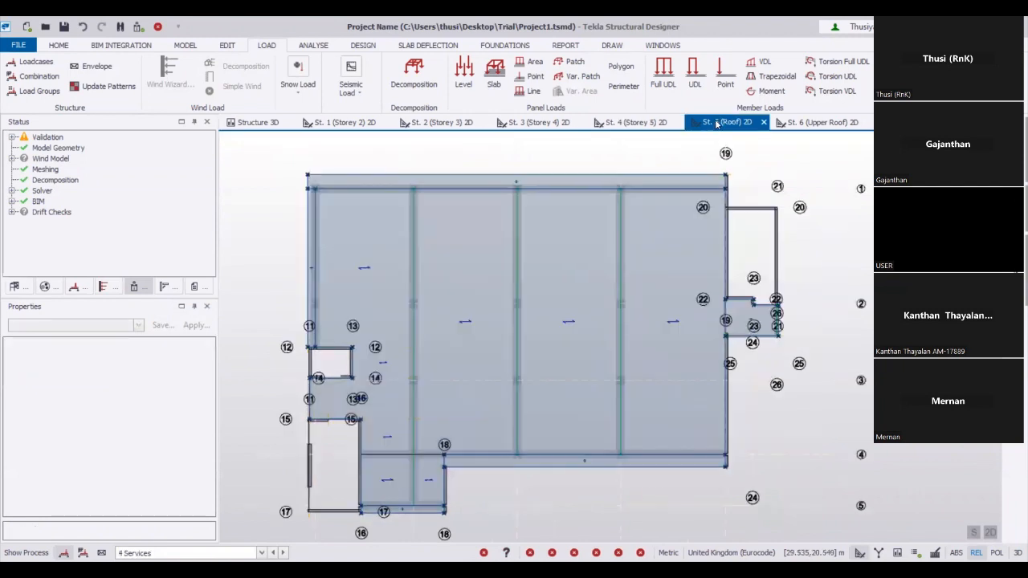
pyautogui.click(261, 553)
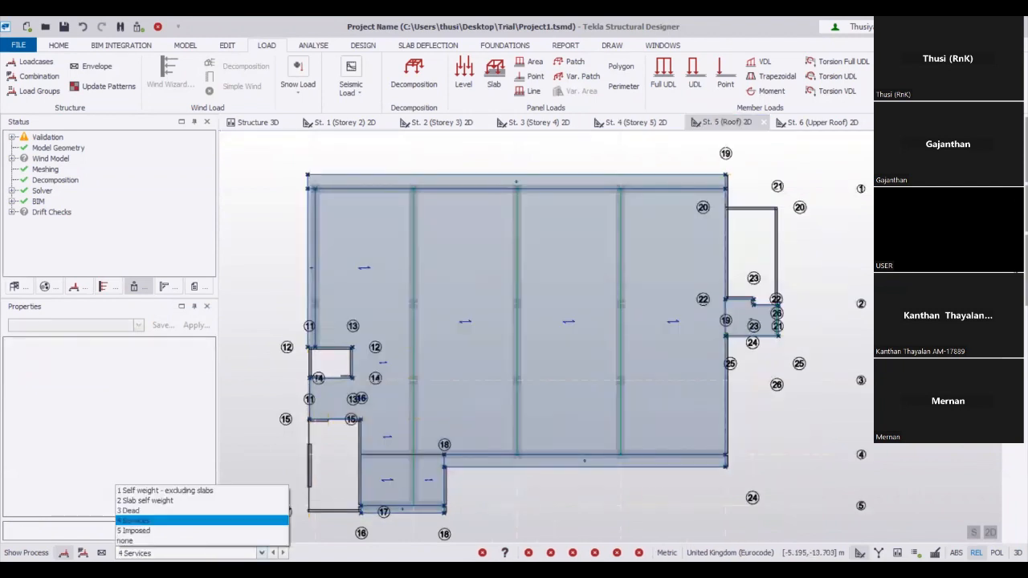
pyautogui.click(154, 512)
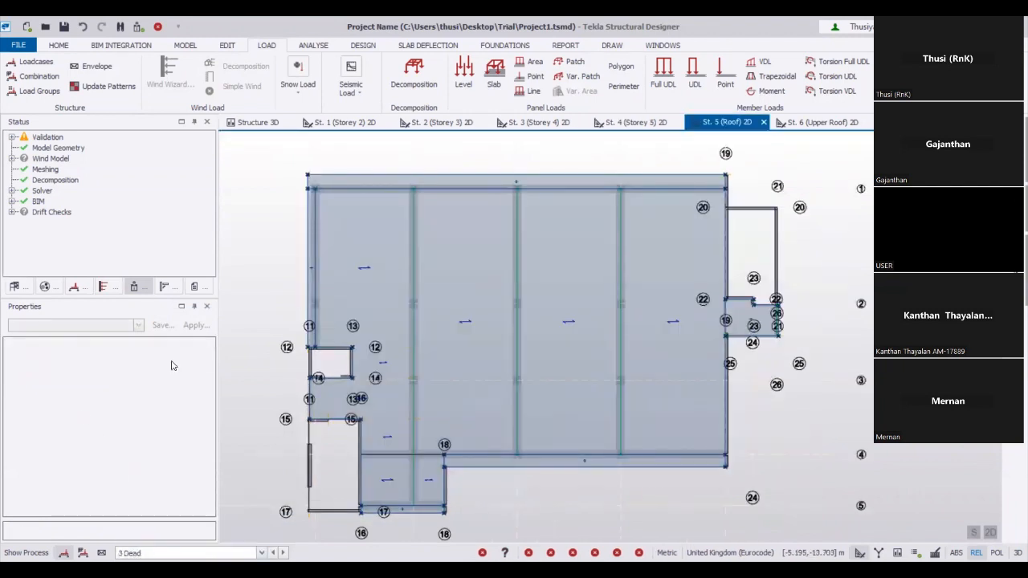
pyautogui.click(534, 64)
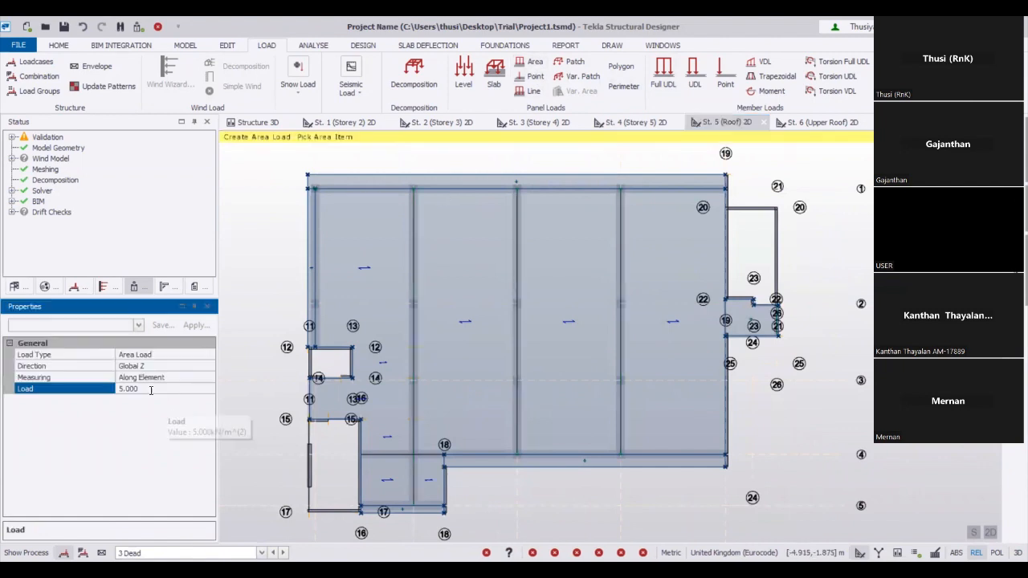
pyautogui.click(150, 390)
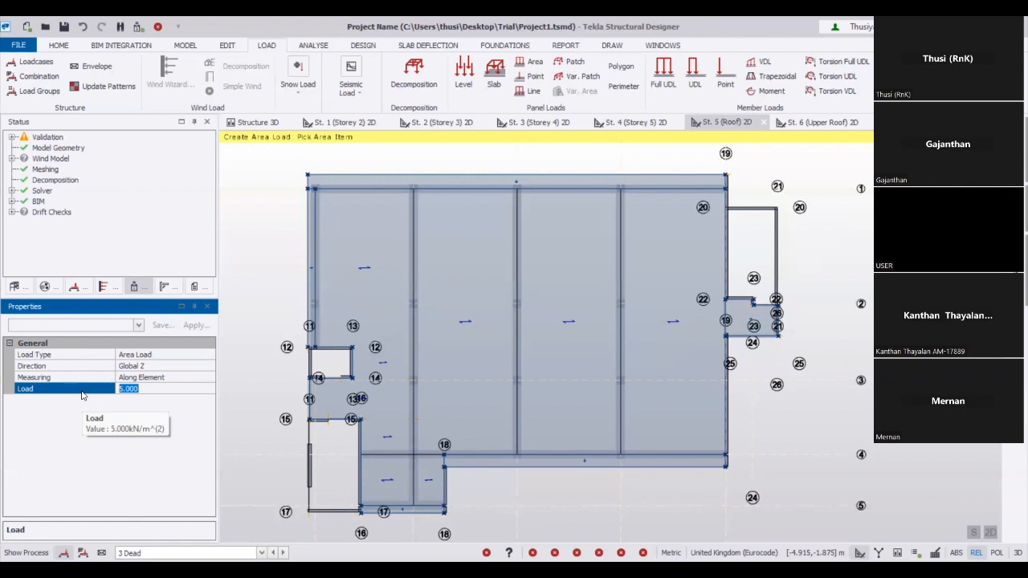
pyautogui.write('2.5')
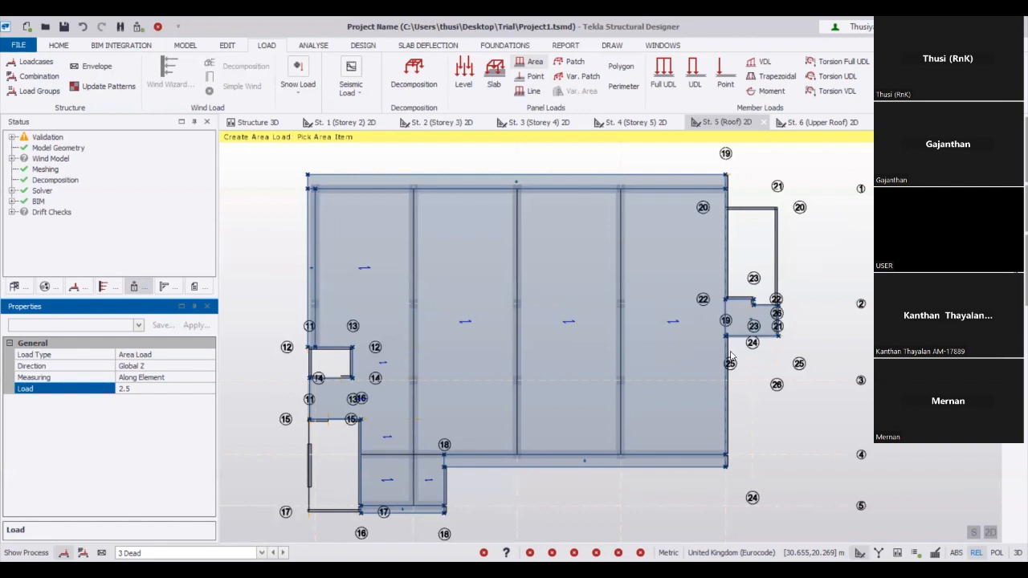
# Make 4 Services the active loadcase and apply a 0.5 kN/m² area load to all the Roof slabs
pyautogui.click(154, 552)
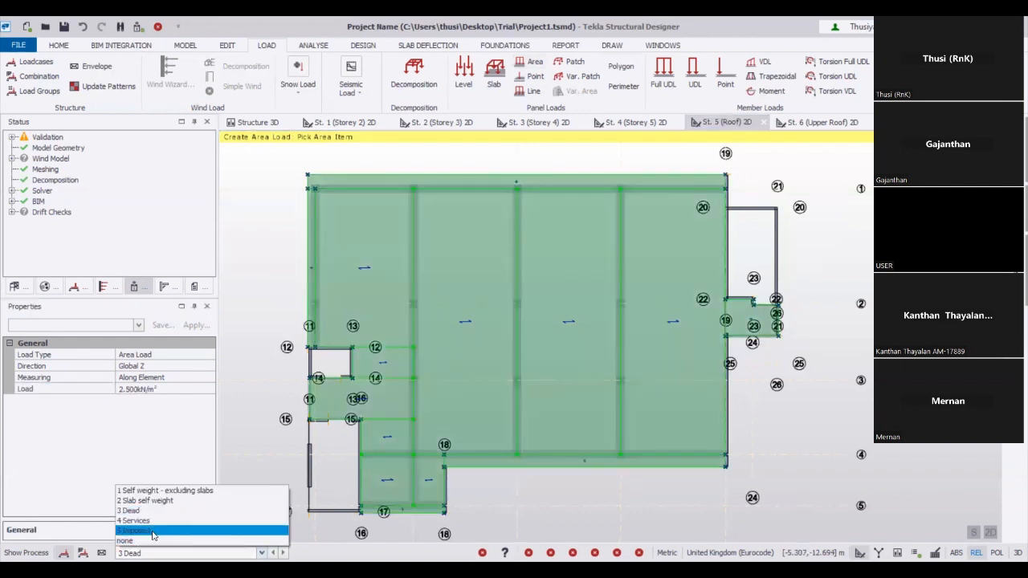
pyautogui.click(155, 528)
pyautogui.click(65, 389)
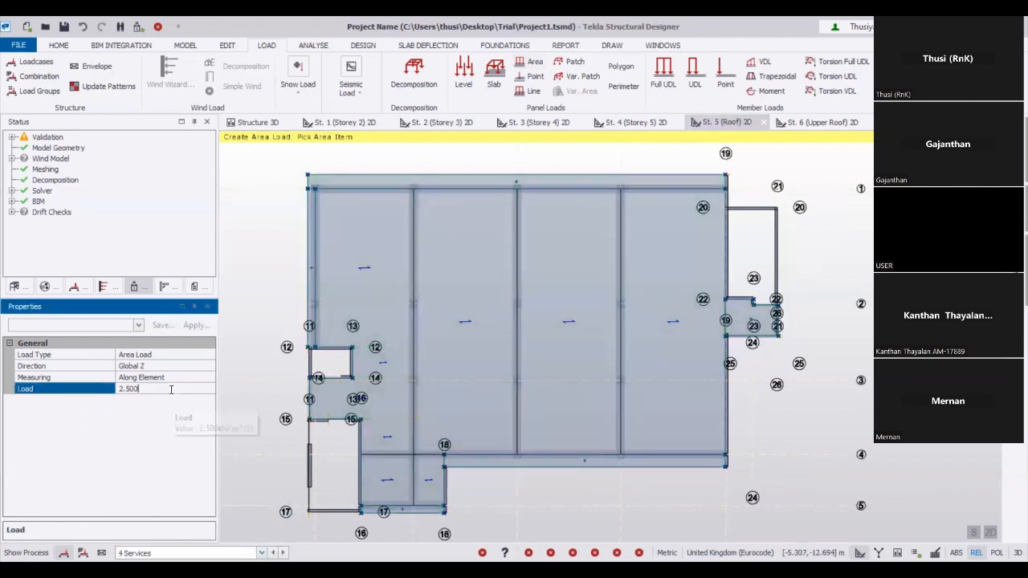
pyautogui.write('0.5')
# Switch to the 5 Imposed loadcase and apply a 5 kN/m² area load to all the Roof slabs
pyautogui.click(261, 553)
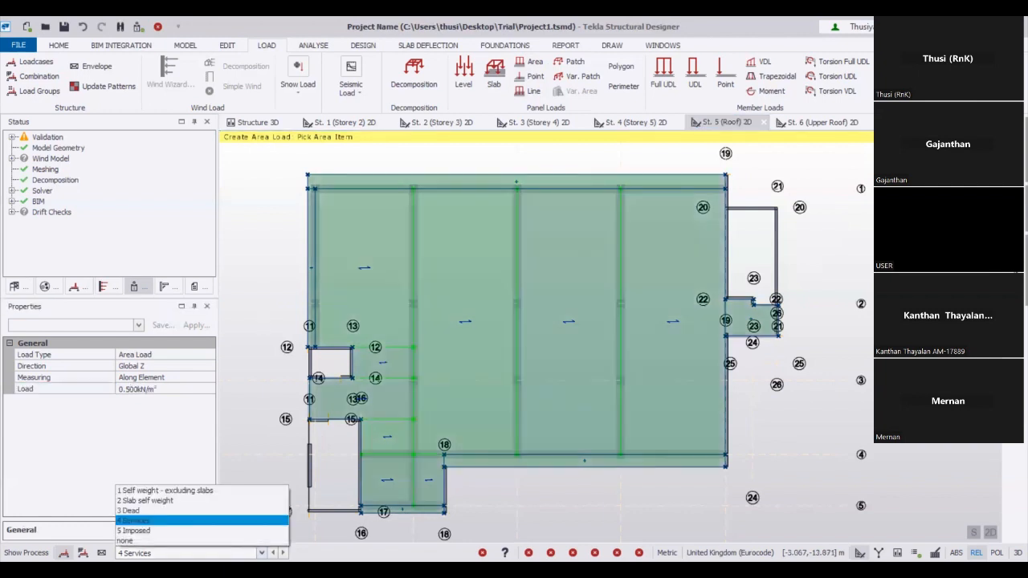
pyautogui.click(159, 536)
pyautogui.click(84, 390)
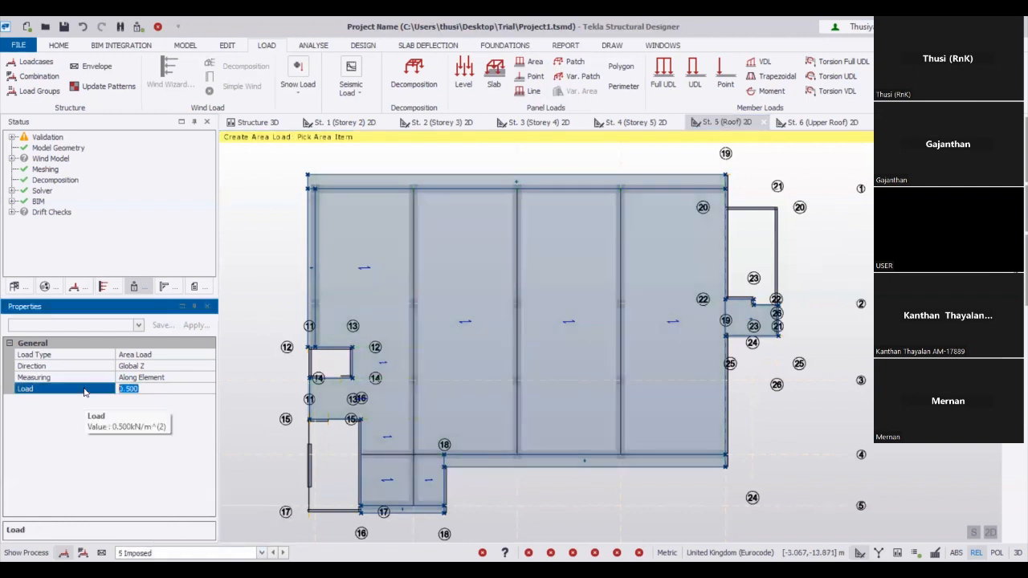
pyautogui.write('5')
pyautogui.click(804, 389)
# Apply a 1.25 kN/m² area load to the three Upper Roof slabs under the 3 Dead loadcase
pyautogui.click(810, 124)
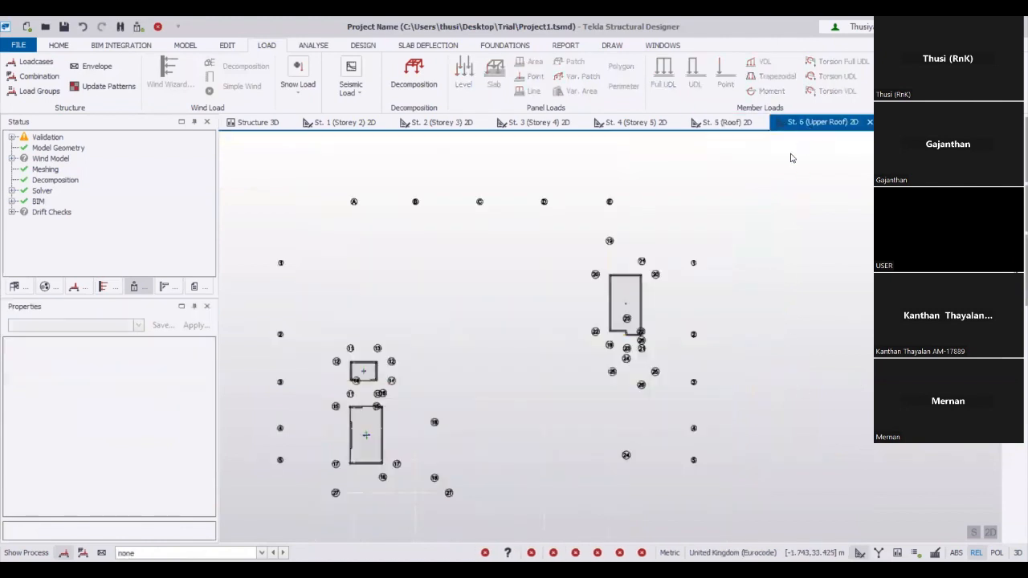
pyautogui.scroll(1, 472, 445)
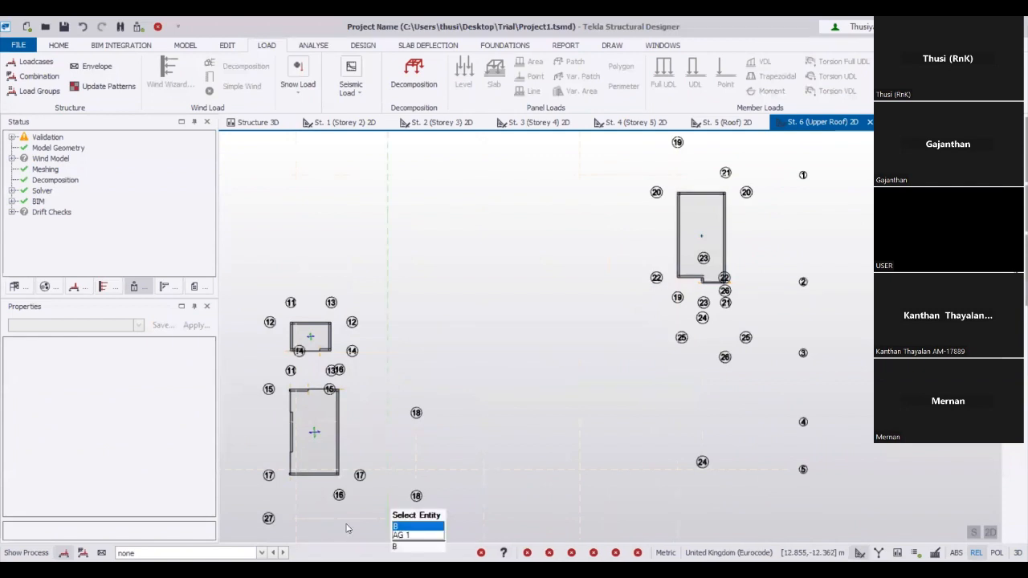
pyautogui.click(261, 552)
pyautogui.click(158, 516)
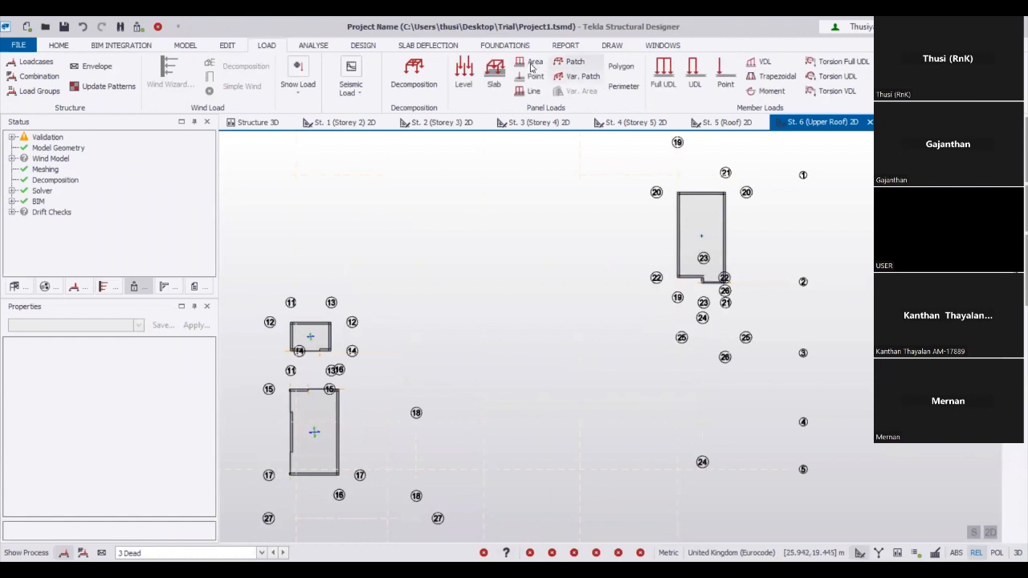
pyautogui.click(494, 72)
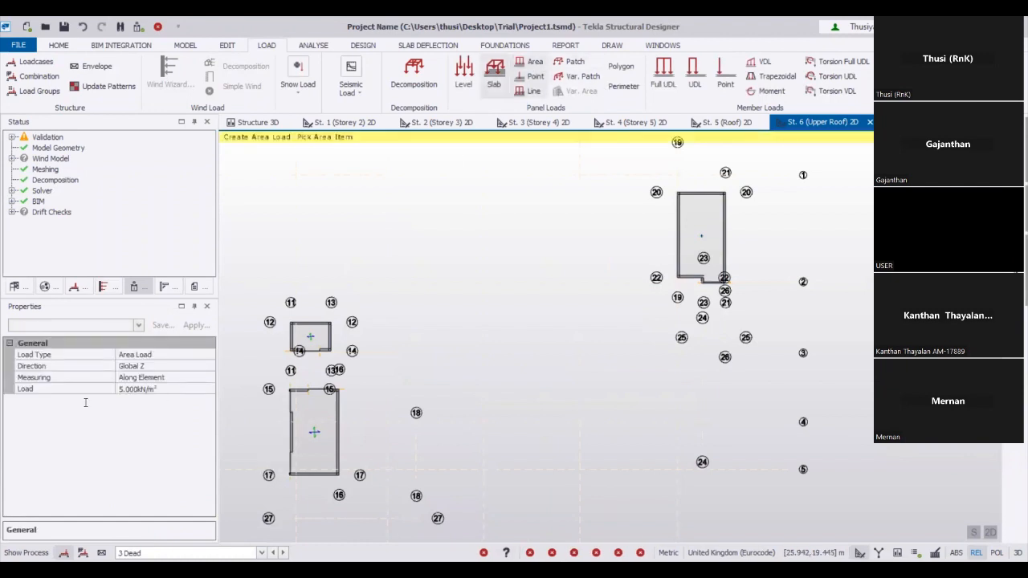
pyautogui.click(137, 389)
pyautogui.write('1.25')
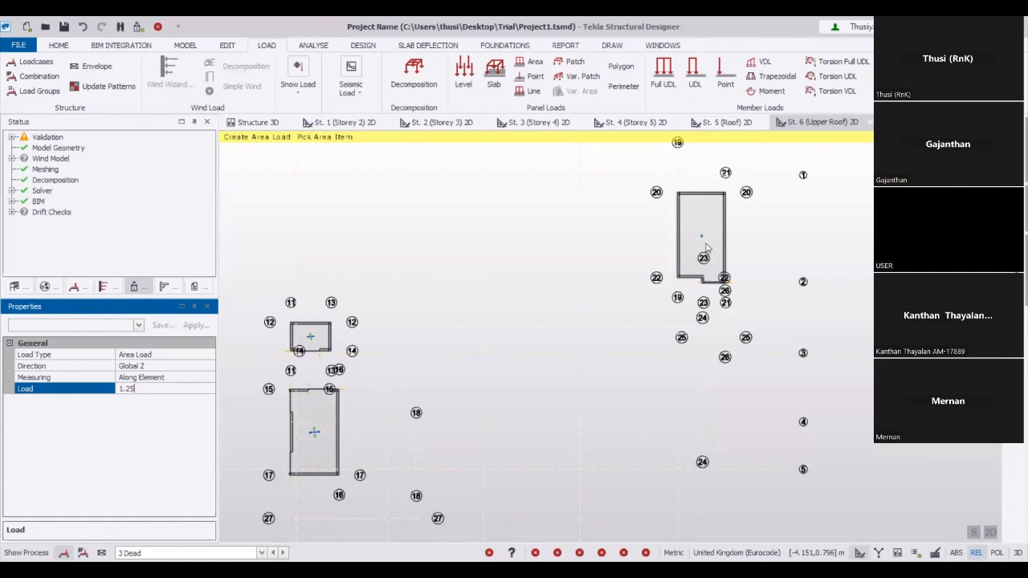
# Make 5 Imposed the active loadcase and apply a 1.5 kN/m² area load to the Upper Roof slabs
pyautogui.click(201, 552)
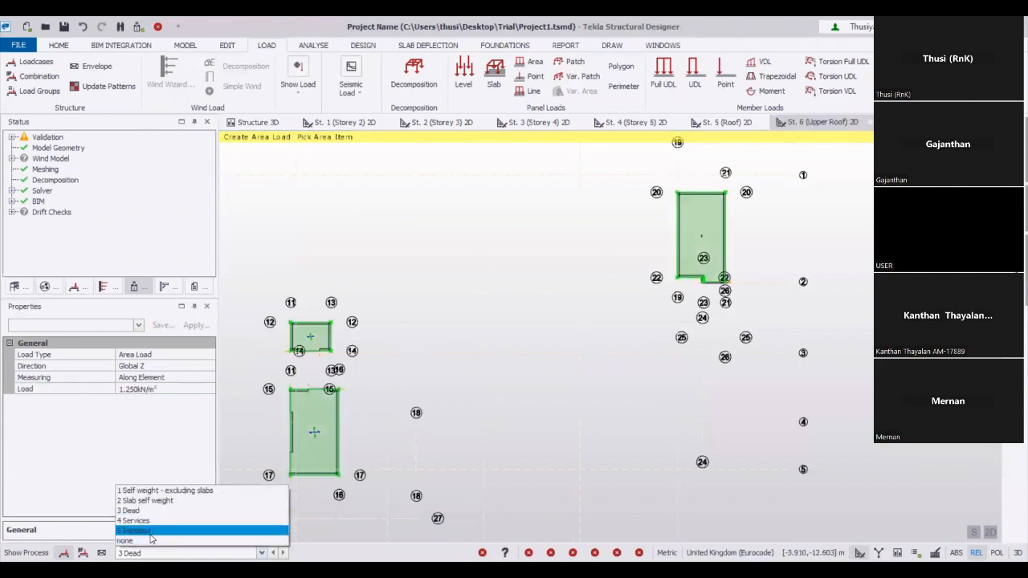
pyautogui.click(151, 531)
pyautogui.click(167, 389)
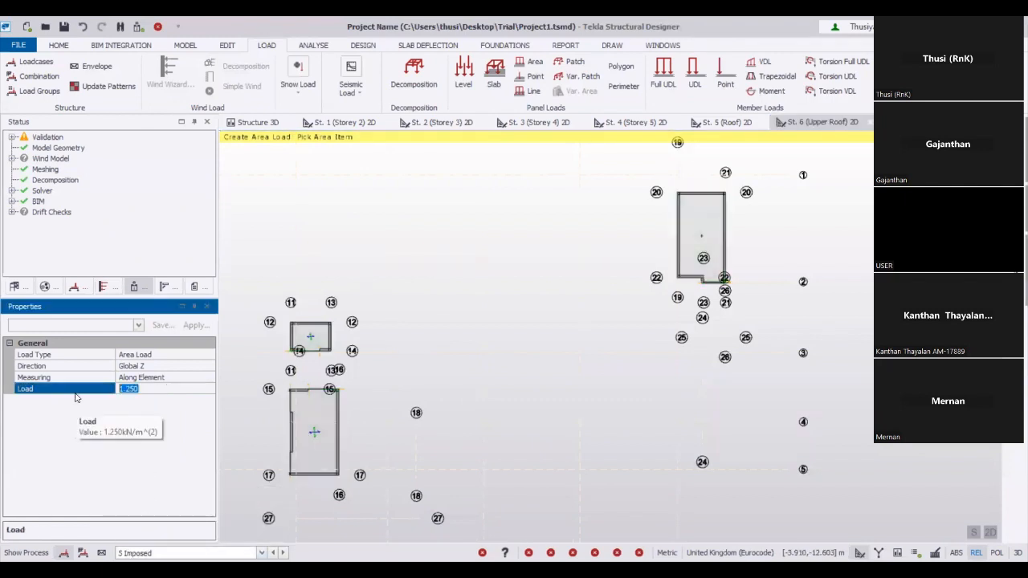
pyautogui.write('1.5')
# Check the slab loads on the storey plans from the Roof down to Storey 2, and inspect the whole structure in 3D
pyautogui.click(725, 122)
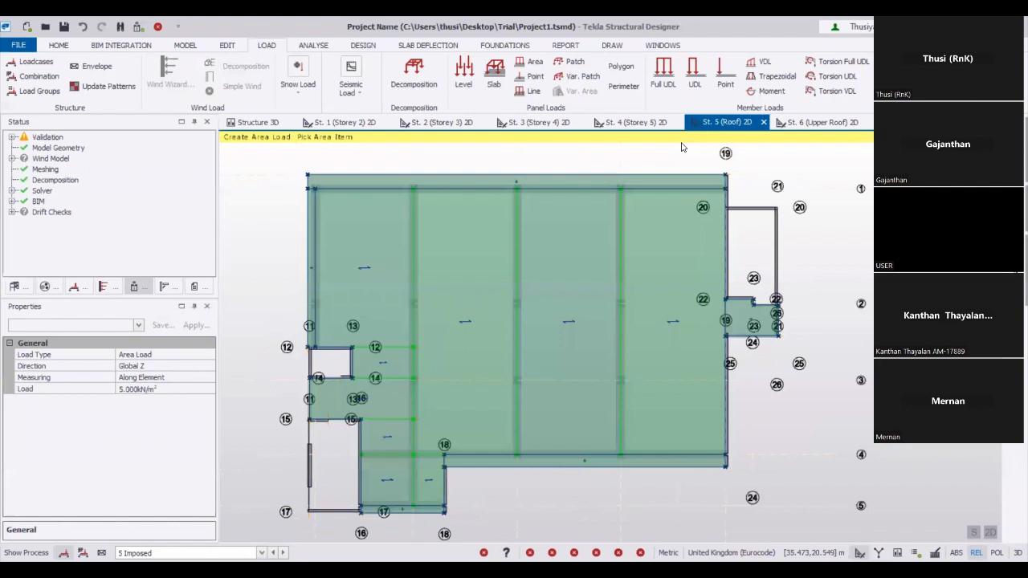
pyautogui.click(647, 122)
pyautogui.click(538, 122)
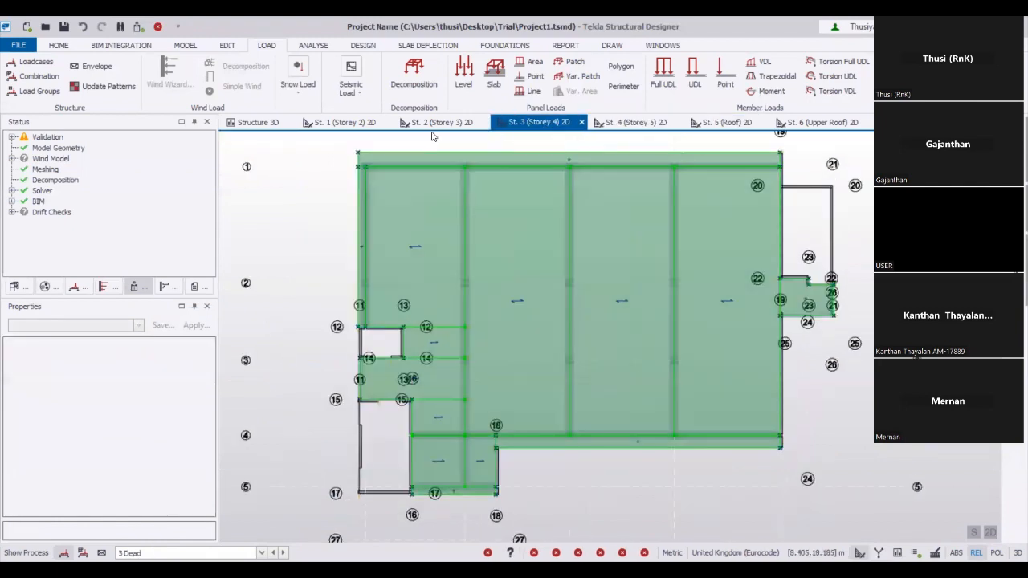
pyautogui.click(442, 122)
pyautogui.click(337, 127)
pyautogui.moveTo(359, 364)
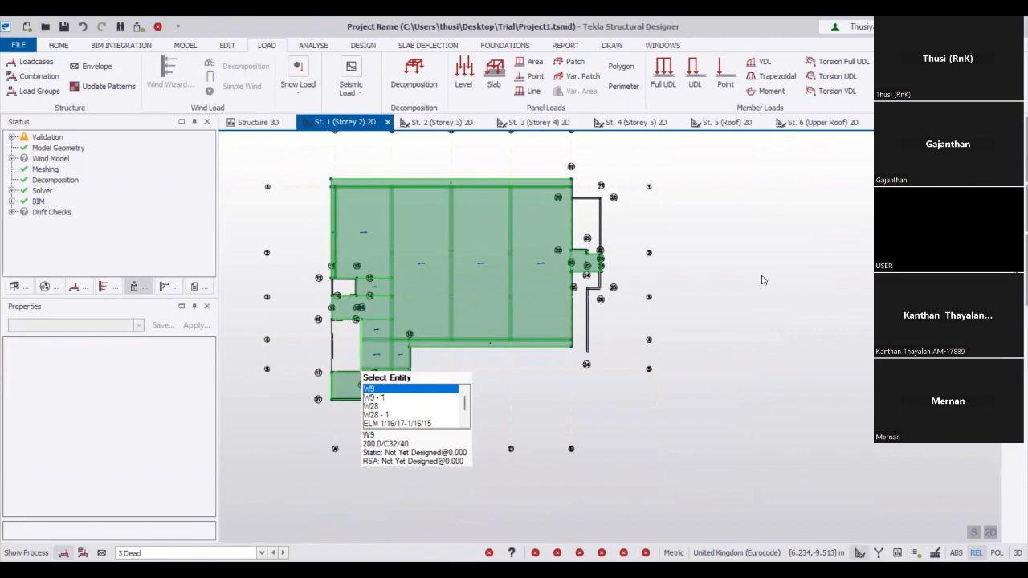
pyautogui.click(258, 122)
pyautogui.moveTo(647, 486); pyautogui.dragTo(783, 432, button='right')
pyautogui.scroll(5, 700, 436)
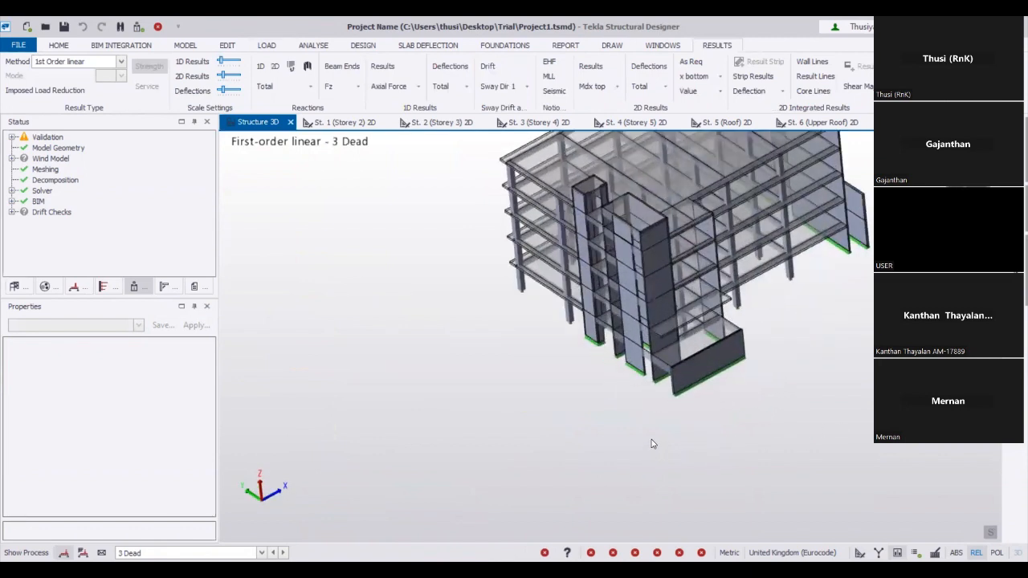
pyautogui.scroll(1, 652, 443)
pyautogui.moveTo(611, 425); pyautogui.dragTo(640, 489, button='middle')
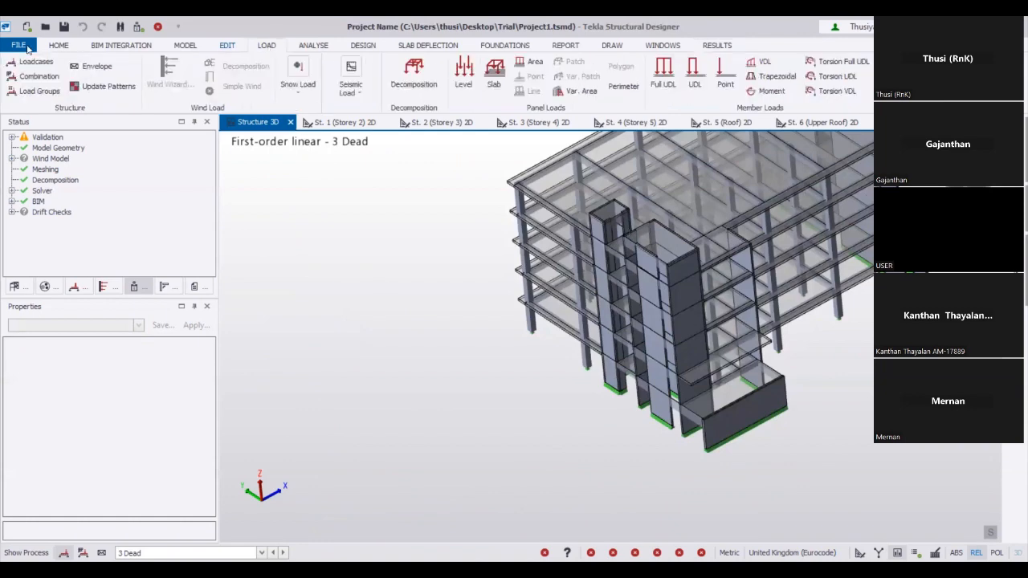
# Add a loadcase titled Wind-X and set its type to Wind
pyautogui.click(34, 64)
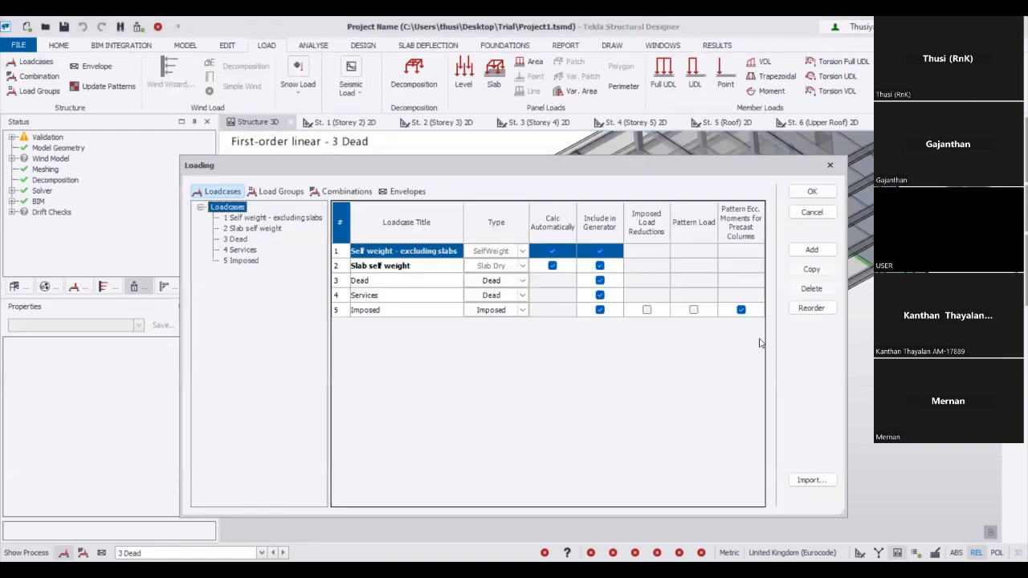
pyautogui.click(812, 249)
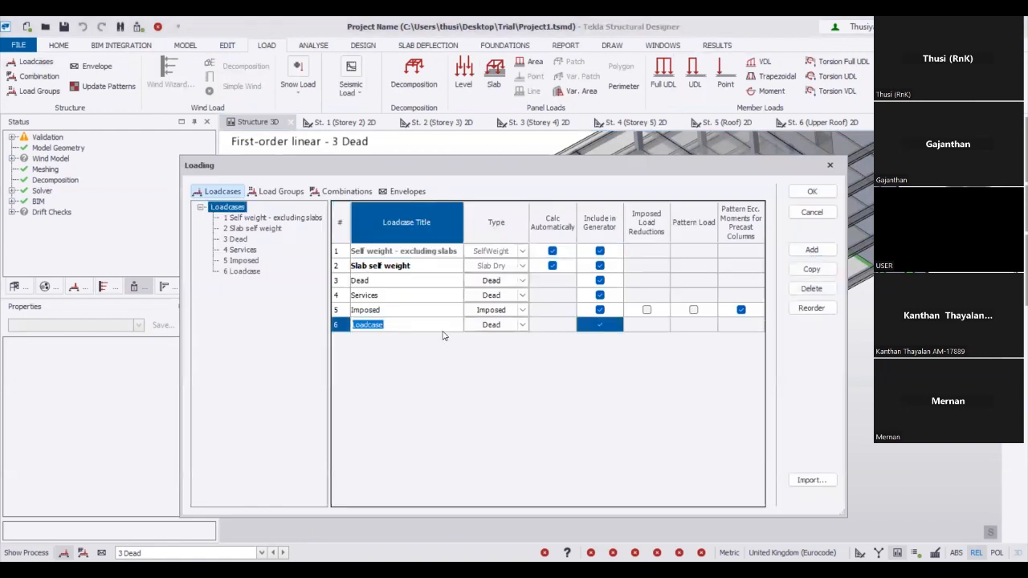
pyautogui.write('Wind-')
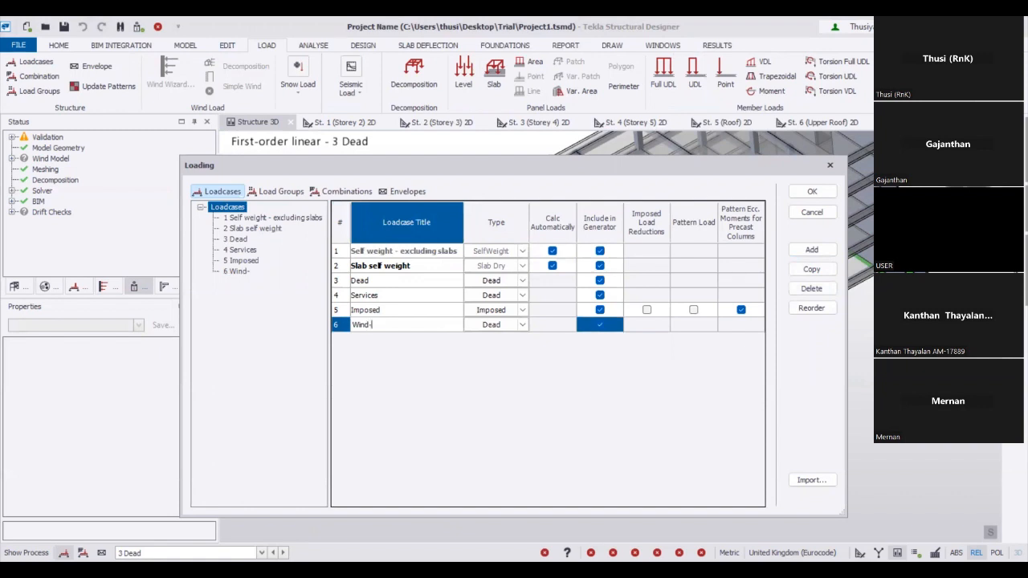
pyautogui.click(377, 325)
pyautogui.write('X')
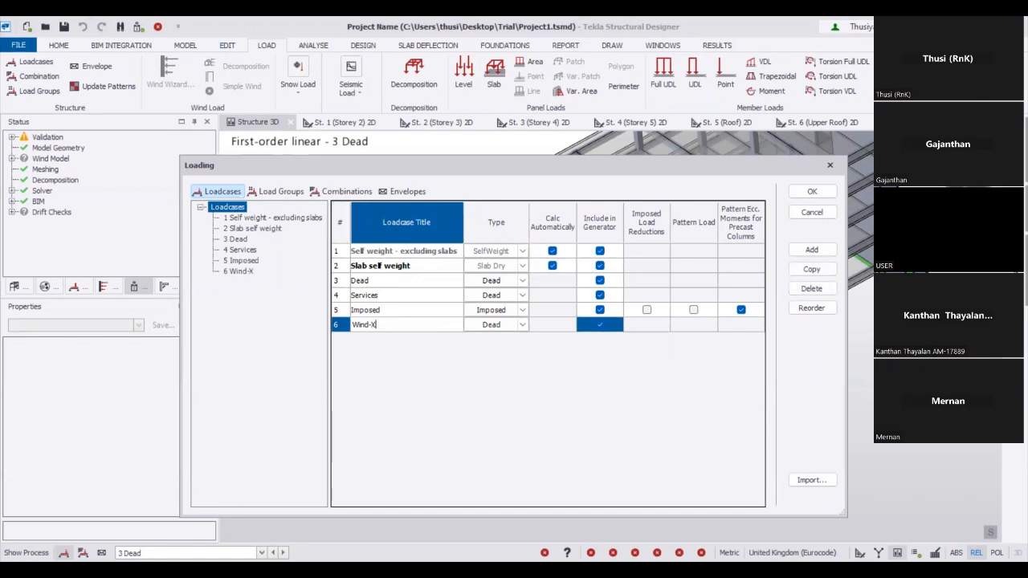
pyautogui.click(526, 327)
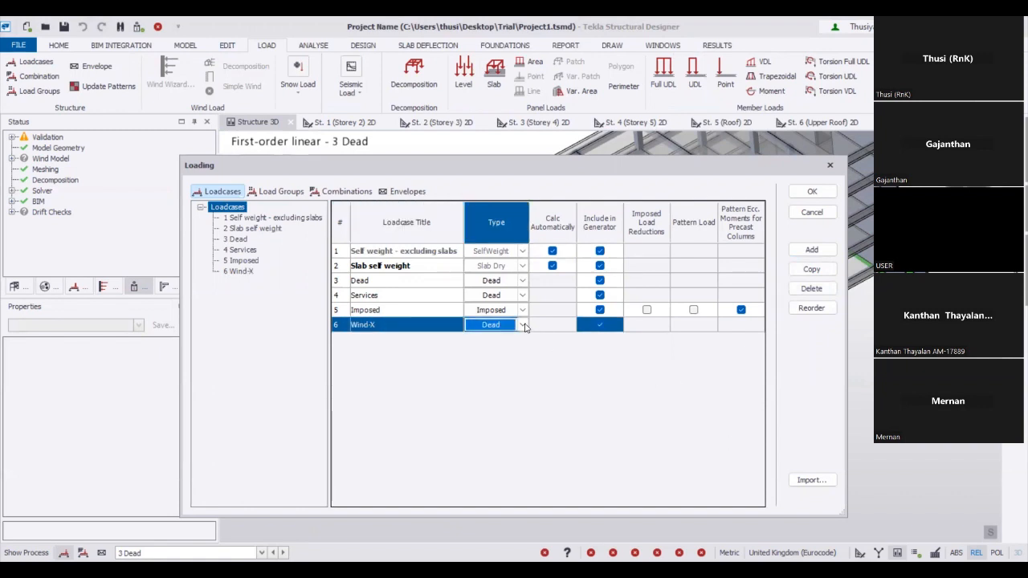
pyautogui.click(523, 325)
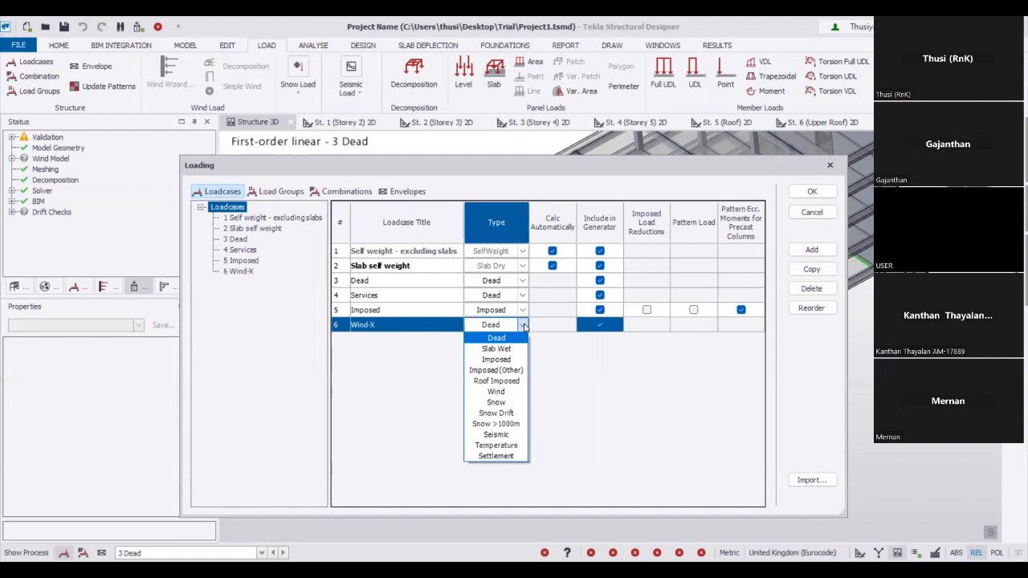
pyautogui.click(506, 392)
# Add a second wind loadcase titled Wind-Y with type Wind, and accept the loadcase list
pyautogui.click(812, 249)
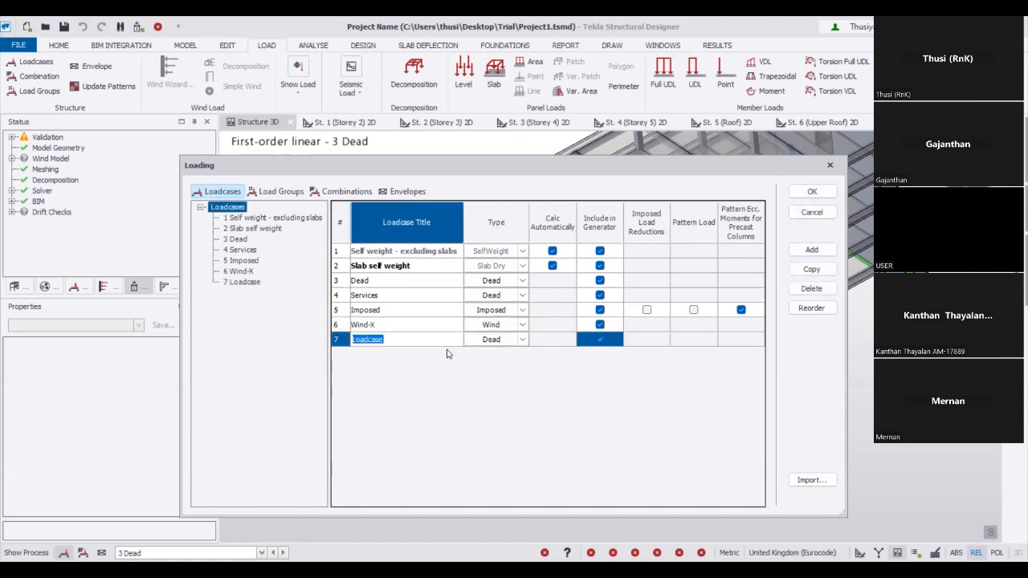
pyautogui.write('Wind-Y')
pyautogui.click(492, 339)
pyautogui.click(522, 339)
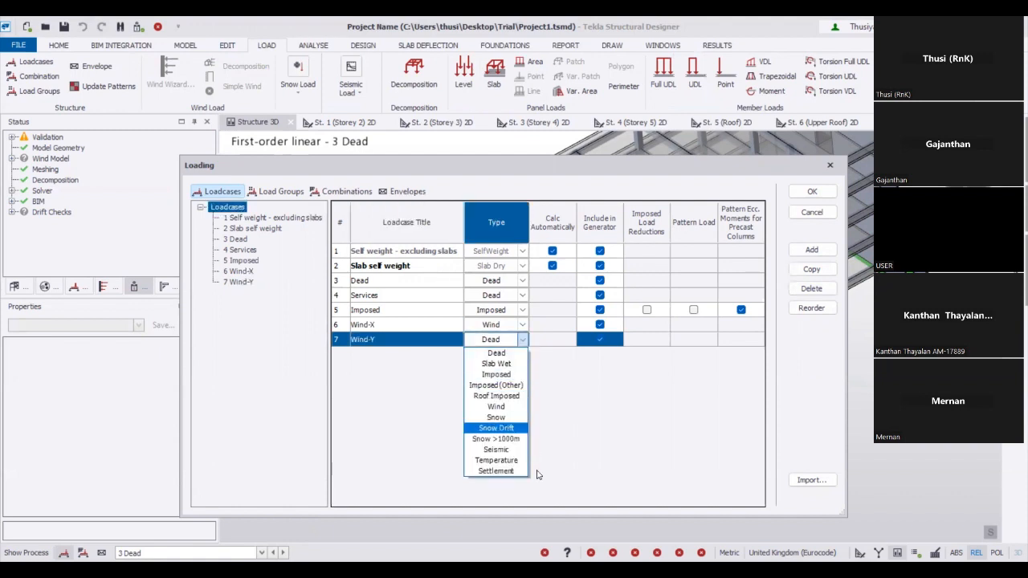
pyautogui.click(496, 396)
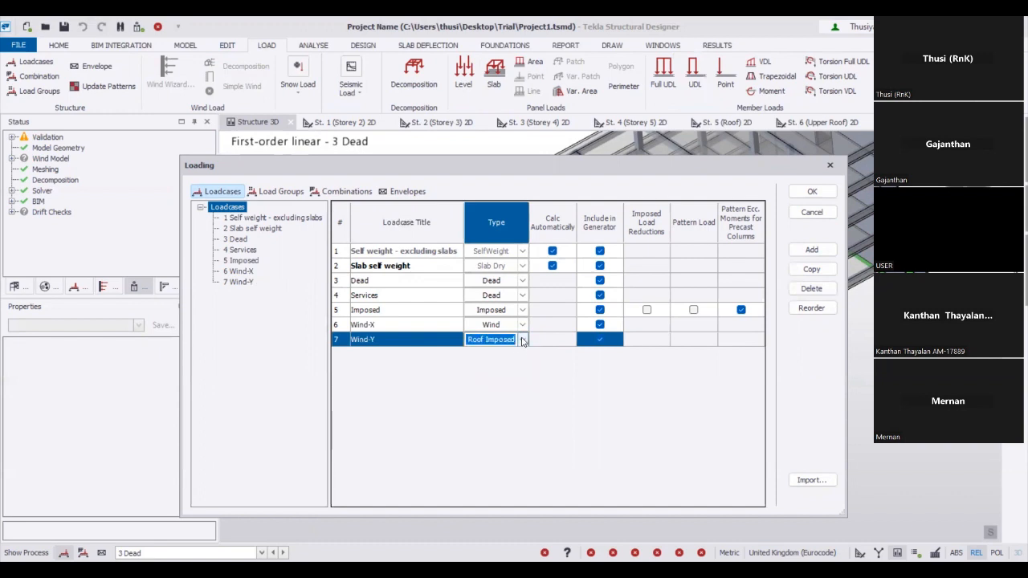
pyautogui.click(522, 340)
pyautogui.click(501, 407)
pyautogui.click(818, 197)
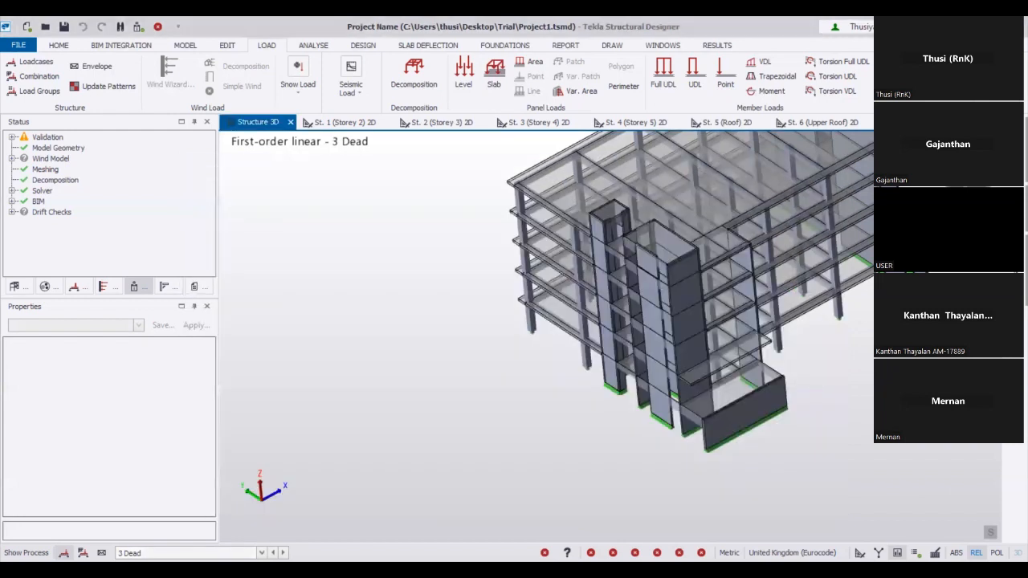
# Check the selectable loadcases for the 3D view against the entries in the loadcase list, including Wind-X and Wind-Y
pyautogui.click(262, 552)
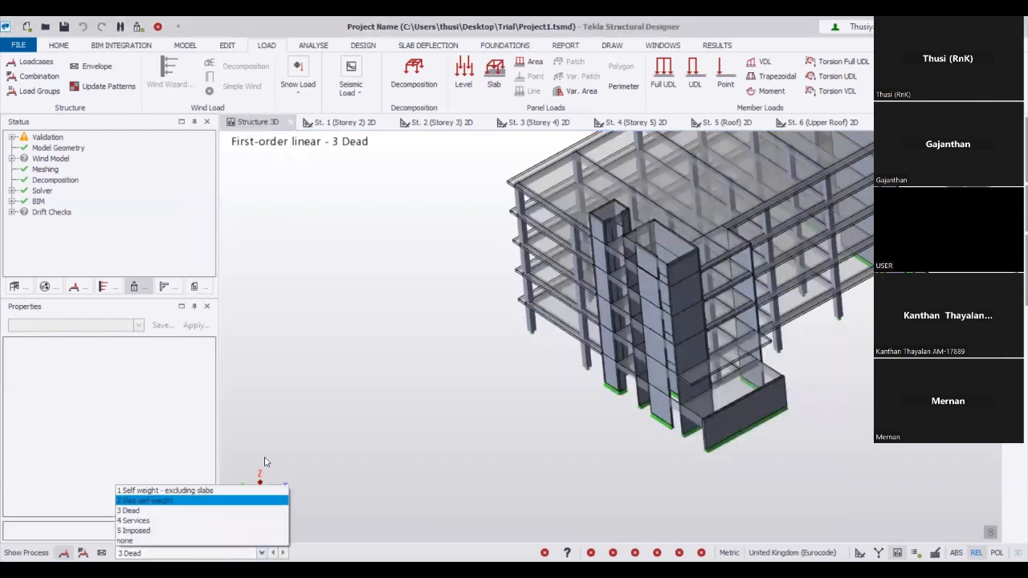
pyautogui.click(292, 425)
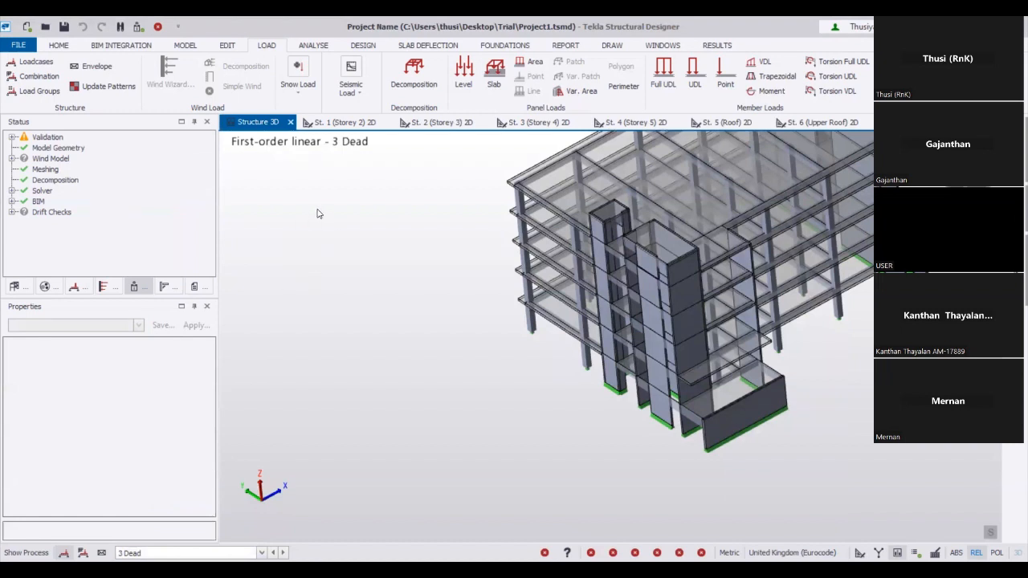
pyautogui.moveTo(414, 275); pyautogui.dragTo(305, 225, button='middle')
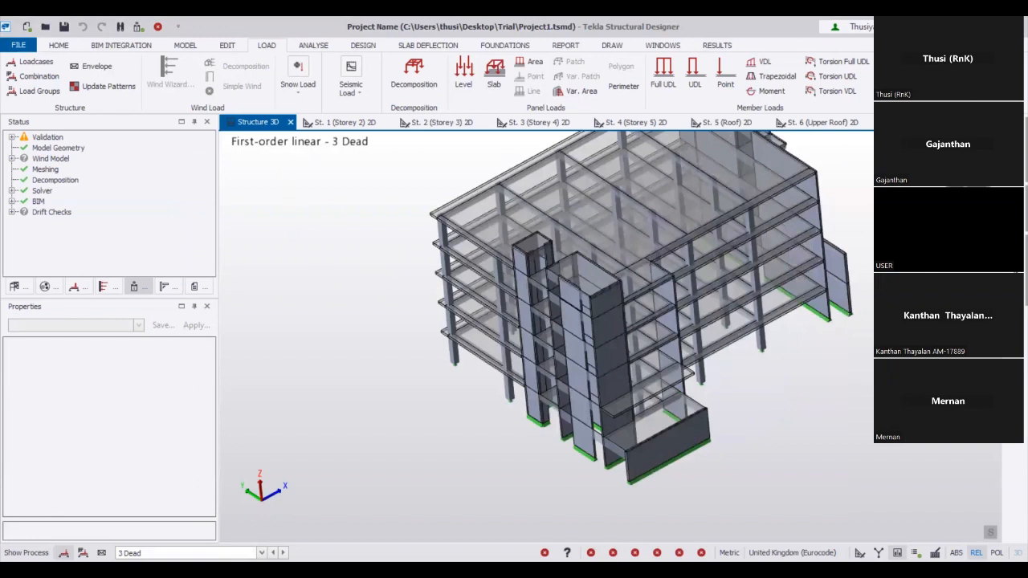
pyautogui.click(262, 553)
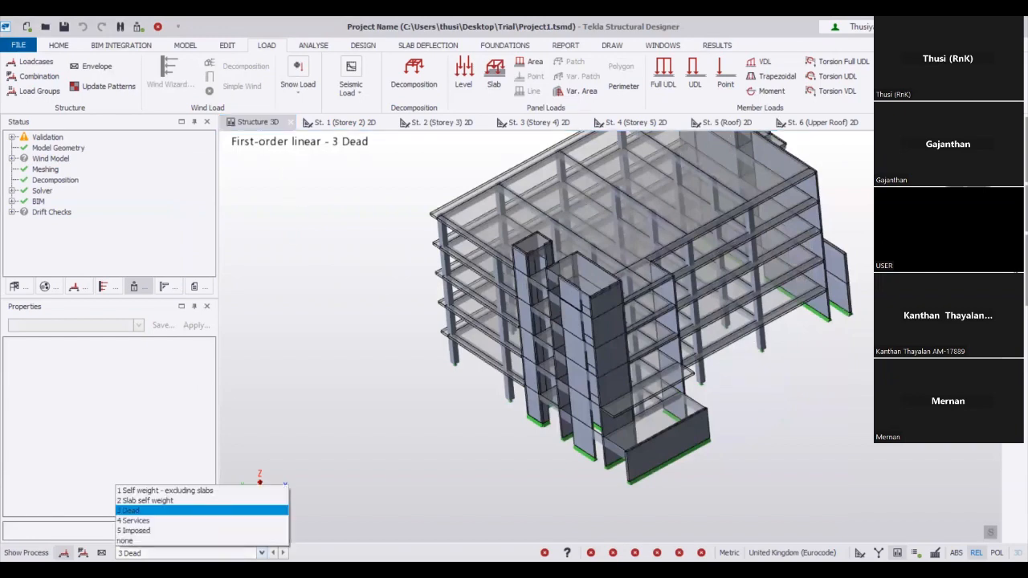
pyautogui.click(261, 419)
pyautogui.click(38, 64)
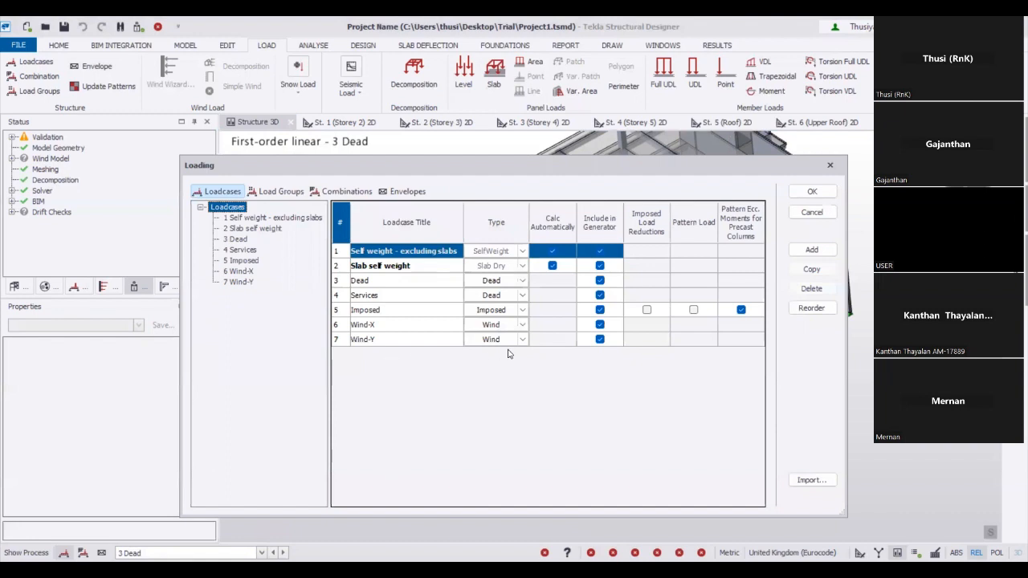
pyautogui.click(795, 196)
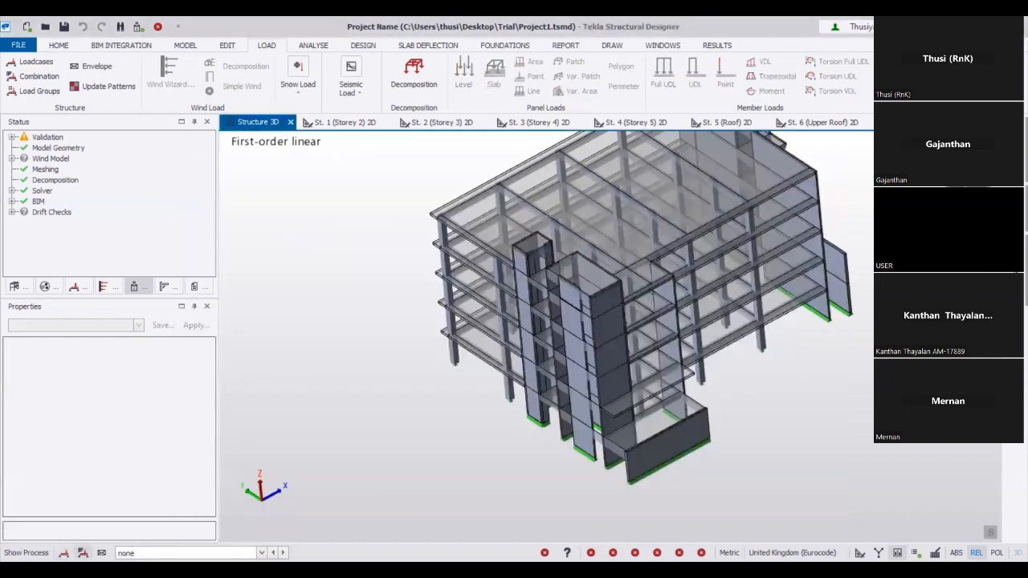
# Make 5 Imposed the active loadcase in the 3D view and inspect the whole structure from several angles
pyautogui.click(262, 553)
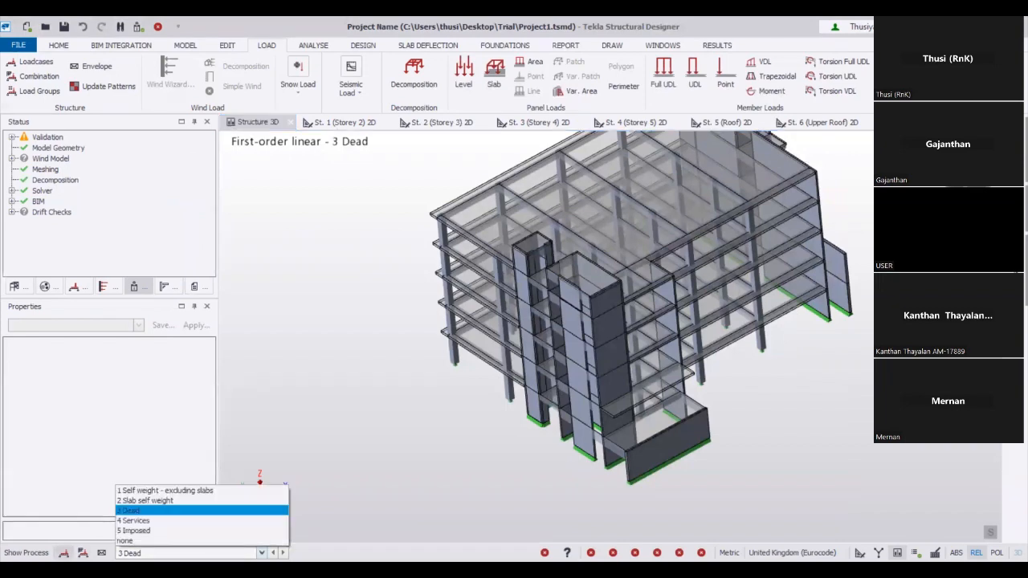
pyautogui.click(145, 532)
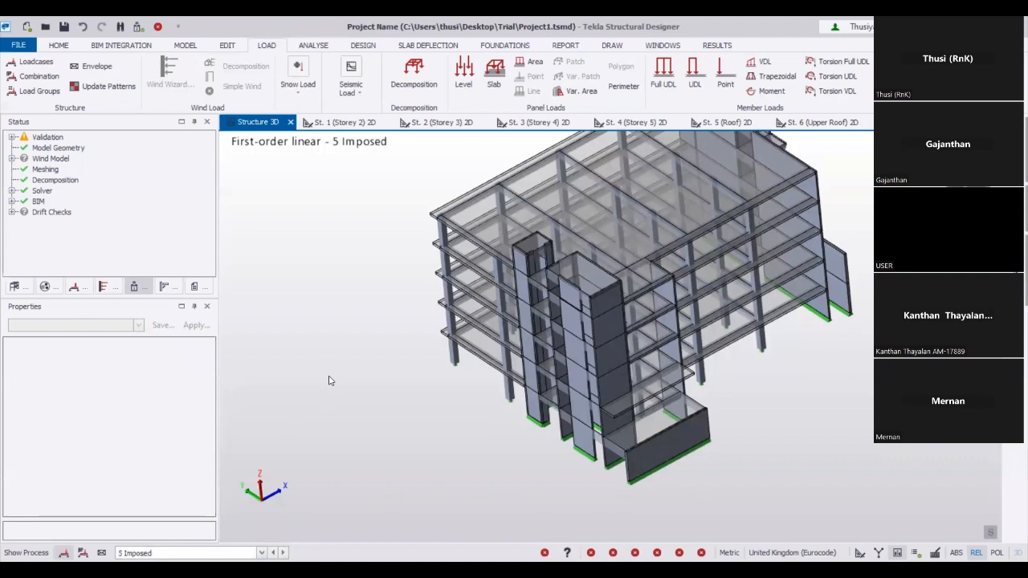
pyautogui.moveTo(362, 367); pyautogui.dragTo(300, 422, button='middle')
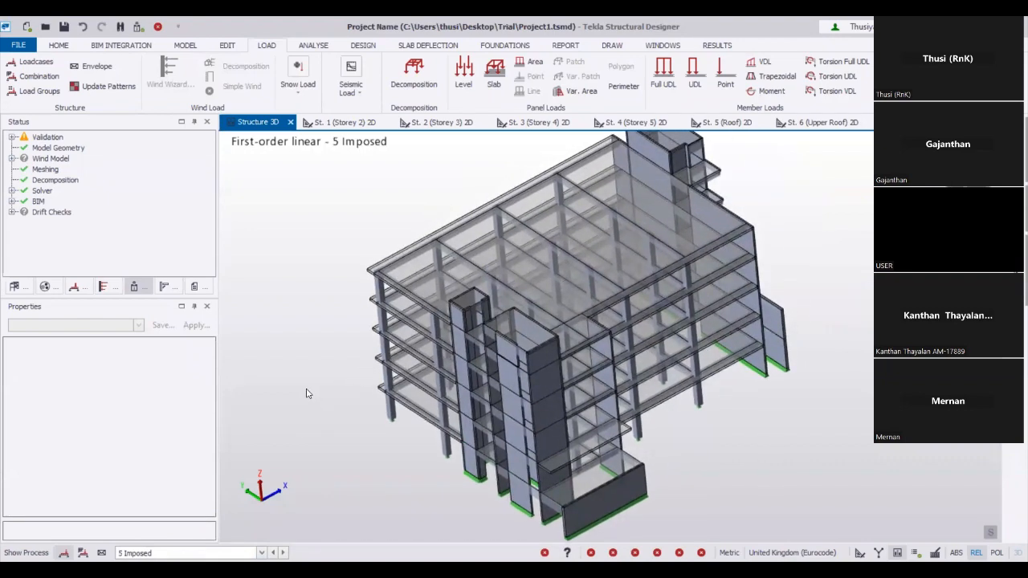
pyautogui.moveTo(292, 378); pyautogui.dragTo(294, 353, button='middle')
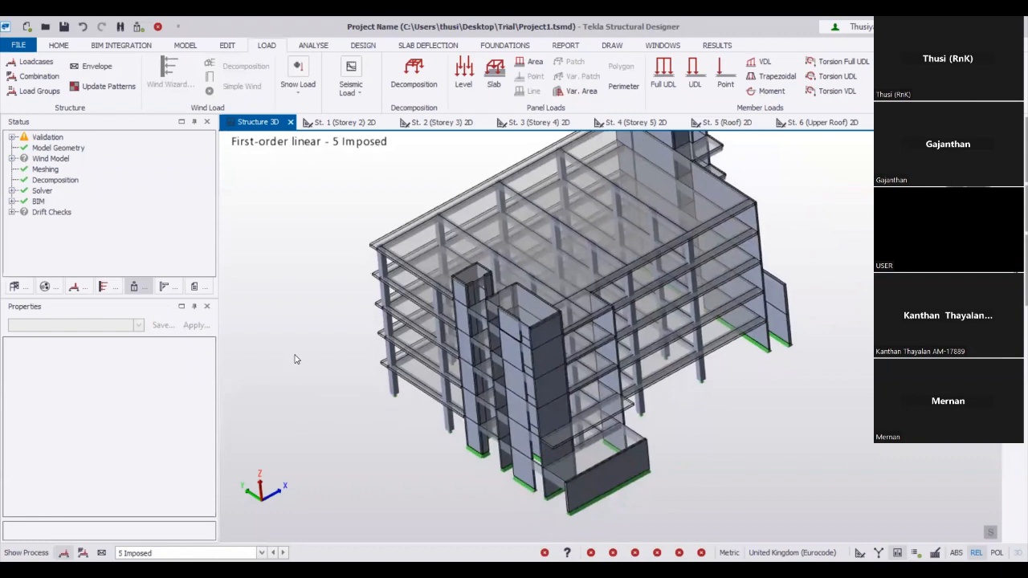
pyautogui.moveTo(299, 393); pyautogui.dragTo(467, 368, button='right')
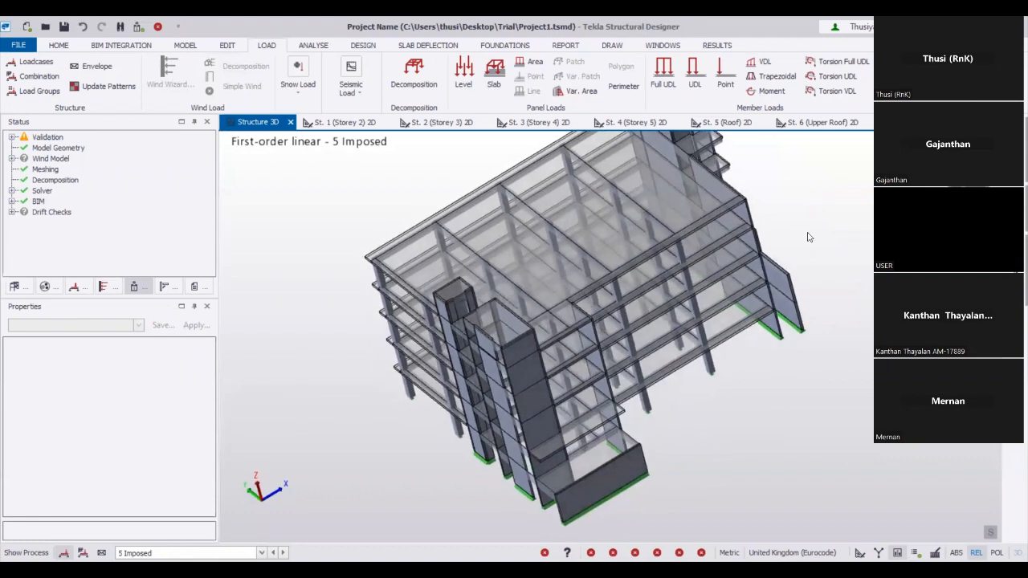
pyautogui.moveTo(810, 237); pyautogui.dragTo(771, 242, button='right')
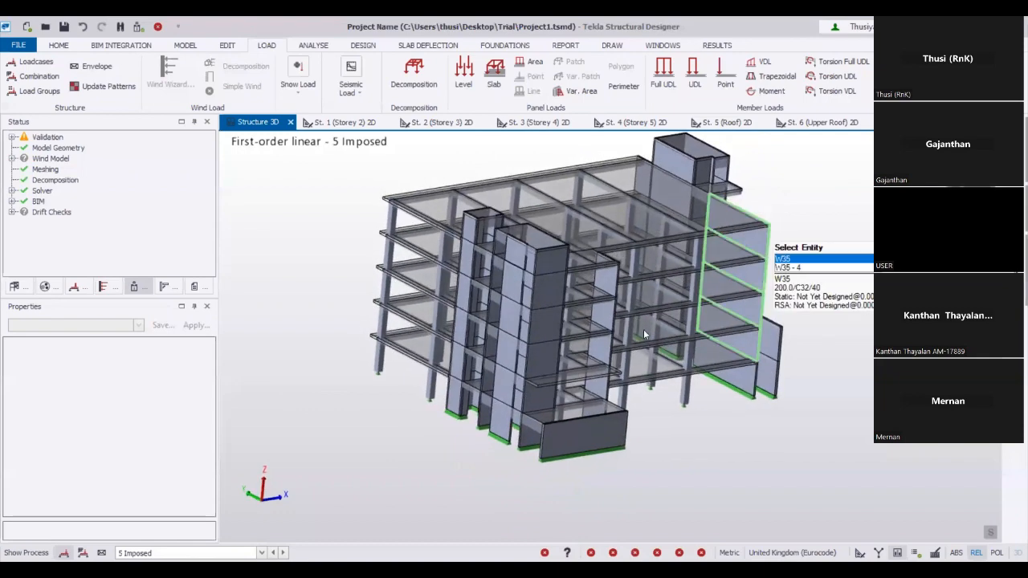
pyautogui.moveTo(746, 340); pyautogui.dragTo(758, 279, button='right')
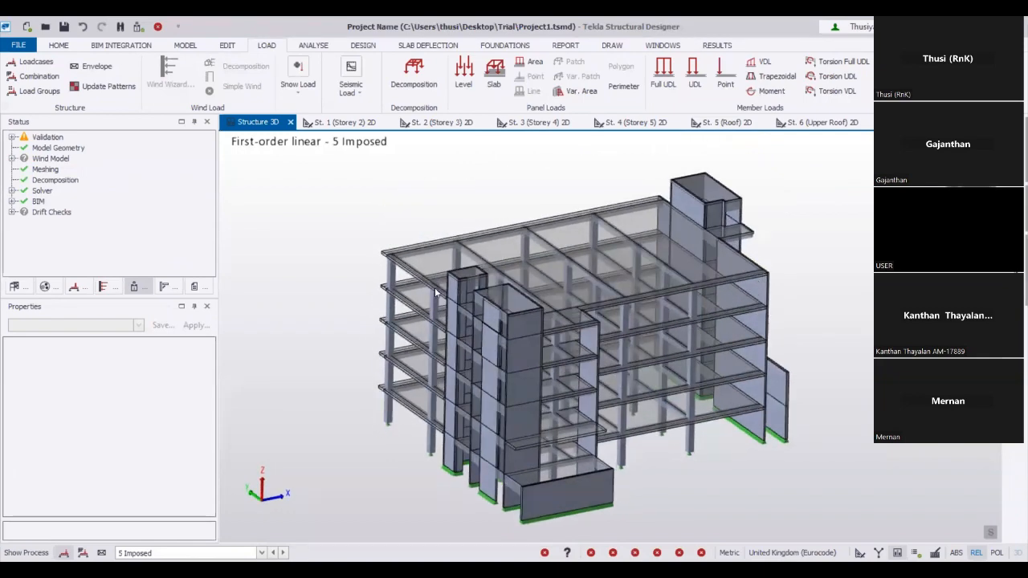
# On the Storey 2 plan, set the active loadcase to none and review the properties of the slab between gridlines A and B
pyautogui.click(335, 122)
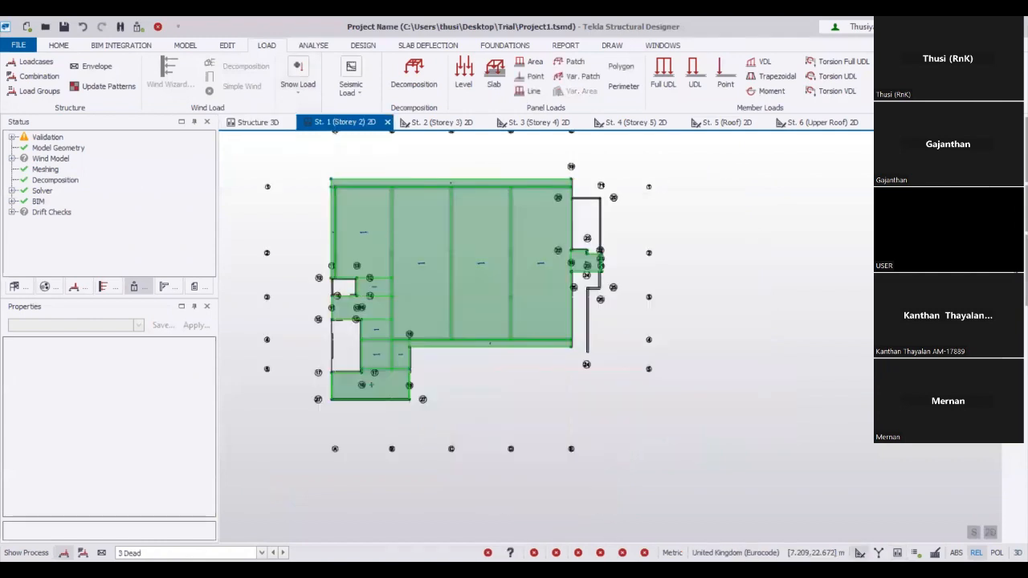
pyautogui.click(262, 553)
pyautogui.click(241, 541)
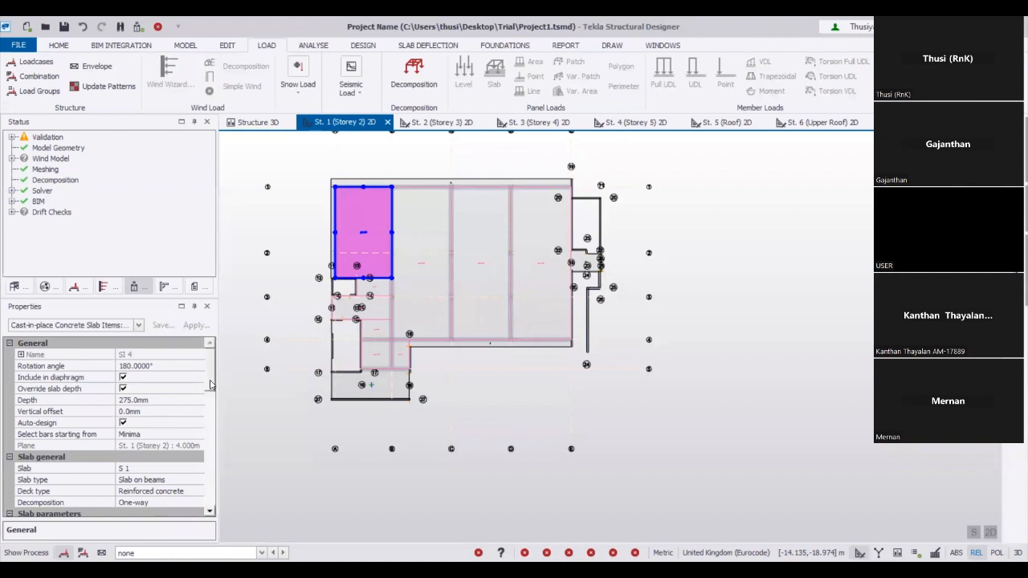
pyautogui.moveTo(212, 387); pyautogui.dragTo(202, 436)
pyautogui.scroll(-10, 202, 436)
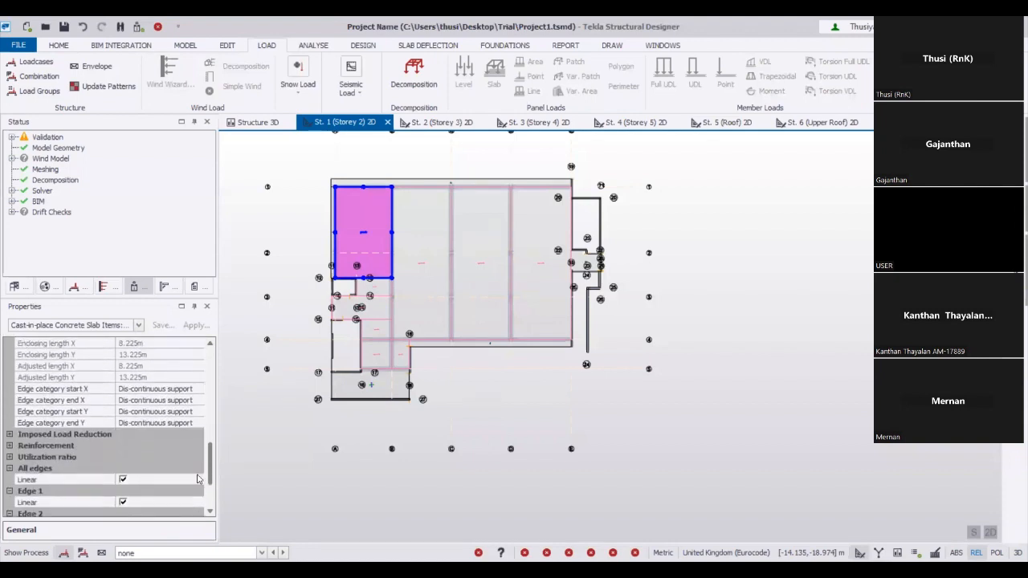
pyautogui.scroll(20, 187, 364)
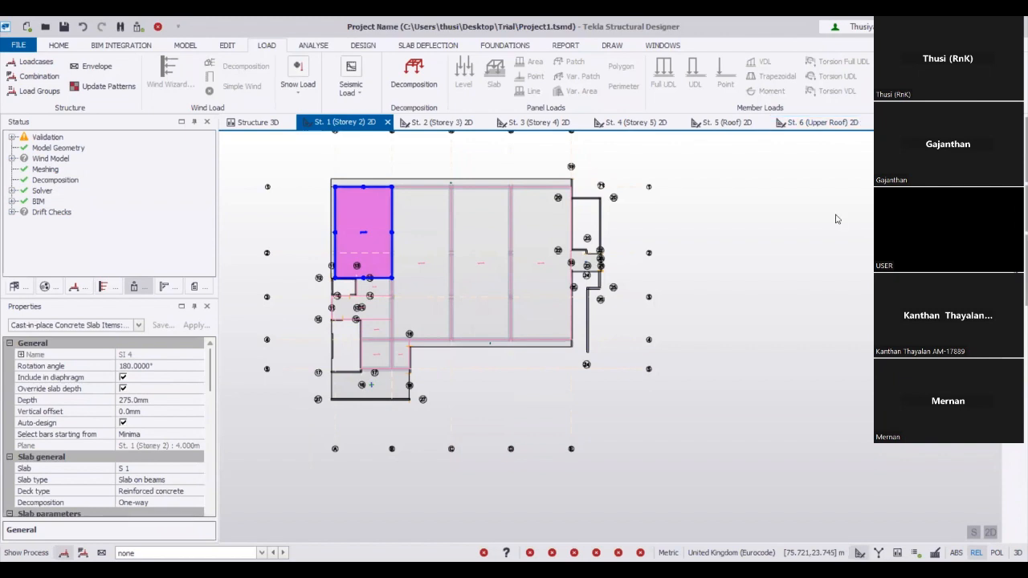
# Review the diaphragm loads with diaphragms that carry no loads included, and accept the table
pyautogui.click(915, 76)
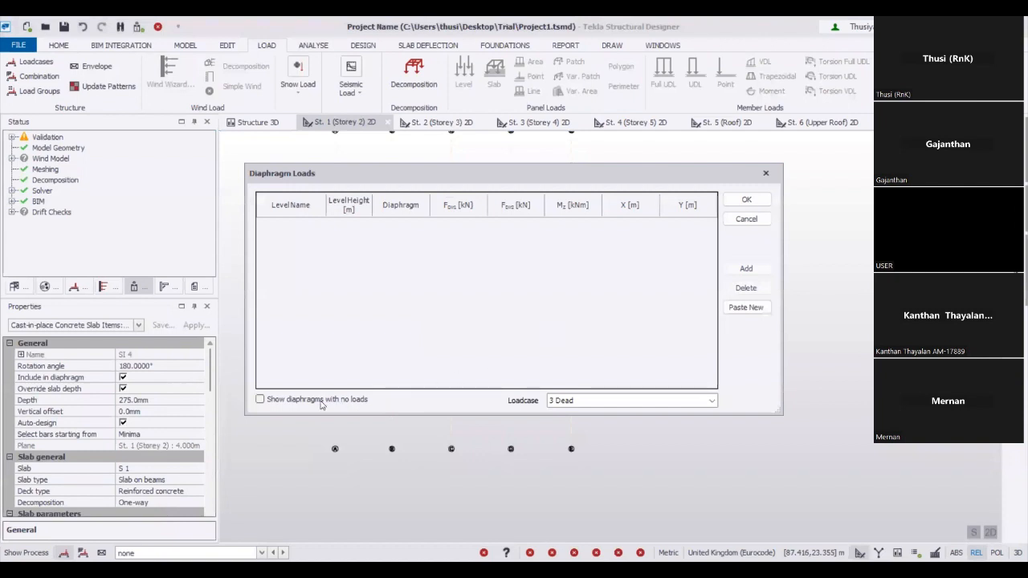
pyautogui.click(260, 399)
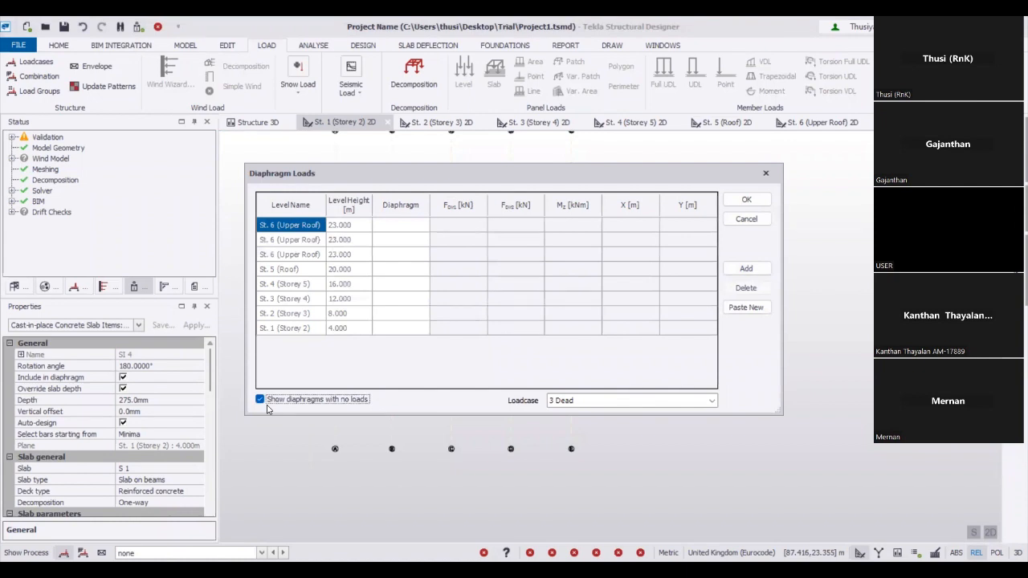
pyautogui.click(752, 202)
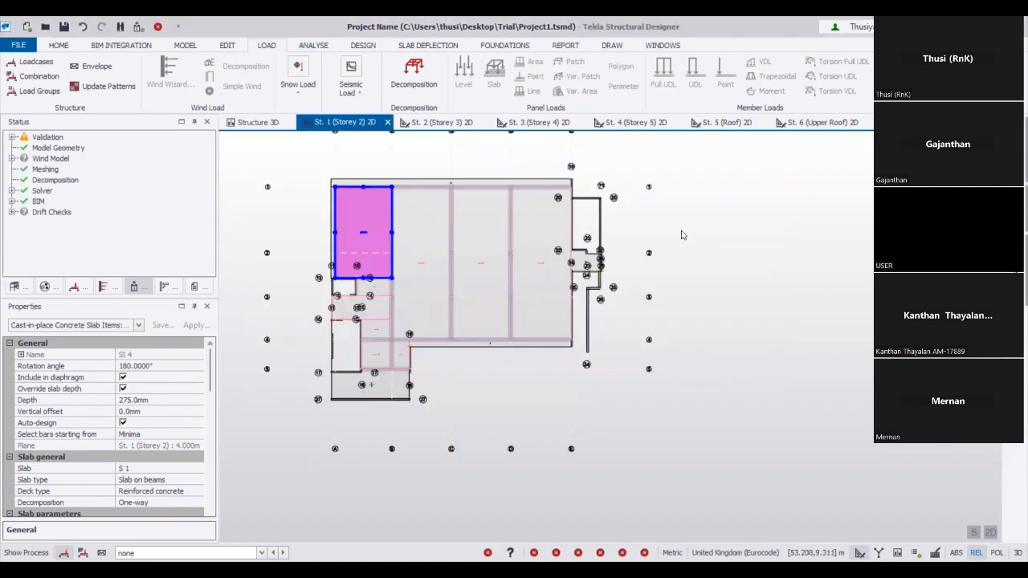
# Return to the 3D structure's loading view and keep 5 Imposed as the active loadcase
pyautogui.click(242, 125)
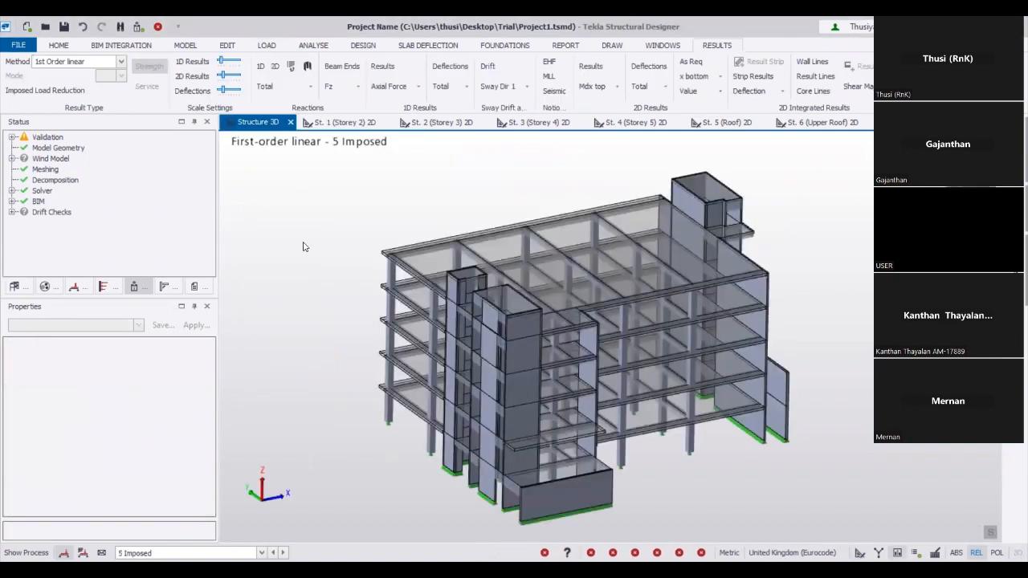
pyautogui.click(271, 46)
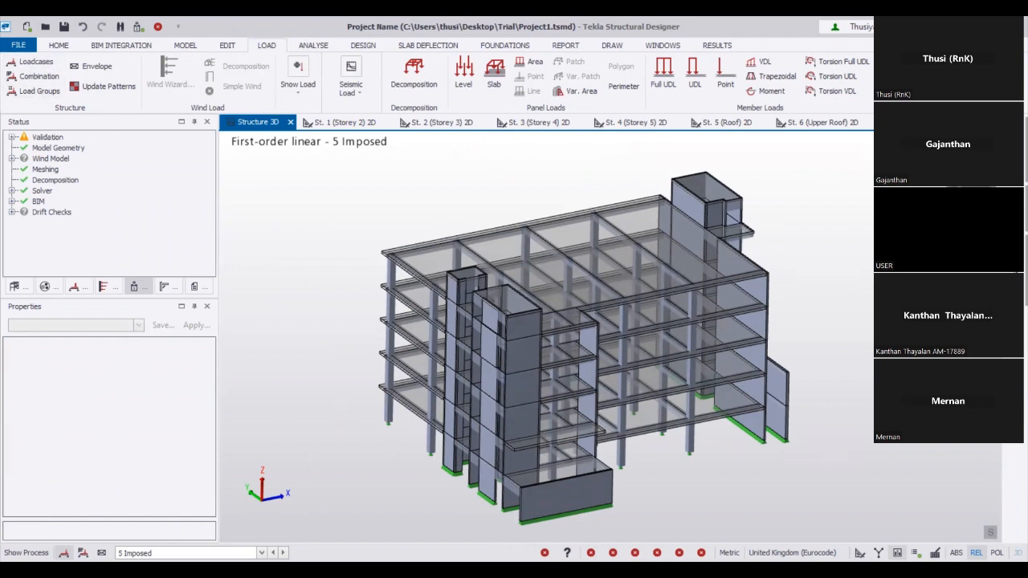
pyautogui.click(262, 553)
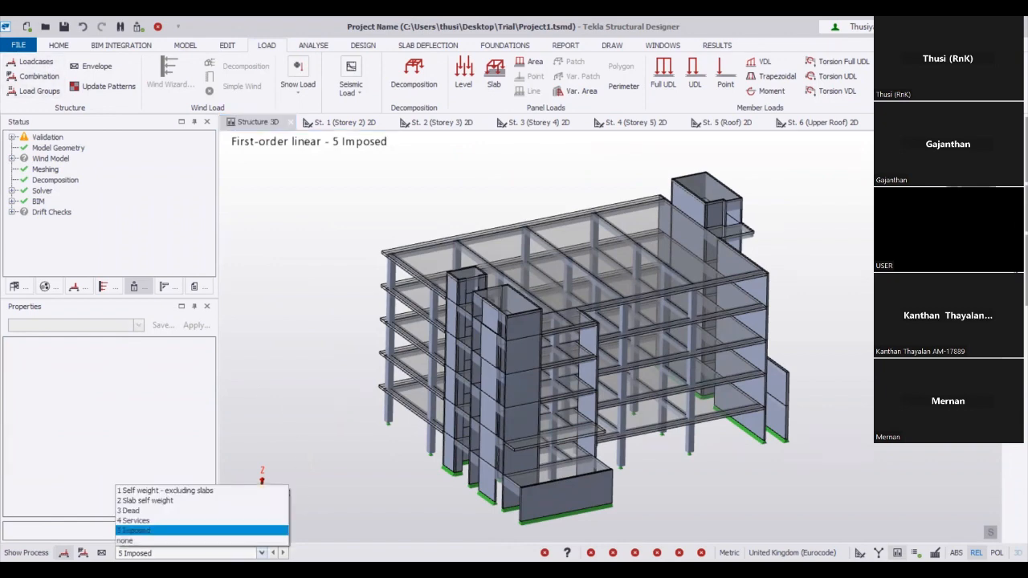
pyautogui.click(201, 531)
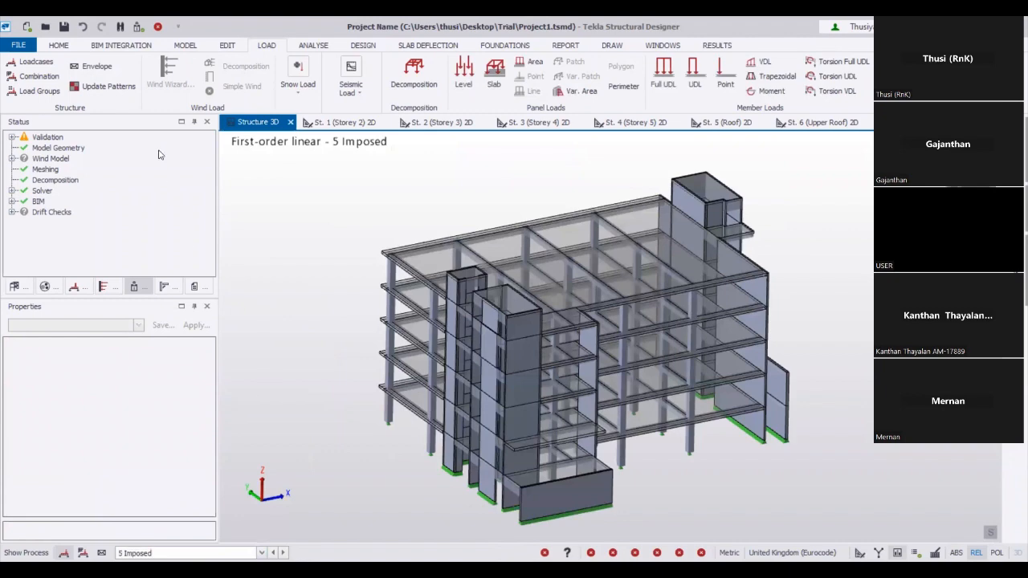
# Review the type and combination settings of the Wind-X and Wind-Y loadcases, and accept the loadcase list
pyautogui.click(36, 63)
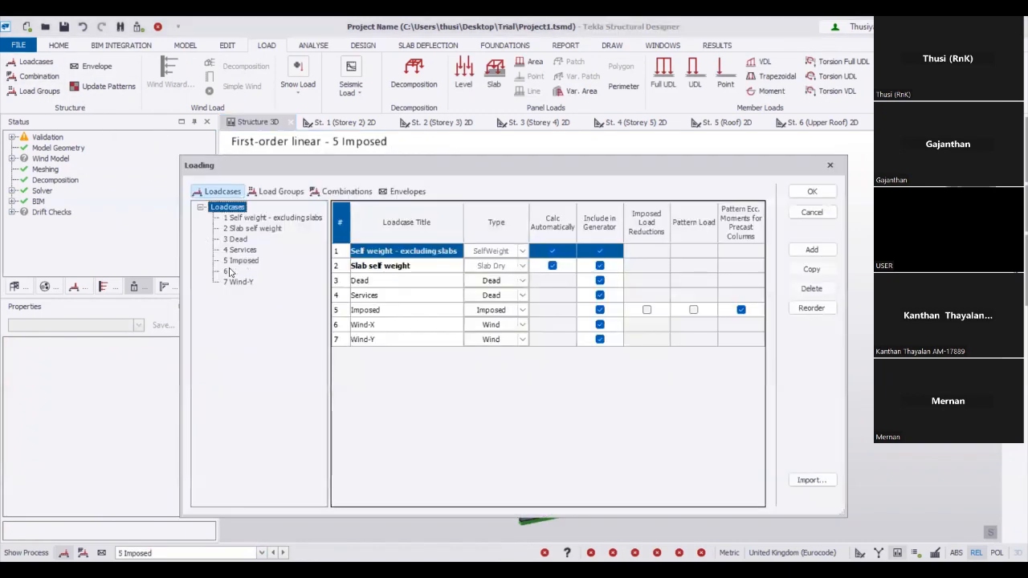
pyautogui.click(235, 272)
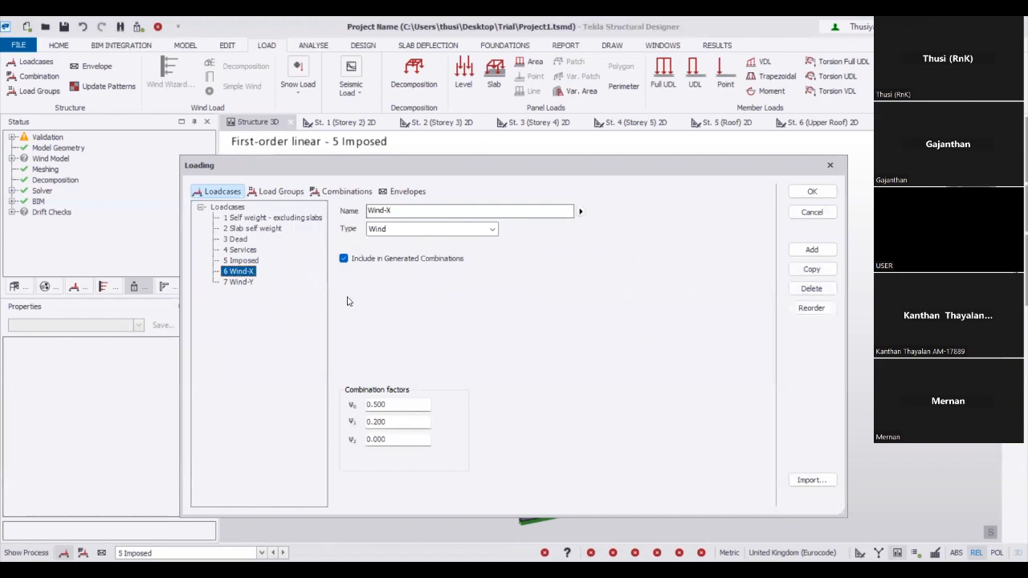
pyautogui.click(241, 283)
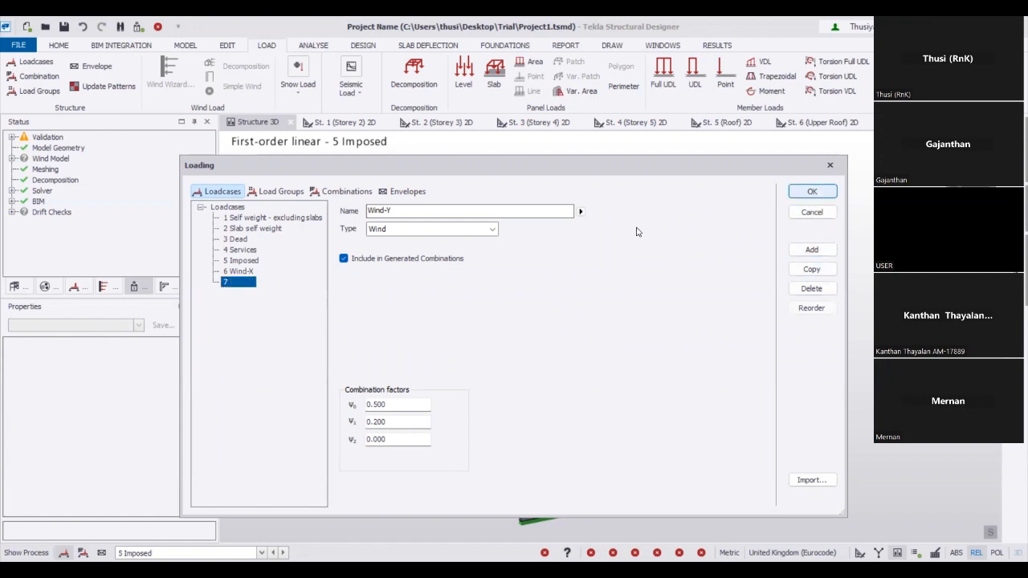
pyautogui.click(812, 191)
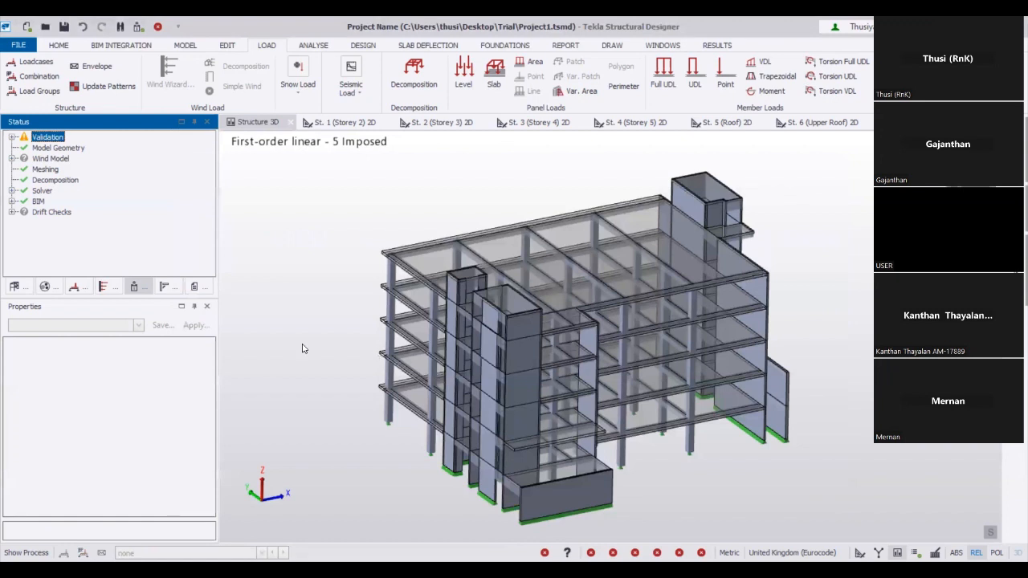
# Check the 3D view's selectable loadcases again for the wind cases, and close the program
pyautogui.click(261, 553)
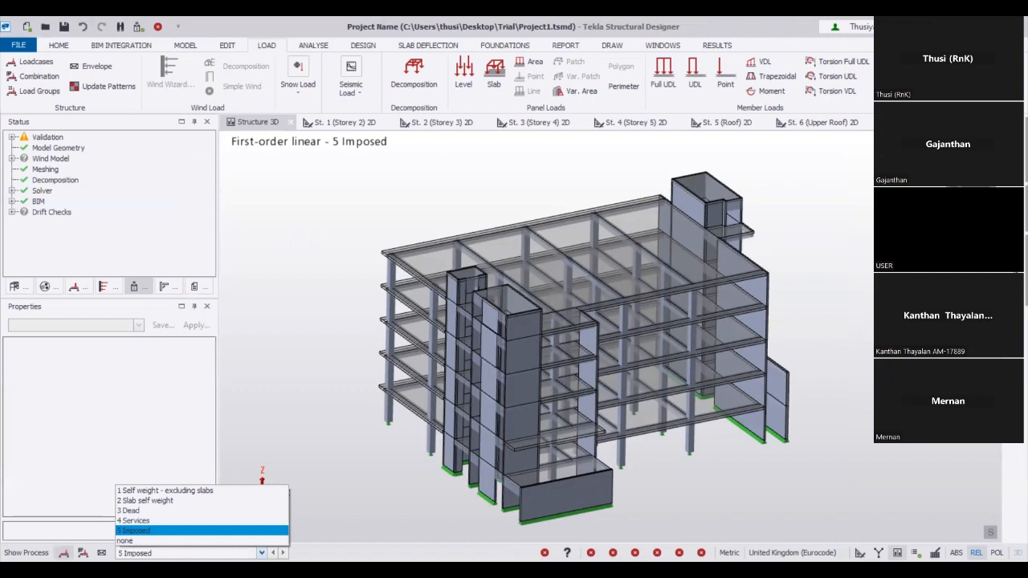
pyautogui.click(319, 381)
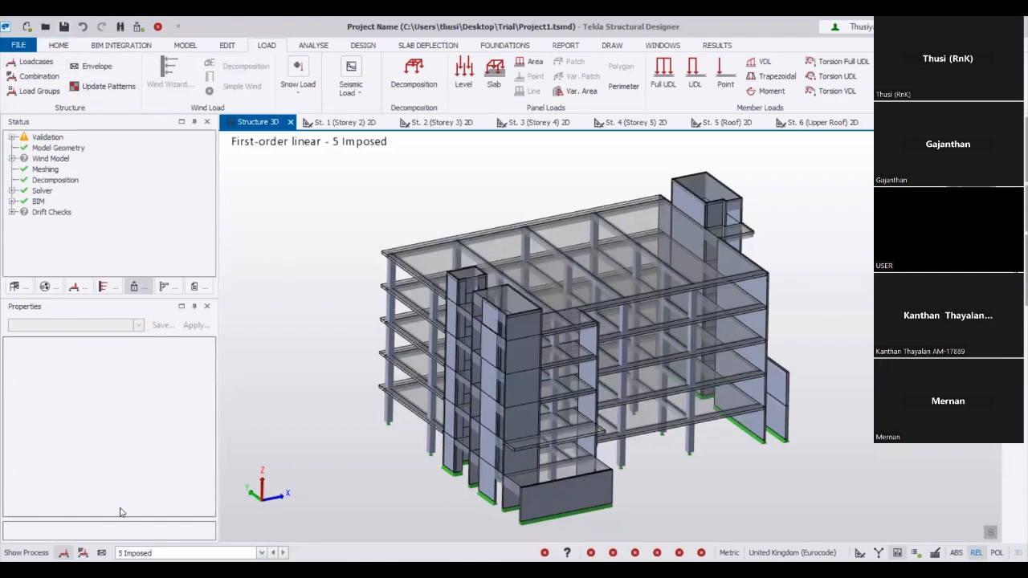
pyautogui.click(160, 552)
pyautogui.click(378, 324)
pyautogui.hotkey('alt', 'F4')
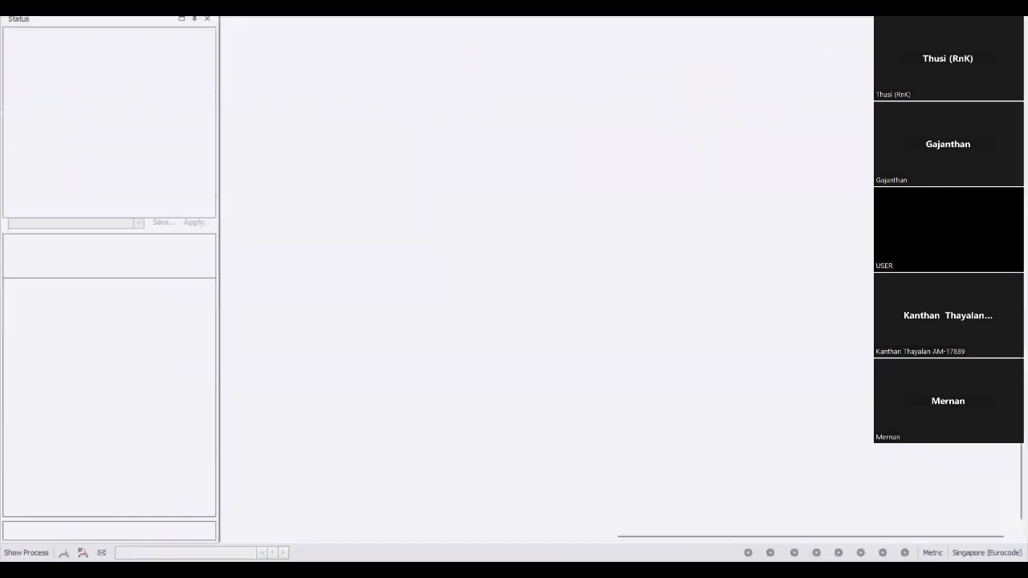
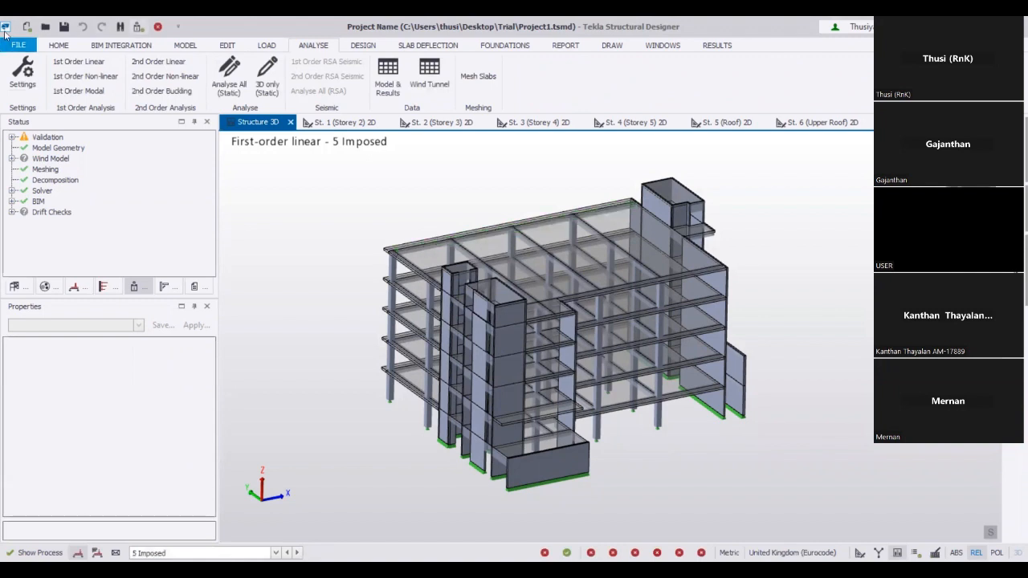
# Examine the model's general validation warnings about isolated walls and the validation status of each analysis type
pyautogui.click(11, 137)
pyautogui.click(24, 149)
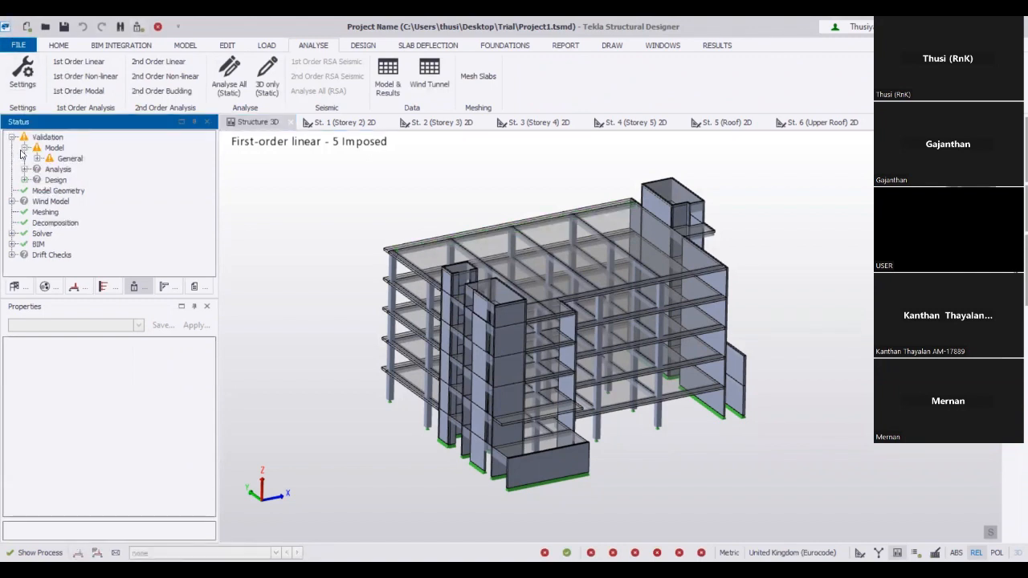
pyautogui.click(37, 159)
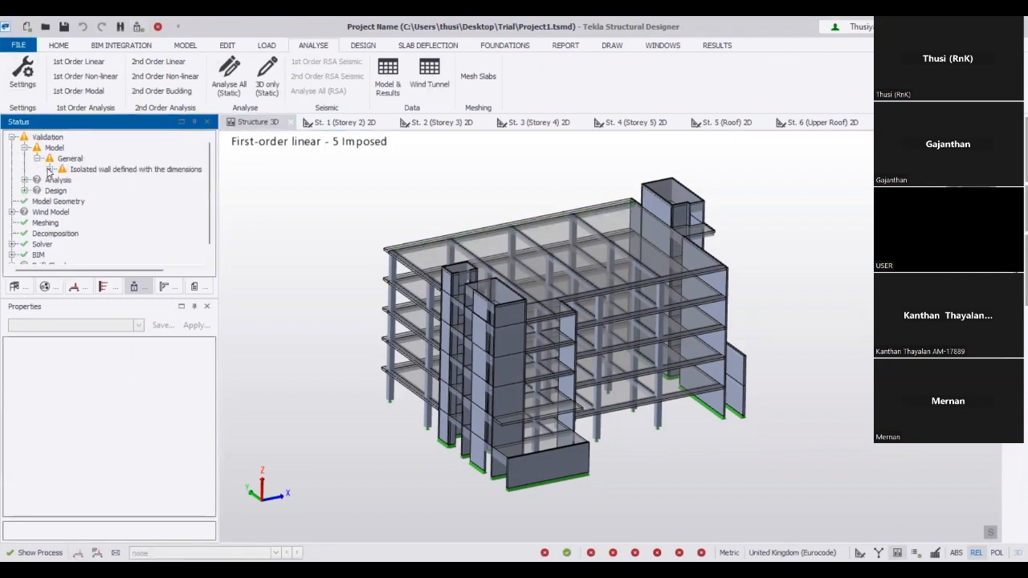
pyautogui.click(50, 170)
pyautogui.click(24, 148)
pyautogui.click(24, 158)
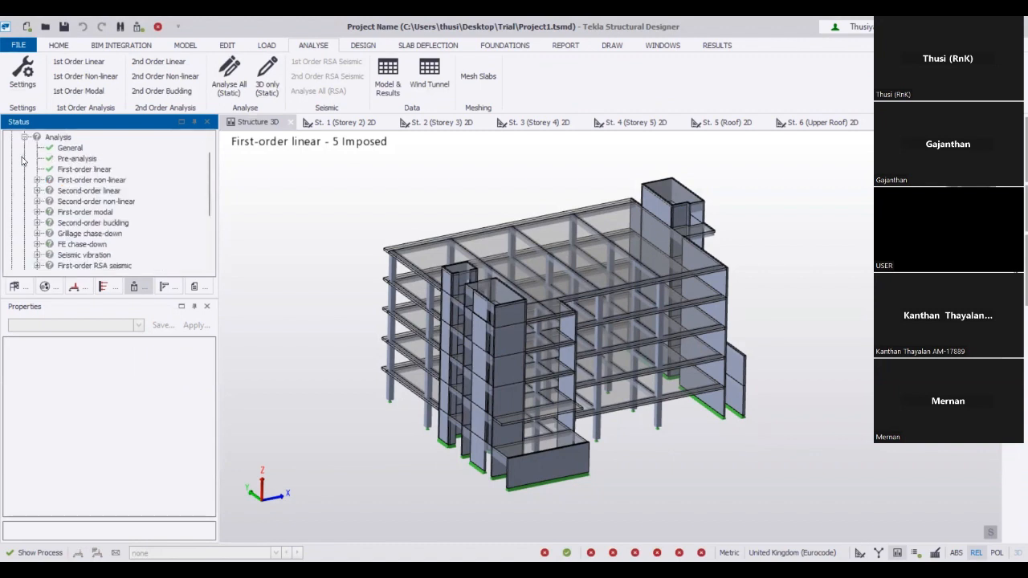
# Return to the 3D structure's loading view and make 6 Wind-X the active loadcase
pyautogui.click(24, 137)
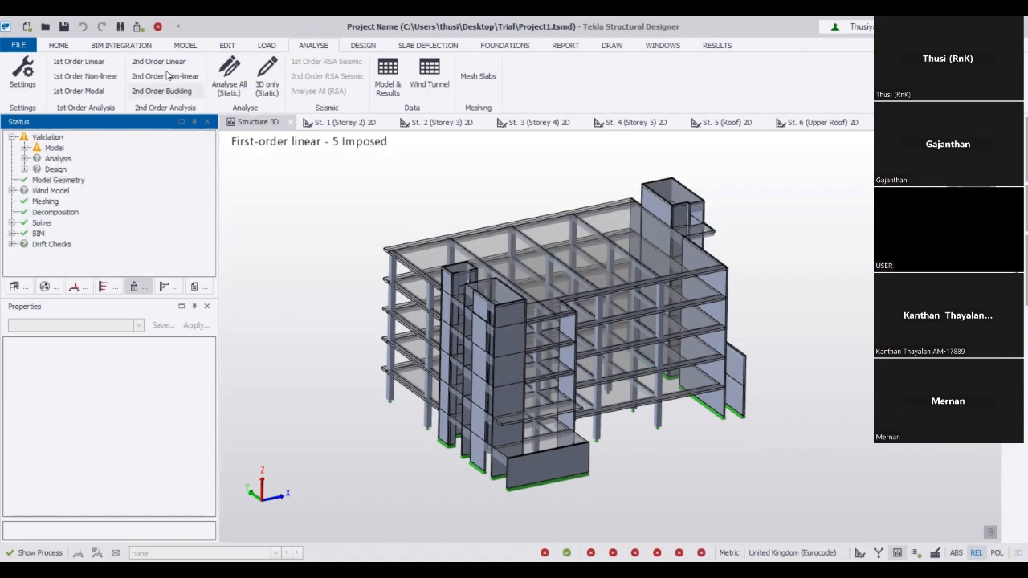
pyautogui.click(267, 46)
pyautogui.click(283, 239)
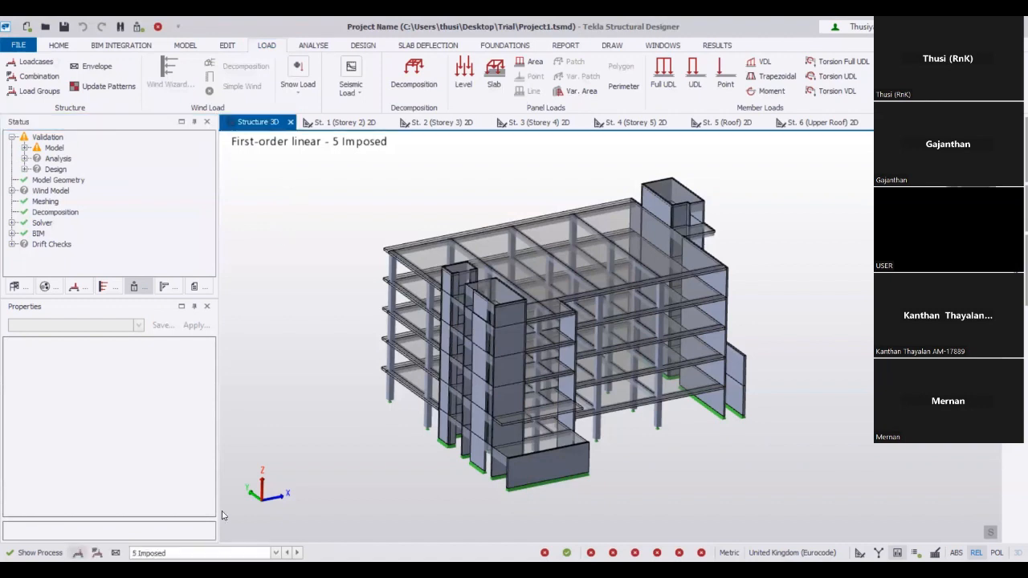
pyautogui.click(201, 552)
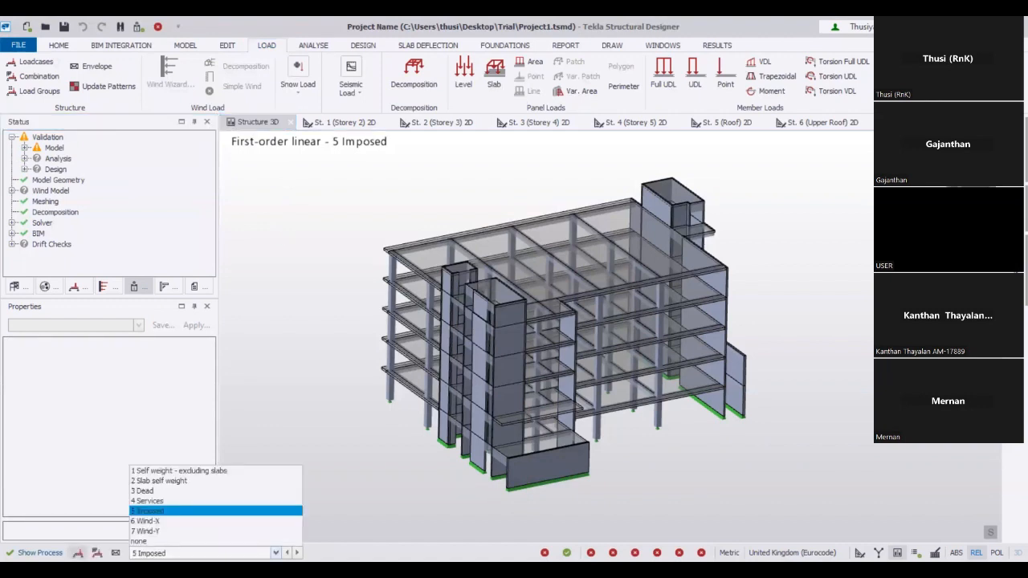
pyautogui.click(166, 523)
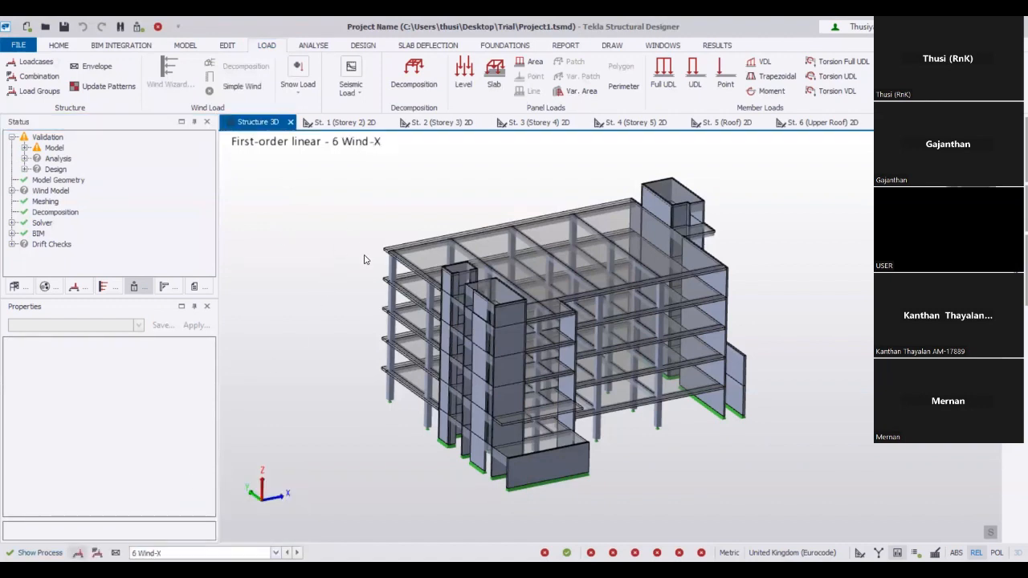
pyautogui.scroll(3, 353, 230)
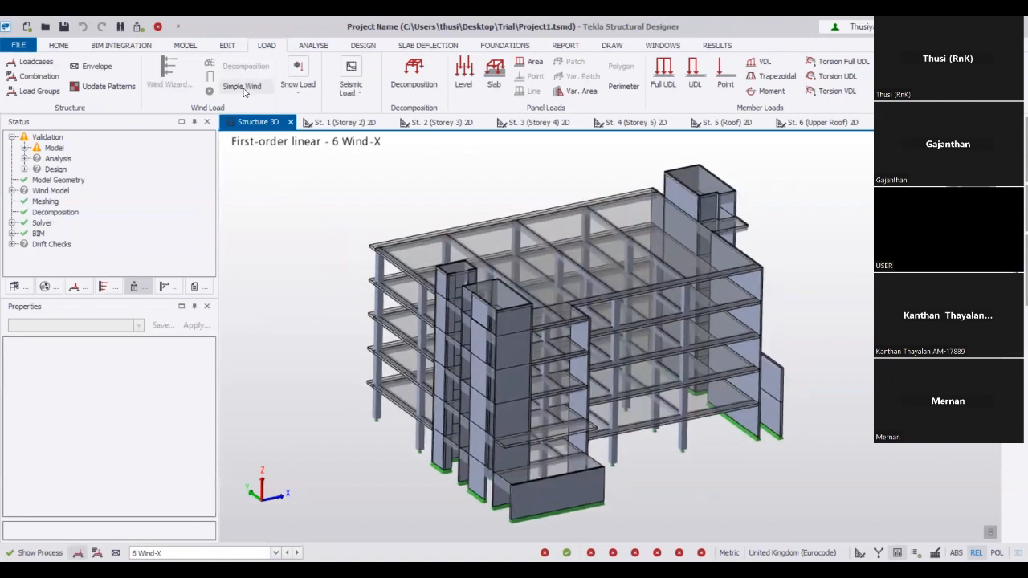
pyautogui.click(245, 88)
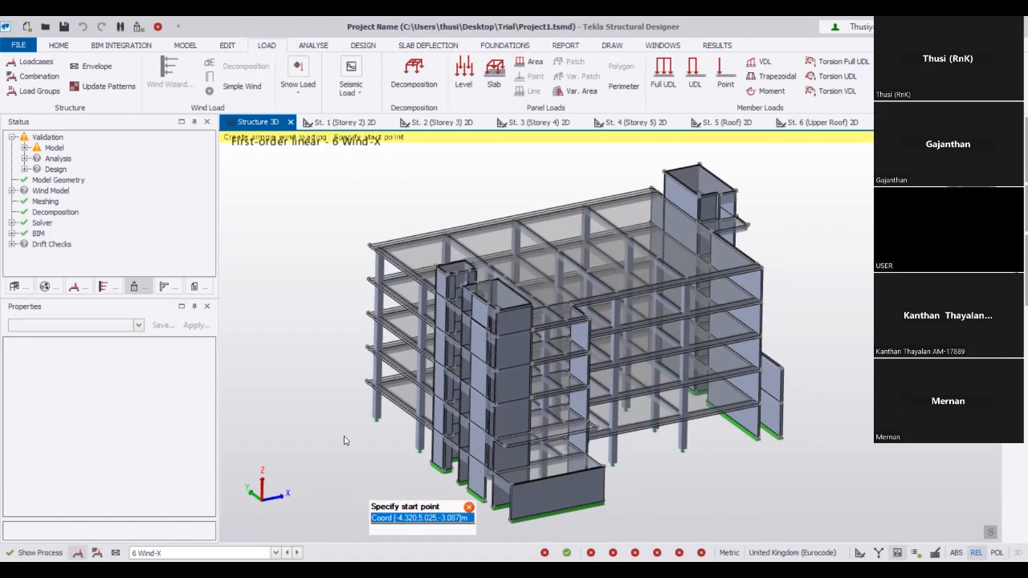
pyautogui.click(511, 523)
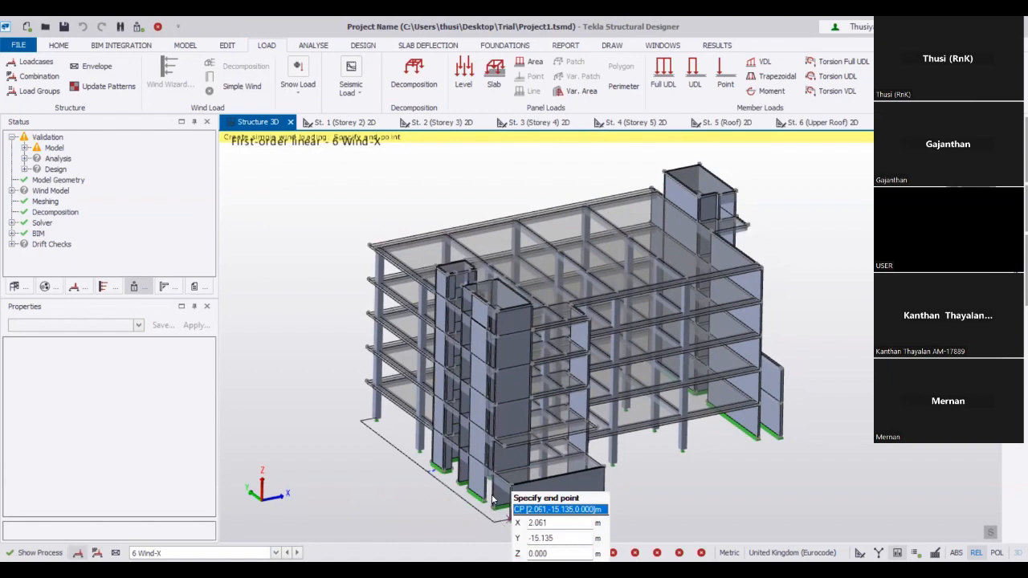
pyautogui.click(492, 500)
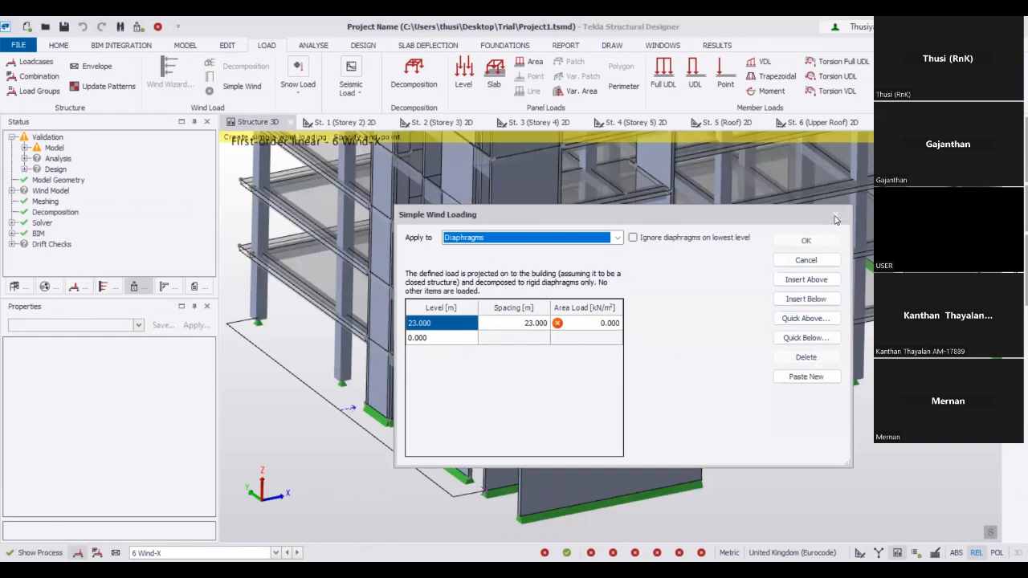
pyautogui.press('Escape')
# Check the construction level heights, and start a simple wind load along the building's Y-direction side with three level rows inserted below 23 m
pyautogui.click(185, 45)
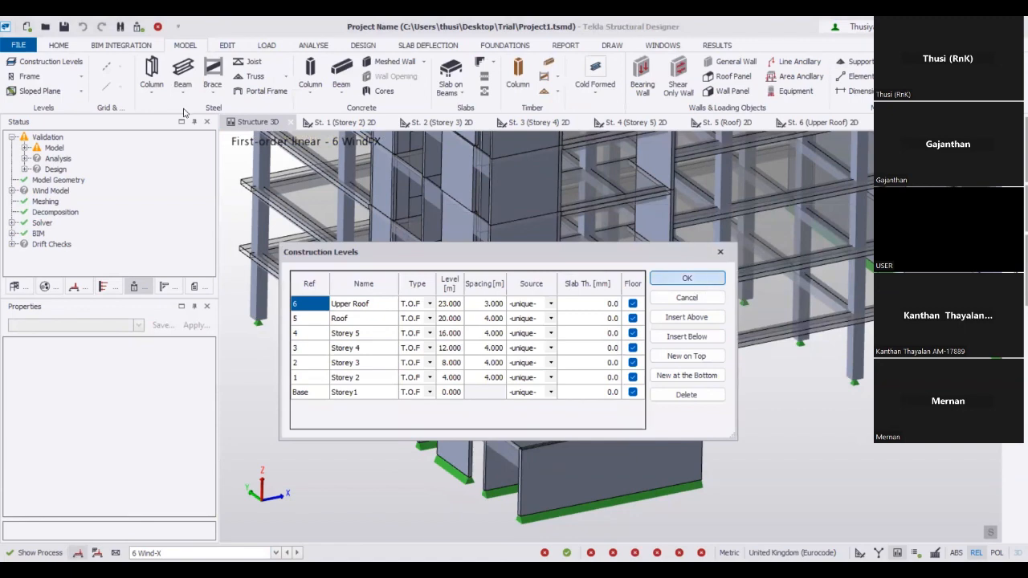
pyautogui.click(687, 279)
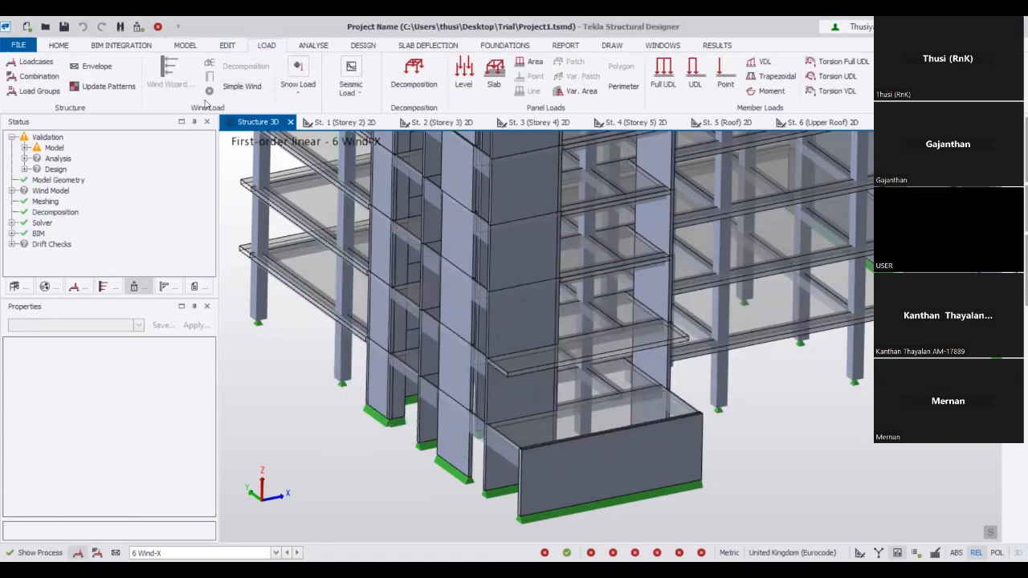
pyautogui.click(250, 82)
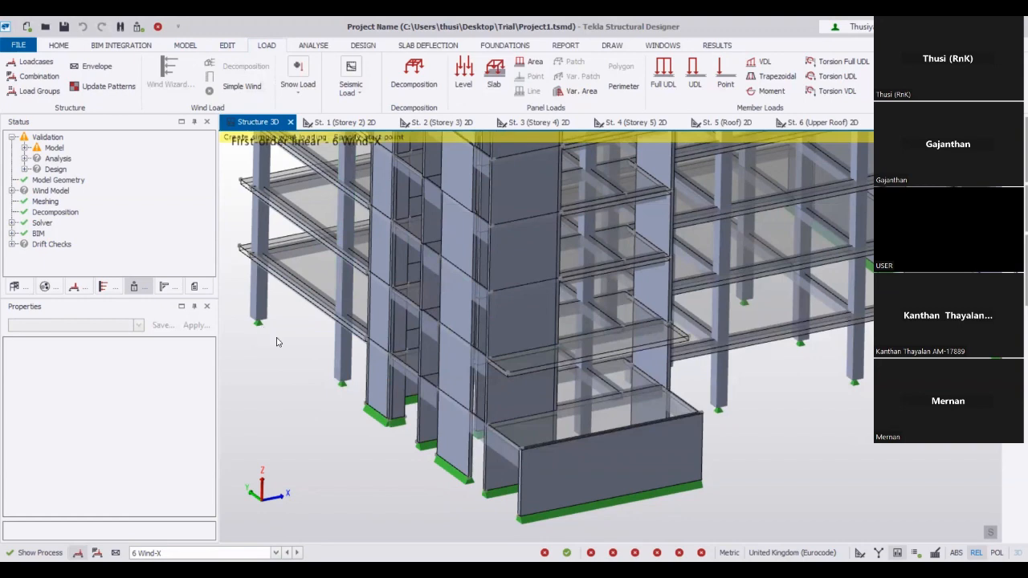
pyautogui.click(485, 395)
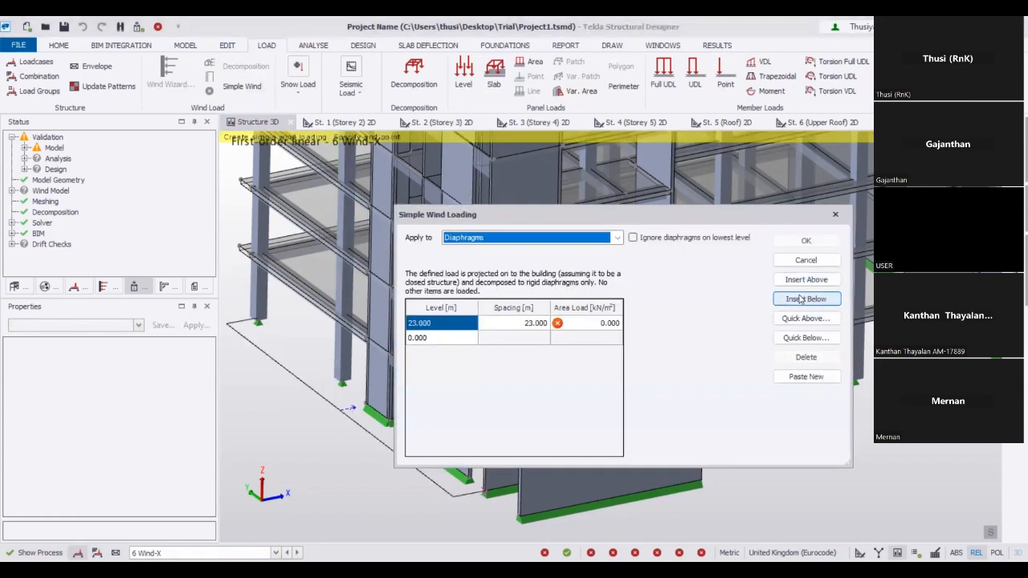
pyautogui.click(801, 299)
pyautogui.click(801, 299)
pyautogui.click(801, 298)
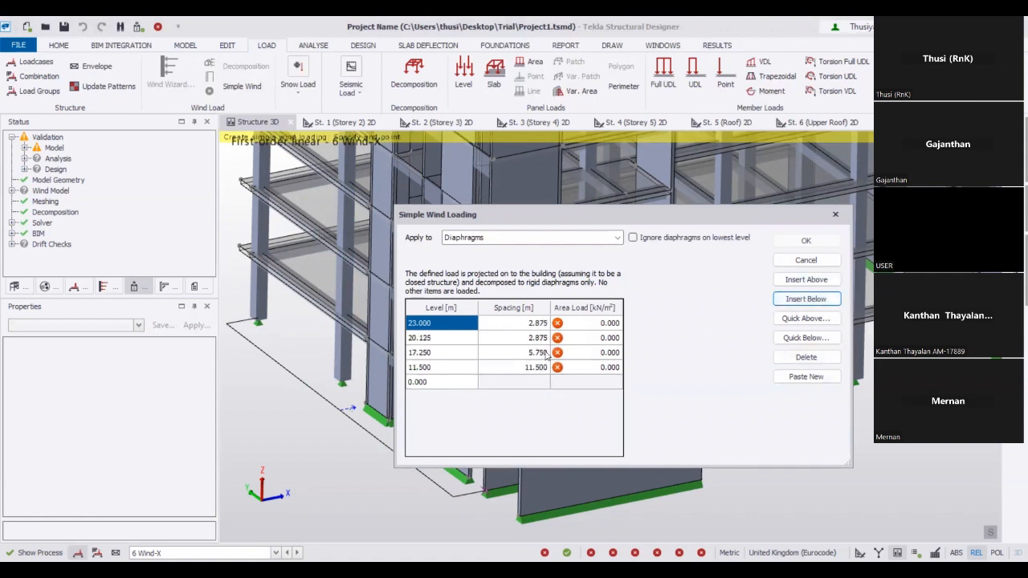
# Set the three inserted wind load levels to 20, 16 and 12 m
pyautogui.click(445, 340)
pyautogui.write('20')
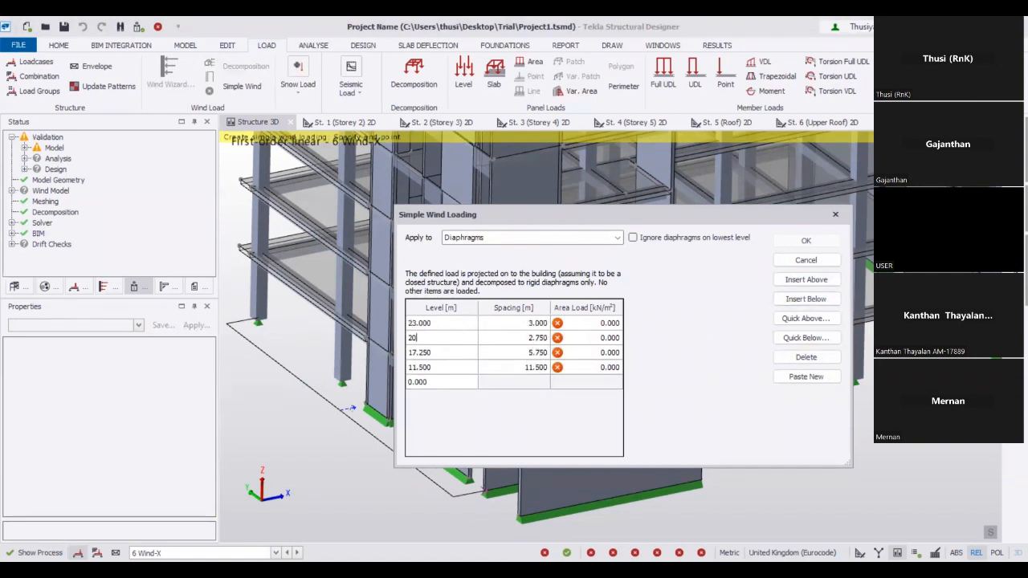
pyautogui.click(452, 354)
pyautogui.write('16')
pyautogui.click(447, 367)
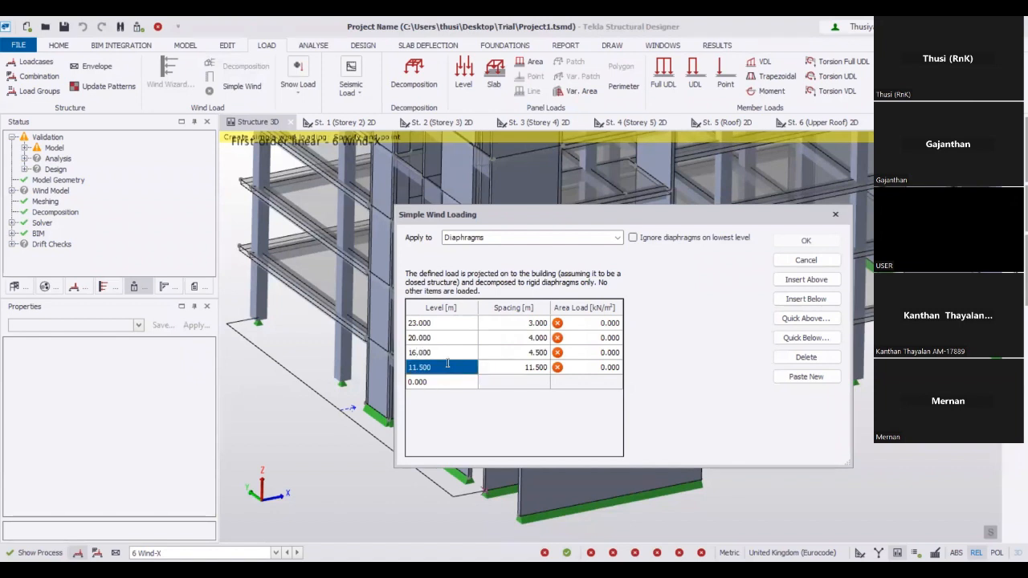
pyautogui.write('12')
# Insert one more wind load level below 16 m, and set the two lowest levels above the base to 12 and 8 m
pyautogui.click(805, 279)
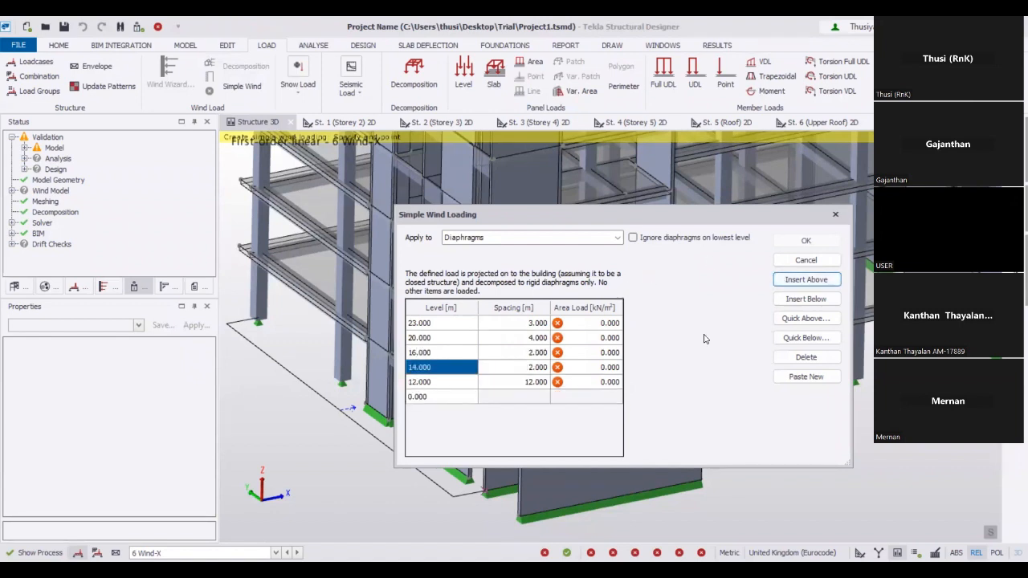
pyautogui.click(456, 372)
pyautogui.click(456, 374)
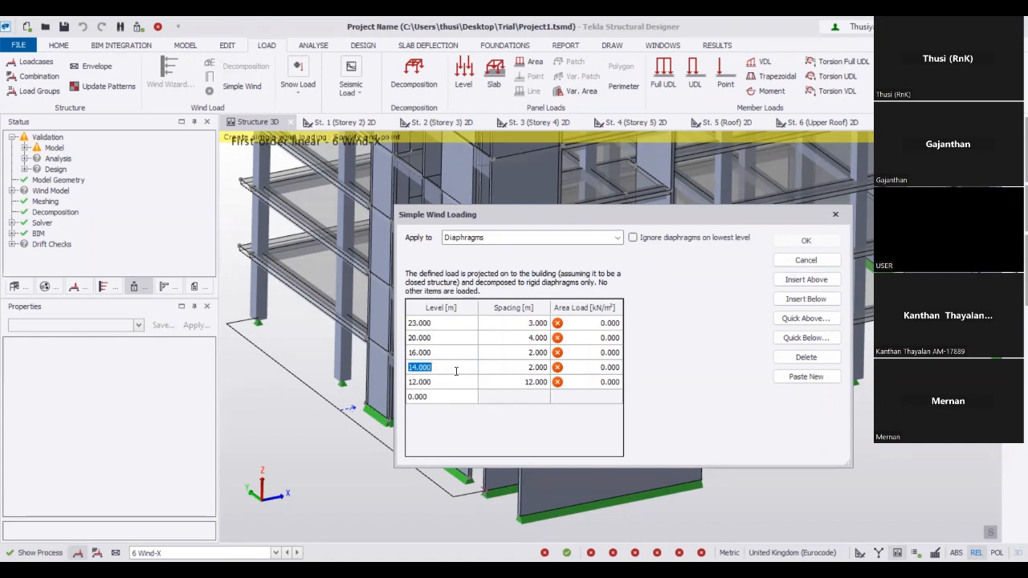
pyautogui.write('12')
pyautogui.click(438, 382)
pyautogui.write('8')
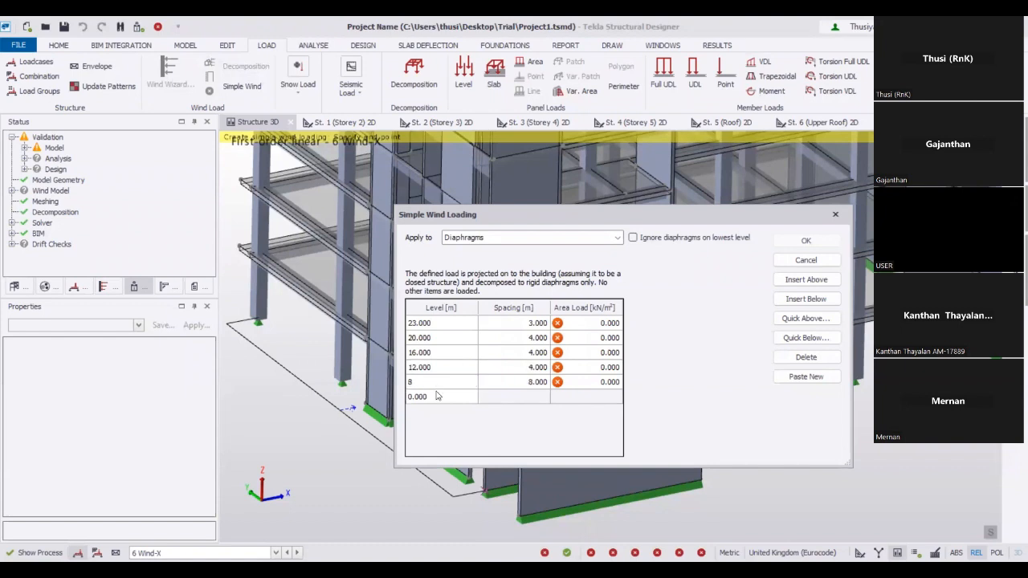
# Insert a 4 m wind load level below the 8 m one and keep the base level at 0 m
pyautogui.click(437, 396)
pyautogui.click(806, 299)
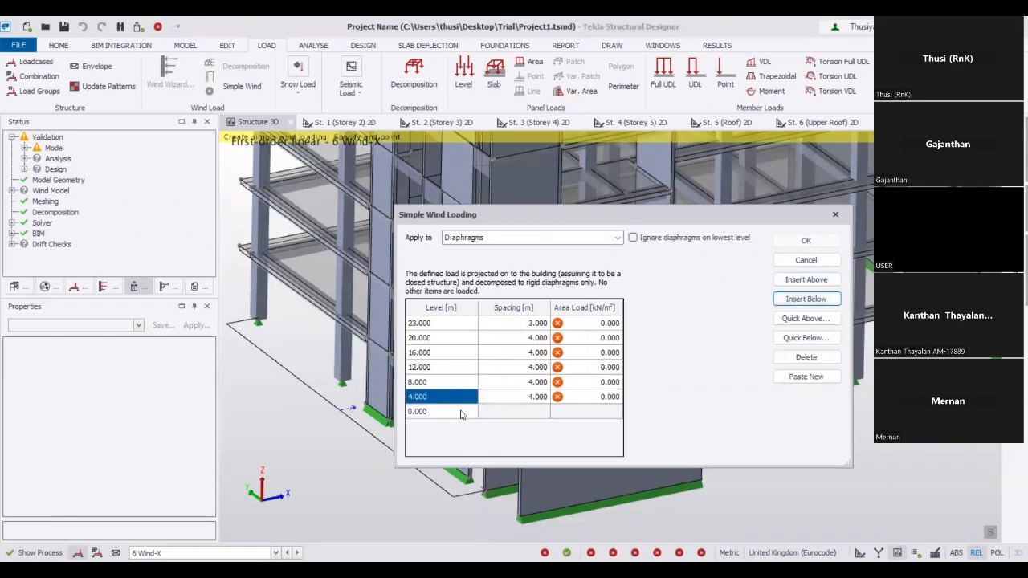
pyautogui.click(445, 411)
pyautogui.press('F2')
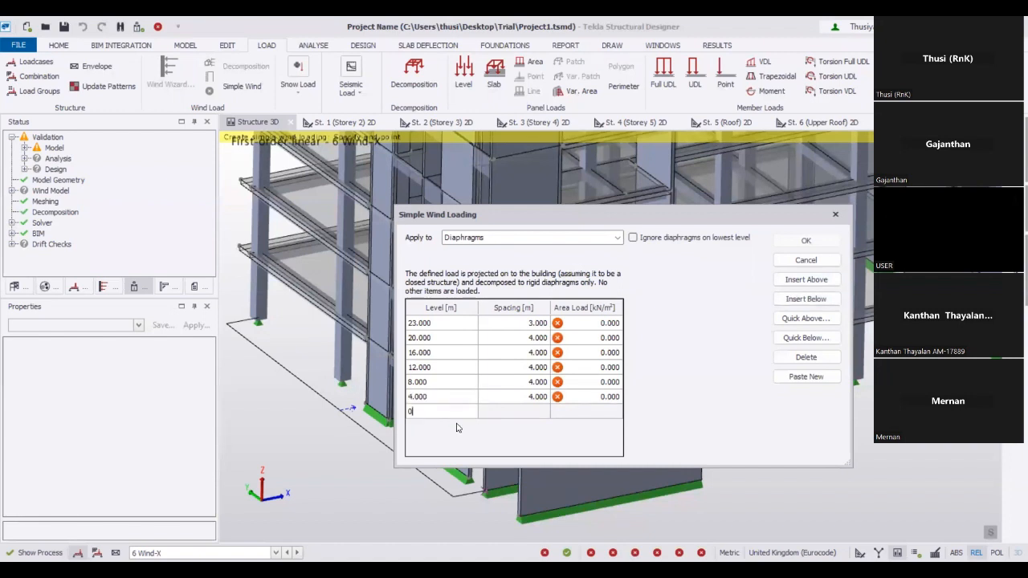
pyautogui.hotkey('ctrl', 'a')
pyautogui.press('Tab')
# Set the area load to 0.75 kN/m² for all six wind load levels from 23 m down to 4 m
pyautogui.write('0.75')
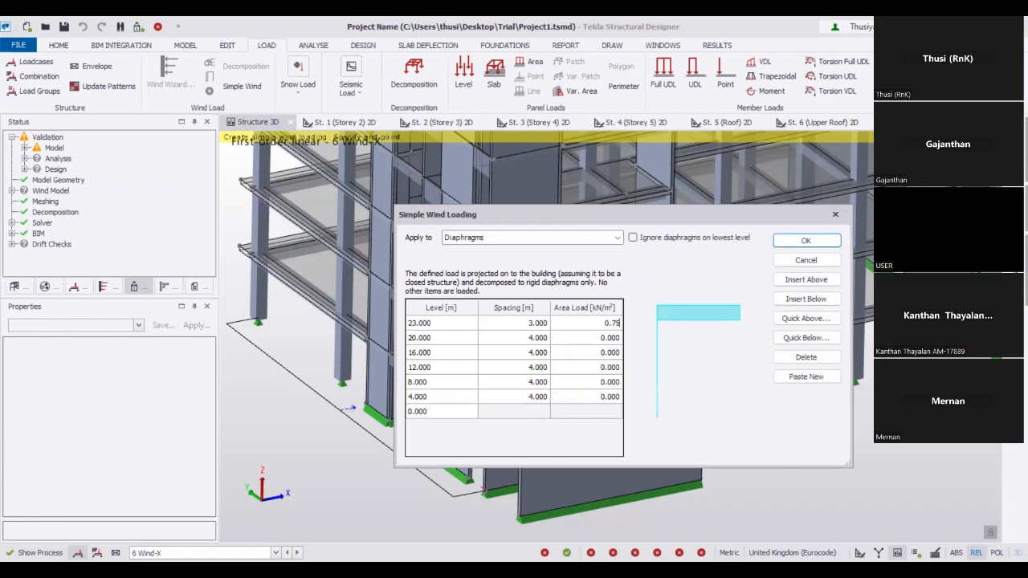
pyautogui.click(605, 338)
pyautogui.write('0.75')
pyautogui.click(581, 353)
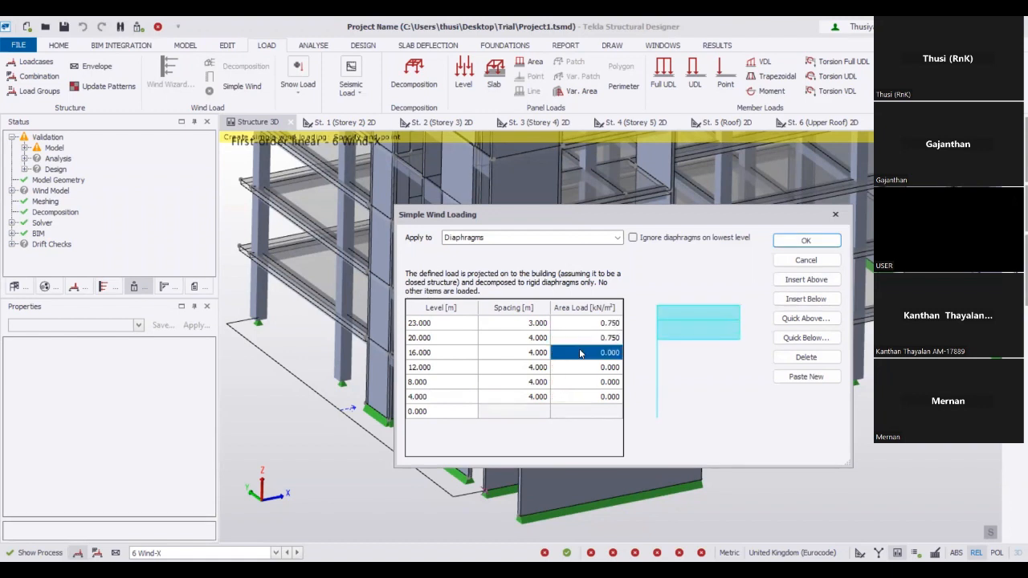
pyautogui.write('0.75')
pyautogui.click(580, 367)
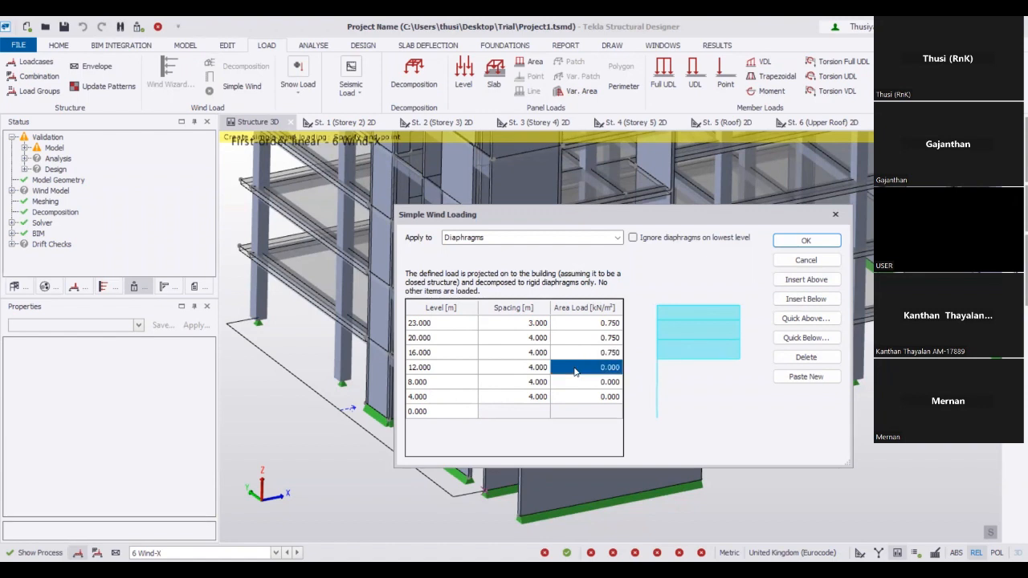
pyautogui.write('0.75')
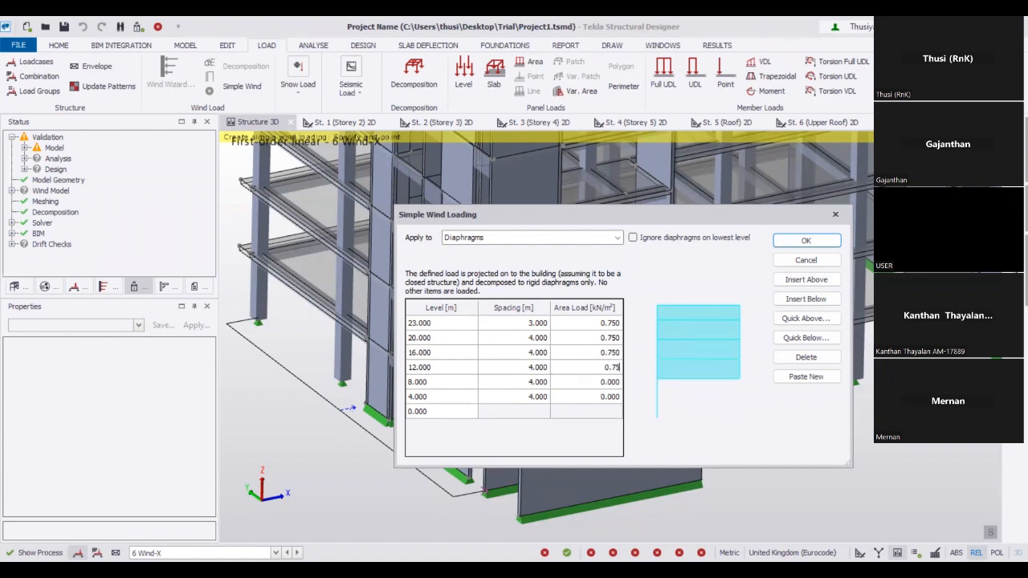
pyautogui.click(589, 382)
pyautogui.write('0.75')
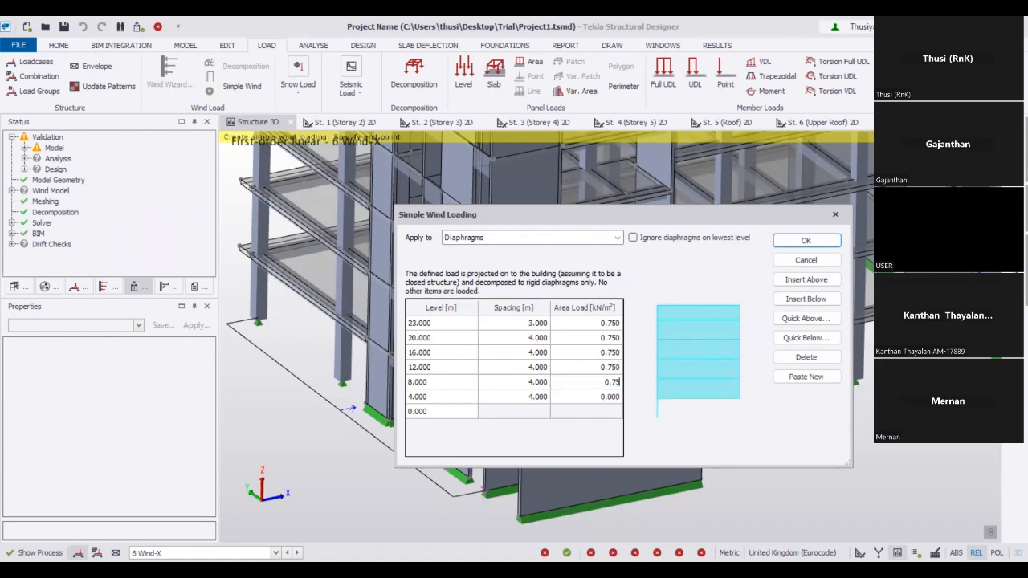
pyautogui.click(589, 393)
pyautogui.write('0.75')
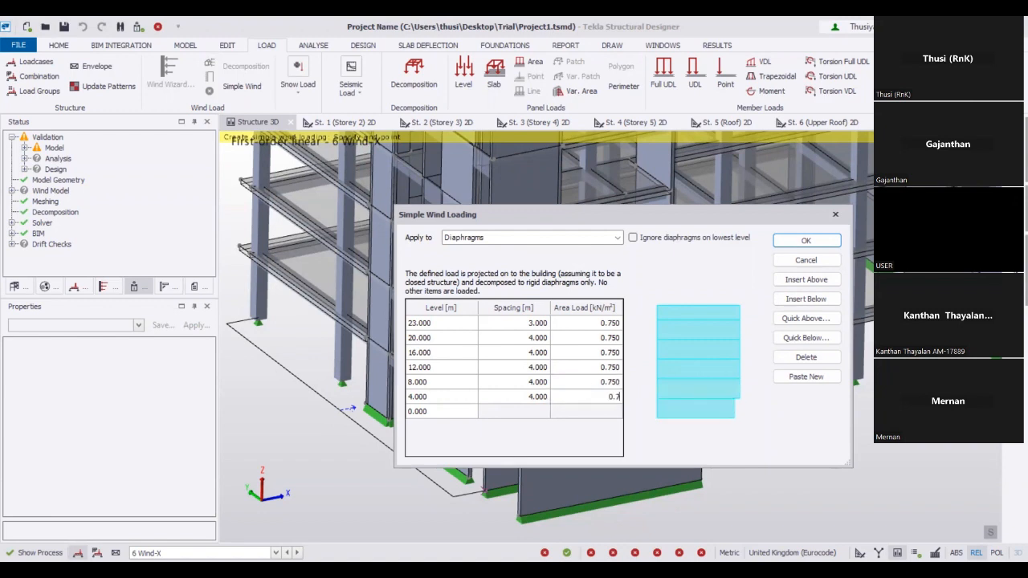
pyautogui.click(582, 381)
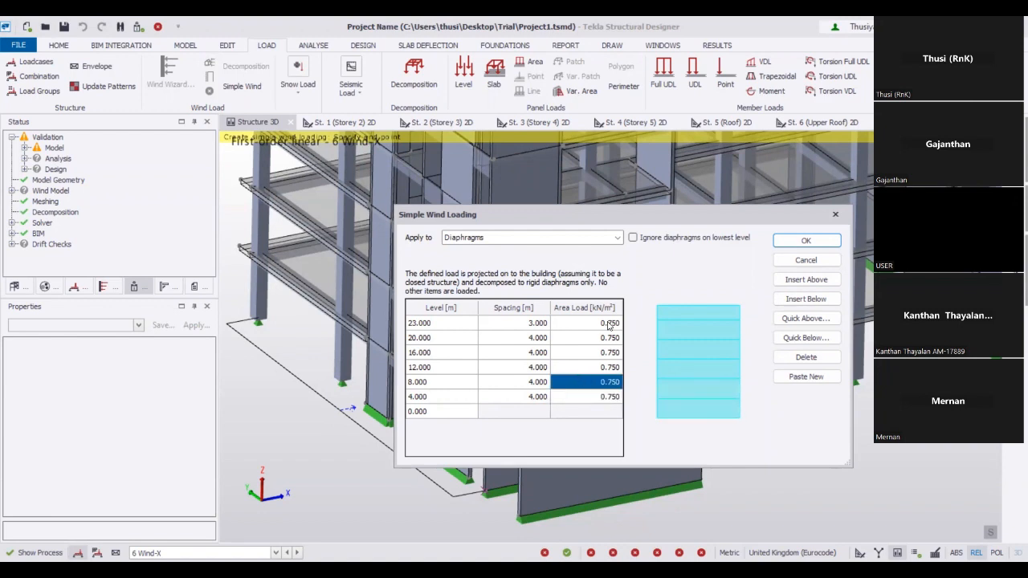
# Keep the simple wind load applied to Diaphragms and accept it for Wind-X
pyautogui.click(617, 238)
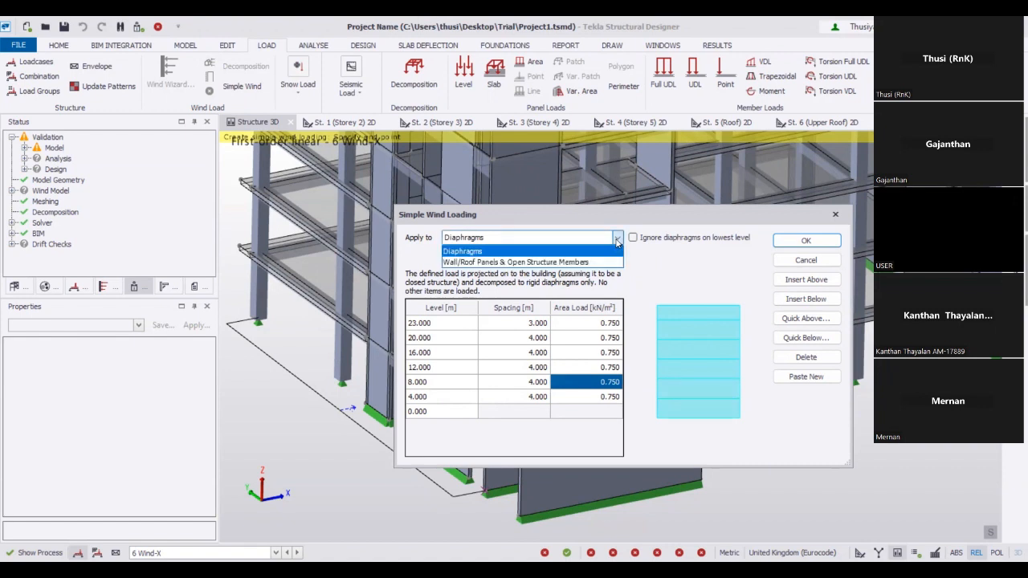
pyautogui.click(792, 241)
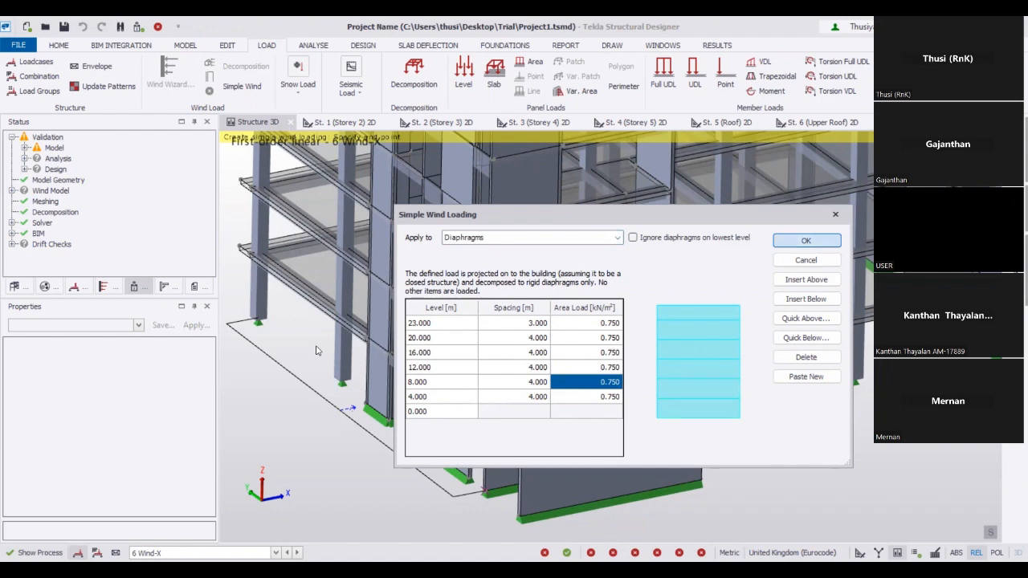
pyautogui.press('Return')
# Make 7 Wind-Y the active loadcase and place a simple wind load line along the building's X-direction side
pyautogui.click(275, 553)
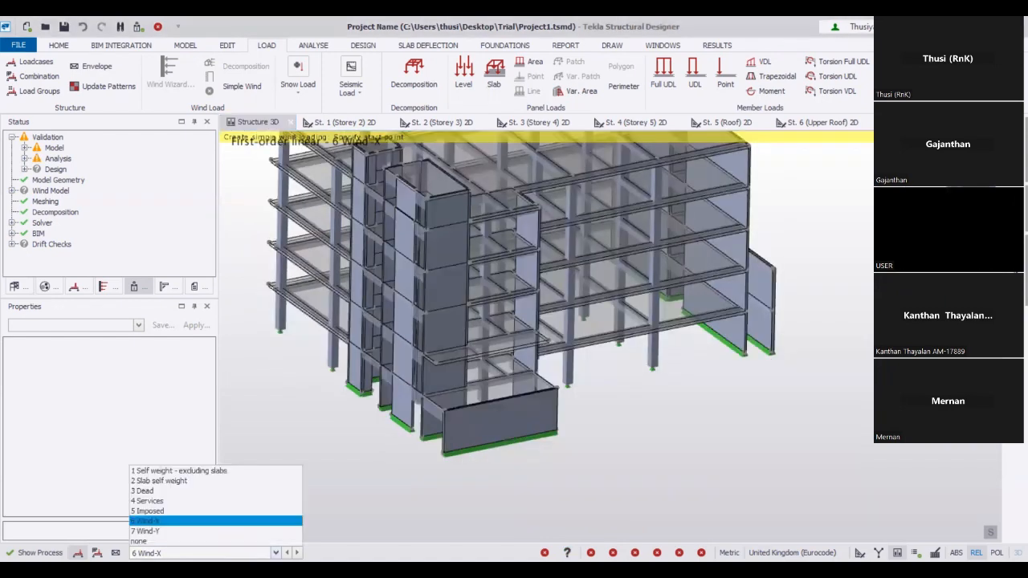
pyautogui.click(228, 522)
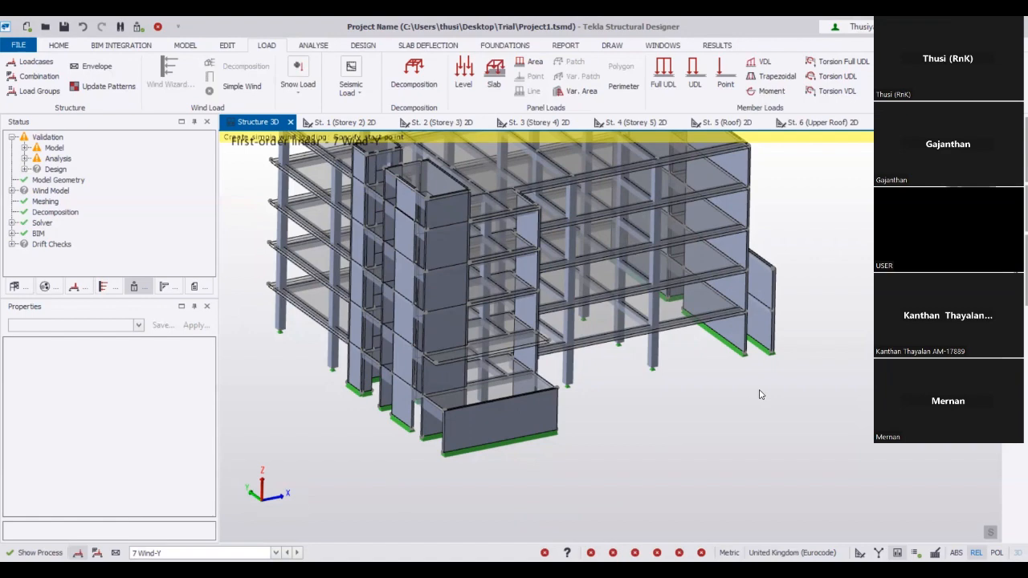
pyautogui.click(585, 345)
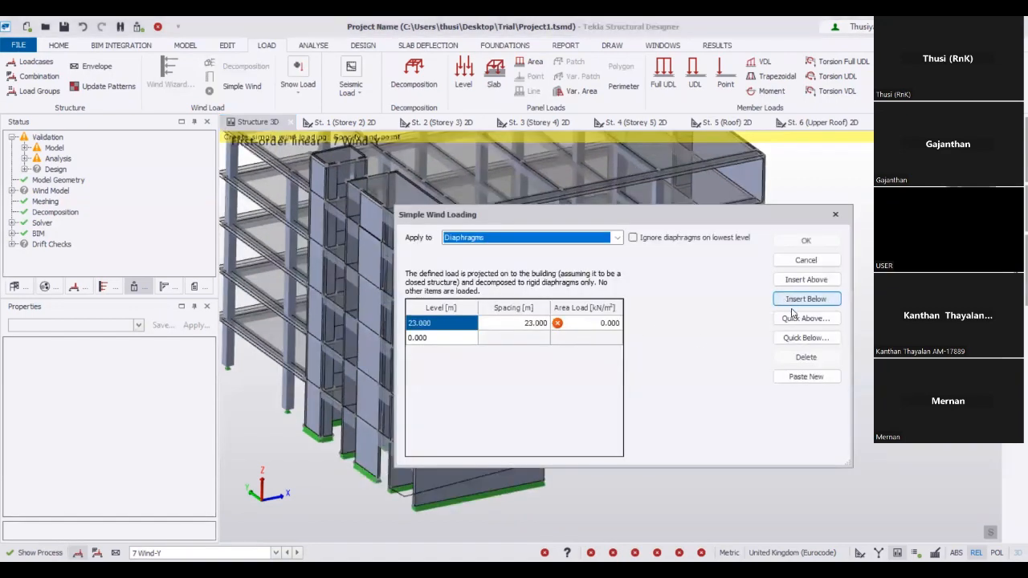
# Insert five level rows below 23 m in the Wind-Y simple wind load table
pyautogui.click(797, 302)
pyautogui.click(798, 302)
pyautogui.click(798, 302)
pyautogui.click(798, 302)
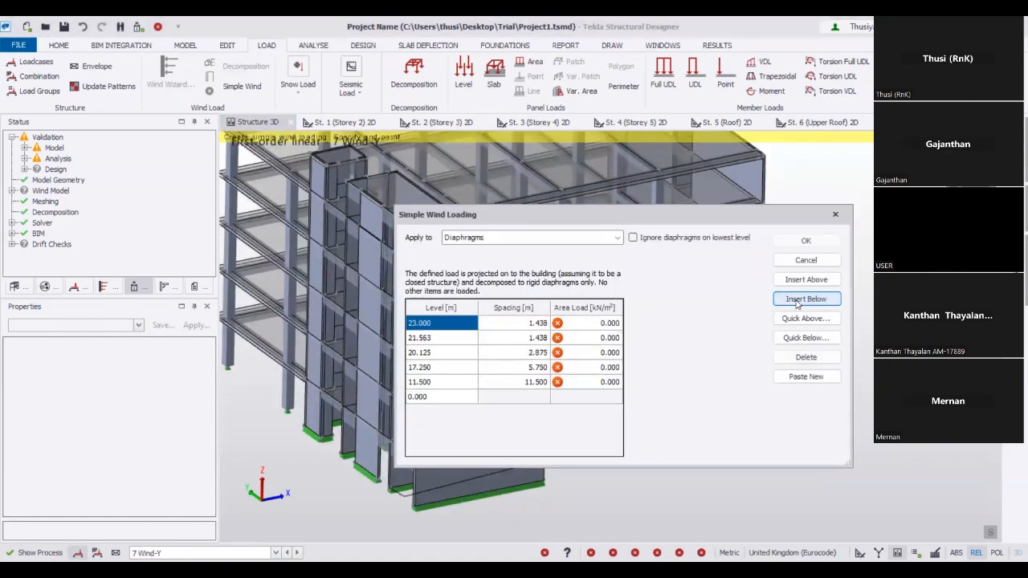
pyautogui.click(797, 302)
# Set the Wind-Y simple wind load levels below 23 m to 20, 16, 12, 8 and 4 m
pyautogui.click(449, 349)
pyautogui.click(447, 343)
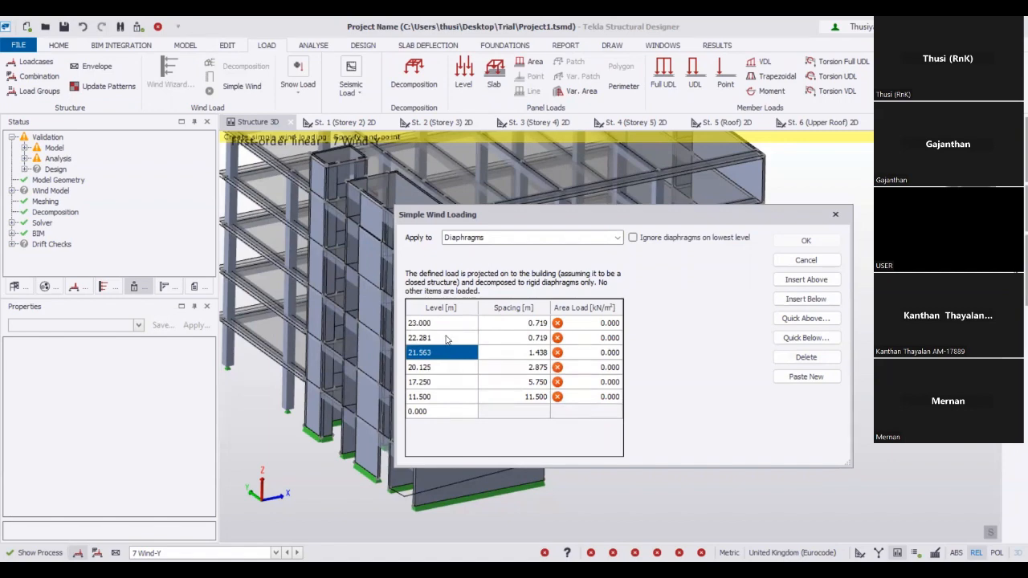
pyautogui.write('20')
pyautogui.press('Return')
pyautogui.write('16')
pyautogui.click(447, 369)
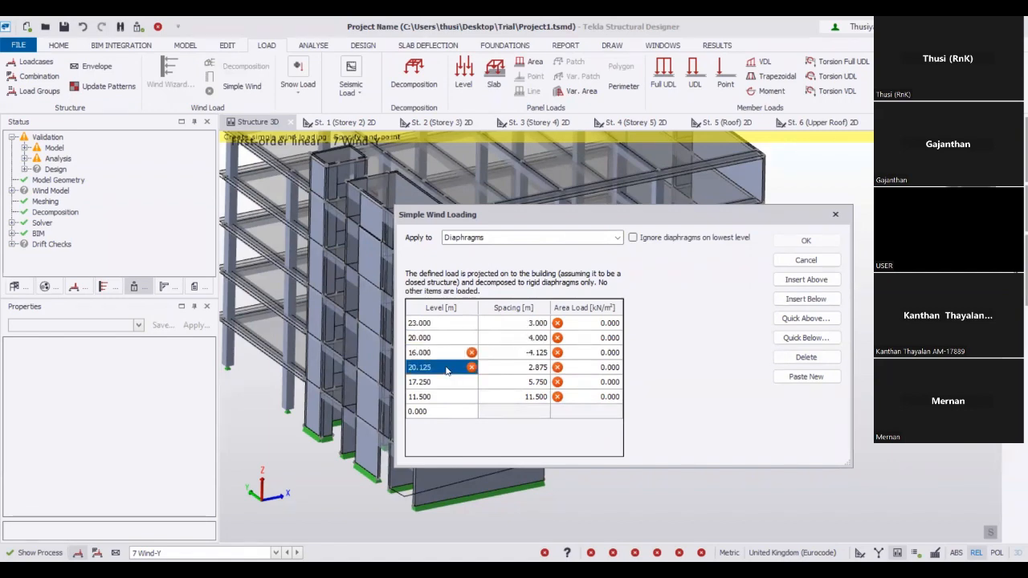
pyautogui.write('12')
pyautogui.click(444, 383)
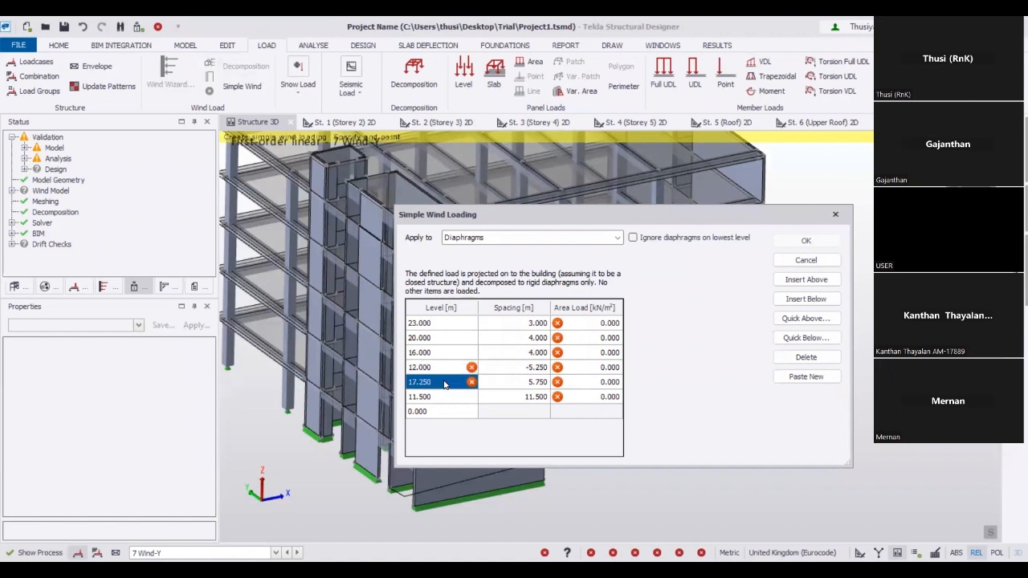
pyautogui.write('8')
pyautogui.click(444, 397)
pyautogui.write('4')
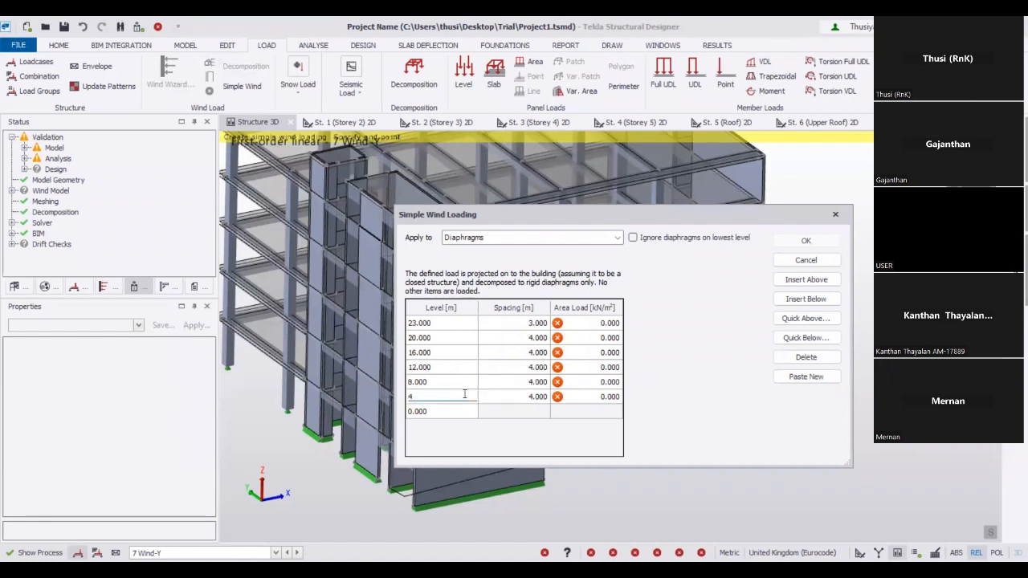
# Set the area load to 0.75 kN/m² for all six Wind-Y levels from 23 m down to 4 m and accept the simple wind load
pyautogui.click(607, 325)
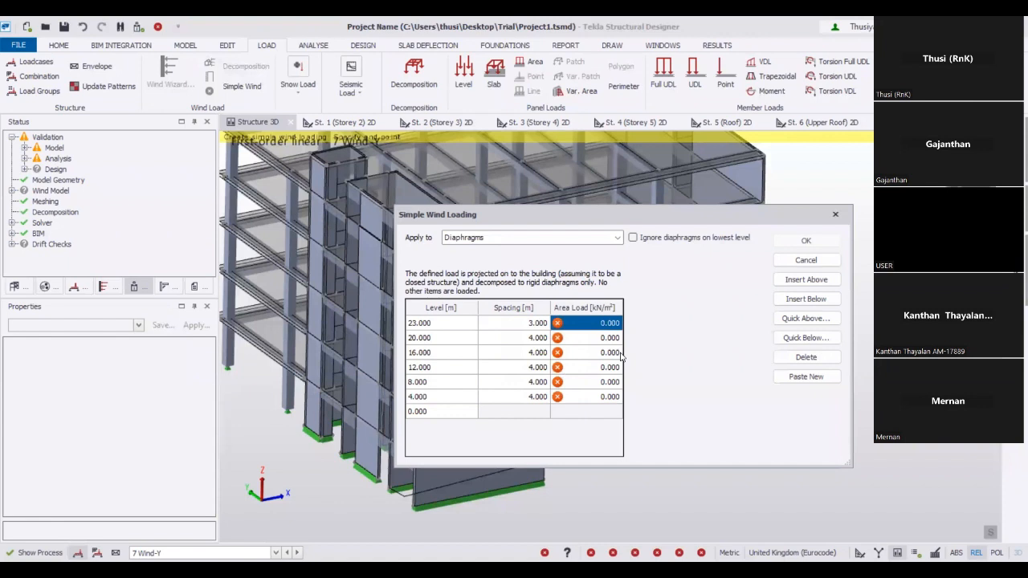
pyautogui.write('0.75')
pyautogui.click(595, 345)
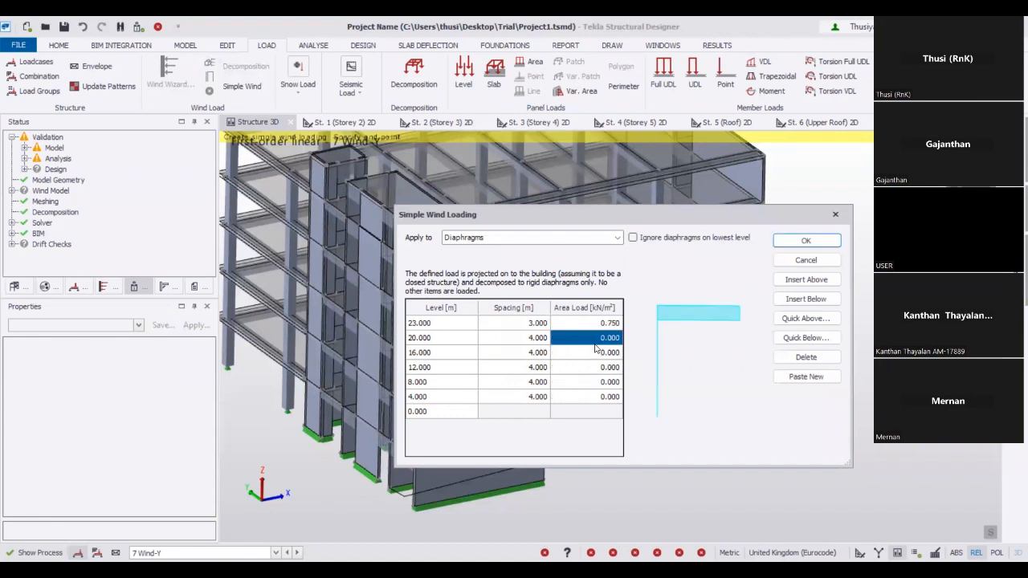
pyautogui.write('0.75')
pyautogui.click(596, 352)
pyautogui.write('0')
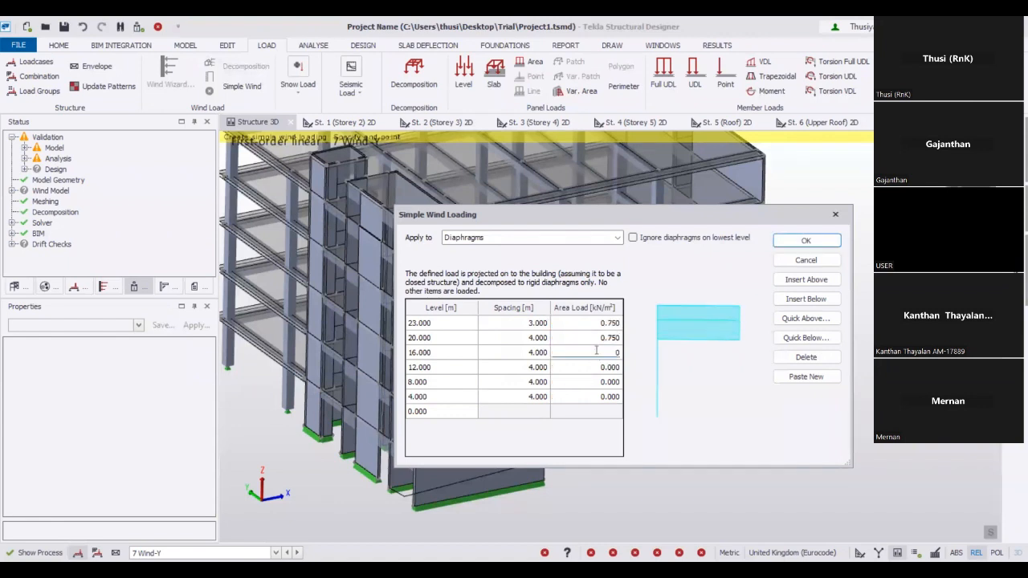
pyautogui.write('.75')
pyautogui.click(596, 368)
pyautogui.write('0.')
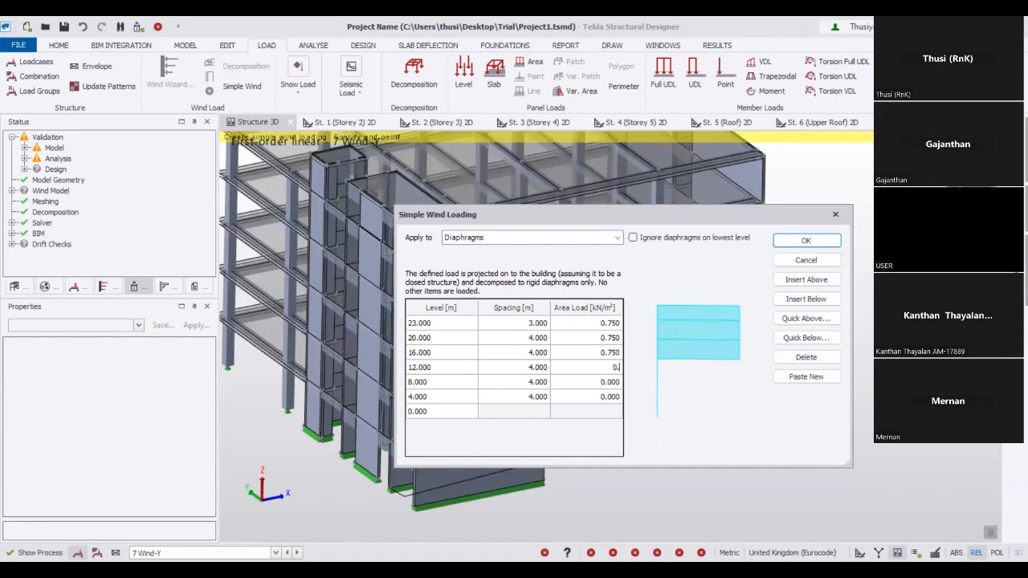
pyautogui.write('75')
pyautogui.click(596, 382)
pyautogui.write('0.7')
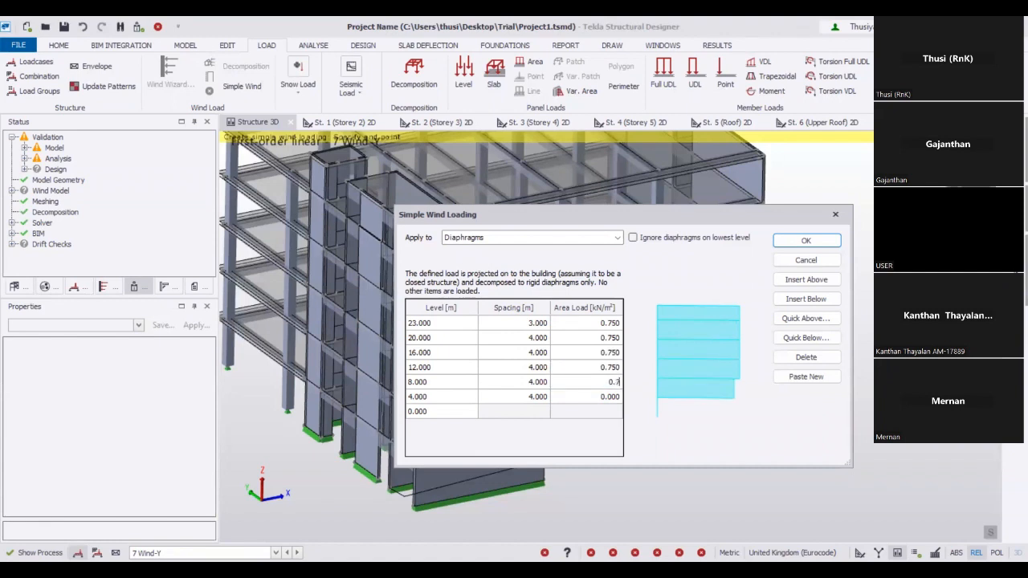
pyautogui.write('5')
pyautogui.click(596, 397)
pyautogui.write('0.75')
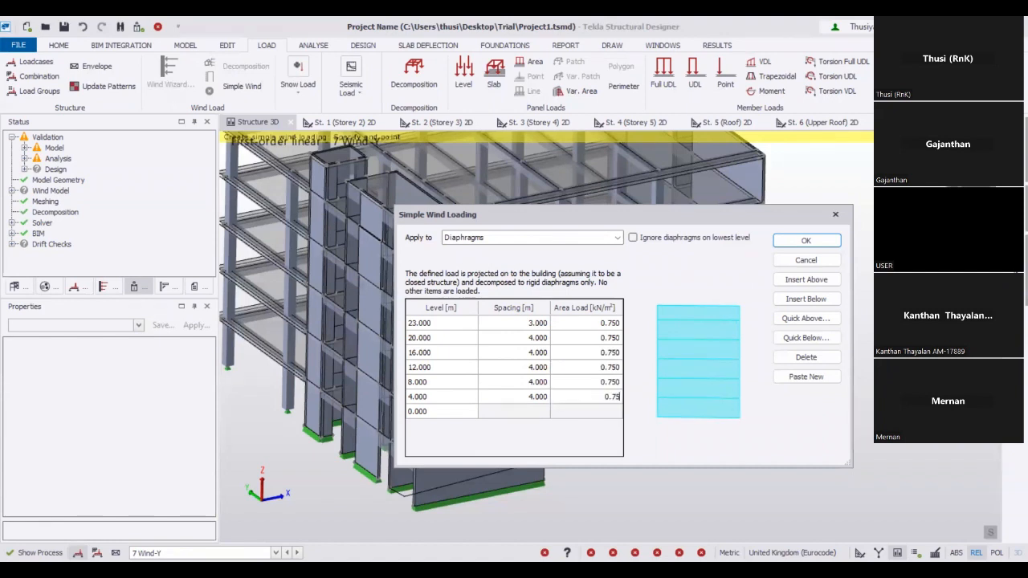
pyautogui.click(595, 416)
pyautogui.click(794, 243)
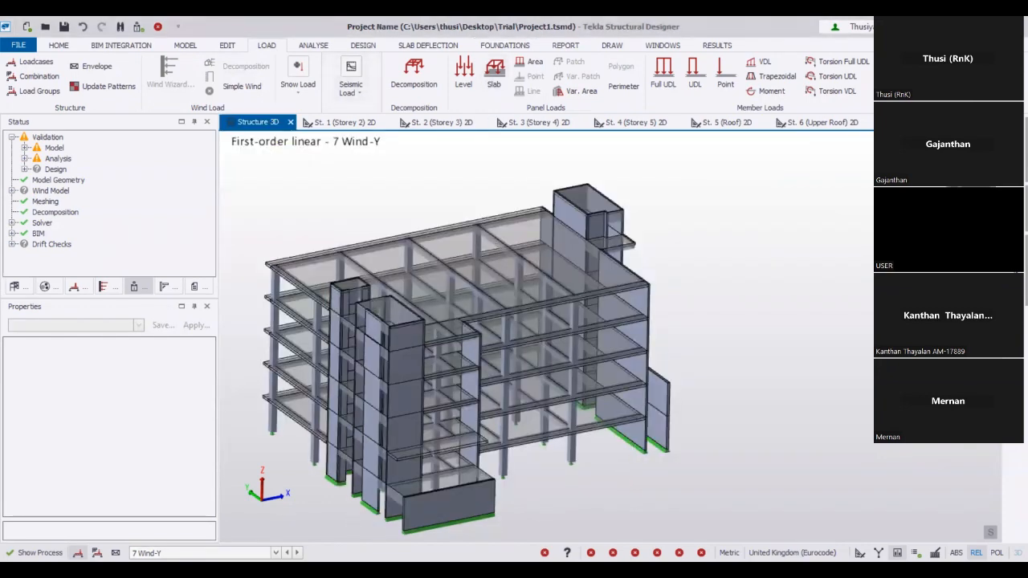
# Switch the displayed loadcase to 6 Wind-X and back to 7 Wind-Y to check both wind loadcases in the 3D structure view
pyautogui.click(241, 553)
pyautogui.click(214, 522)
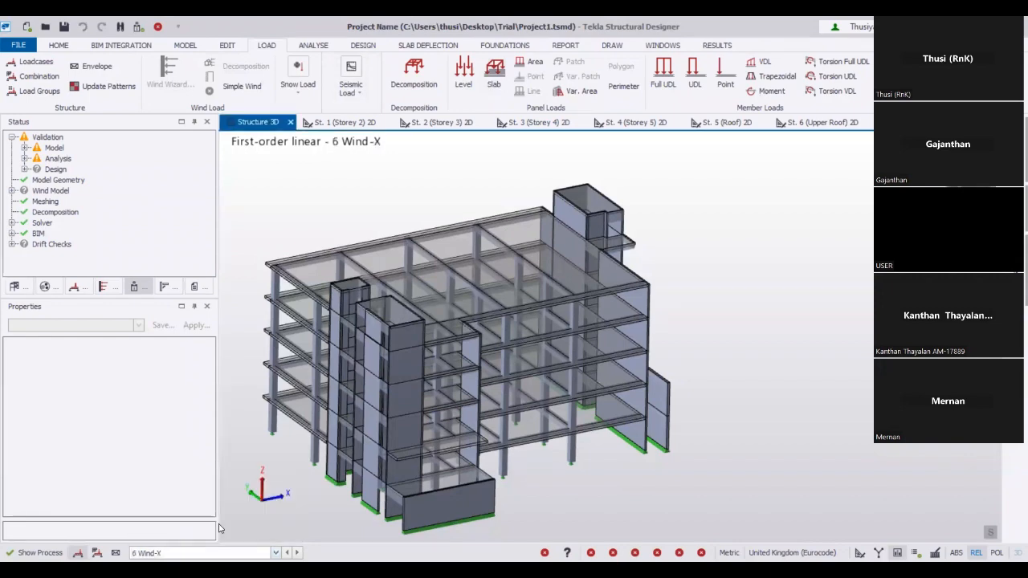
pyautogui.click(241, 552)
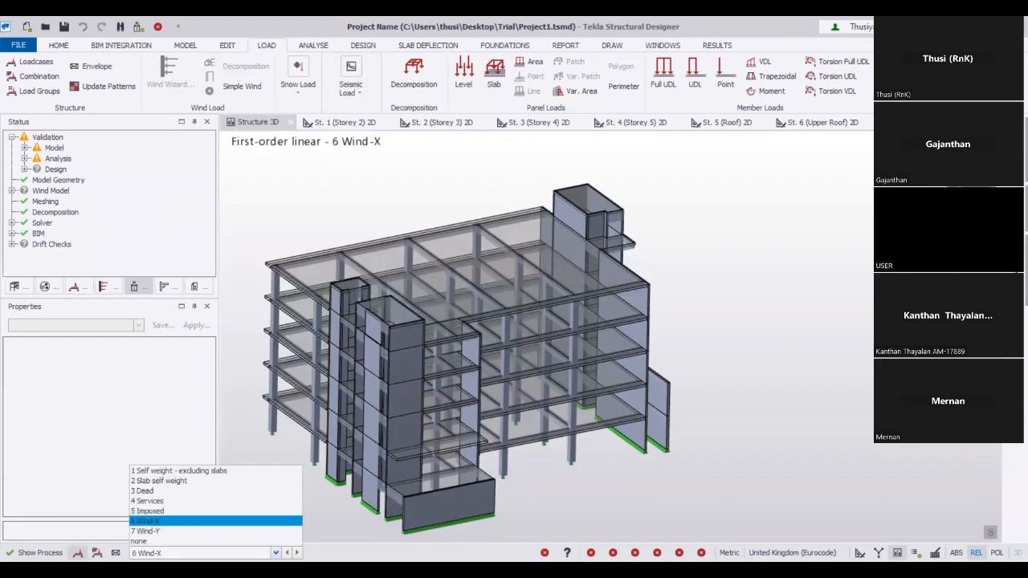
pyautogui.click(176, 532)
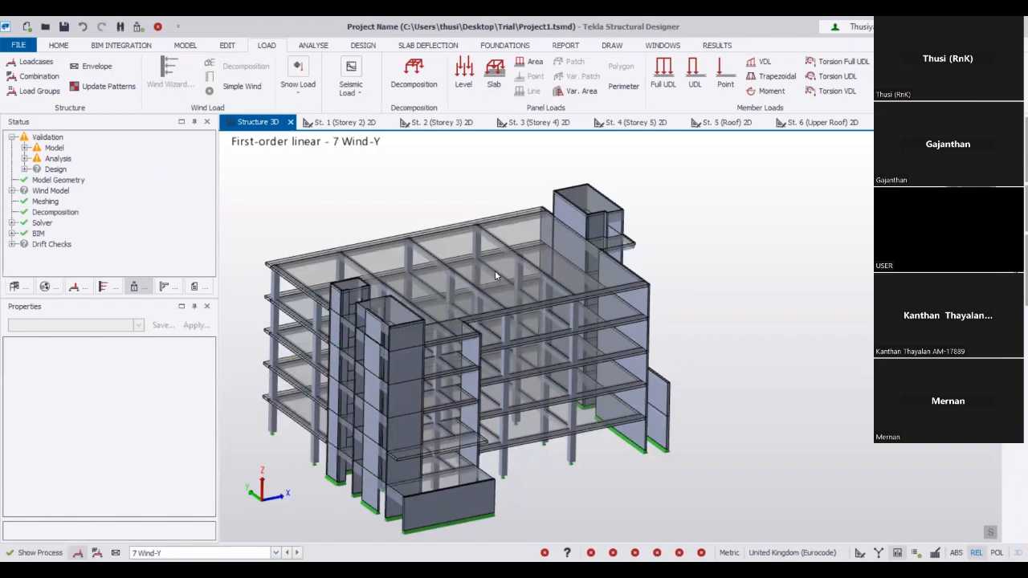
# Run the 1st Order Linear analysis with all load combinations selected
pyautogui.click(312, 46)
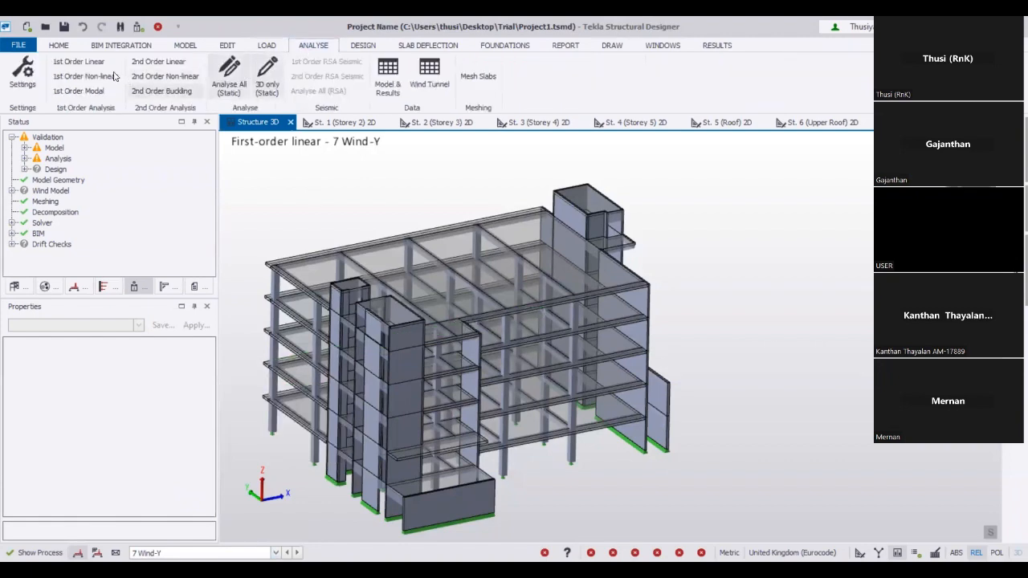
pyautogui.click(87, 65)
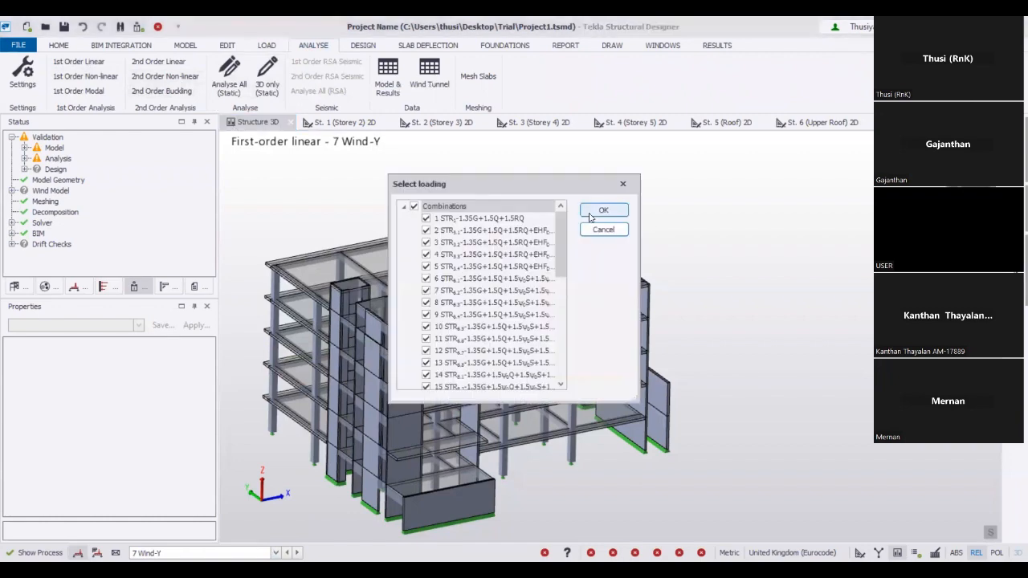
pyautogui.click(602, 212)
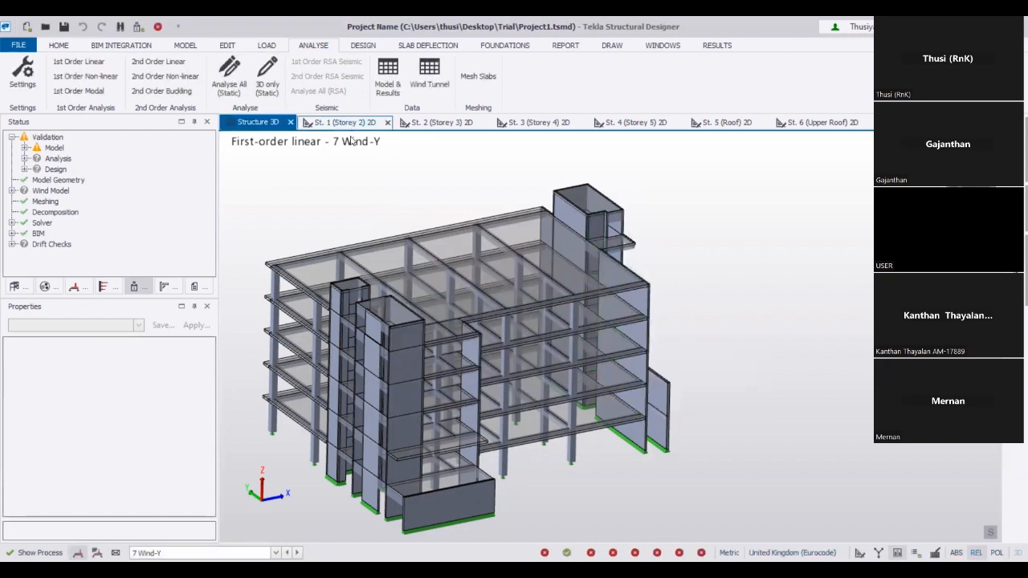
# Show the St. 1 (Storey 2) plan in results view for combination 1, STR1-1.35G+1.5Q+1.5RQ
pyautogui.click(349, 123)
pyautogui.rightClick(347, 125)
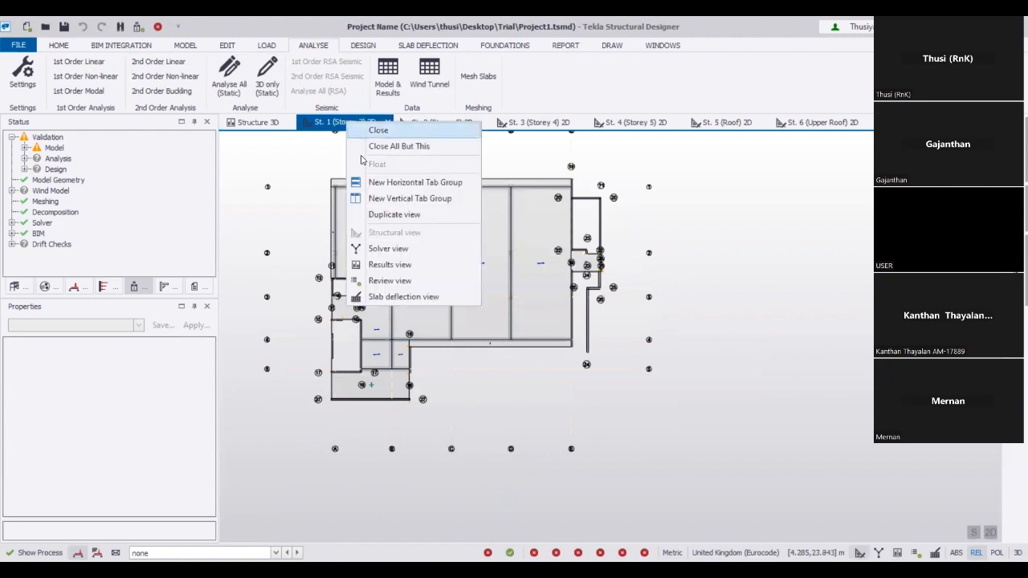
pyautogui.click(384, 268)
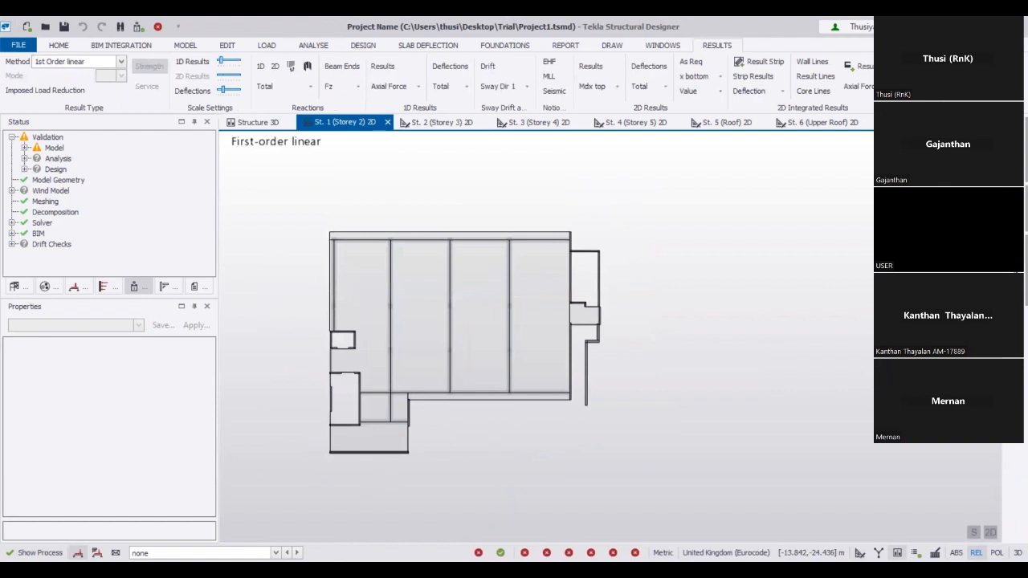
pyautogui.click(205, 553)
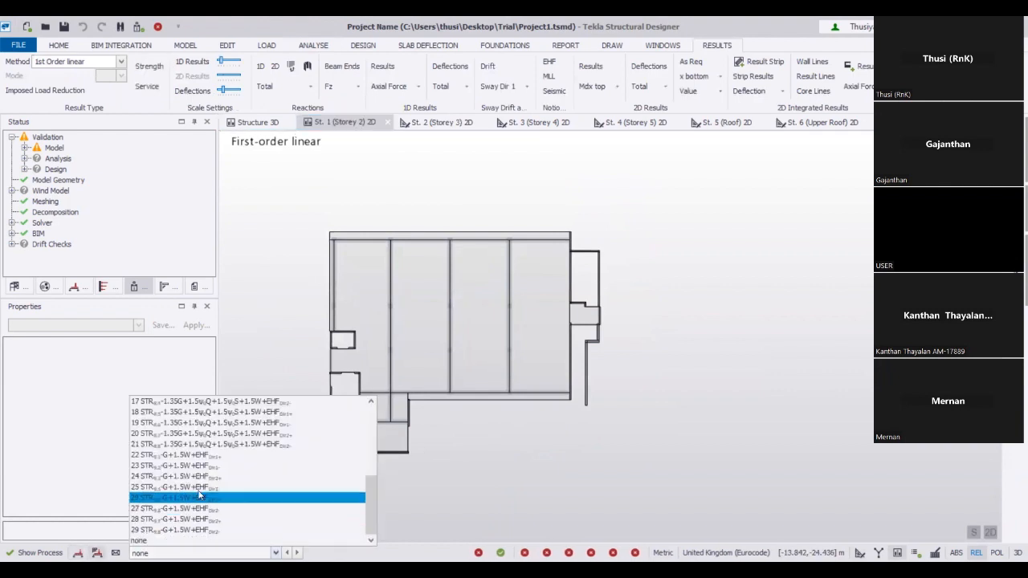
pyautogui.scroll(5, 205, 522)
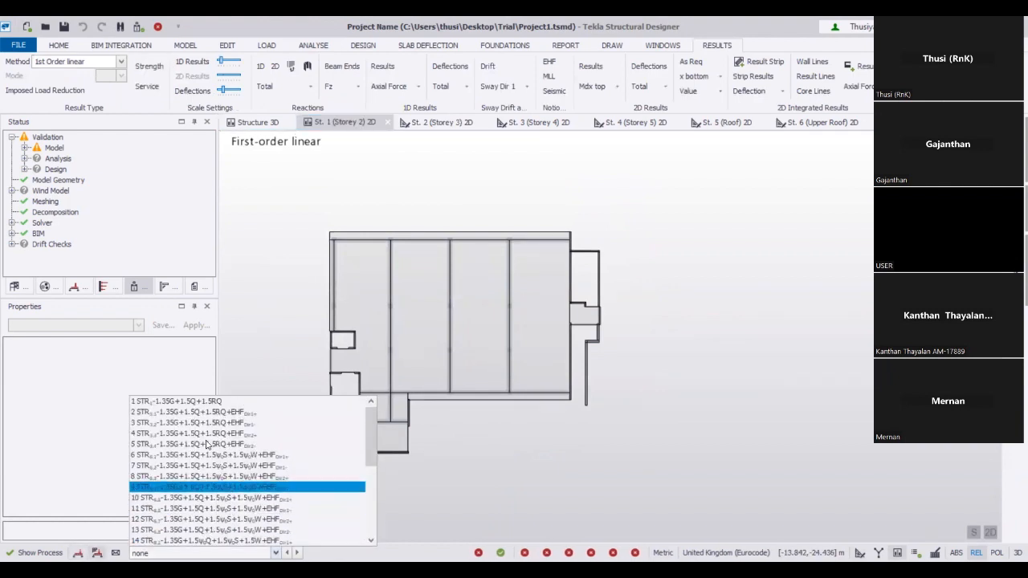
pyautogui.click(184, 402)
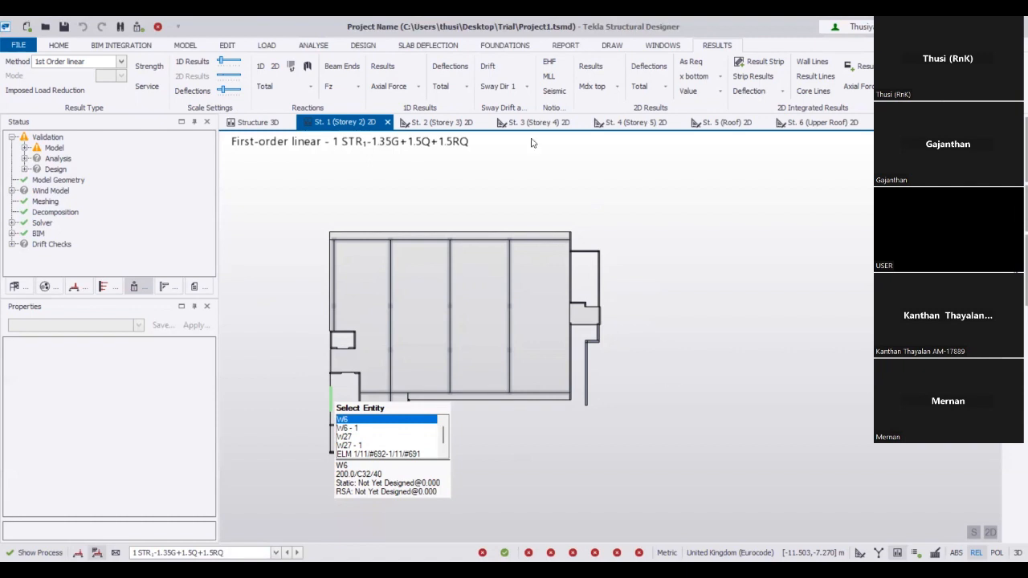
# Display the 1D Moment Major results on the Storey 2 plan and inspect the forces of an interior beam
pyautogui.click(418, 88)
pyautogui.click(417, 183)
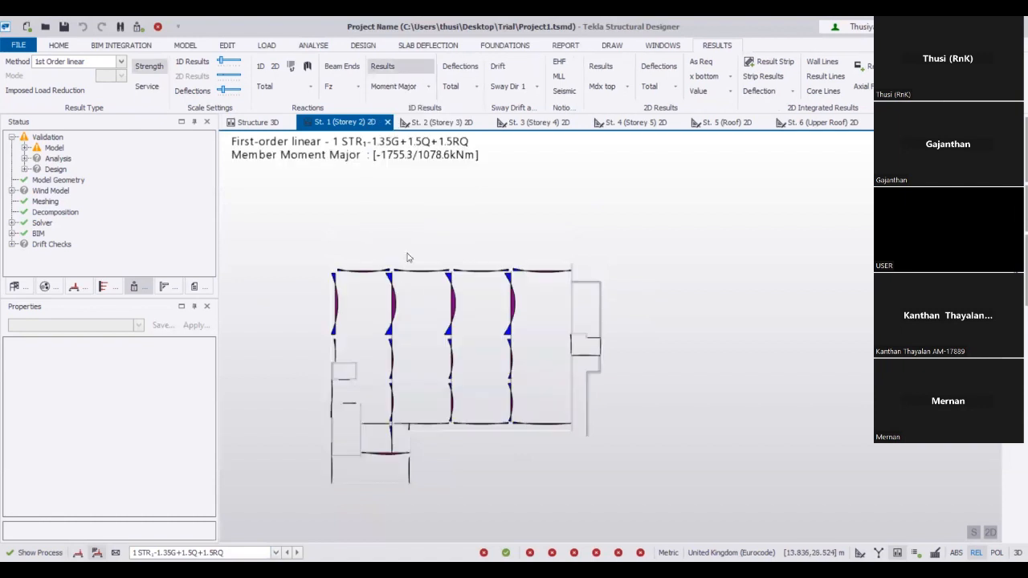
pyautogui.scroll(2, 417, 347)
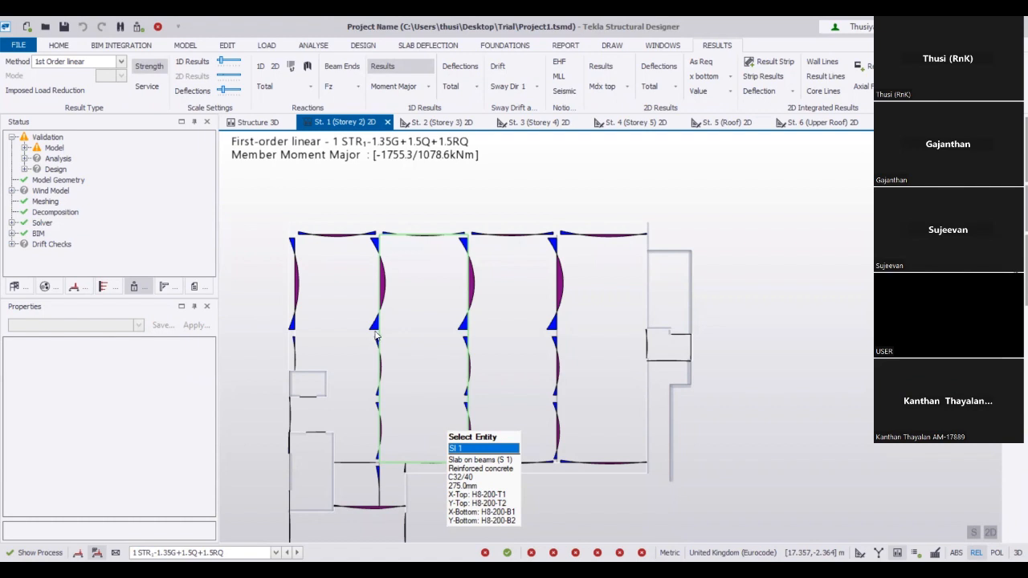
pyautogui.moveTo(376, 336)
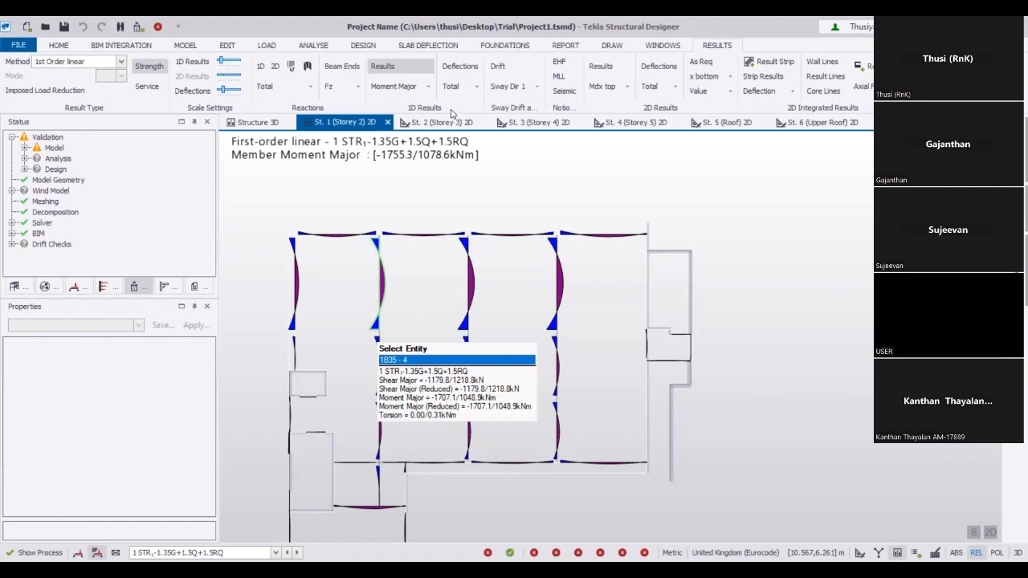
# View the Shear Major diagrams of the Storey 2 members and return the display to Moment Major
pyautogui.moveTo(451, 110); pyautogui.dragTo(433, 91, button='middle')
pyautogui.click(428, 86)
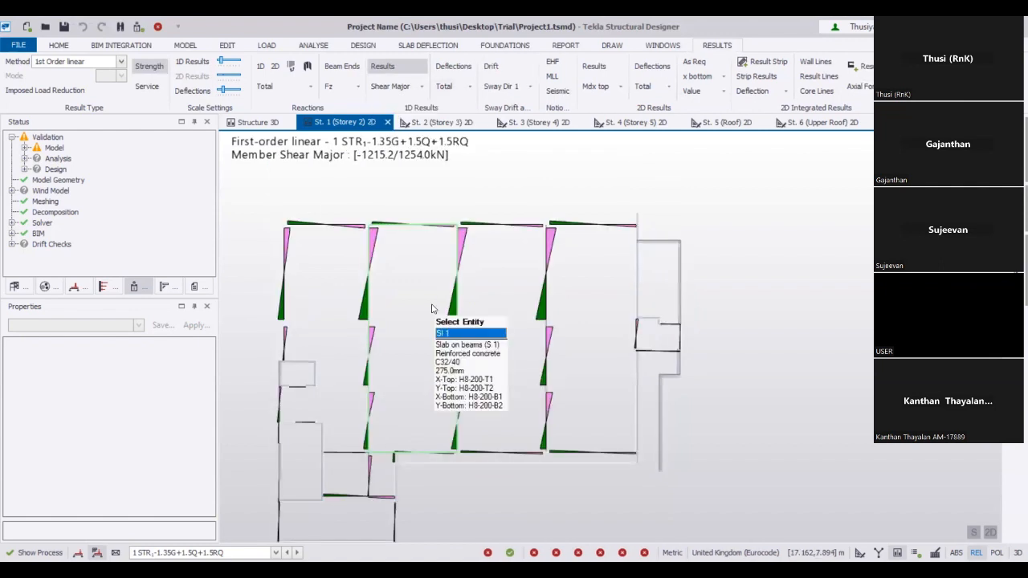
pyautogui.click(421, 88)
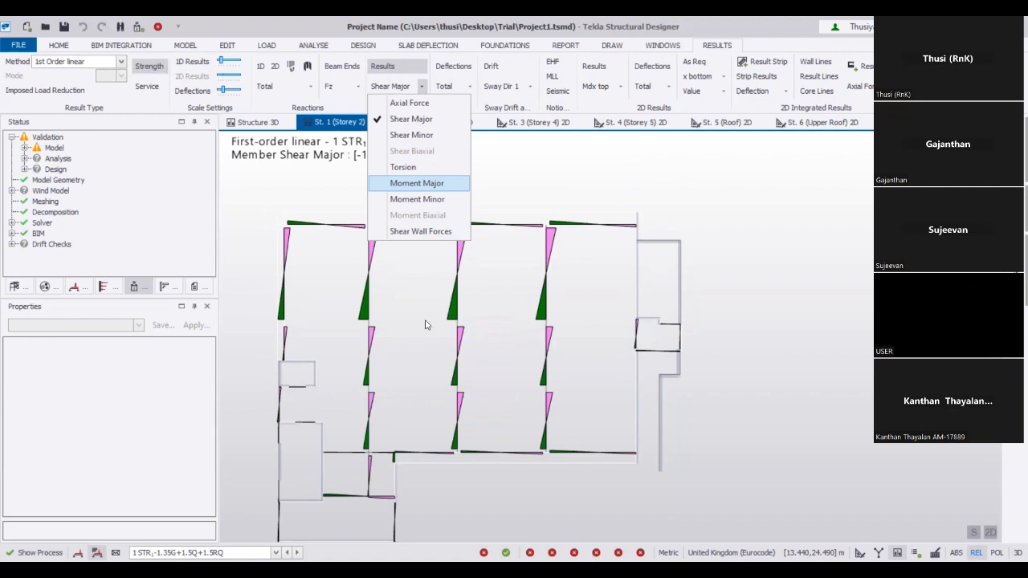
pyautogui.press('Return')
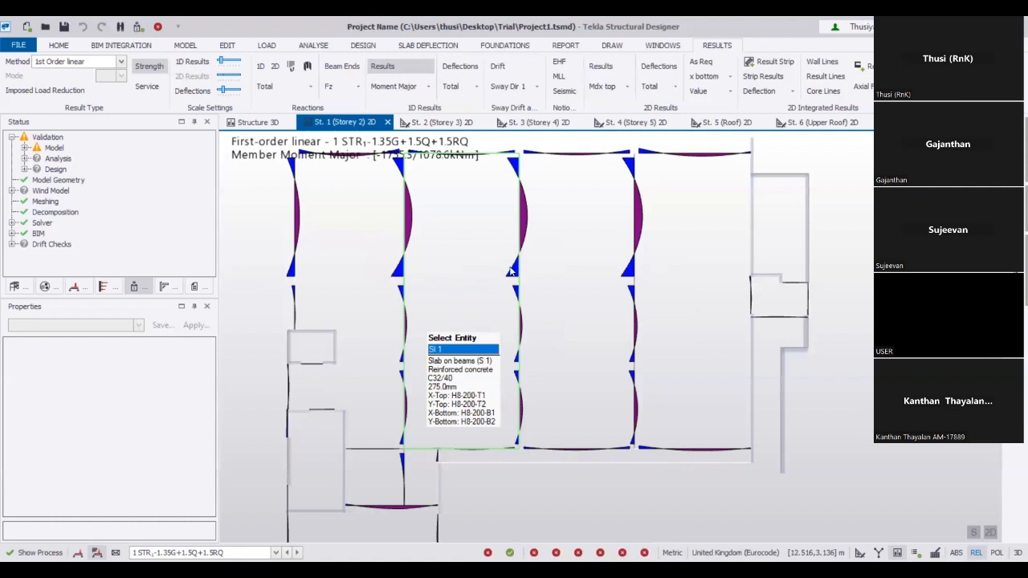
pyautogui.scroll(2, 570, 325)
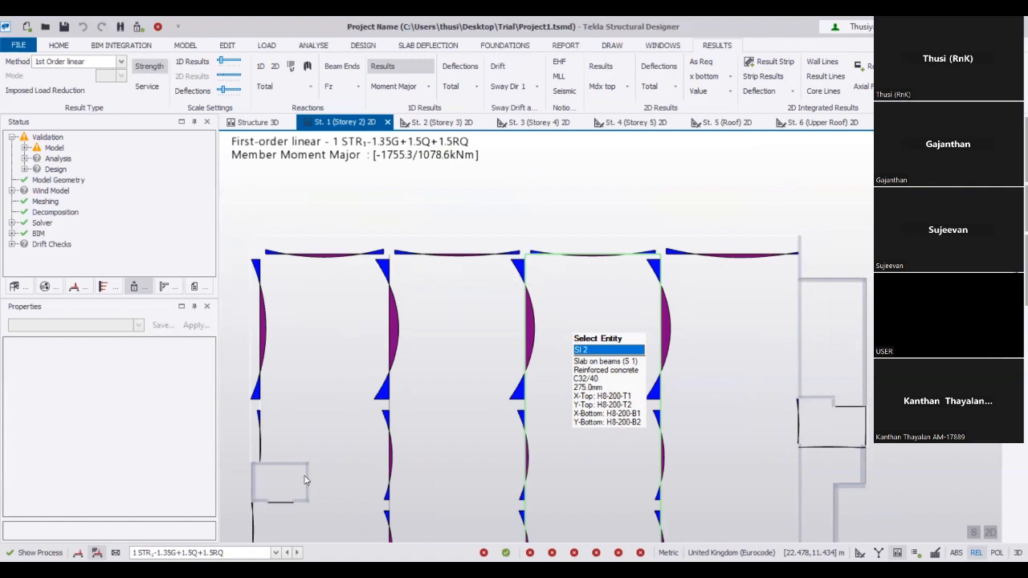
# Look through the available load combinations and examine the moment diagrams on the Storey 2 plan
pyautogui.click(276, 553)
pyautogui.scroll(-3, 270, 472)
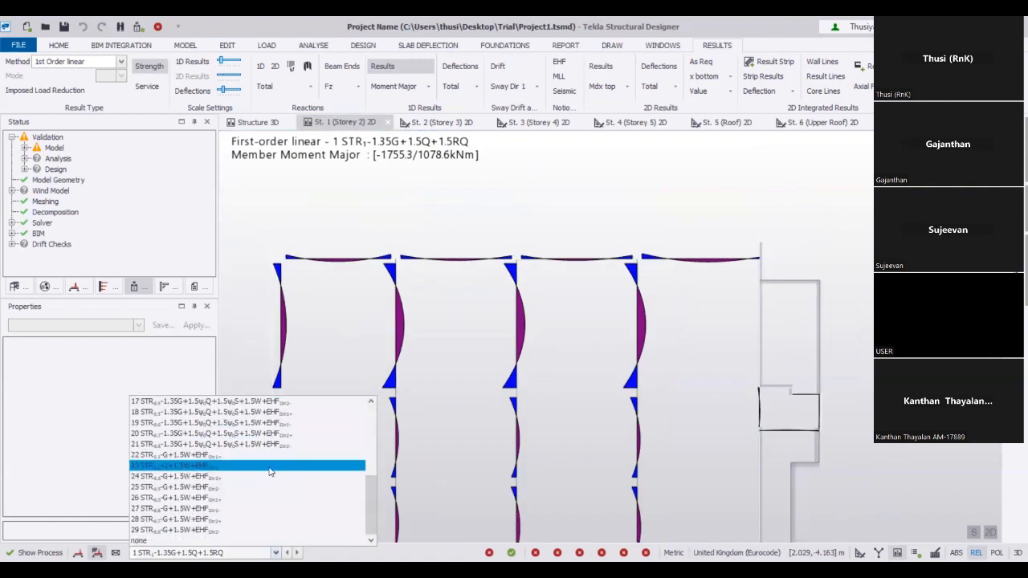
pyautogui.scroll(5, 270, 472)
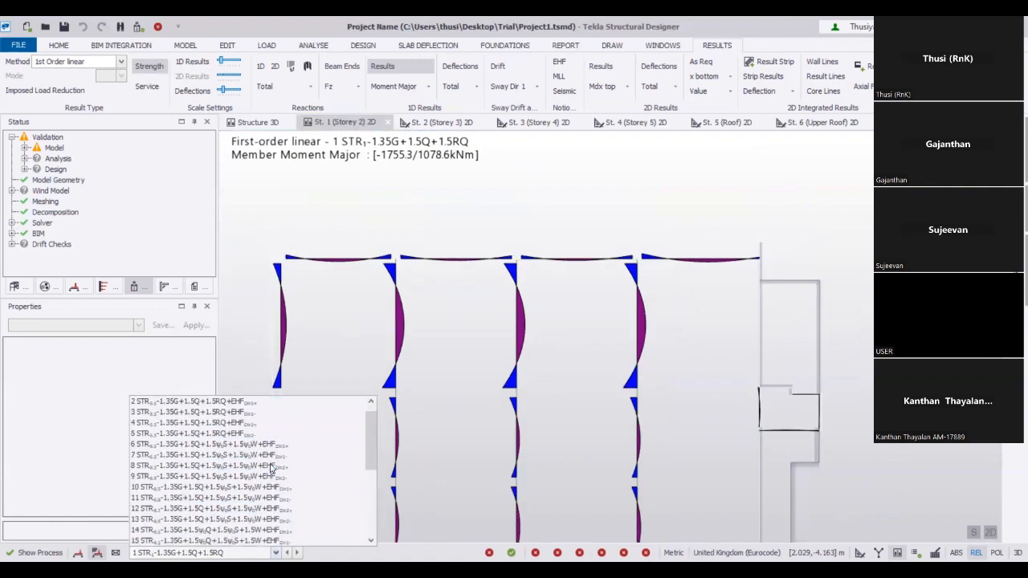
pyautogui.click(291, 316)
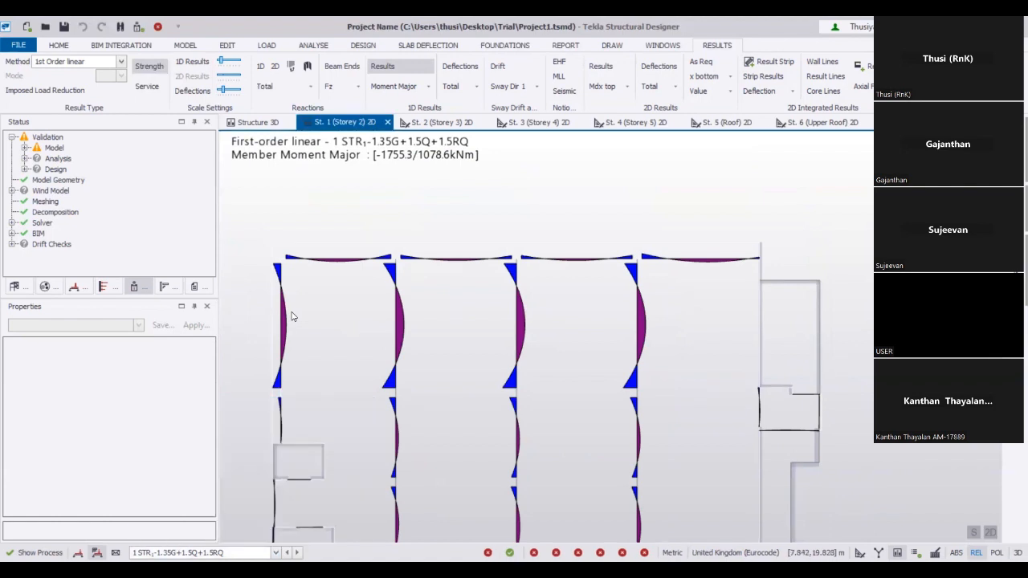
pyautogui.scroll(-1, 292, 315)
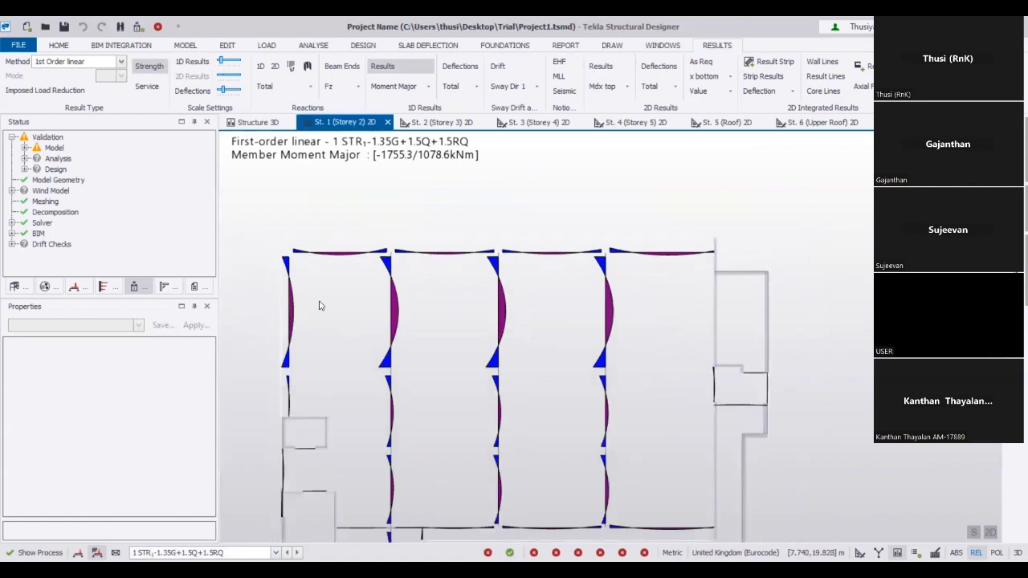
pyautogui.moveTo(319, 305)
pyautogui.moveTo(289, 280)
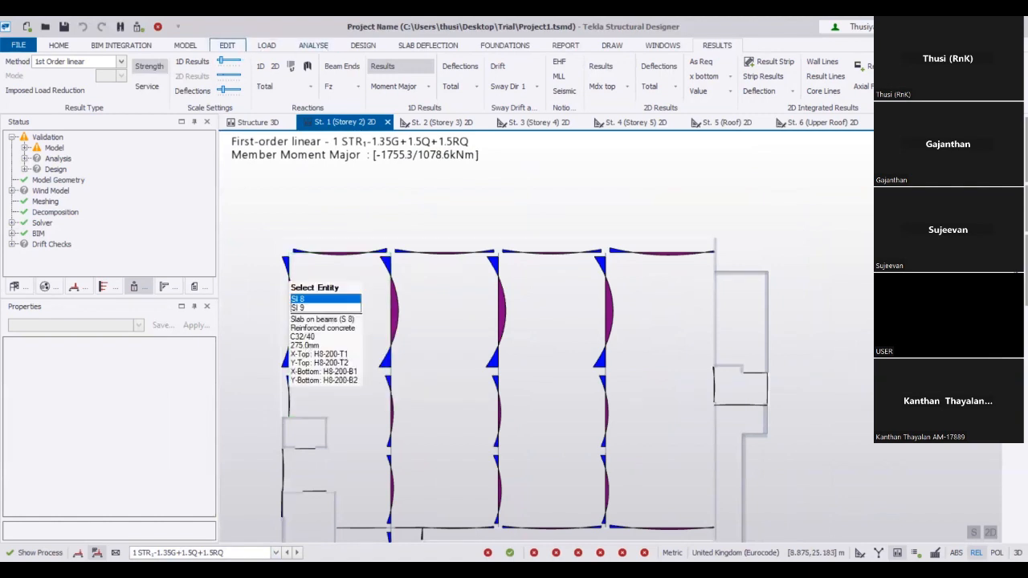
# Add a new design envelope titled STR to the loading
pyautogui.click(261, 46)
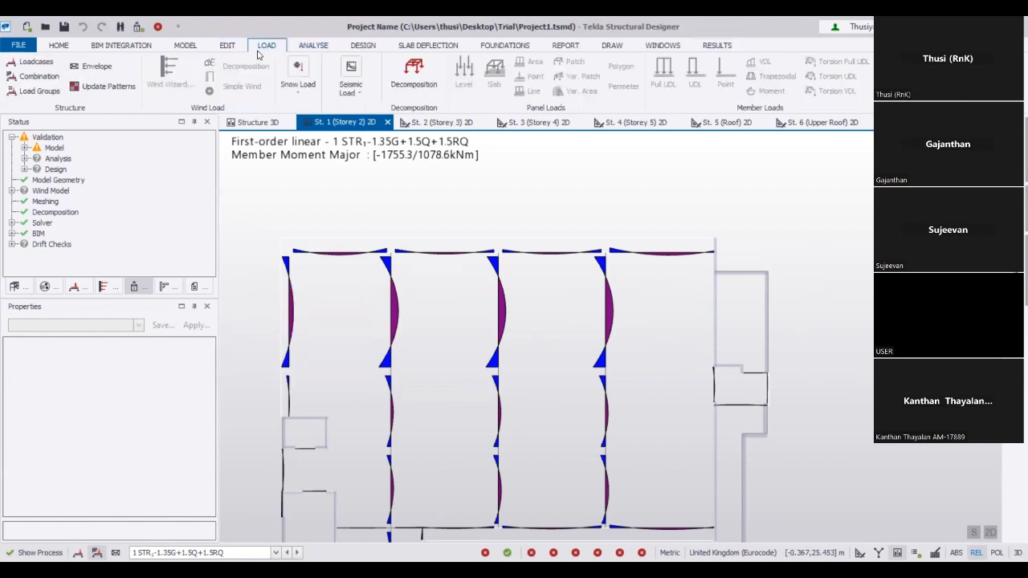
pyautogui.click(87, 68)
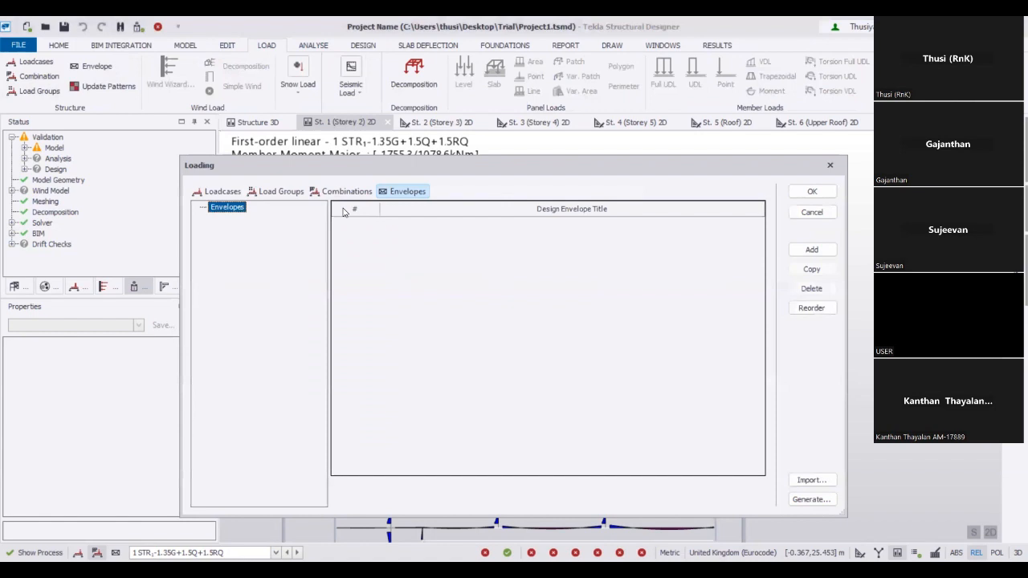
pyautogui.click(713, 217)
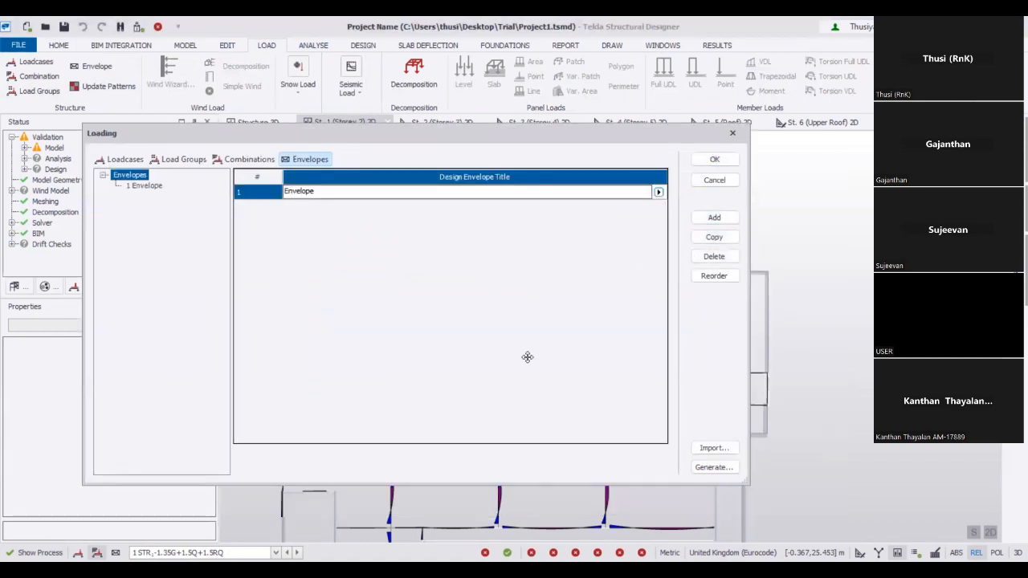
pyautogui.click(428, 191)
pyautogui.write('STR')
pyautogui.click(659, 193)
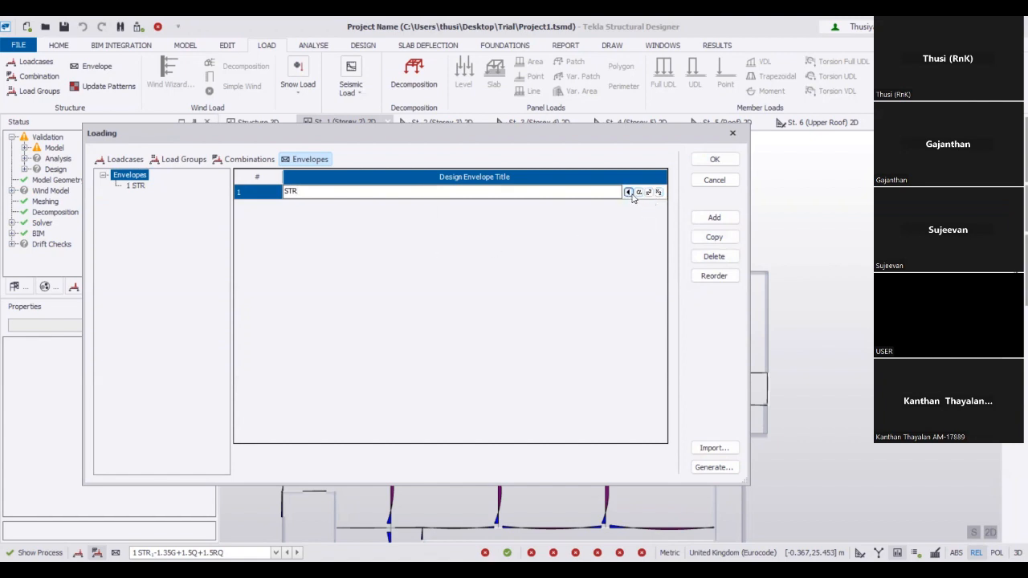
# Include combinations 1 to 21 in the STR envelope and accept the loading changes
pyautogui.click(136, 186)
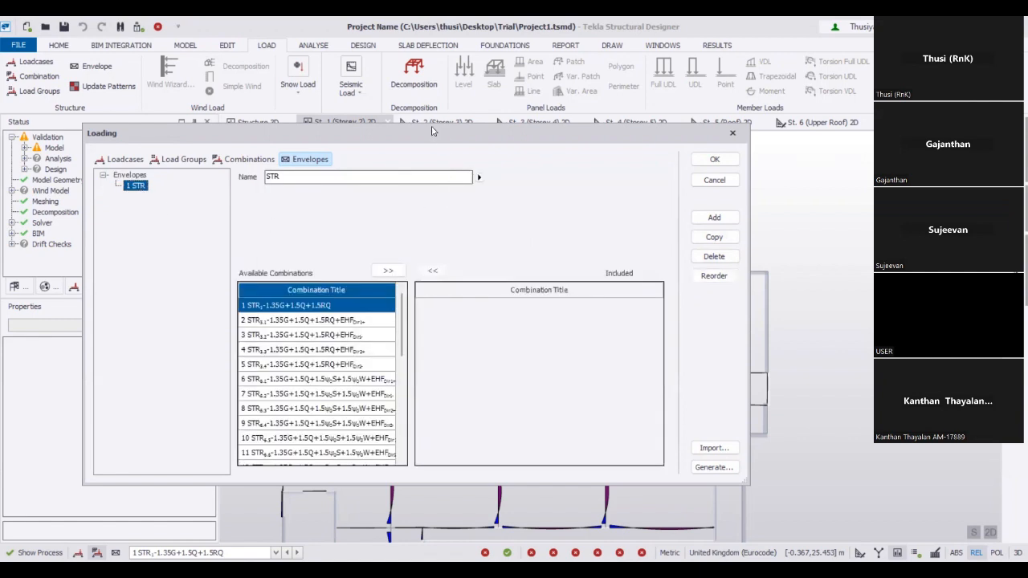
pyautogui.moveTo(431, 131); pyautogui.dragTo(390, 73)
pyautogui.moveTo(365, 277); pyautogui.dragTo(368, 357)
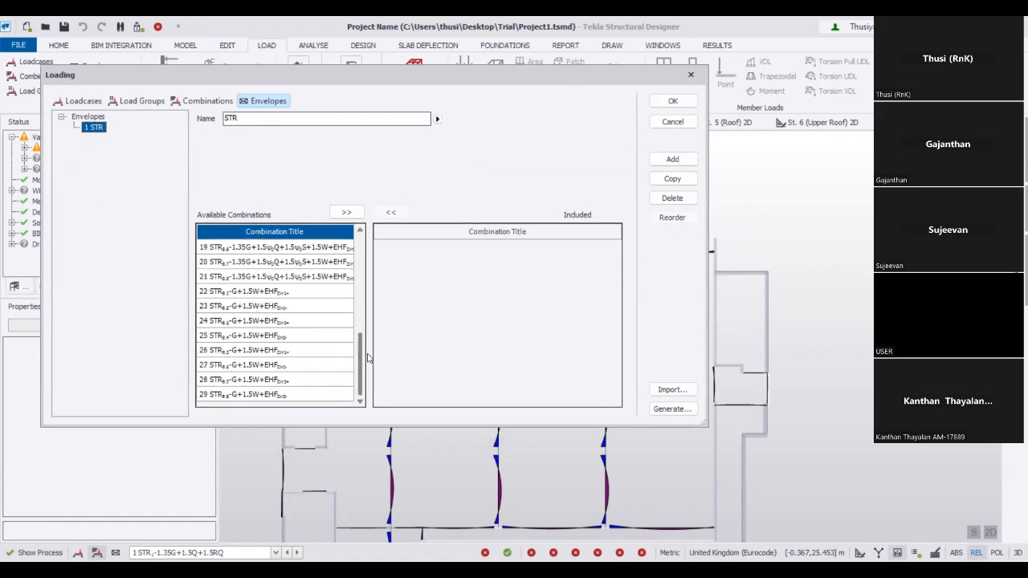
pyautogui.moveTo(368, 357)
pyautogui.mouseDown()
pyautogui.moveTo(376, 258)
pyautogui.moveTo(373, 347)
pyautogui.mouseUp()
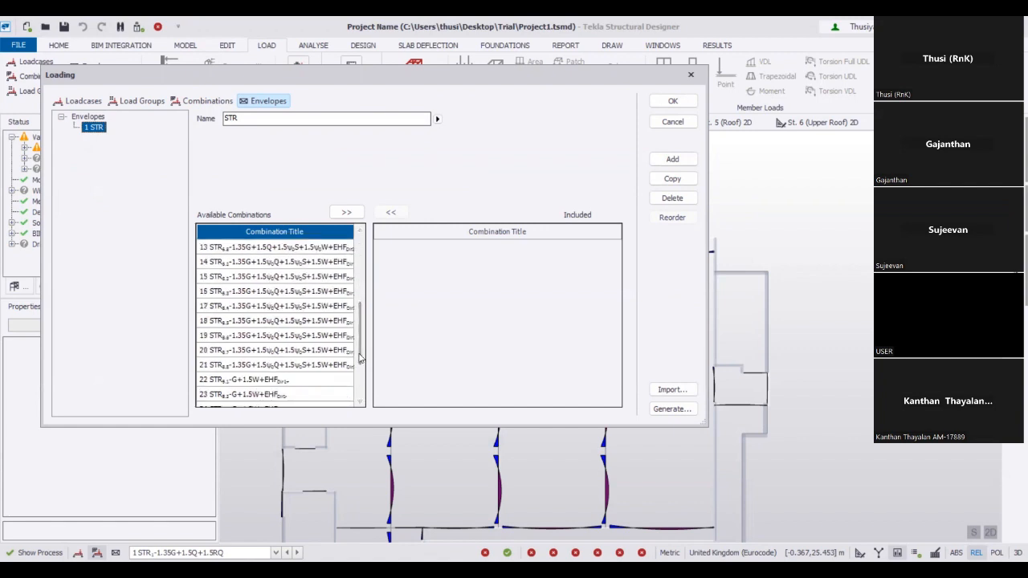
pyautogui.moveTo(241, 247); pyautogui.dragTo(256, 365)
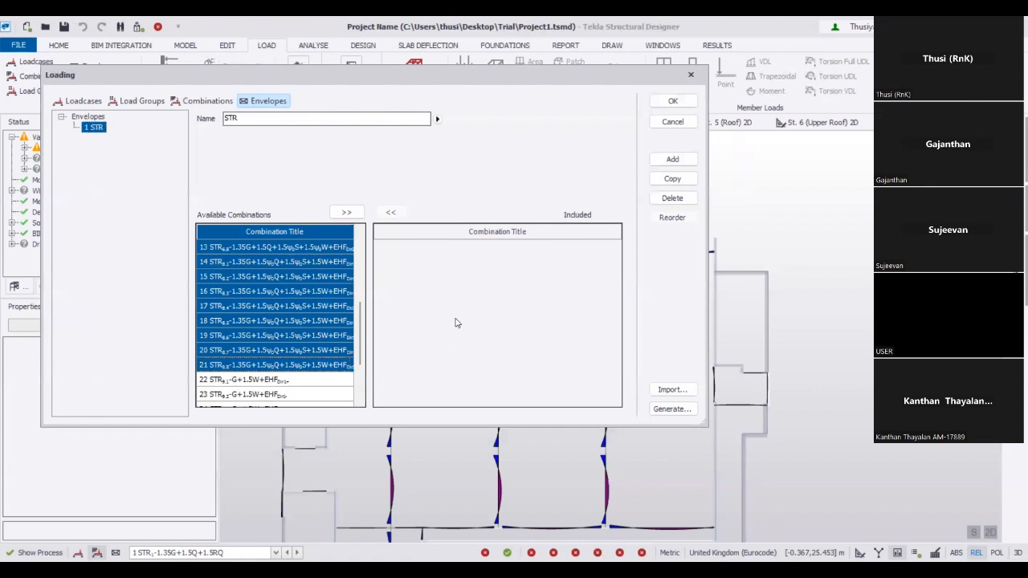
pyautogui.click(347, 213)
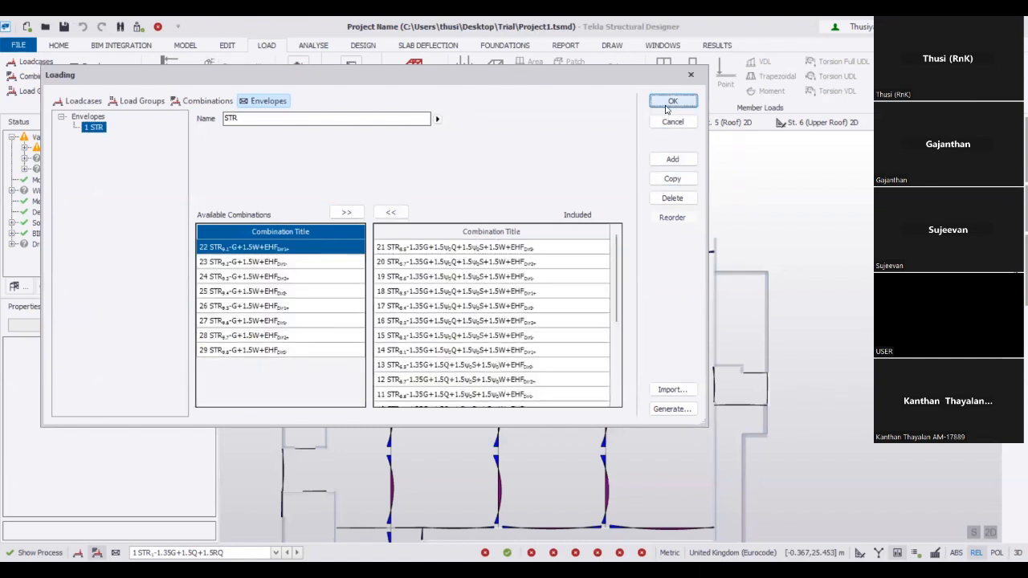
pyautogui.click(673, 101)
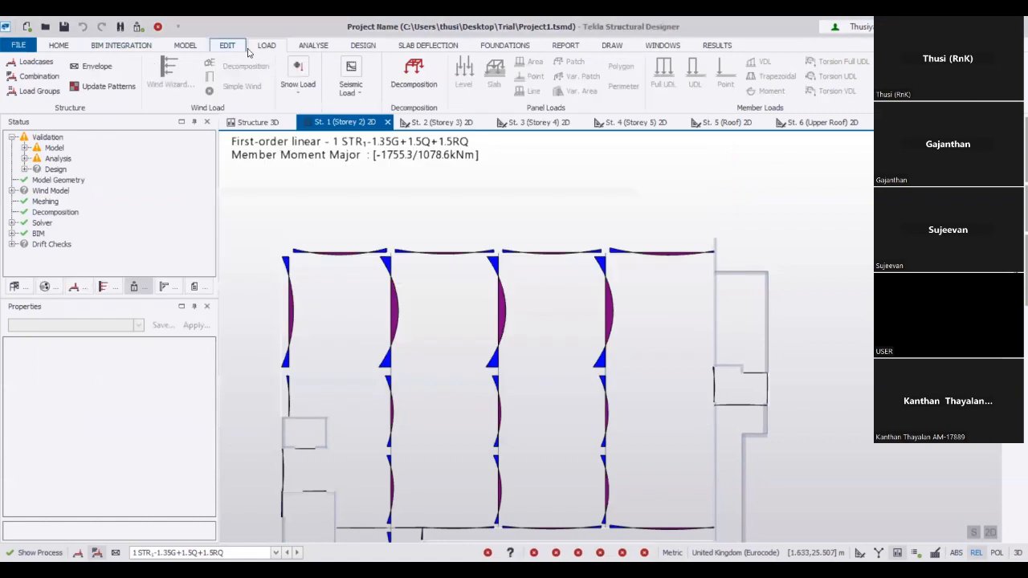
# Start the combination generator and exclude the accidental and seismic combinations, keeping the GEO combinations included
pyautogui.click(51, 79)
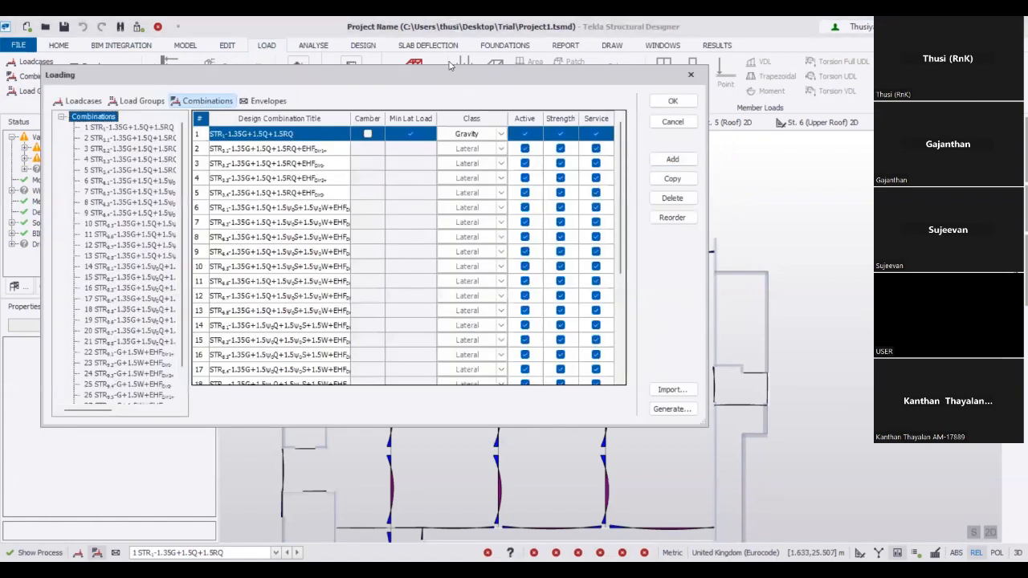
pyautogui.moveTo(434, 81); pyautogui.dragTo(297, 33)
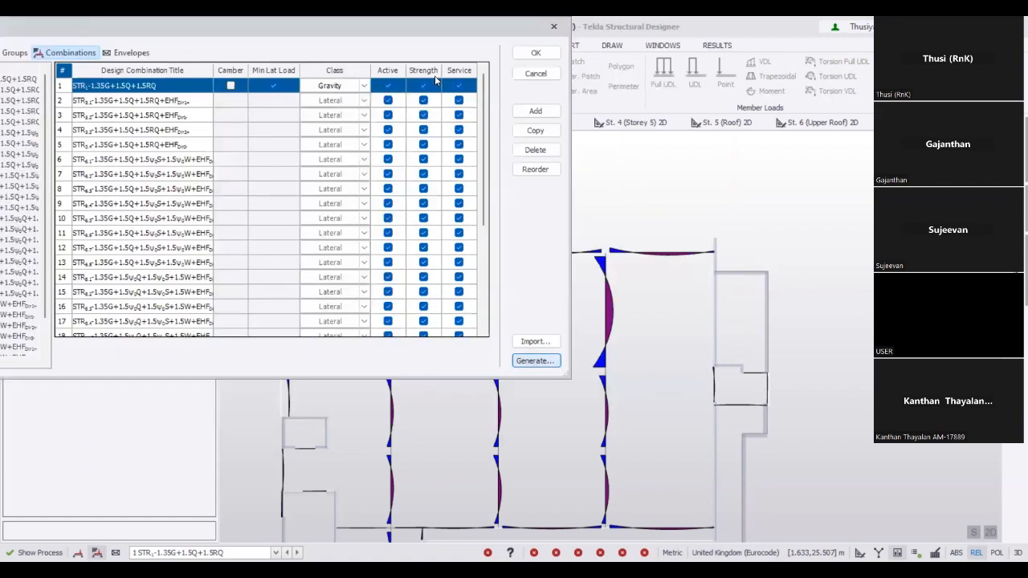
pyautogui.click(535, 361)
pyautogui.click(328, 350)
pyautogui.click(327, 365)
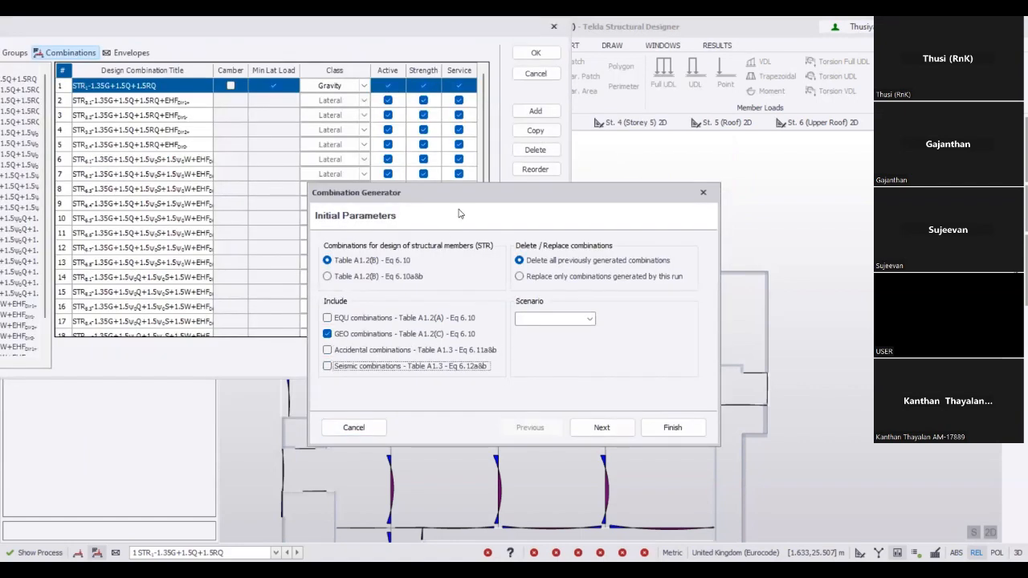
pyautogui.moveTo(447, 192); pyautogui.dragTo(285, 115)
# Include the STR G+1.5W+EHF and GEO G+1.3W+EHF combinations in the generation and continue to the wind directions
pyautogui.click(440, 351)
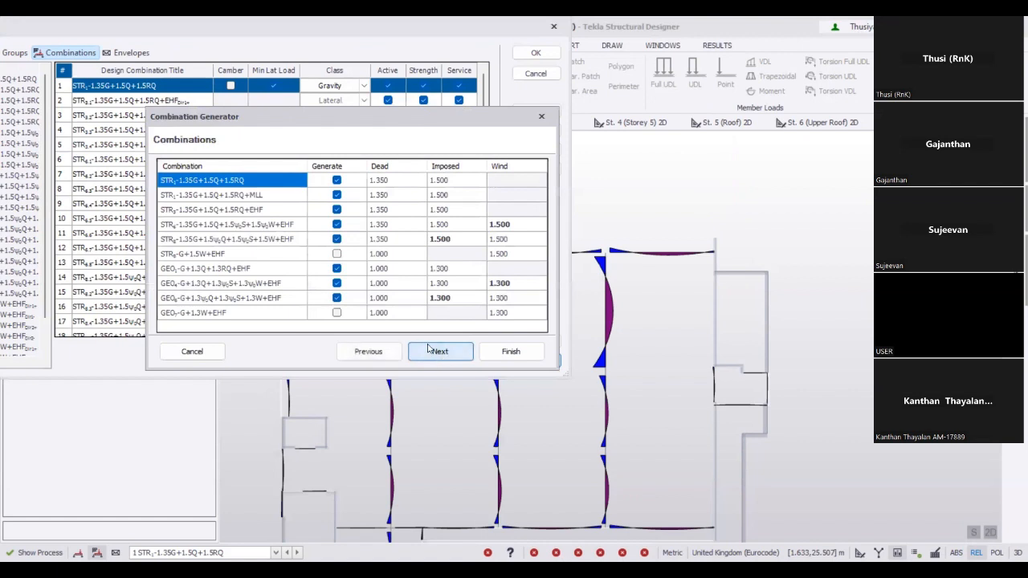
pyautogui.click(336, 255)
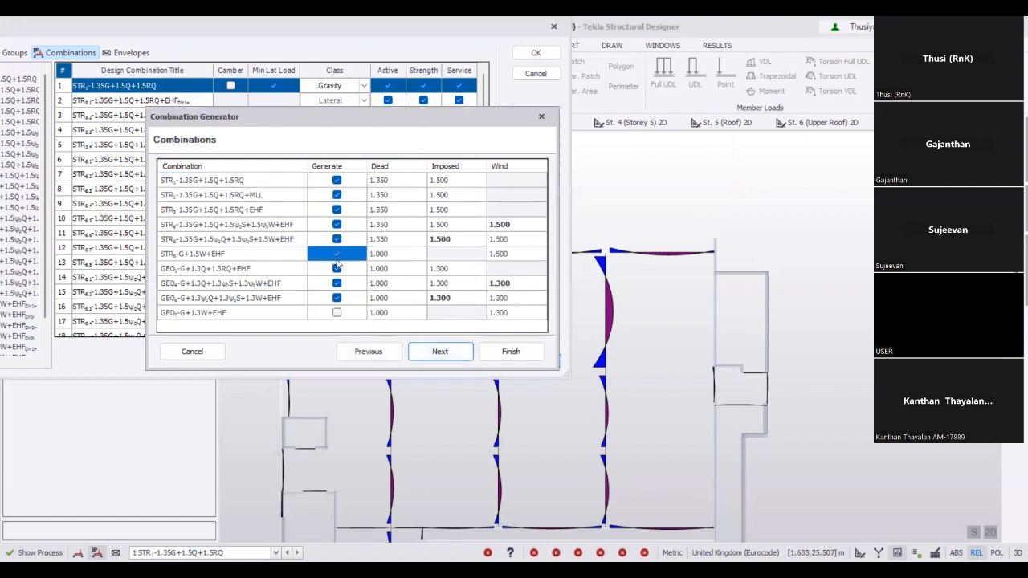
pyautogui.click(337, 312)
pyautogui.click(441, 353)
pyautogui.click(441, 354)
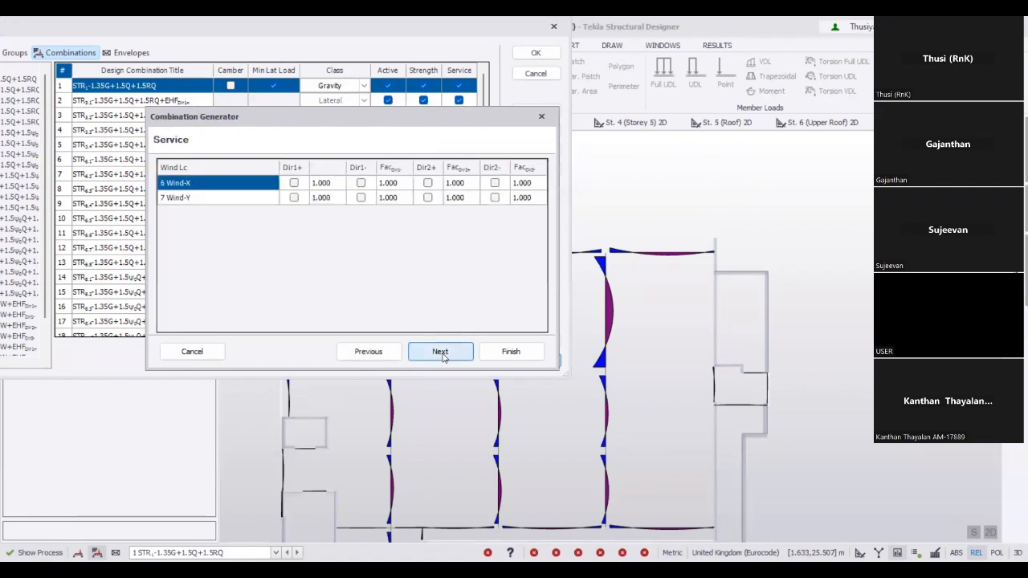
# Enable the Dir1+, Dir1-, Dir2+ and Dir2- directions for both the Wind-X and Wind-Y loadcases
pyautogui.click(294, 183)
pyautogui.click(294, 198)
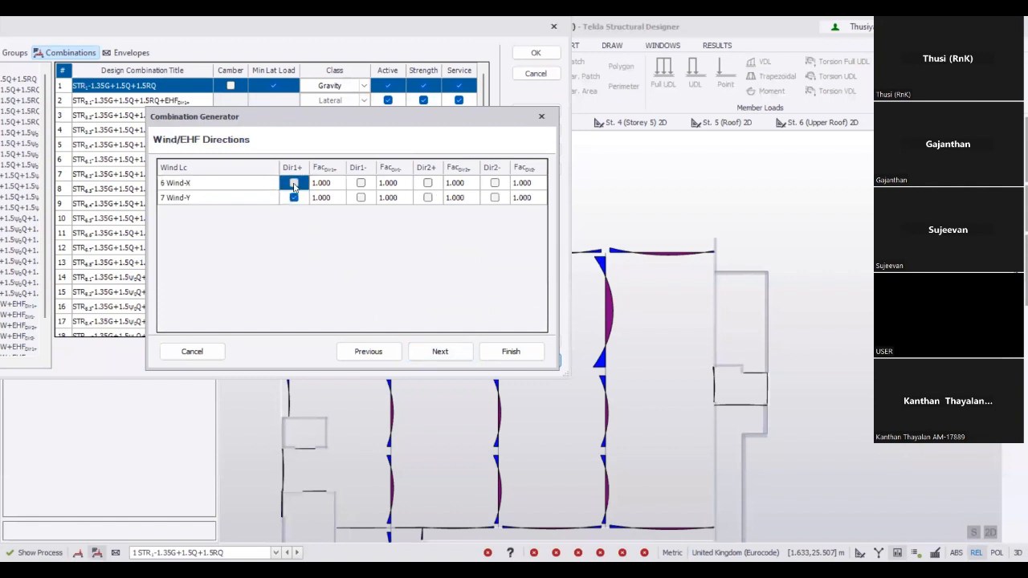
pyautogui.click(363, 184)
pyautogui.click(361, 198)
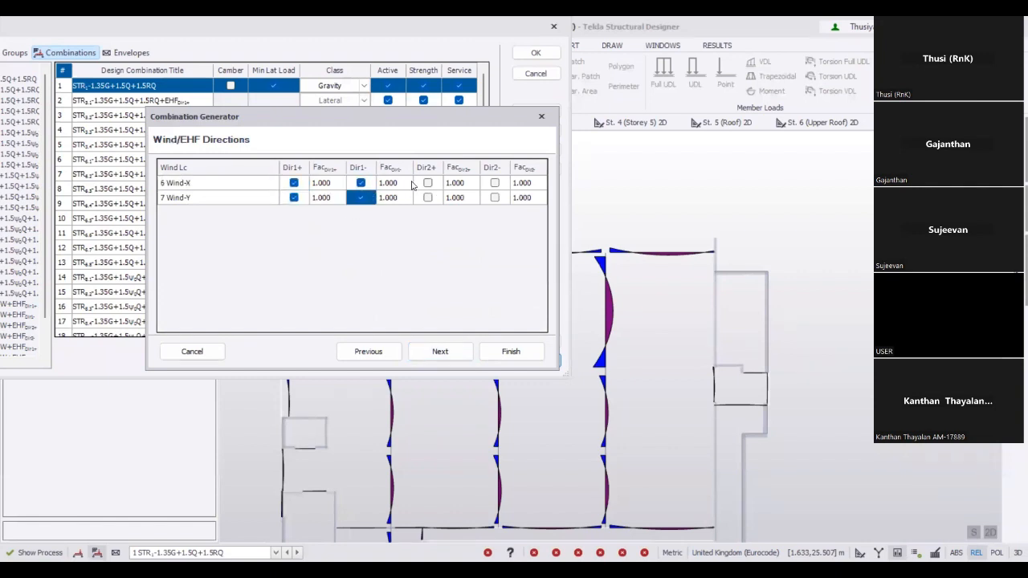
pyautogui.click(427, 183)
pyautogui.click(427, 198)
pyautogui.click(494, 184)
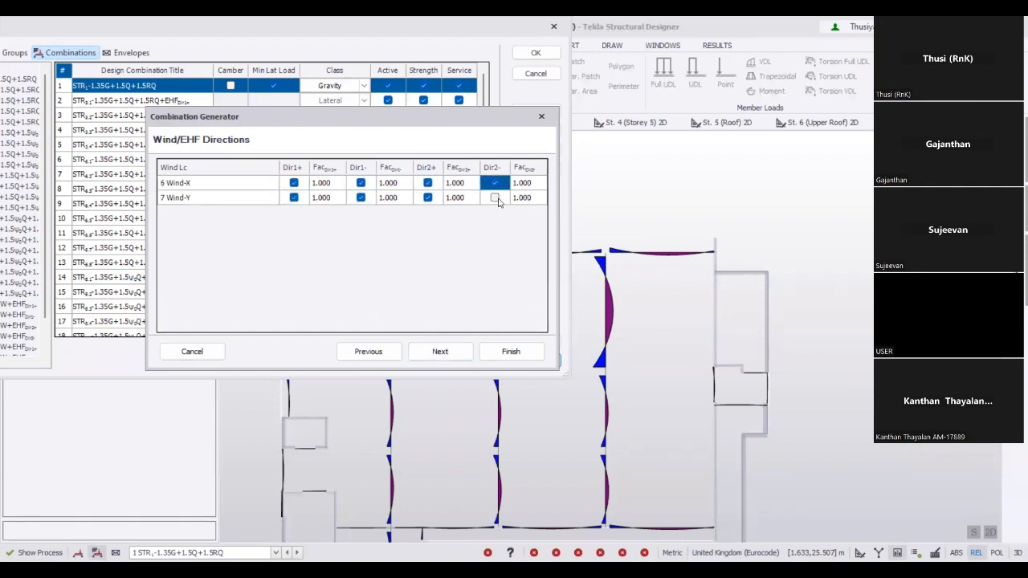
pyautogui.click(494, 197)
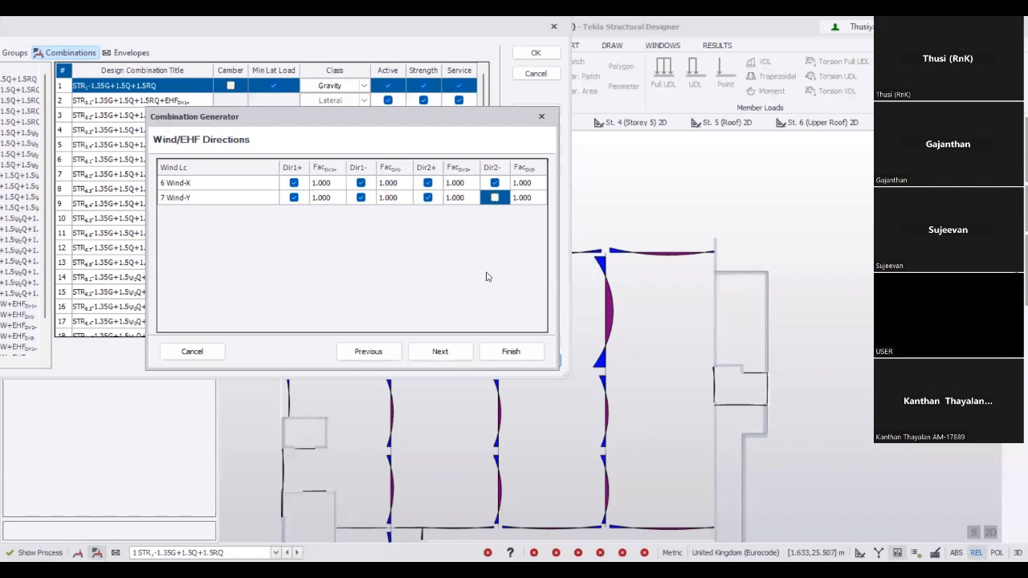
pyautogui.click(438, 351)
# Enable EHF in all four directions for the STR 1.35G+1.5Q+1.5RQ+EHF and GEO G+1.3Q+1.3RQ+EHF combinations
pyautogui.click(294, 212)
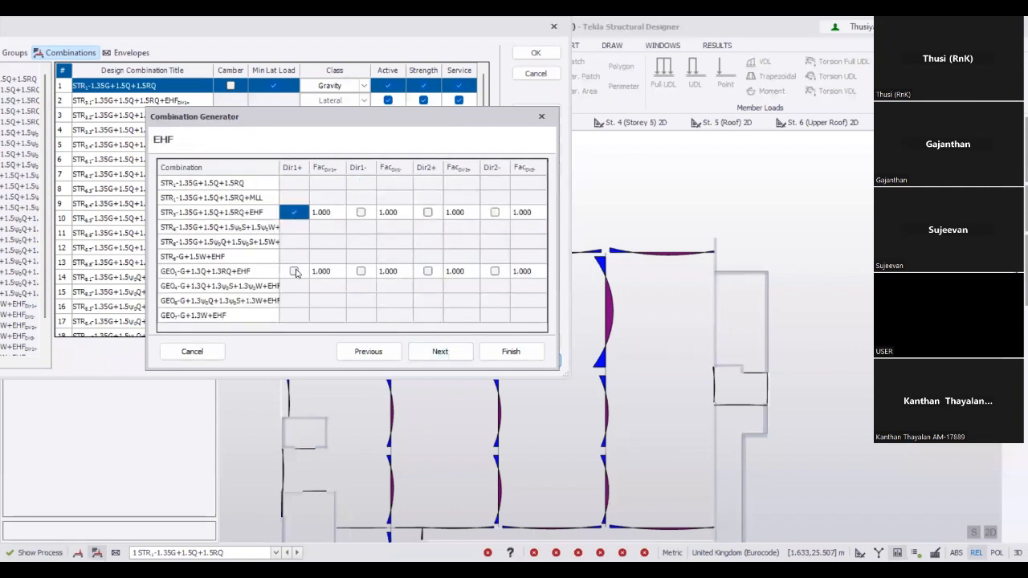
pyautogui.click(294, 271)
pyautogui.click(361, 212)
pyautogui.click(360, 271)
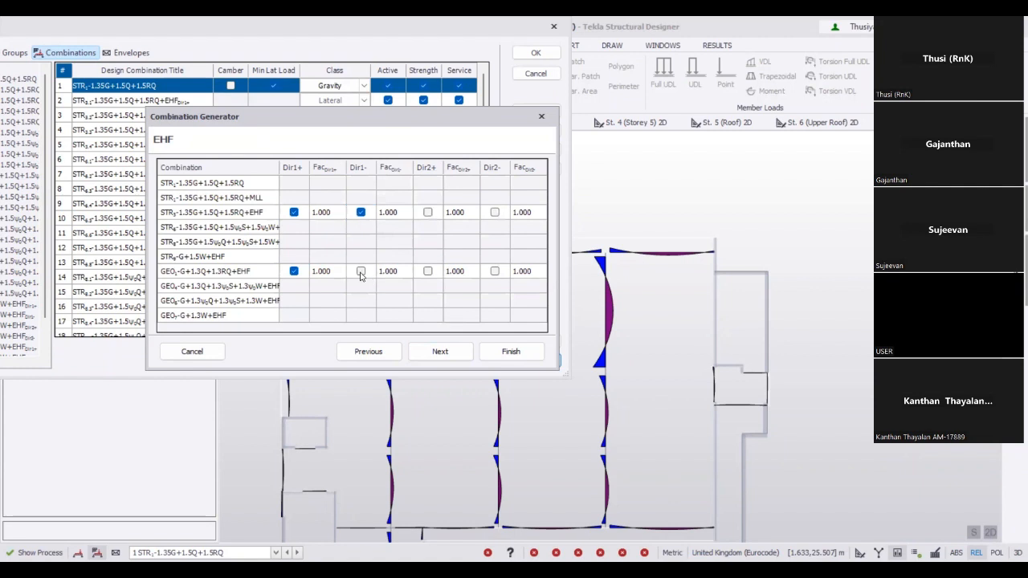
pyautogui.click(428, 212)
pyautogui.click(428, 271)
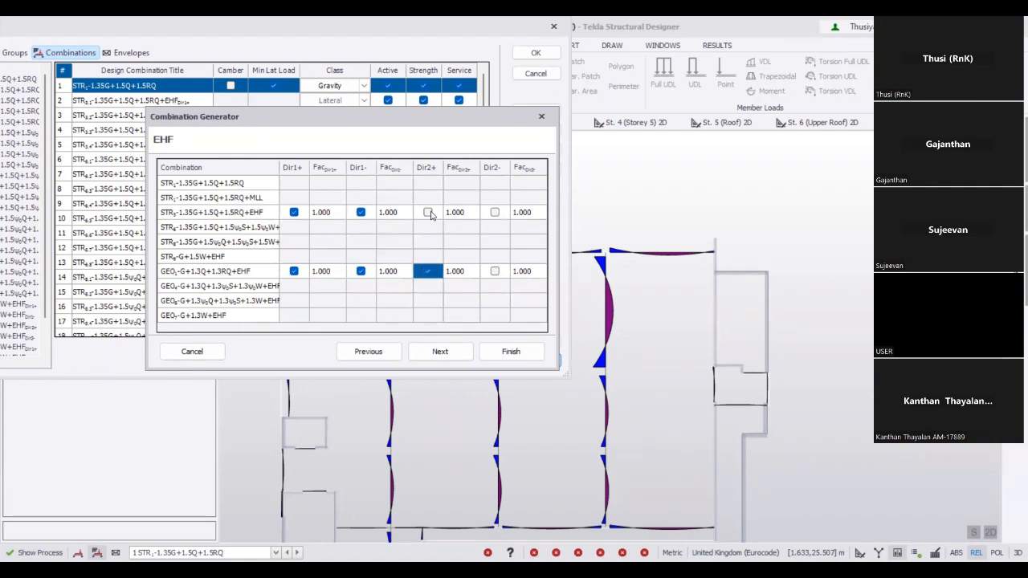
pyautogui.click(427, 212)
pyautogui.click(495, 212)
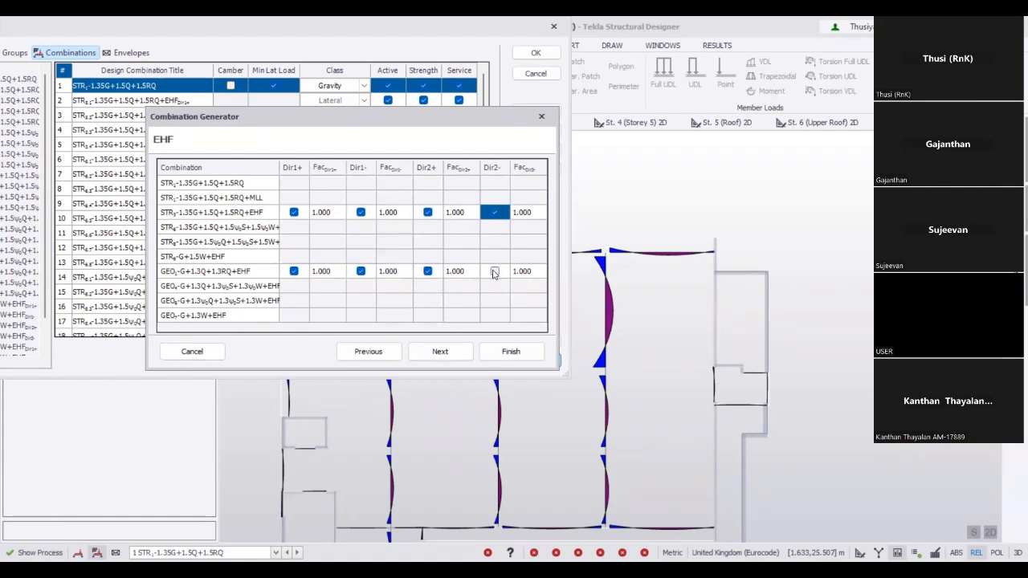
pyautogui.click(495, 271)
pyautogui.click(440, 351)
# Generate the combinations with minimum lateral loads using STR1 in all four directions, and close the loading settings without accepting
pyautogui.click(291, 220)
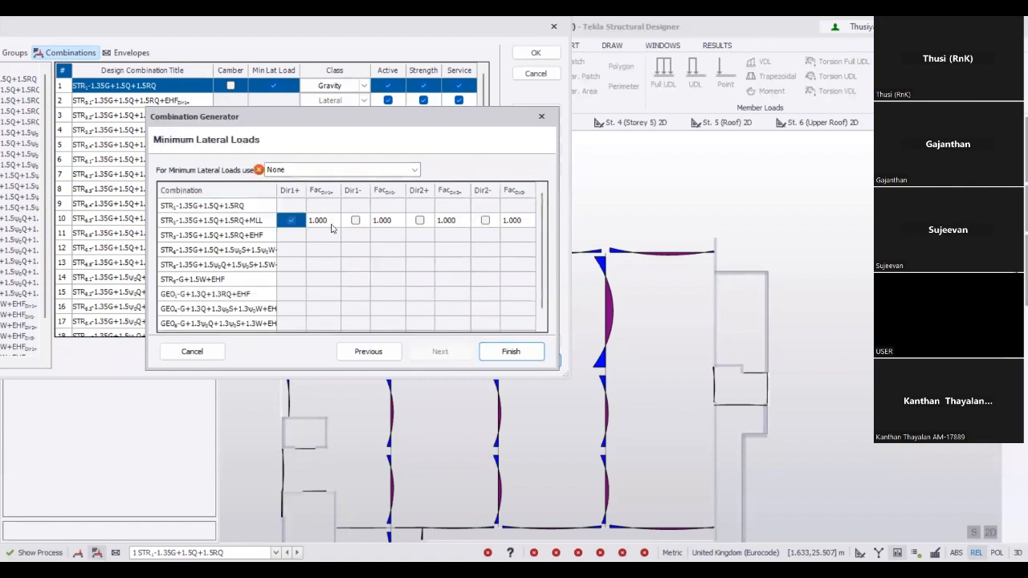
pyautogui.click(355, 220)
pyautogui.click(419, 220)
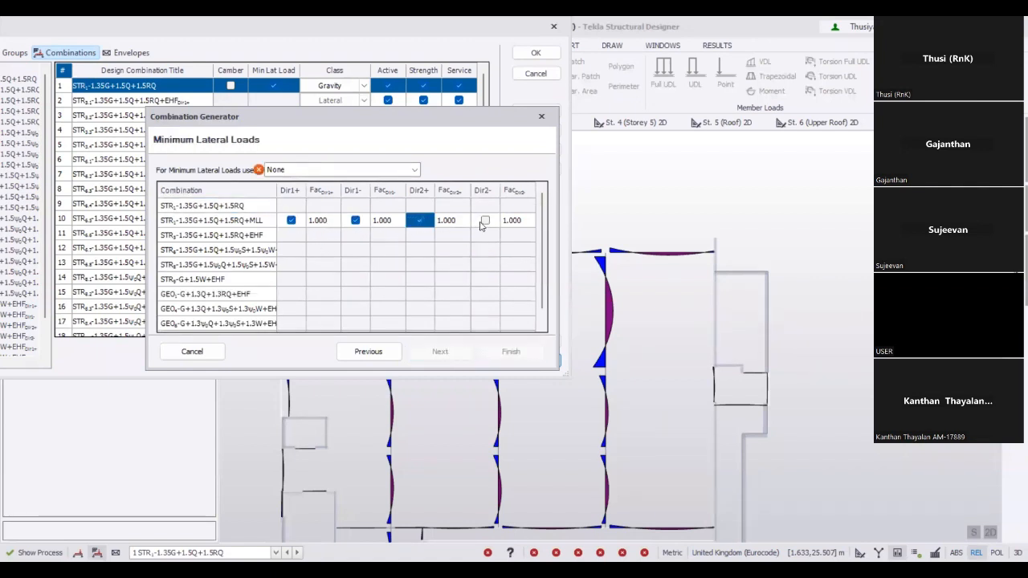
pyautogui.click(485, 220)
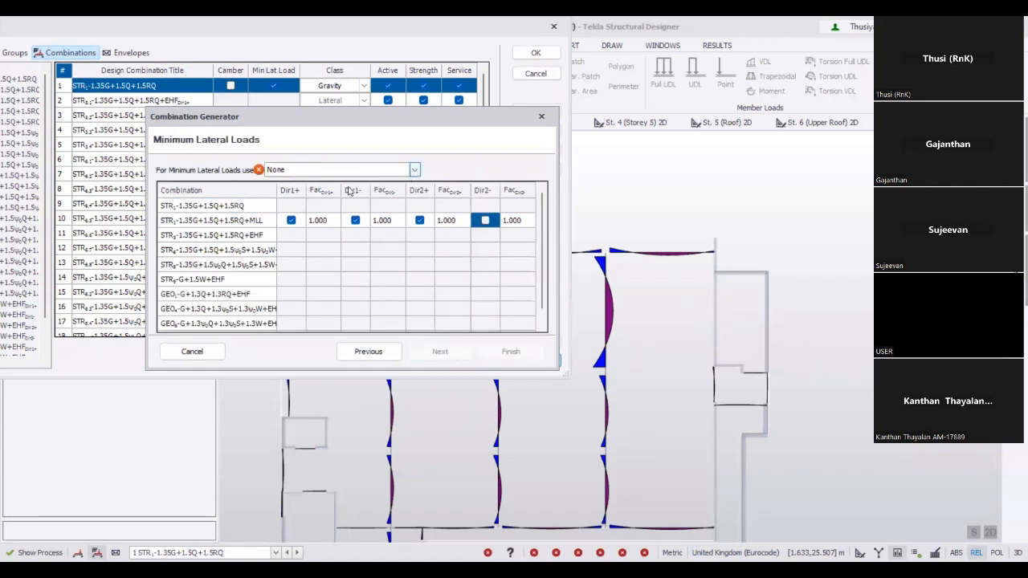
pyautogui.click(393, 170)
pyautogui.click(365, 194)
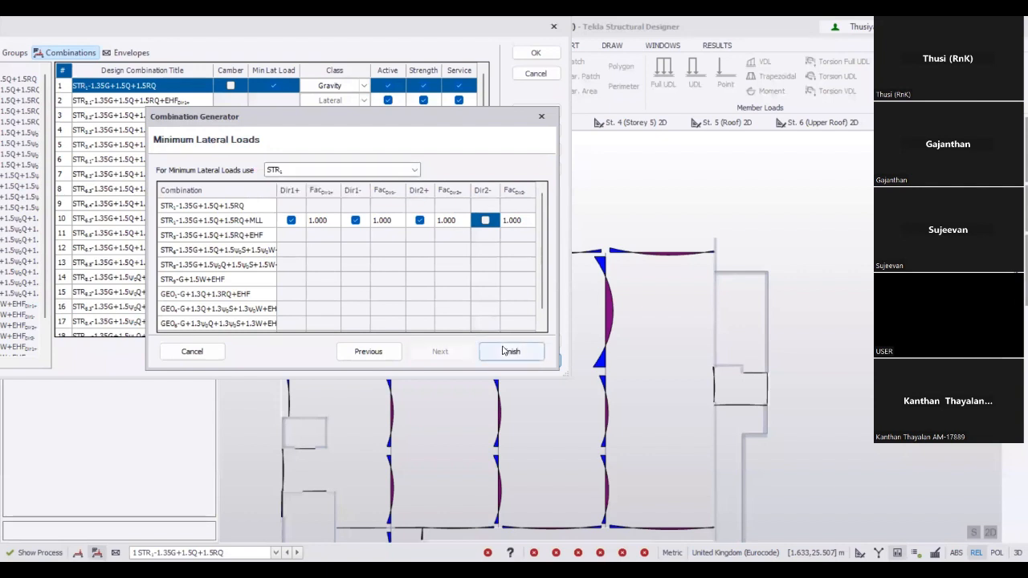
pyautogui.click(506, 350)
pyautogui.click(489, 332)
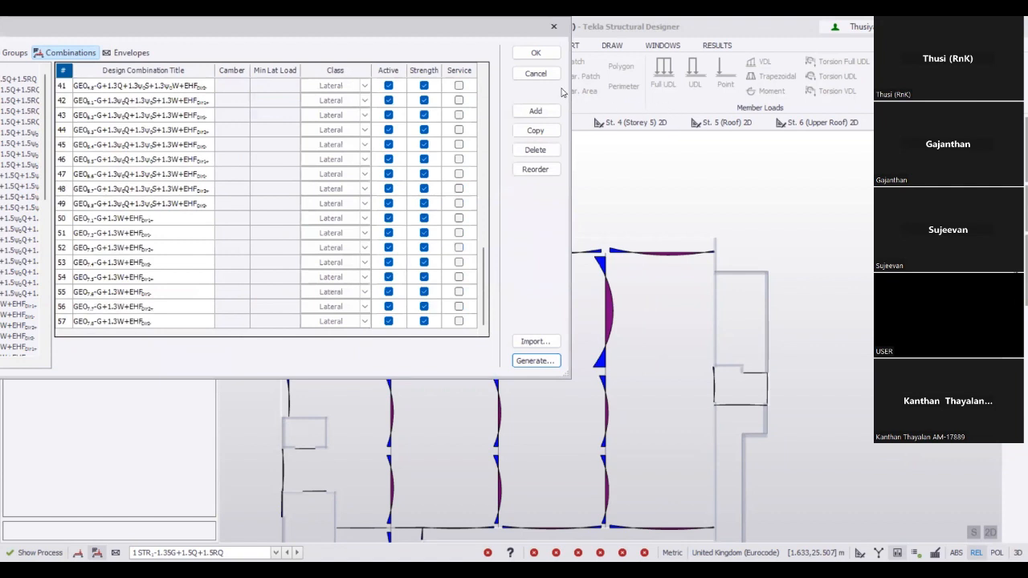
pyautogui.click(536, 74)
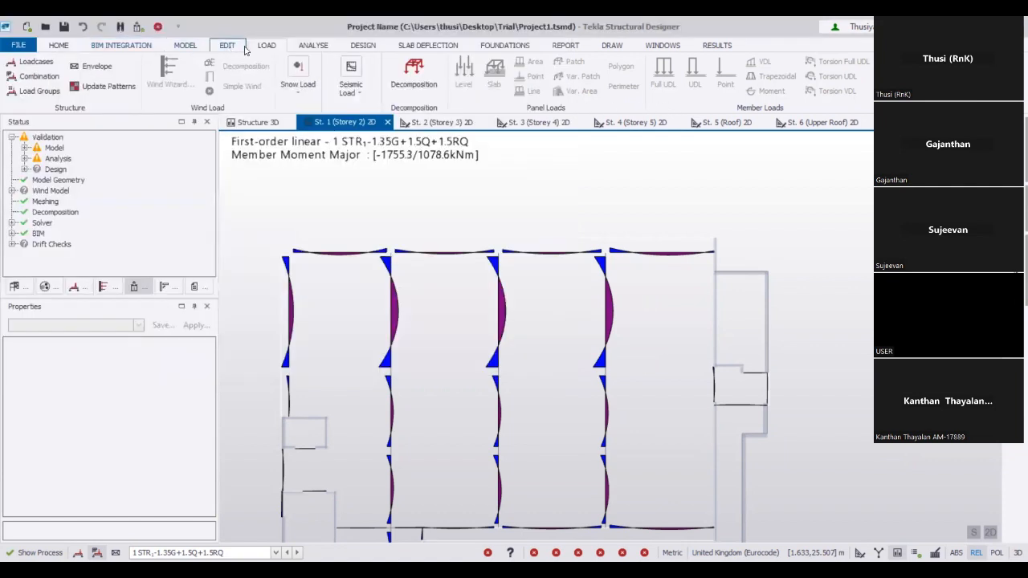
# Add a second design envelope titled GEO, check its available combinations and accept the loading changes
pyautogui.click(535, 110)
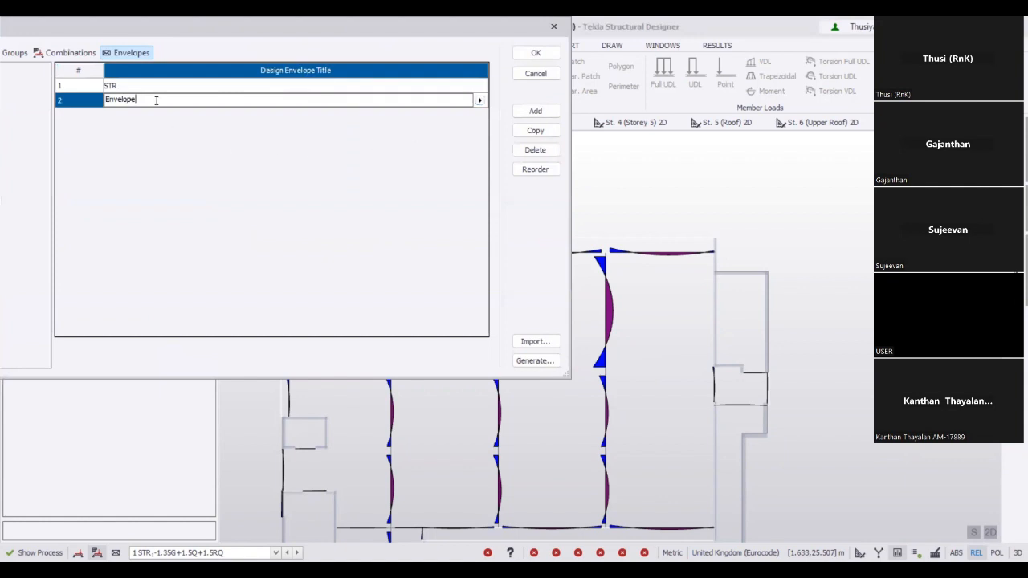
pyautogui.click(72, 99)
pyautogui.write('GEO')
pyautogui.moveTo(215, 38); pyautogui.dragTo(375, 83)
pyautogui.click(119, 134)
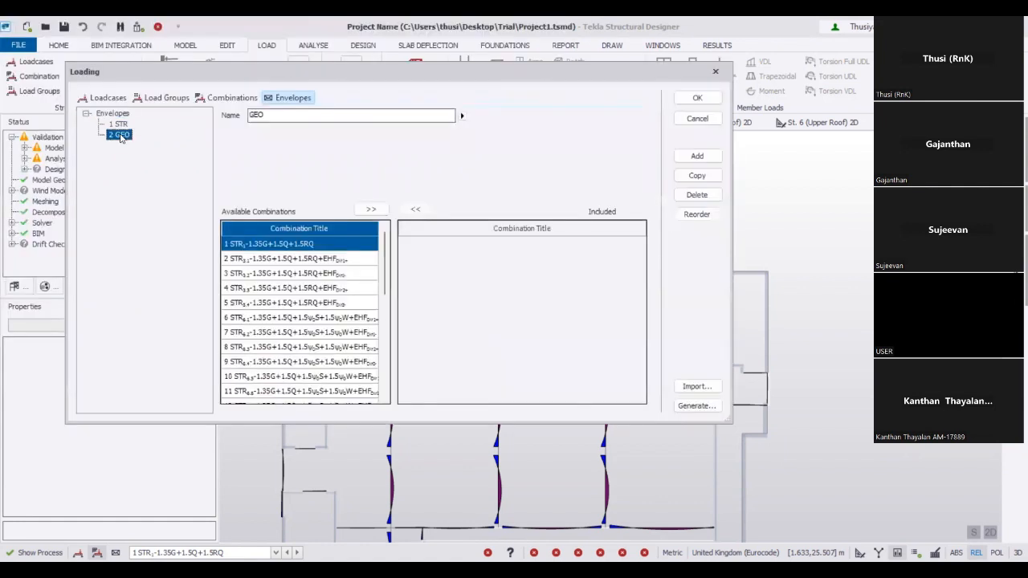
pyautogui.scroll(-6, 388, 288)
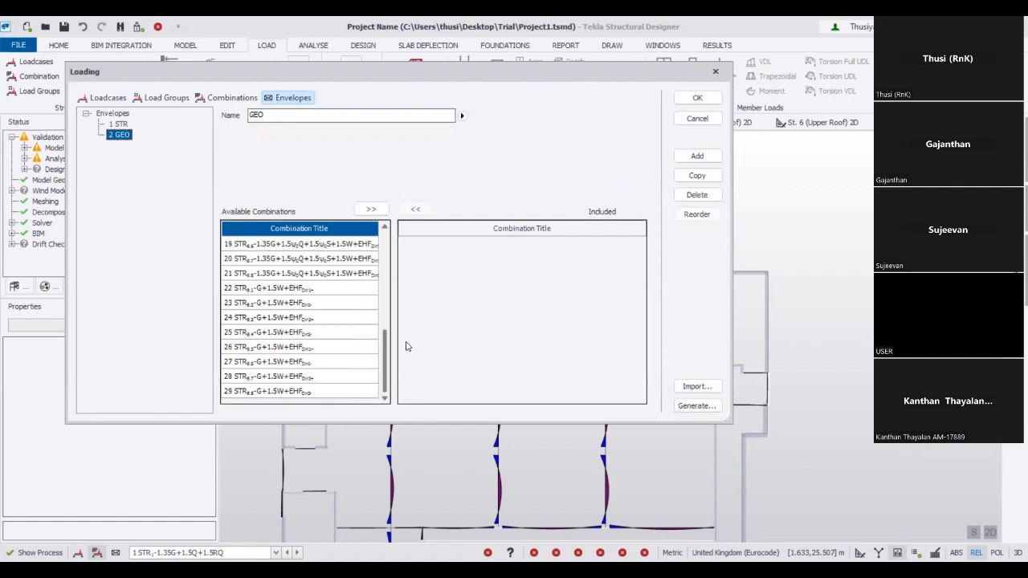
pyautogui.scroll(3, 404, 333)
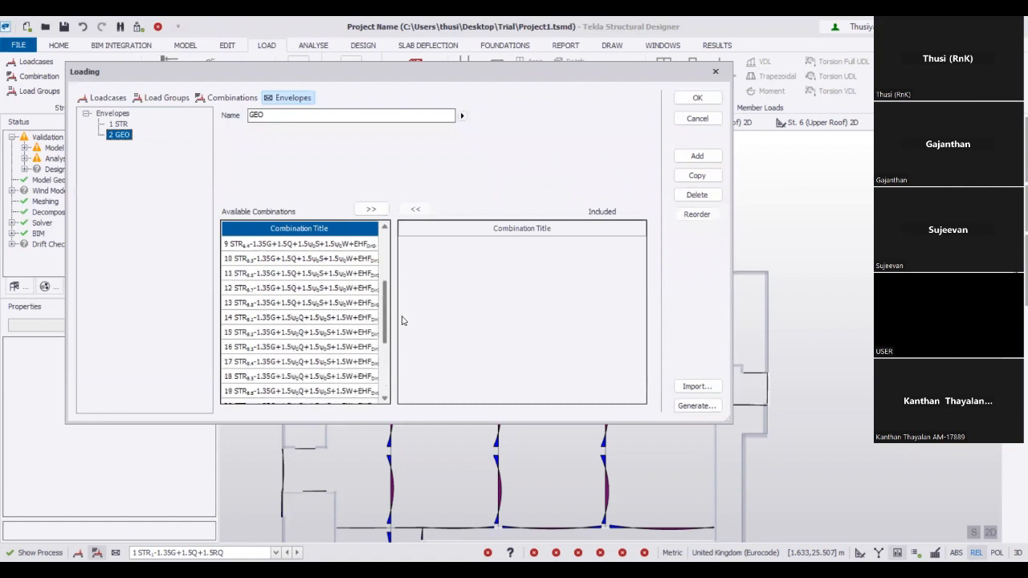
pyautogui.scroll(-3, 401, 337)
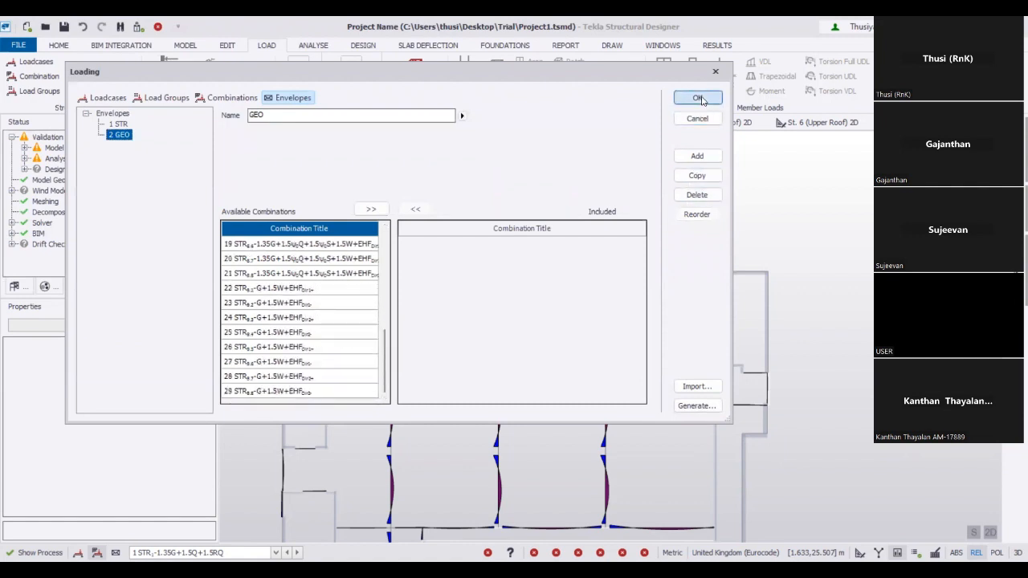
pyautogui.press('Return')
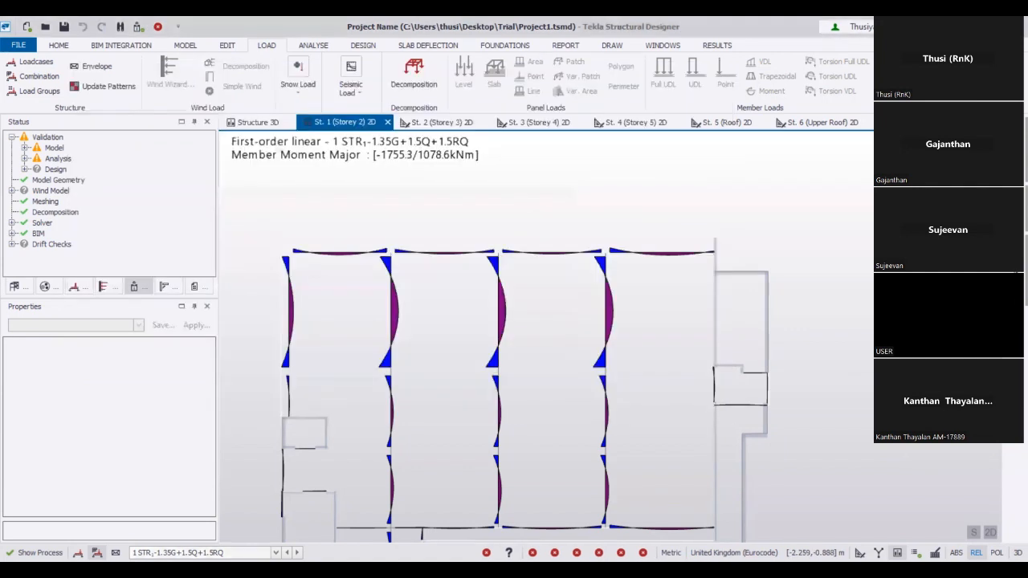
# Look through the result combinations and the design combination table to check whether GEO combinations exist
pyautogui.click(275, 552)
pyautogui.scroll(-1, 204, 498)
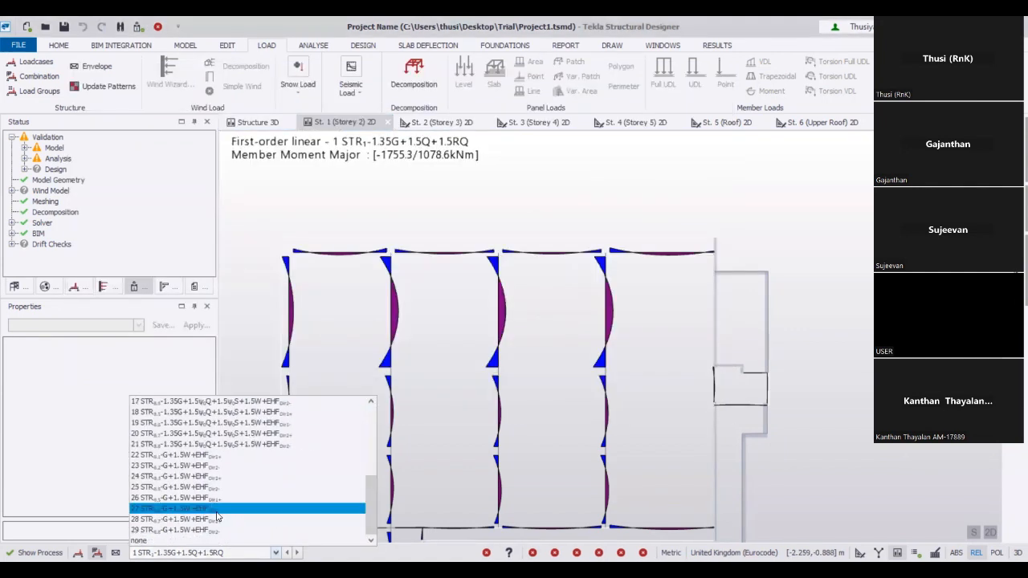
pyautogui.scroll(5, 218, 516)
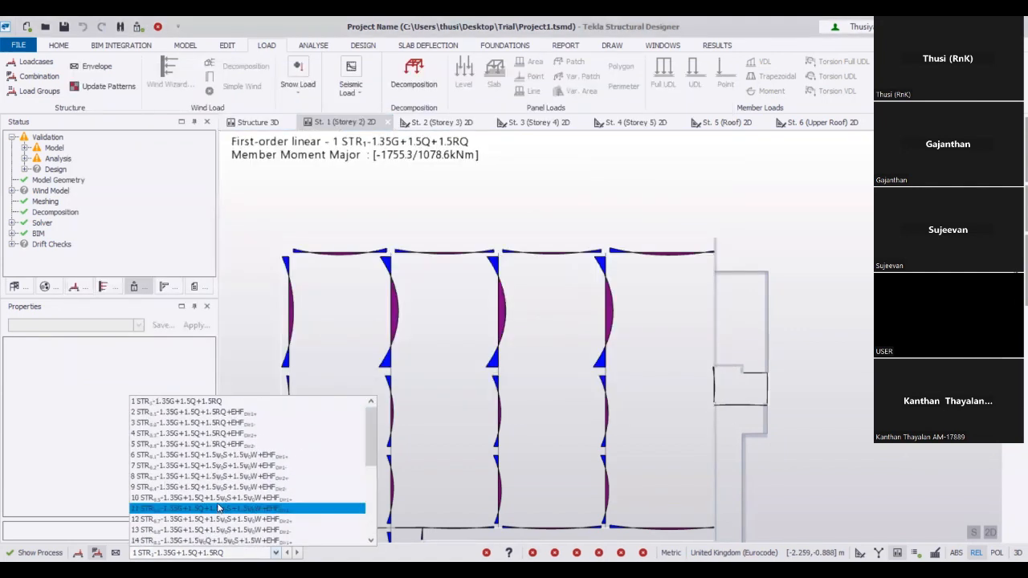
pyautogui.click(176, 401)
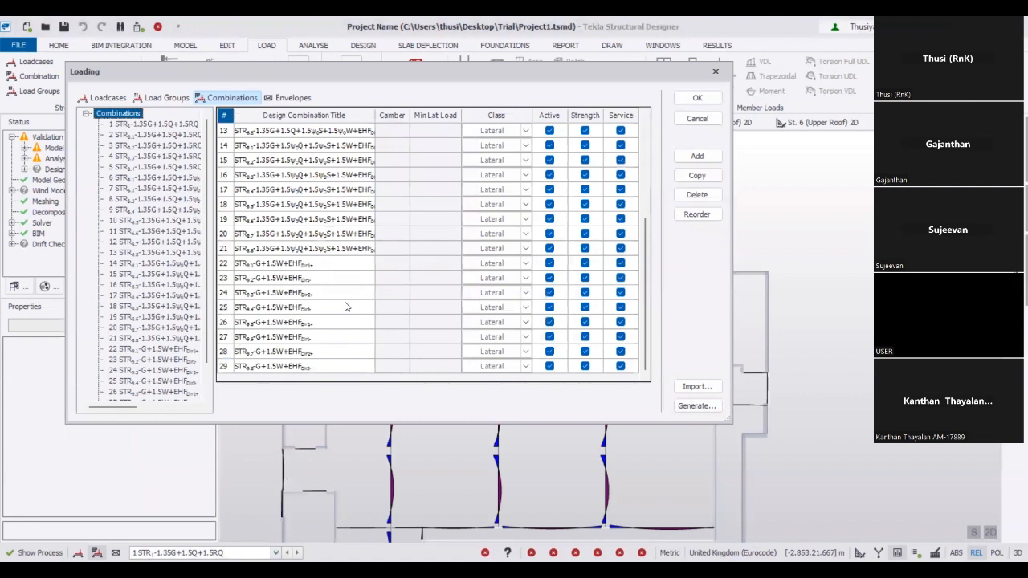
pyautogui.scroll(-1, 187, 399)
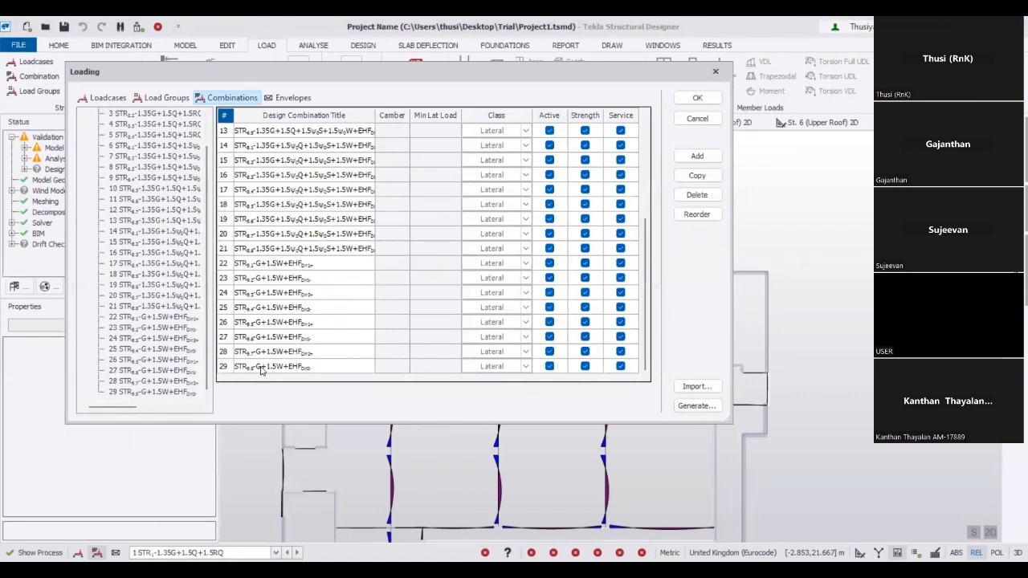
pyautogui.scroll(4, 297, 320)
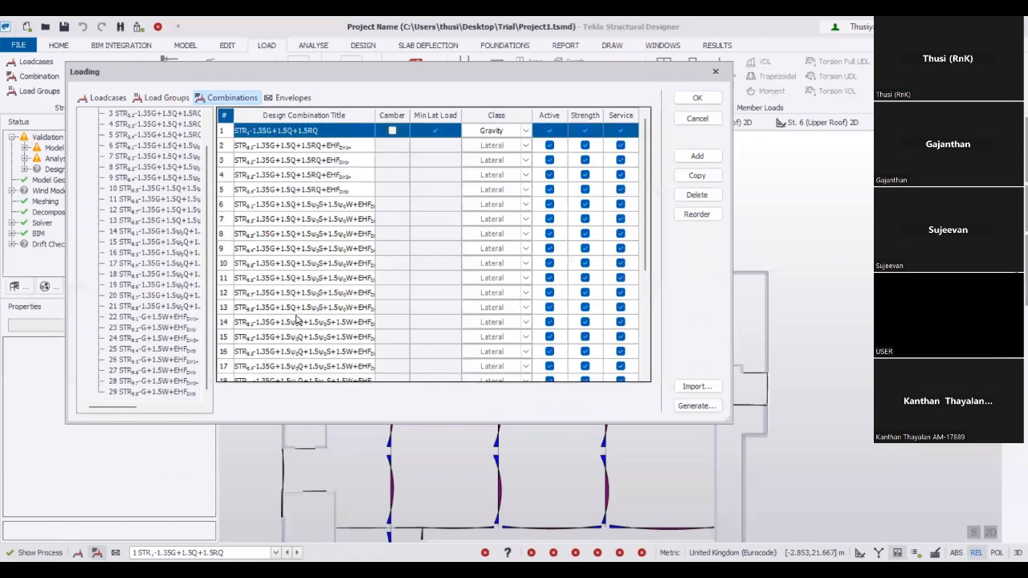
pyautogui.scroll(-4, 298, 320)
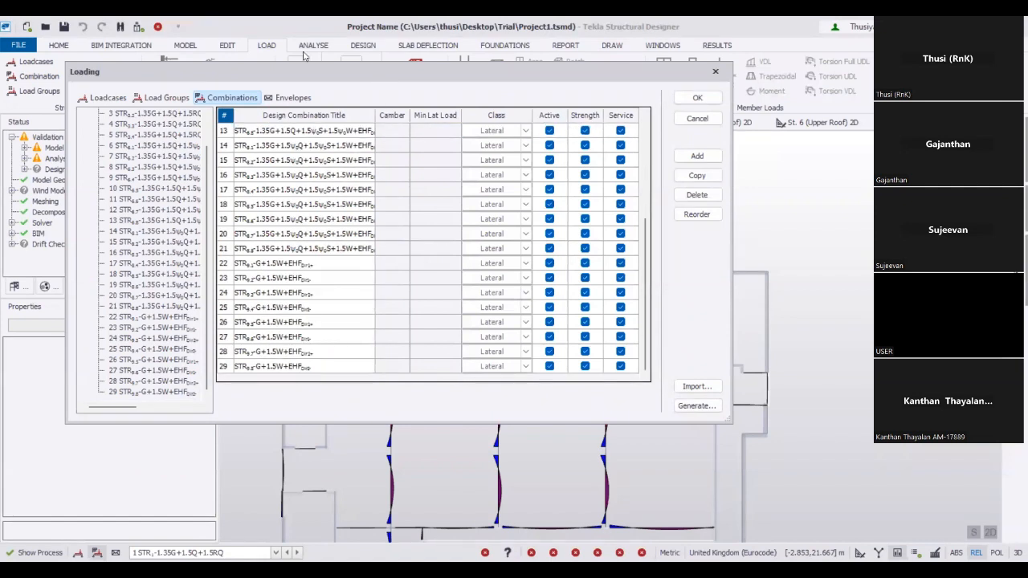
# Restart the combination generator with GEO combinations only as the extra set, and include the GEO G+1.3W+EHF combination
pyautogui.moveTo(372, 77); pyautogui.dragTo(304, 55)
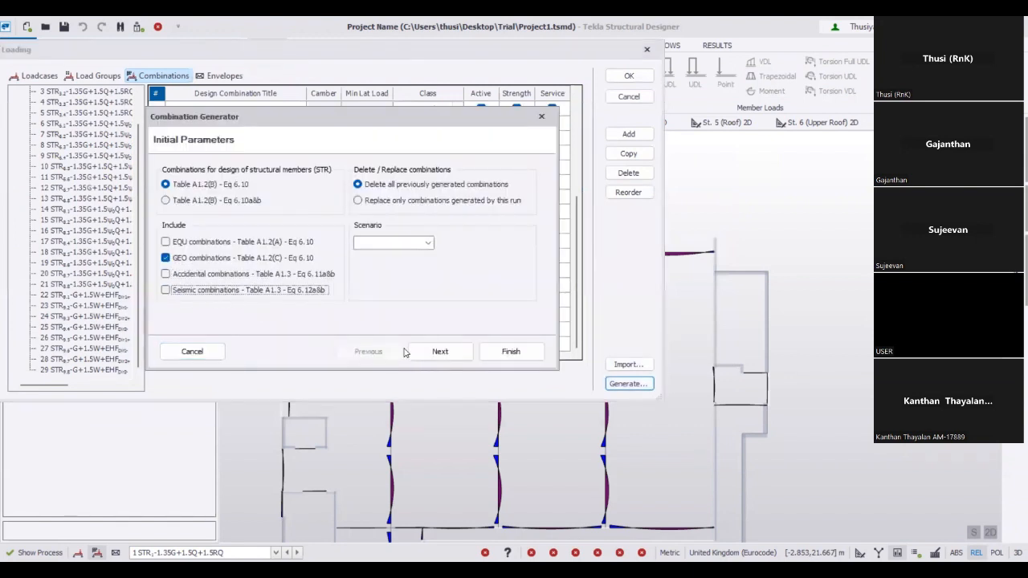
pyautogui.click(442, 354)
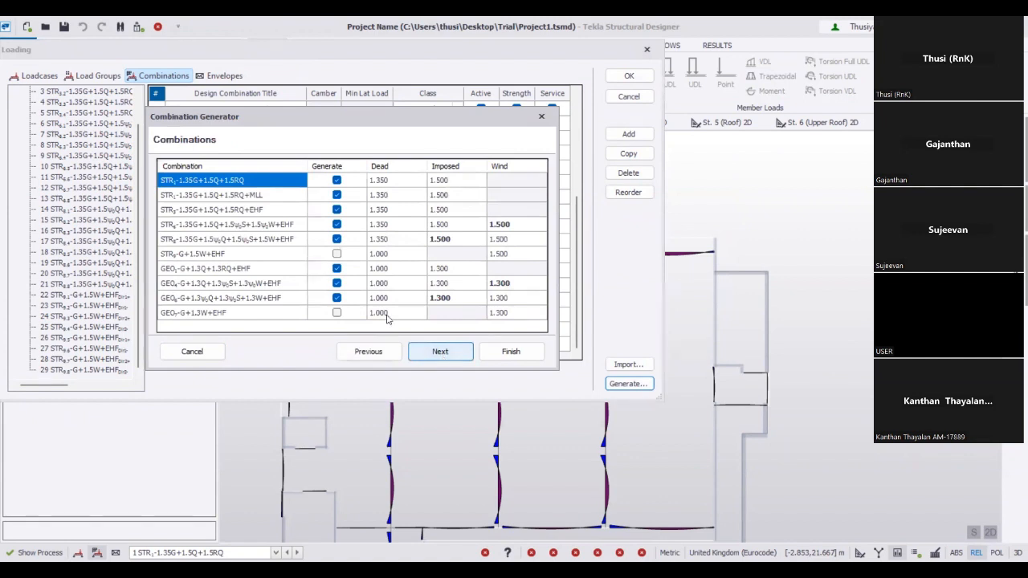
pyautogui.click(338, 313)
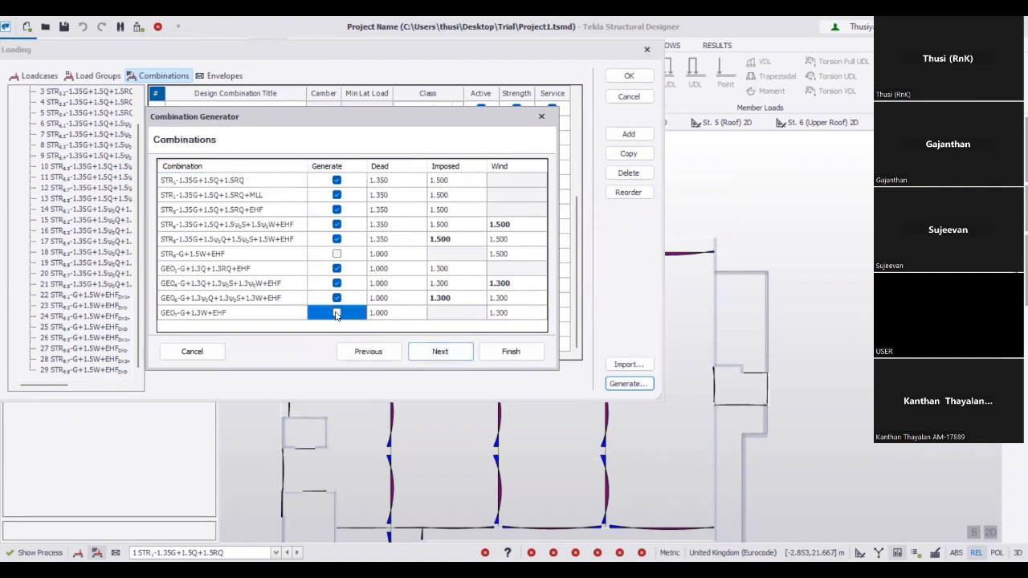
pyautogui.click(440, 353)
pyautogui.click(440, 353)
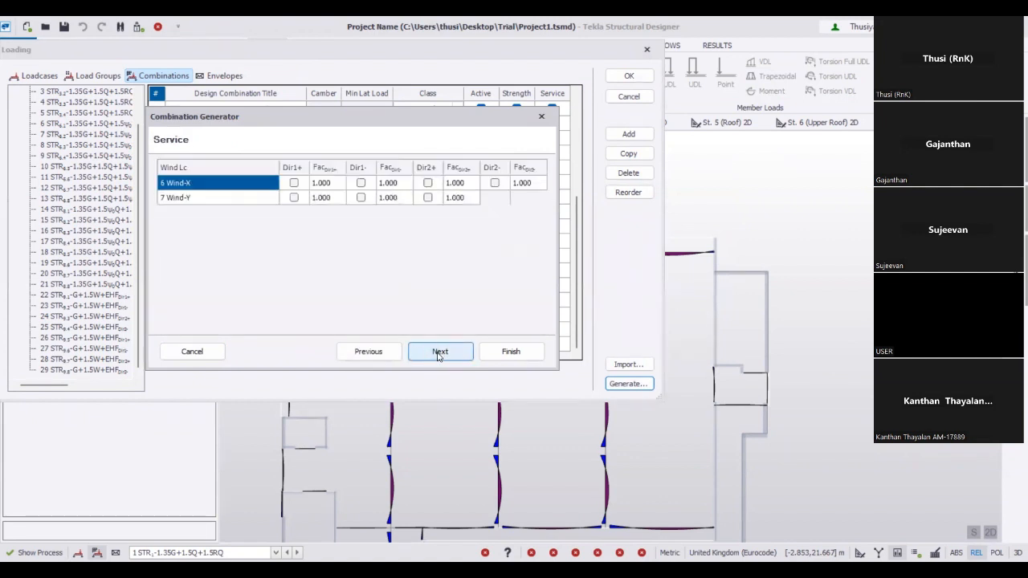
# Enable all four directions, Dir1+, Dir1-, Dir2+ and Dir2-, for both Wind-X and Wind-Y in the wind/EHF directions
pyautogui.click(294, 183)
pyautogui.click(294, 197)
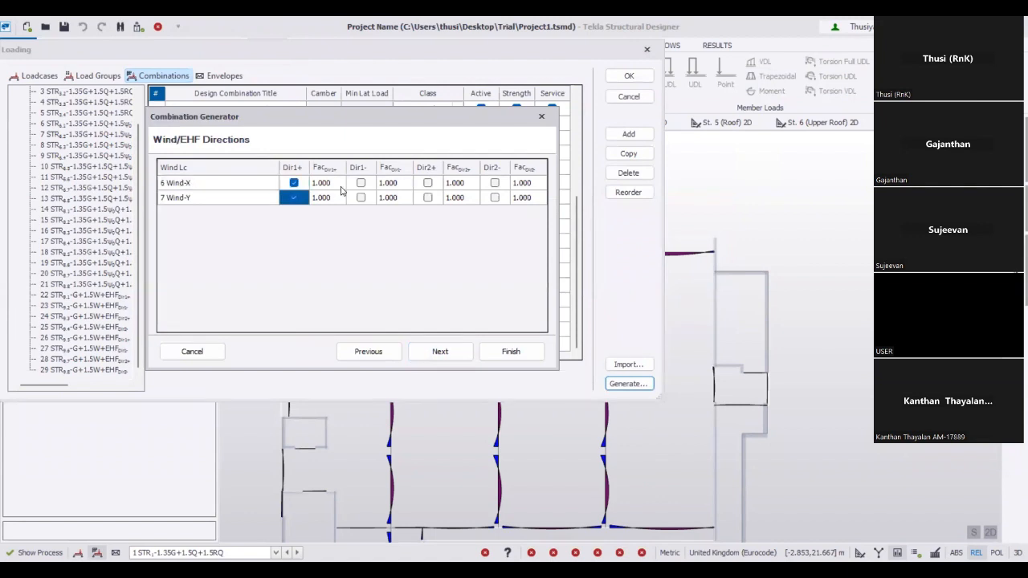
pyautogui.click(360, 183)
pyautogui.click(361, 198)
pyautogui.click(361, 183)
pyautogui.click(361, 183)
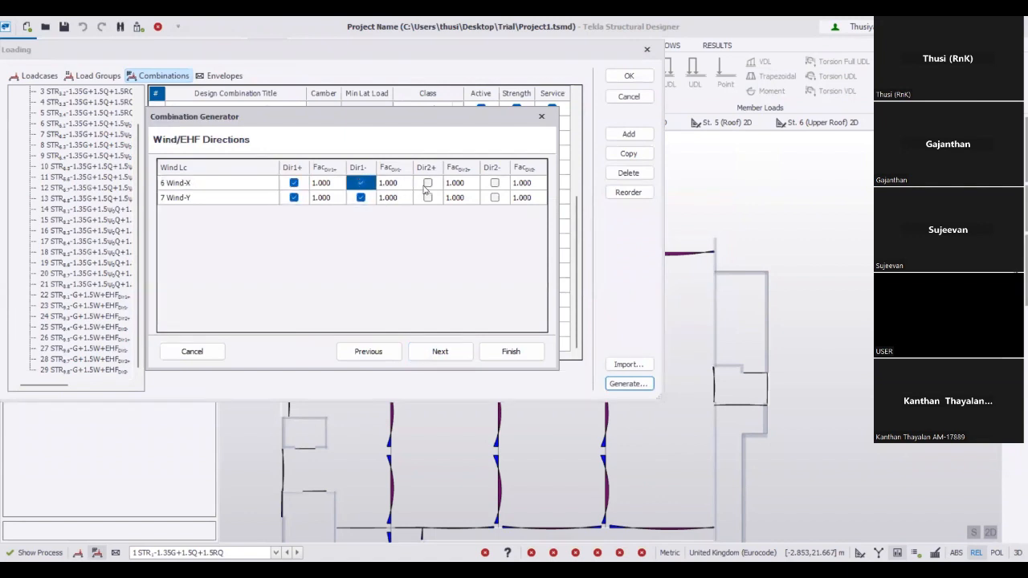
pyautogui.click(427, 183)
pyautogui.click(427, 197)
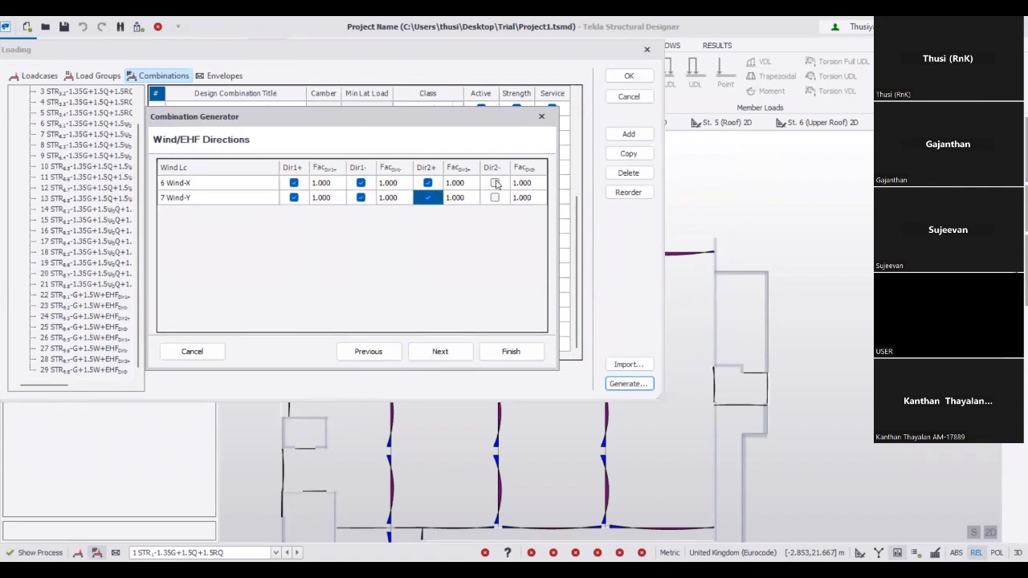
pyautogui.click(496, 183)
pyautogui.click(494, 198)
pyautogui.click(440, 351)
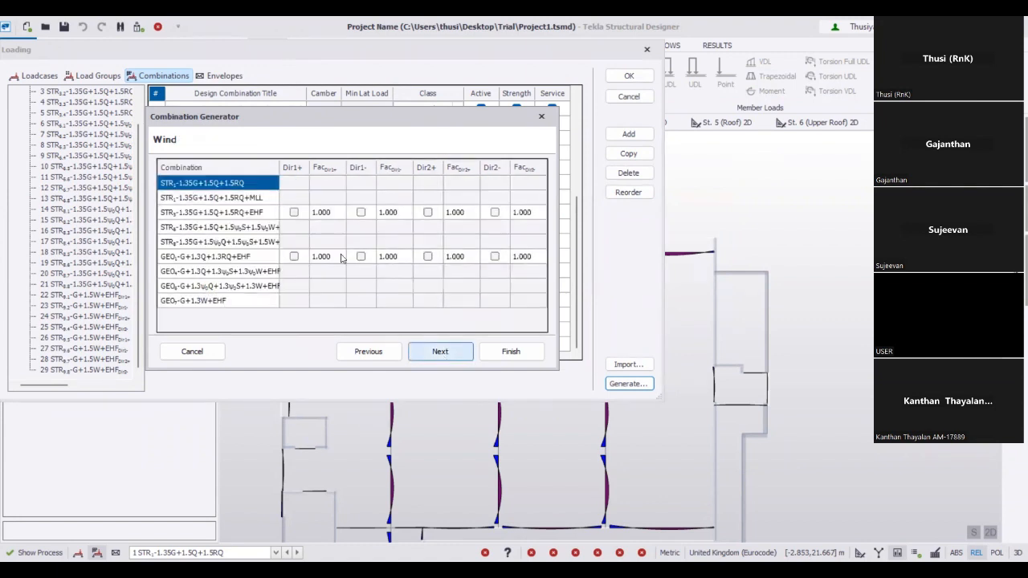
# Apply EHF in all four directions to the STR 1.35G+1.5Q+1.5RQ+EHF and GEO G+1.3Q+1.3RQ+EHF combinations
pyautogui.click(294, 212)
pyautogui.click(291, 256)
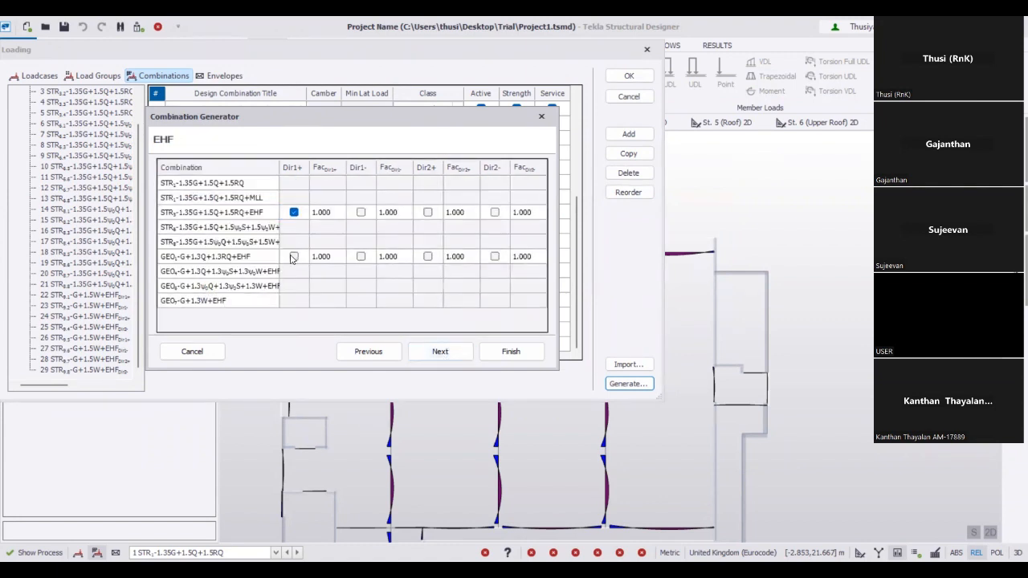
pyautogui.click(293, 256)
pyautogui.click(361, 212)
pyautogui.click(361, 256)
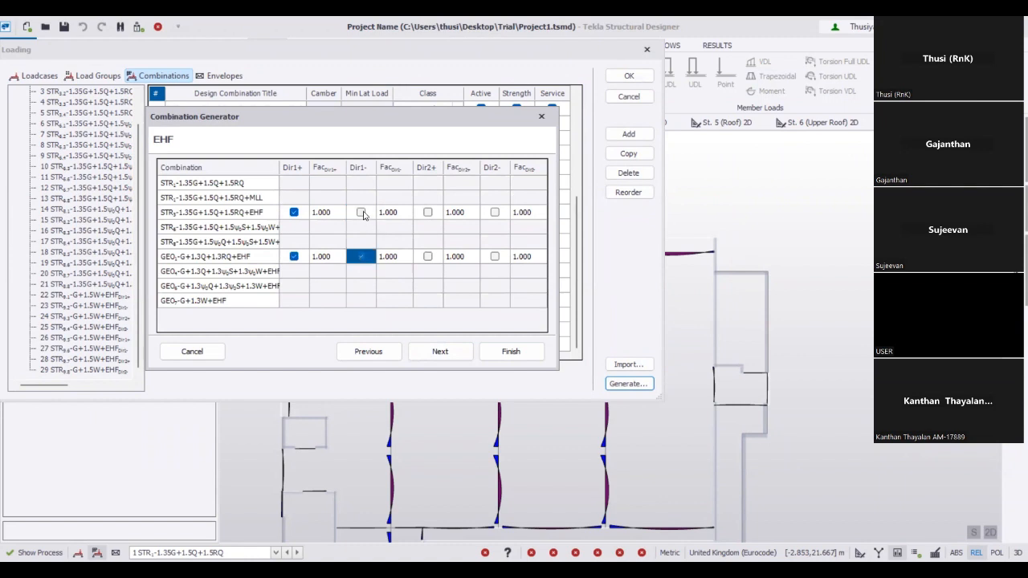
pyautogui.click(362, 212)
pyautogui.click(427, 212)
pyautogui.click(427, 256)
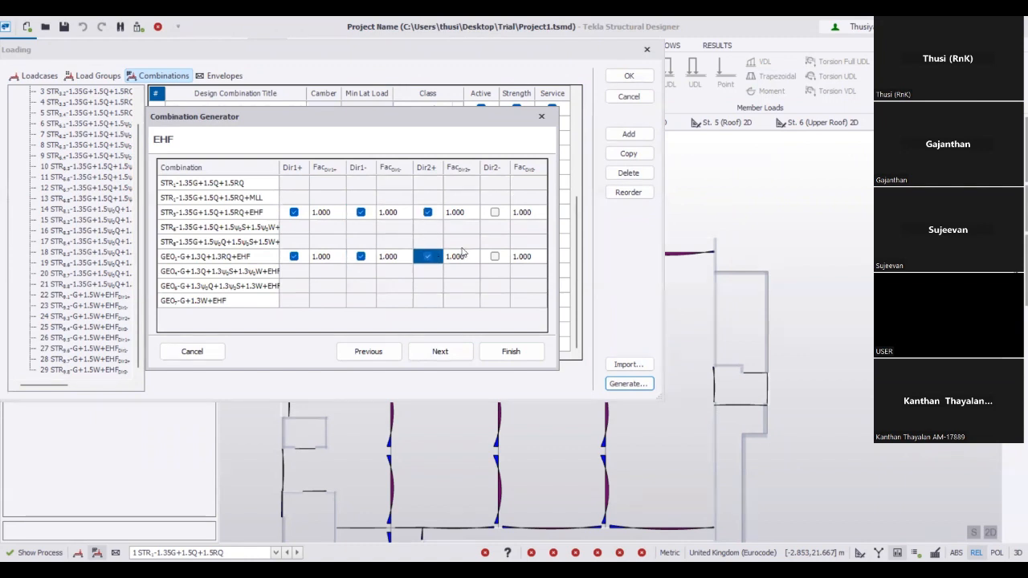
pyautogui.click(495, 212)
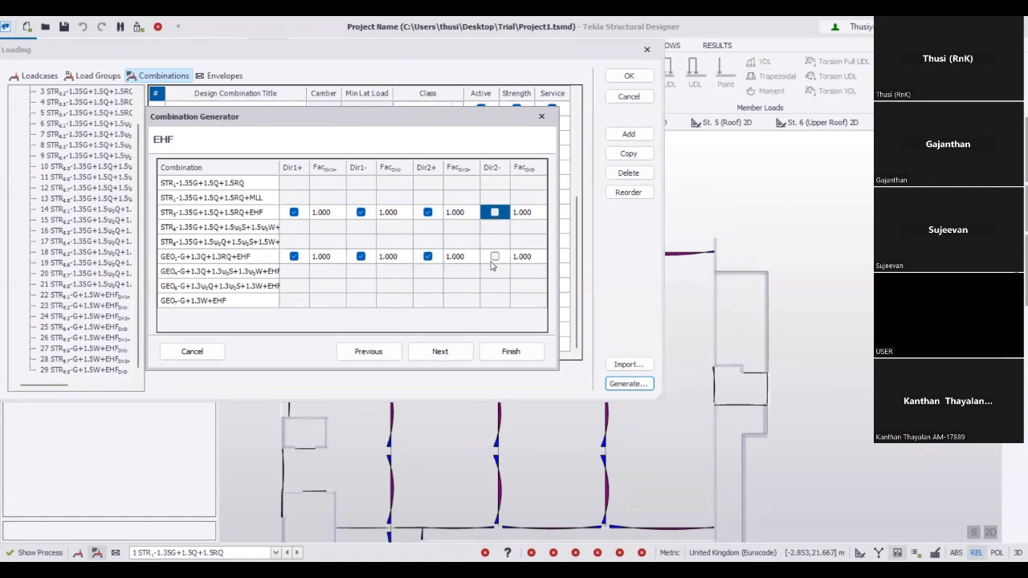
pyautogui.click(494, 256)
pyautogui.click(495, 212)
pyautogui.click(446, 351)
# Enable minimum lateral loads in all four directions for the MLL combination, based on STR1-1.35G+1.5Q+1.5RQ
pyautogui.click(295, 220)
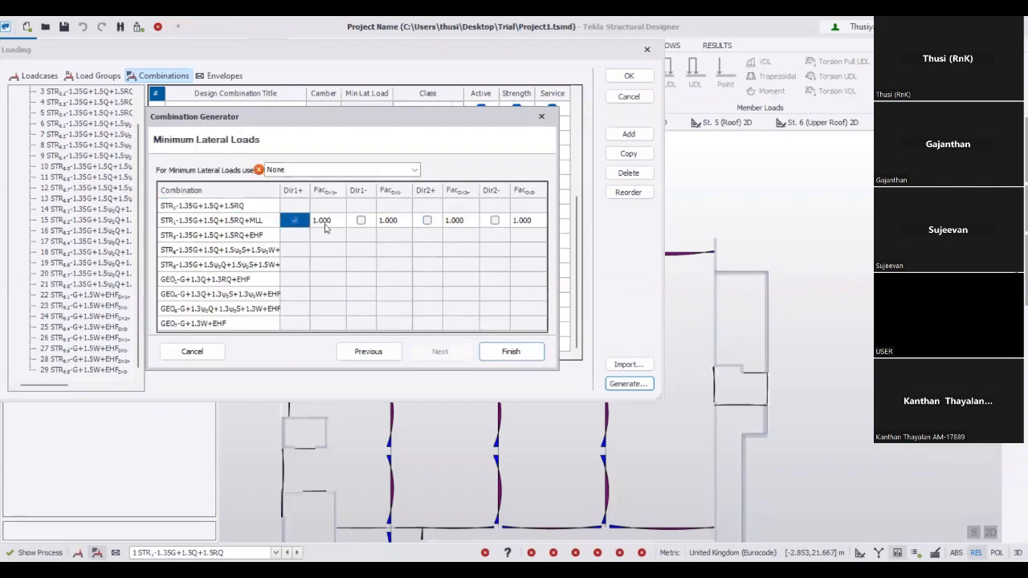
pyautogui.click(361, 220)
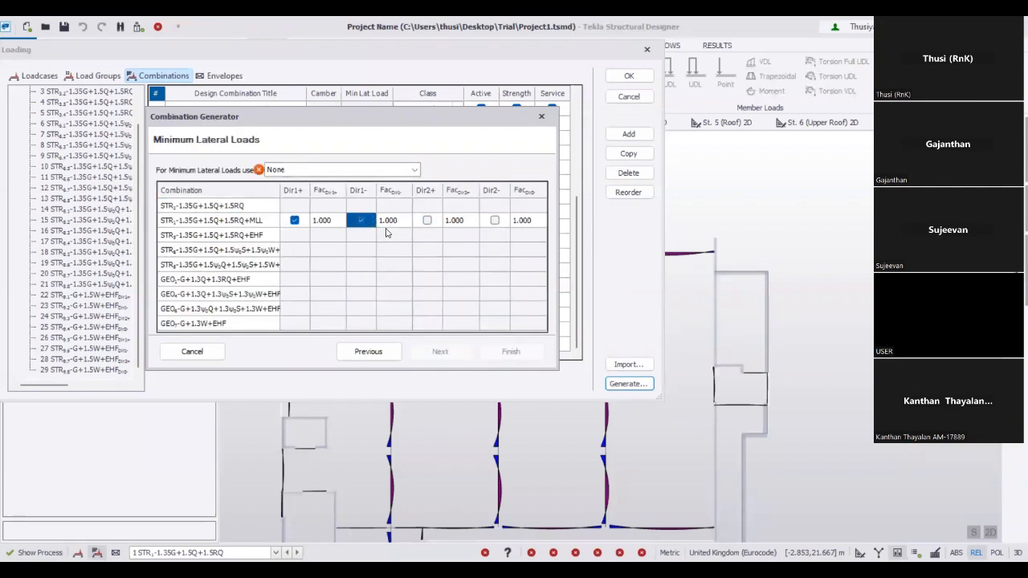
pyautogui.click(431, 220)
pyautogui.click(496, 221)
pyautogui.click(426, 221)
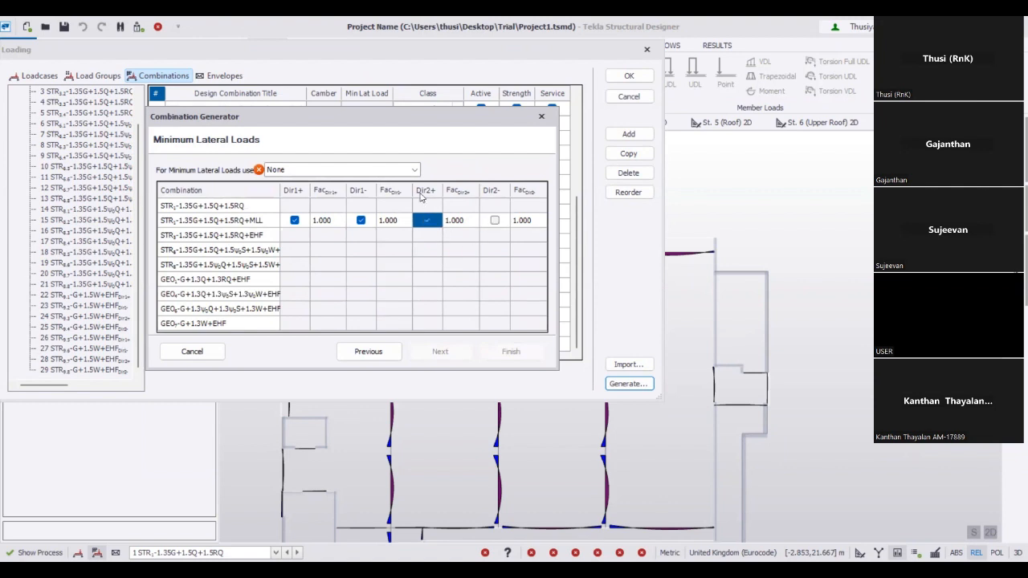
pyautogui.click(415, 170)
pyautogui.click(359, 194)
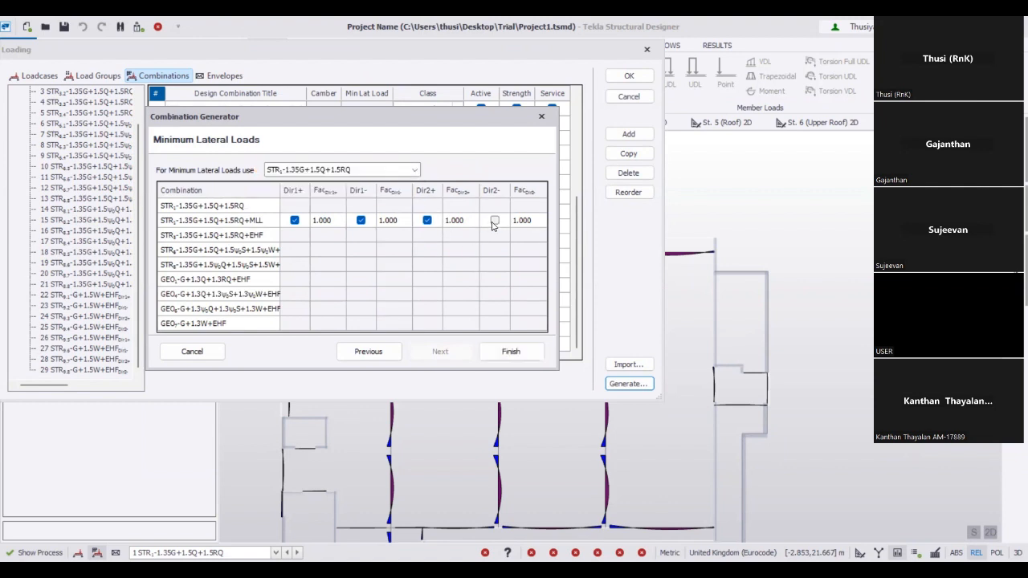
pyautogui.click(495, 220)
# Generate the STR and GEO combinations, agree to delete the existing ones used in envelopes, and accept the loading changes
pyautogui.click(510, 352)
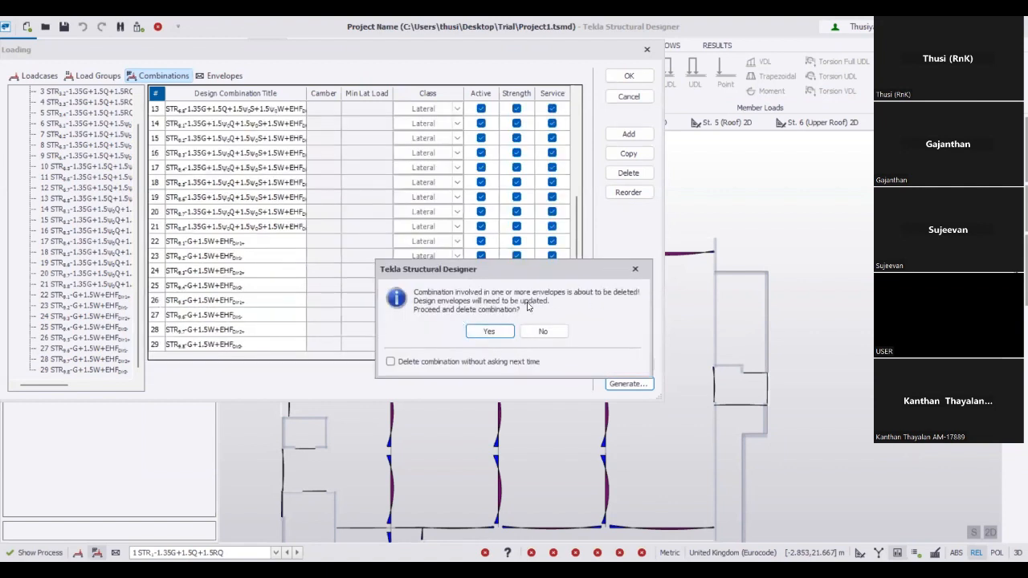
pyautogui.click(486, 332)
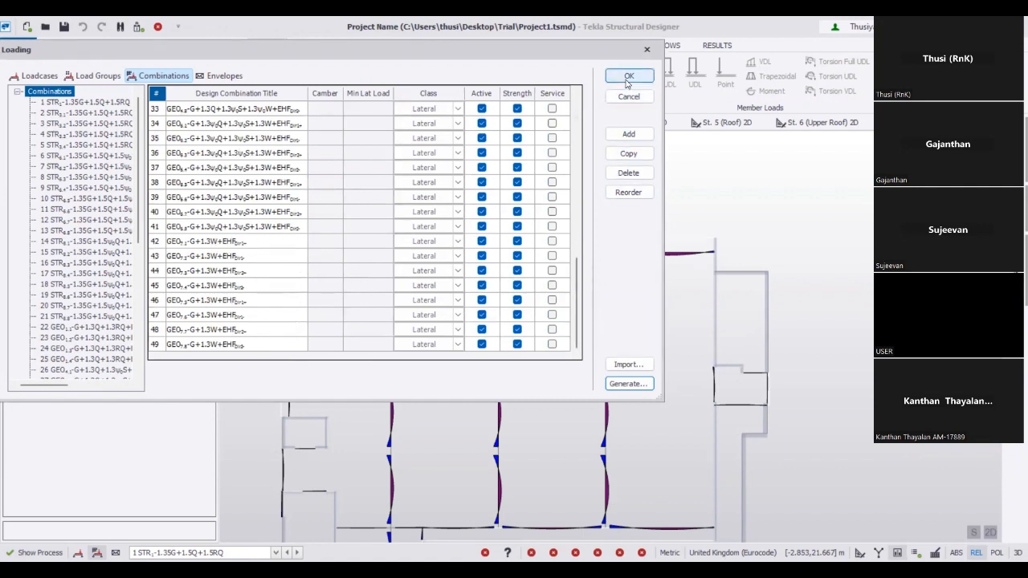
pyautogui.click(629, 79)
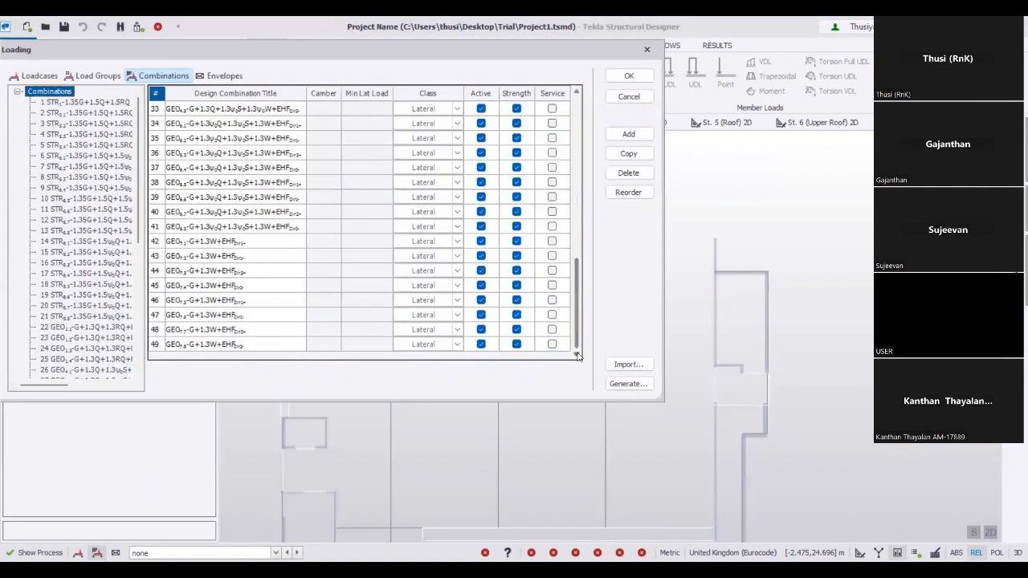
pyautogui.click(629, 75)
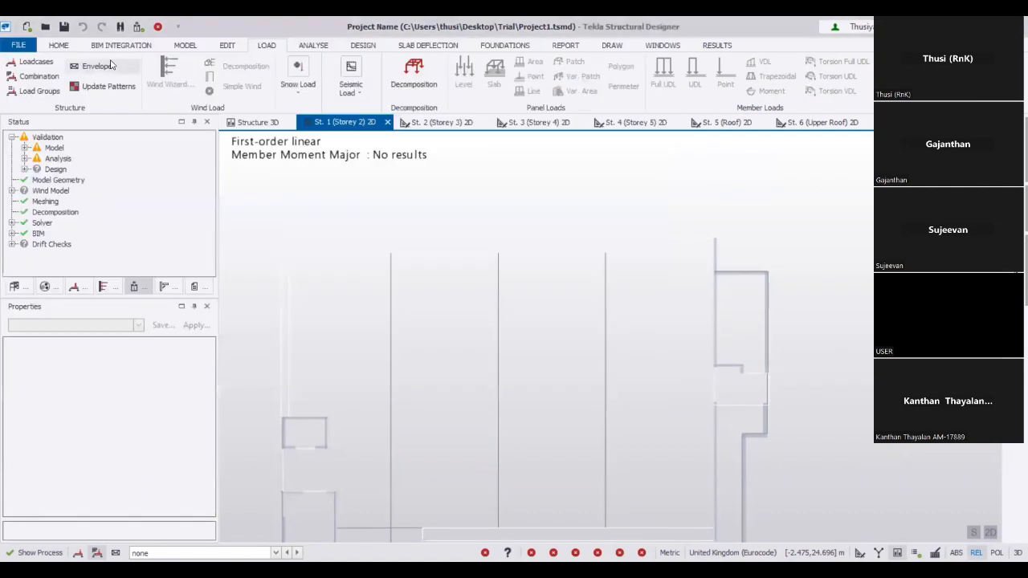
# Include all STR combinations, 1 to 21, in the STR design envelope
pyautogui.click(121, 69)
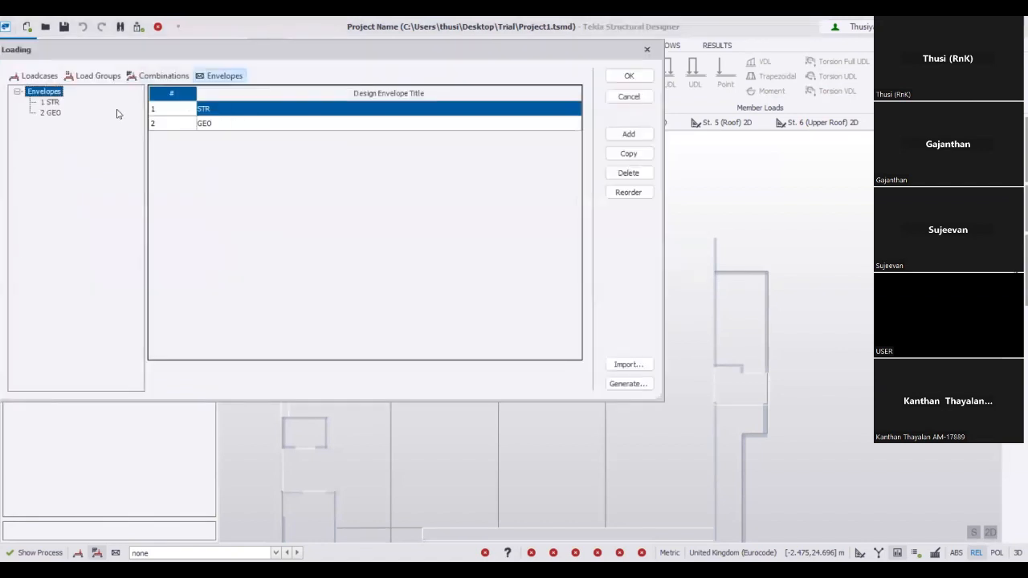
pyautogui.click(50, 102)
pyautogui.moveTo(317, 232); pyautogui.dragTo(319, 297)
pyautogui.scroll(1, 319, 297)
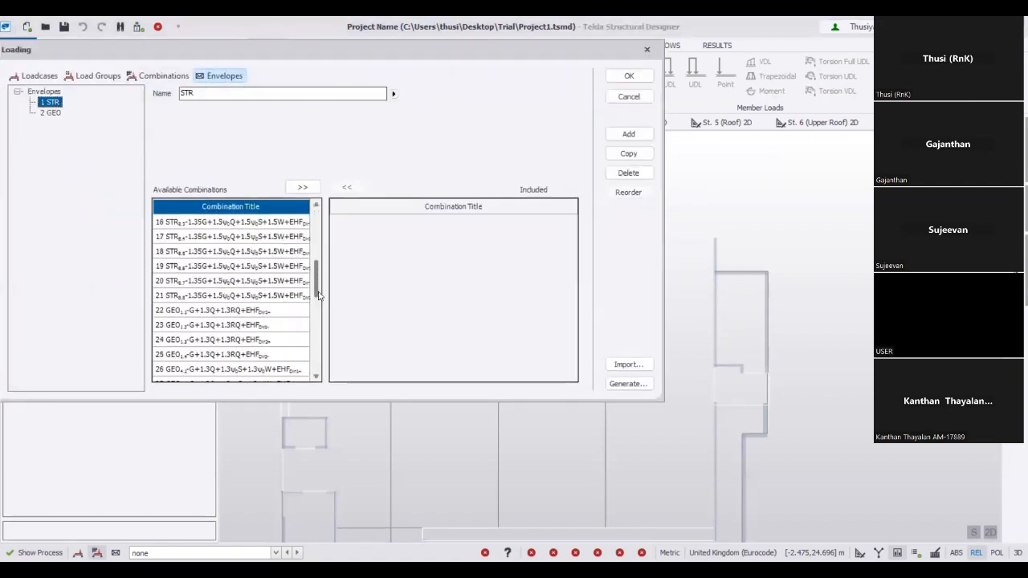
pyautogui.moveTo(241, 222); pyautogui.dragTo(241, 295)
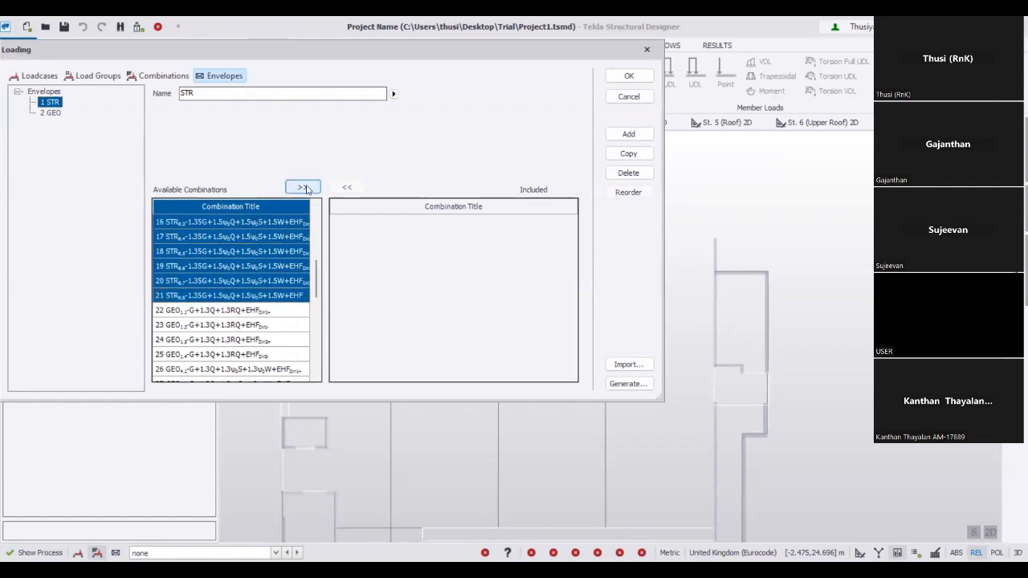
pyautogui.click(303, 188)
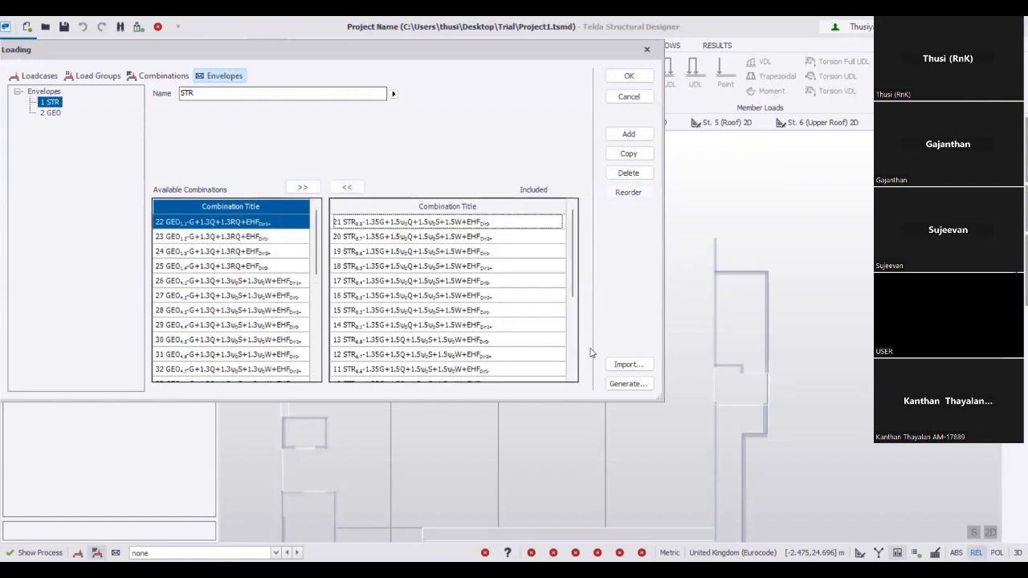
# Include all GEO combinations, 22 to 49, in the GEO design envelope and accept the loading changes
pyautogui.click(50, 112)
pyautogui.moveTo(317, 241); pyautogui.dragTo(323, 359)
pyautogui.click(225, 252)
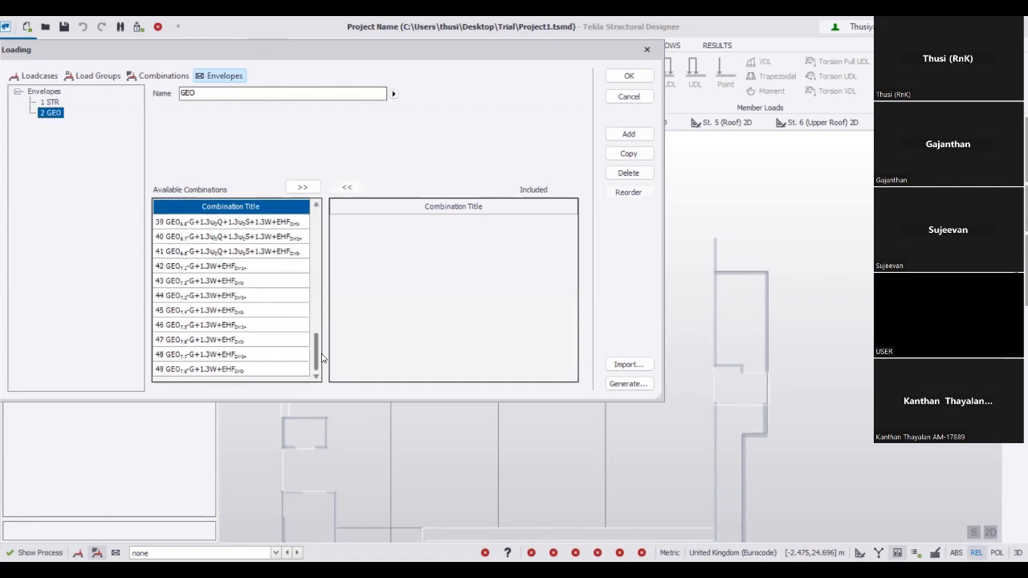
pyautogui.keyDown('shift'); pyautogui.click(224, 371); pyautogui.keyUp('shift')
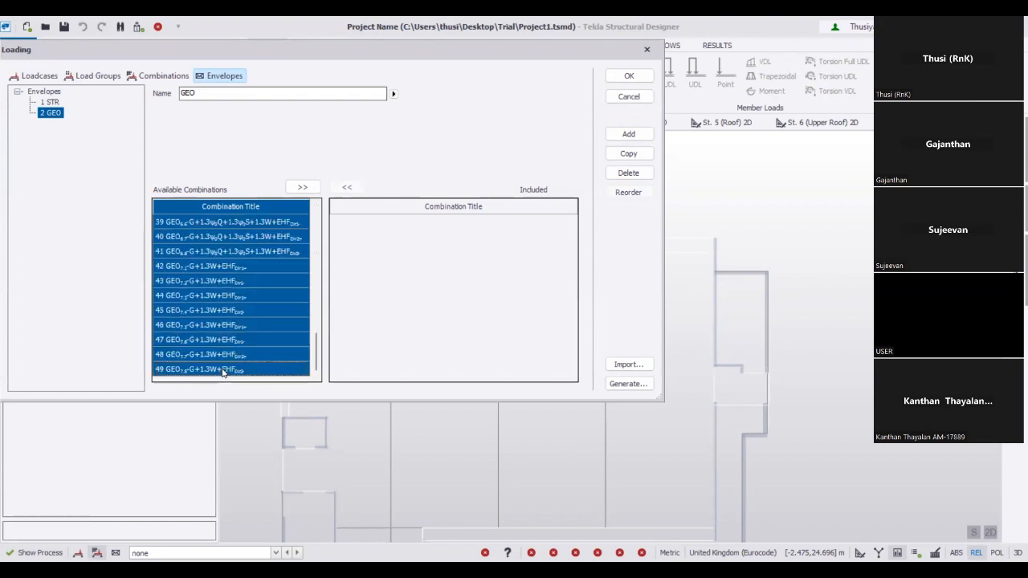
pyautogui.click(302, 187)
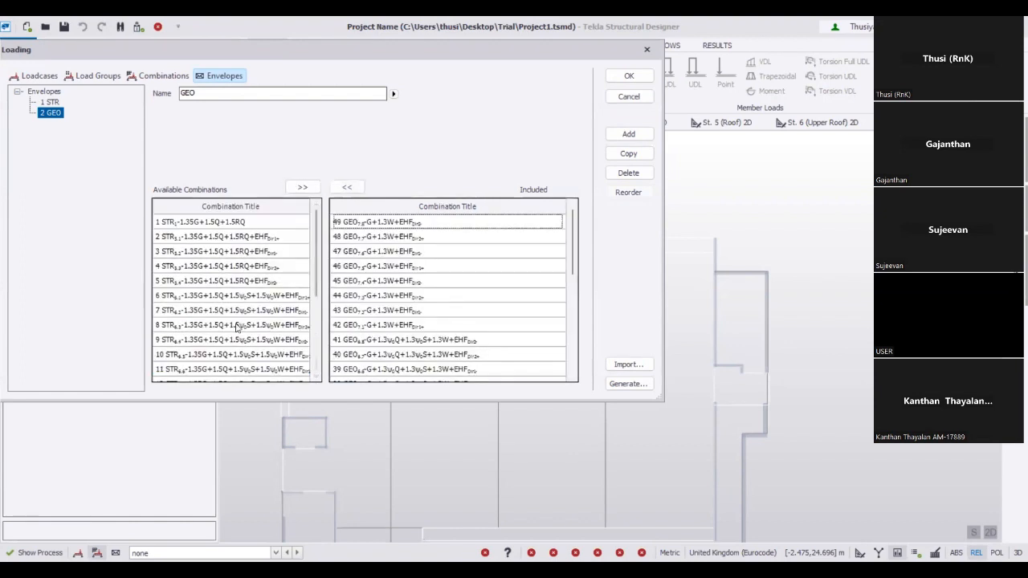
pyautogui.click(629, 75)
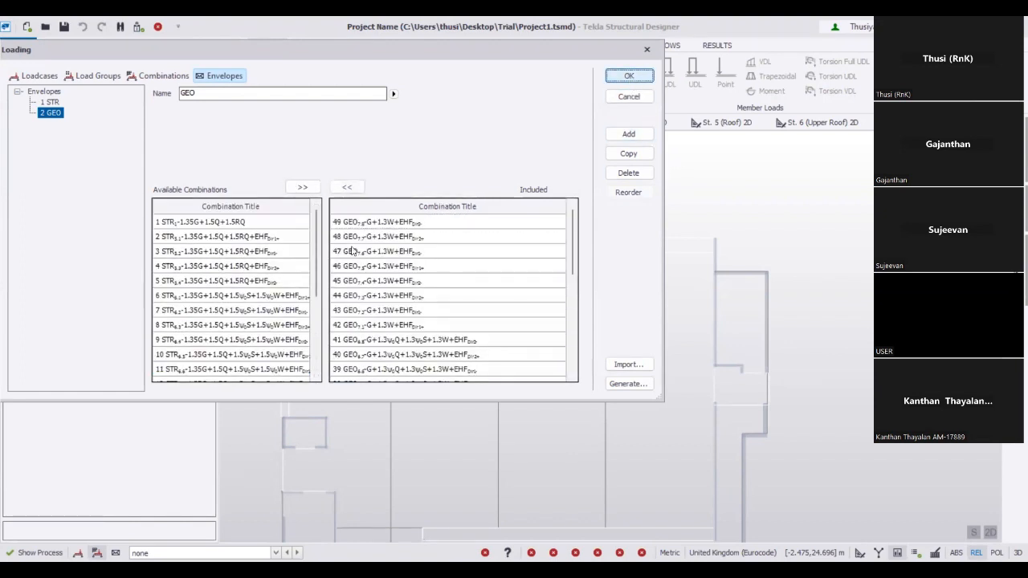
# Run the first-order linear analysis with all combinations and loadcases selected
pyautogui.click(313, 45)
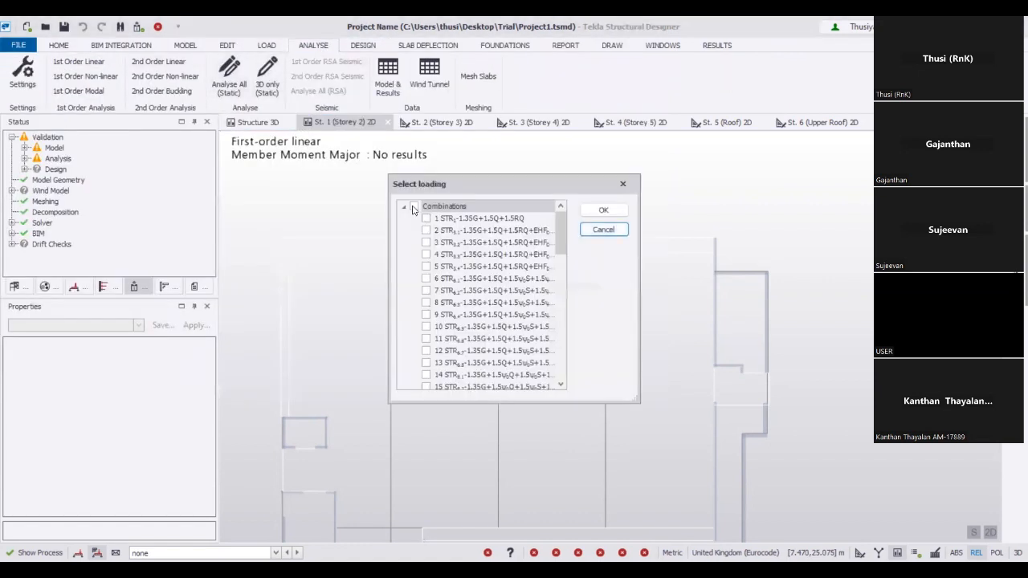
pyautogui.click(415, 208)
pyautogui.moveTo(560, 240); pyautogui.dragTo(563, 358)
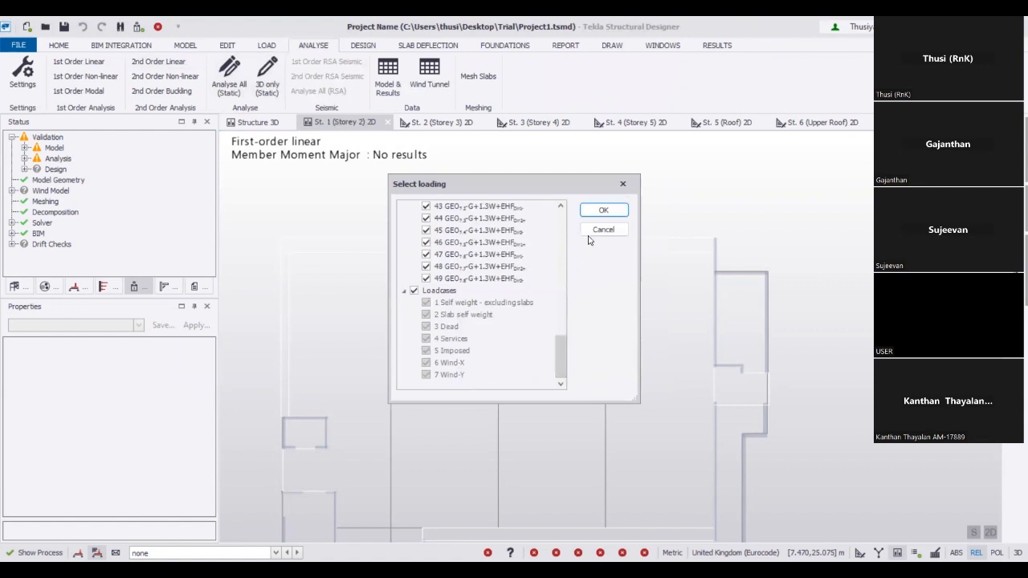
pyautogui.press('Return')
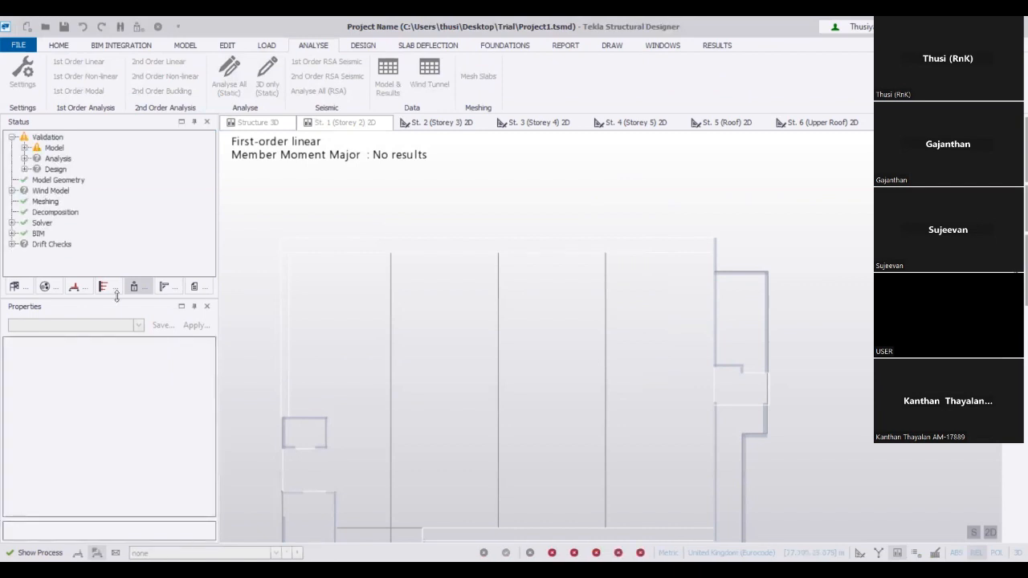
# Display the first-order linear Moment Major results of the St. 1 (Storey 2) beams for the STR envelope
pyautogui.click(276, 552)
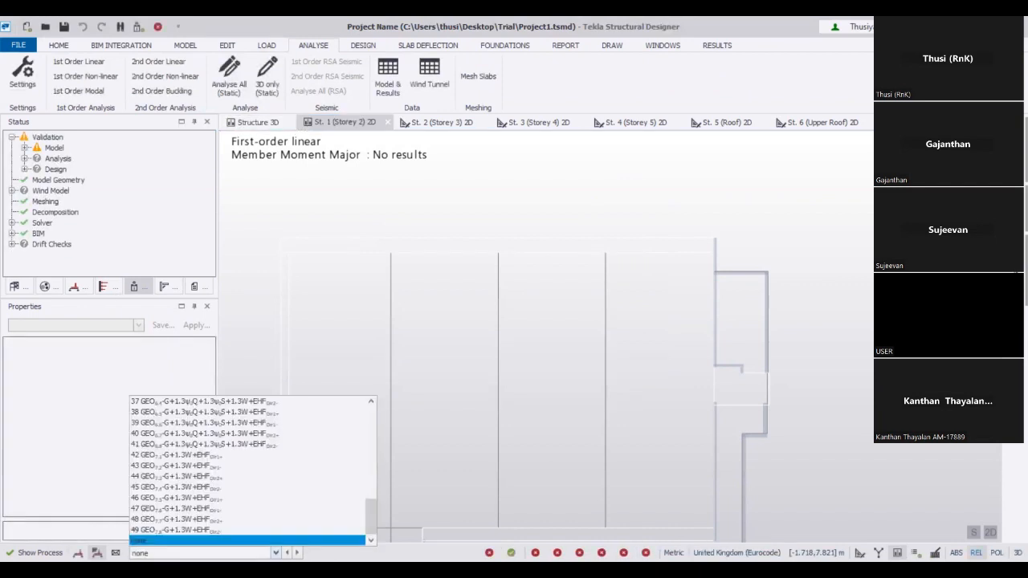
pyautogui.click(97, 552)
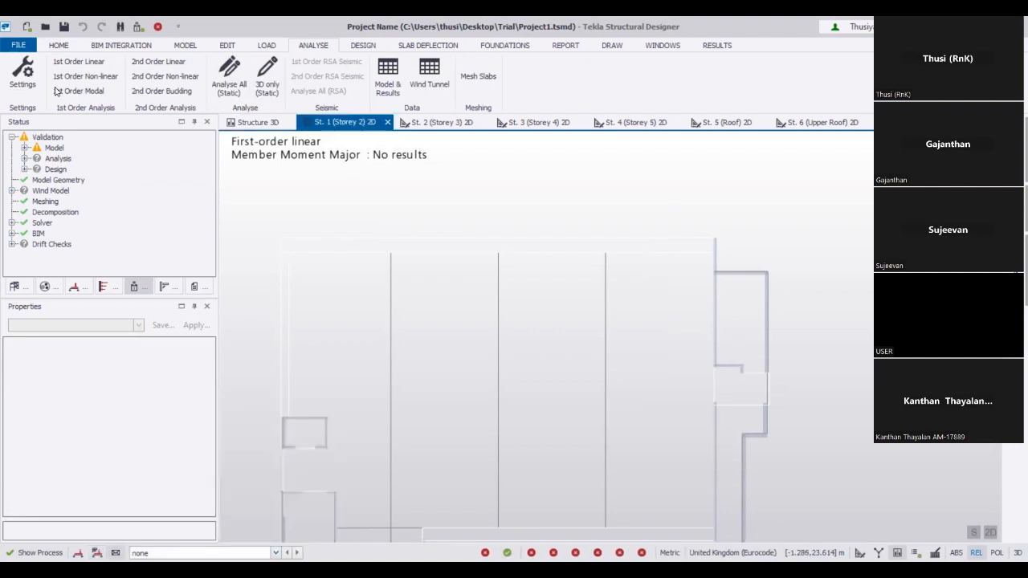
pyautogui.rightClick(338, 123)
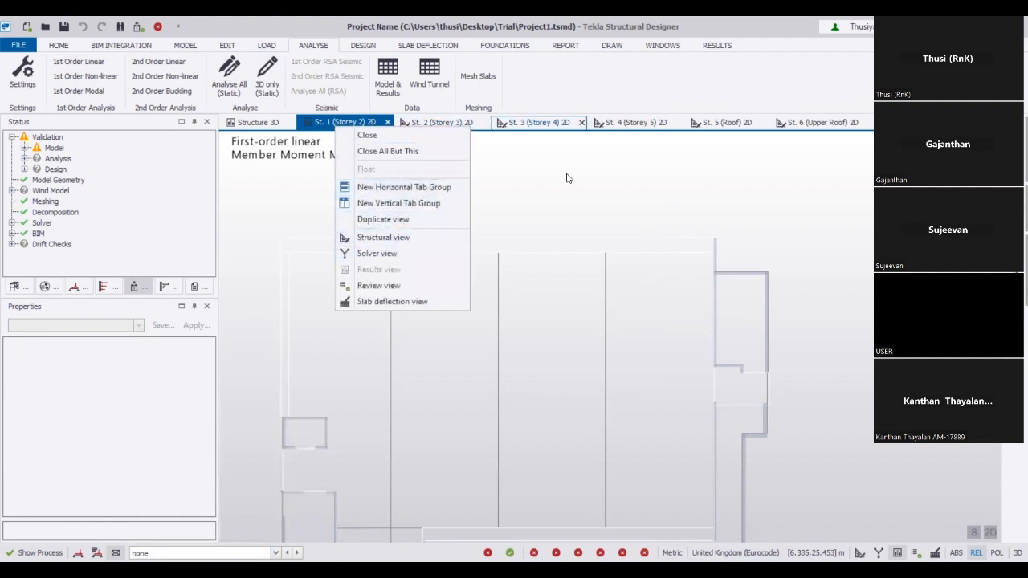
pyautogui.click(624, 57)
pyautogui.click(716, 45)
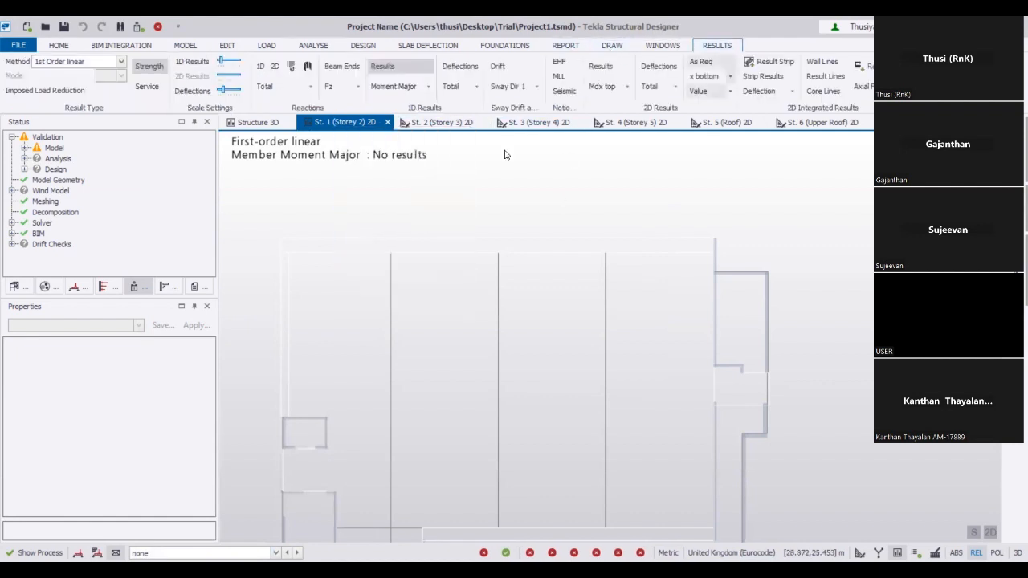
pyautogui.click(401, 87)
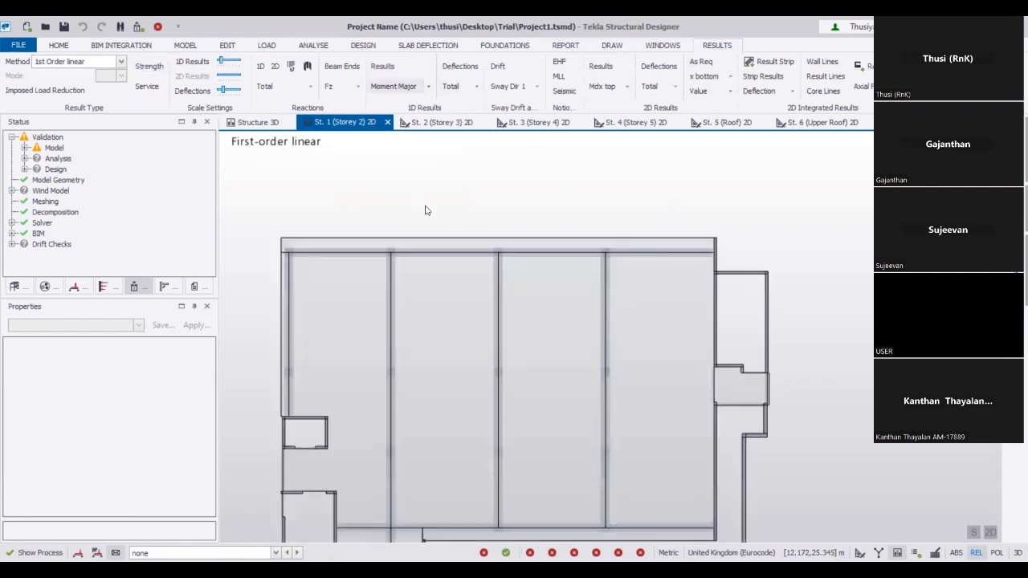
pyautogui.click(275, 553)
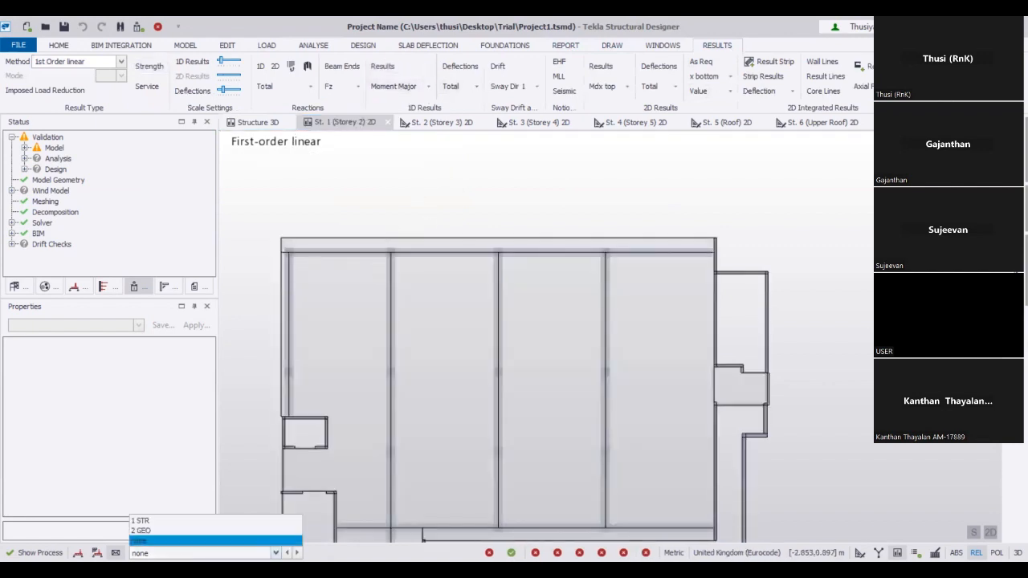
pyautogui.click(142, 521)
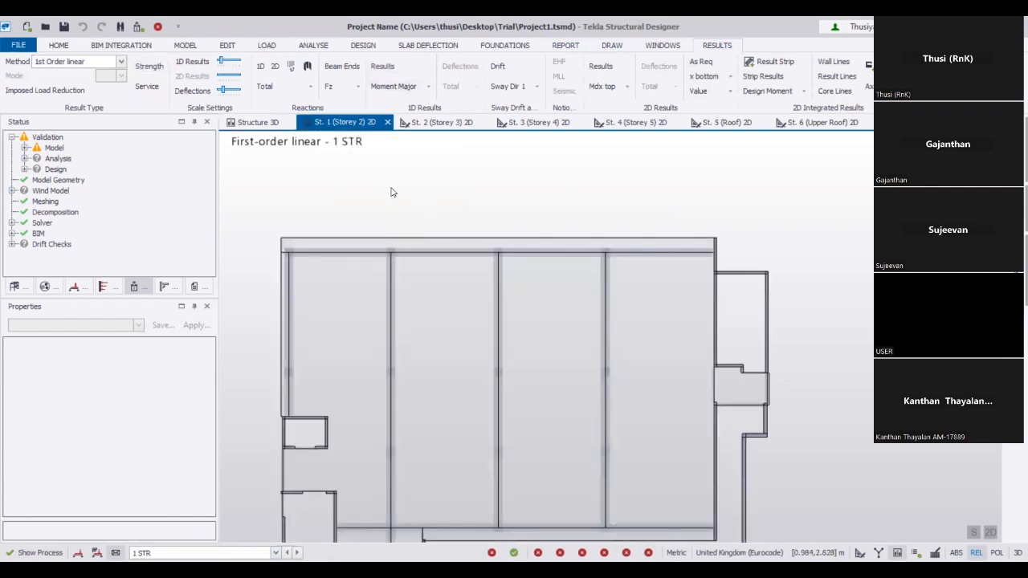
pyautogui.click(382, 66)
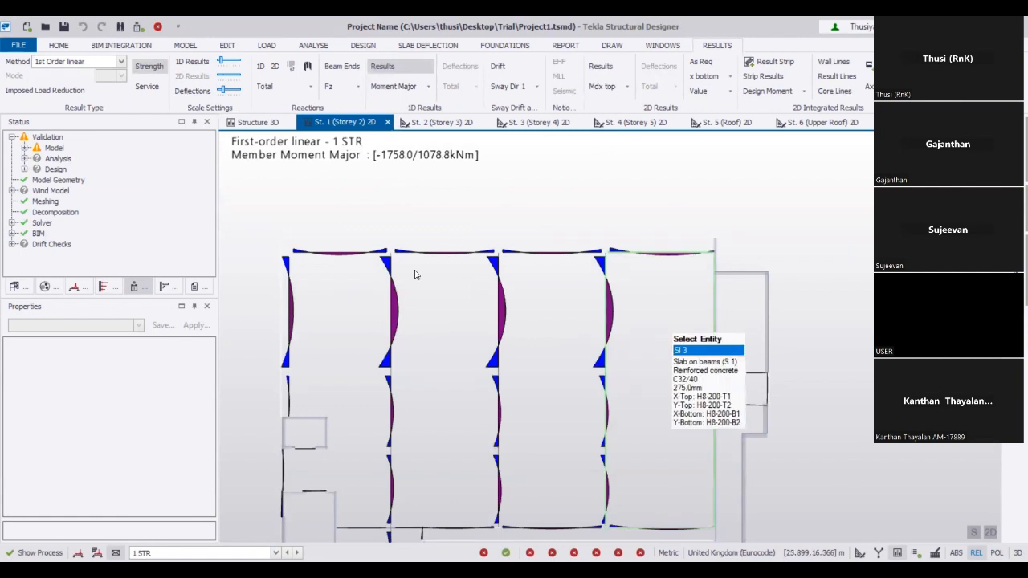
# Inspect the load analysis diagrams of beam span 1B35 - 4 for the STR envelope, then return to the St. 1 plan
pyautogui.click(385, 287)
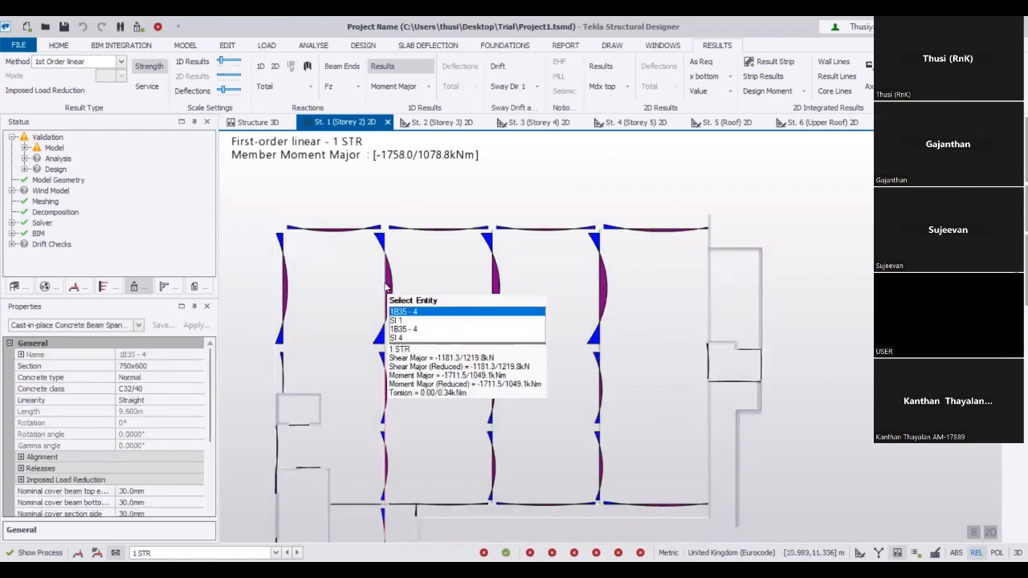
pyautogui.rightClick(386, 286)
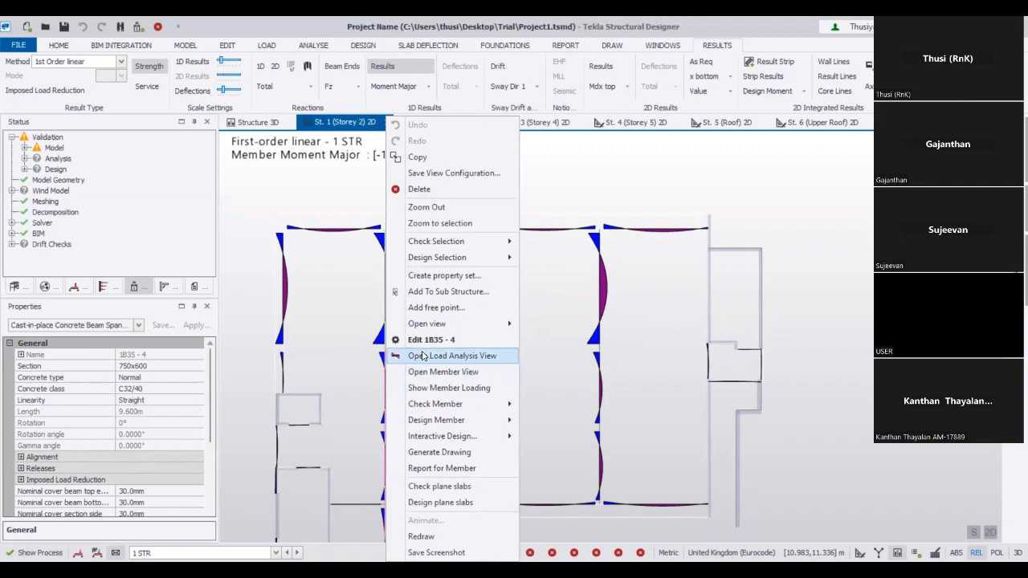
pyautogui.click(423, 356)
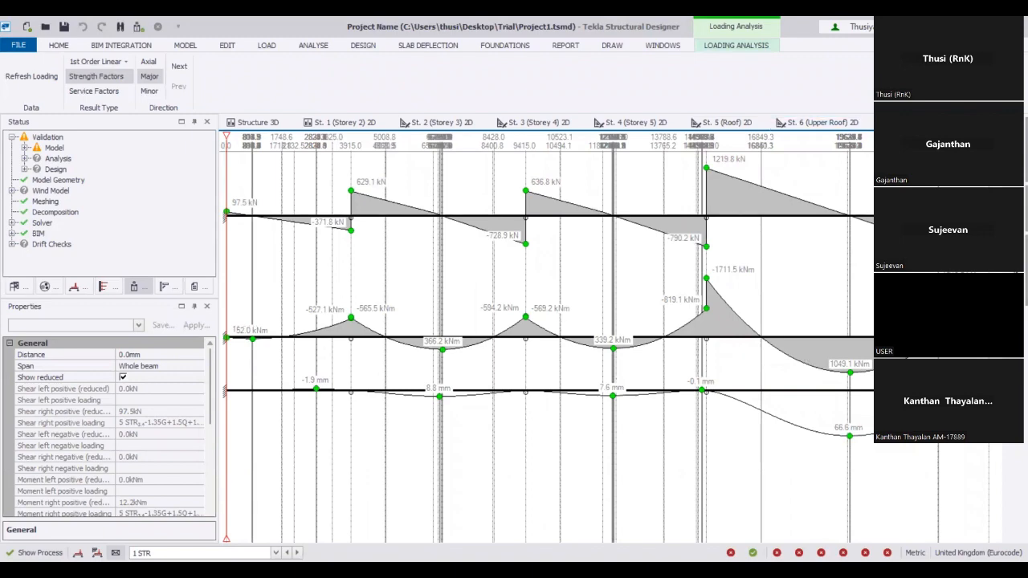
pyautogui.click(952, 123)
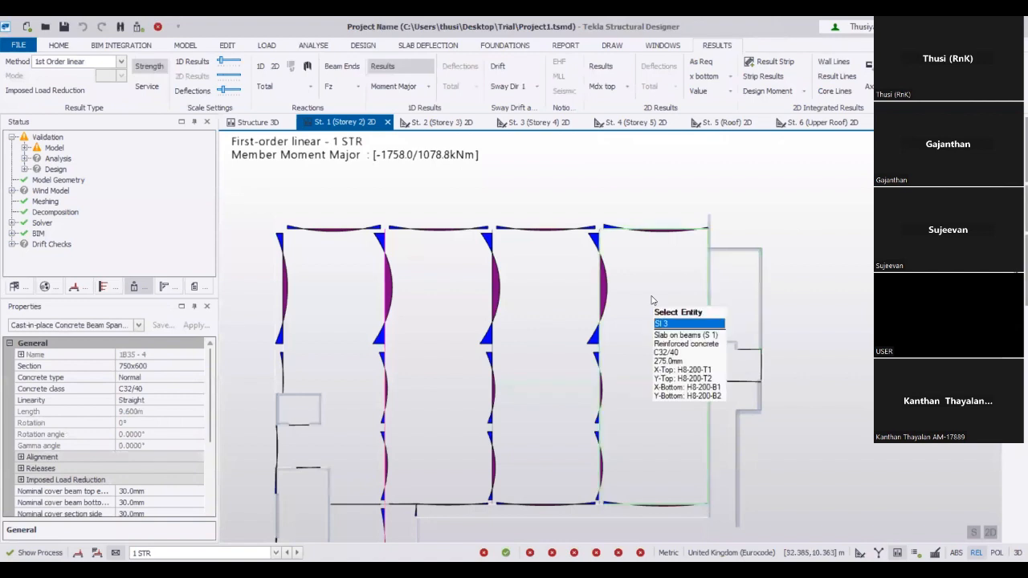
pyautogui.click(431, 204)
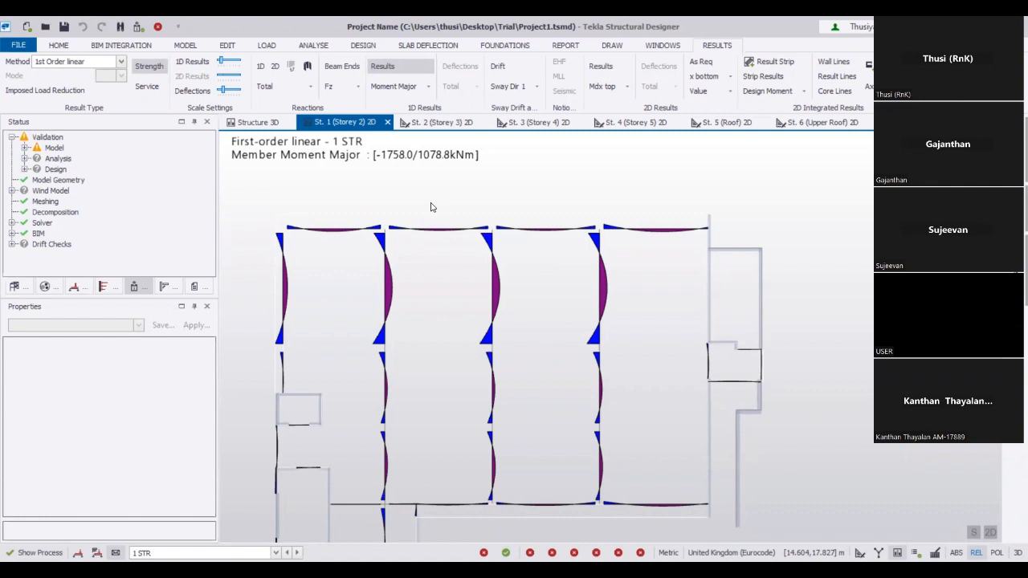
# Review the shear, moment and deflection diagrams of the whole beam 1B35 again, then clear the selection in the St. 1 plan
pyautogui.click(383, 295)
pyautogui.rightClick(383, 296)
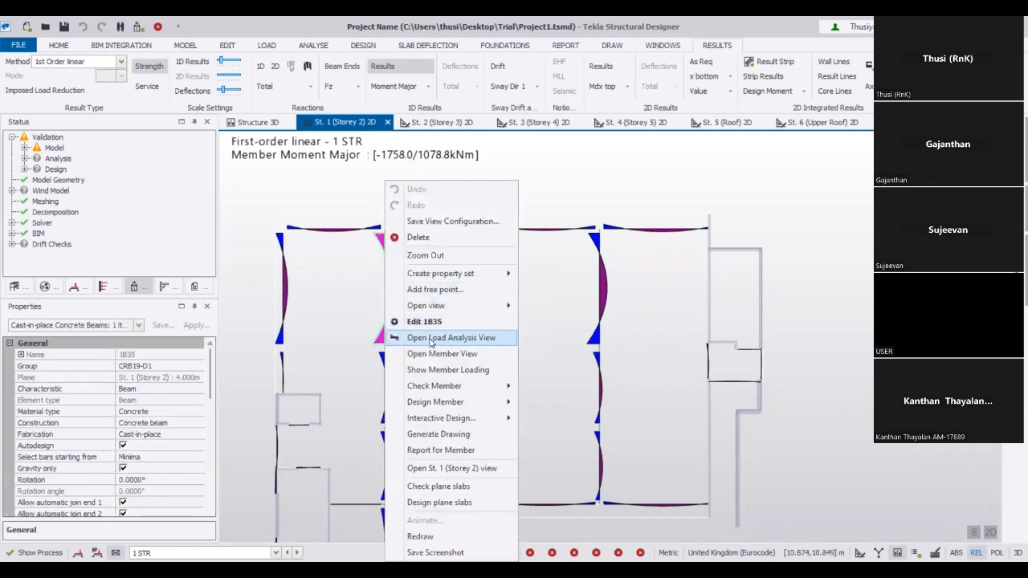
pyautogui.click(432, 339)
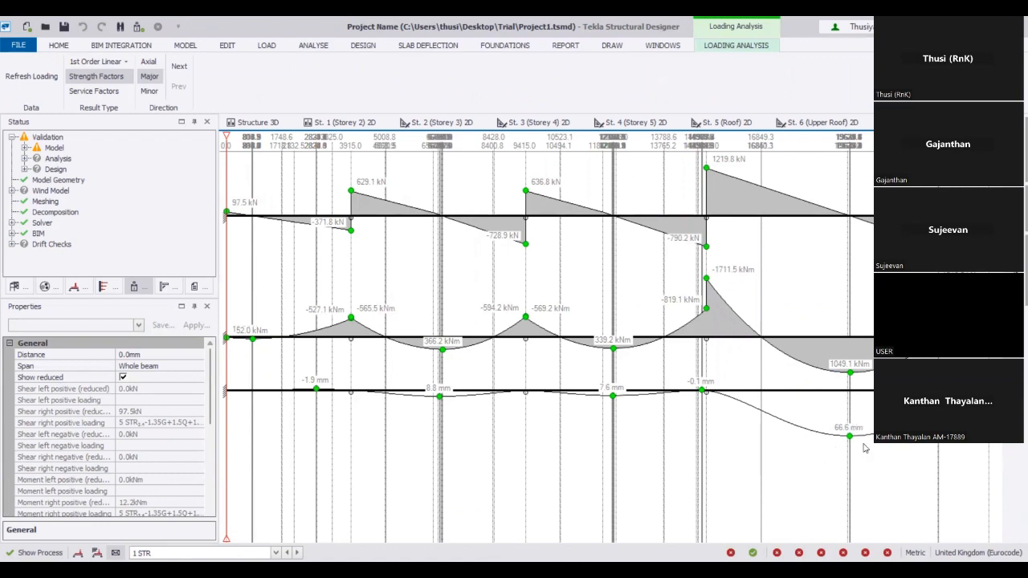
pyautogui.click(337, 122)
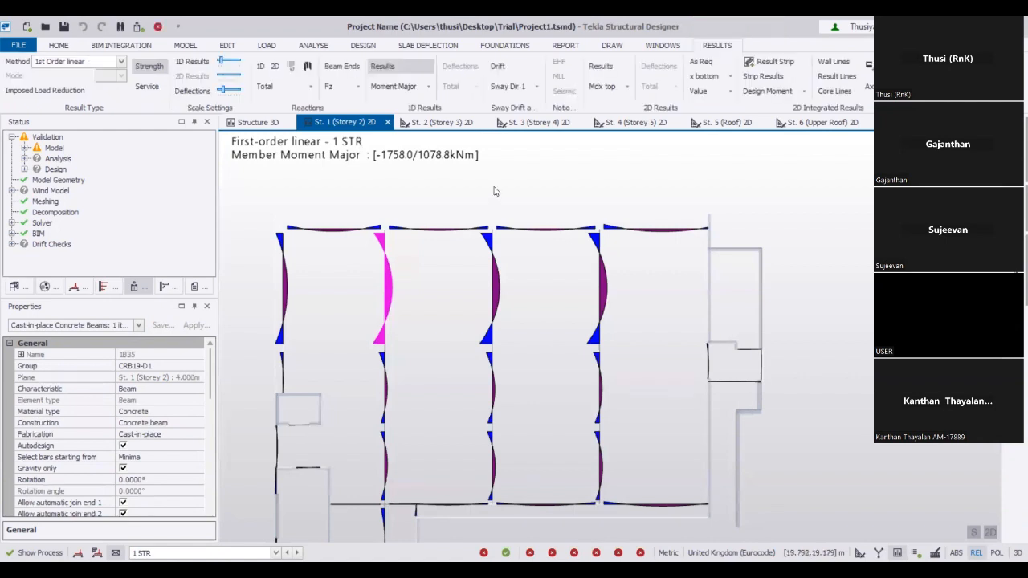
pyautogui.press('Escape')
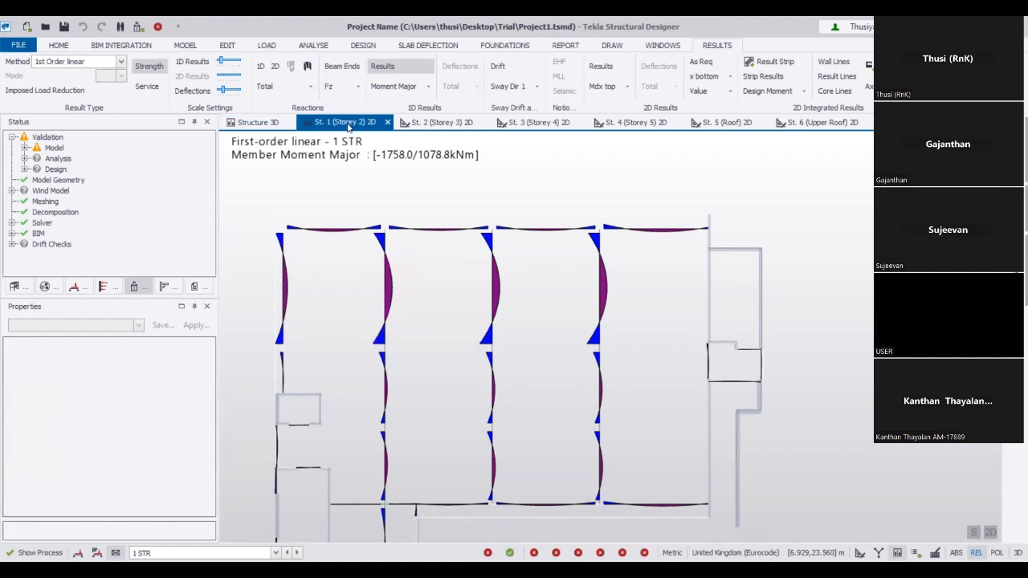
# Run the static analysis and design for the concrete members
pyautogui.rightClick(349, 127)
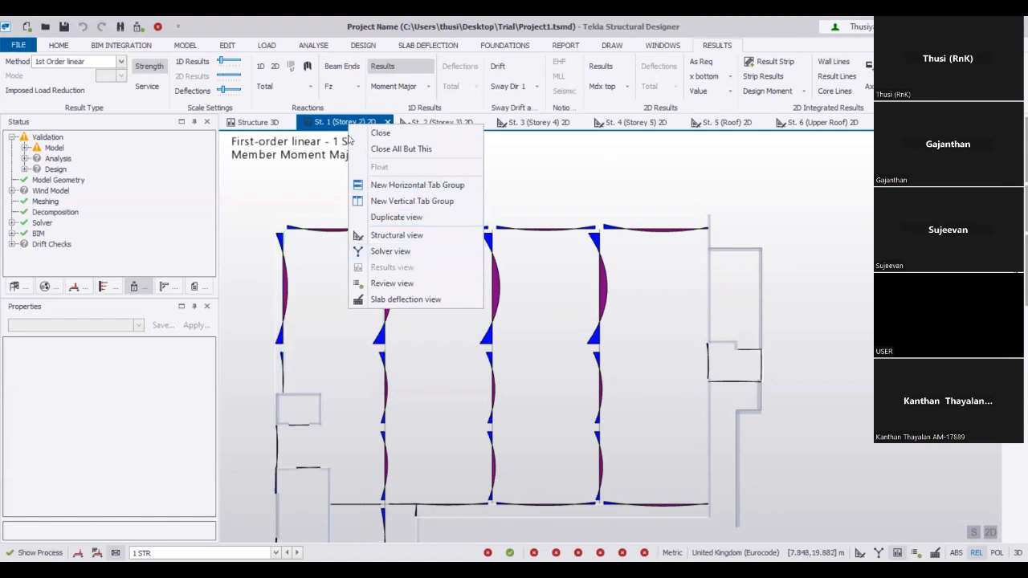
pyautogui.press('Escape')
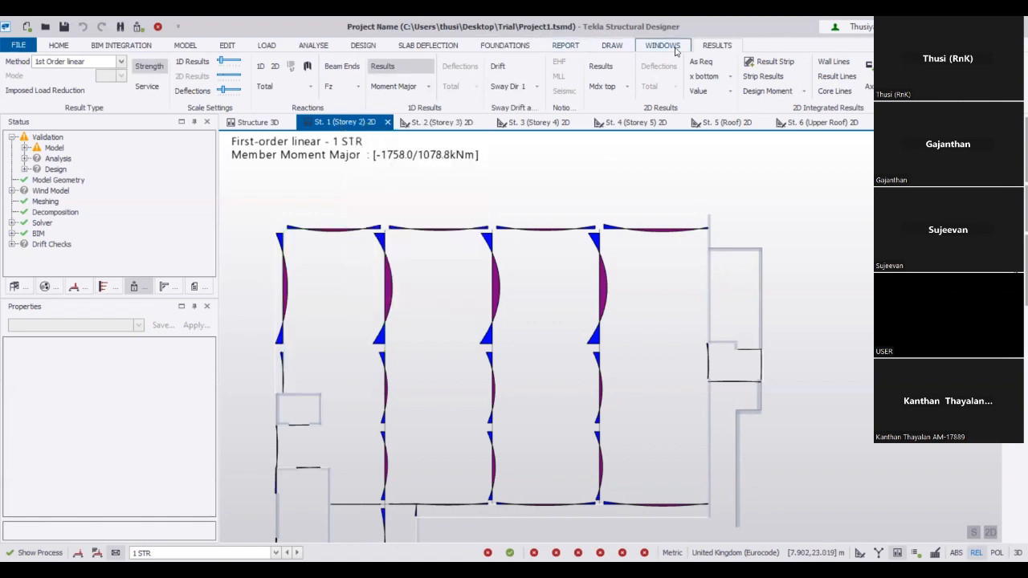
pyautogui.click(366, 48)
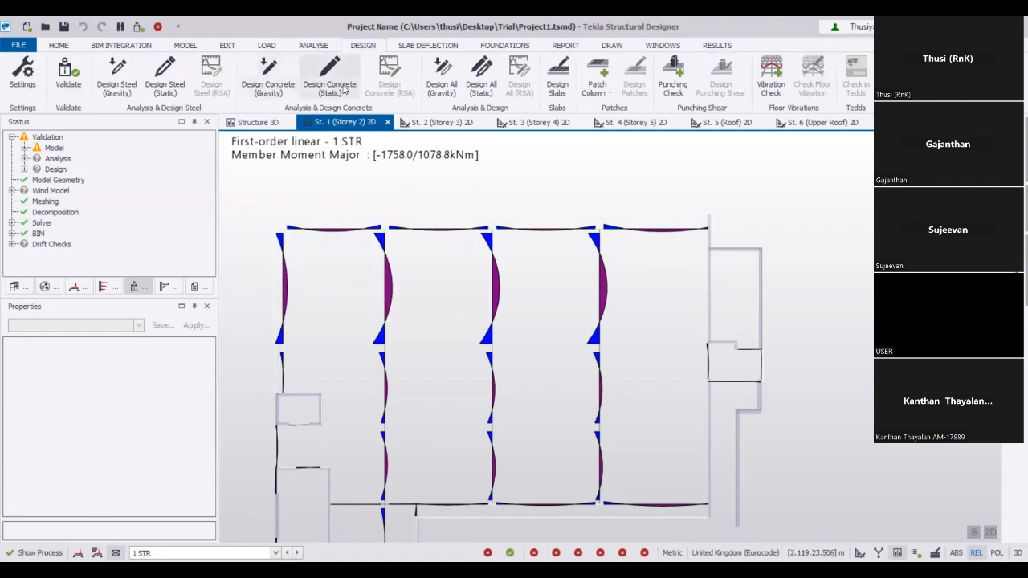
pyautogui.click(336, 86)
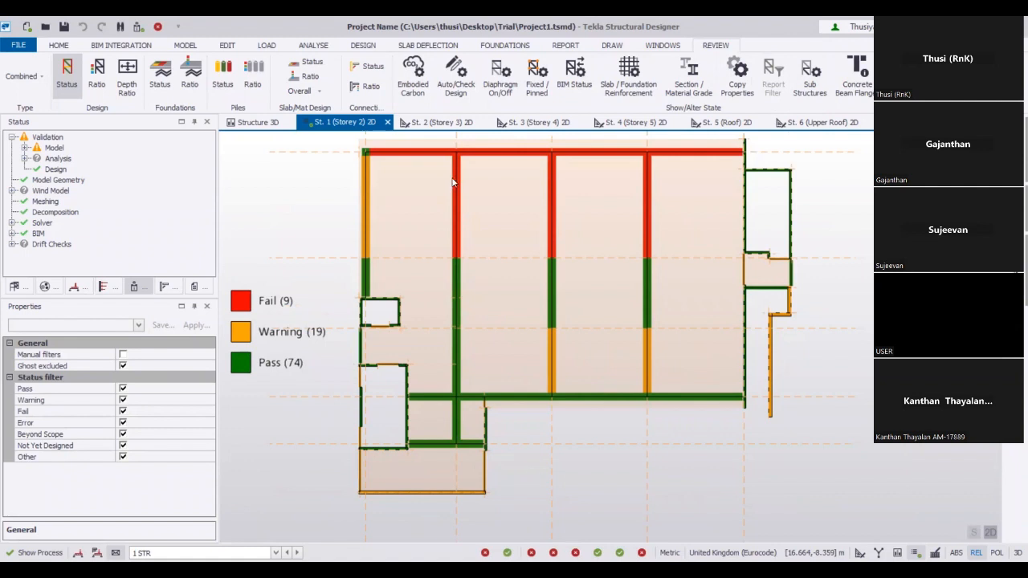
# Open the static interactive design of beam 1B35 and show the bars, deflection and cover checks of span 1B35 - 4
pyautogui.scroll(3, 488, 294)
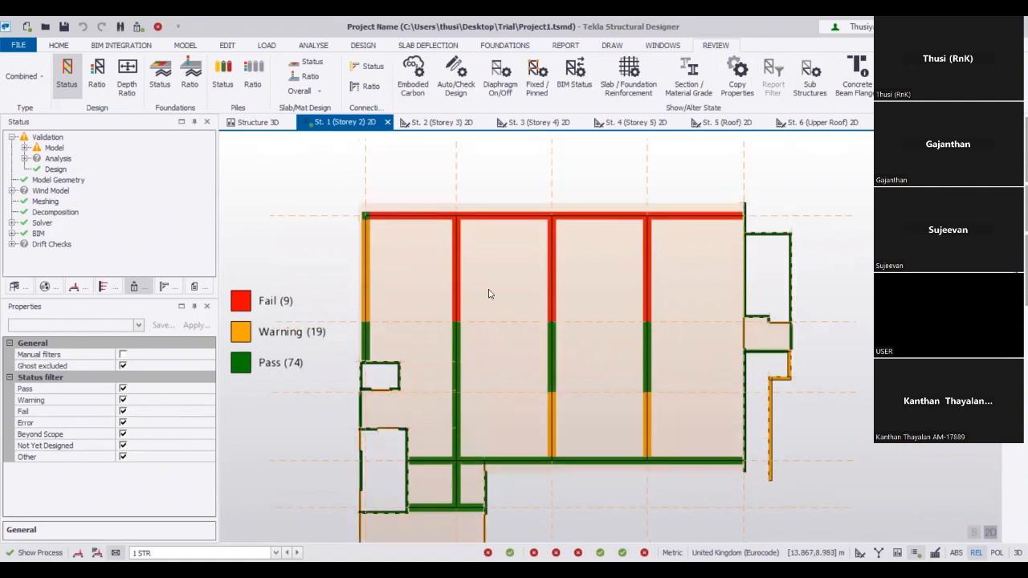
pyautogui.moveTo(463, 288)
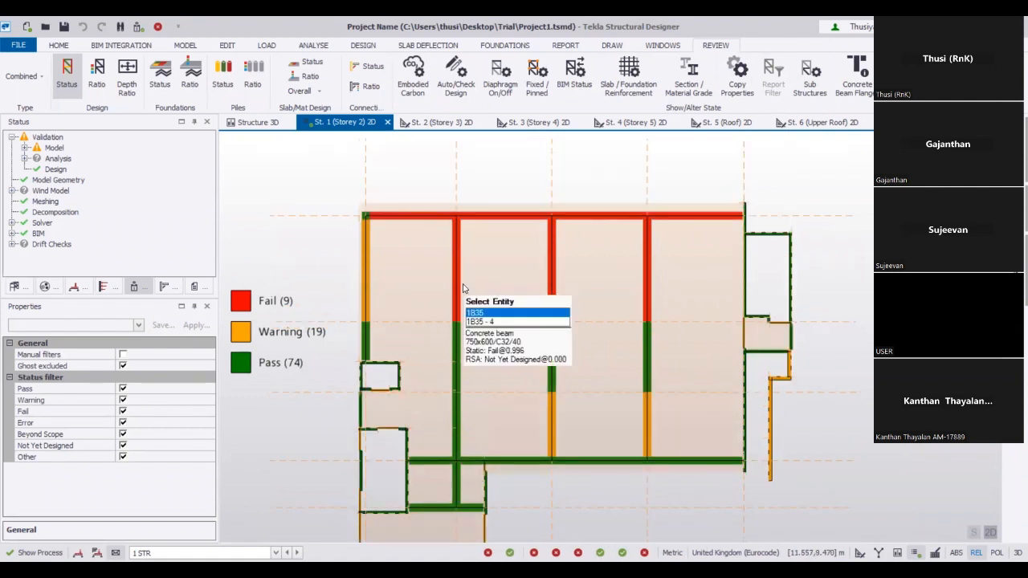
pyautogui.click(461, 287)
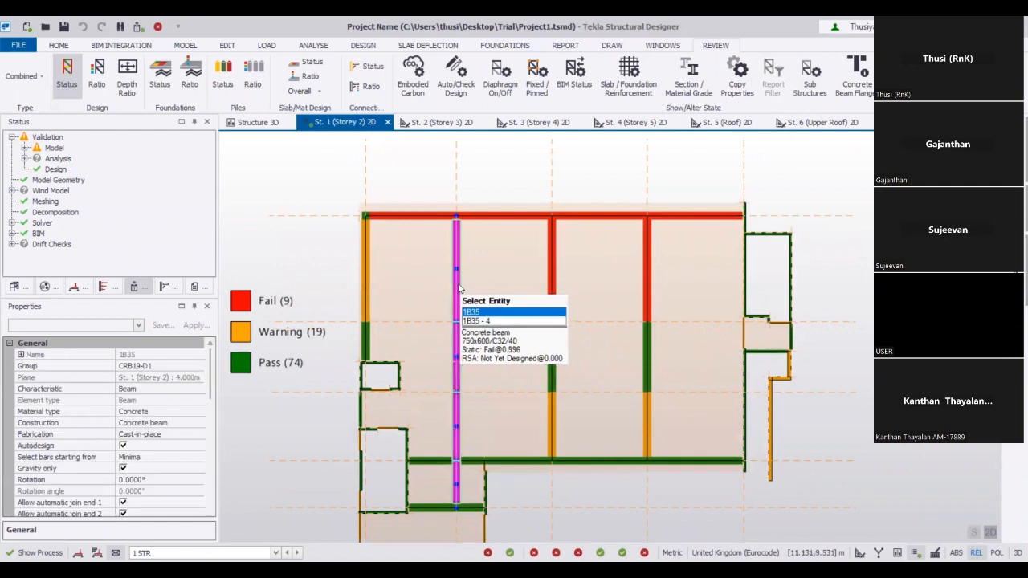
pyautogui.rightClick(460, 288)
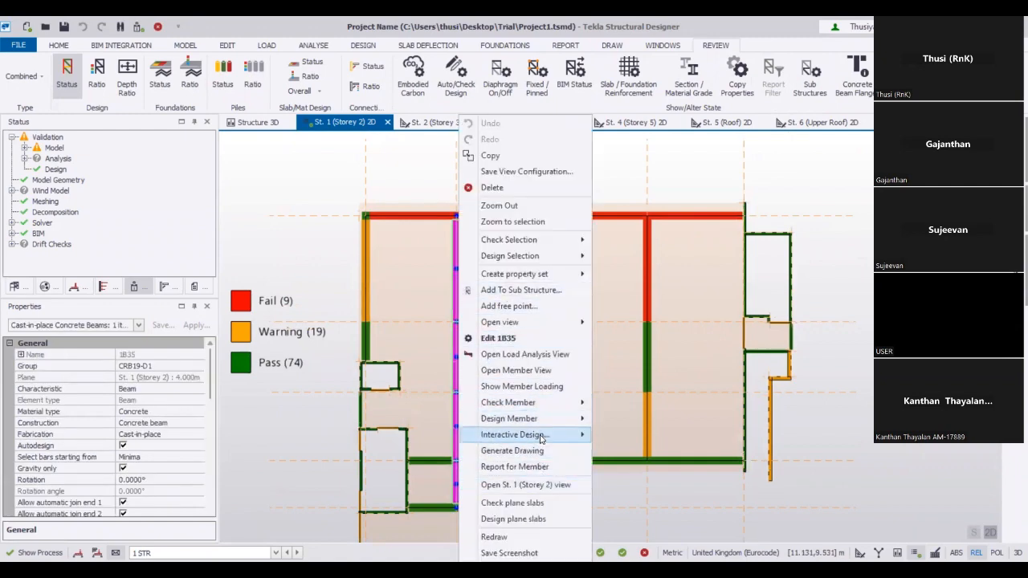
pyautogui.moveTo(542, 438)
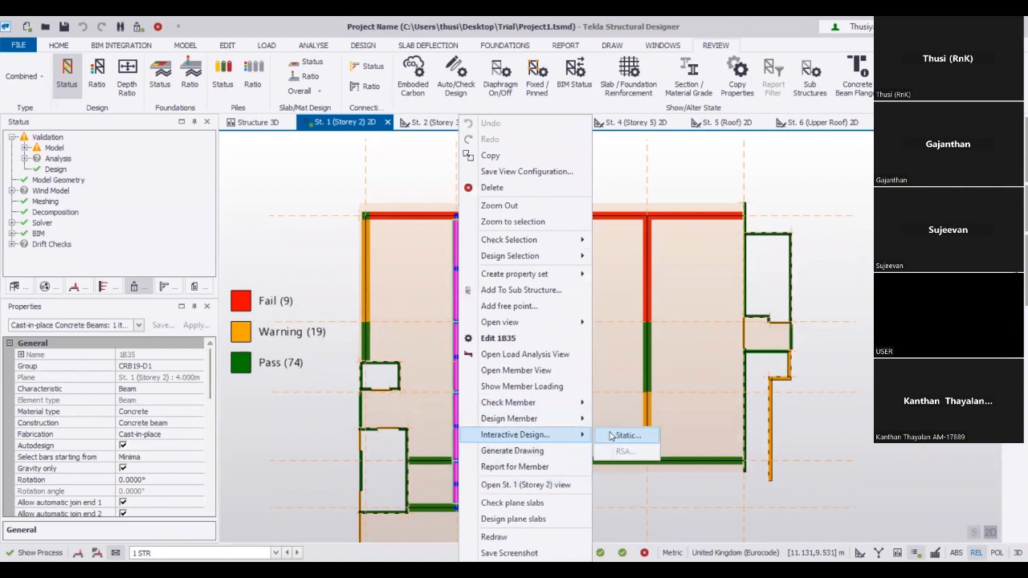
pyautogui.click(611, 436)
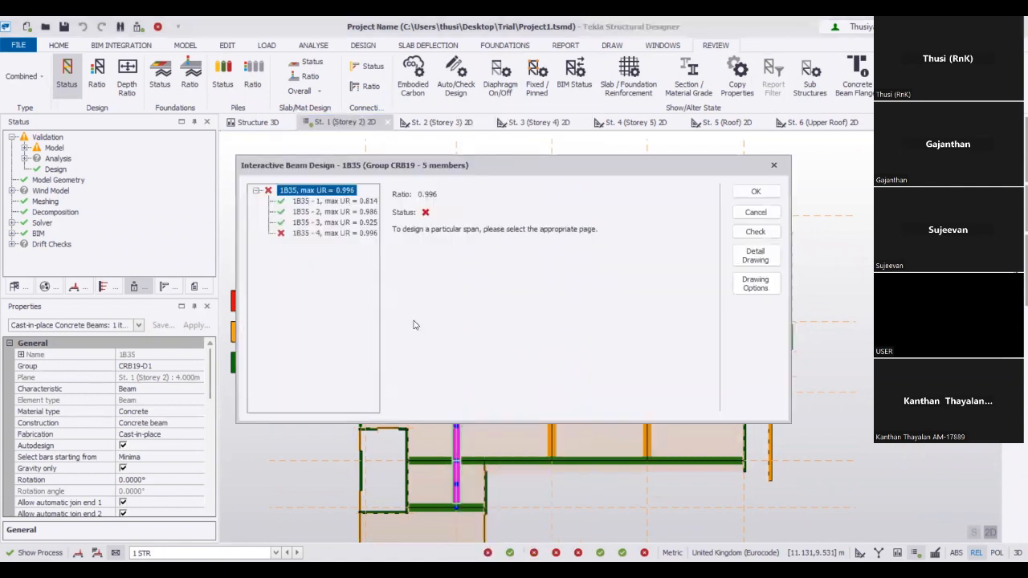
pyautogui.click(273, 162)
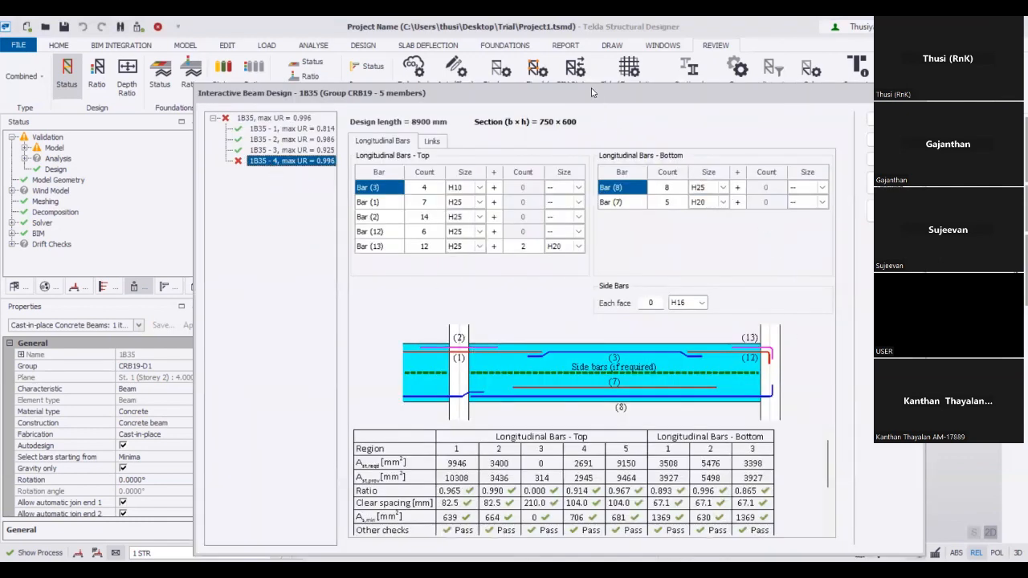
pyautogui.moveTo(594, 94); pyautogui.dragTo(512, 32)
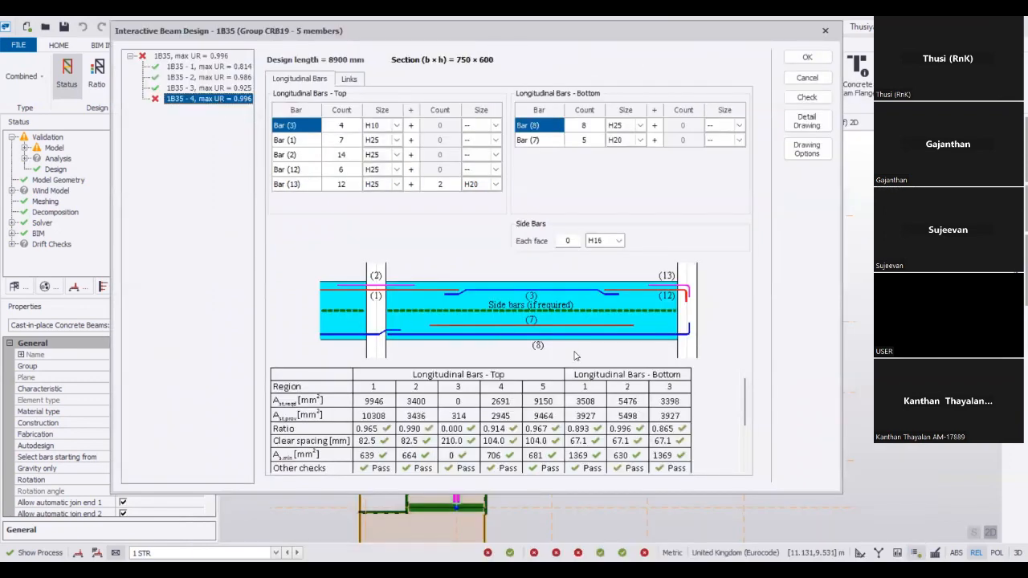
pyautogui.click(743, 469)
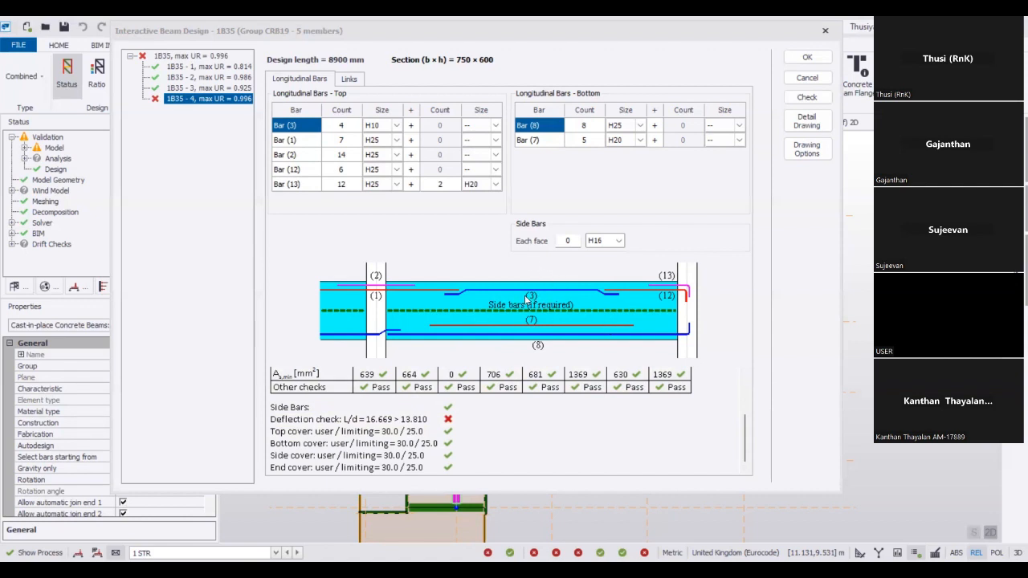
# Set top Bar (3) of span 1B35 - 4 to 6 H20 bars and accept the beam design
pyautogui.click(353, 127)
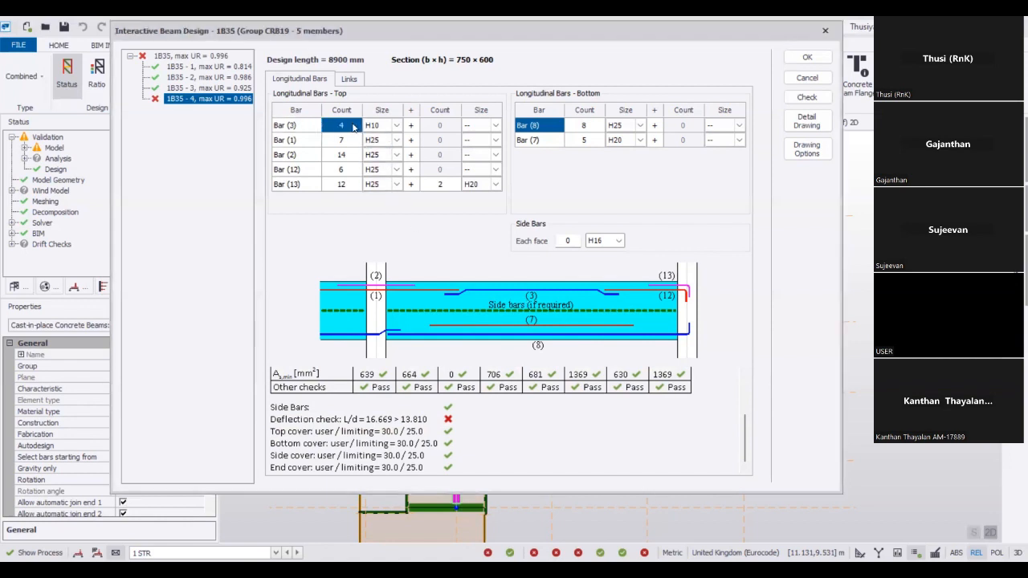
pyautogui.write('6')
pyautogui.click(382, 123)
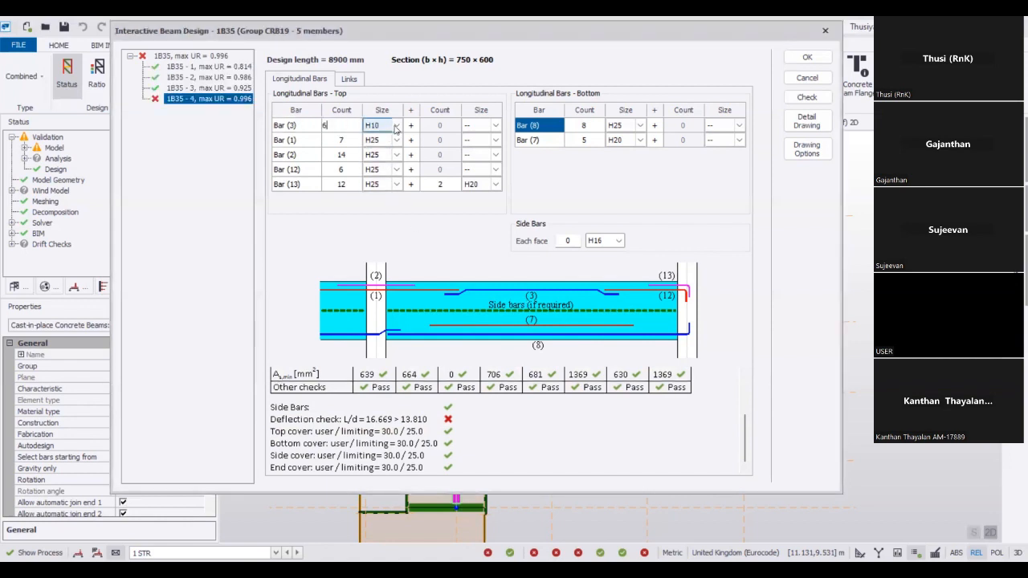
pyautogui.click(396, 126)
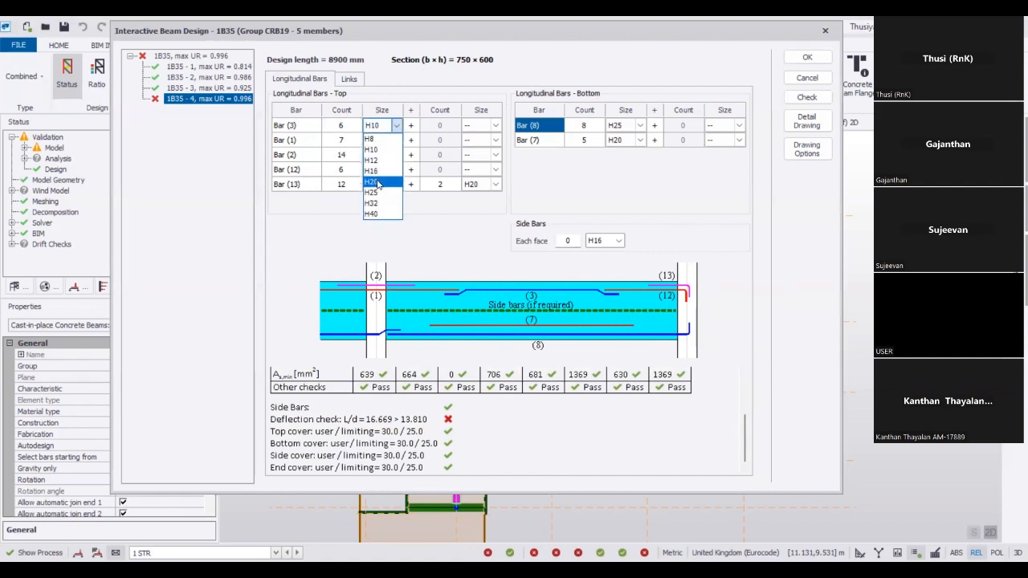
pyautogui.click(379, 183)
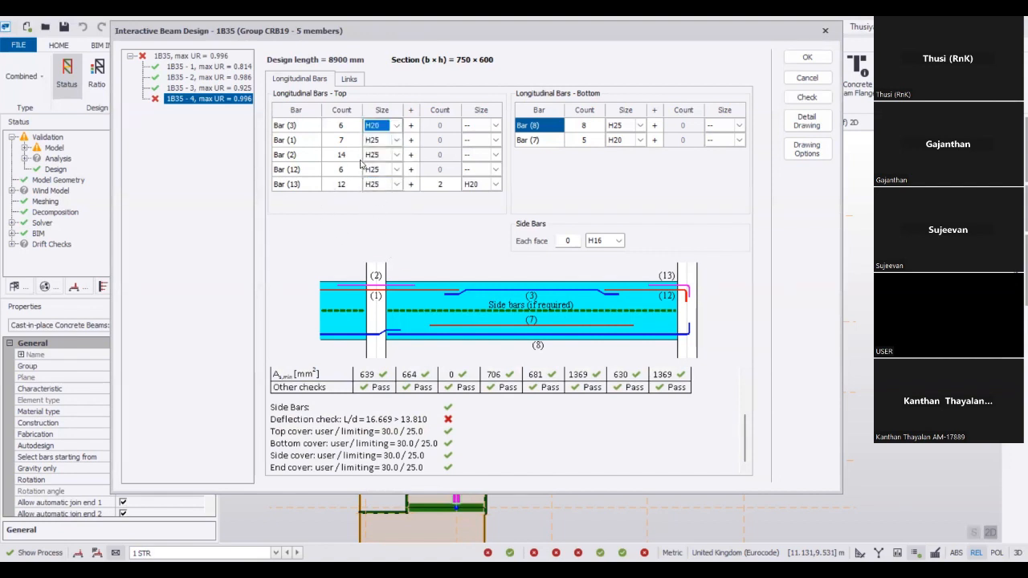
pyautogui.click(386, 153)
pyautogui.click(396, 141)
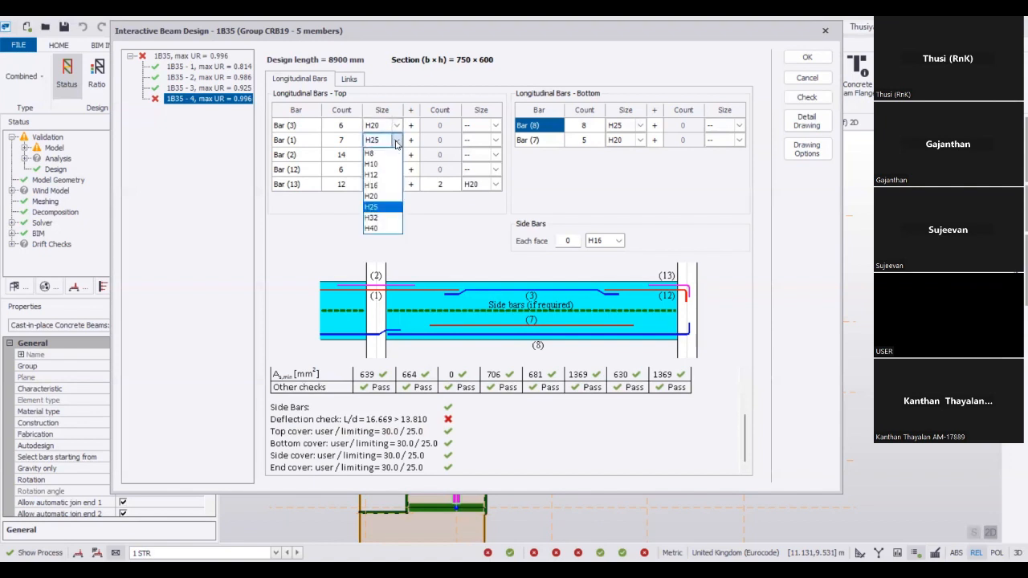
pyautogui.click(395, 141)
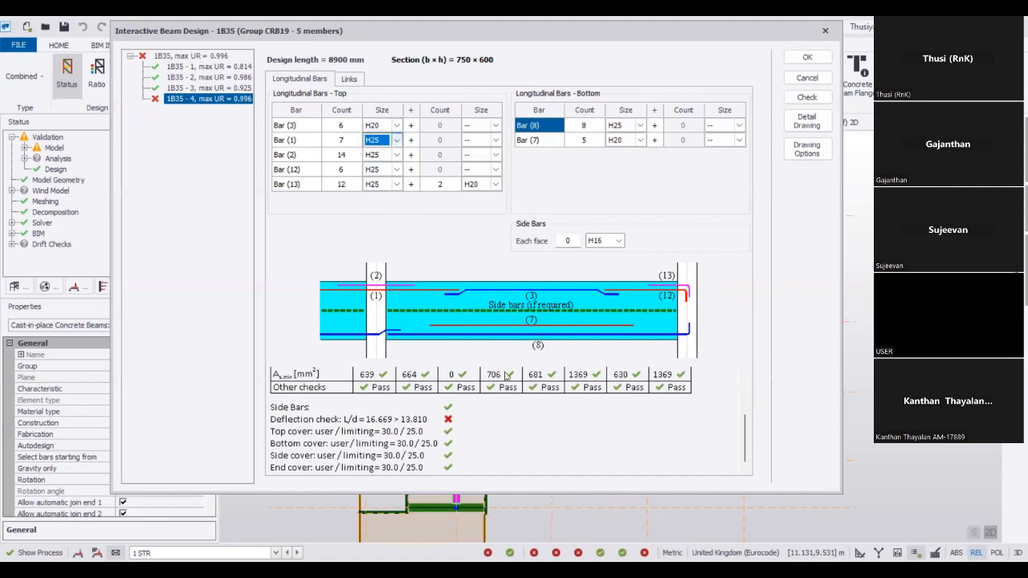
pyautogui.click(750, 87)
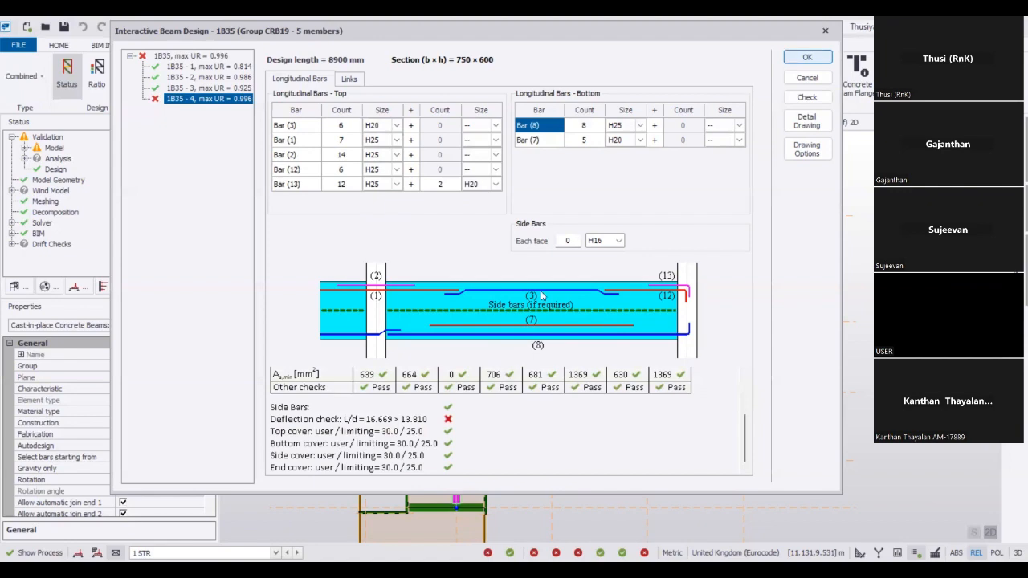
pyautogui.press('Return')
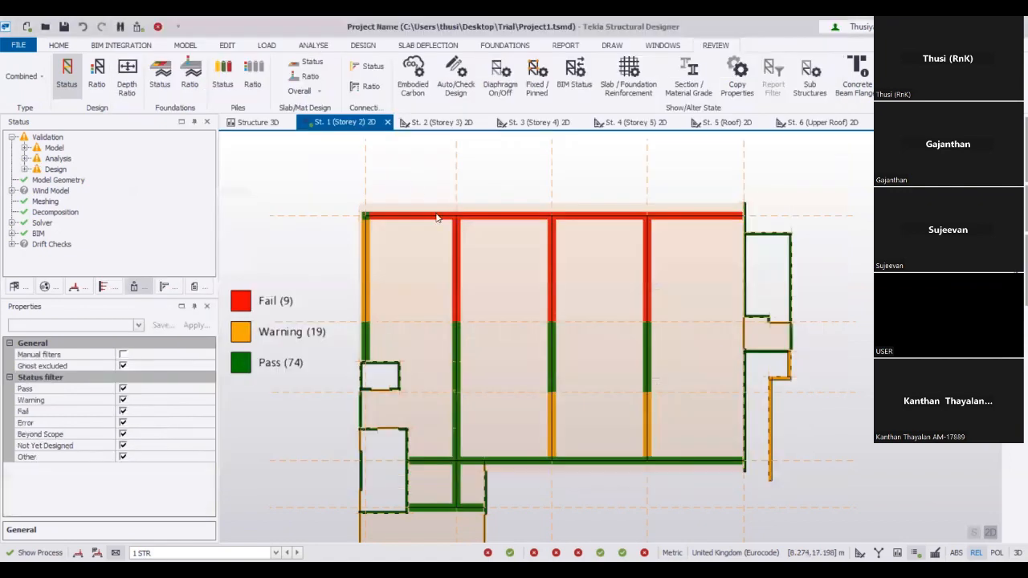
# Reopen the static interactive design of beam 1B35 and review the reinforcement and deflection checks of span 1B35 - 4
pyautogui.click(454, 268)
pyautogui.rightClick(454, 269)
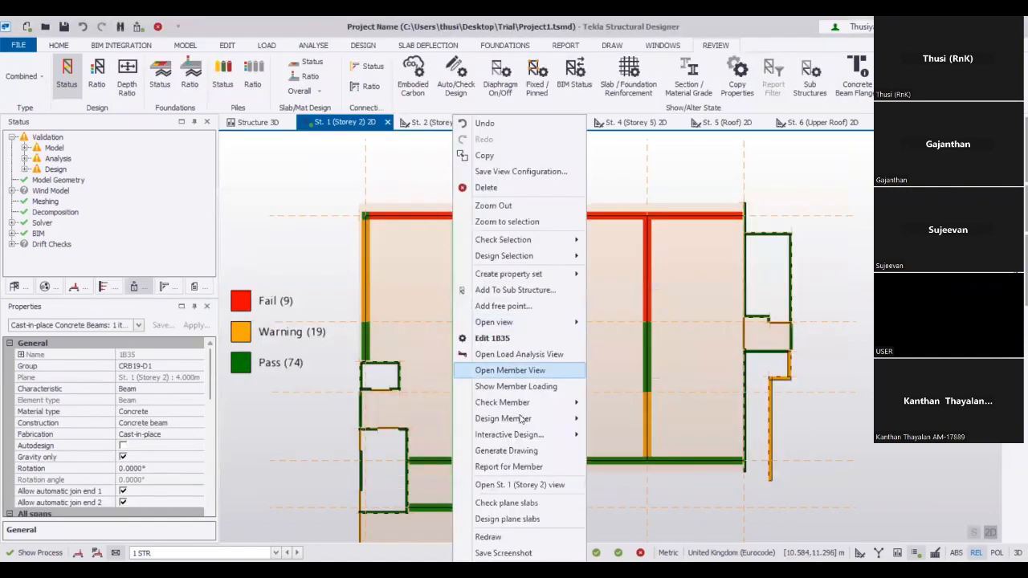
pyautogui.click(612, 439)
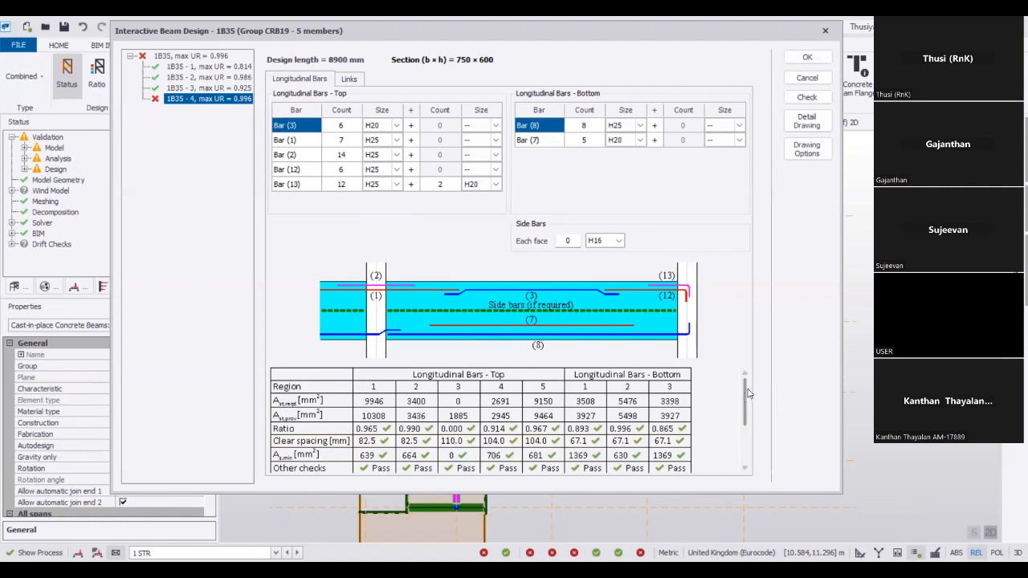
pyautogui.scroll(-3, 745, 410)
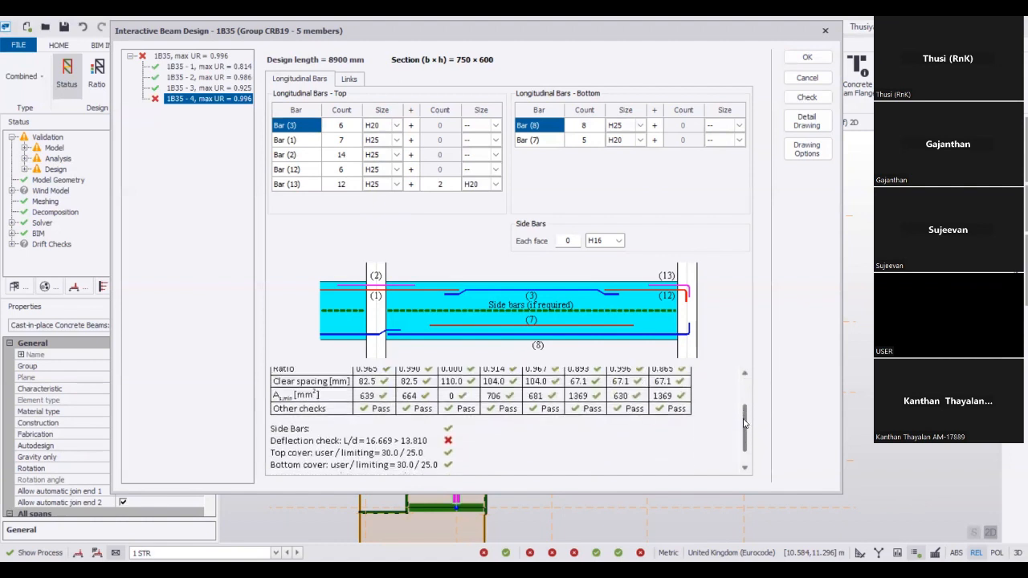
pyautogui.scroll(3, 745, 418)
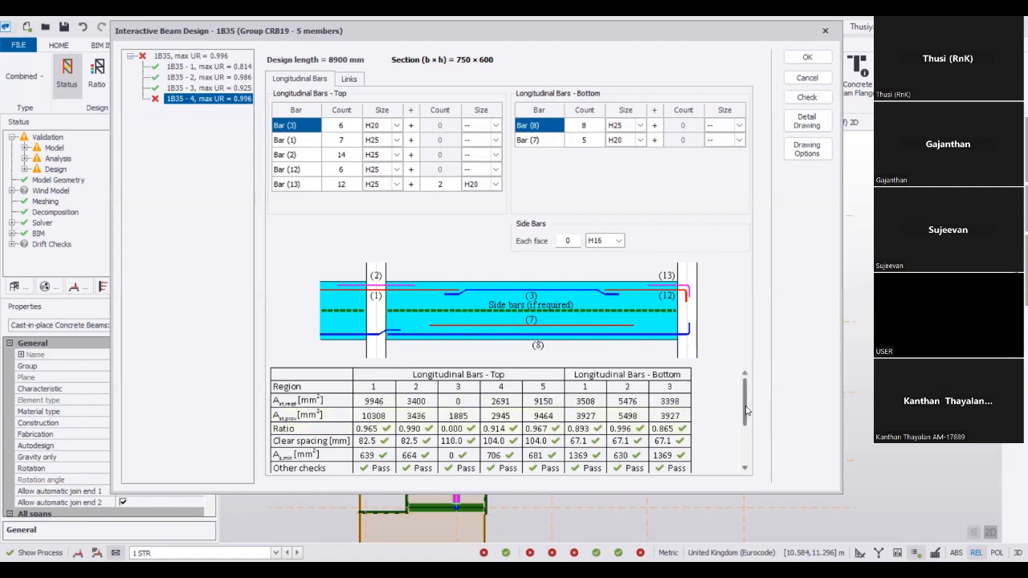
pyautogui.moveTo(746, 410); pyautogui.dragTo(740, 449)
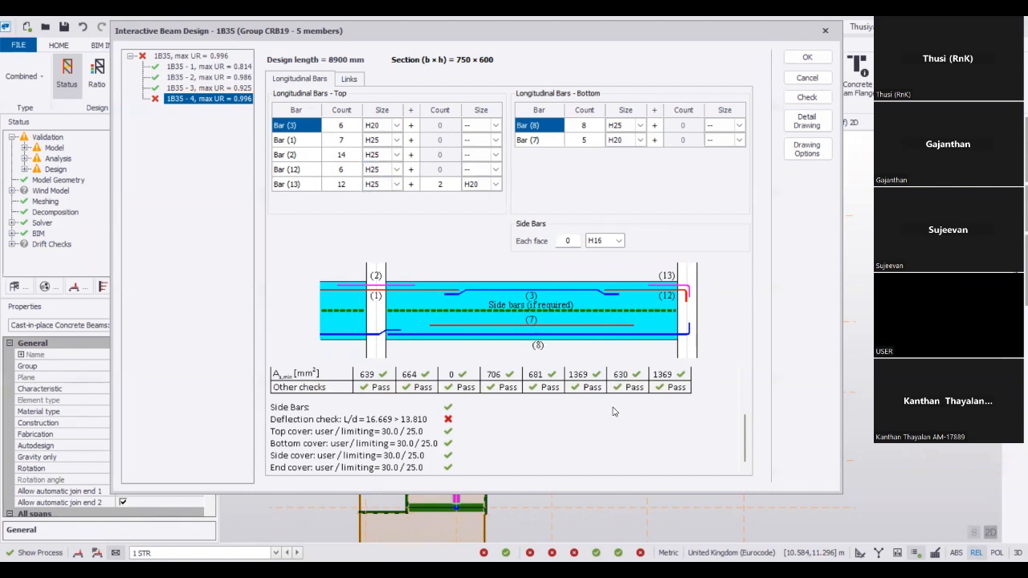
# Set the count of top Bar (12) in span 1B35 - 4 to 8
pyautogui.scroll(2, 613, 411)
pyautogui.scroll(2, 613, 410)
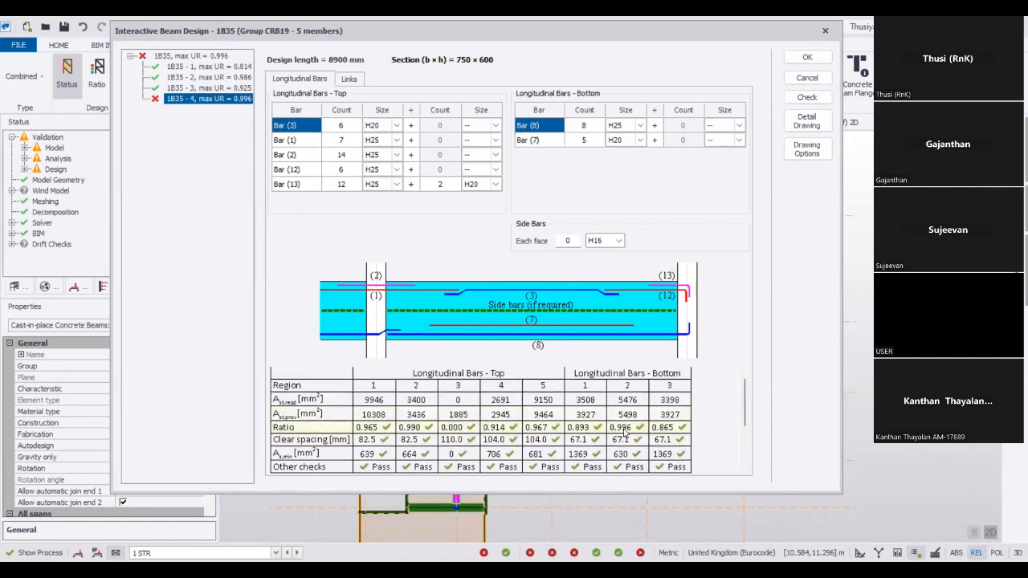
pyautogui.click(354, 173)
pyautogui.write('8')
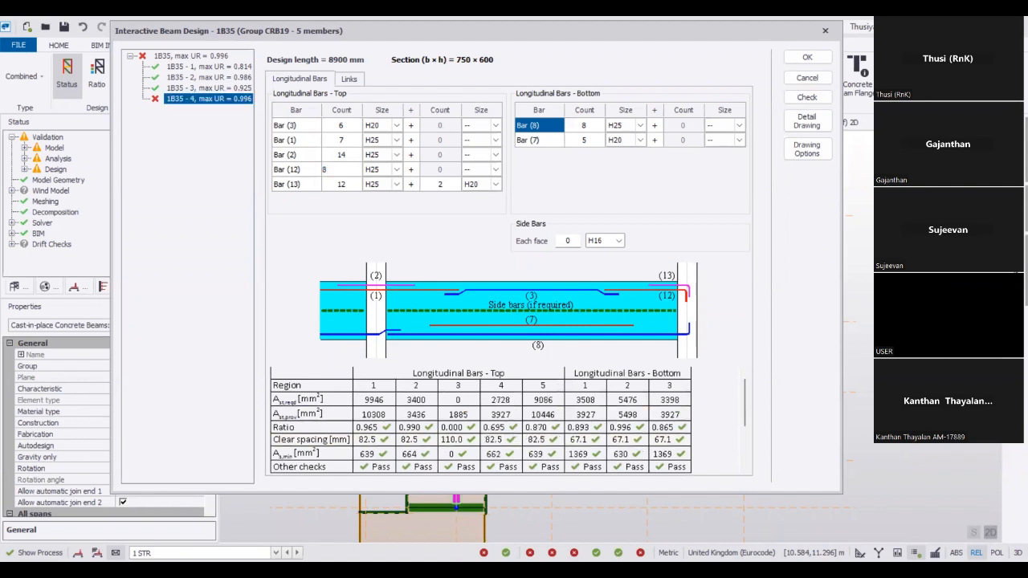
pyautogui.click(358, 184)
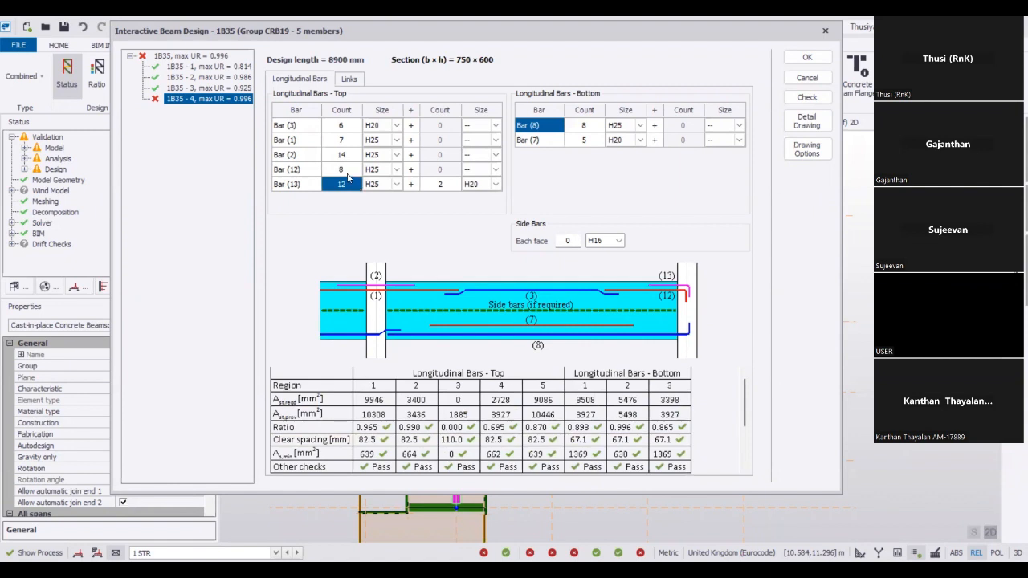
pyautogui.click(347, 174)
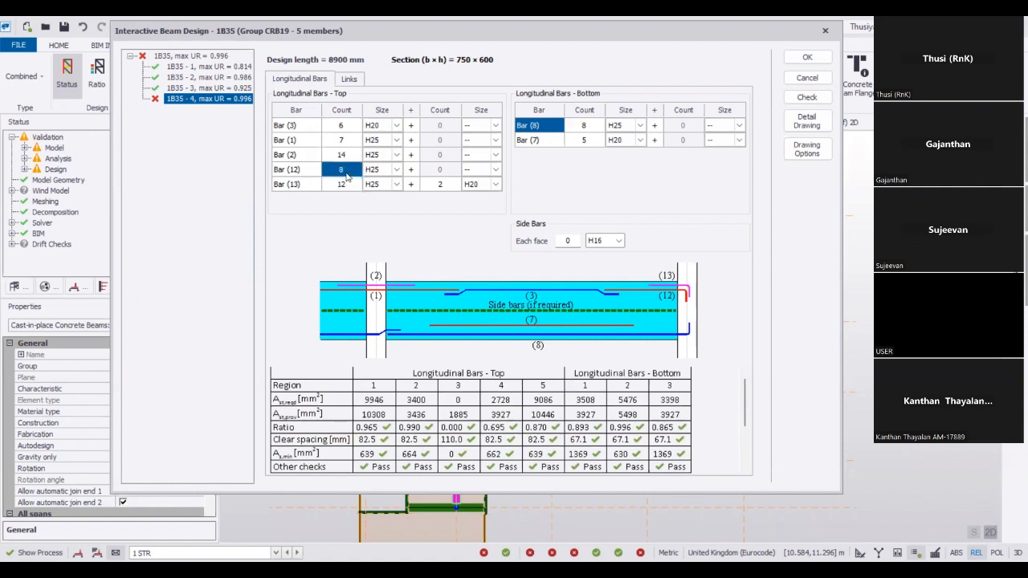
# Set bottom Bar (7) of span 1B35 - 4 to 6 H25 bars and review the deflection and cover checks
pyautogui.click(594, 141)
pyautogui.click(610, 142)
pyautogui.click(617, 140)
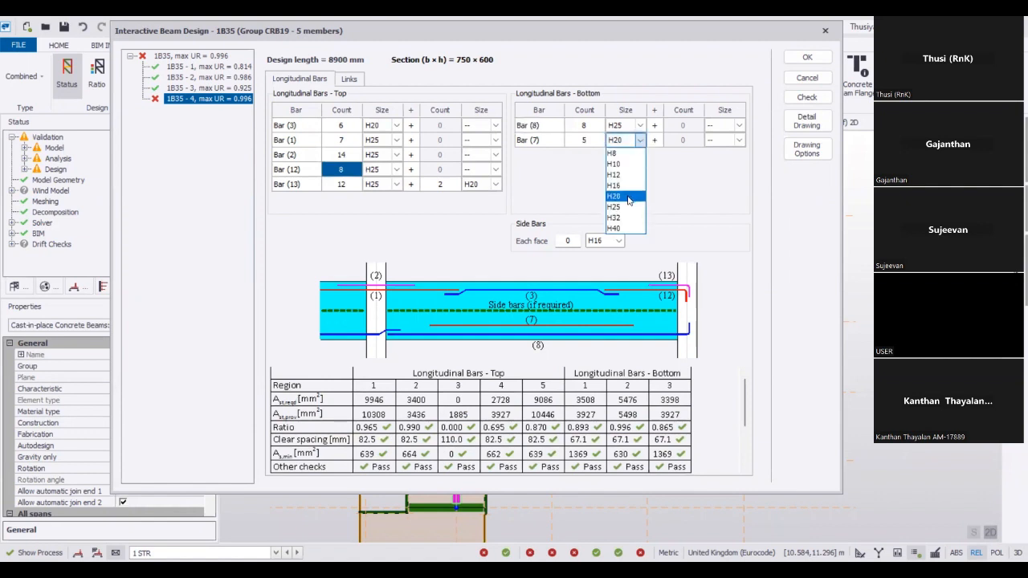
pyautogui.click(628, 207)
pyautogui.click(595, 141)
pyautogui.click(594, 142)
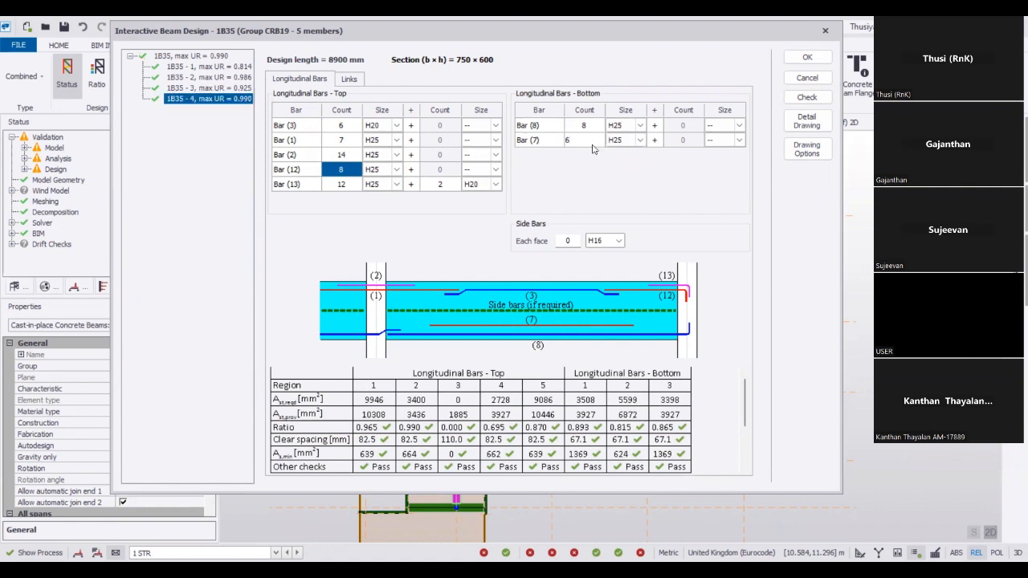
pyautogui.write('6')
pyautogui.moveTo(746, 400); pyautogui.dragTo(743, 433)
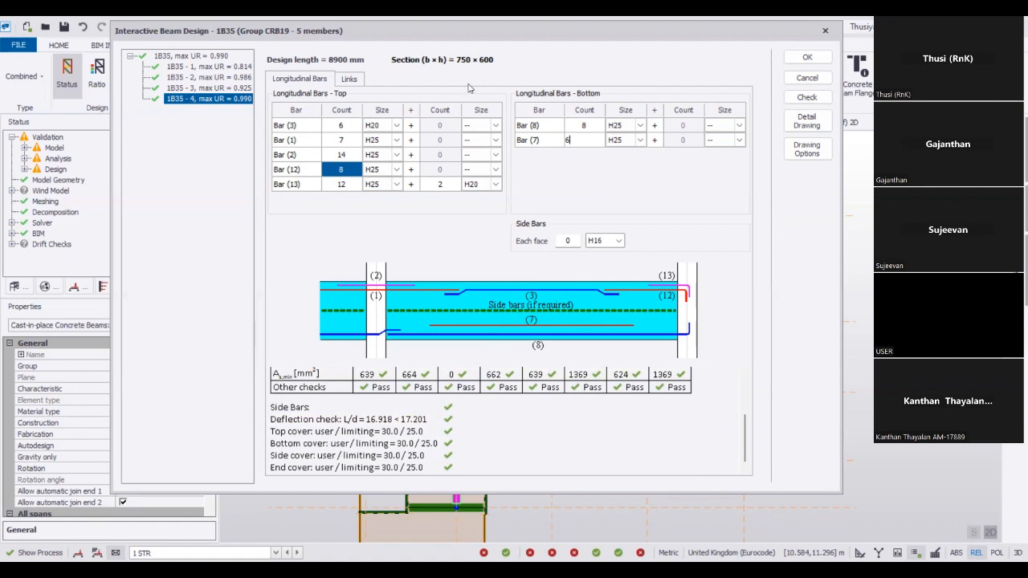
pyautogui.hotkey('alt', 'Tab')
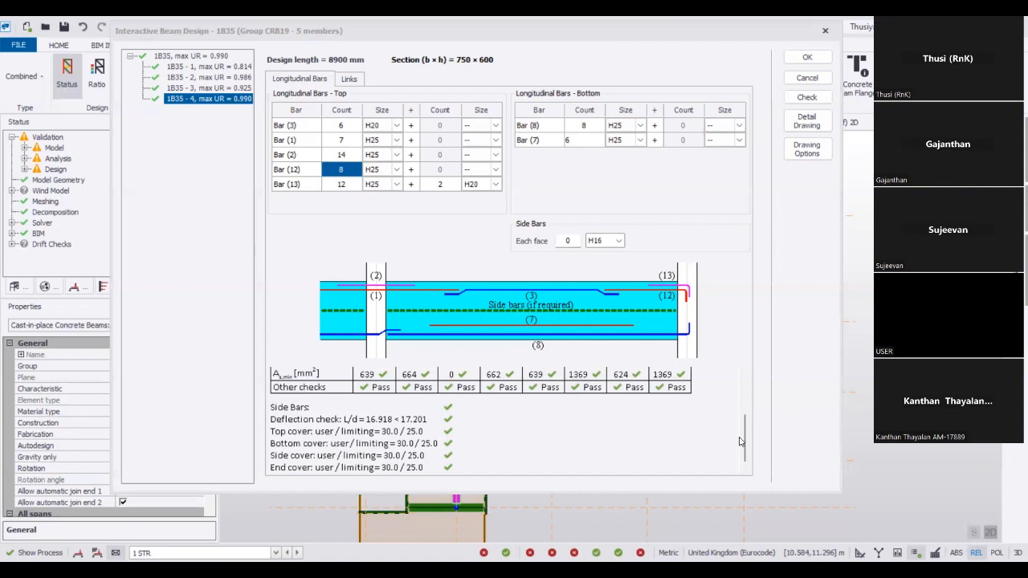
pyautogui.scroll(5, 747, 411)
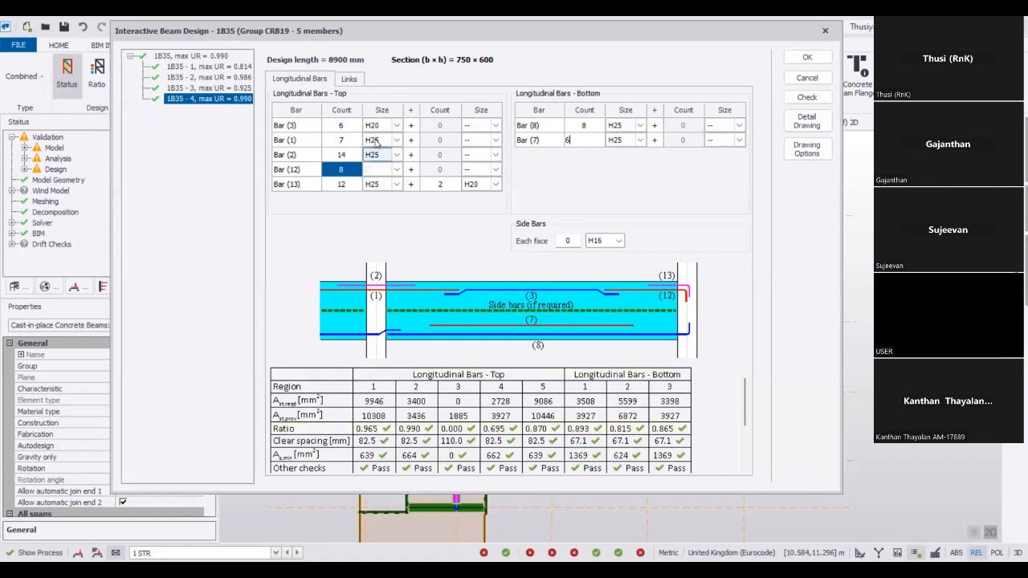
# Set the size of top Bar (3) in span 1B35 - 4 to H25
pyautogui.click(404, 125)
pyautogui.click(397, 125)
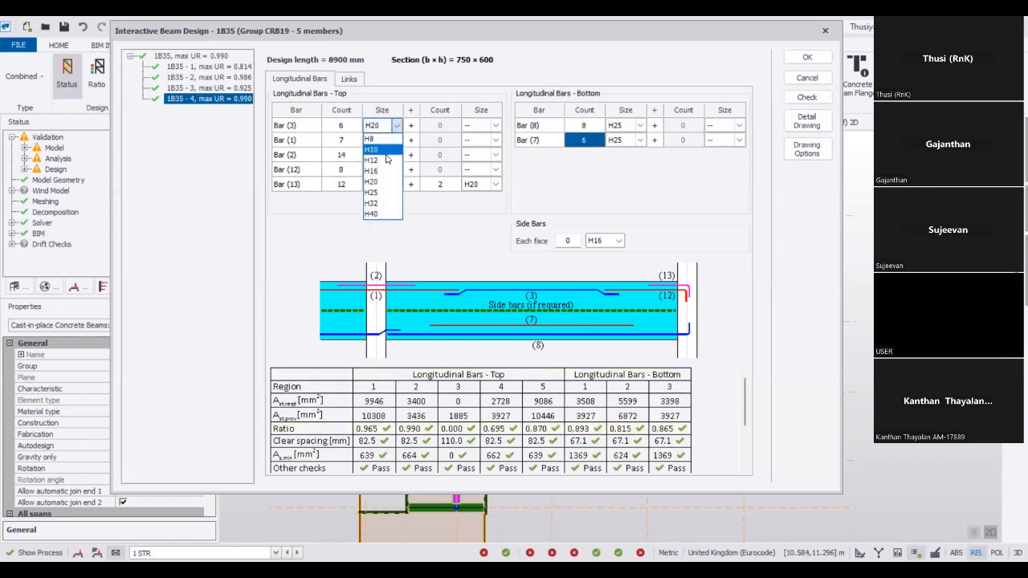
pyautogui.click(382, 193)
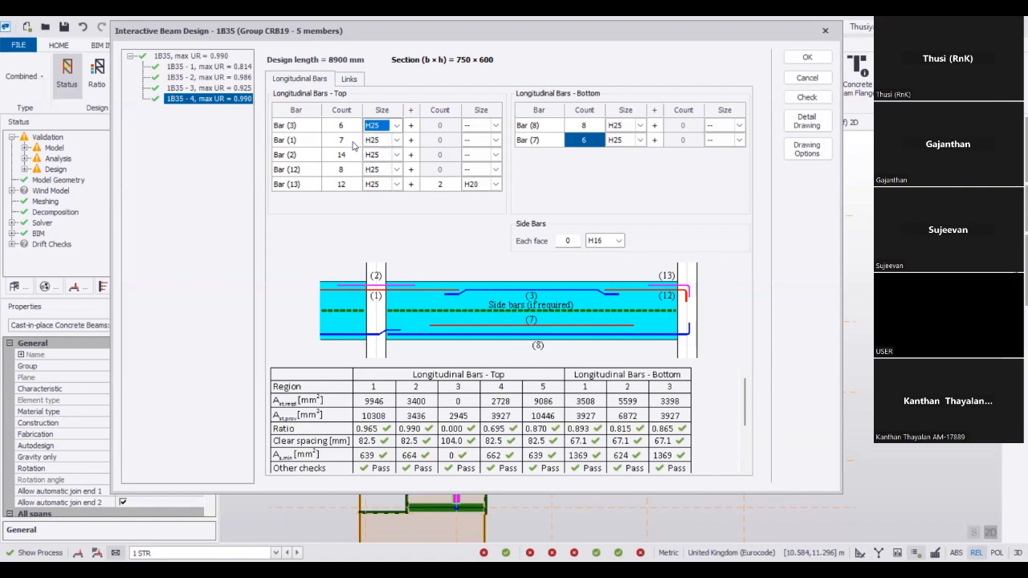
# Try 8 bars for top Bar (1) of span 1B35 - 4 and return its count to 7
pyautogui.click(345, 143)
pyautogui.write('8')
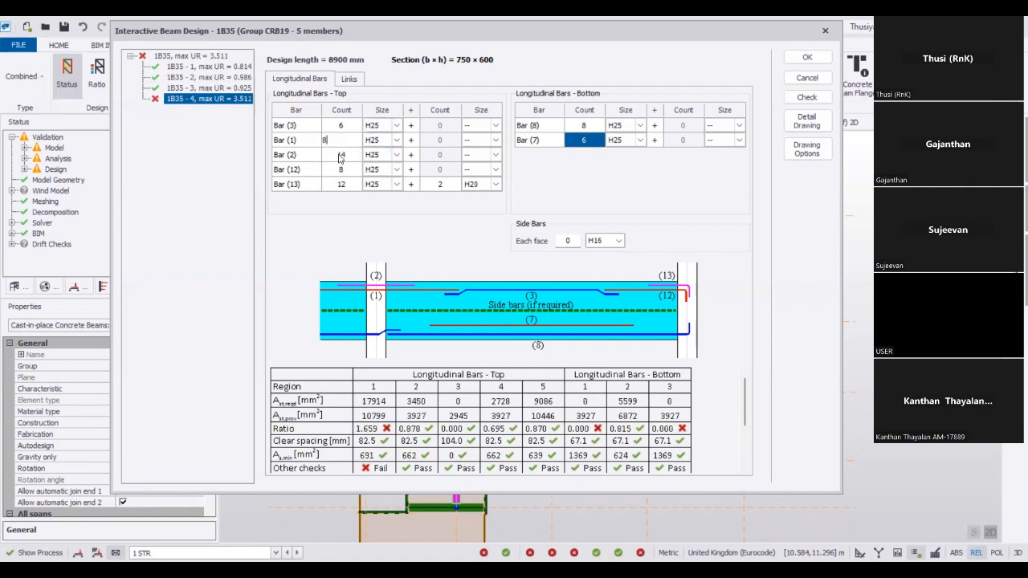
pyautogui.click(350, 183)
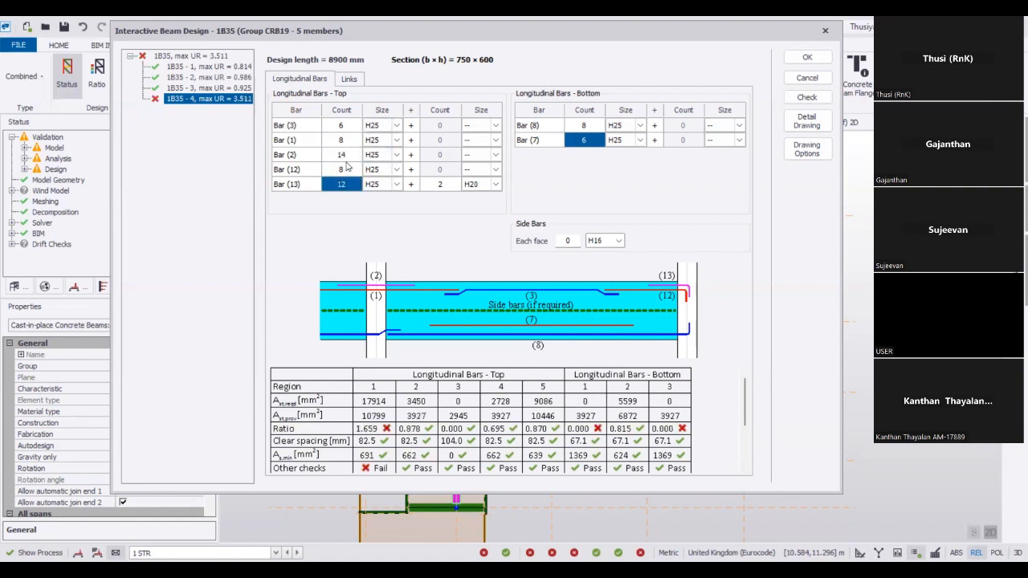
pyautogui.keyDown('ctrl'); pyautogui.click(349, 143); pyautogui.keyUp('ctrl')
pyautogui.click(350, 143)
pyautogui.write('7')
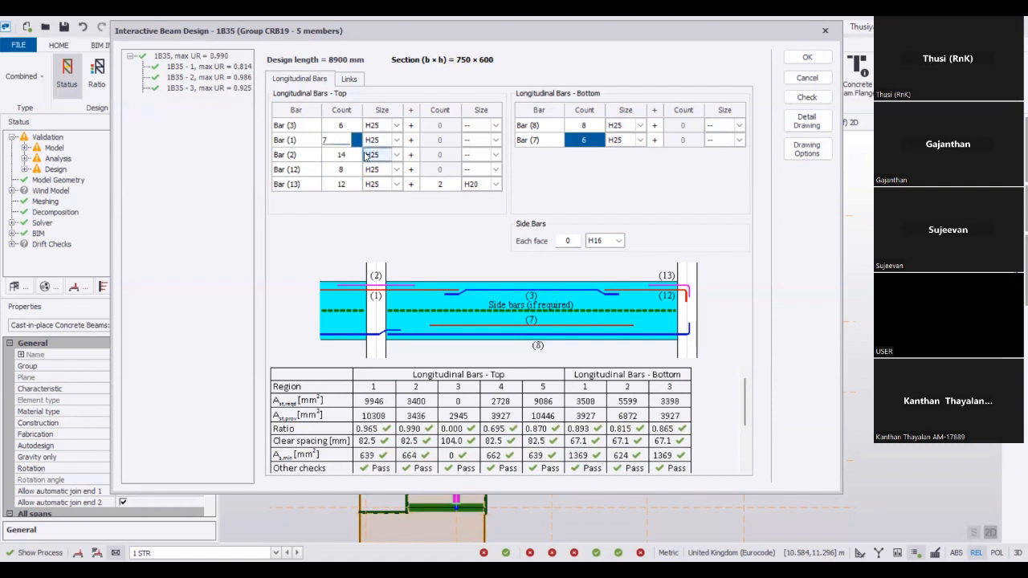
pyautogui.press('Return')
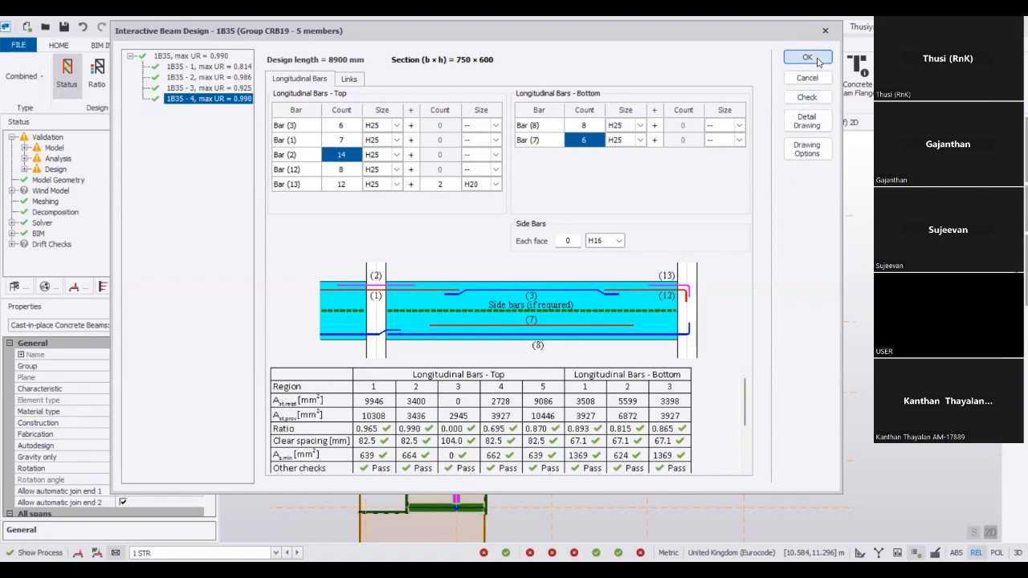
# Accept the design of beam 1B35 and reopen its static interactive design to review the deflection check of span 1B35 - 4
pyautogui.click(817, 61)
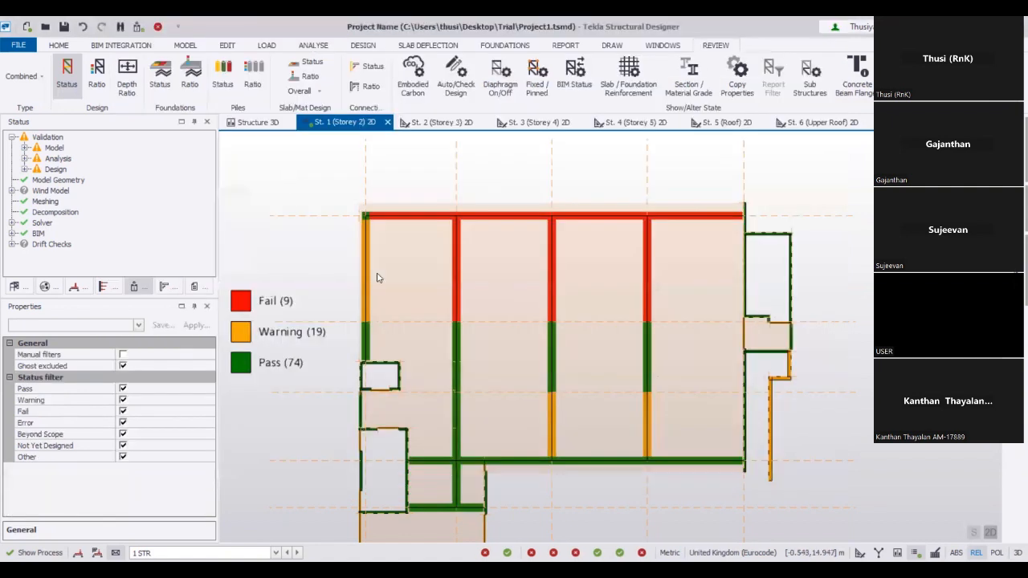
pyautogui.rightClick(455, 287)
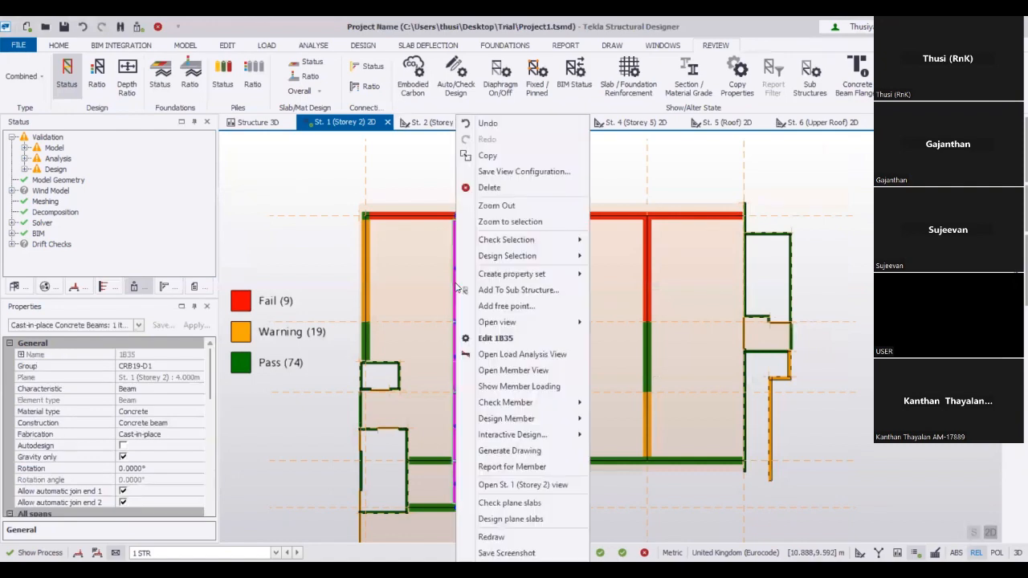
pyautogui.moveTo(569, 435)
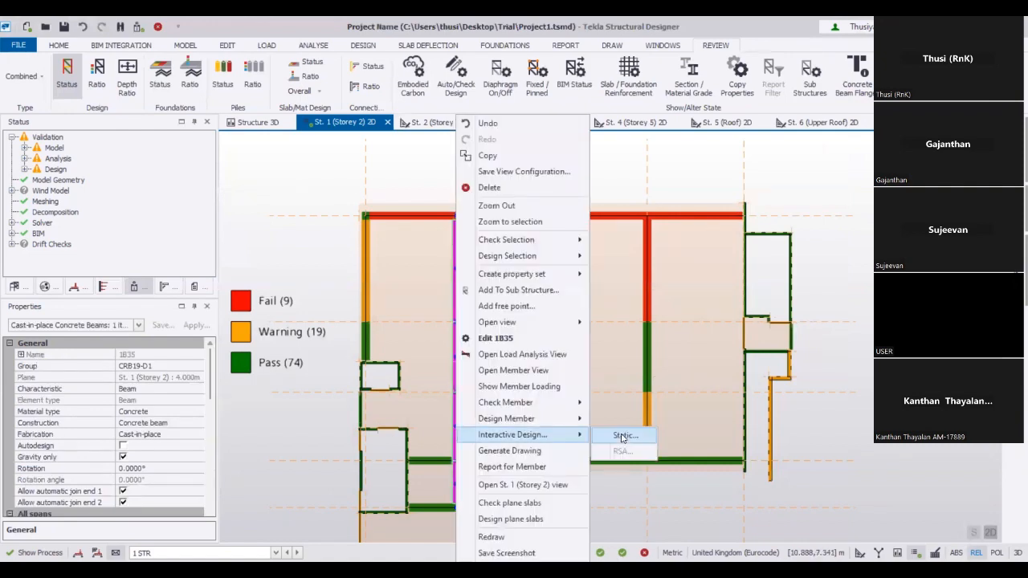
pyautogui.click(624, 436)
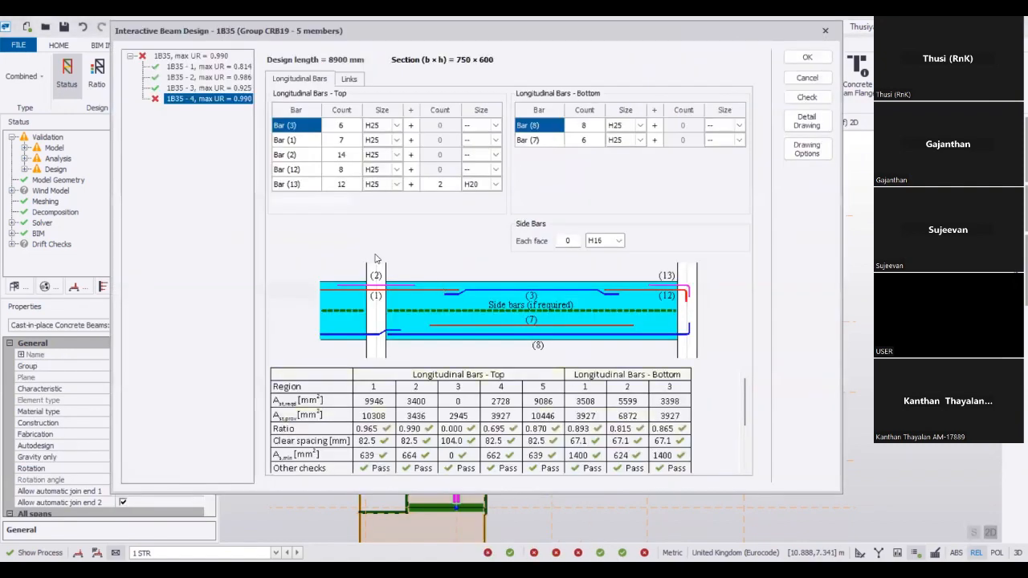
pyautogui.scroll(-2, 424, 406)
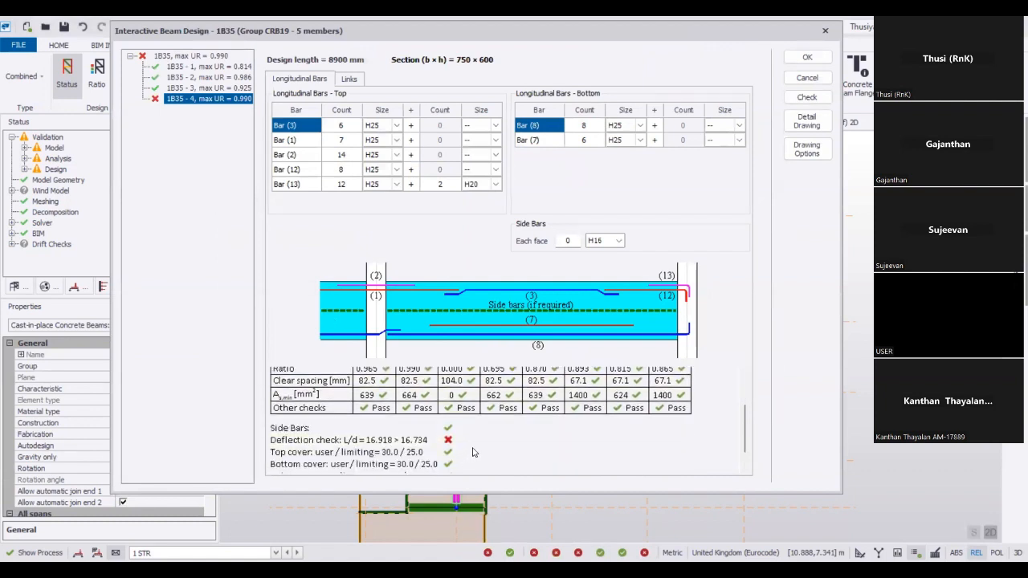
# Set the size of top Bar (3) in span 1B35 - 4 to H20 and accept the beam design
pyautogui.click(376, 167)
pyautogui.click(356, 126)
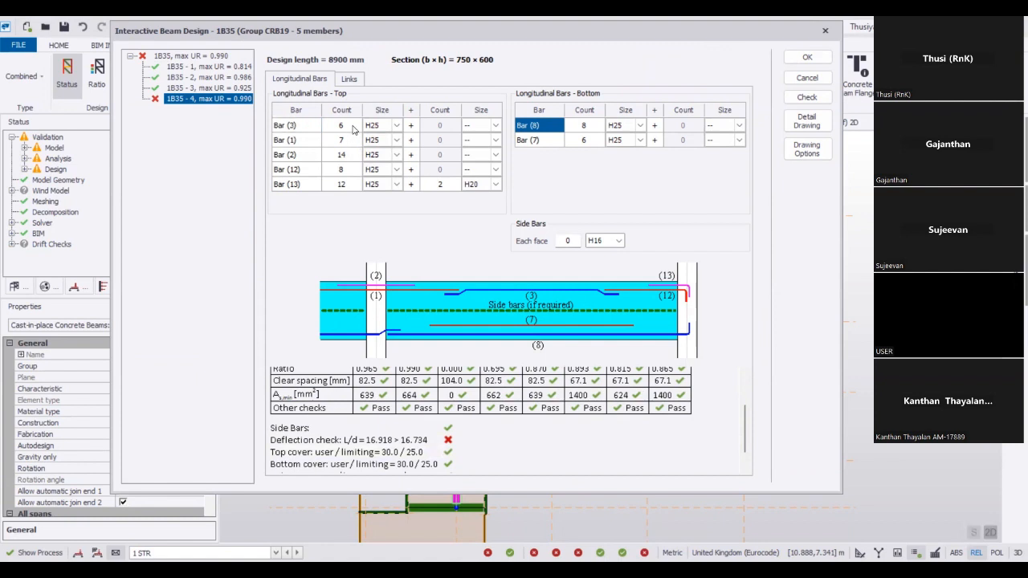
pyautogui.click(397, 125)
pyautogui.click(398, 125)
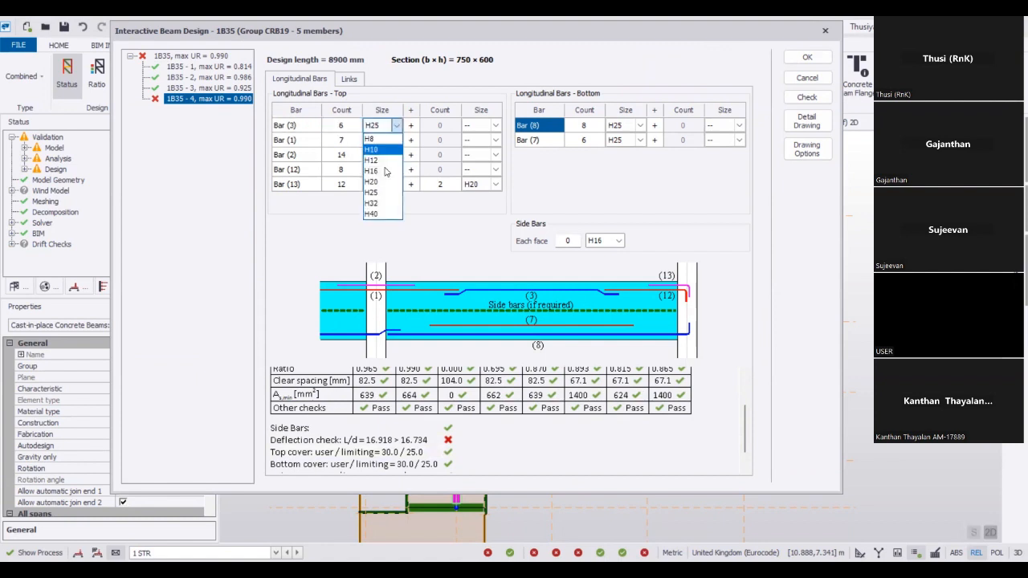
pyautogui.click(379, 183)
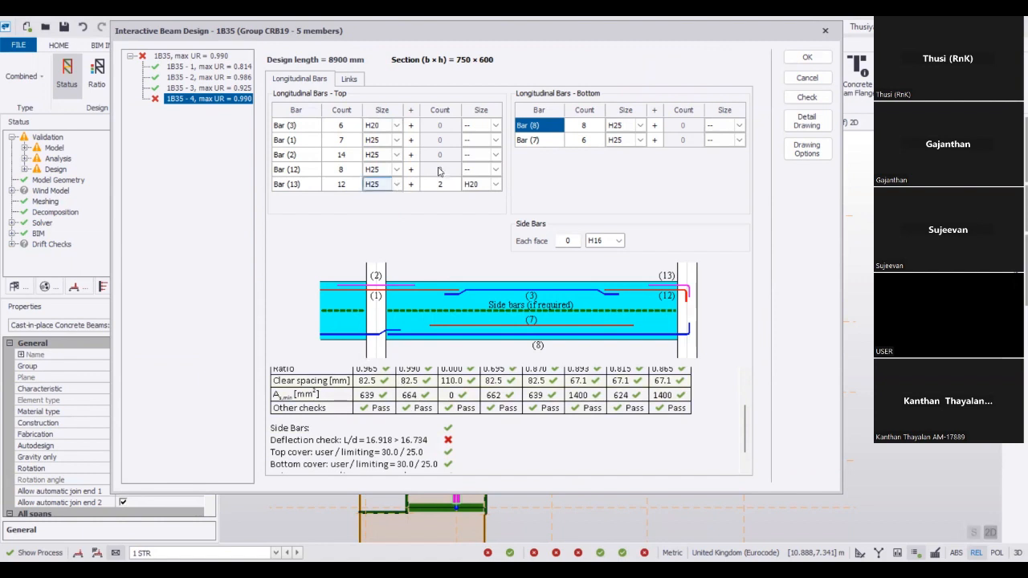
pyautogui.click(801, 60)
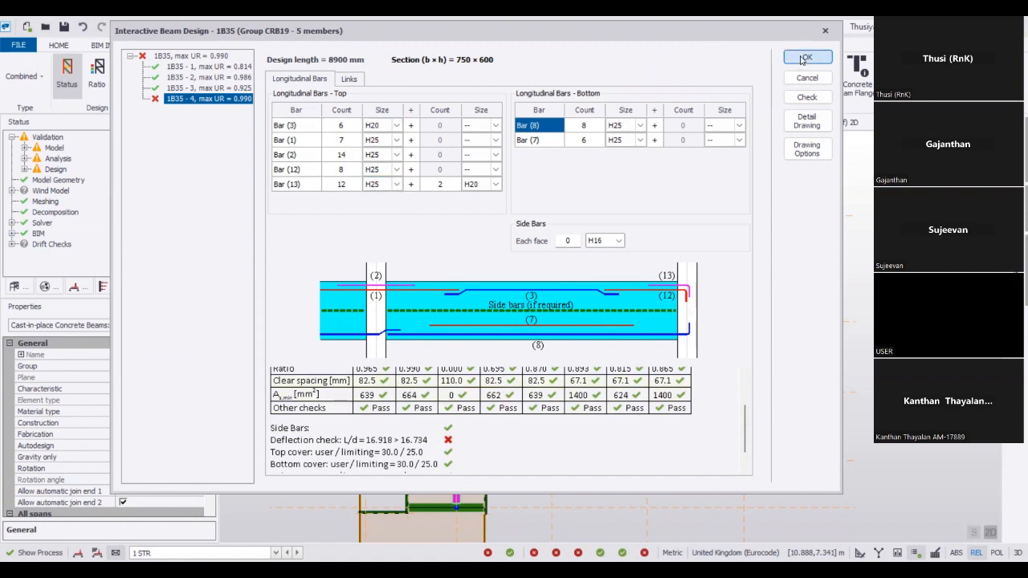
# Reopen the static interactive design of beam 1B35 and examine the bar ratios and deflection check of span 1B35 - 4
pyautogui.rightClick(456, 278)
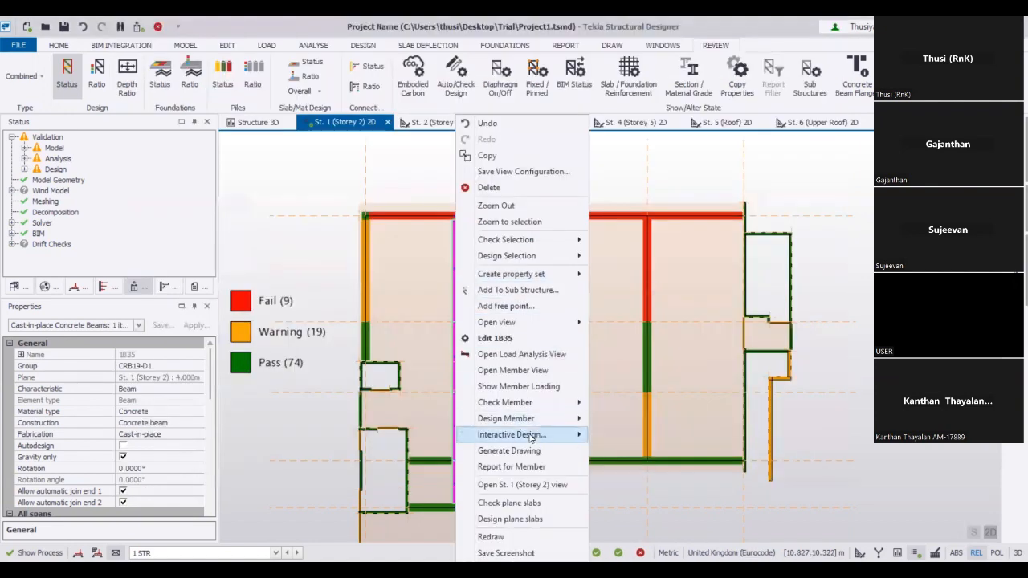
pyautogui.click(617, 437)
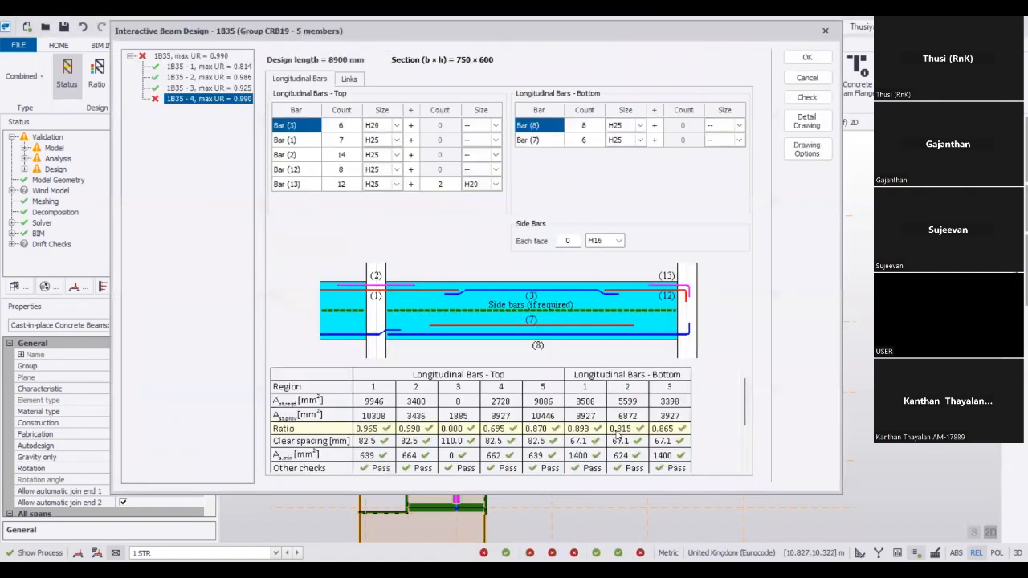
pyautogui.scroll(-2, 456, 424)
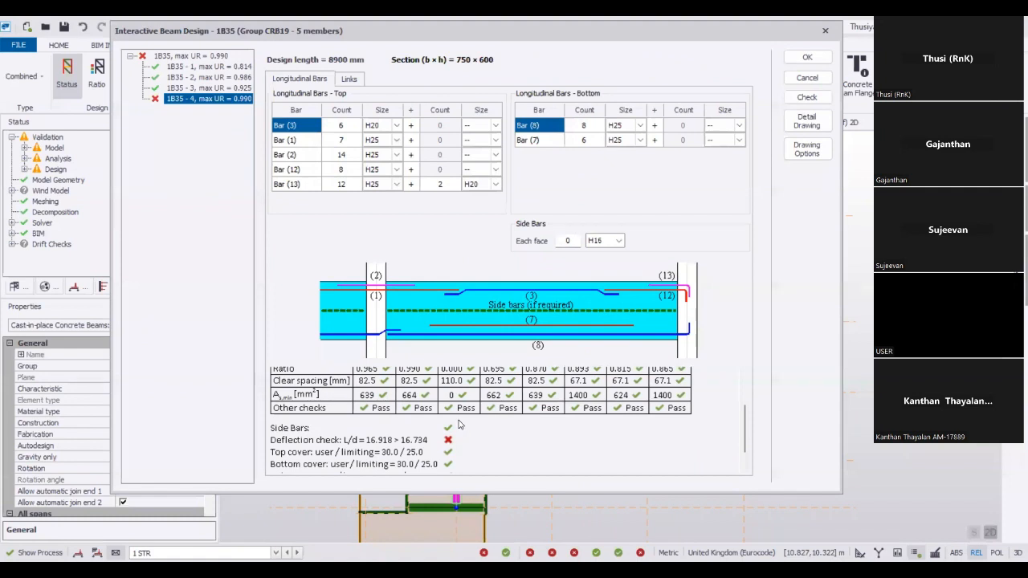
pyautogui.scroll(1, 460, 424)
# Set the count of bottom Bar (7) in span 1B35 - 4 to 8, check the deflection and accept the beam design
pyautogui.click(590, 142)
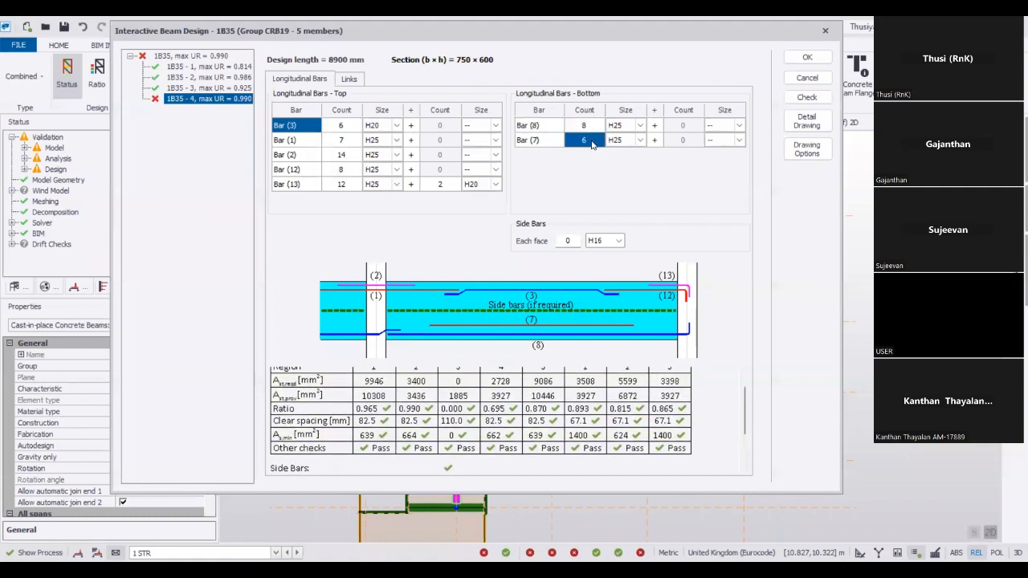
pyautogui.click(592, 142)
pyautogui.press('BackSpace')
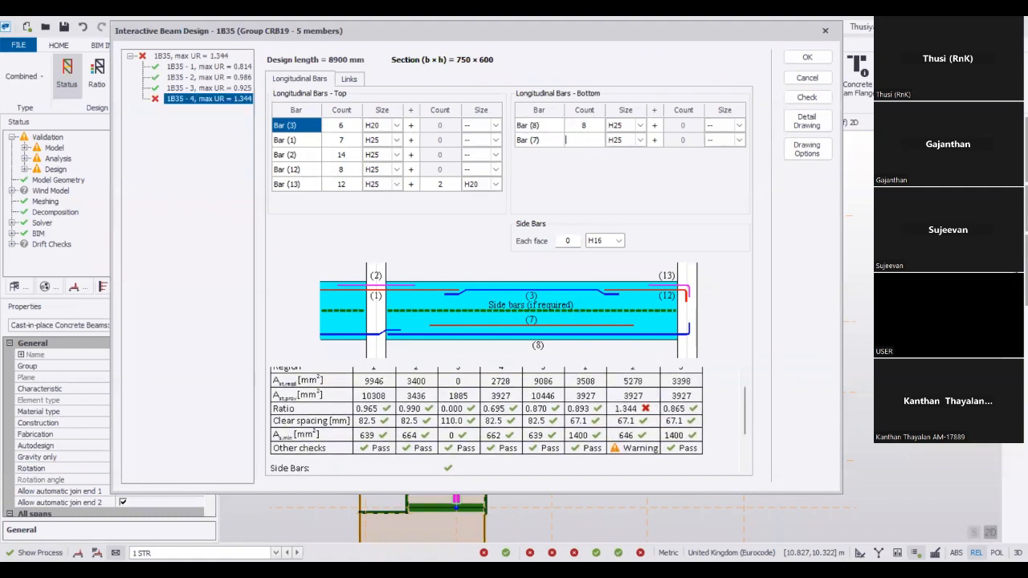
pyautogui.write('8')
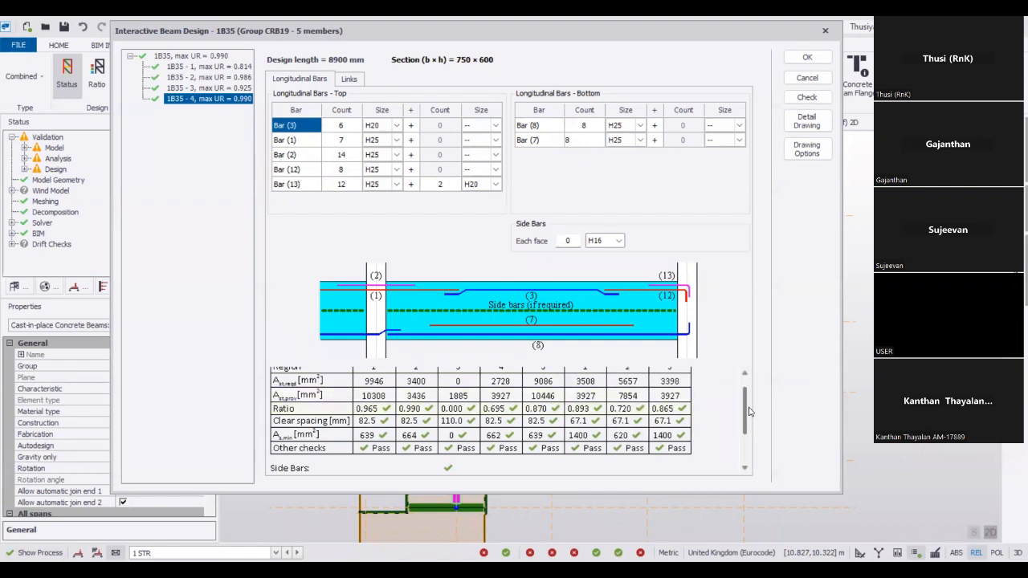
pyautogui.moveTo(743, 411); pyautogui.dragTo(741, 447)
pyautogui.scroll(2, 742, 447)
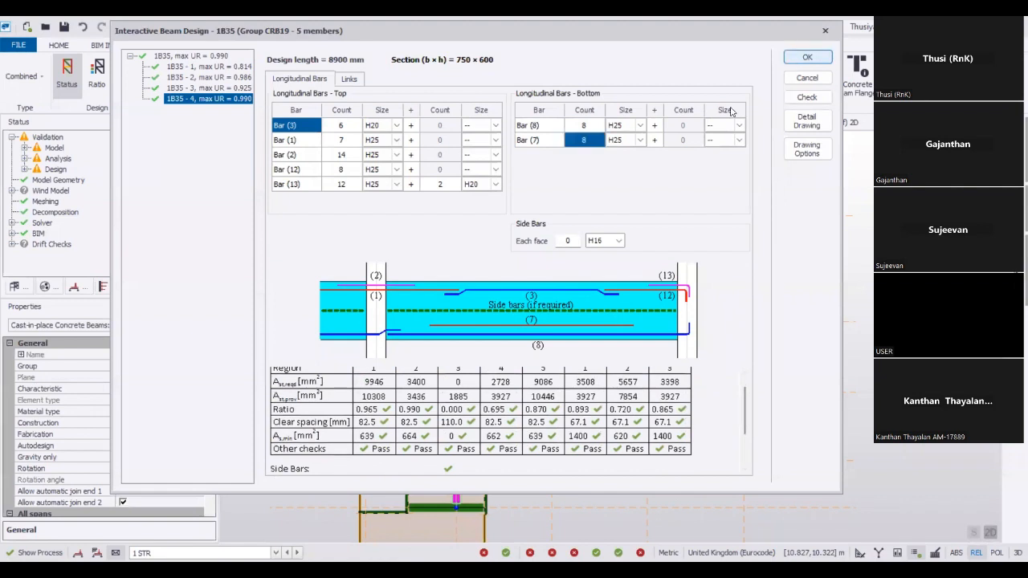
pyautogui.click(808, 57)
pyautogui.click(238, 160)
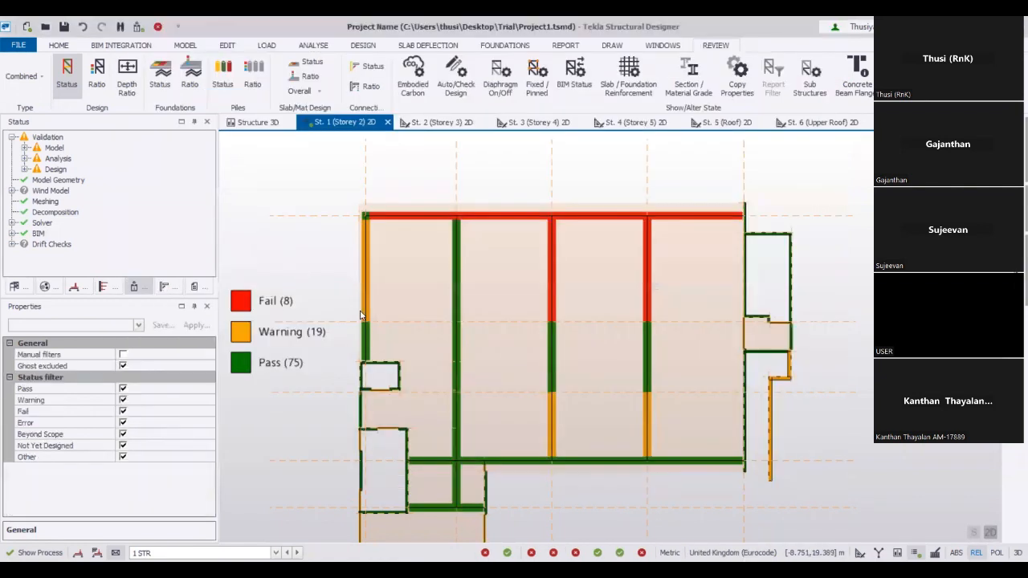
# Open the interactive design of beam 1B38, set bottom Bar (7) in span 1B38 - 3 to 8 H25 bars, and check the deflection
pyautogui.rightClick(429, 340)
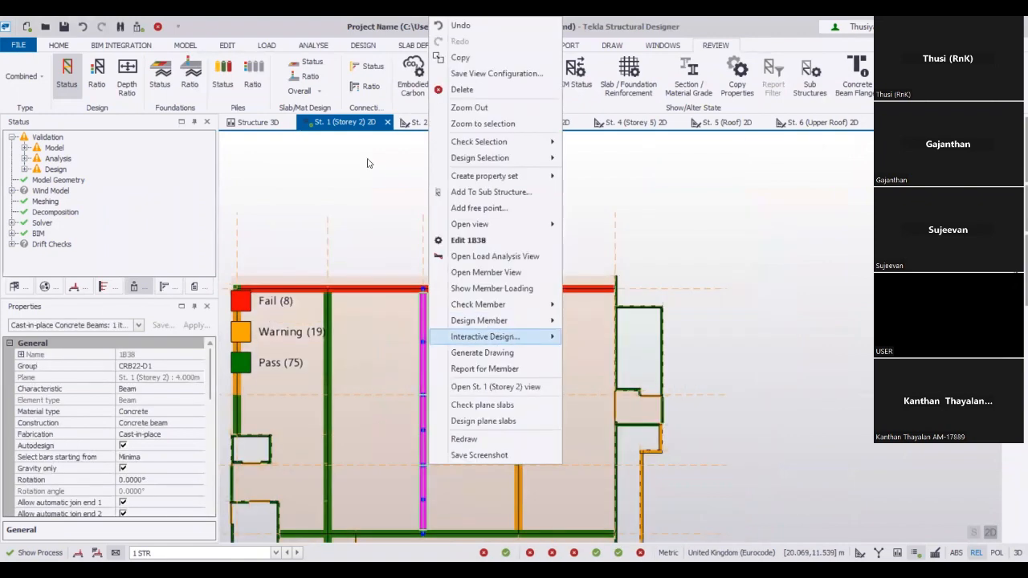
pyautogui.click(327, 172)
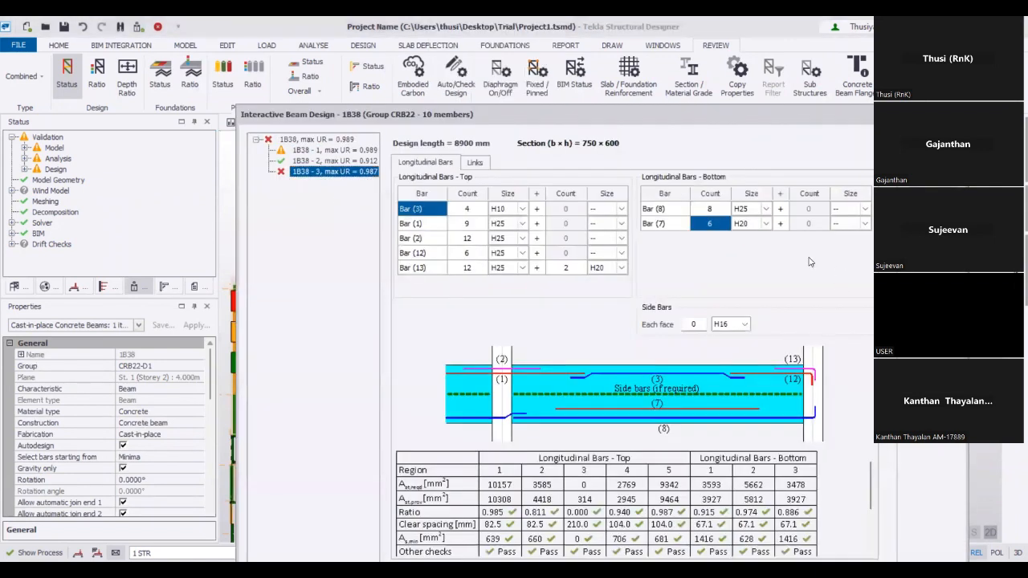
pyautogui.write('8')
pyautogui.press('Tab')
pyautogui.click(766, 224)
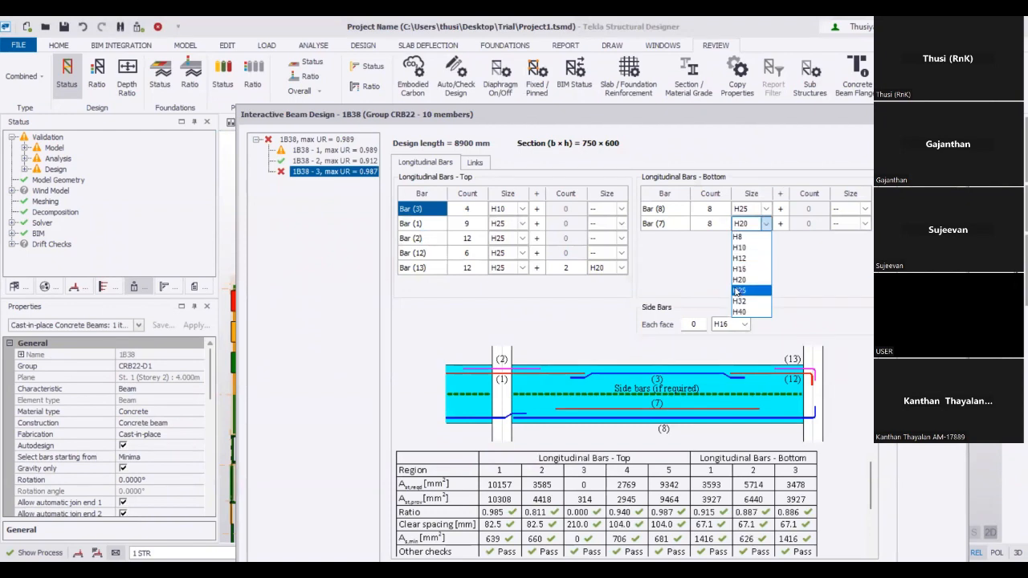
pyautogui.click(737, 291)
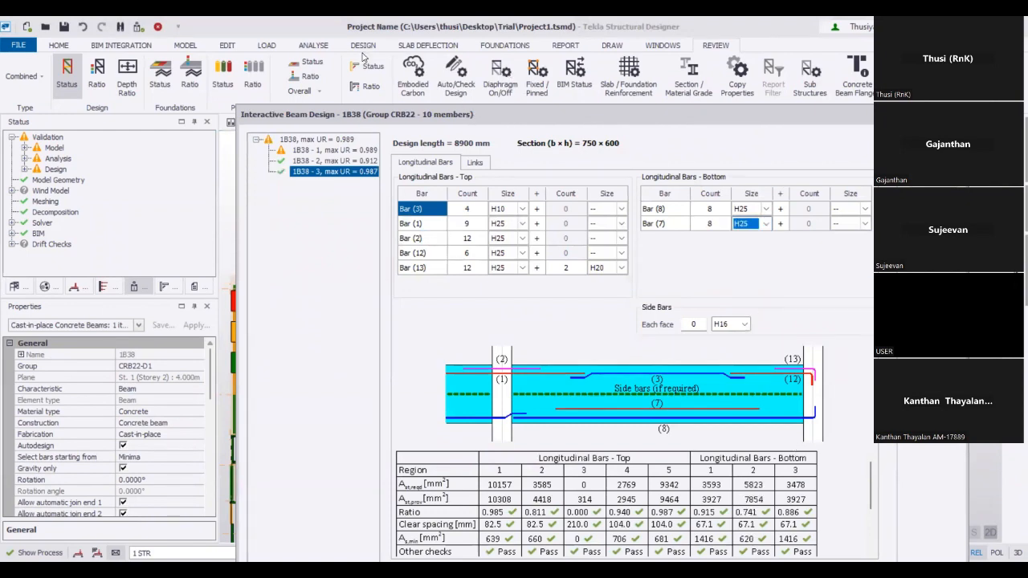
pyautogui.scroll(-3, 747, 491)
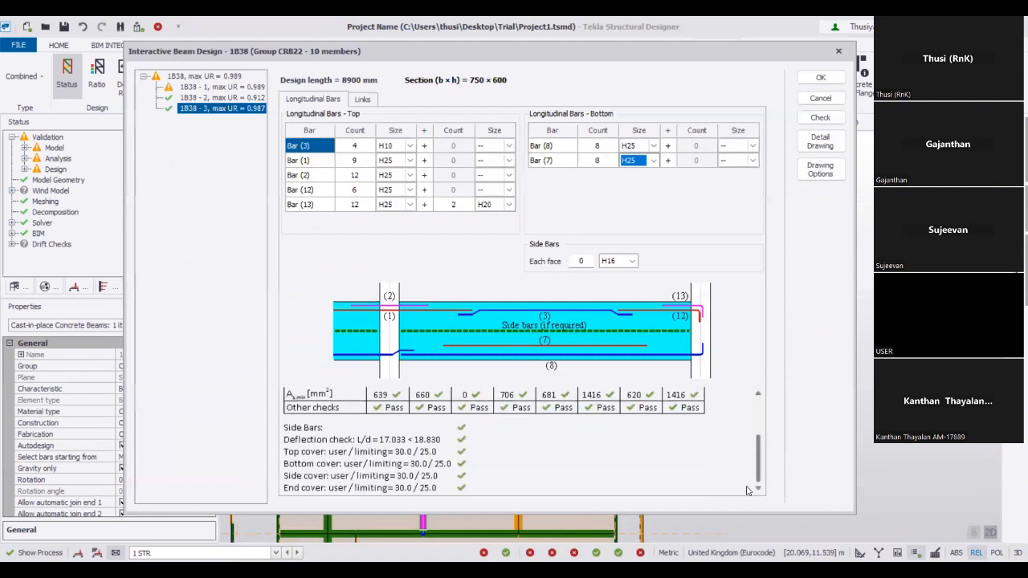
pyautogui.scroll(3, 749, 489)
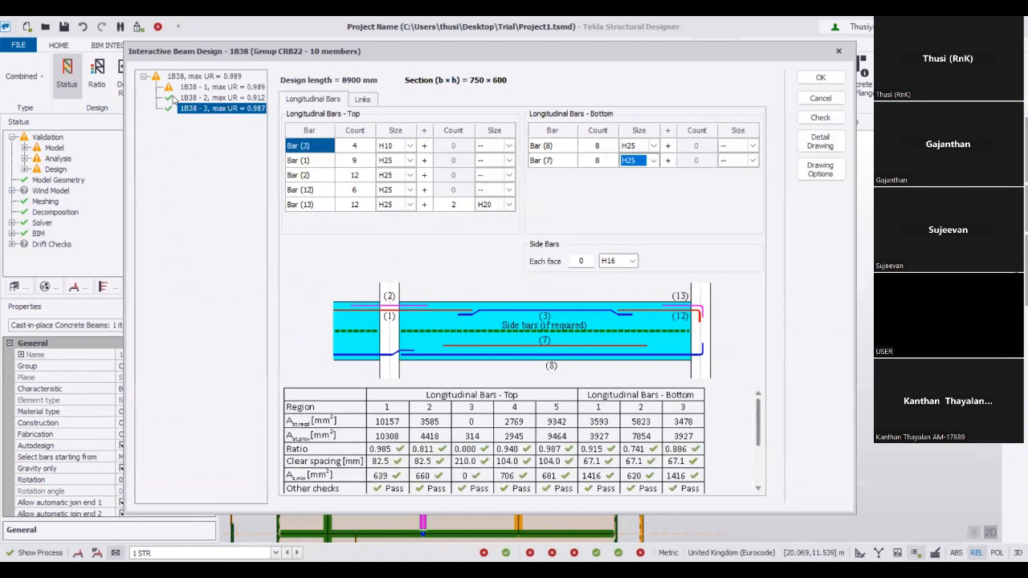
# Examine the warnings of span 1B38 - 1 in the detailed check results, down to the bar limit checks for top region 0.000 - 0.550
pyautogui.click(215, 87)
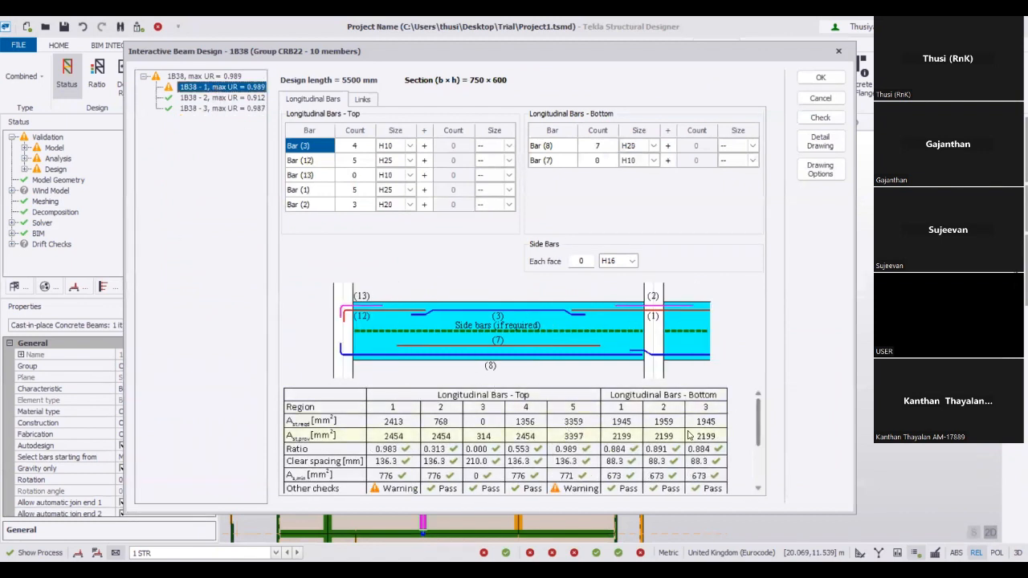
pyautogui.scroll(-3, 688, 435)
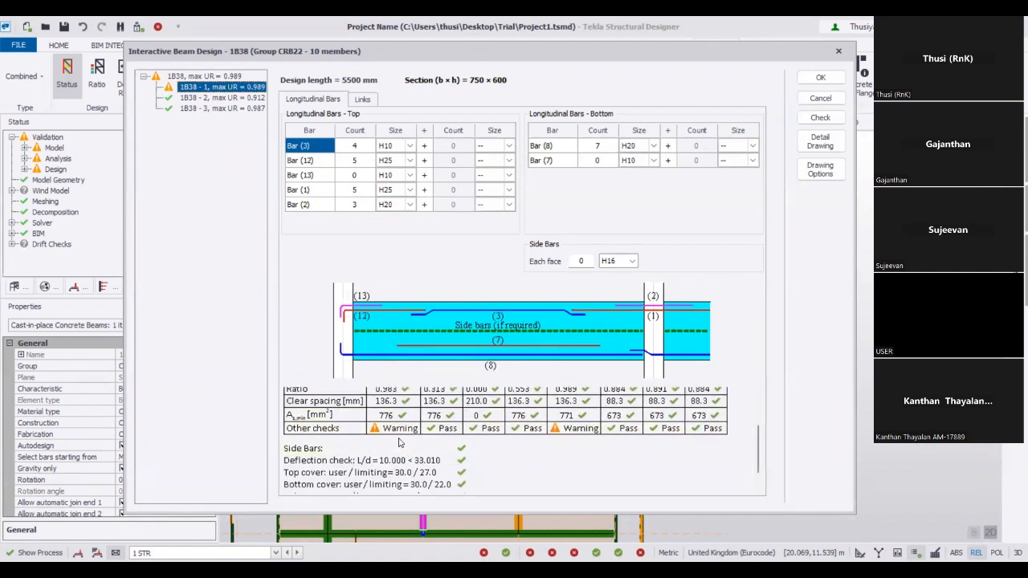
pyautogui.scroll(3, 402, 448)
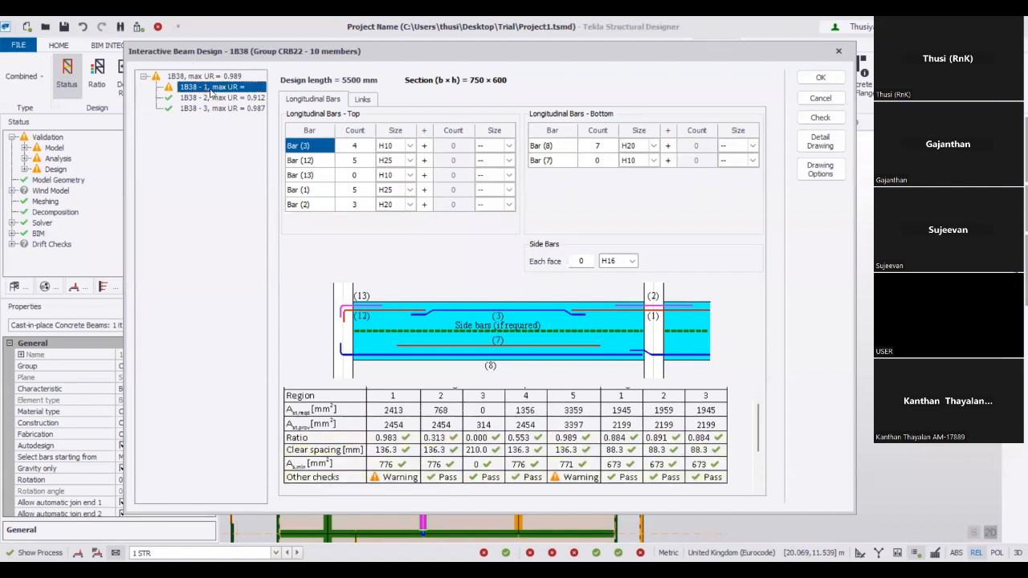
pyautogui.click(811, 119)
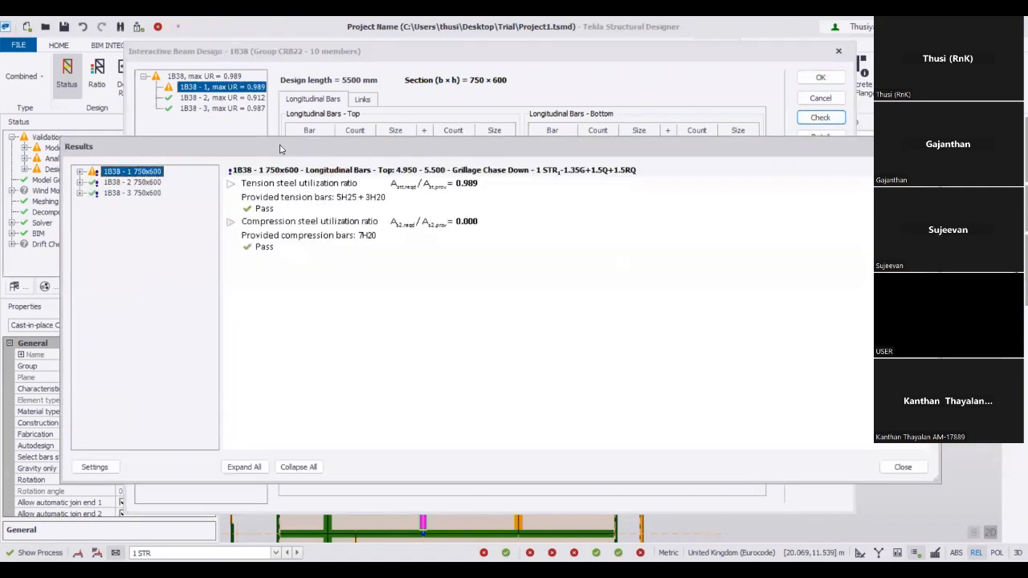
pyautogui.click(50, 130)
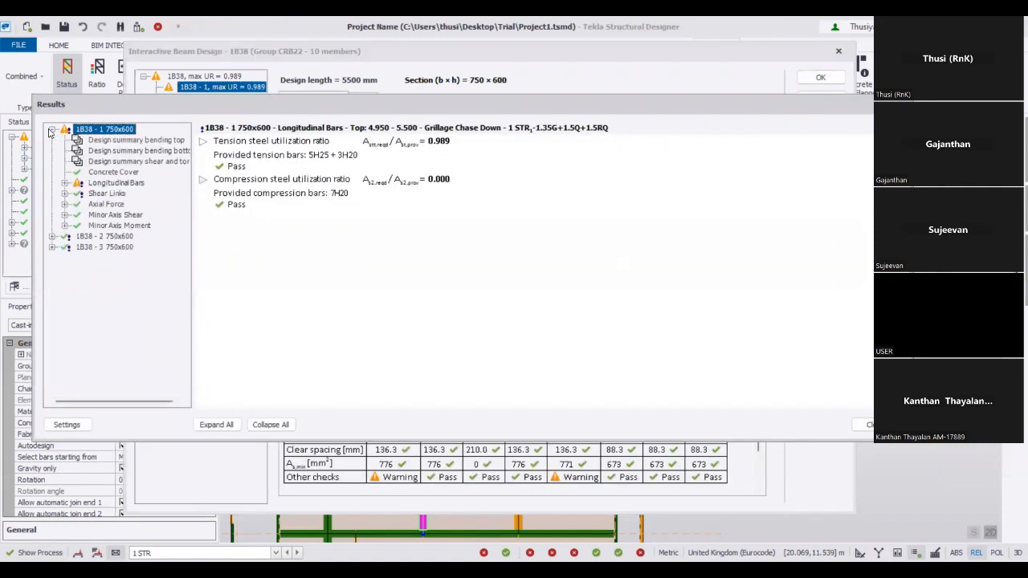
pyautogui.click(66, 184)
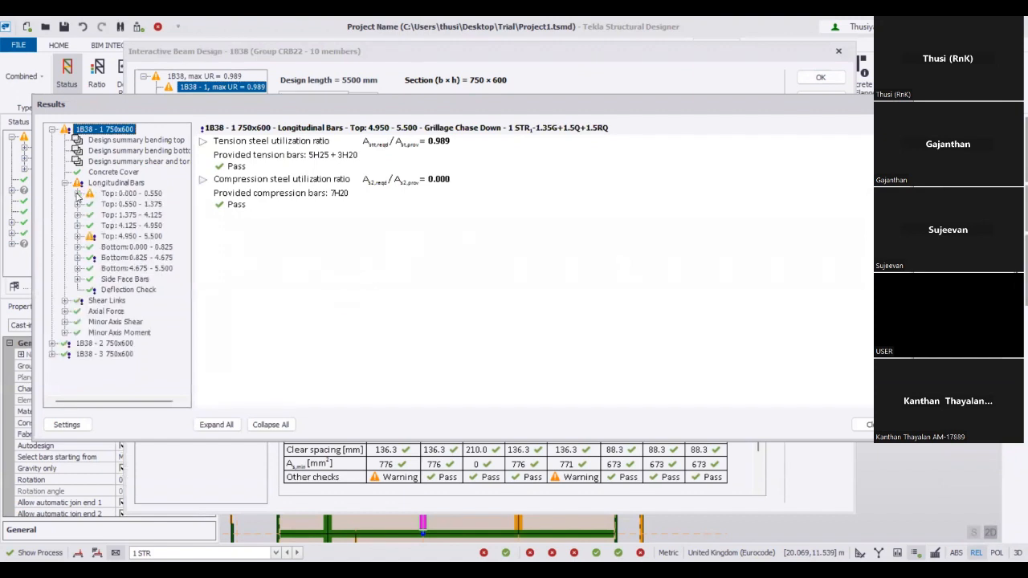
pyautogui.click(78, 193)
pyautogui.click(135, 236)
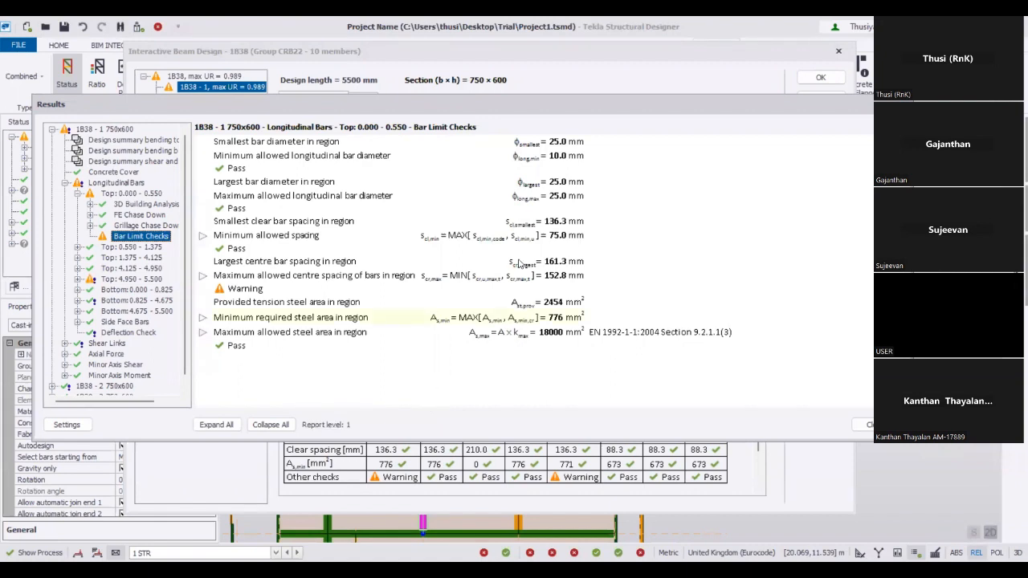
pyautogui.moveTo(750, 106); pyautogui.dragTo(588, 92)
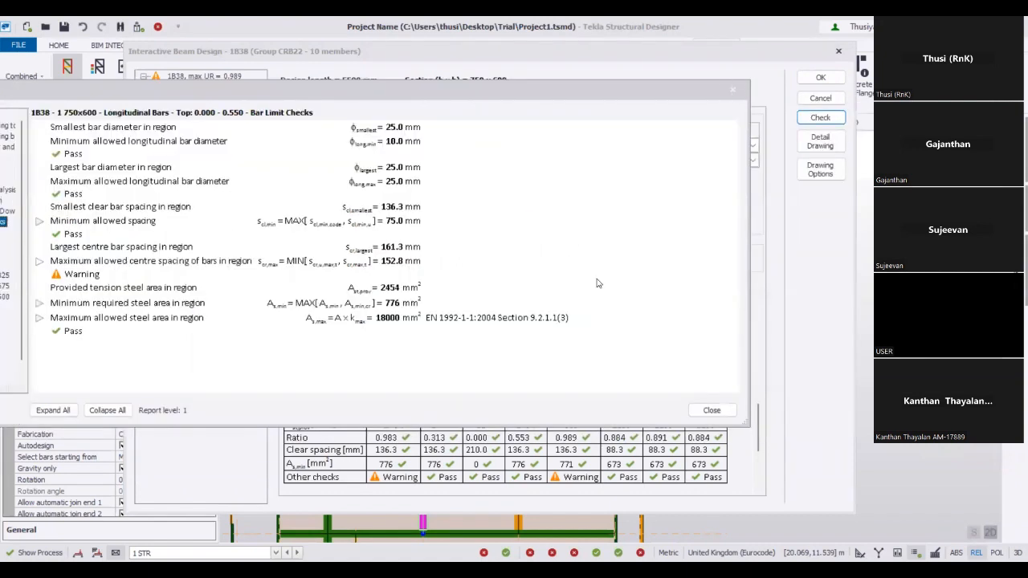
pyautogui.press('Escape')
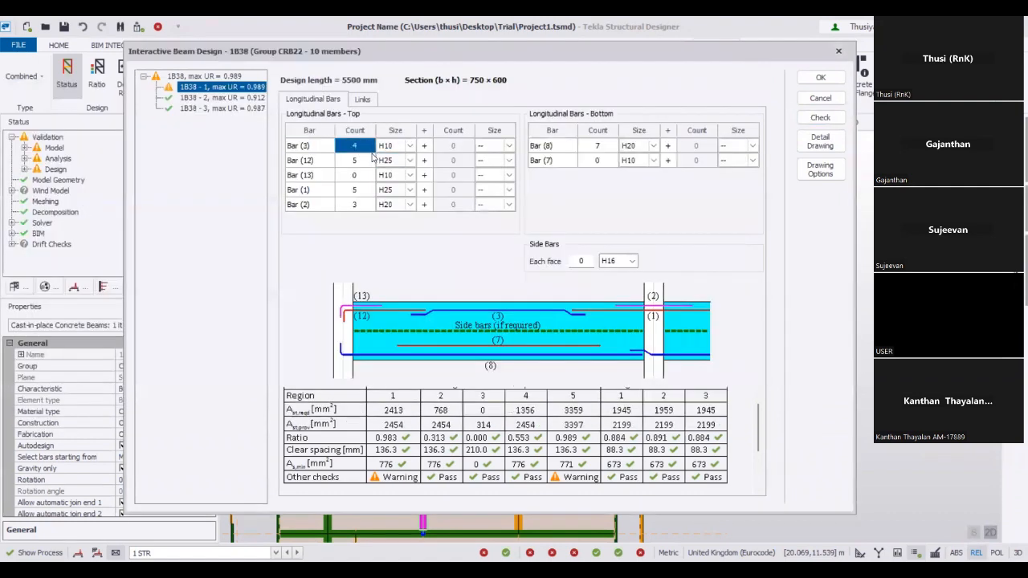
# Set top Bar (3) in span 1B38 - 1 to 6 bars of size H20
pyautogui.write('6')
pyautogui.click(389, 146)
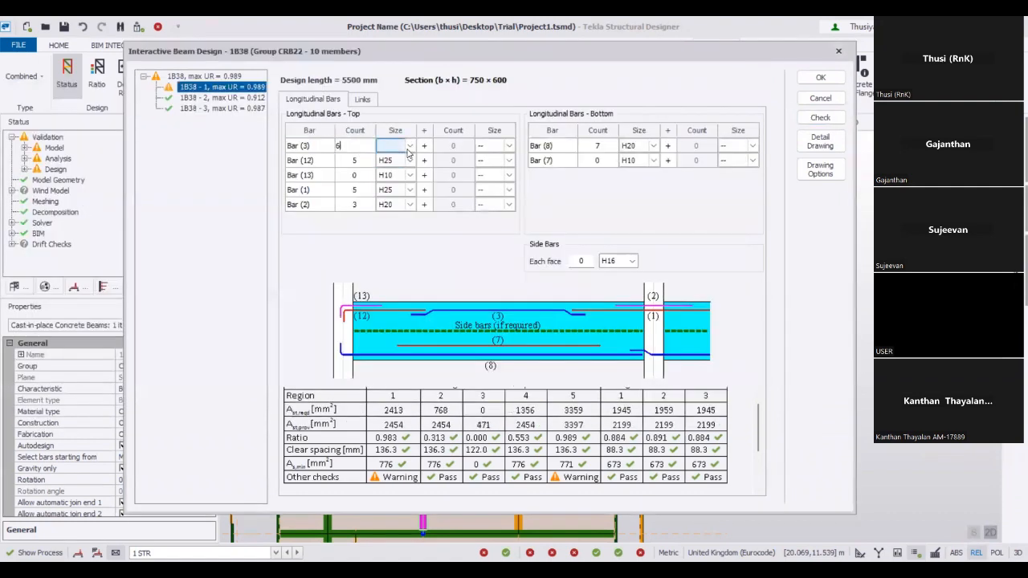
pyautogui.click(410, 145)
pyautogui.click(386, 201)
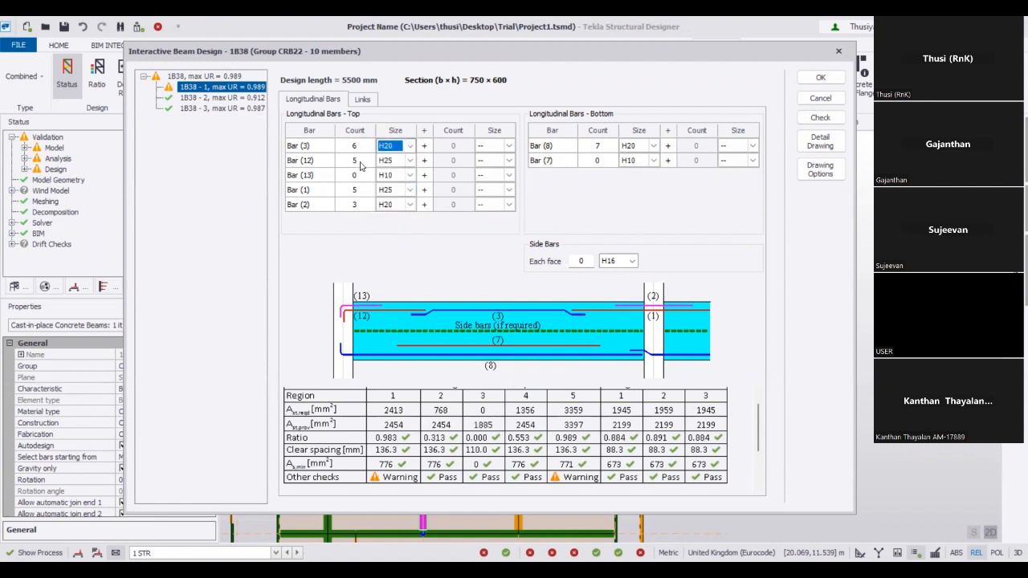
# Set the counts of top Bars (12), (2) and (1) in span 1B38 - 1 to 6 and accept the beam design
pyautogui.click(361, 165)
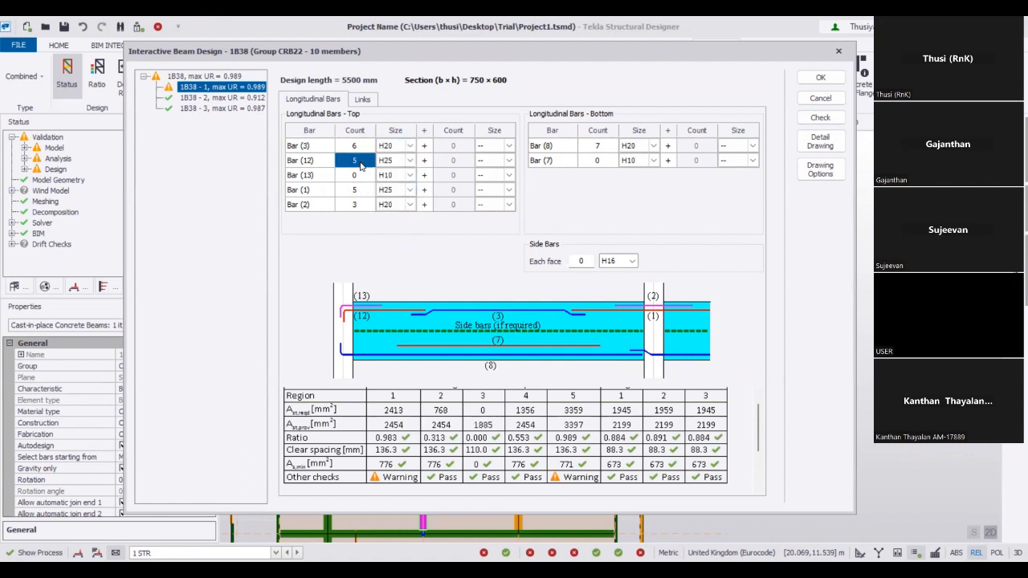
pyautogui.write('6')
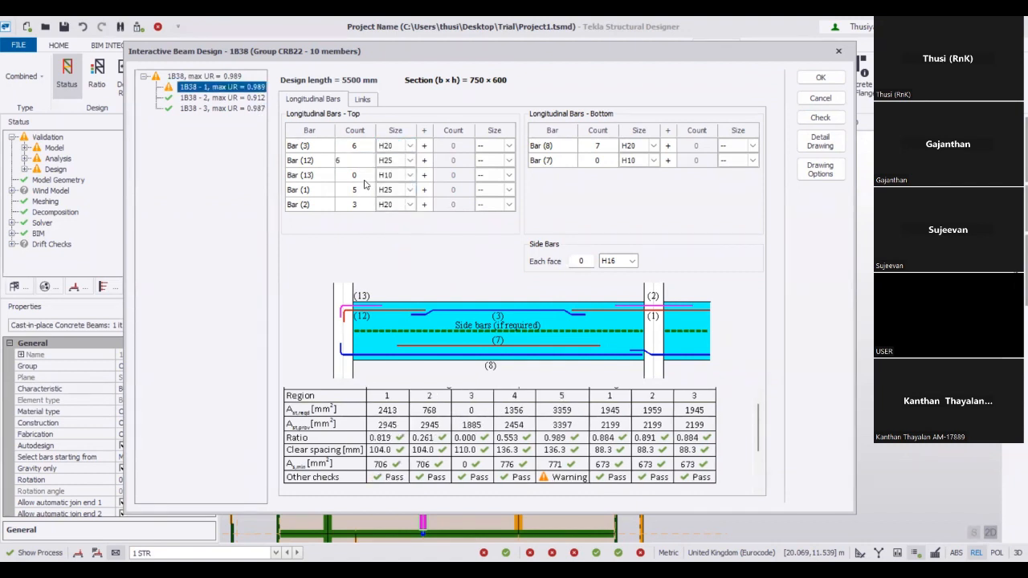
pyautogui.click(363, 193)
pyautogui.click(365, 201)
pyautogui.write('6')
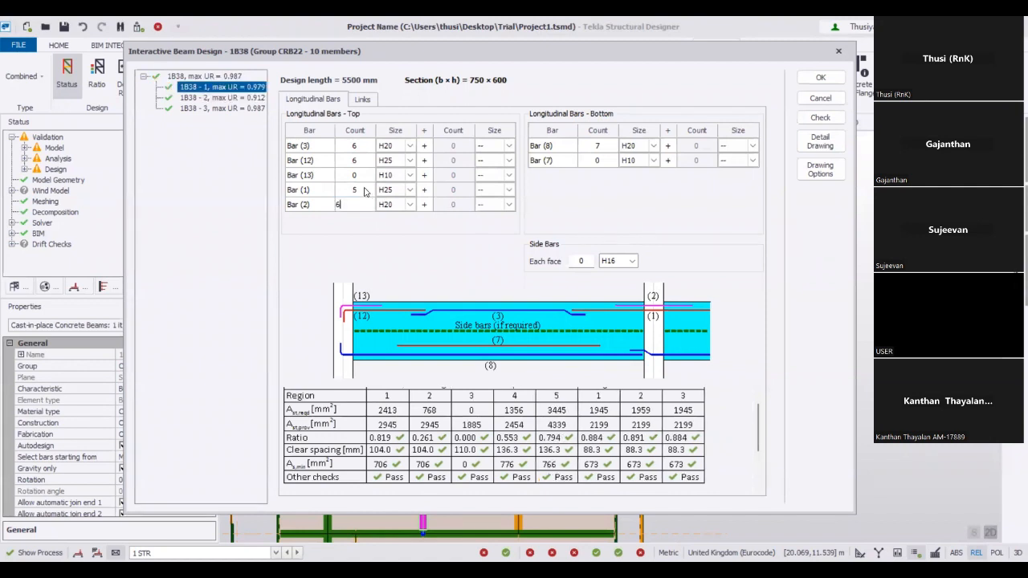
pyautogui.click(363, 191)
pyautogui.write('6')
pyautogui.click(604, 164)
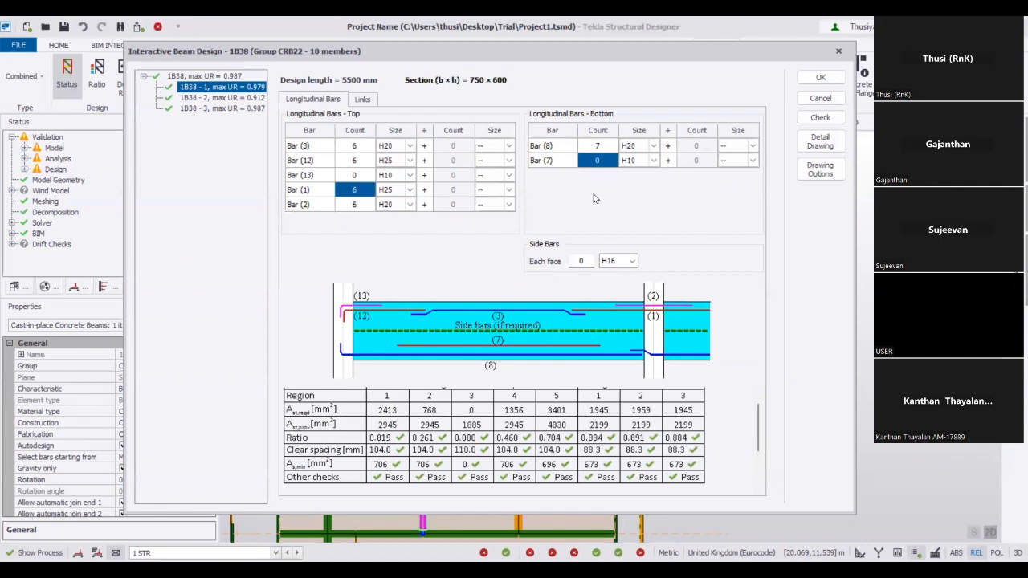
pyautogui.click(815, 100)
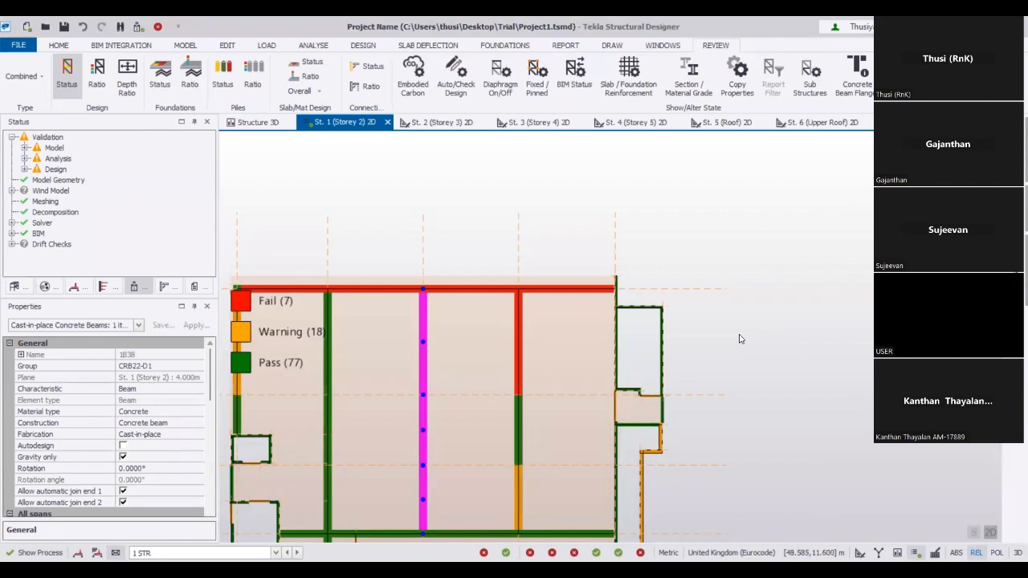
# Open the interactive design of failing beam 1B39 and set bottom Bar (7) in span 1B39 - 3 to 8 H25 bars
pyautogui.click(557, 354)
pyautogui.moveTo(538, 351); pyautogui.dragTo(600, 335, button='middle')
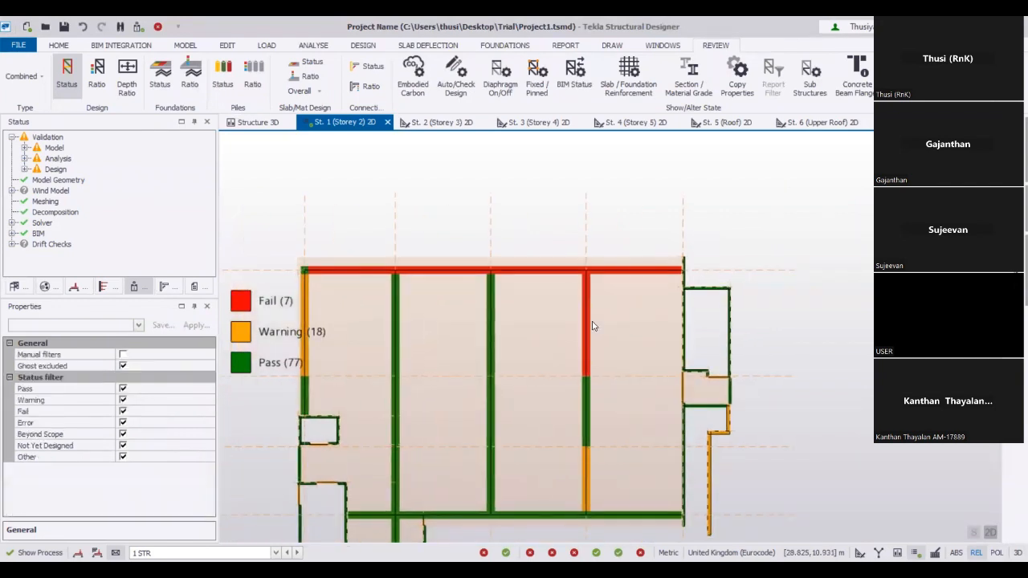
pyautogui.rightClick(591, 325)
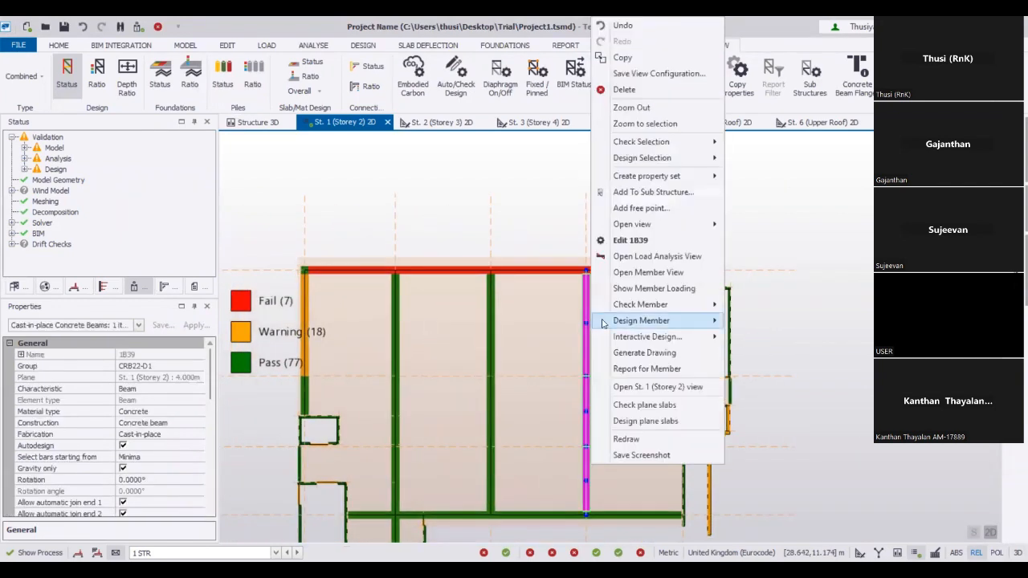
pyautogui.click(599, 319)
pyautogui.rightClick(588, 321)
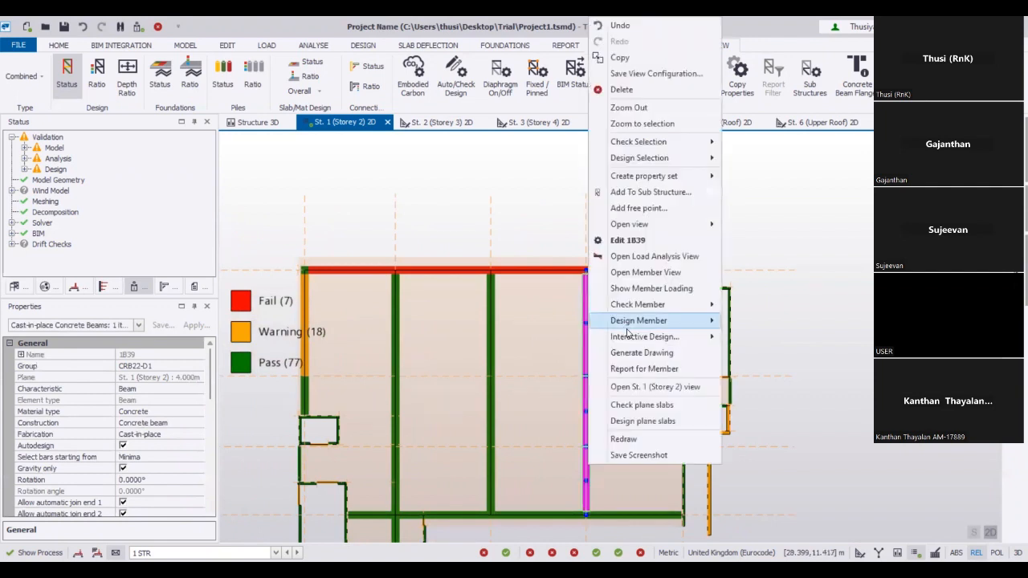
pyautogui.click(739, 338)
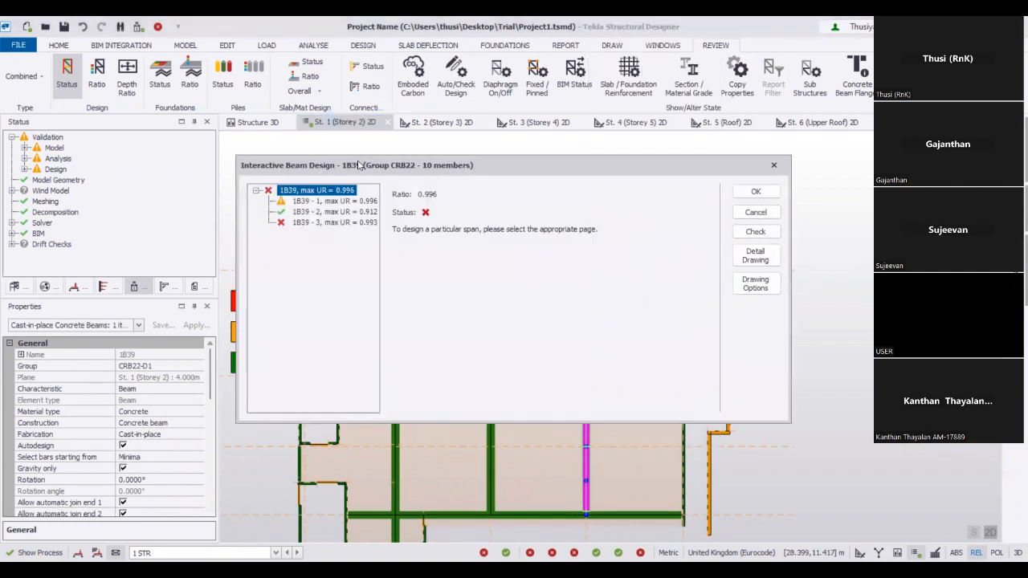
pyautogui.click(255, 126)
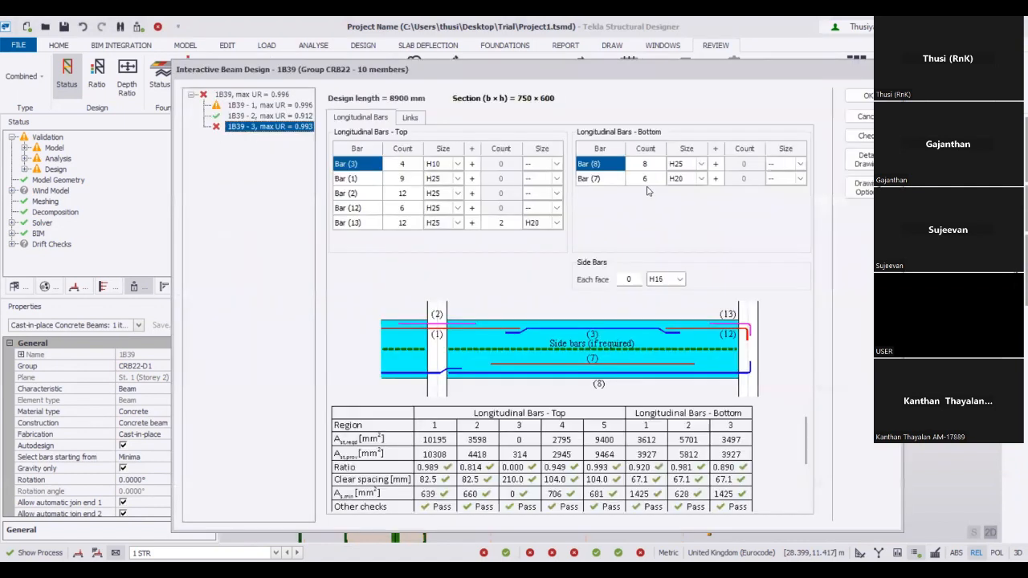
pyautogui.click(654, 183)
pyautogui.write('8')
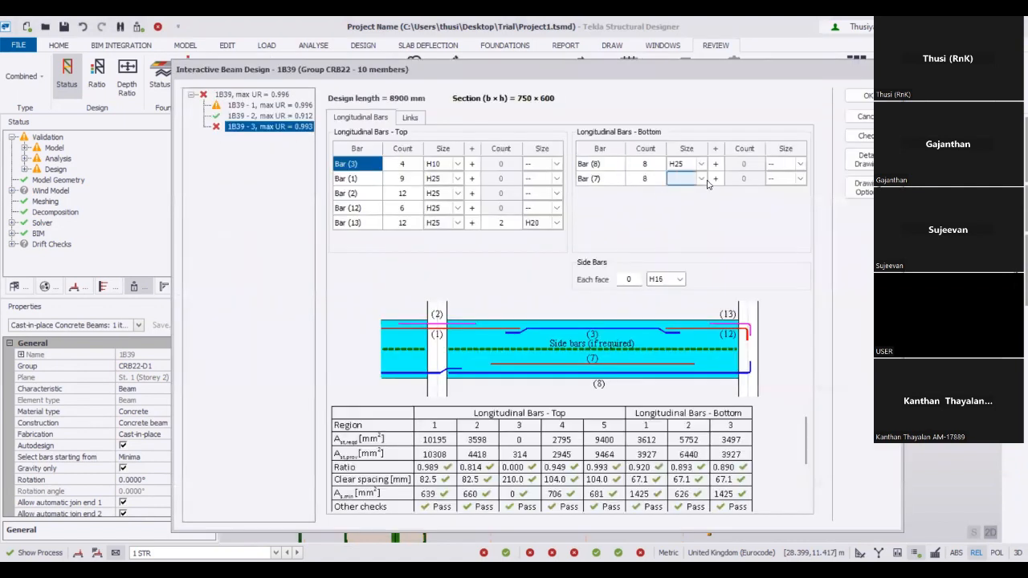
pyautogui.click(701, 179)
pyautogui.click(675, 245)
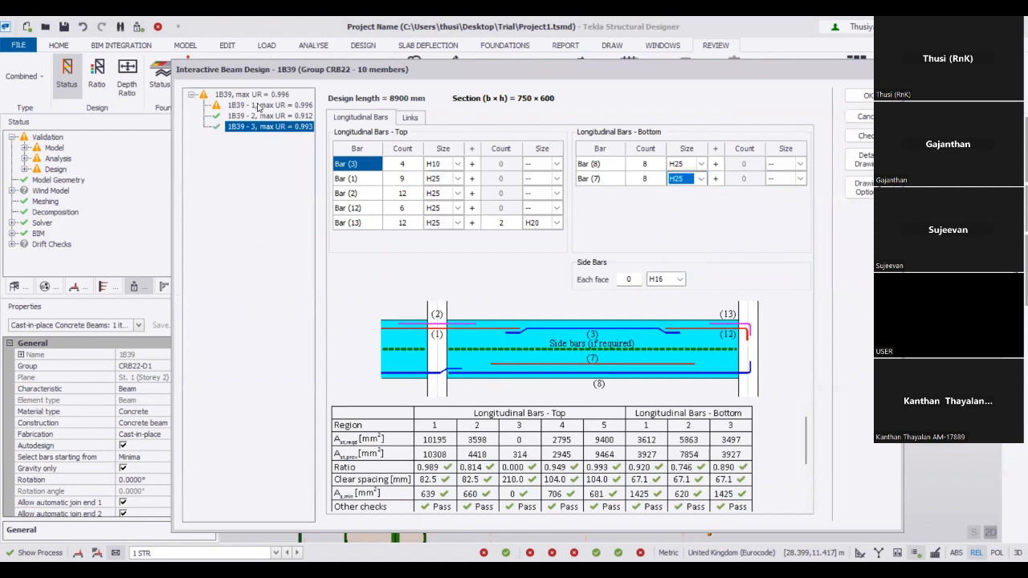
# Set top Bar (3) in span 1B39 - 1 to 6 bars of size H20
pyautogui.click(258, 109)
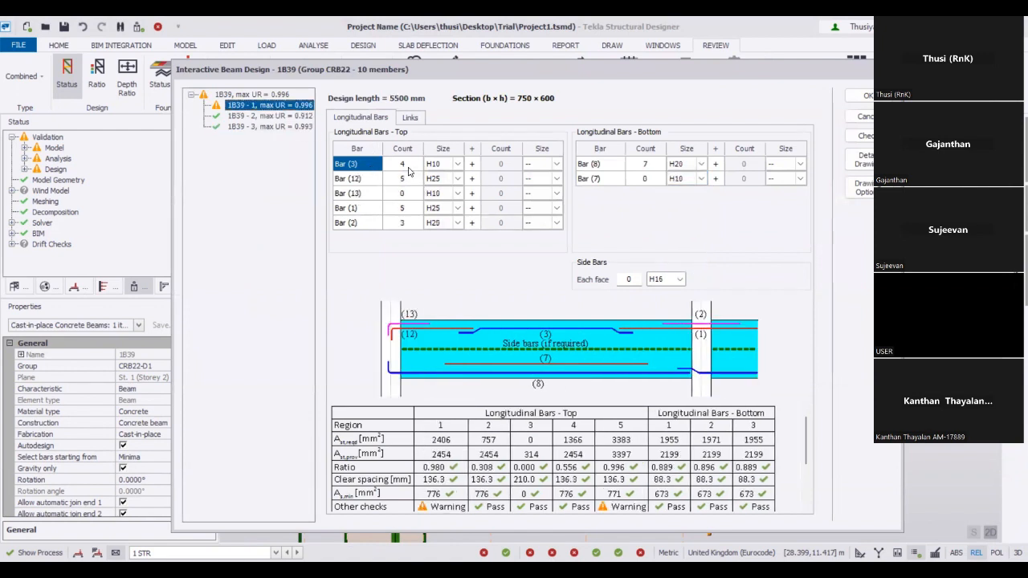
pyautogui.click(401, 164)
pyautogui.write('6')
pyautogui.click(459, 165)
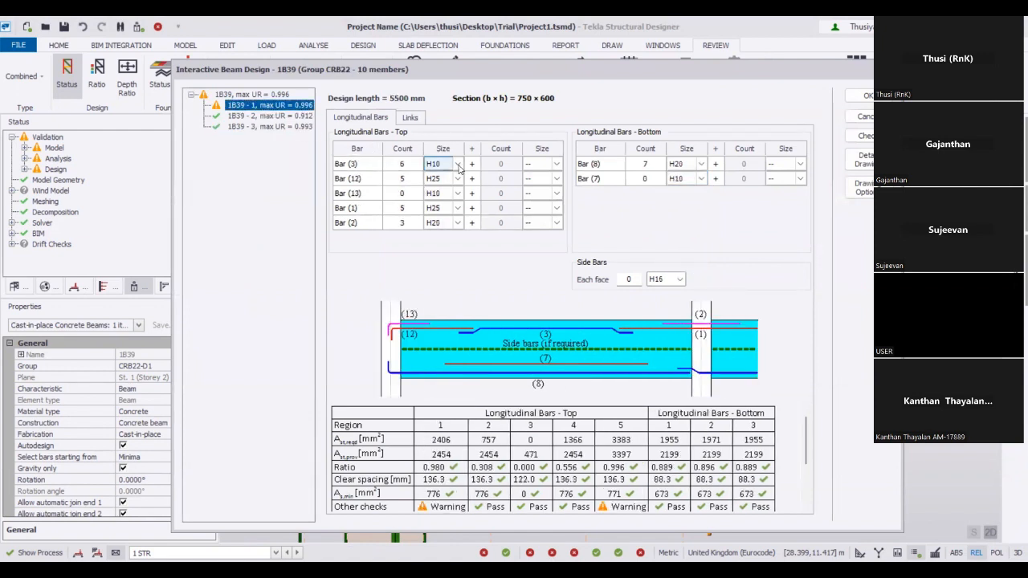
pyautogui.click(459, 166)
pyautogui.click(436, 220)
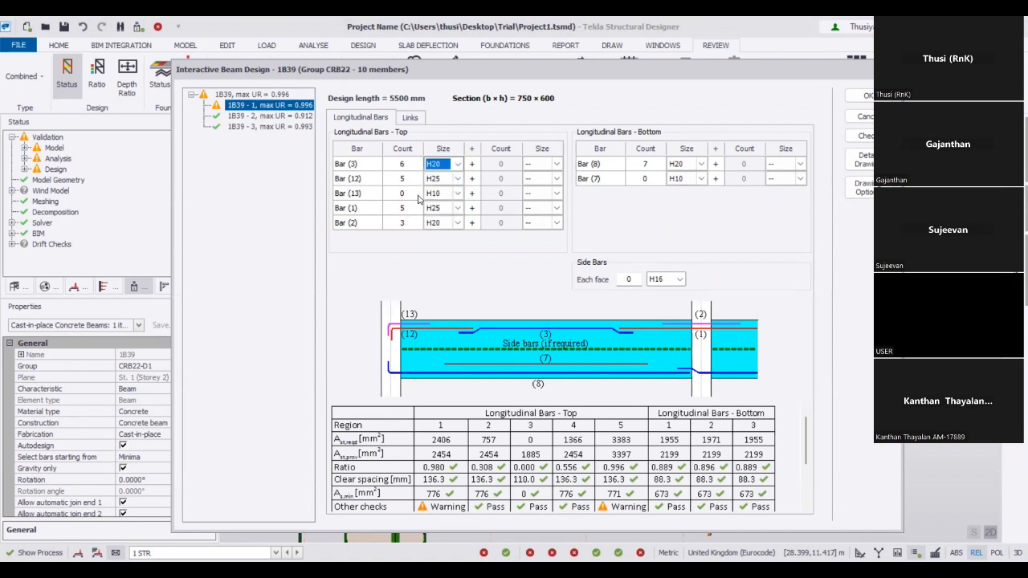
# Set the count of top Bar (2) in span 1B39 - 1 to 5
pyautogui.click(404, 222)
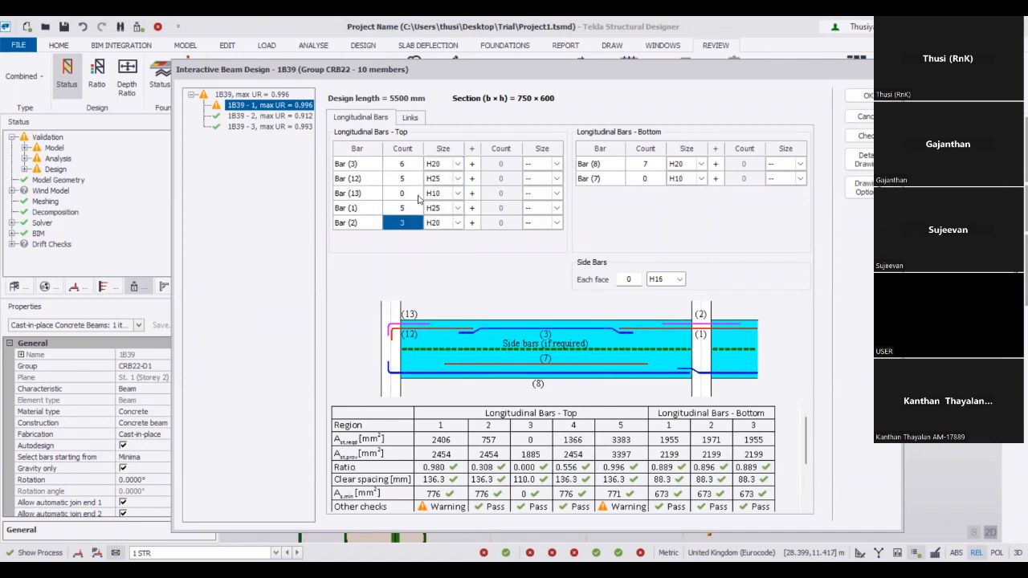
pyautogui.press('Delete')
pyautogui.press('Up')
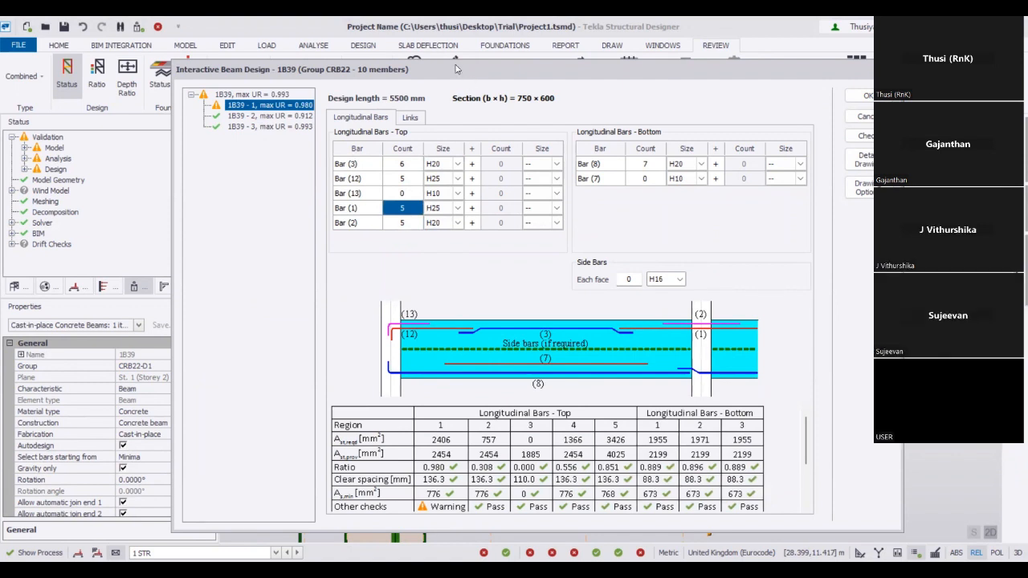
pyautogui.moveTo(455, 69); pyautogui.dragTo(359, 27)
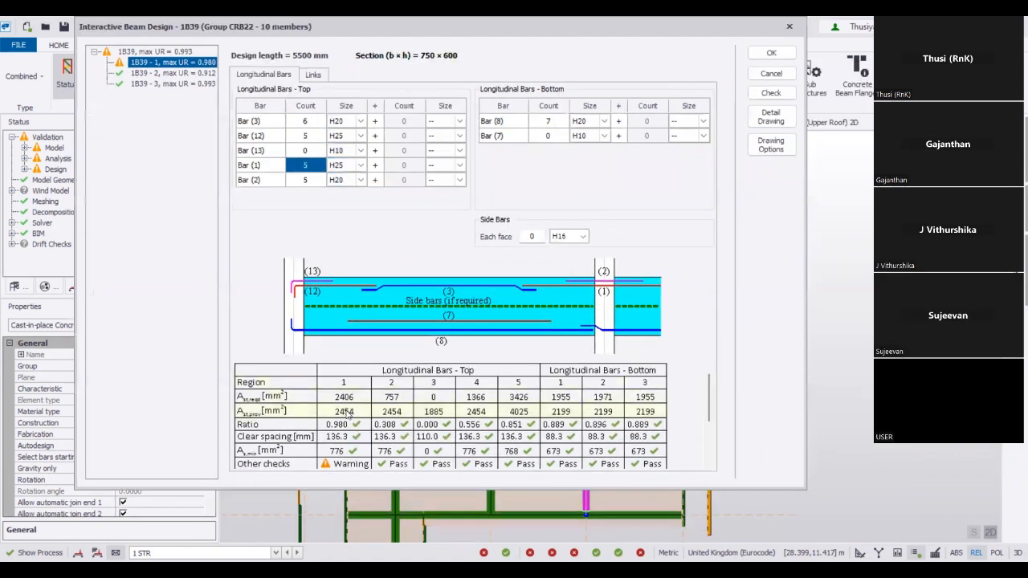
# Set top Bar (13) in span 1B39 - 1 to 3 bars of size H16 and accept the beam design
pyautogui.scroll(-1, 347, 413)
pyautogui.scroll(-1, 347, 413)
pyautogui.scroll(2, 347, 414)
pyautogui.click(314, 152)
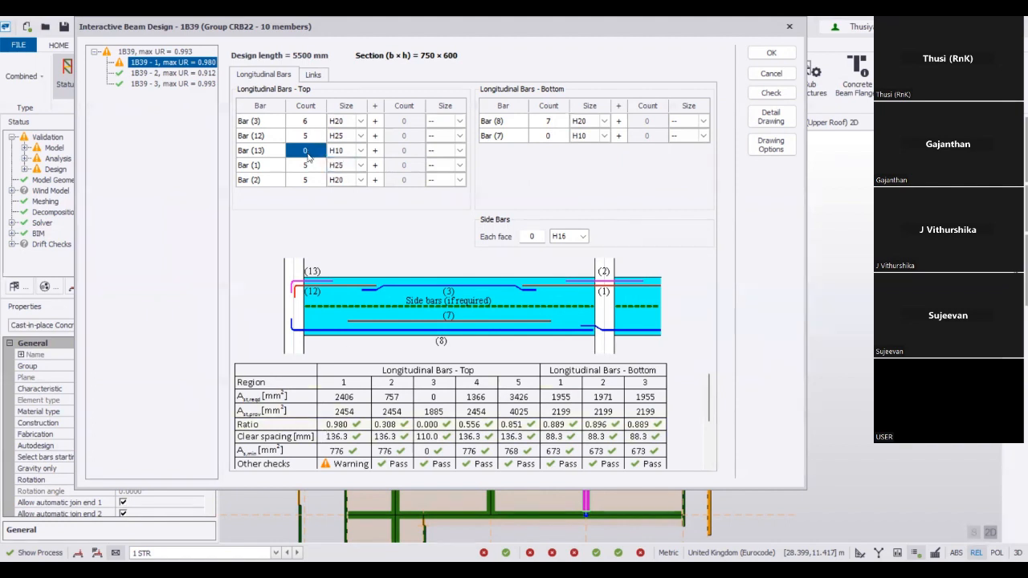
pyautogui.click(308, 155)
pyautogui.write('3')
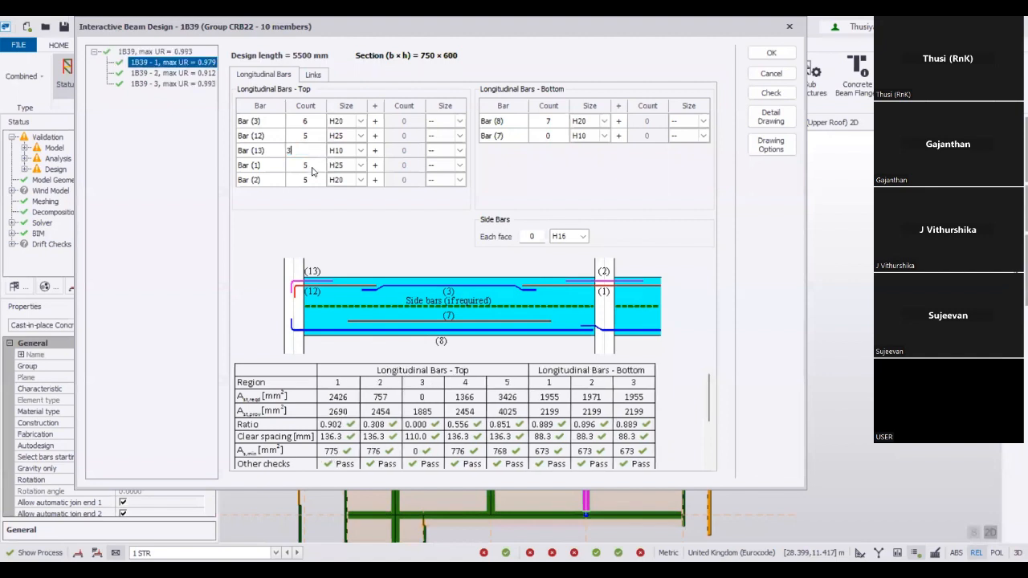
pyautogui.click(313, 169)
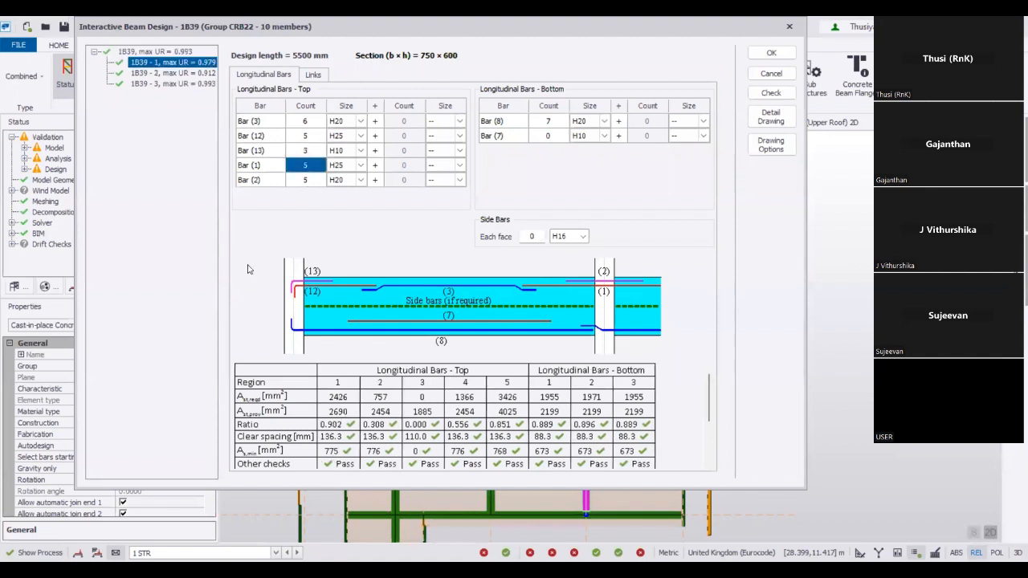
pyautogui.click(359, 150)
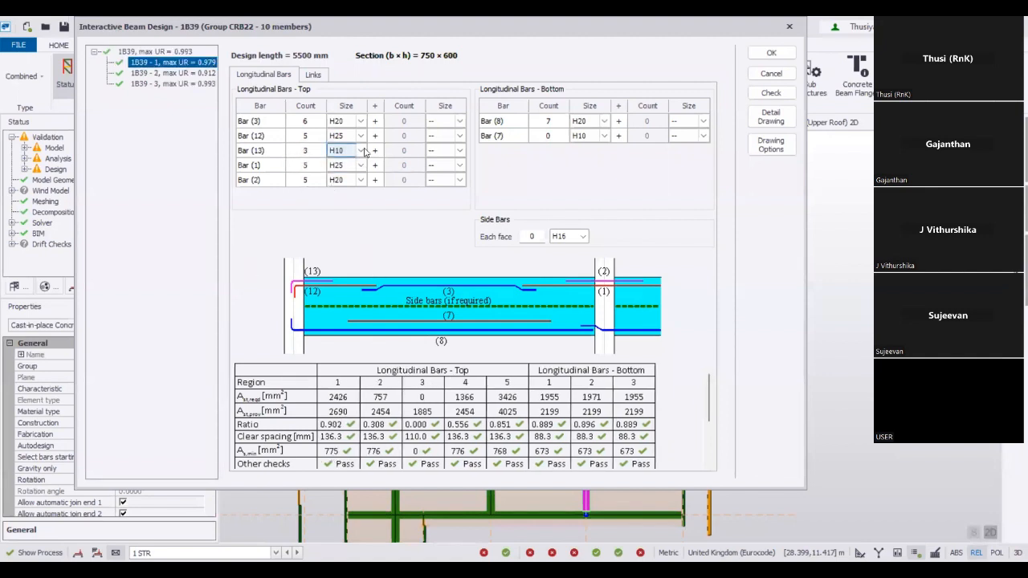
pyautogui.click(350, 196)
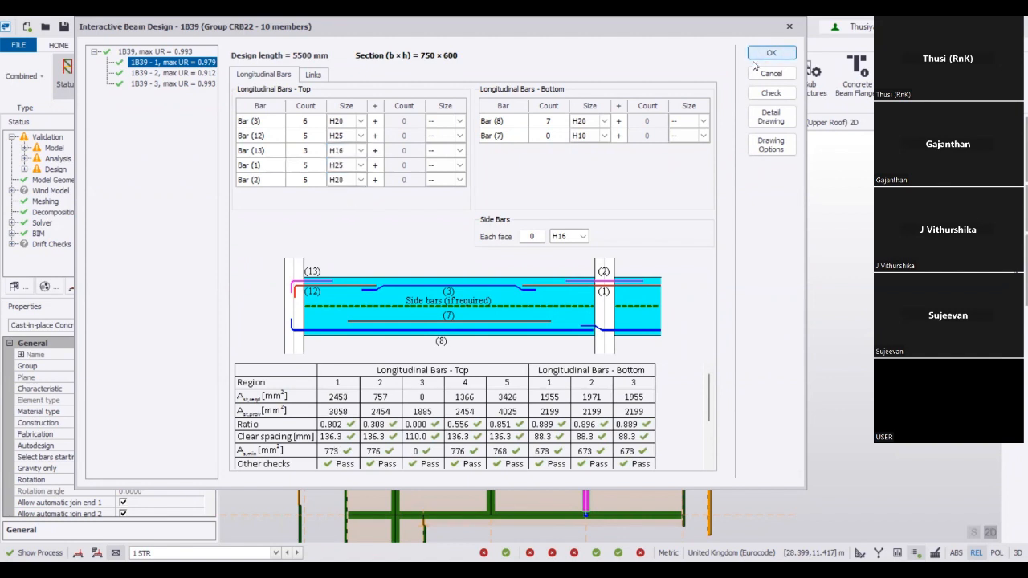
pyautogui.click(767, 54)
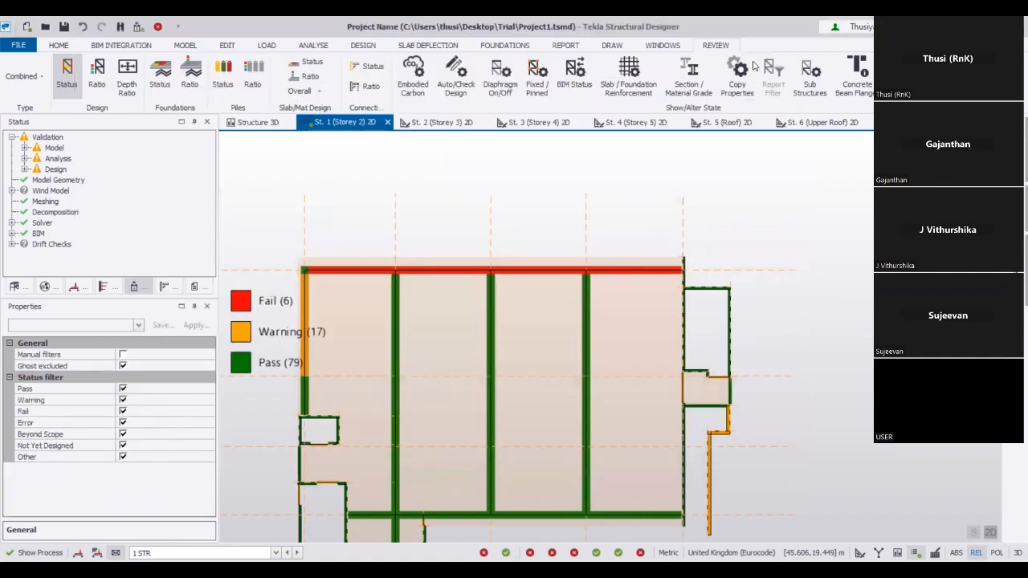
# Open the interactive design of beam 1B34 and set top Bar (3) in span 1B34 - 2 to 5 H20 bars
pyautogui.click(392, 265)
pyautogui.rightClick(392, 266)
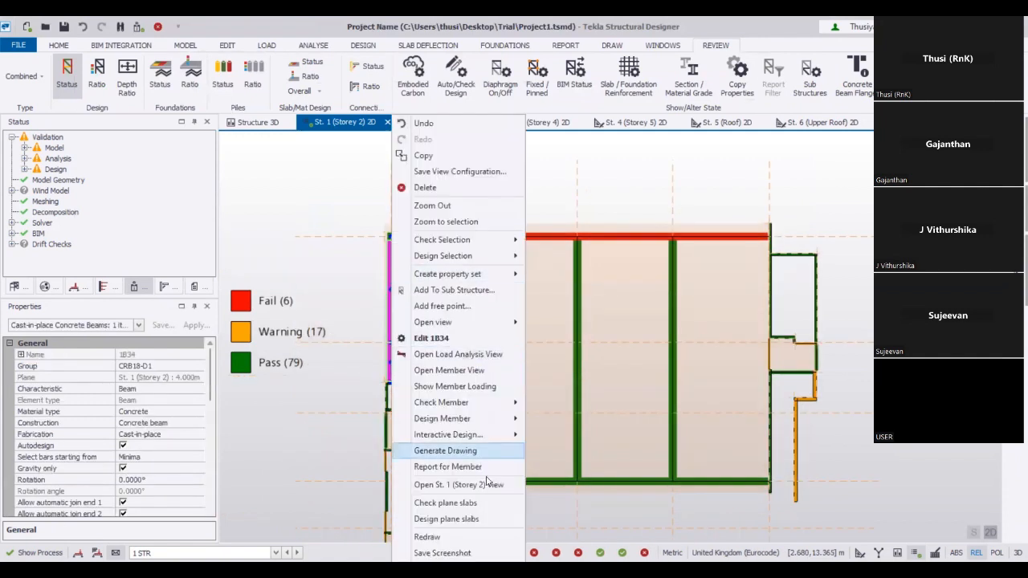
pyautogui.click(555, 444)
pyautogui.click(333, 211)
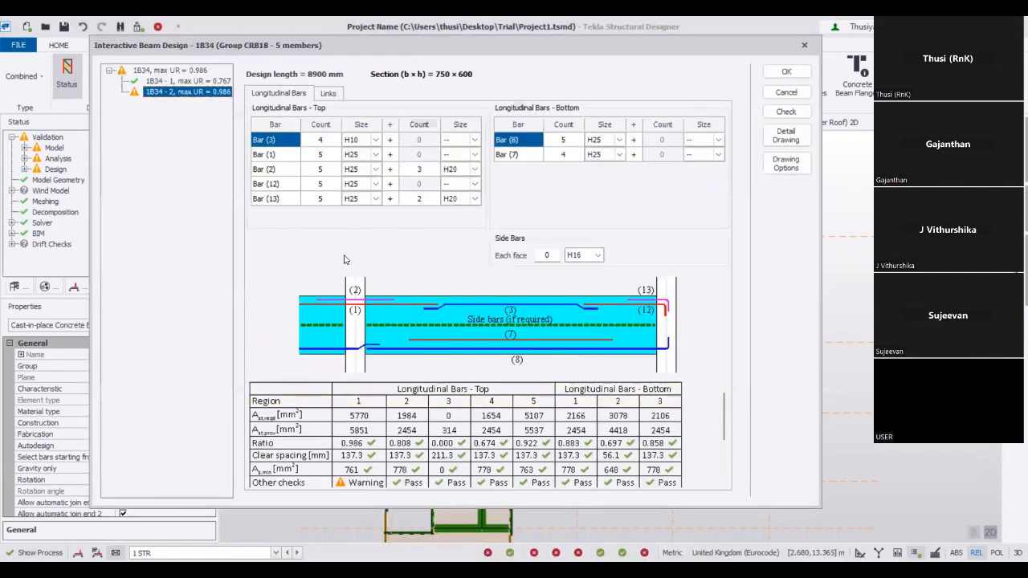
pyautogui.click(326, 143)
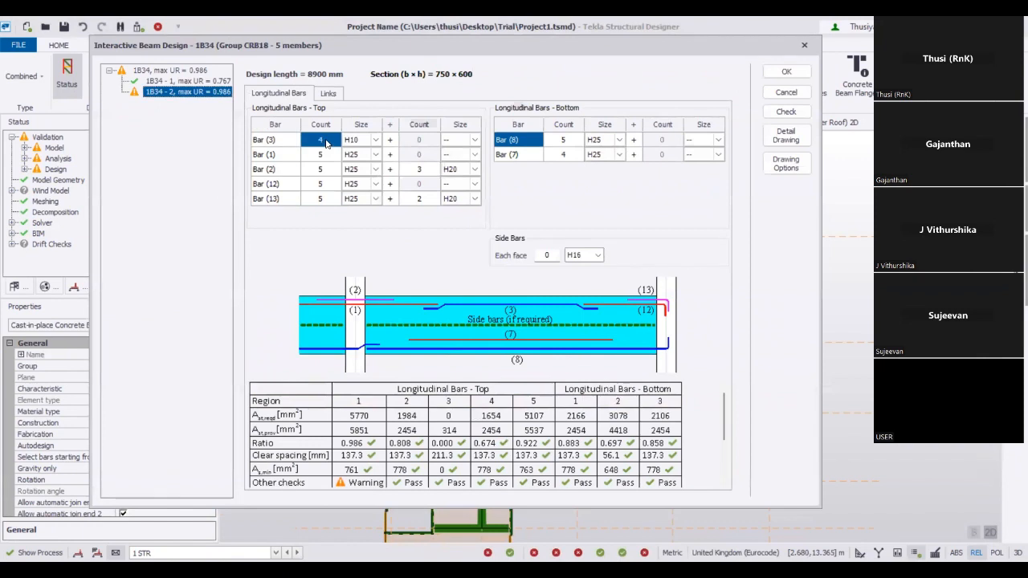
pyautogui.write('5')
pyautogui.click(376, 141)
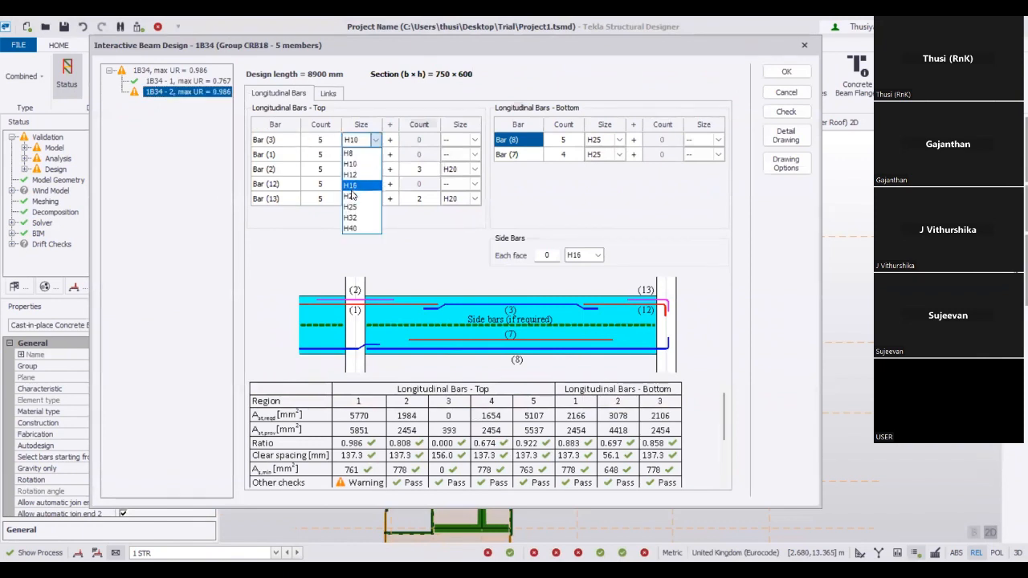
pyautogui.click(350, 199)
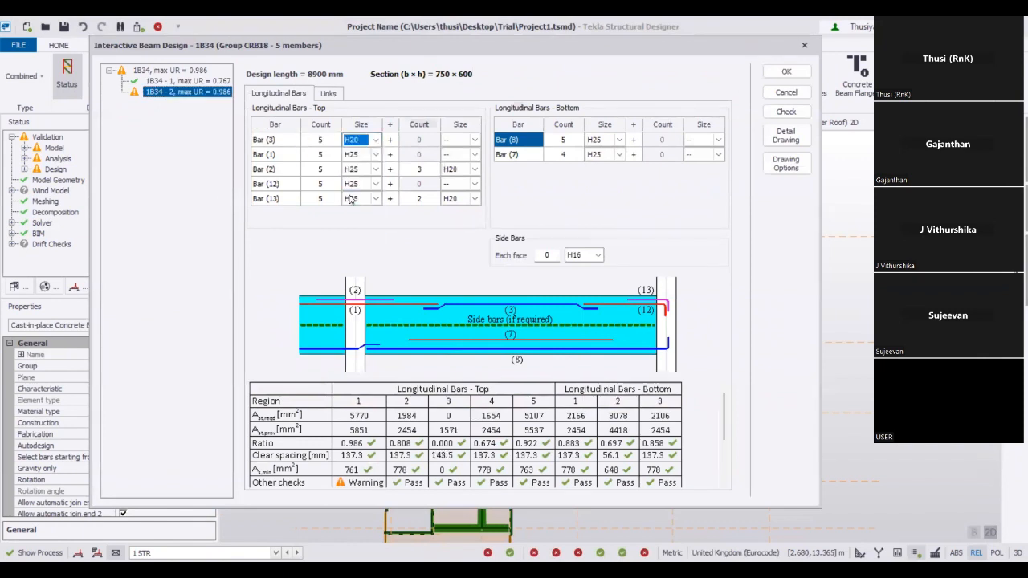
# Set the count of bottom Bar (7) in span 1B34 - 2 to 5
pyautogui.click(566, 157)
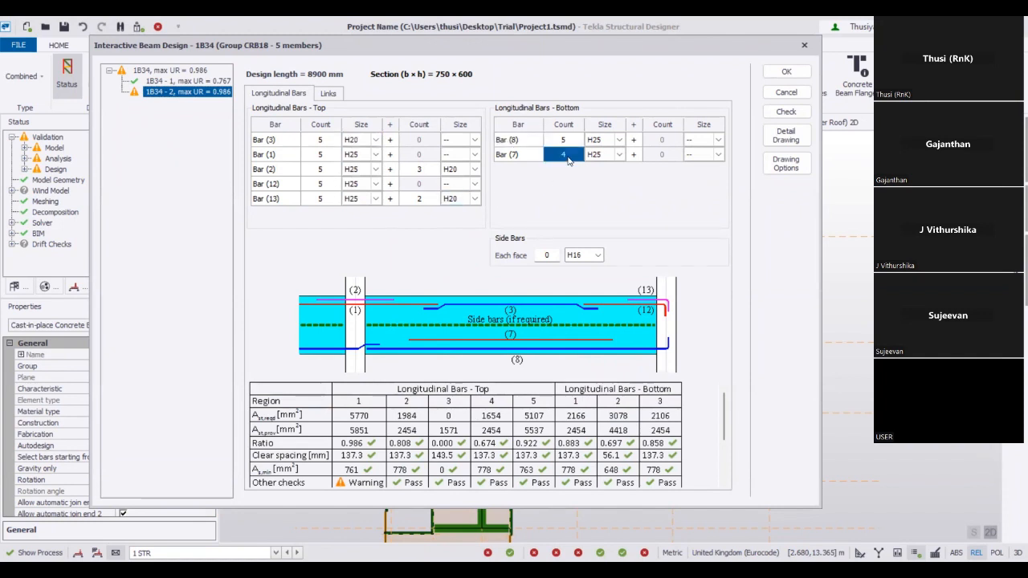
pyautogui.write('5')
pyautogui.click(572, 141)
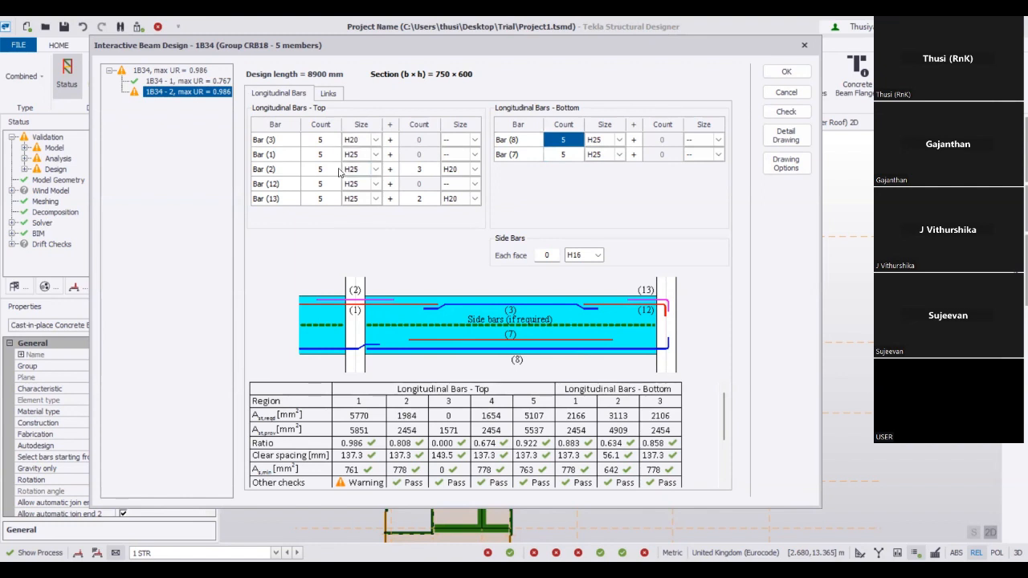
# Set the counts of top Bars (3) and (1) in span 1B34 - 2 to 6 and accept the beam design
pyautogui.click(325, 141)
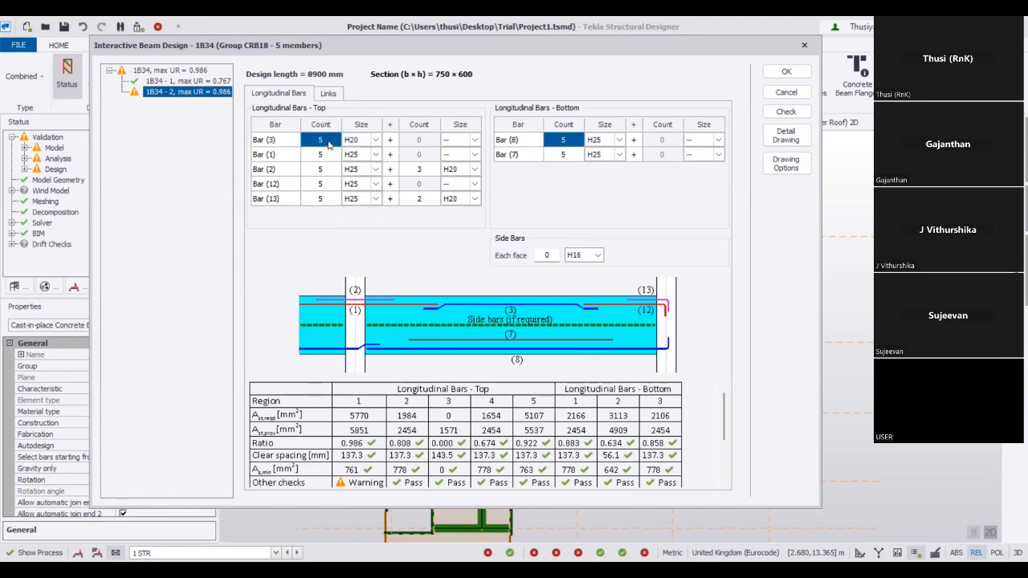
pyautogui.write('6')
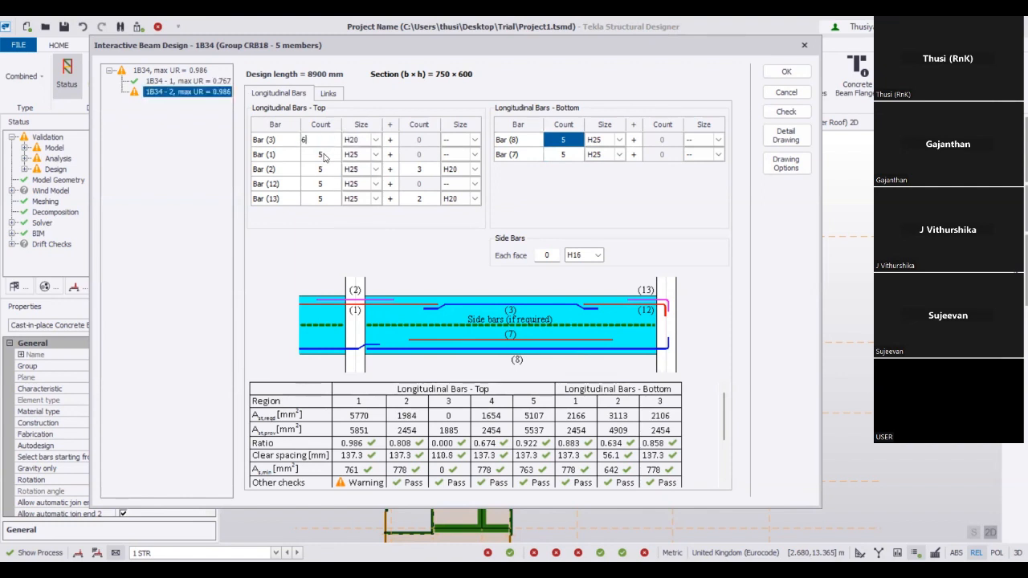
pyautogui.click(325, 156)
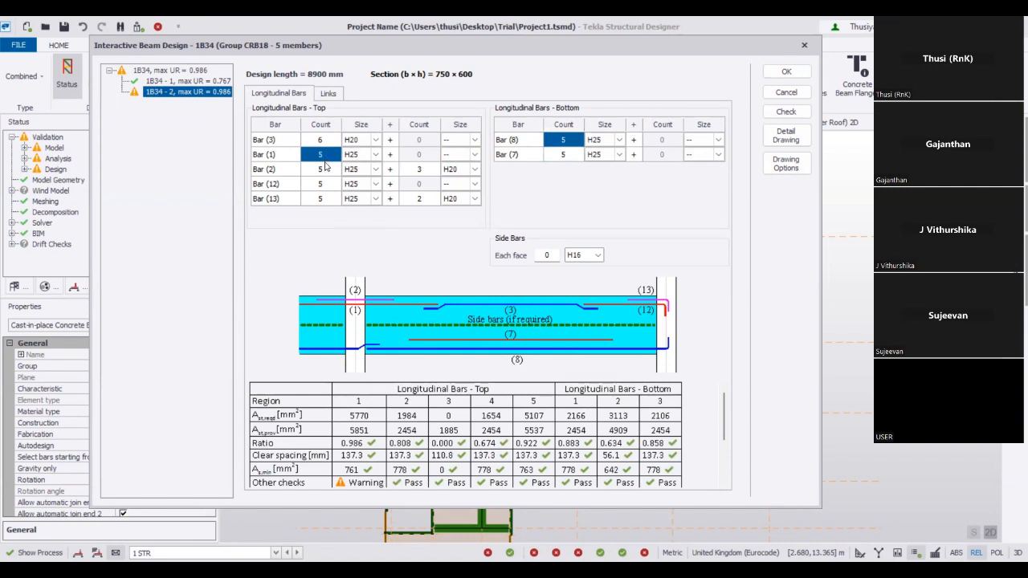
pyautogui.write('6')
pyautogui.click(325, 170)
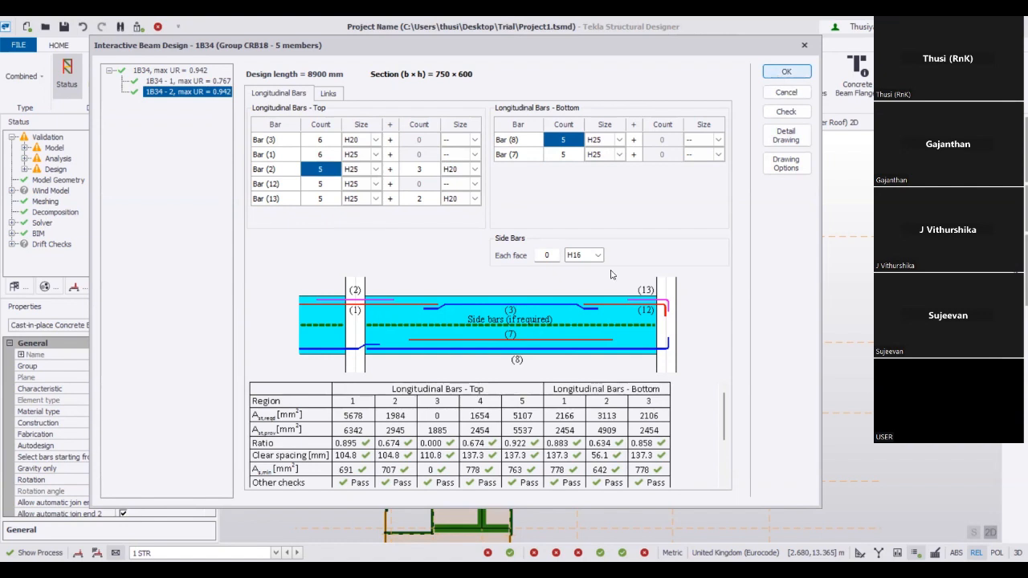
pyautogui.press('Return')
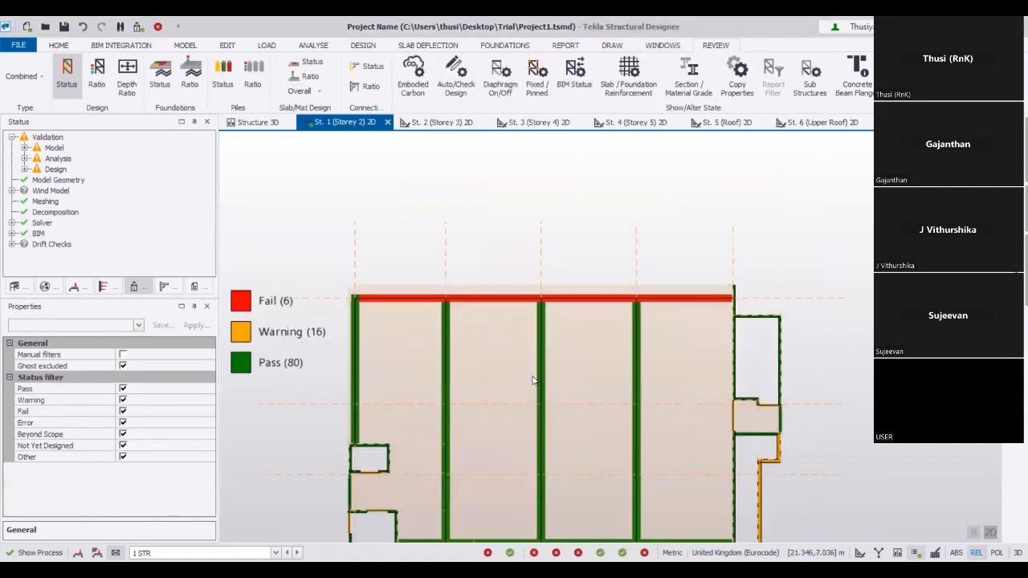
# Open the interactive design of failing beam 1B37 and set the Left and Right link legs in span 1B37 - 1 to 4
pyautogui.rightClick(389, 301)
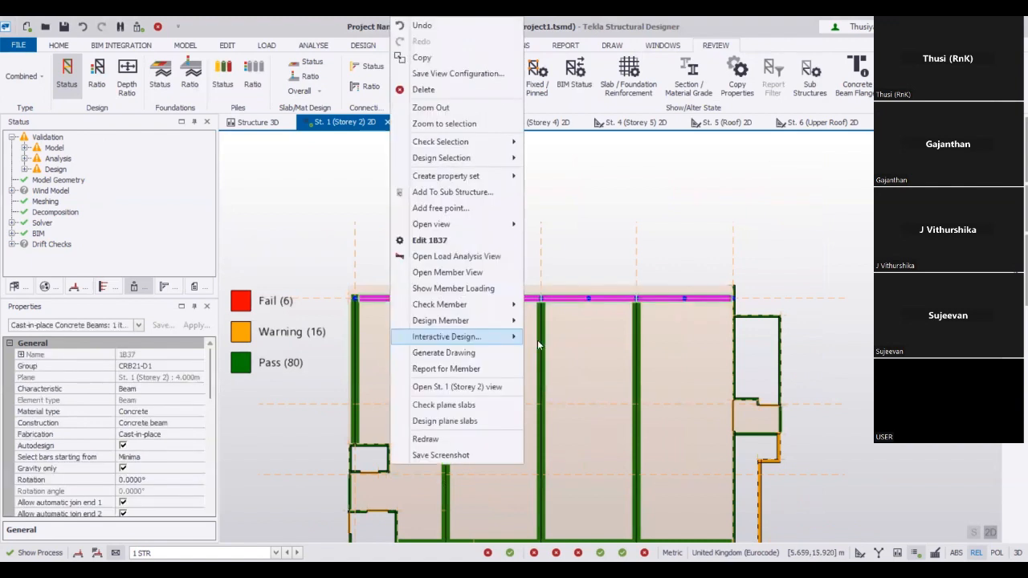
pyautogui.click(518, 336)
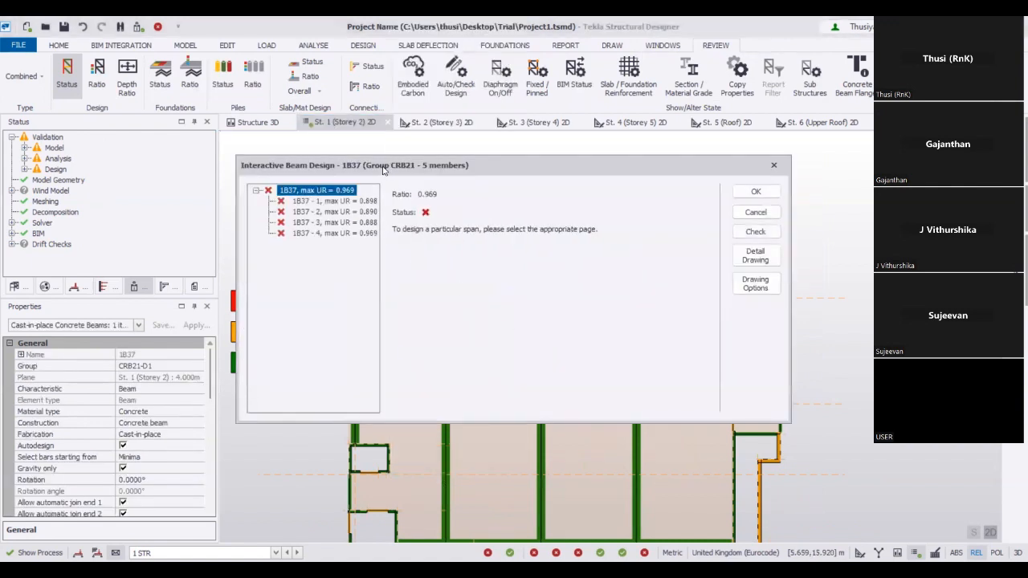
pyautogui.moveTo(381, 165); pyautogui.dragTo(281, 74)
pyautogui.click(237, 111)
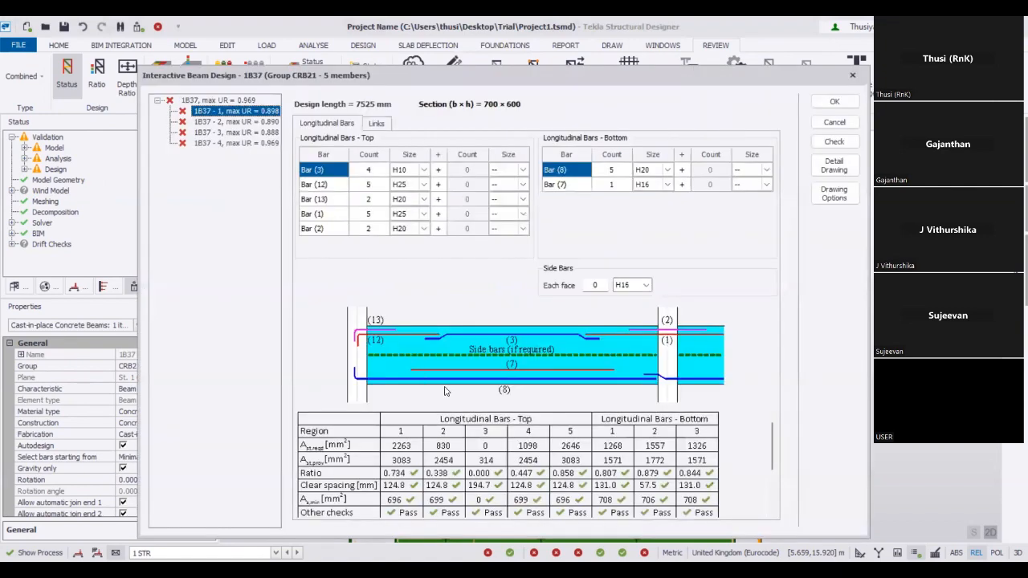
pyautogui.scroll(3, 487, 441)
pyautogui.click(376, 125)
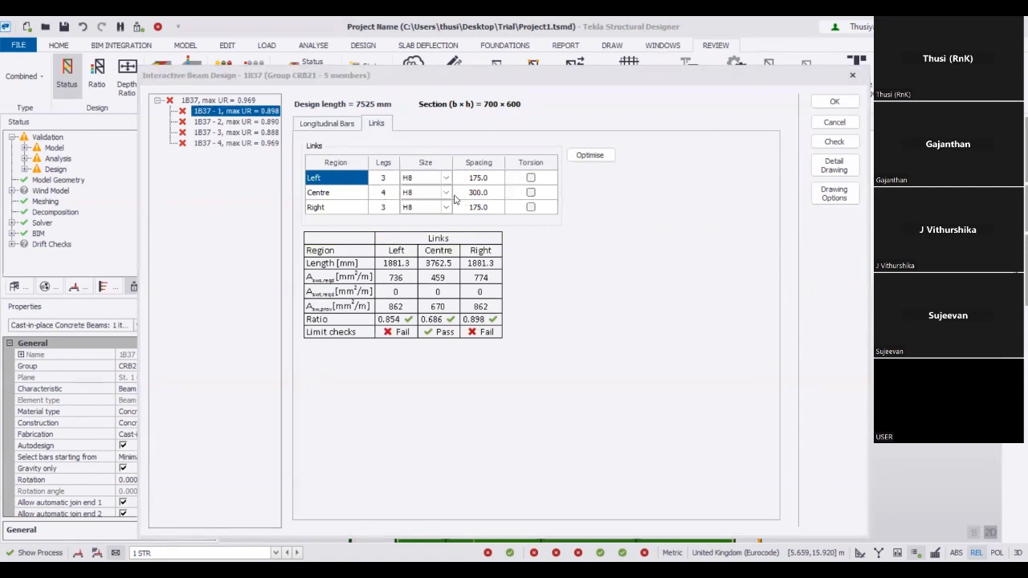
pyautogui.click(395, 180)
pyautogui.write('4')
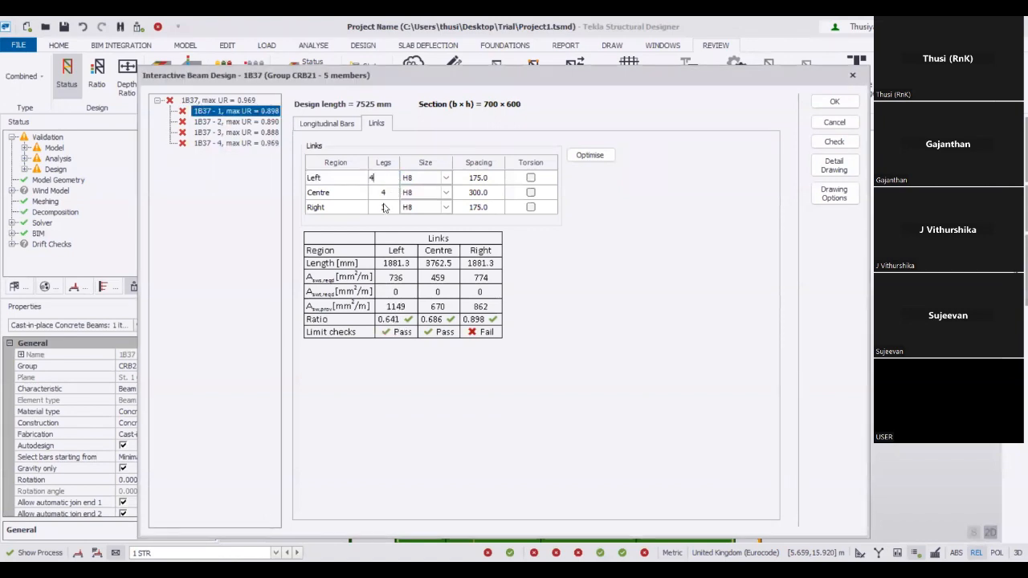
pyautogui.click(384, 207)
pyautogui.write('4')
# Set the Left and Right link legs in span 1B37 - 2 to 4
pyautogui.click(256, 122)
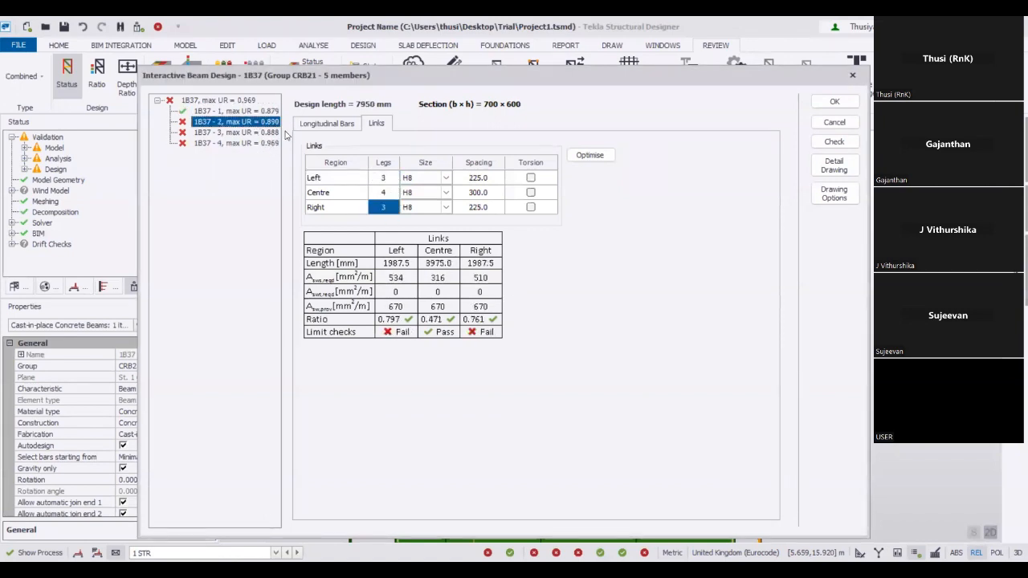
pyautogui.click(384, 179)
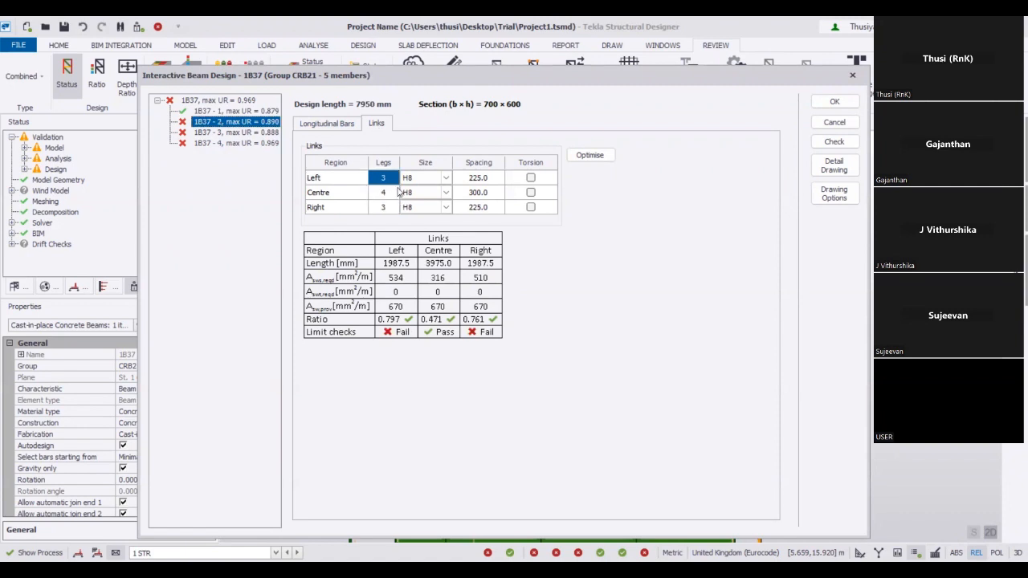
pyautogui.write('4')
pyautogui.click(377, 207)
pyautogui.write('4')
# Set the Left and Right link legs in span 1B37 - 3 to 4
pyautogui.click(265, 132)
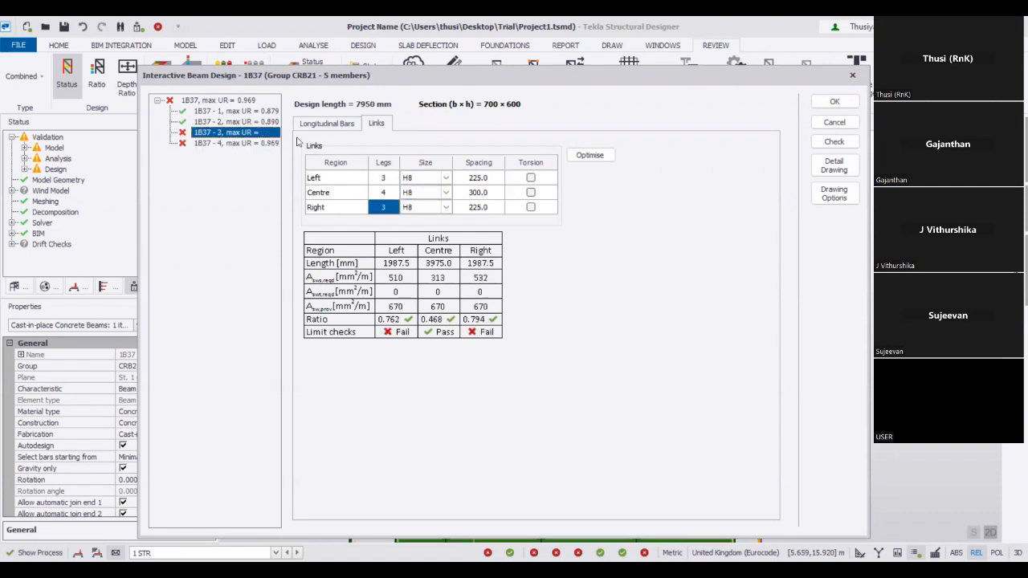
pyautogui.click(384, 177)
pyautogui.write('4')
pyautogui.click(378, 207)
pyautogui.write('4')
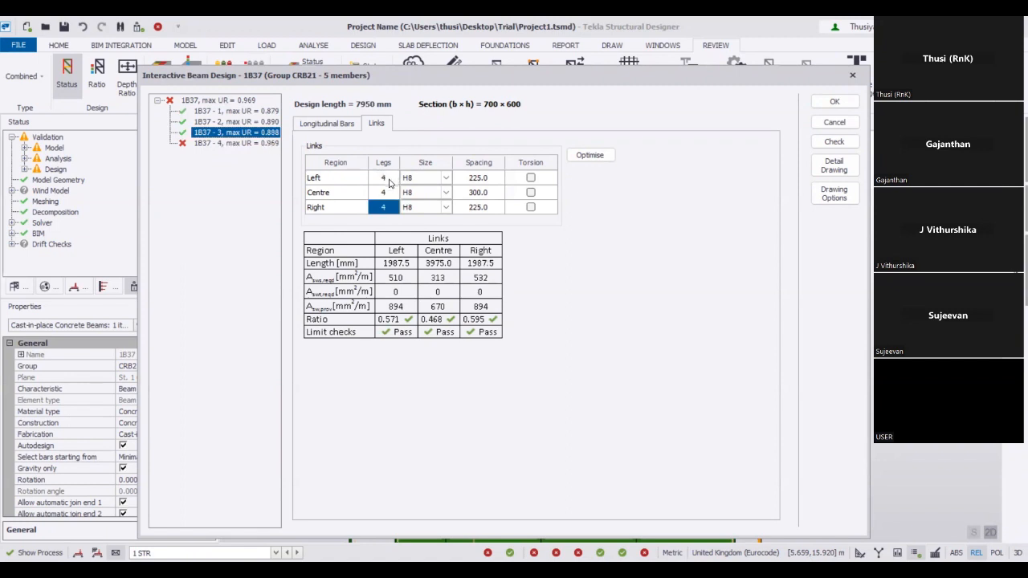
# Set the Left and Right link legs in span 1B37 - 4 to 4
pyautogui.click(265, 143)
pyautogui.click(387, 178)
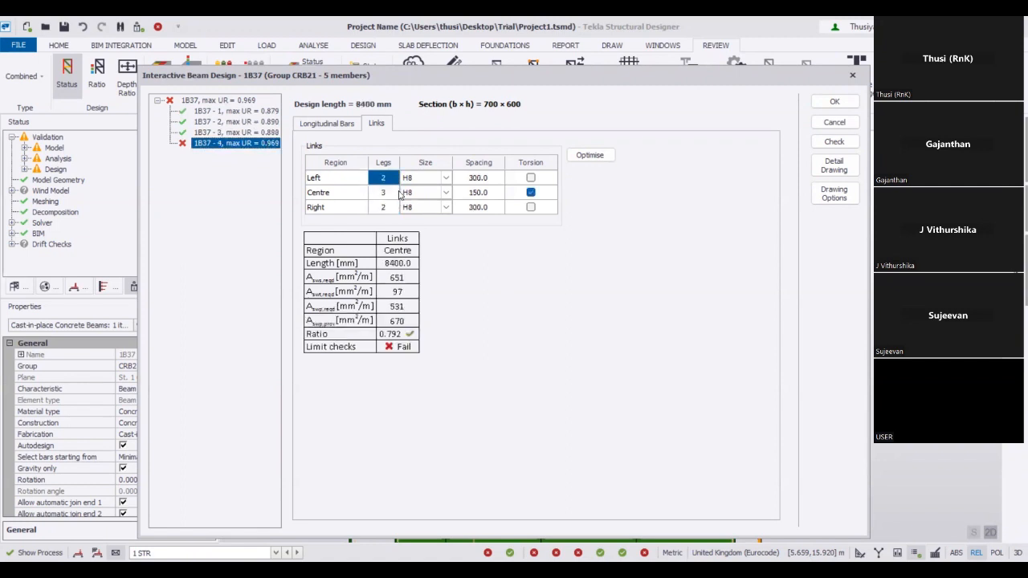
pyautogui.write('3')
pyautogui.click(384, 207)
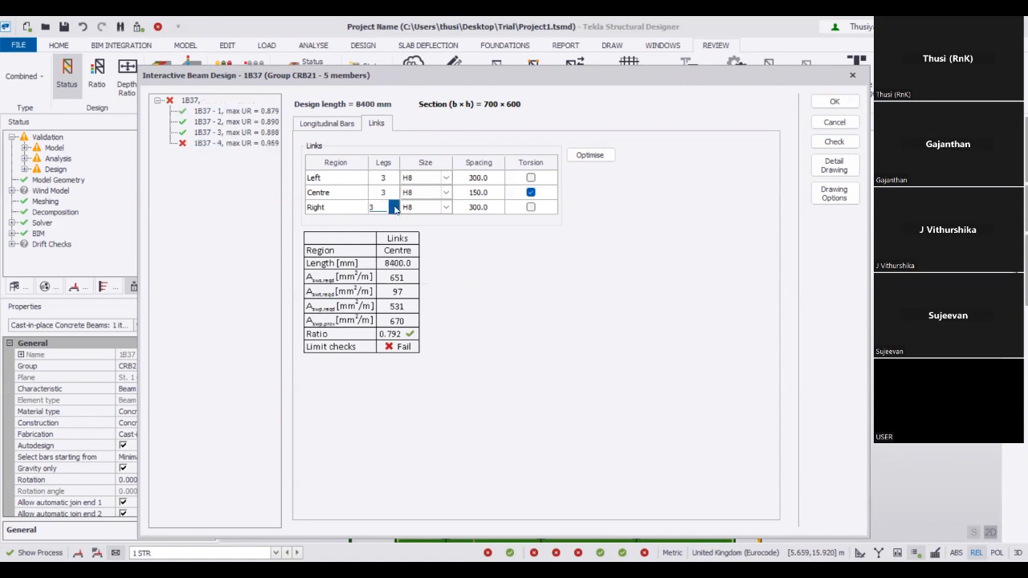
pyautogui.press('BackSpace')
pyautogui.click(386, 193)
pyautogui.click(392, 208)
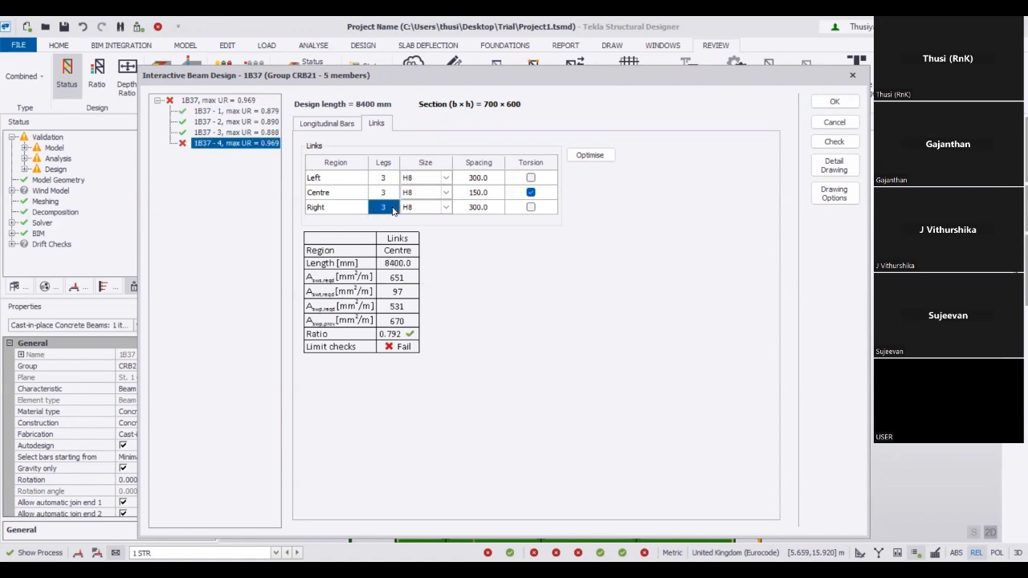
pyautogui.write('4')
pyautogui.press('Up')
pyautogui.press('Up')
pyautogui.write('4')
# Set the Centre links in span 1B37 - 4 to size H10 with 4 legs, keeping torsion enabled
pyautogui.click(530, 193)
pyautogui.click(531, 194)
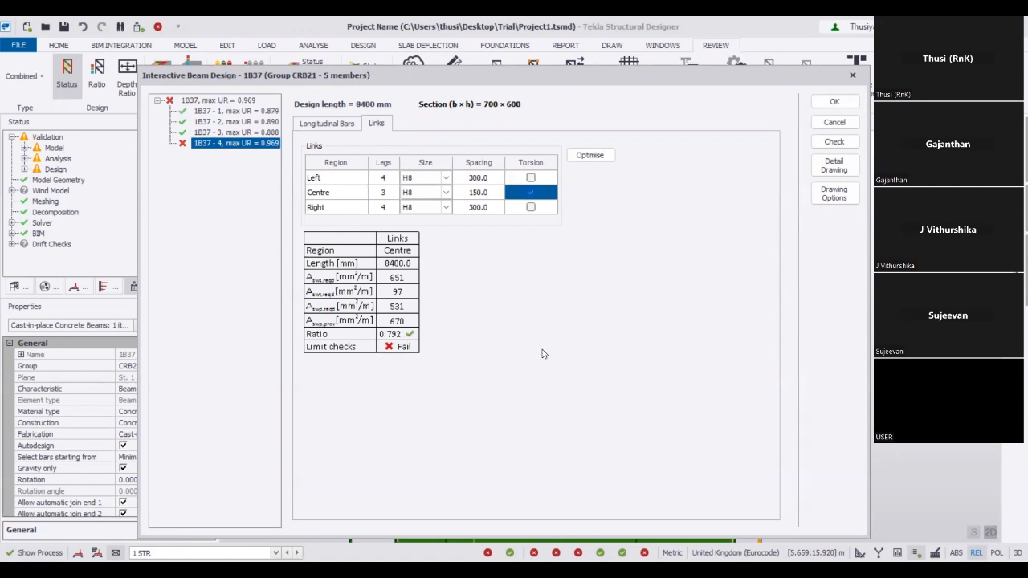
pyautogui.click(444, 193)
pyautogui.click(445, 194)
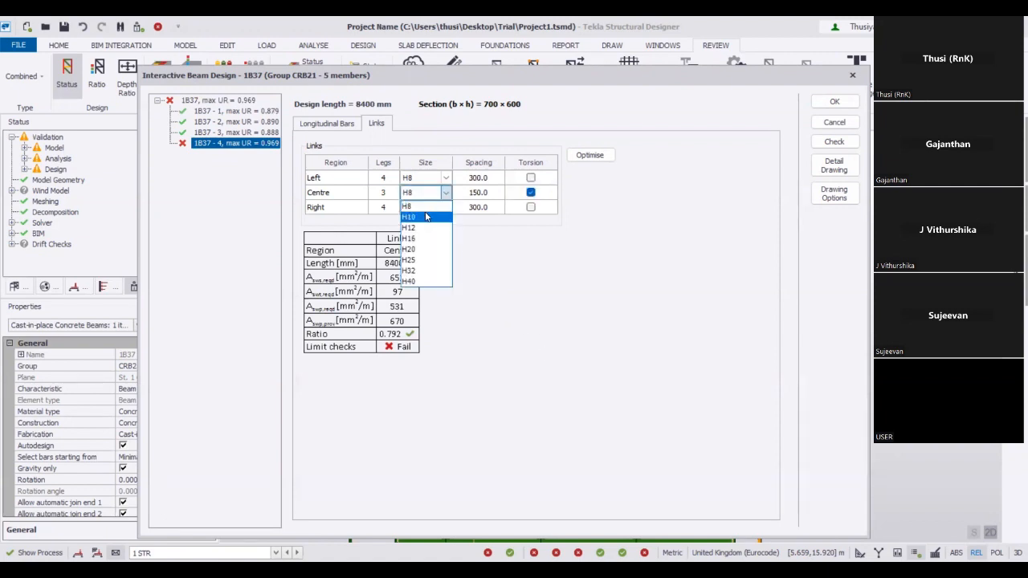
pyautogui.click(426, 217)
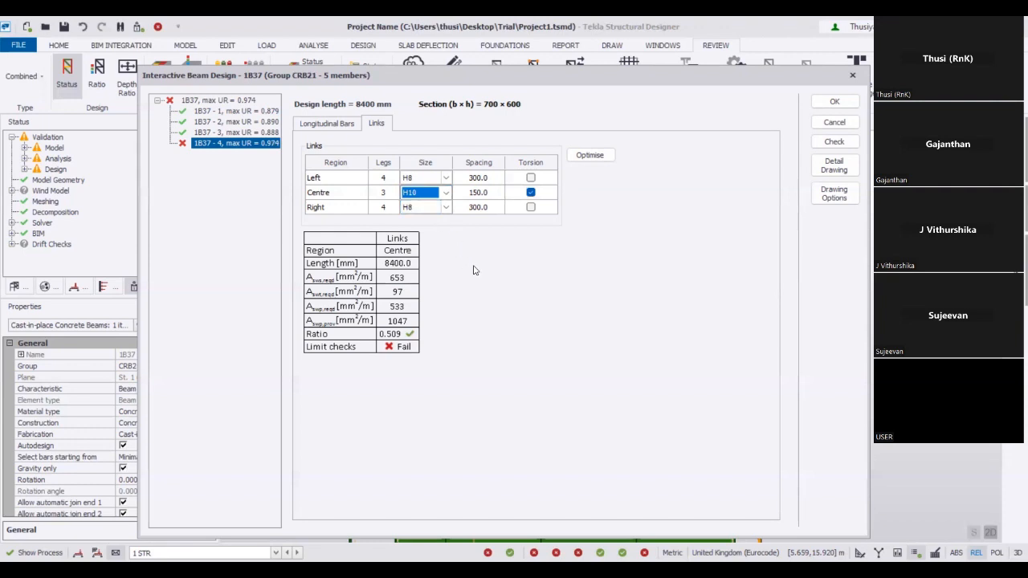
pyautogui.click(447, 194)
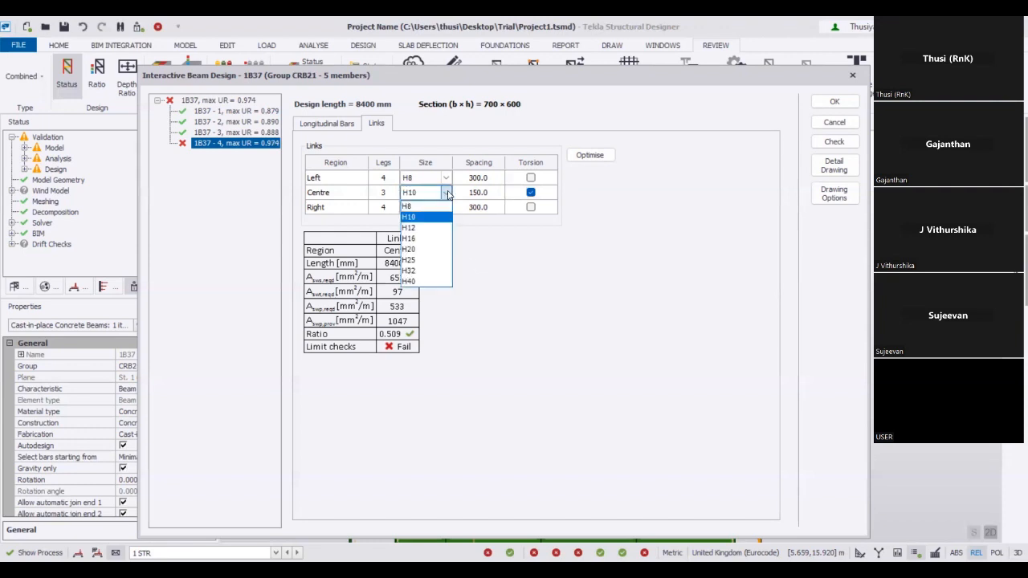
pyautogui.click(393, 193)
pyautogui.write('4')
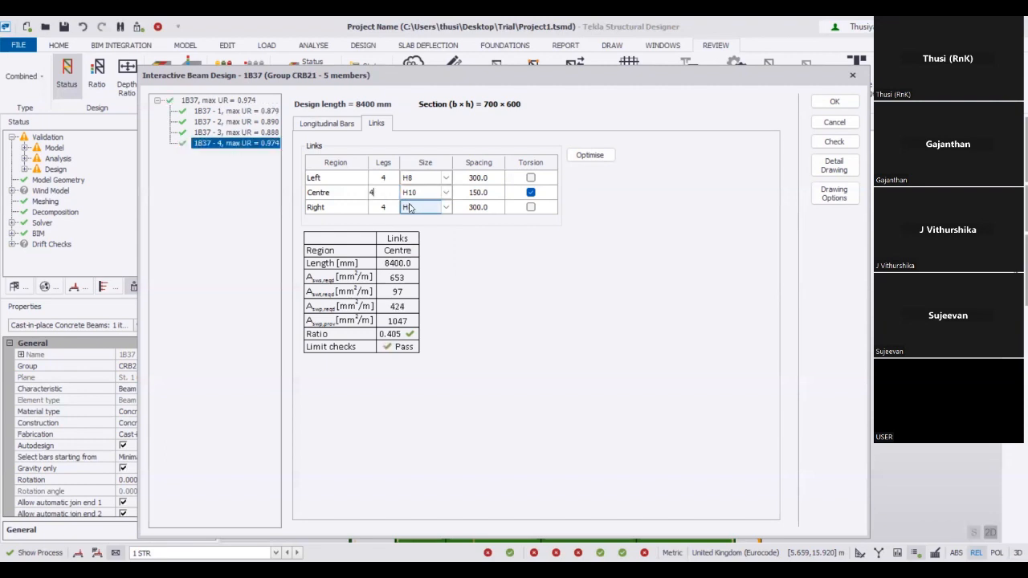
# Commit the last link entry in span 1B37 - 4 and accept the interactive design of beam 1B37
pyautogui.click(486, 296)
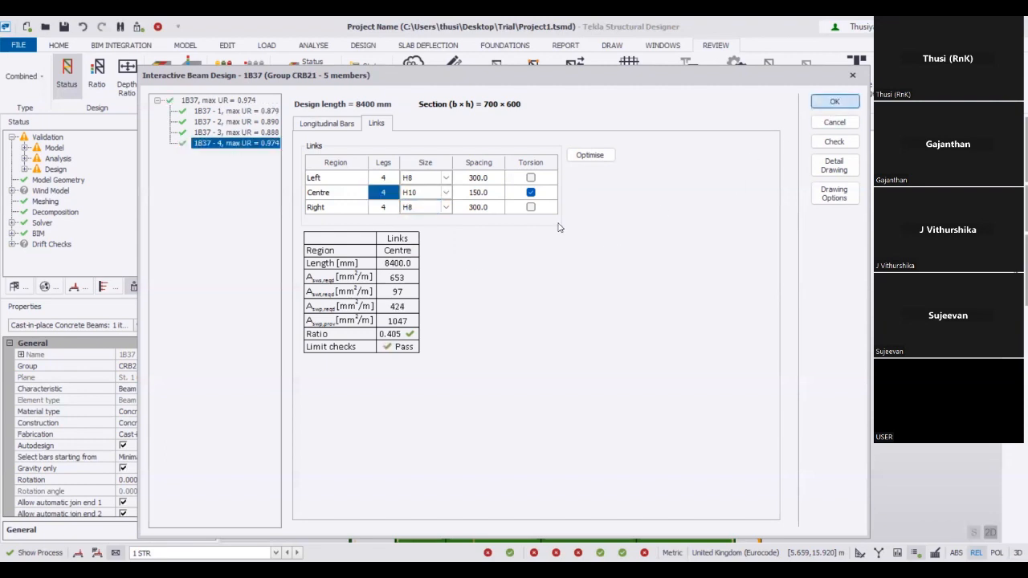
pyautogui.press('Return')
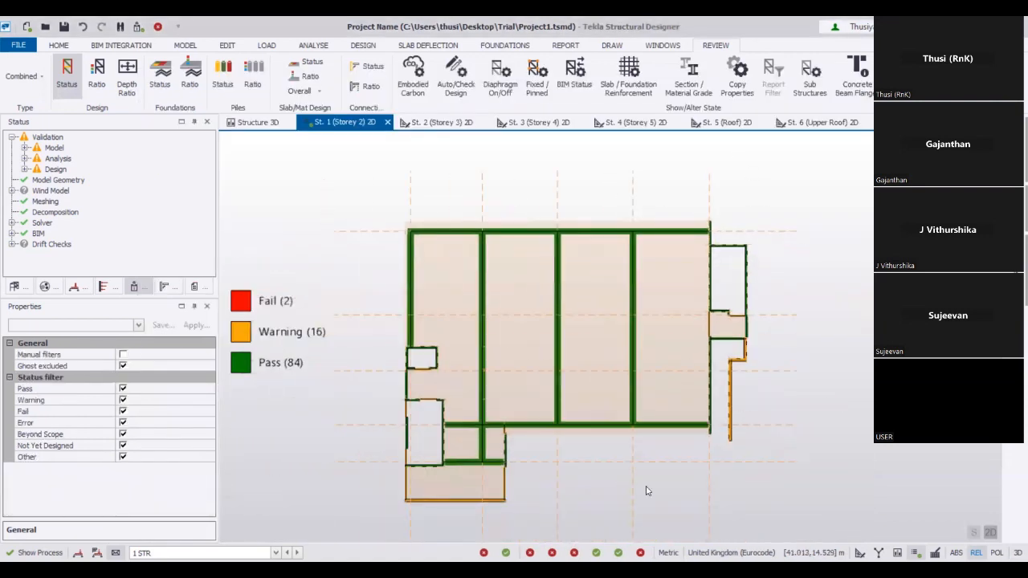
# Open the interactive design of warning beam 1B30 beside the projecting slab bay and accept its current reinforcement
pyautogui.scroll(5, 602, 324)
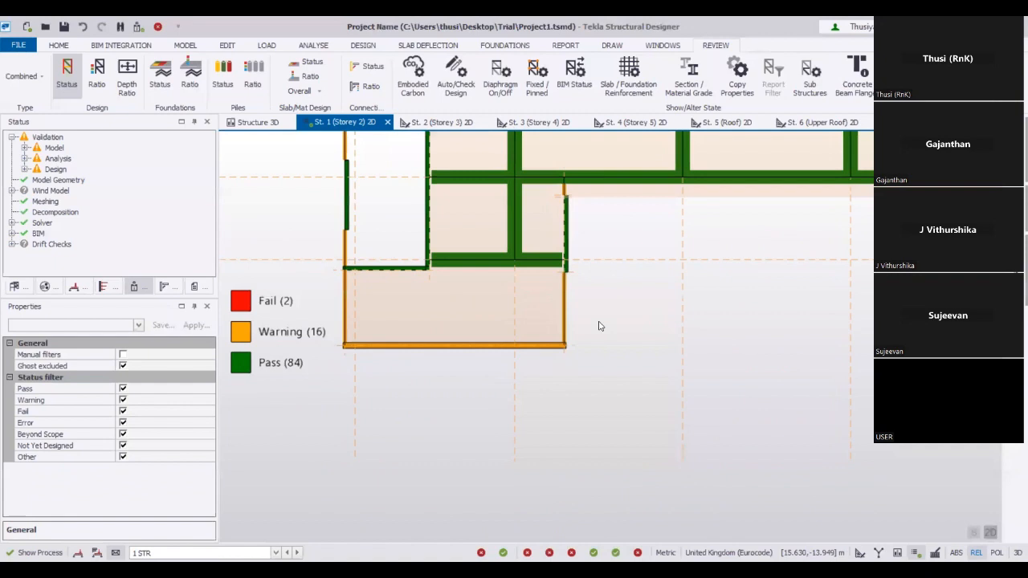
pyautogui.click(557, 307)
pyautogui.rightClick(554, 300)
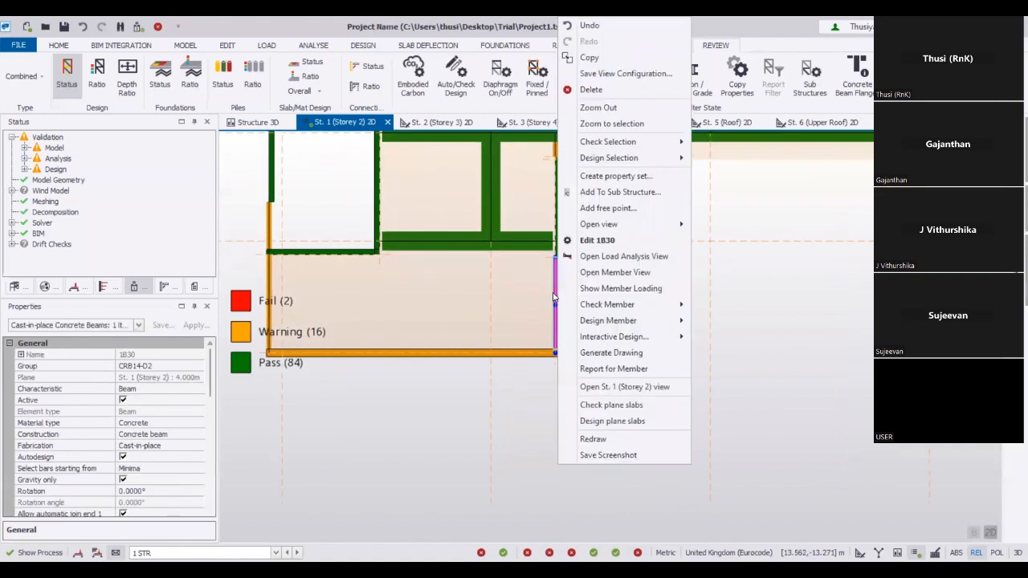
pyautogui.rightClick(551, 298)
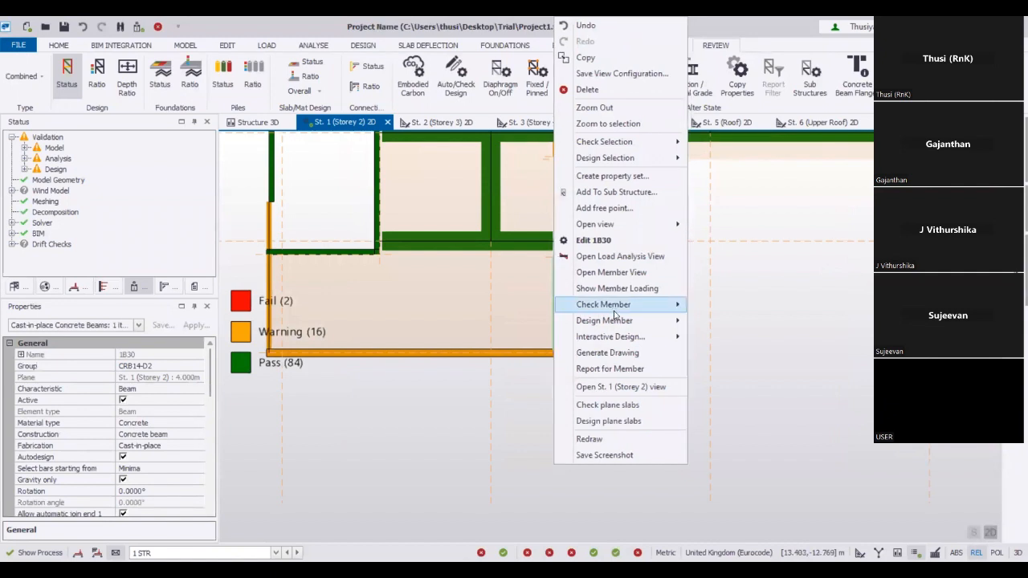
pyautogui.click(712, 341)
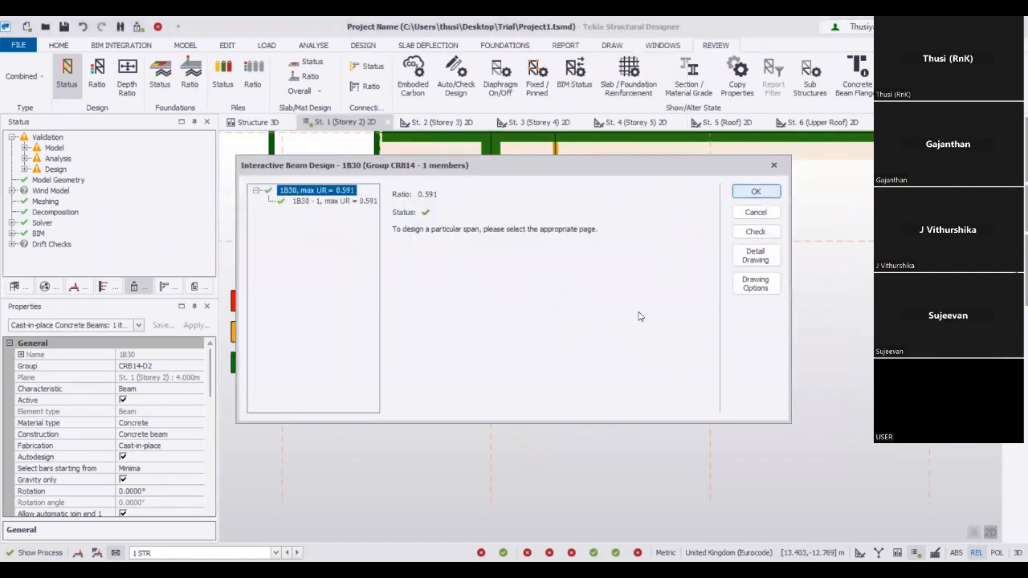
pyautogui.press('Escape')
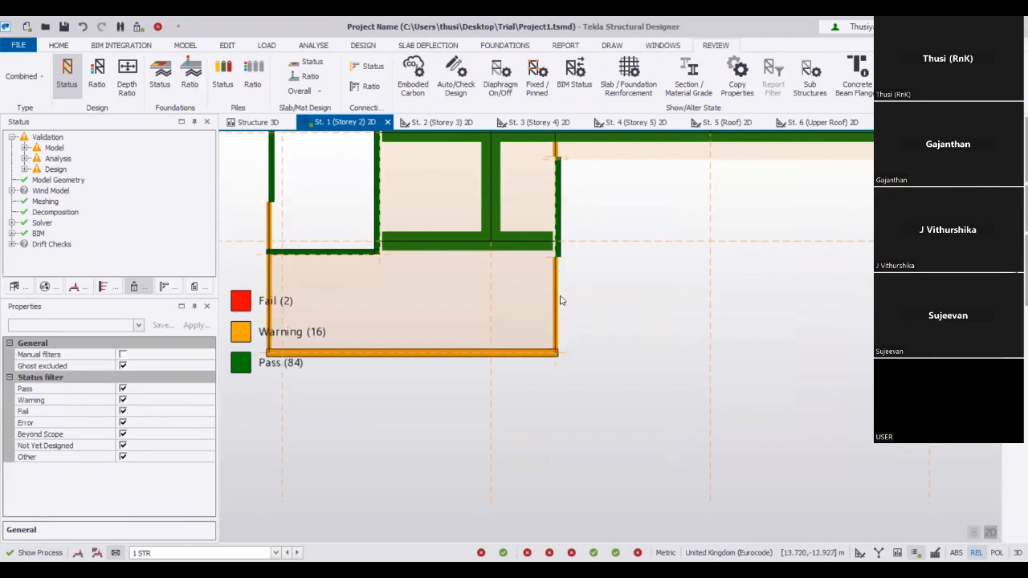
# Reopen the interactive design of beam 1B30 and review the longitudinal bars, links and check table of span 1B30 - 1
pyautogui.rightClick(560, 298)
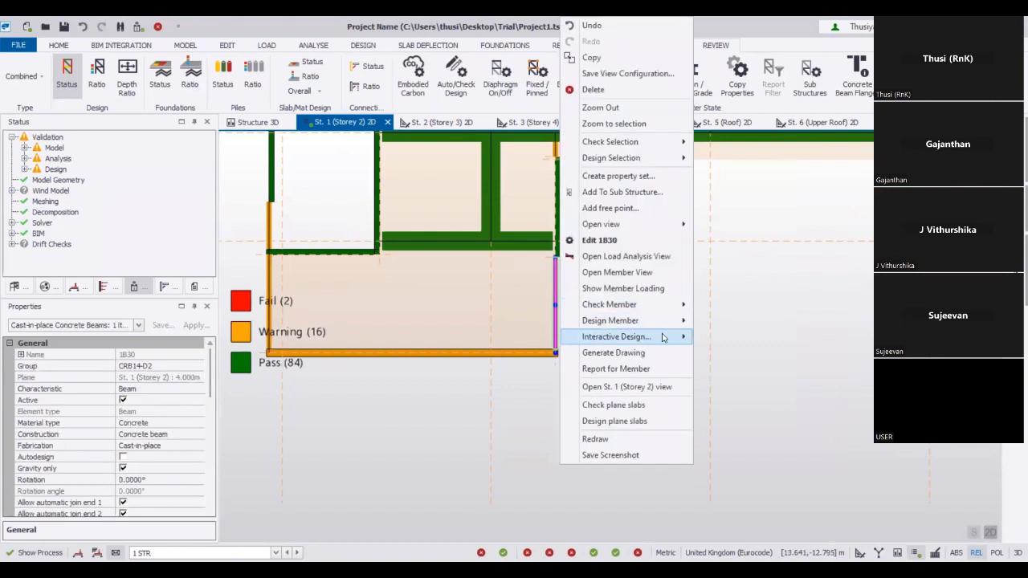
pyautogui.click(709, 336)
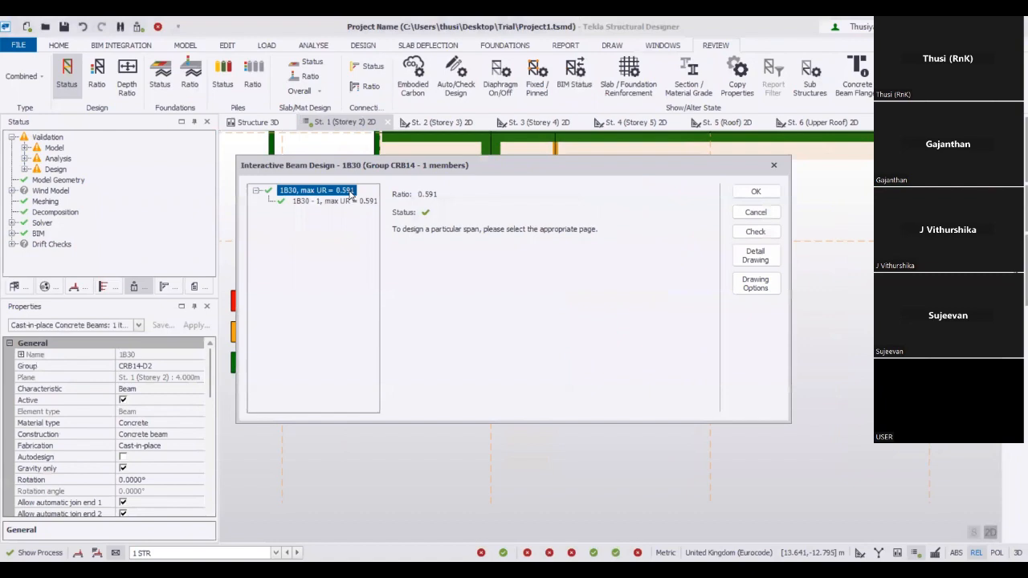
pyautogui.click(325, 201)
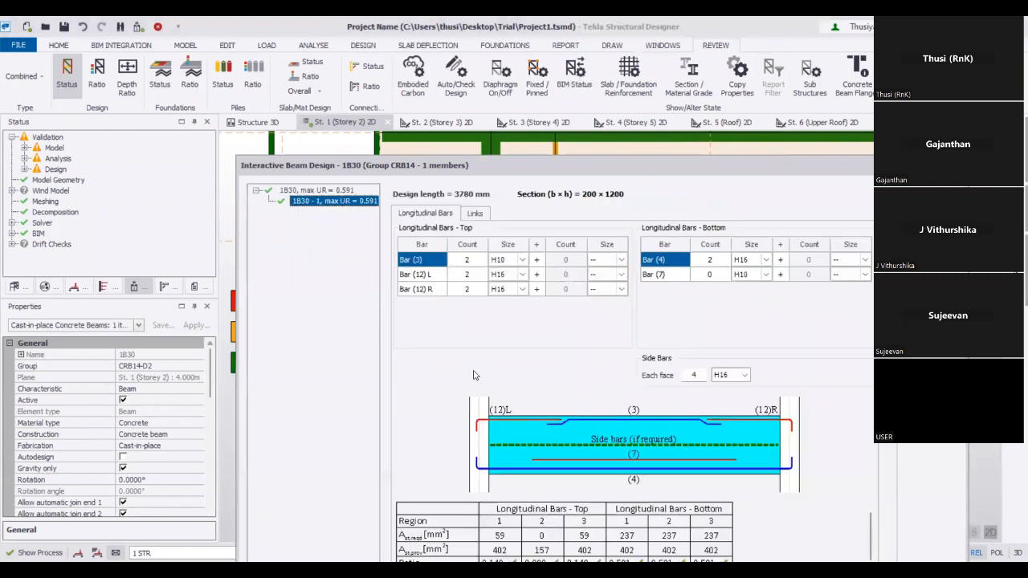
pyautogui.doubleClick(516, 162)
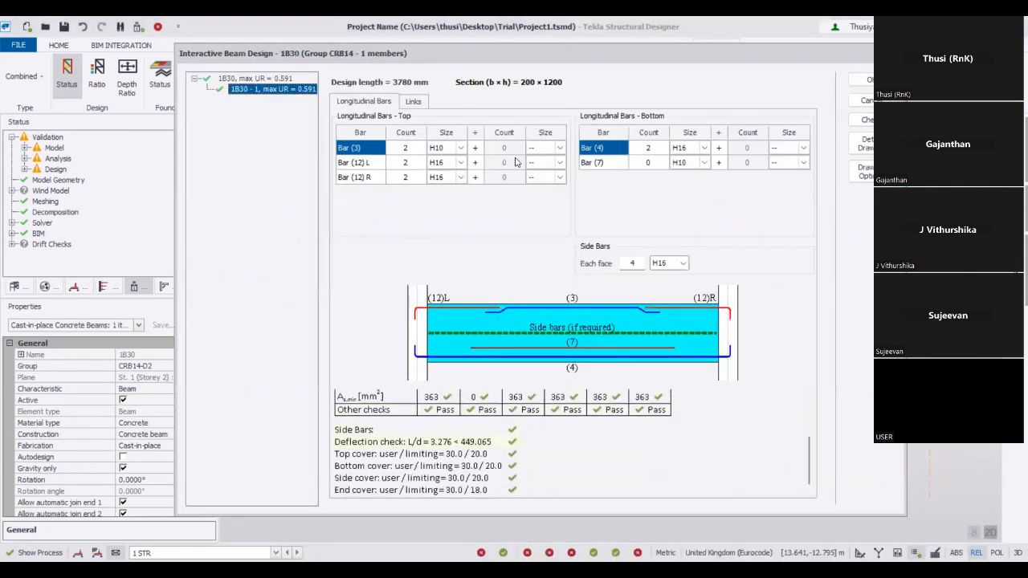
pyautogui.click(412, 102)
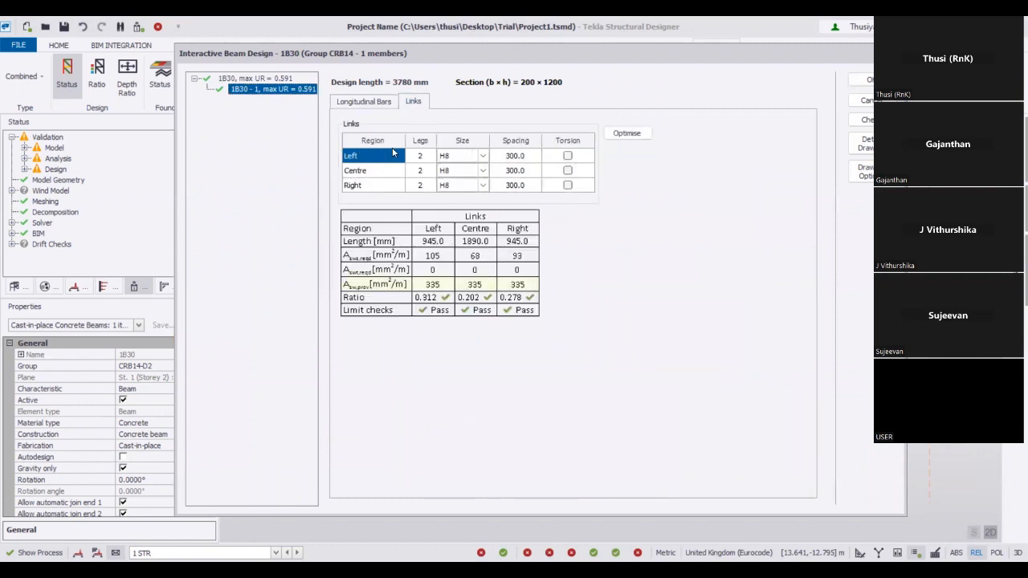
pyautogui.click(364, 101)
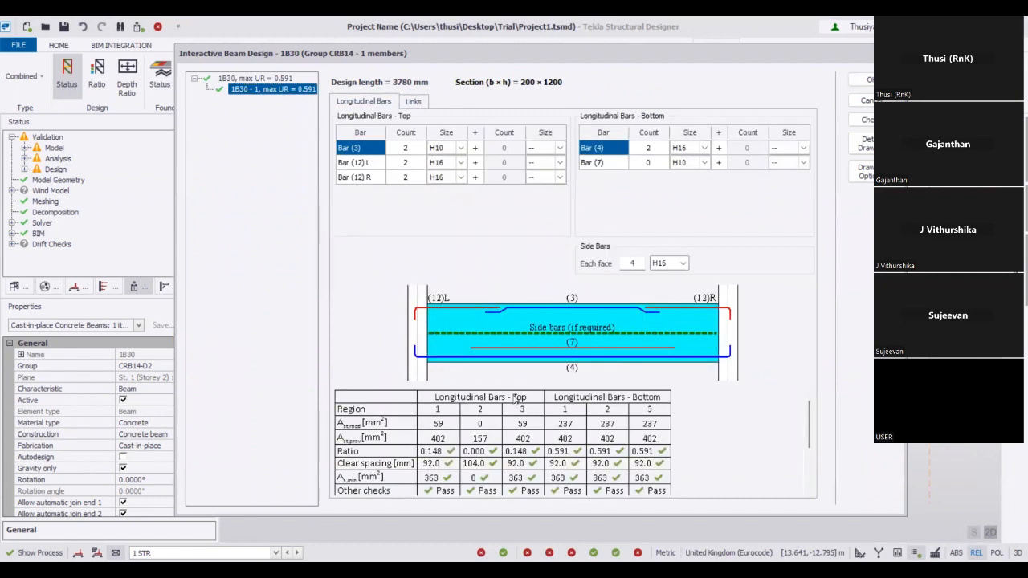
pyautogui.click(808, 493)
pyautogui.scroll(3, 809, 482)
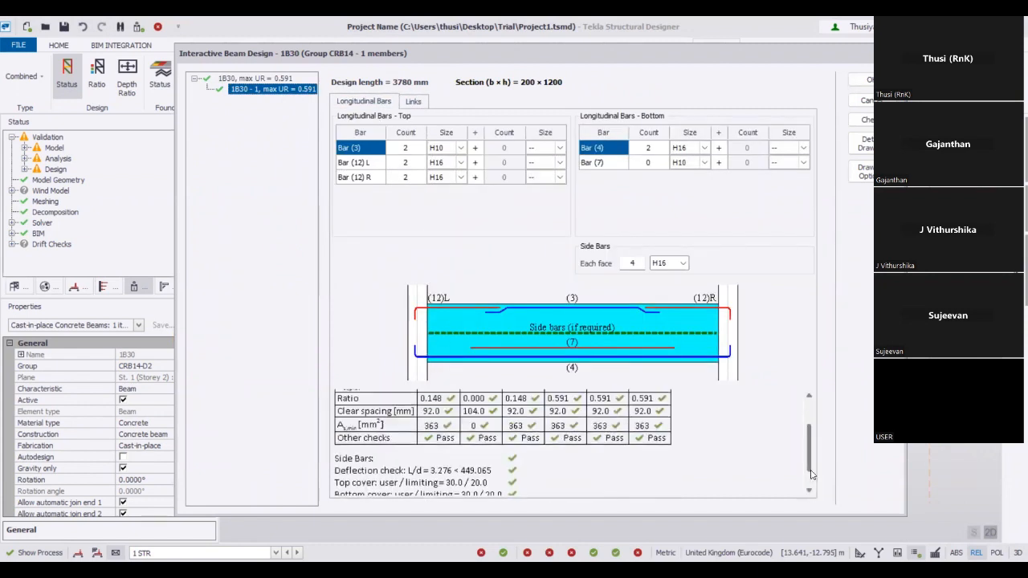
# Run the check on beam 1B30, examine the Slender span result of span 1B30 - 1, and close the design
pyautogui.click(865, 122)
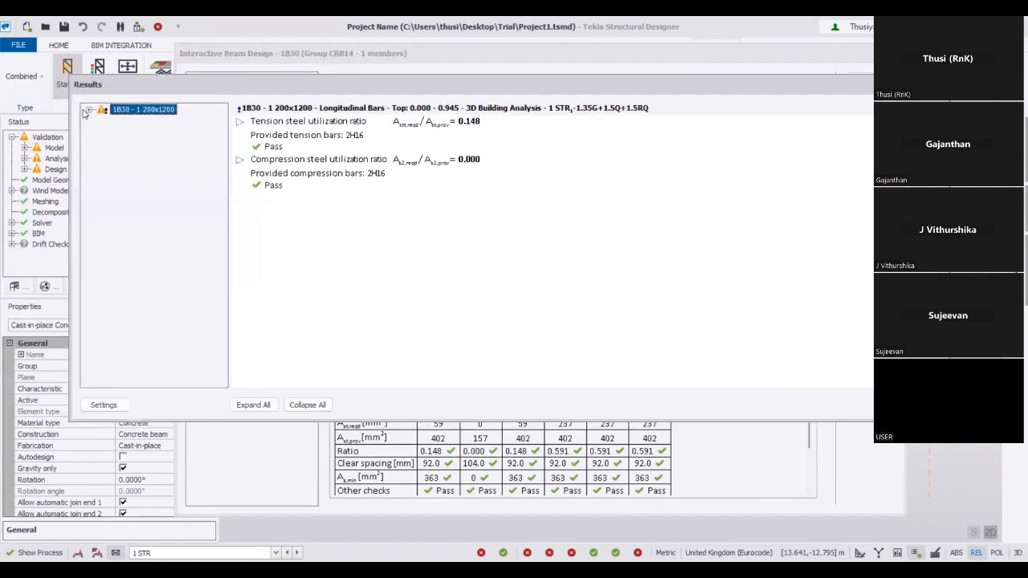
pyautogui.click(89, 111)
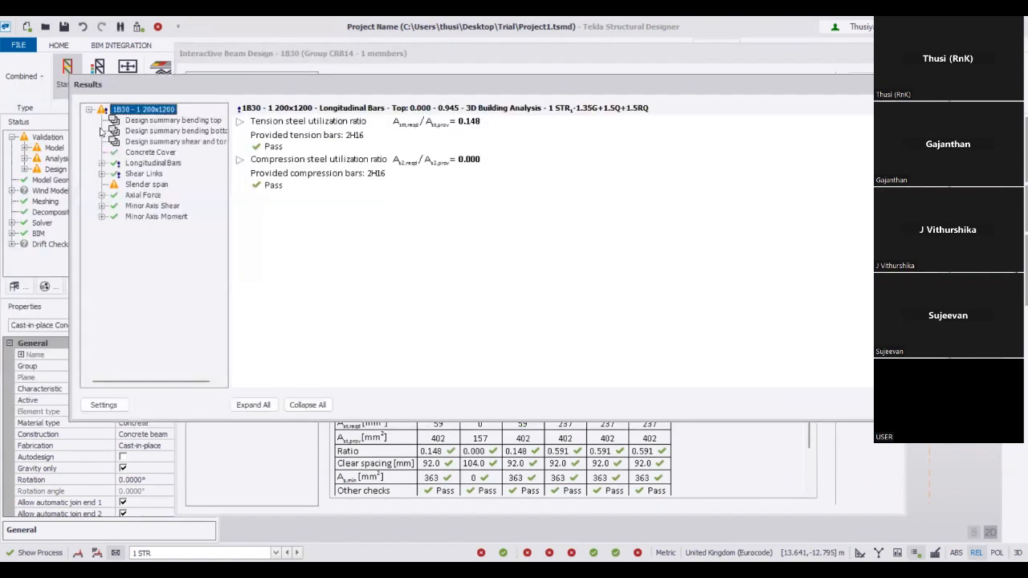
pyautogui.click(139, 190)
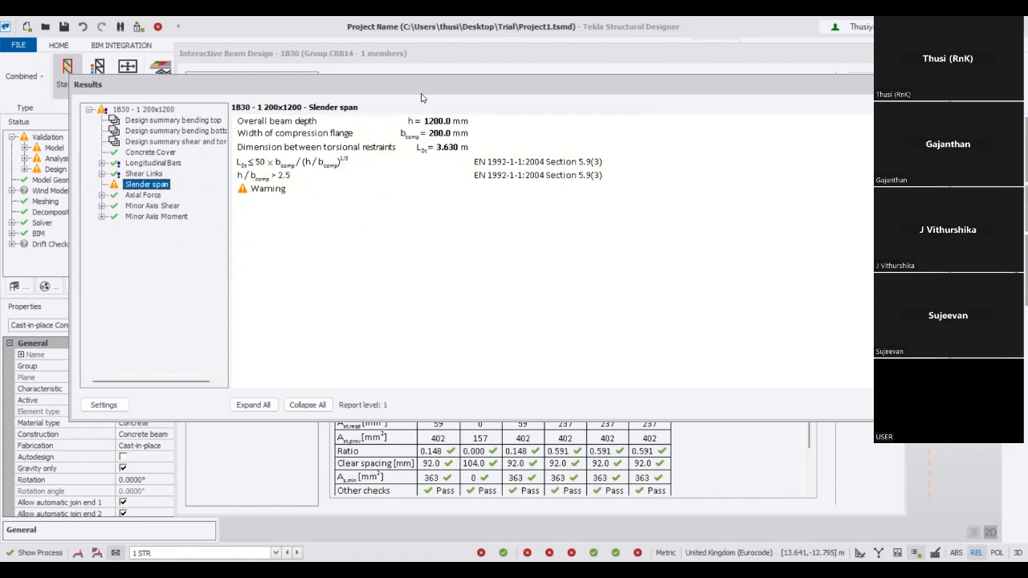
pyautogui.moveTo(409, 87); pyautogui.dragTo(341, 66)
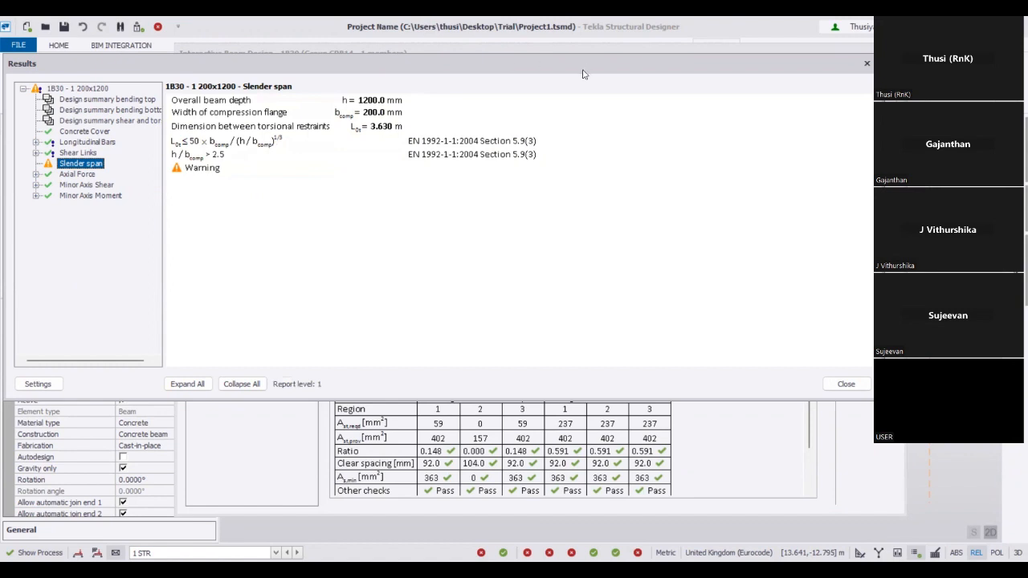
pyautogui.moveTo(534, 62); pyautogui.dragTo(245, 69)
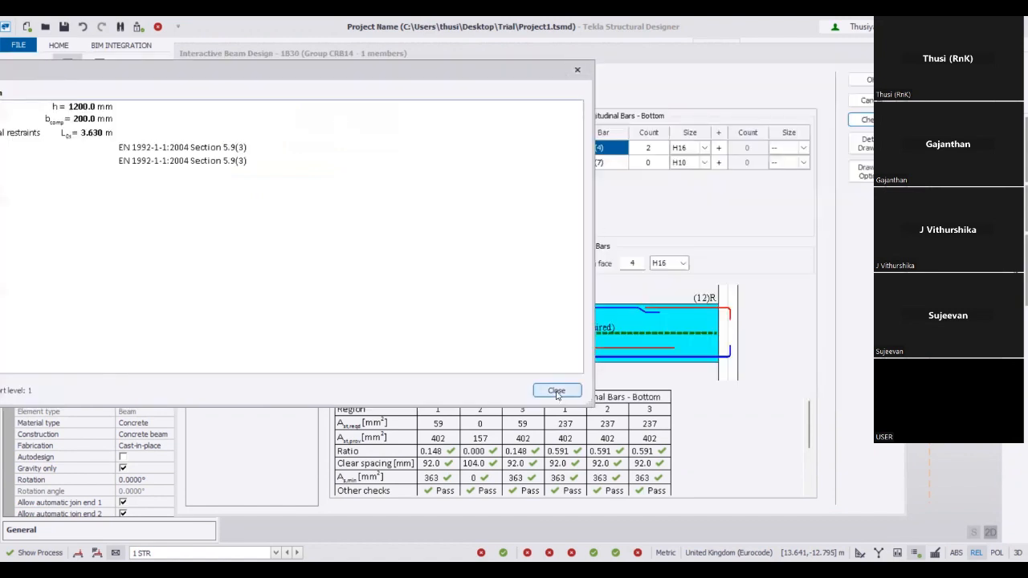
pyautogui.click(557, 391)
pyautogui.press('Escape')
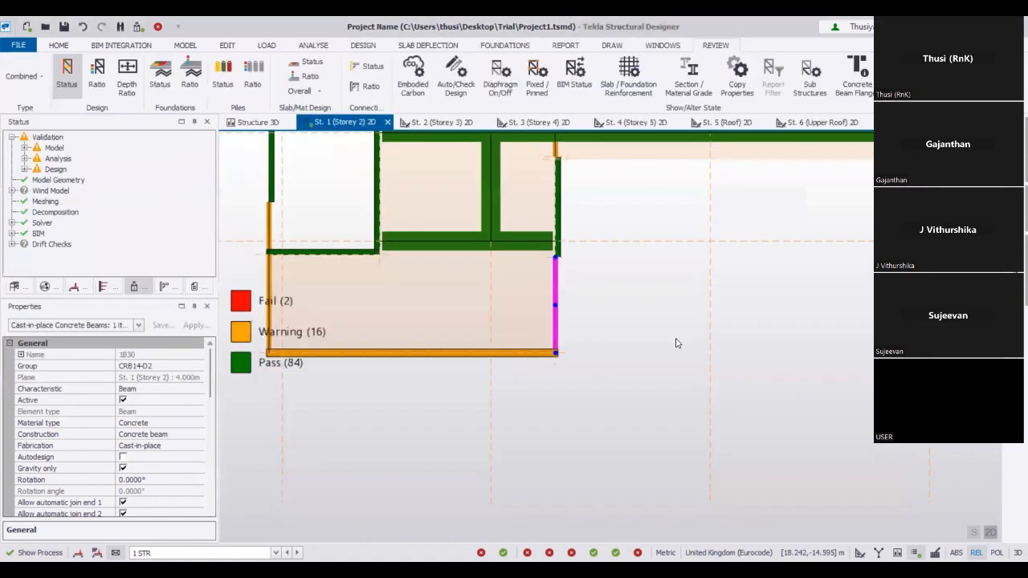
pyautogui.click(676, 343)
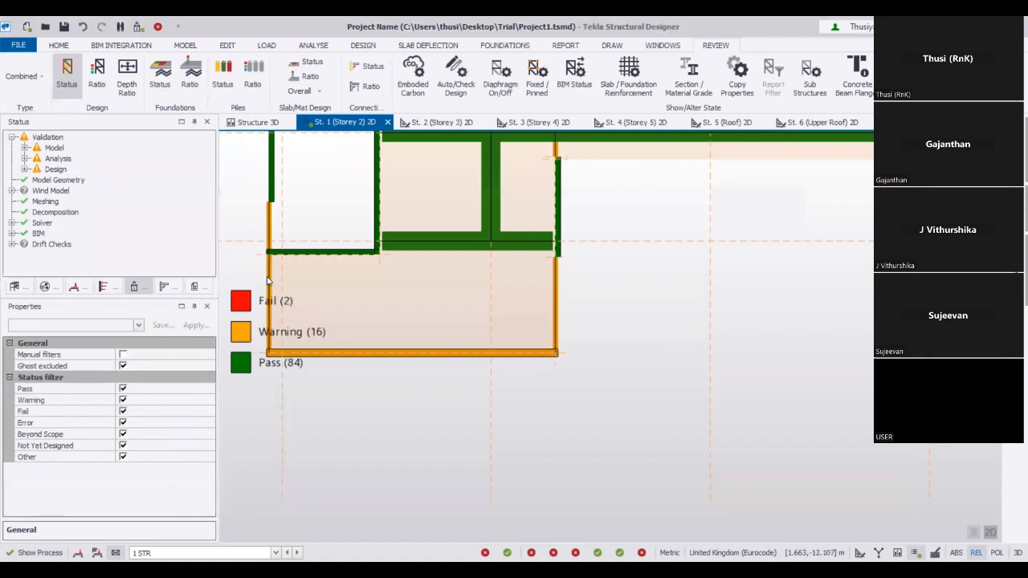
# Check beam 1B40 in interactive design and examine the Slender span results of spans 1B40 - 1 and 1B40 - 2
pyautogui.click(268, 280)
pyautogui.rightClick(268, 280)
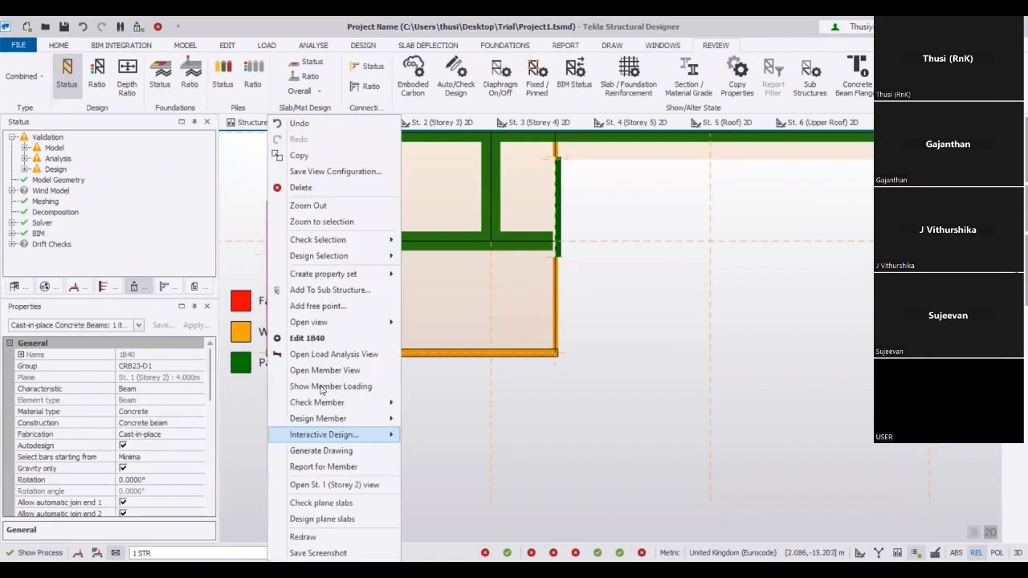
pyautogui.click(323, 435)
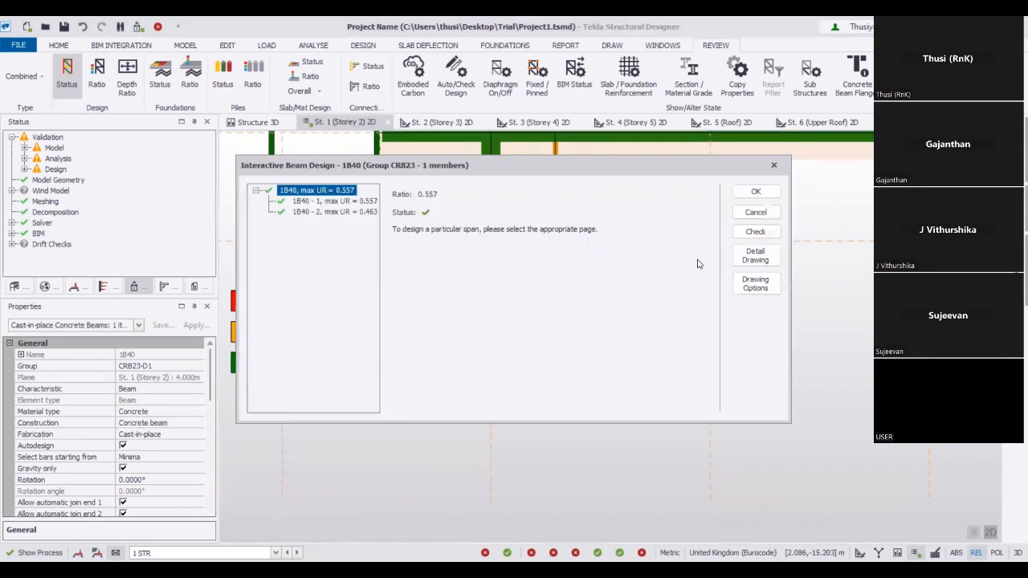
pyautogui.click(753, 233)
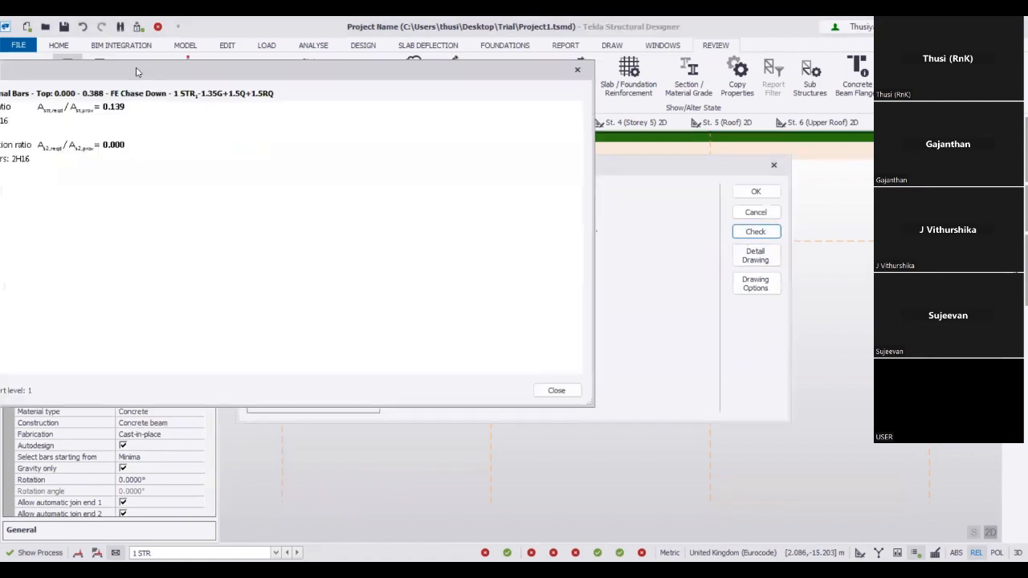
pyautogui.click(23, 96)
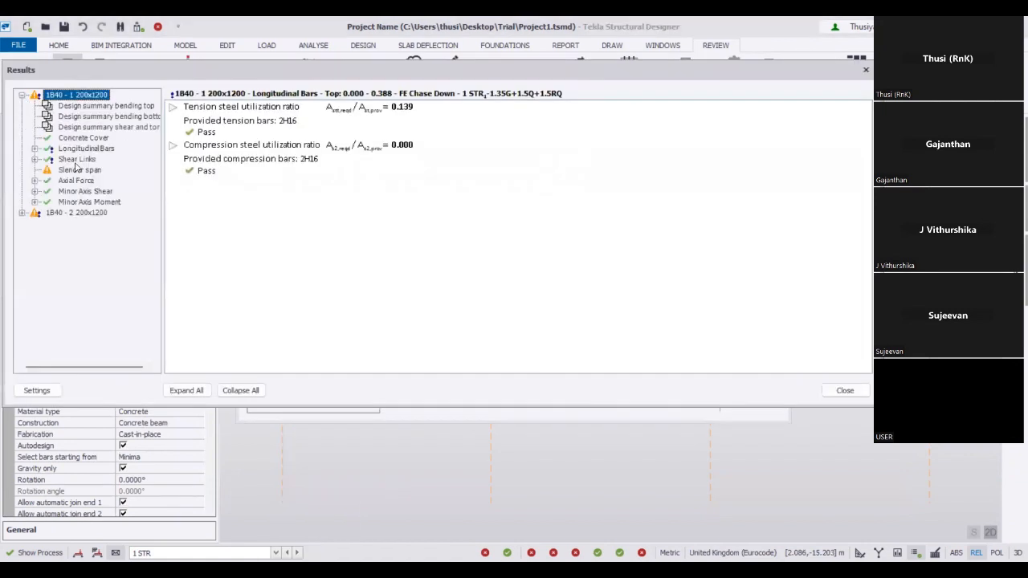
pyautogui.click(80, 171)
pyautogui.click(22, 212)
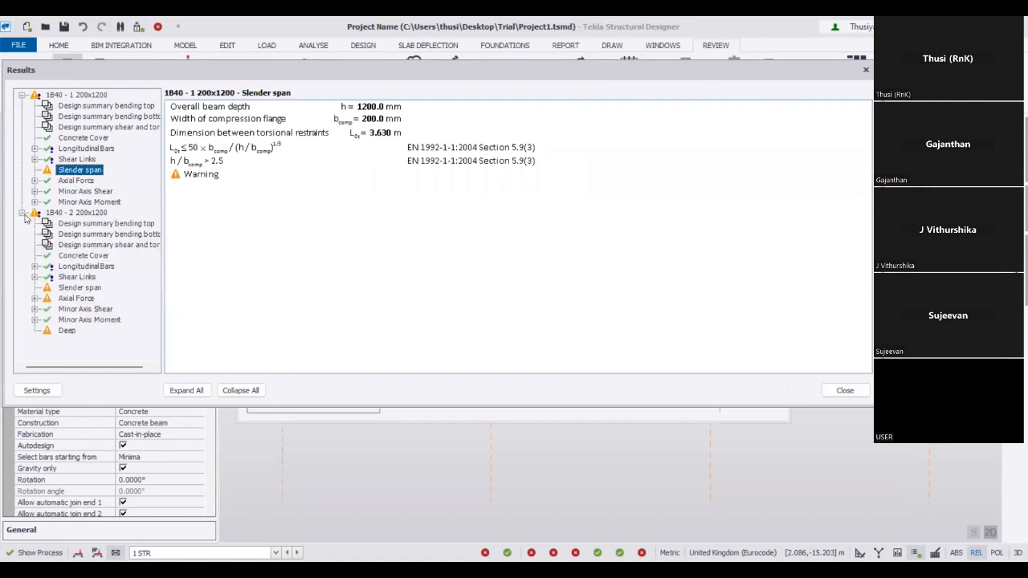
pyautogui.click(72, 289)
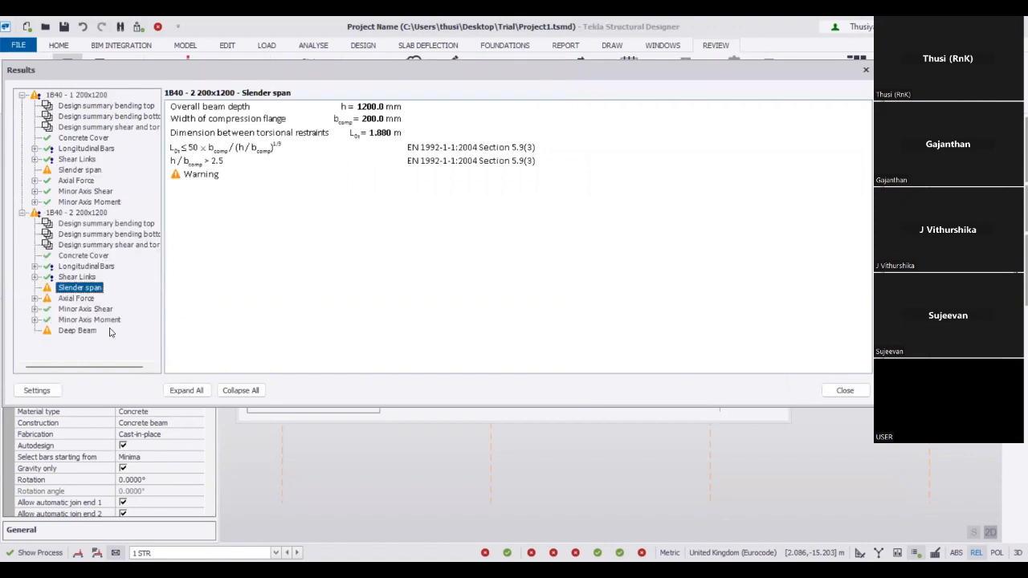
pyautogui.moveTo(746, 77); pyautogui.dragTo(684, 70)
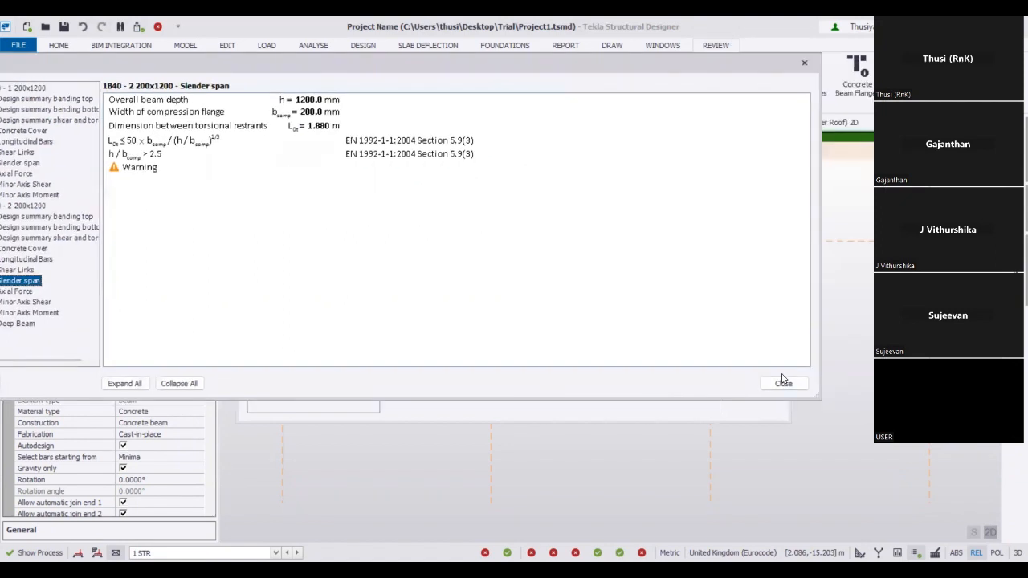
pyautogui.click(777, 391)
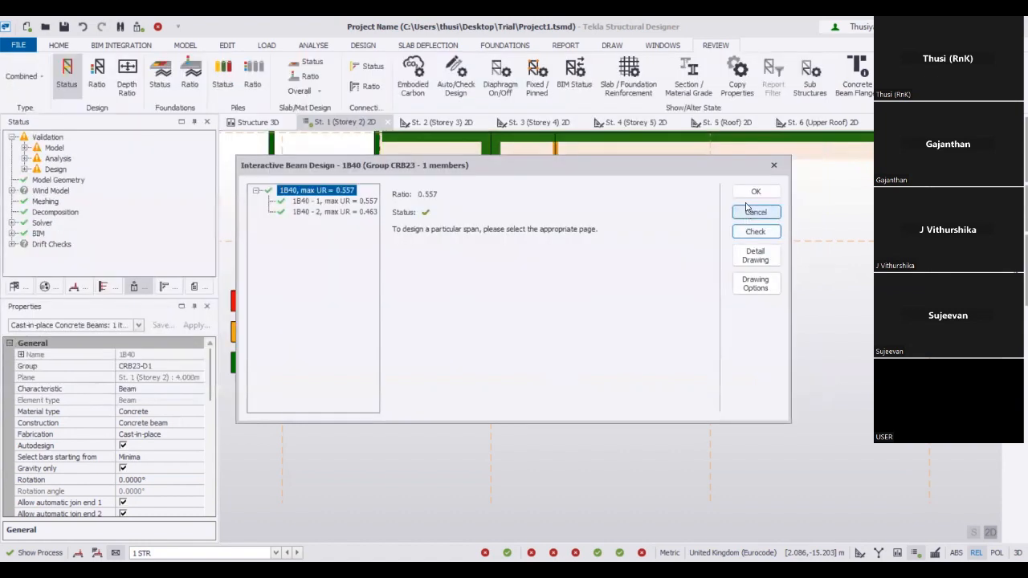
pyautogui.click(747, 195)
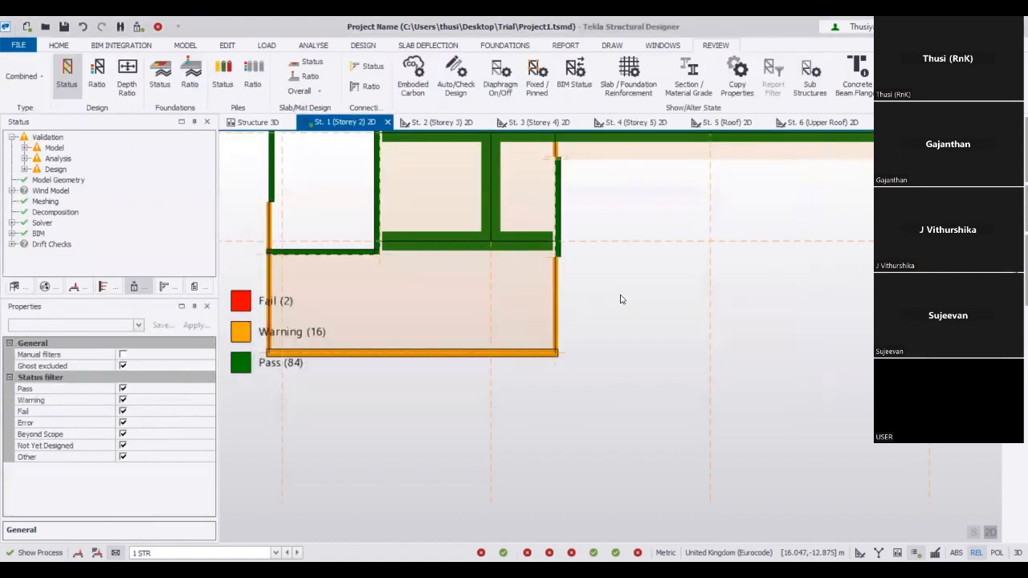
# Look over the St. 1 floor plan and display the combined design status in the Structure 3D view
pyautogui.scroll(-2, 613, 303)
pyautogui.moveTo(790, 306); pyautogui.dragTo(520, 364, button='middle')
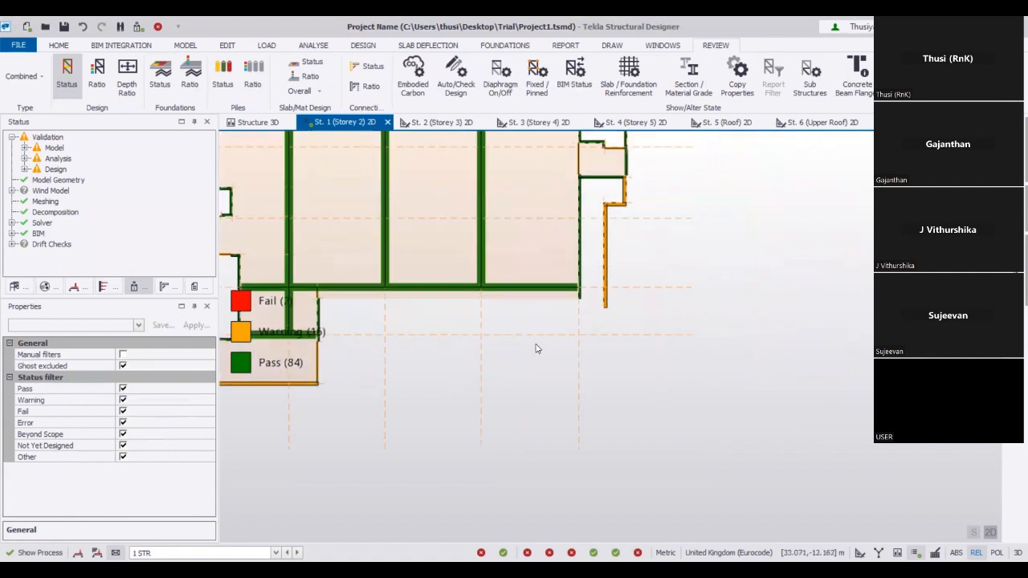
pyautogui.moveTo(522, 329); pyautogui.dragTo(573, 404, button='middle')
pyautogui.scroll(-1, 758, 239)
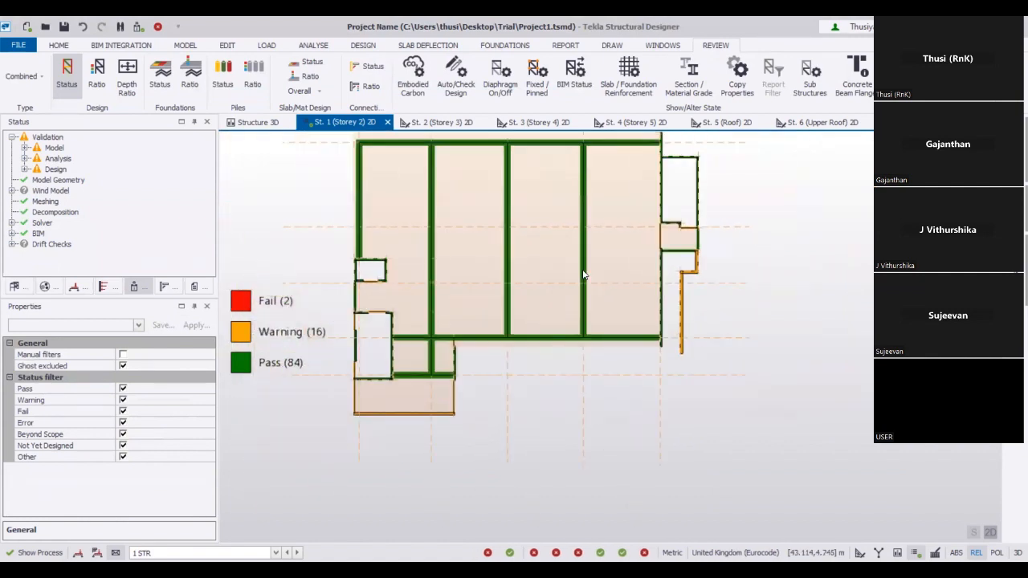
pyautogui.moveTo(684, 323)
pyautogui.scroll(1, 424, 355)
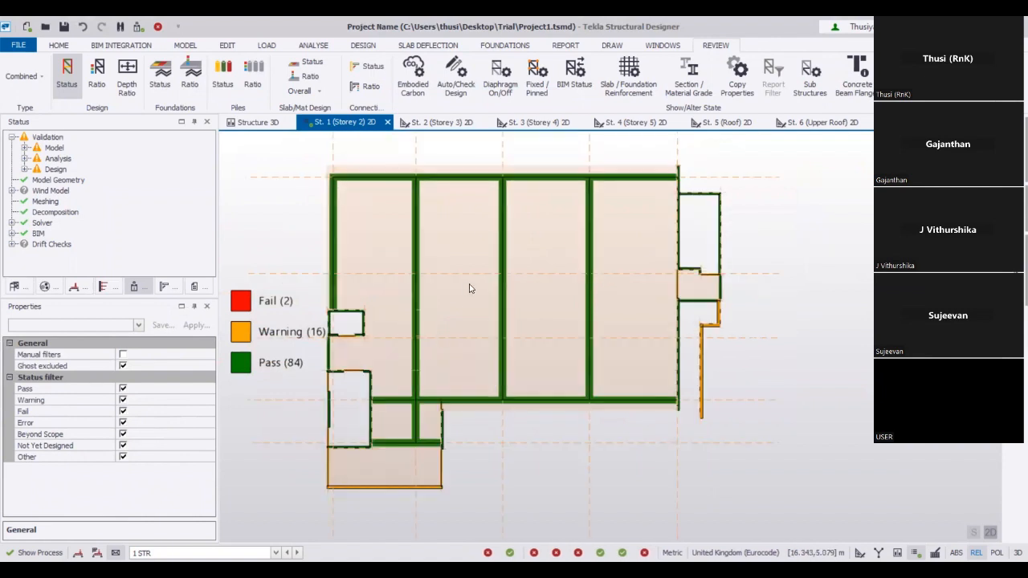
pyautogui.click(259, 123)
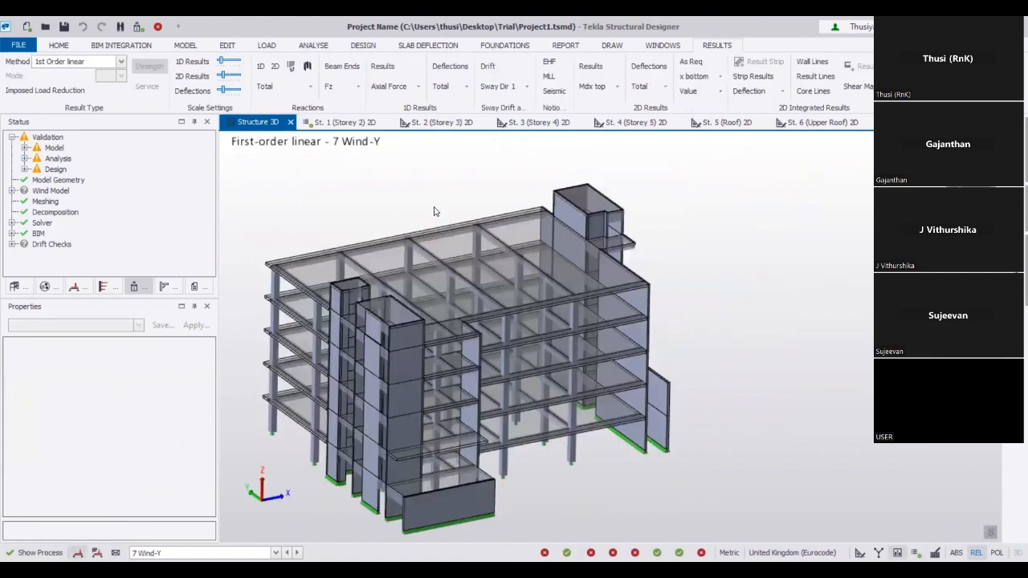
pyautogui.rightClick(269, 124)
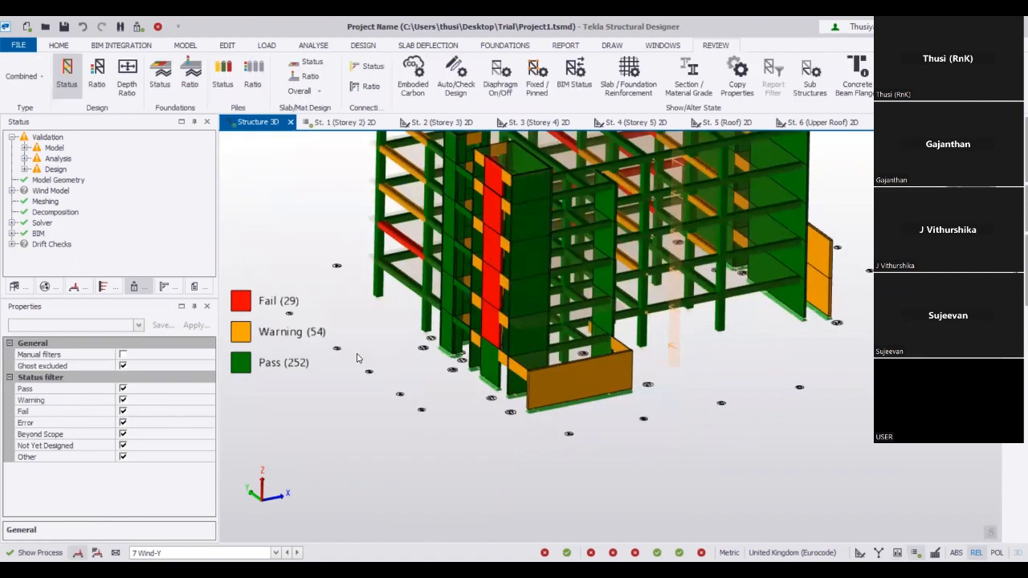
# Look around the building's design status in 3D and open the interactive design of corner column C1
pyautogui.scroll(3, 358, 356)
pyautogui.moveTo(471, 346); pyautogui.dragTo(492, 424, button='middle')
pyautogui.scroll(-3, 729, 474)
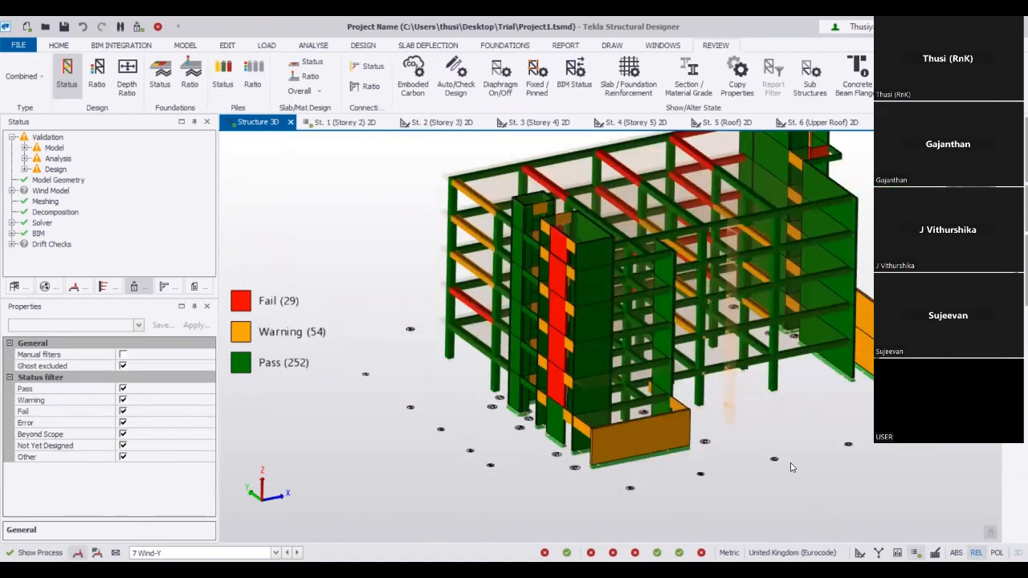
pyautogui.moveTo(791, 468); pyautogui.dragTo(791, 468, button='middle')
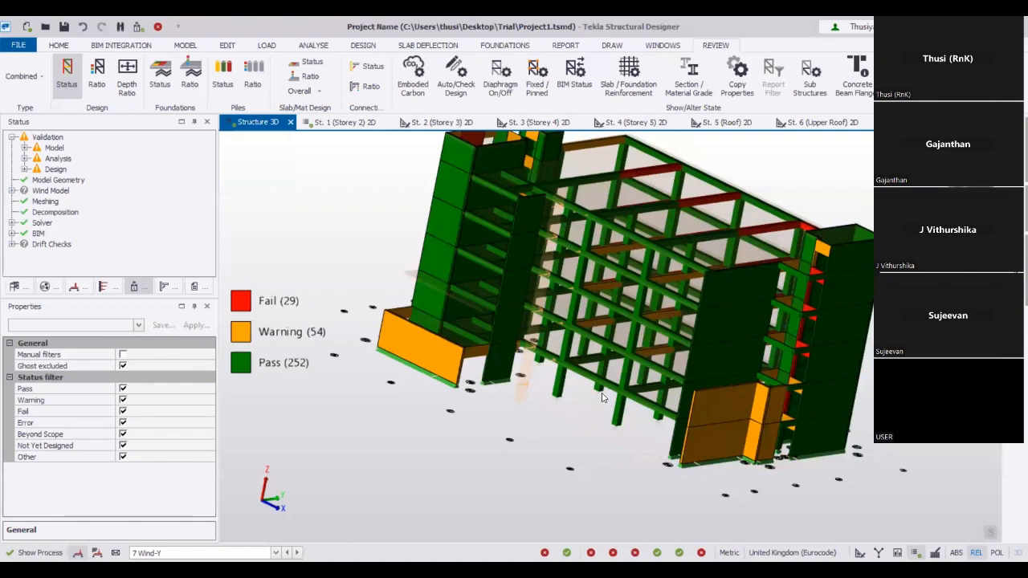
pyautogui.scroll(-3, 474, 323)
pyautogui.moveTo(432, 336); pyautogui.dragTo(656, 502, button='middle')
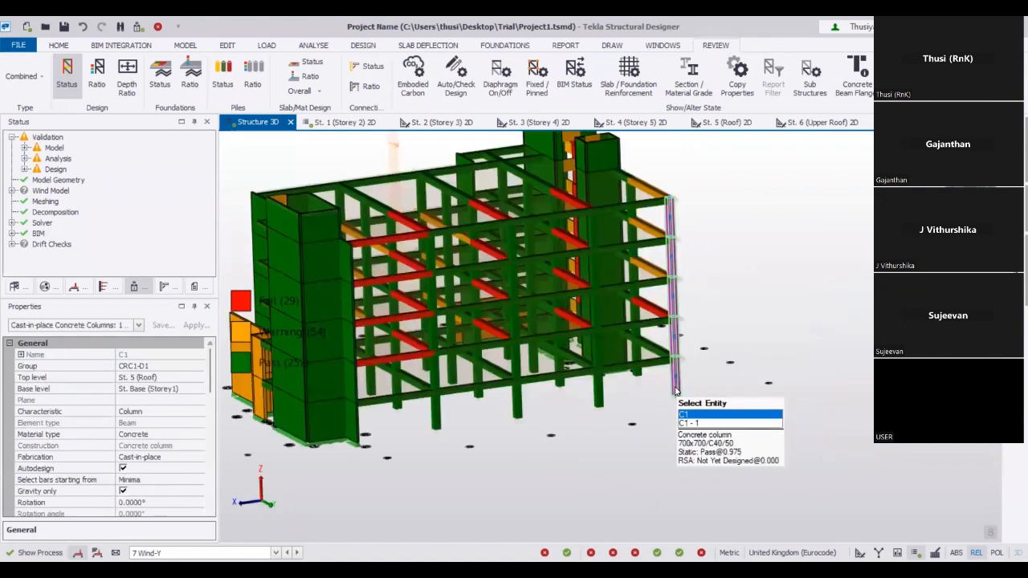
pyautogui.rightClick(675, 391)
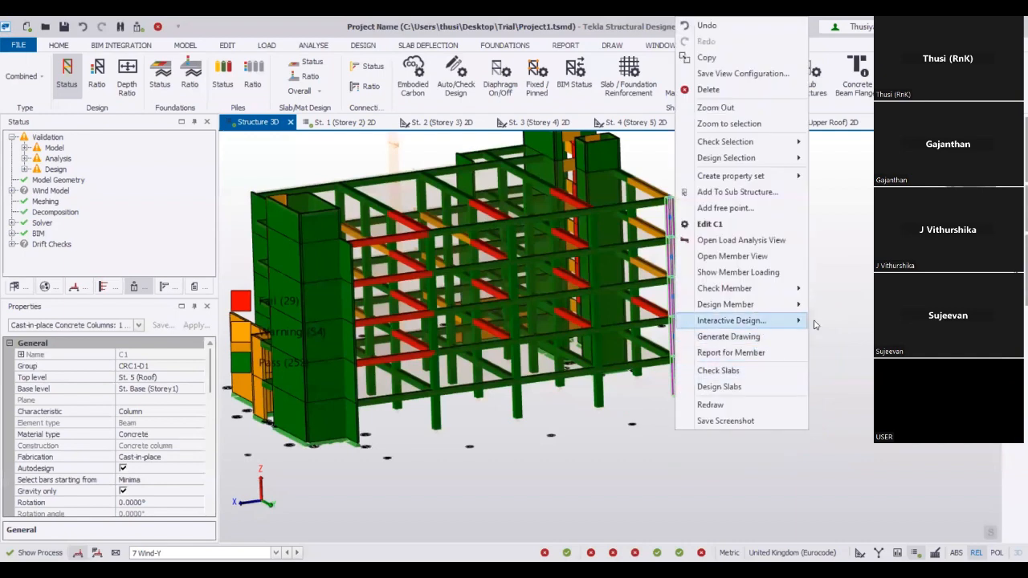
pyautogui.click(763, 322)
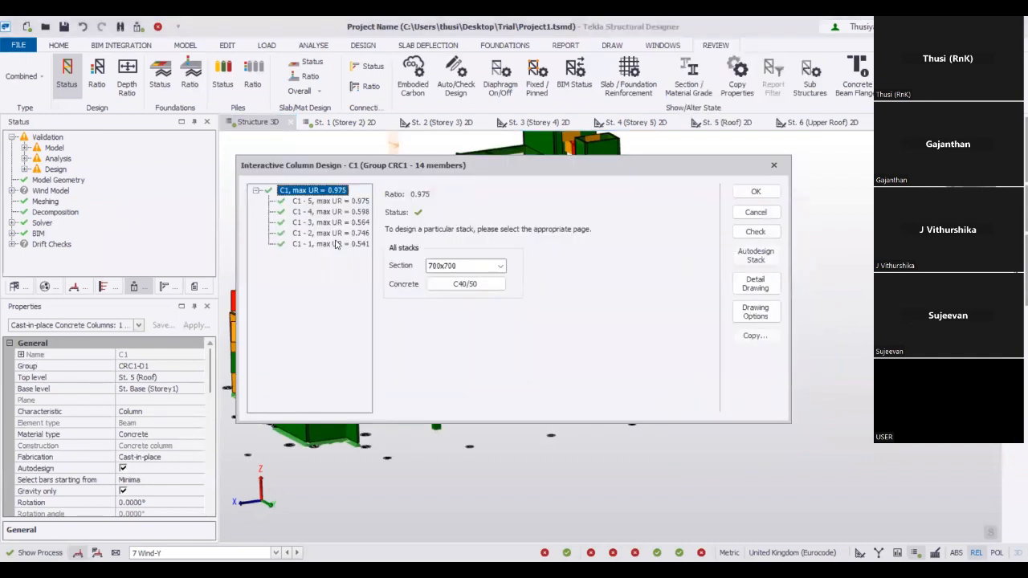
# Review the longitudinal bars, section sketch and check table of column stack C1 - 1, and close the interactive design
pyautogui.click(335, 244)
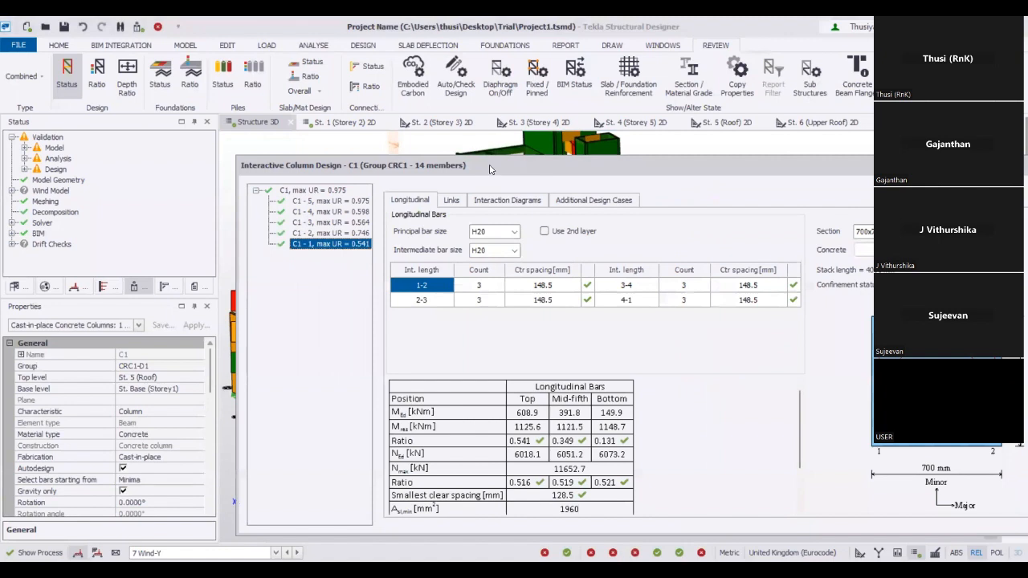
pyautogui.moveTo(490, 168); pyautogui.dragTo(235, 80)
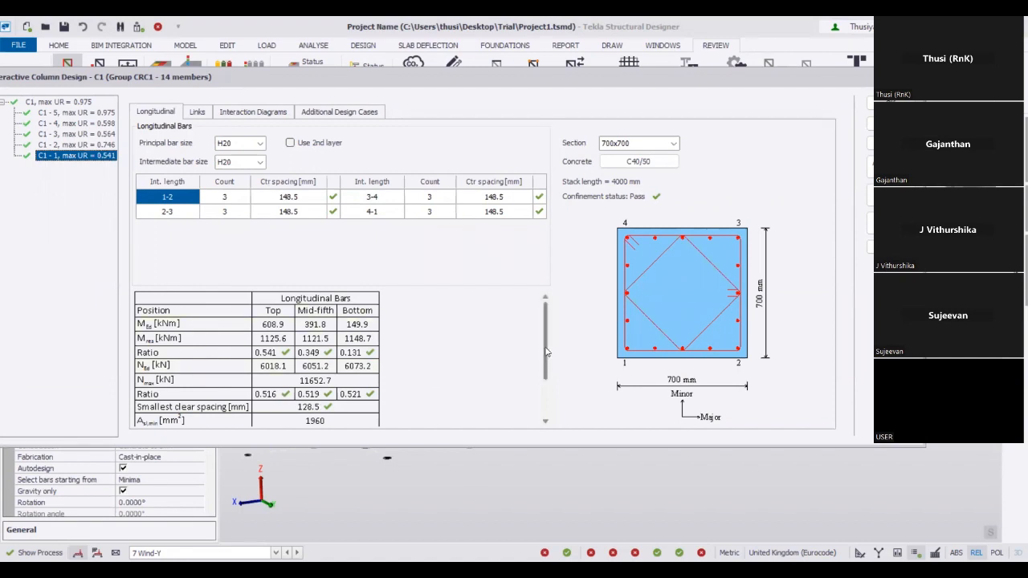
pyautogui.scroll(-2, 351, 363)
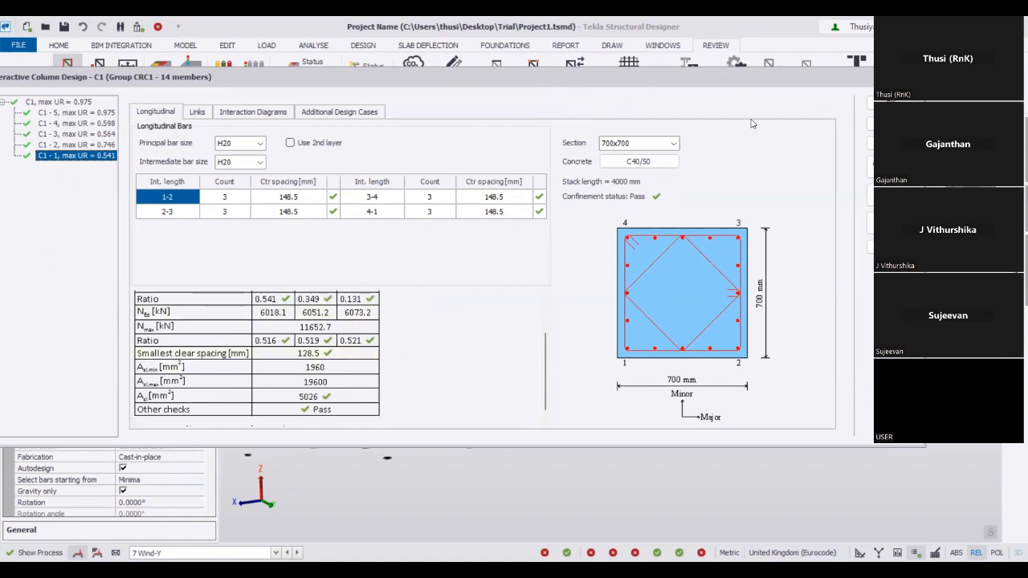
pyautogui.moveTo(717, 76); pyautogui.dragTo(583, 82)
pyautogui.press('Return')
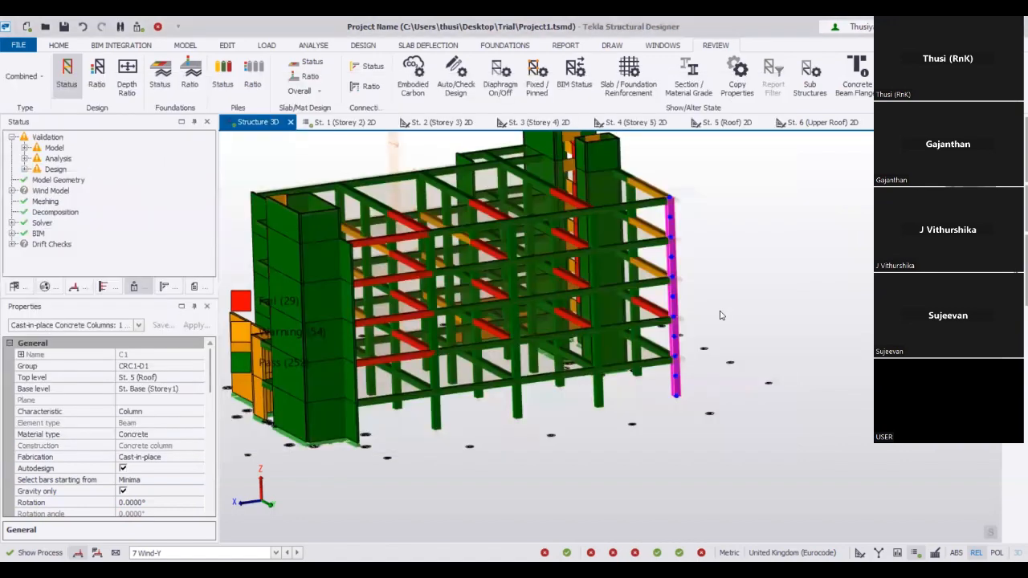
# Examine the design status colours of the walls and beams from several sides of the 3D structure
pyautogui.keyDown('shift'); pyautogui.moveTo(704, 381); pyautogui.dragTo(621, 384, button='middle'); pyautogui.keyUp('shift')
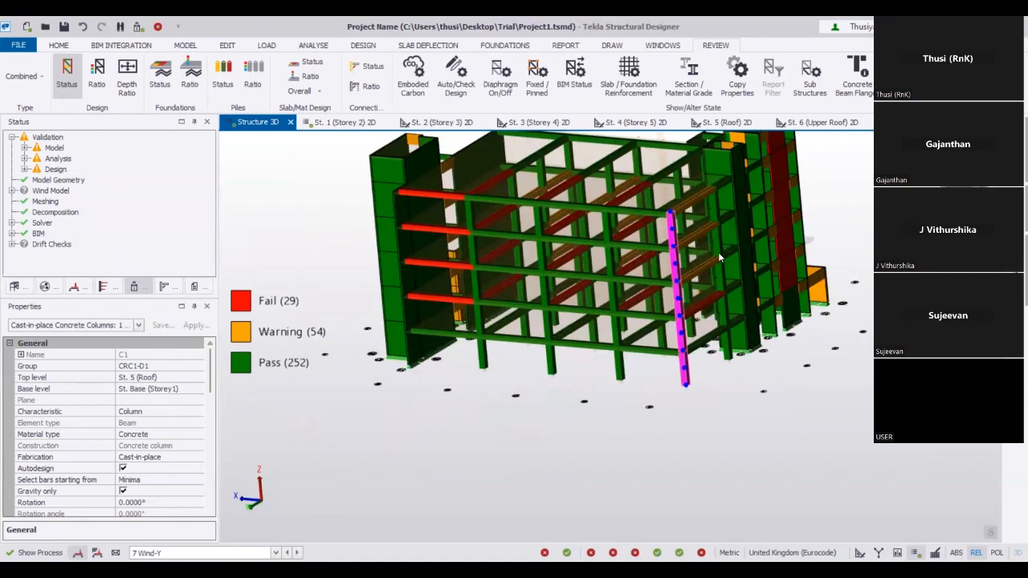
pyautogui.keyDown('shift'); pyautogui.moveTo(406, 394); pyautogui.dragTo(733, 403, button='middle'); pyautogui.keyUp('shift')
pyautogui.moveTo(733, 403)
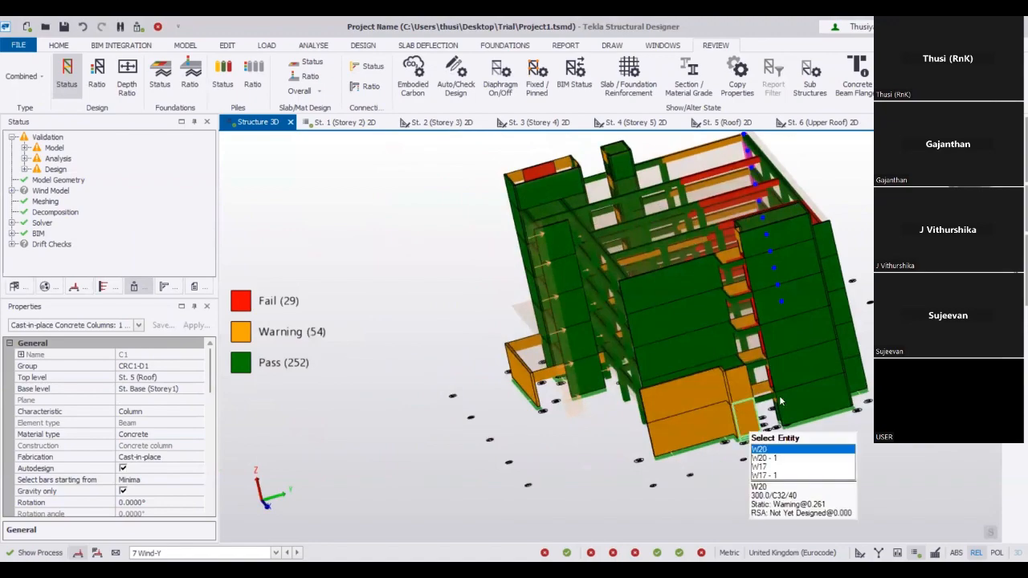
pyautogui.scroll(5, 639, 388)
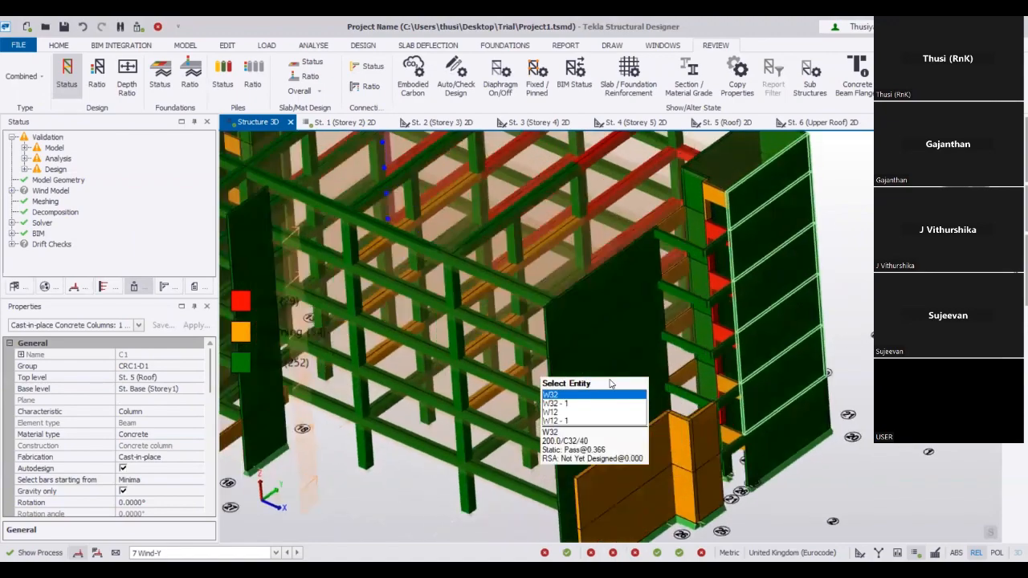
pyautogui.keyDown('shift'); pyautogui.moveTo(639, 388); pyautogui.dragTo(662, 381, button='middle'); pyautogui.keyUp('shift')
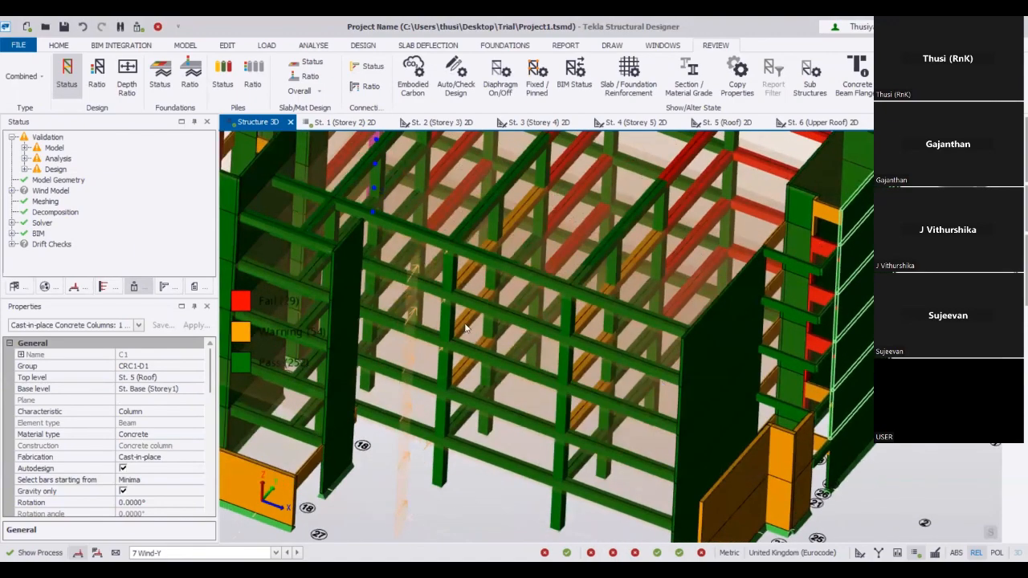
pyautogui.keyDown('shift'); pyautogui.moveTo(508, 331); pyautogui.dragTo(469, 305, button='middle'); pyautogui.keyUp('shift')
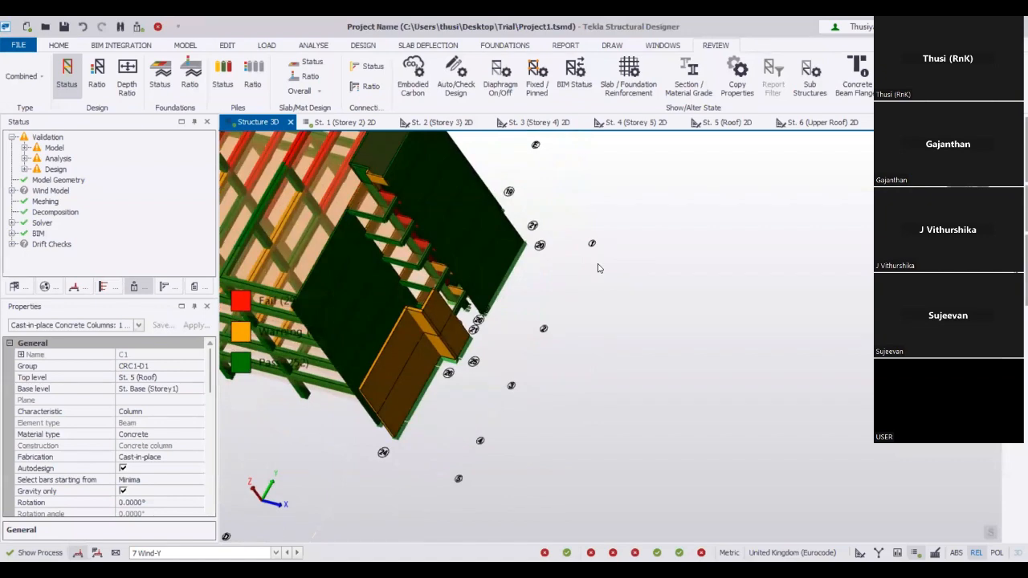
# Open the static Interactive Design of failing meshed shear wall W27 in the 3D structure view
pyautogui.press('Home')
pyautogui.keyDown('shift'); pyautogui.moveTo(489, 382); pyautogui.dragTo(560, 307, button='middle'); pyautogui.keyUp('shift')
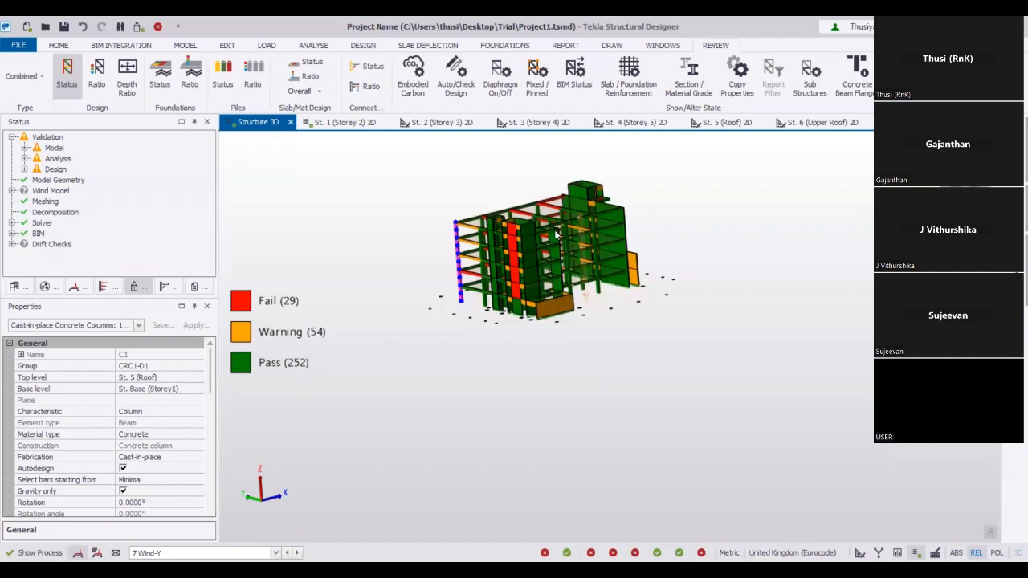
pyautogui.scroll(5, 554, 233)
pyautogui.rightClick(555, 180)
pyautogui.rightClick(515, 219)
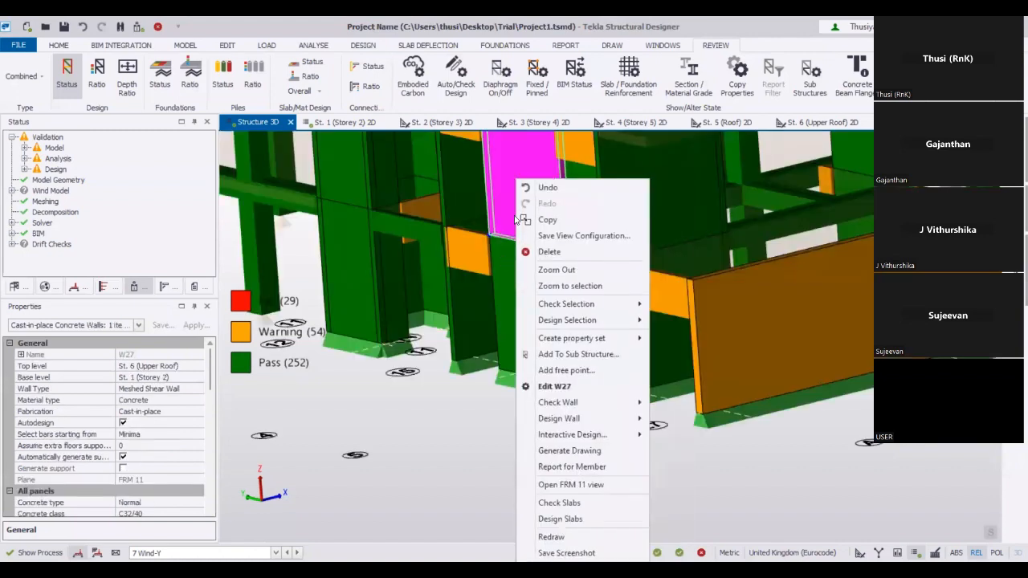
pyautogui.moveTo(626, 435)
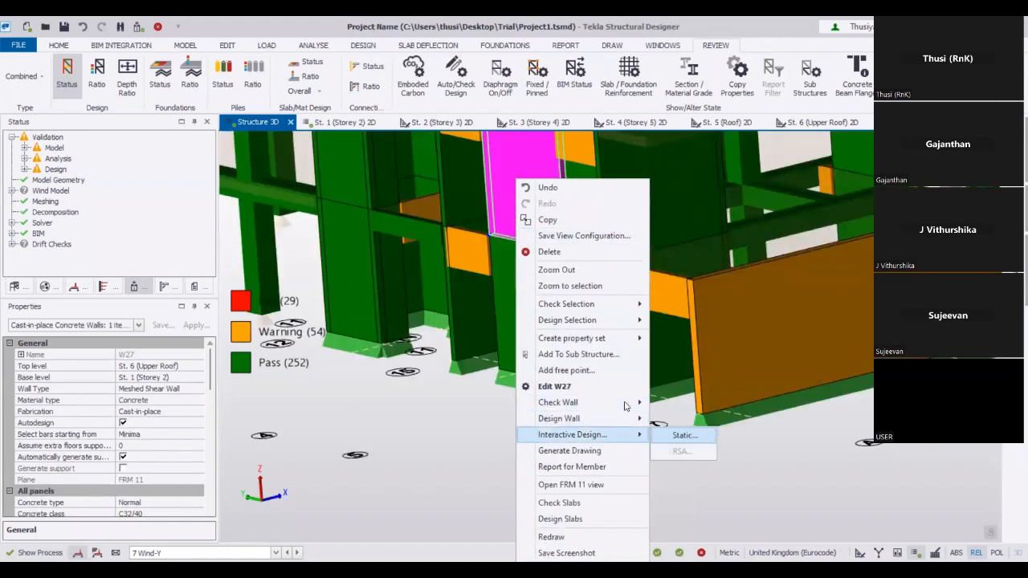
pyautogui.click(685, 435)
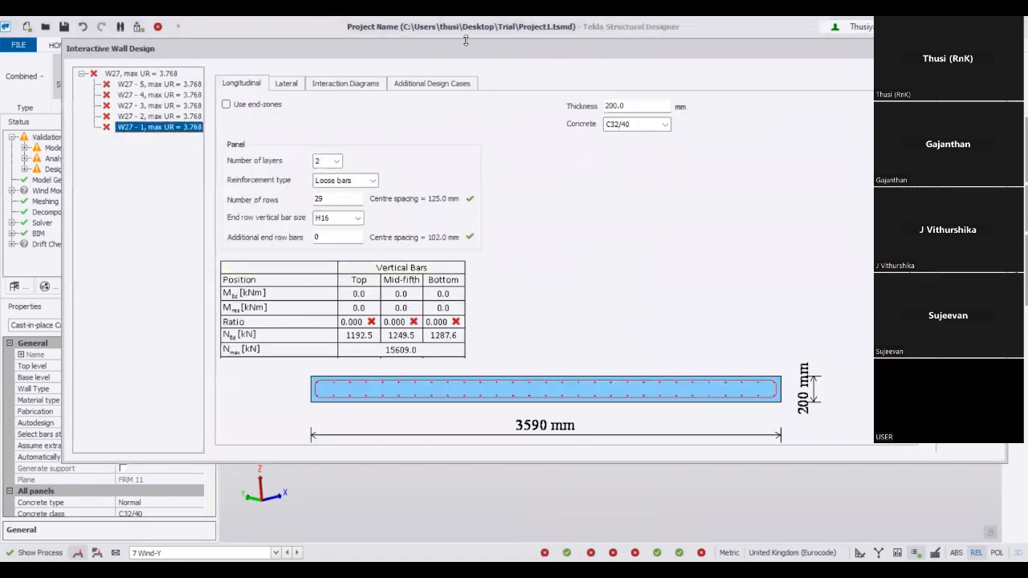
pyautogui.moveTo(474, 47); pyautogui.dragTo(352, 26)
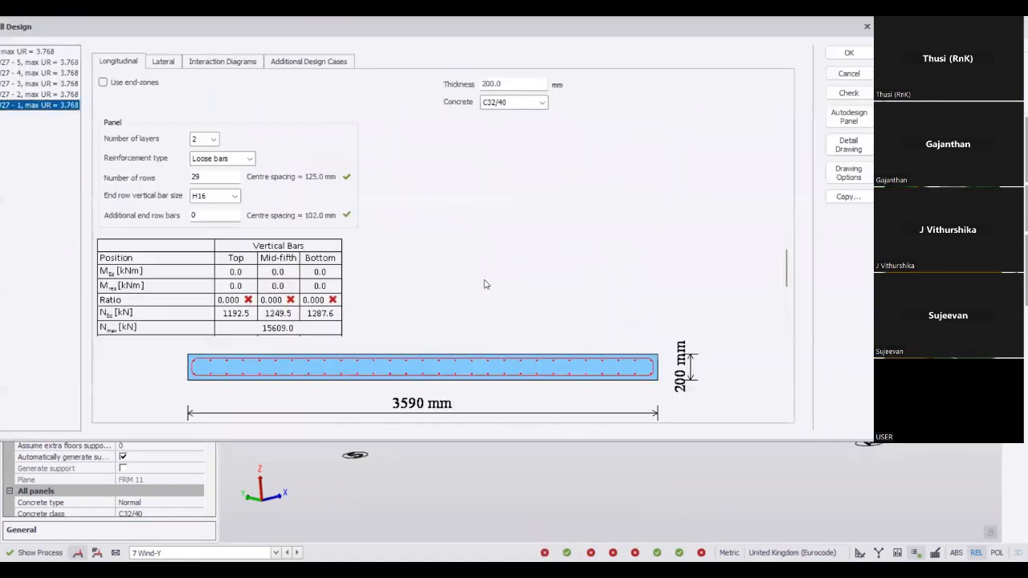
# Review the longitudinal reinforcement checks of wall W27's panel 1, including bar spacing, steel area limits and cover
pyautogui.scroll(-1, 499, 284)
pyautogui.scroll(-2, 499, 284)
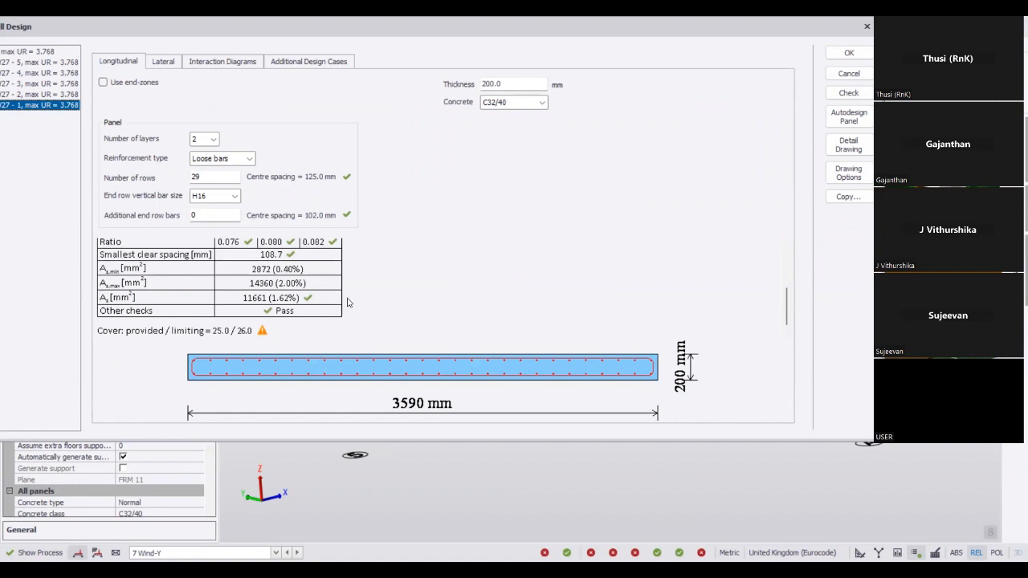
pyautogui.scroll(3, 348, 302)
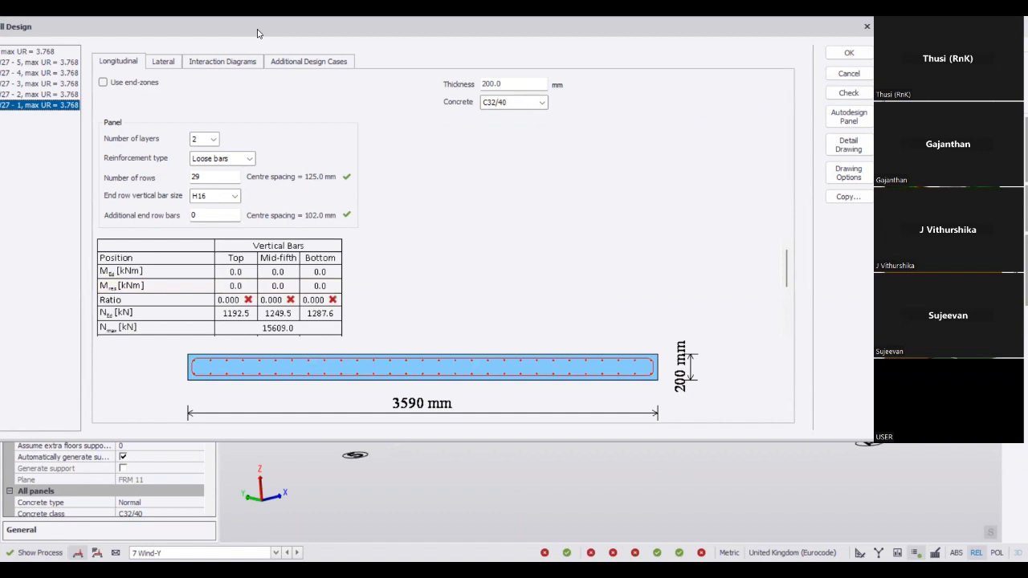
# Review wall W27's lateral reinforcement, interaction diagrams and additional design cases, and return to the longitudinal design
pyautogui.click(232, 66)
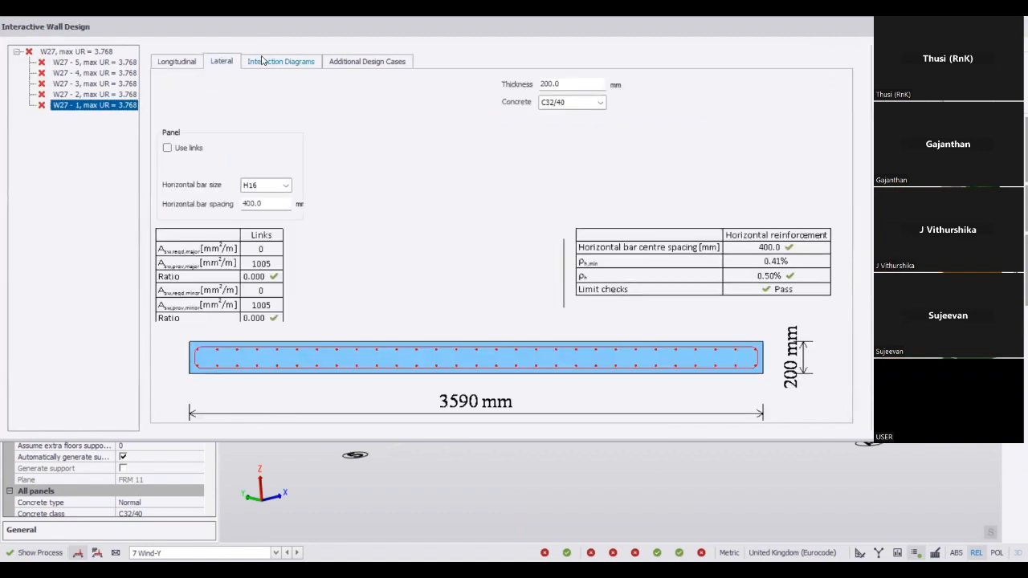
pyautogui.click(296, 63)
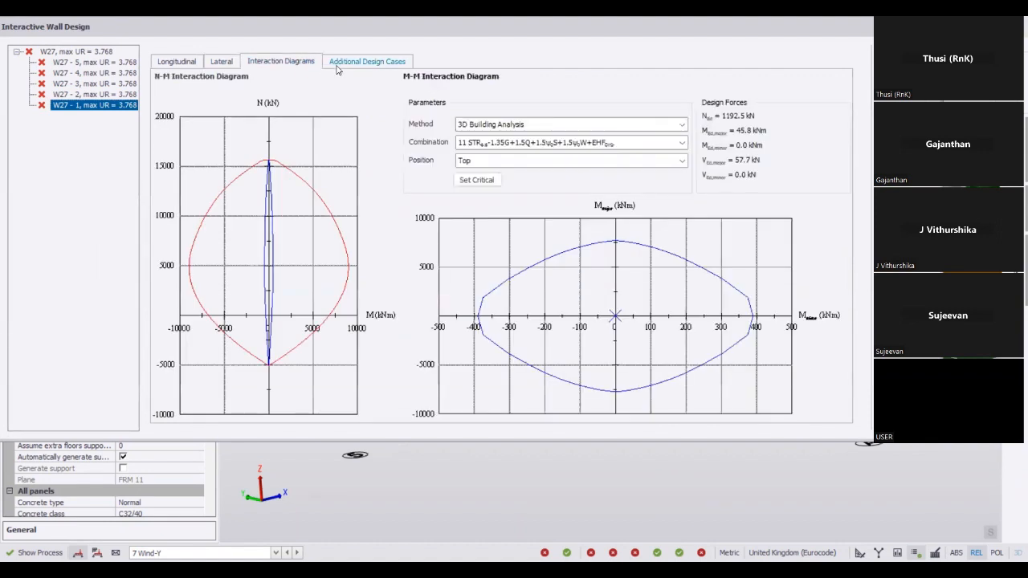
pyautogui.click(364, 64)
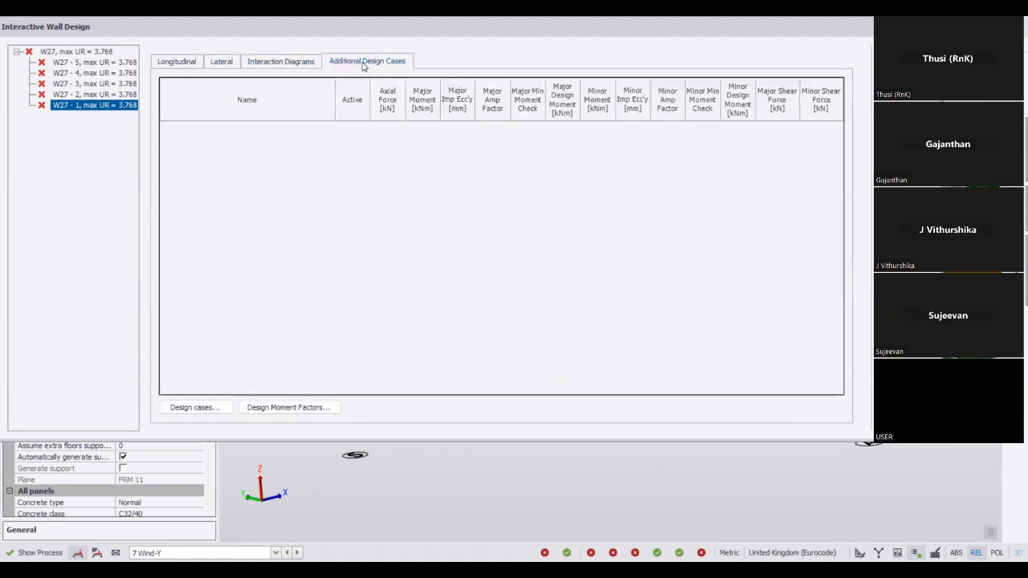
pyautogui.click(283, 63)
pyautogui.click(222, 62)
pyautogui.click(176, 62)
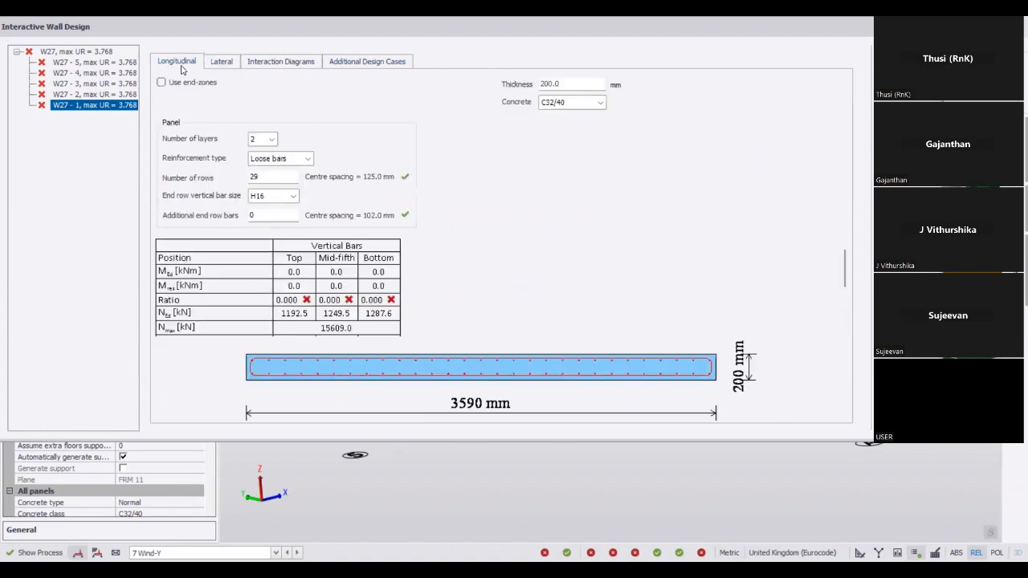
# Compare wall W27's panels 5 and 1, run the wall check, and expand Panel 1's vertical bar results
pyautogui.click(112, 62)
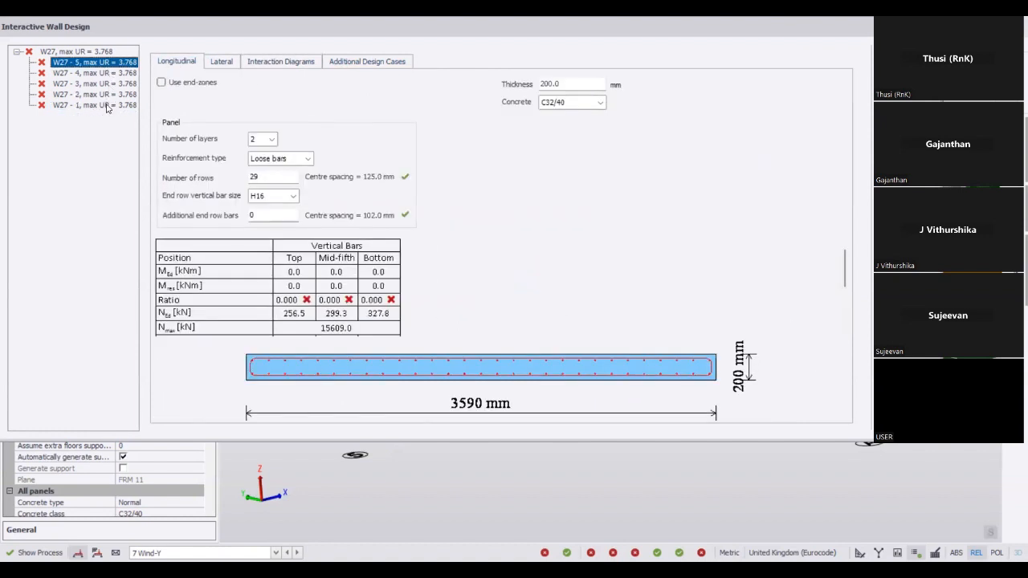
pyautogui.click(110, 105)
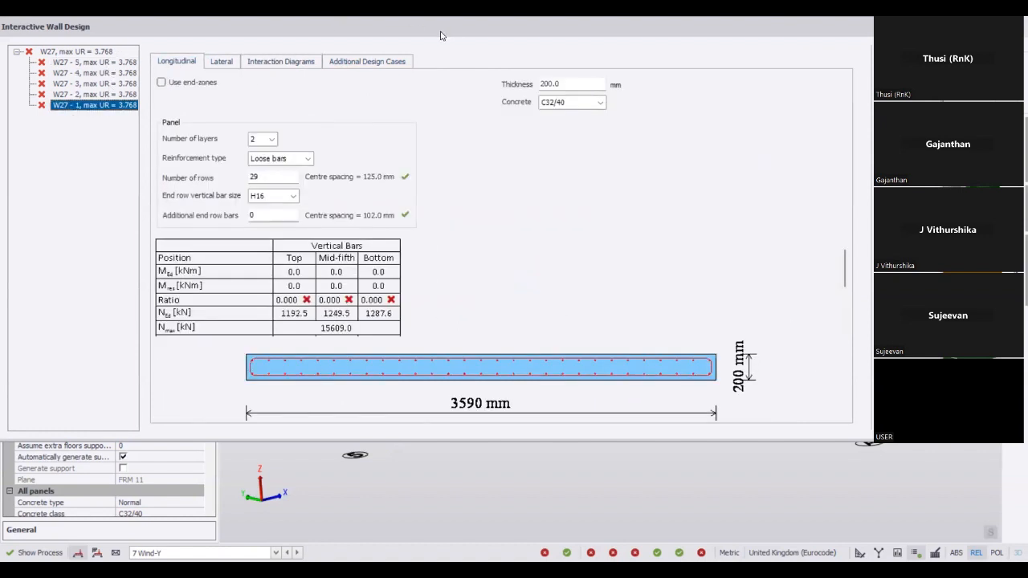
pyautogui.moveTo(440, 35); pyautogui.dragTo(313, 35)
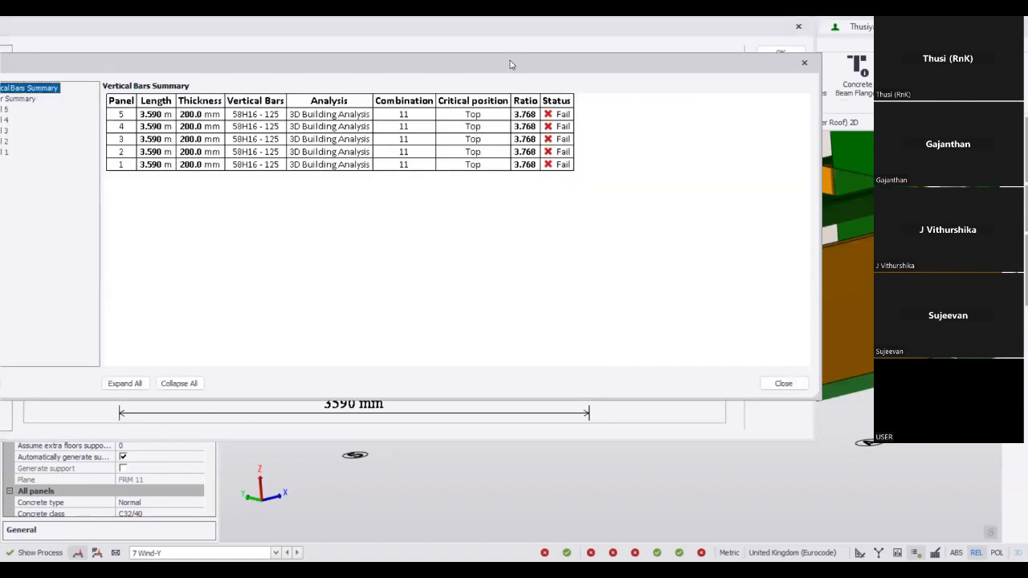
pyautogui.moveTo(509, 64); pyautogui.dragTo(641, 74)
pyautogui.click(93, 161)
pyautogui.click(105, 183)
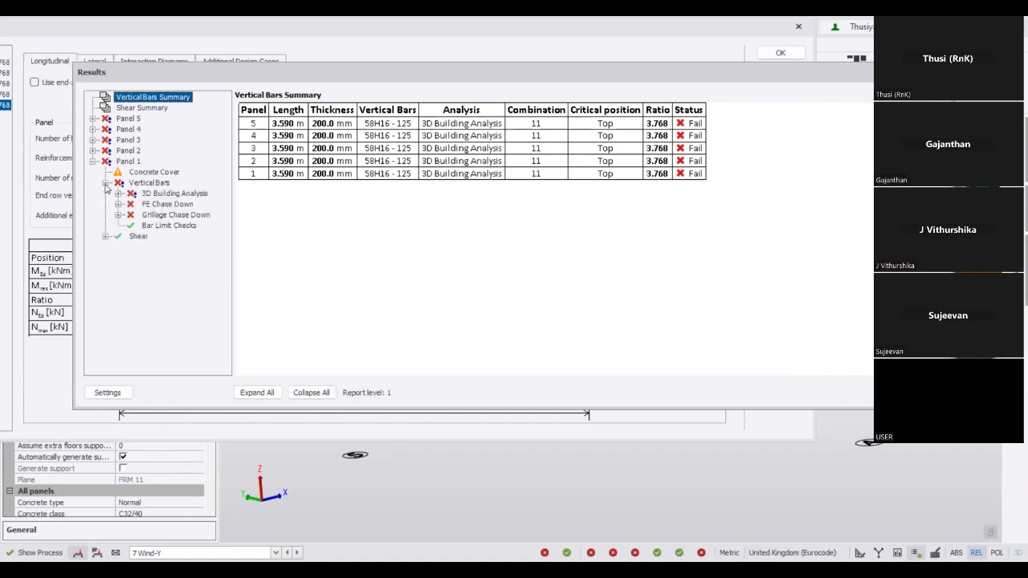
# Examine the Euler buckling details in the minor design moments of 3D Building Analysis combination 1, and close wall W27's design
pyautogui.click(118, 195)
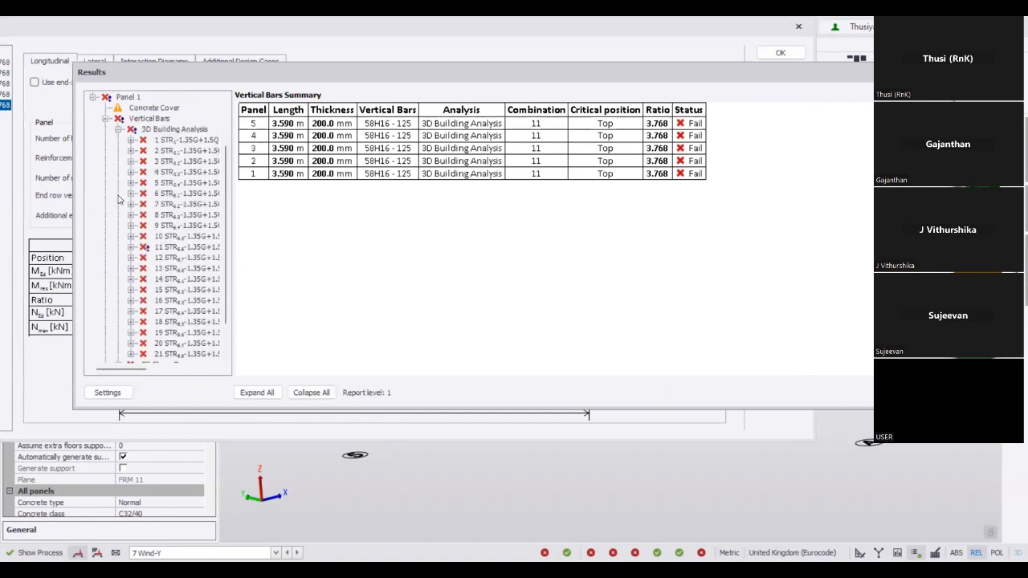
pyautogui.click(131, 140)
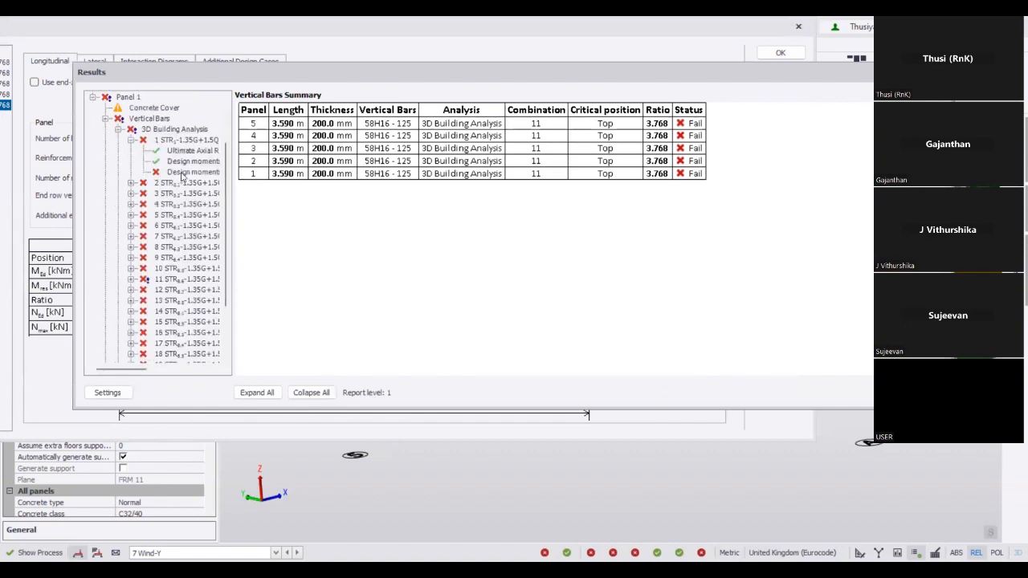
pyautogui.click(188, 172)
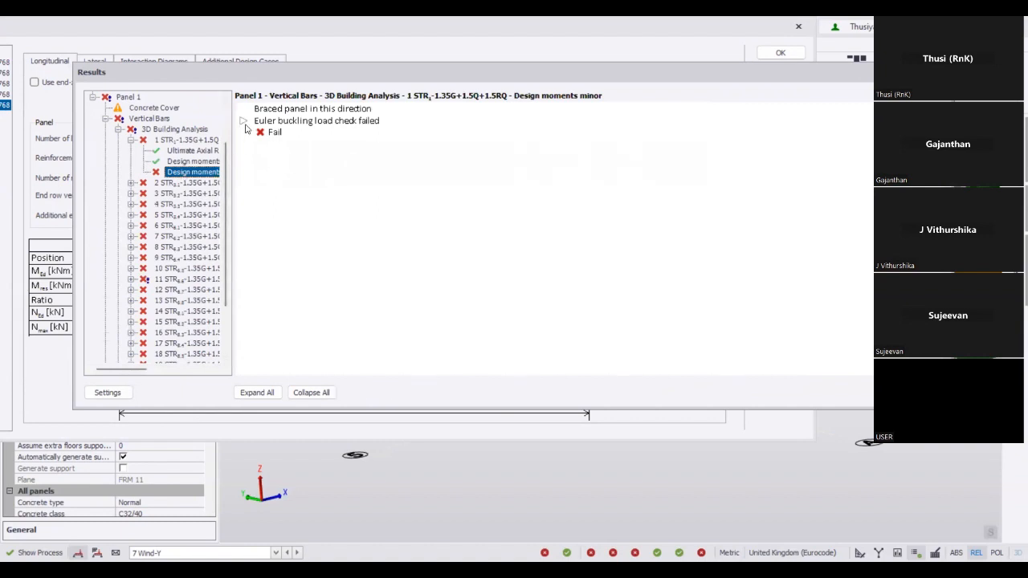
pyautogui.click(243, 121)
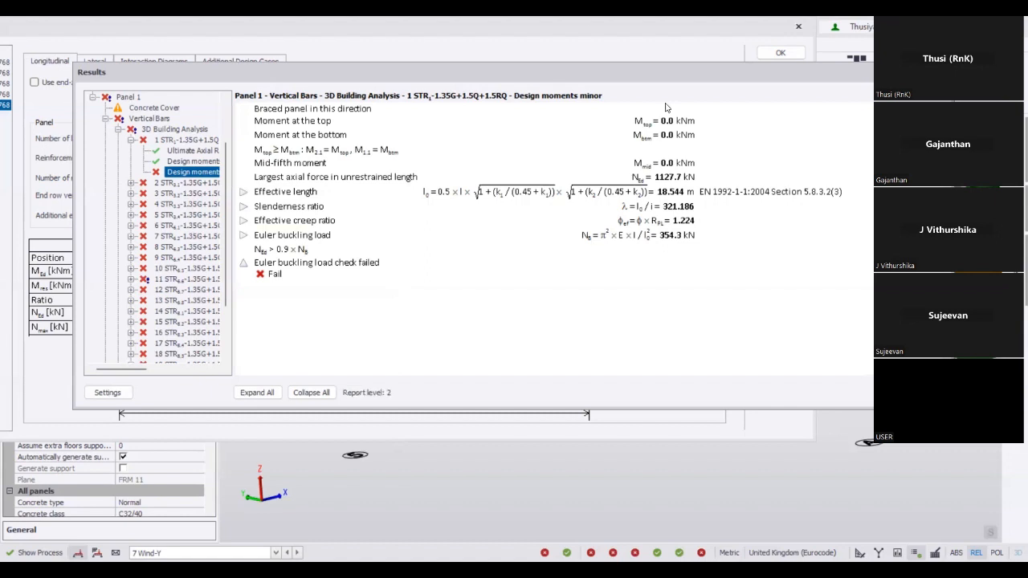
pyautogui.moveTo(666, 71); pyautogui.dragTo(423, 29)
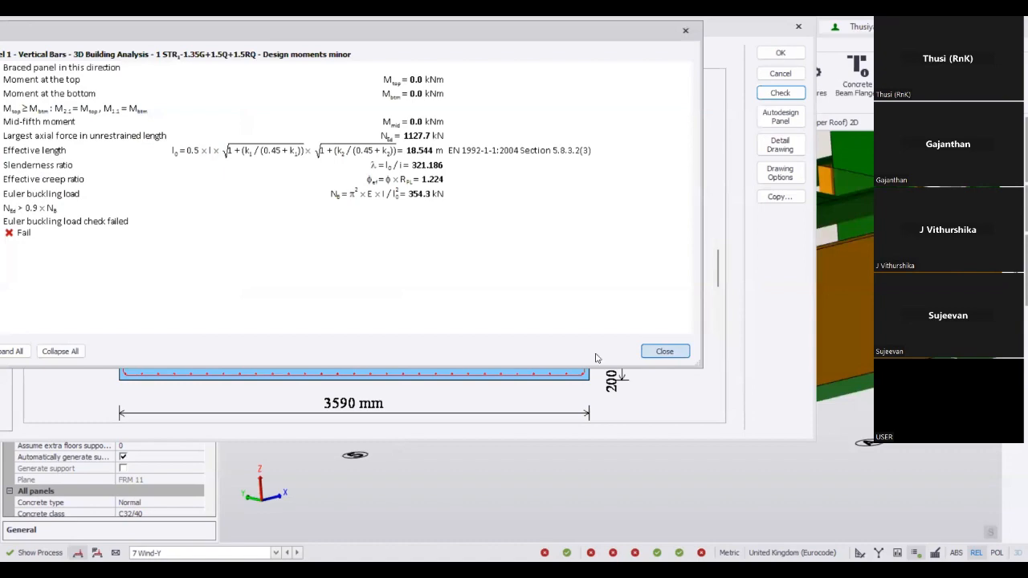
pyautogui.press('Escape')
pyautogui.press('Escape')
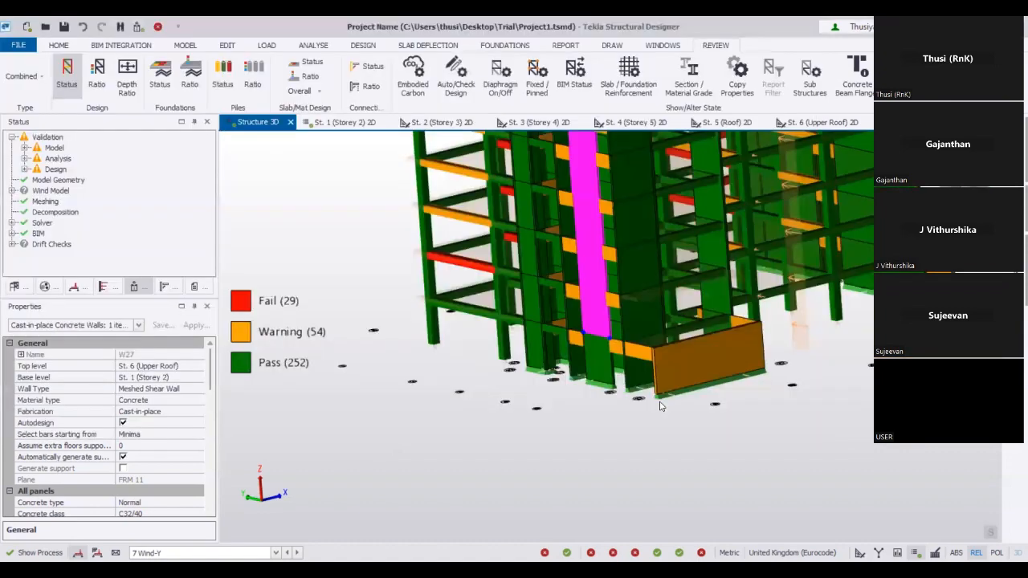
pyautogui.press('Escape')
# Inspect the design status of the failing wall stack and its base wall from several sides of the 3D model
pyautogui.scroll(-2, 660, 406)
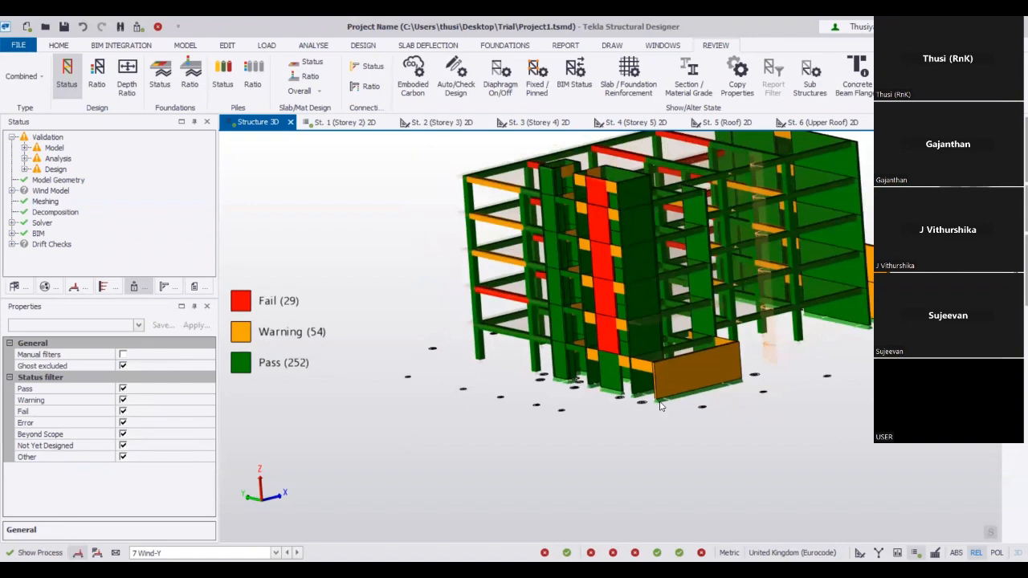
pyautogui.moveTo(660, 406); pyautogui.dragTo(660, 406, button='right')
pyautogui.moveTo(661, 405); pyautogui.dragTo(518, 415, button='middle')
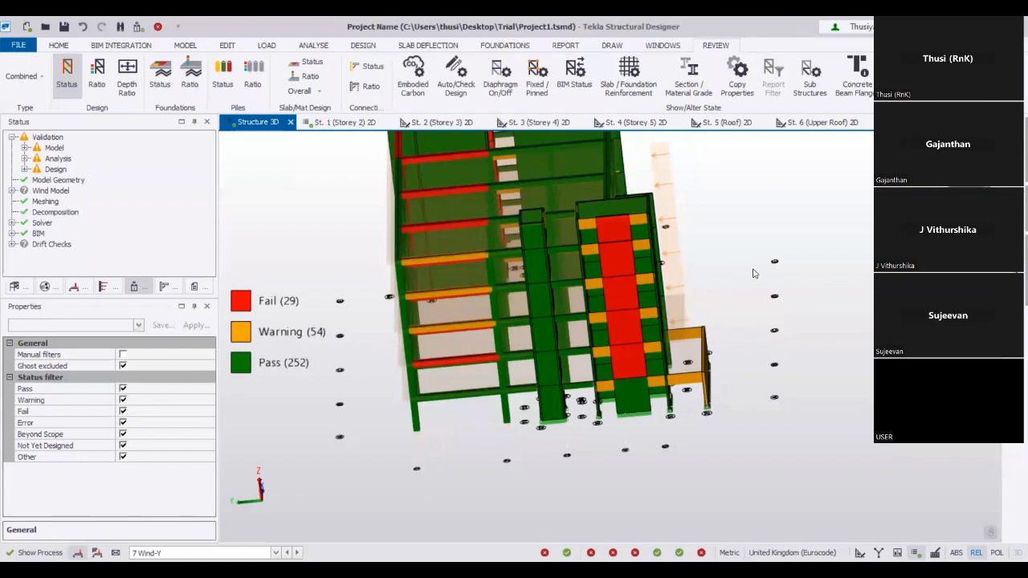
pyautogui.moveTo(753, 273); pyautogui.dragTo(783, 271, button='right')
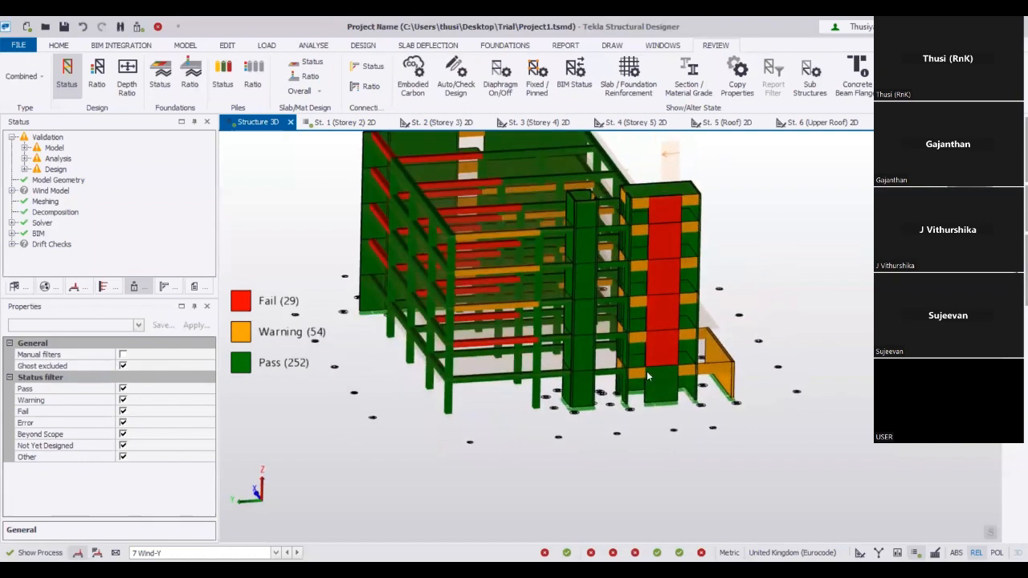
pyautogui.scroll(5, 673, 408)
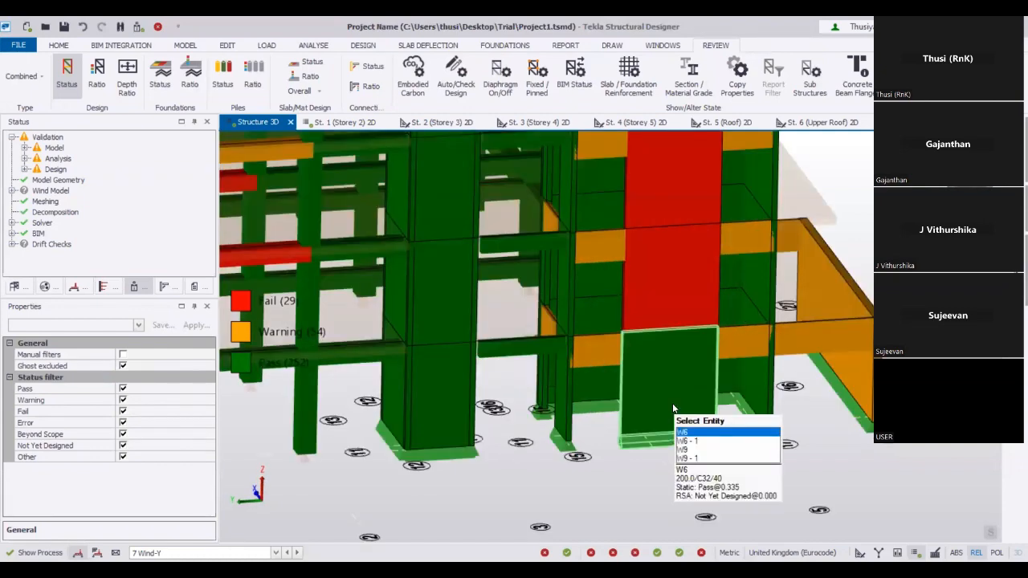
pyautogui.scroll(-3, 624, 327)
pyautogui.moveTo(624, 327); pyautogui.dragTo(508, 360, button='right')
pyautogui.scroll(-3, 686, 372)
pyautogui.scroll(-2, 682, 345)
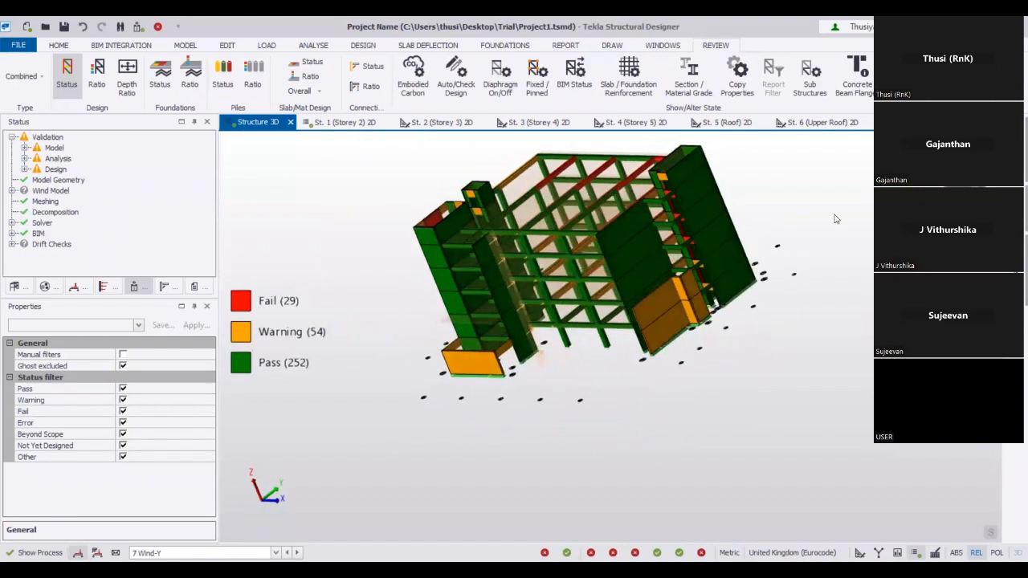
pyautogui.moveTo(584, 326); pyautogui.dragTo(708, 326, button='right')
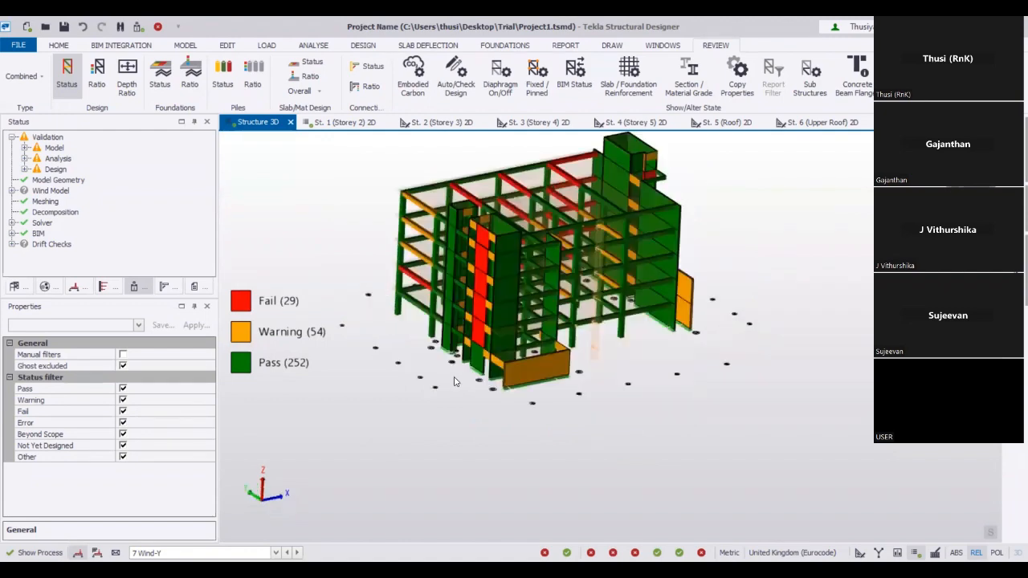
# Compare the wall layout around the core on the St. 1 (Storey 2) and St. 2 (Storey 3) plans
pyautogui.click(341, 122)
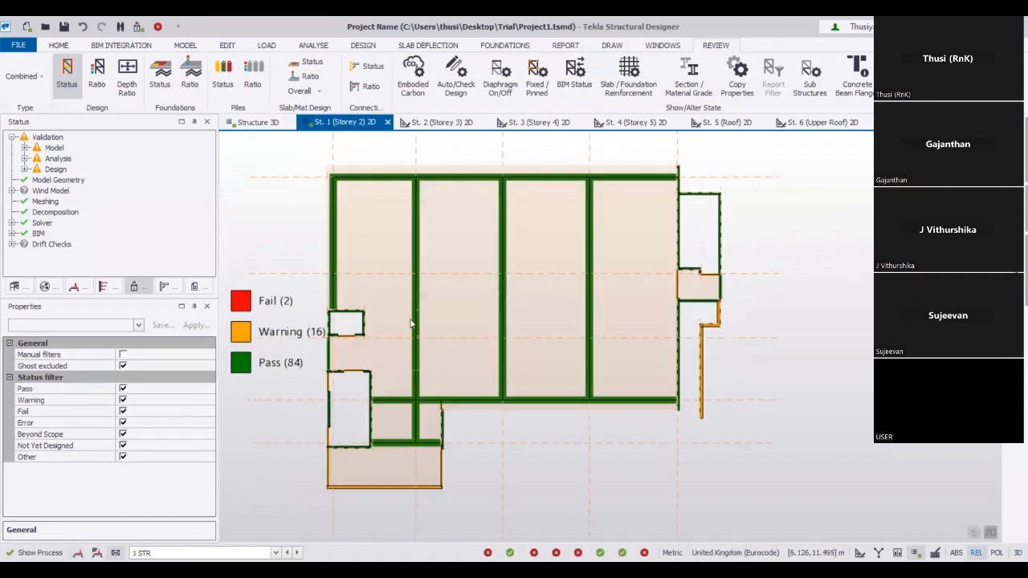
pyautogui.scroll(3, 359, 407)
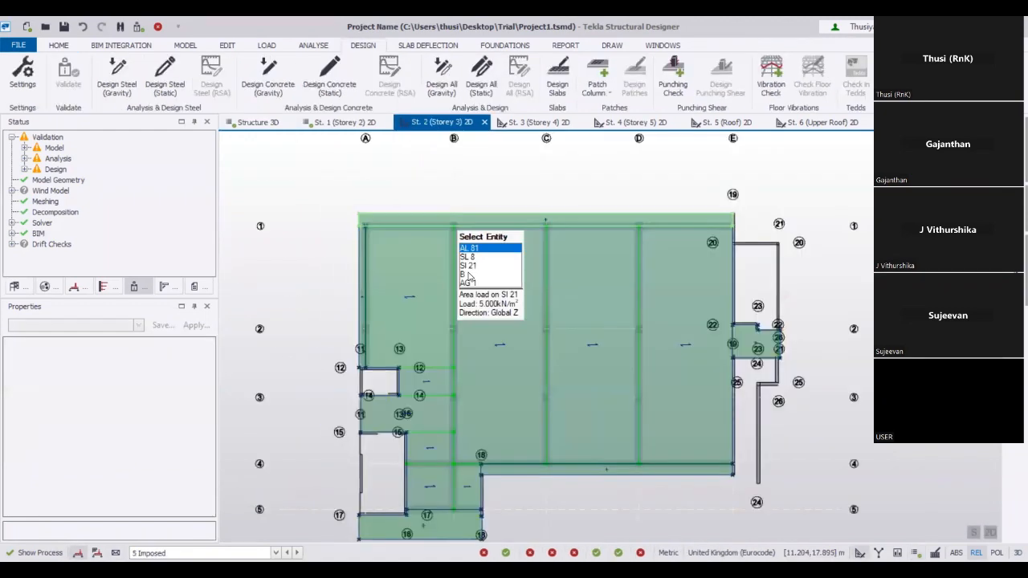
pyautogui.scroll(5, 361, 482)
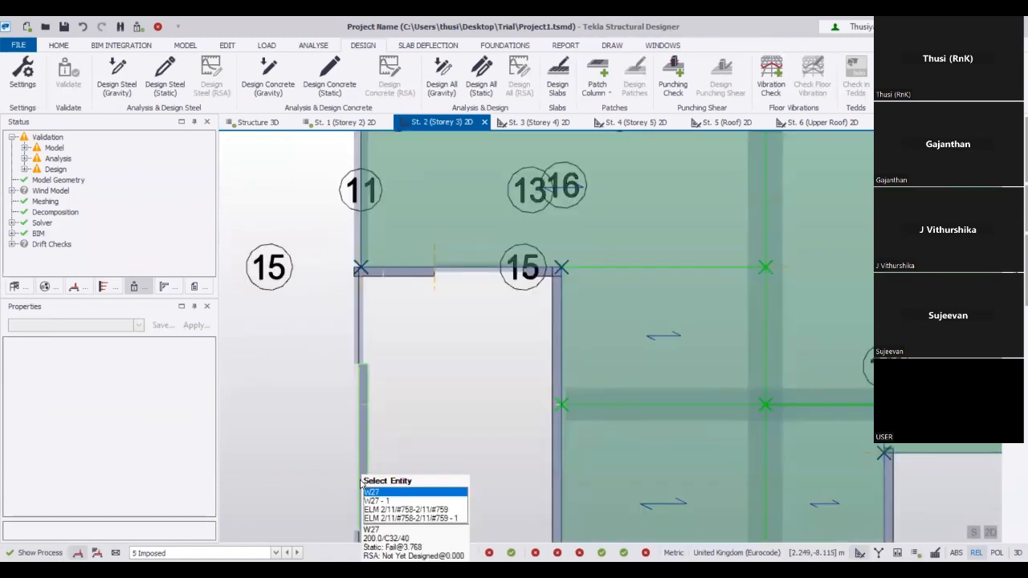
pyautogui.click(365, 124)
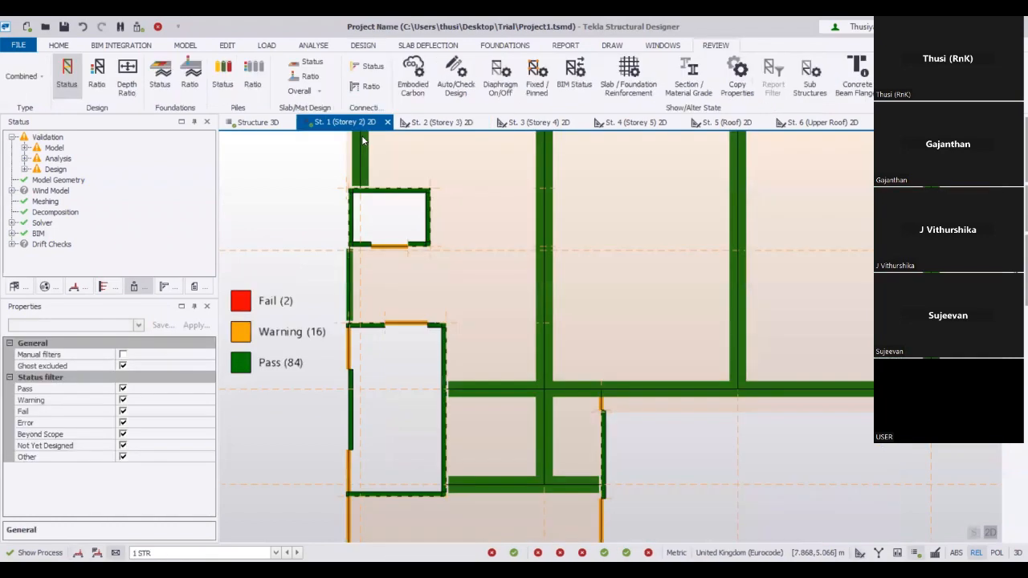
pyautogui.click(350, 418)
# Open the Interactive Design of base wall W6, directly beneath the failing wall, from the 3D structure view
pyautogui.click(253, 122)
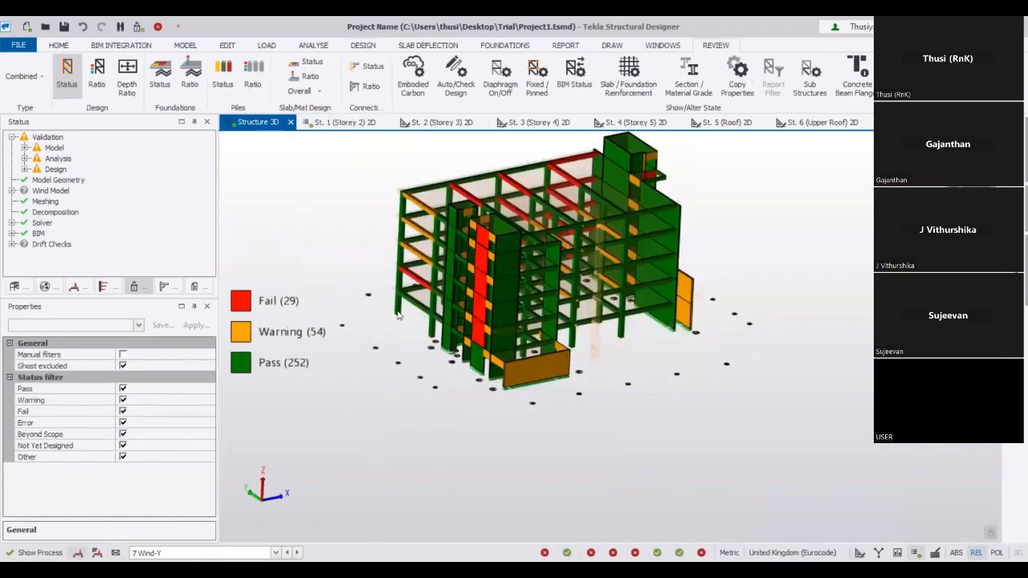
pyautogui.scroll(5, 478, 398)
pyautogui.moveTo(522, 317)
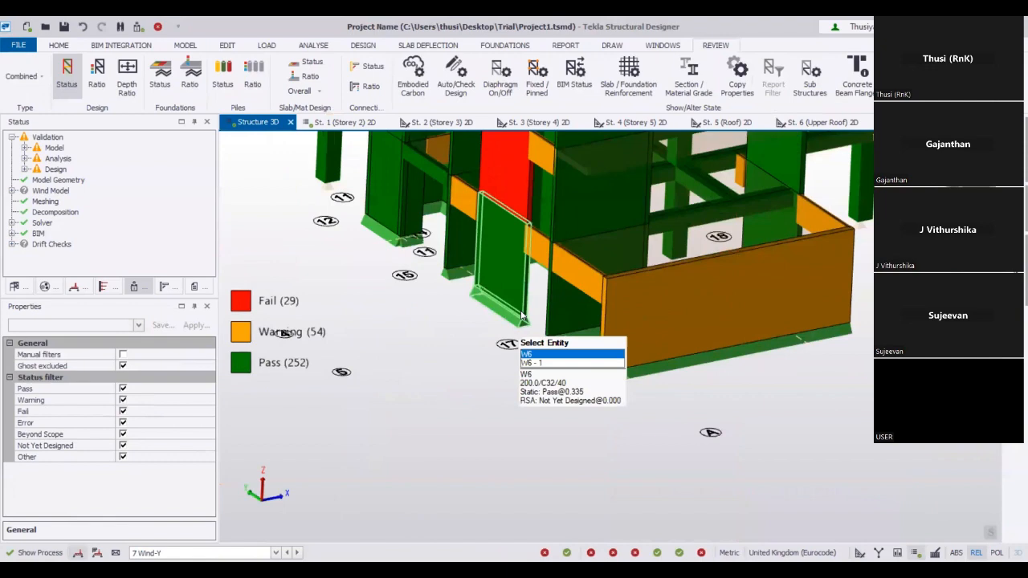
pyautogui.rightClick(527, 265)
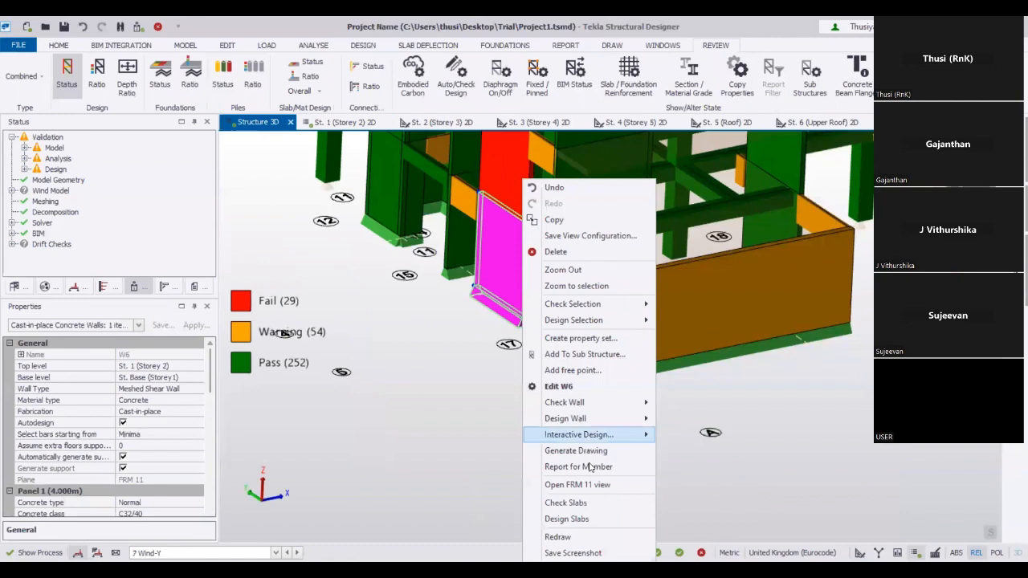
pyautogui.click(579, 434)
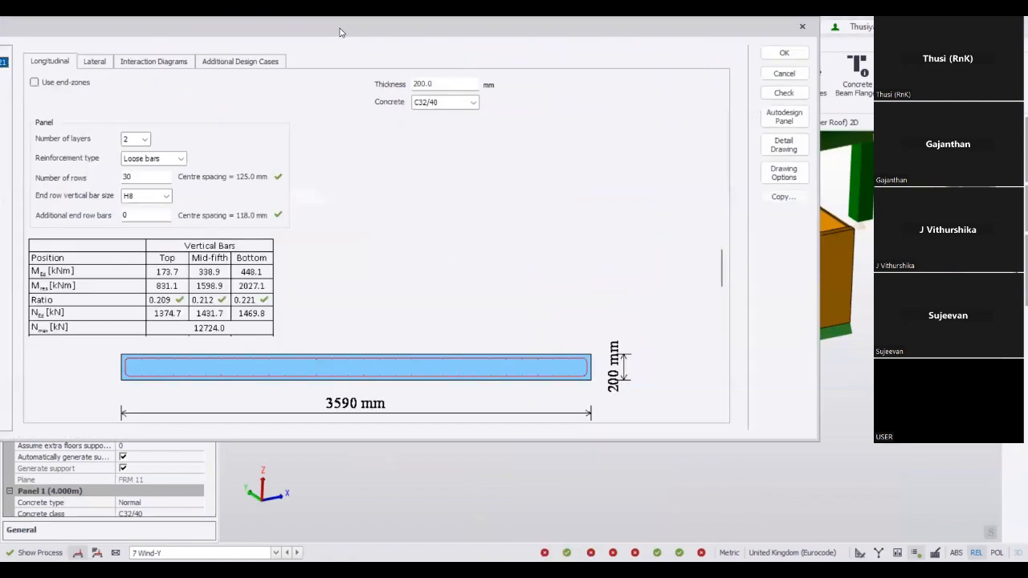
# Check wall W6 and bring up Panel 1's minor design moments for 3D Building Analysis combination 1 under Vertical Bars
pyautogui.moveTo(339, 32); pyautogui.dragTo(512, 44)
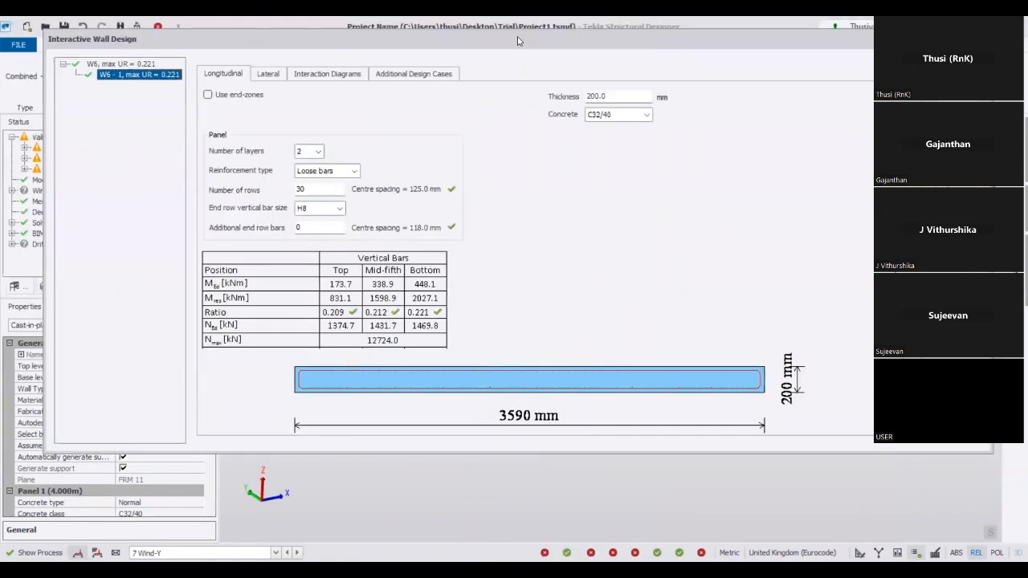
pyautogui.moveTo(723, 38); pyautogui.dragTo(548, 56)
pyautogui.click(783, 122)
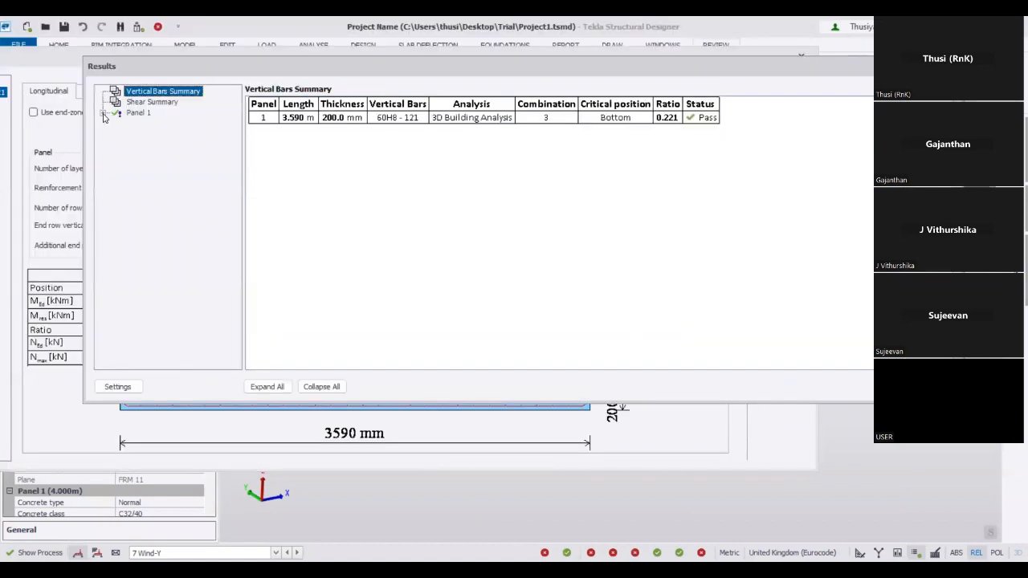
pyautogui.click(103, 113)
pyautogui.click(115, 135)
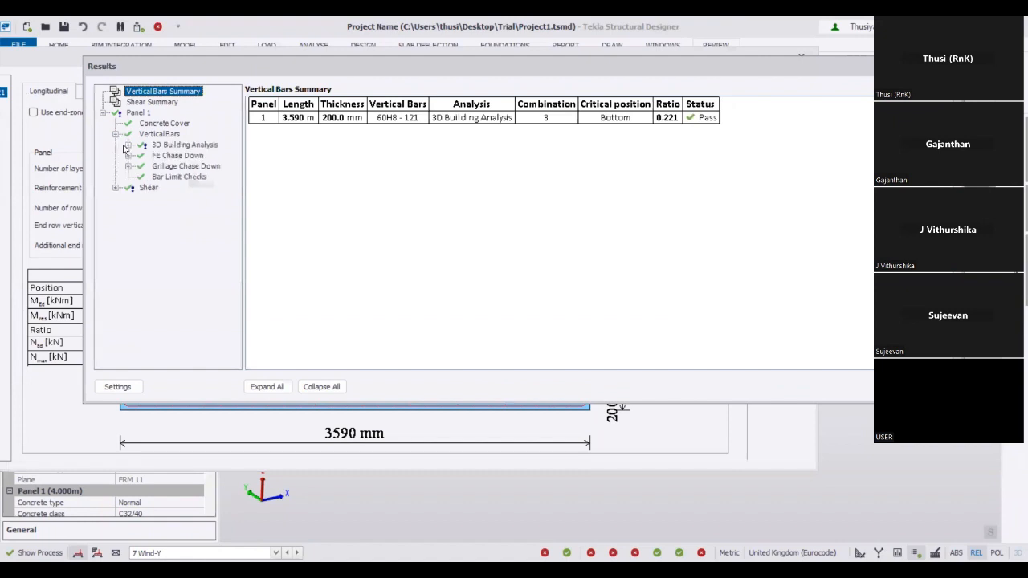
pyautogui.click(128, 144)
pyautogui.click(141, 134)
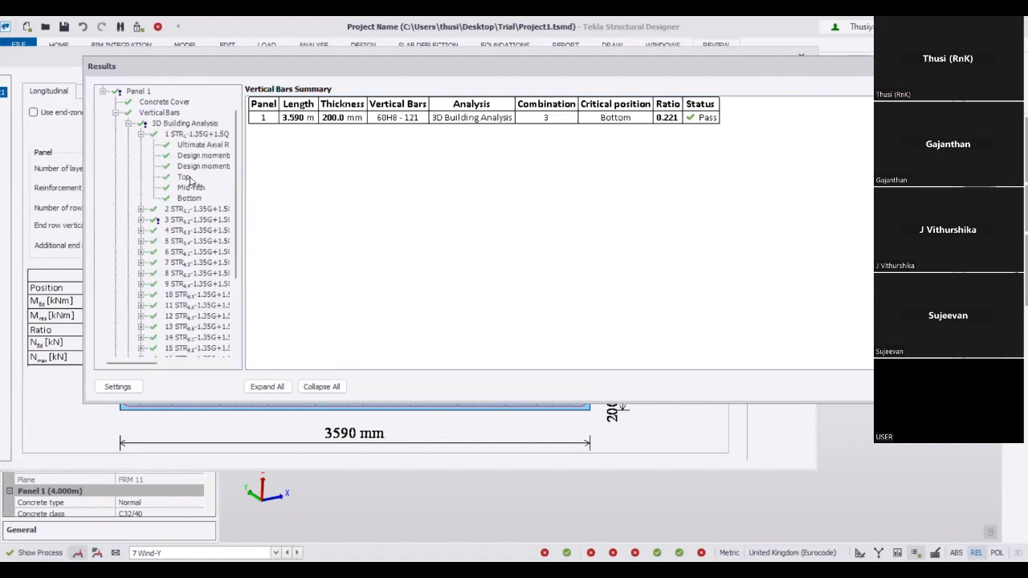
pyautogui.click(200, 167)
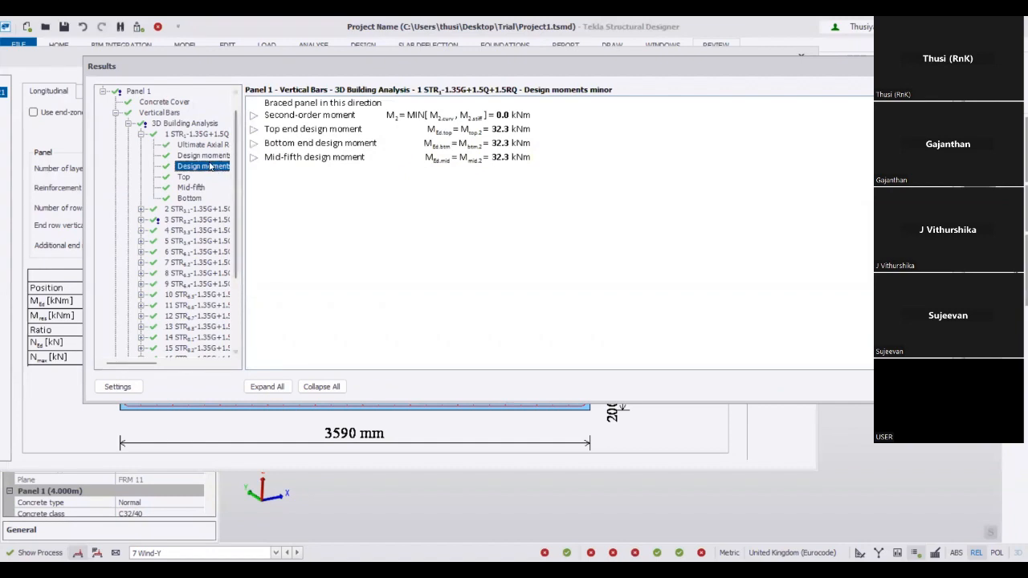
# Examine the Ultimate Axial Resistance of combination 1, including the breakdown of the compressive resistance and its reinforcement contribution
pyautogui.click(209, 146)
pyautogui.click(254, 107)
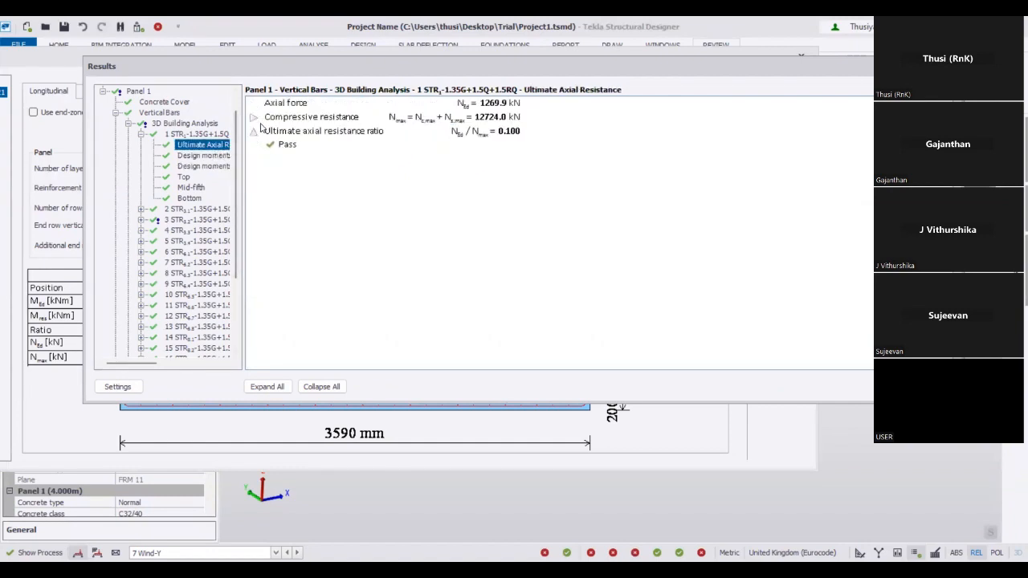
pyautogui.click(254, 130)
pyautogui.click(254, 107)
pyautogui.click(253, 117)
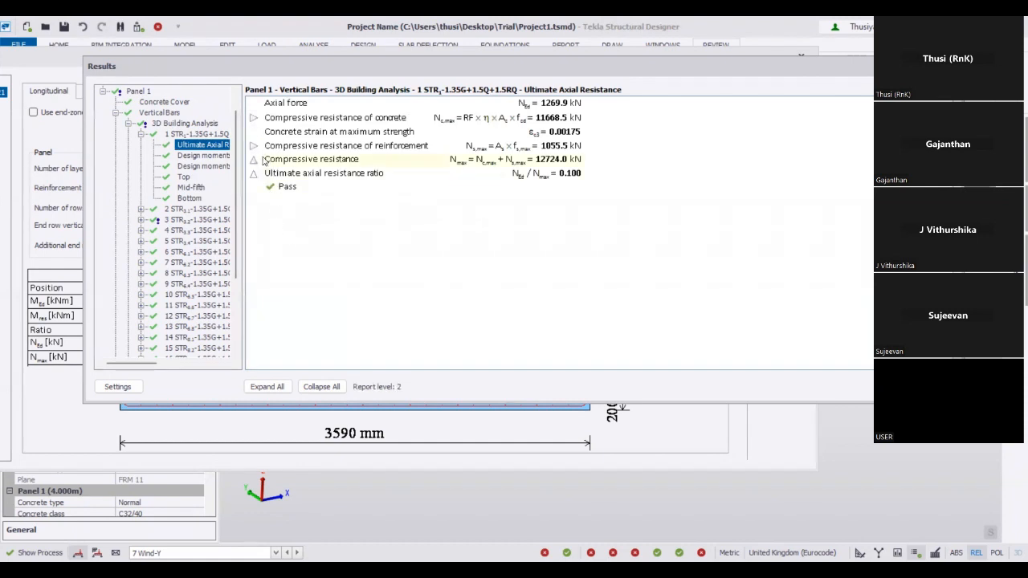
pyautogui.click(253, 147)
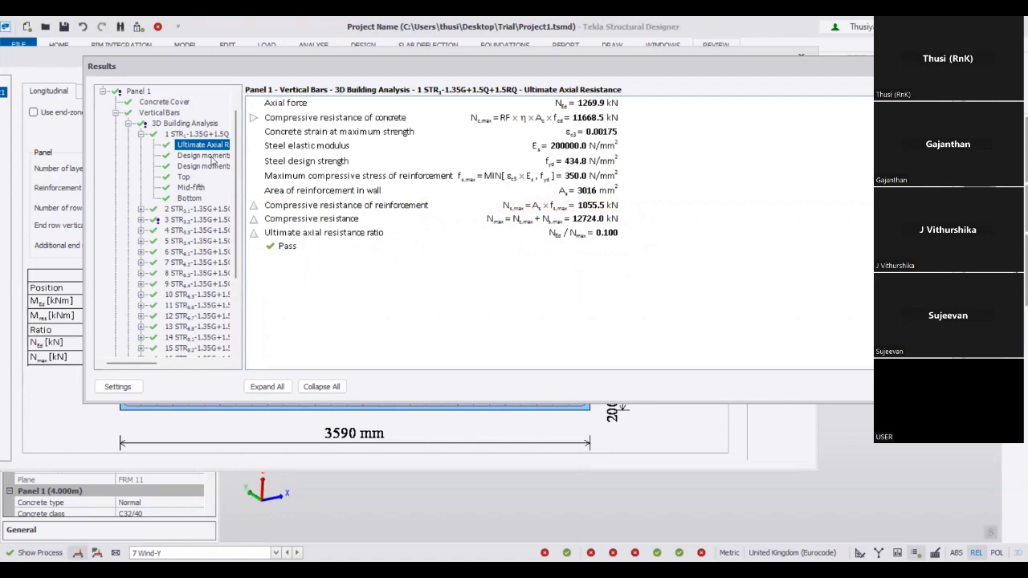
# Examine the major design moments of combination 1 for W6 in an enlarged Results window, including the second-order moment breakdown, and close the results
pyautogui.click(213, 158)
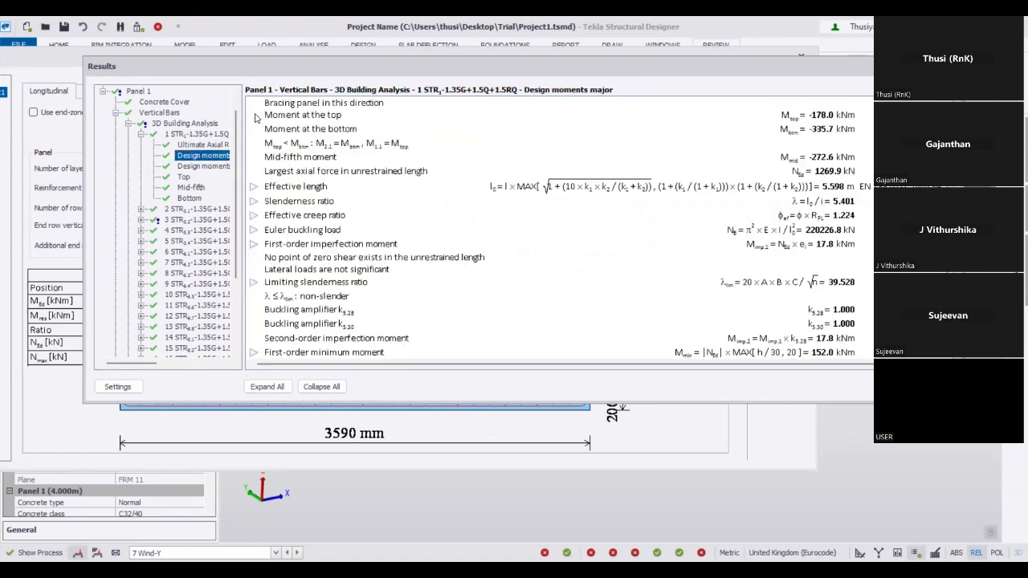
pyautogui.click(254, 115)
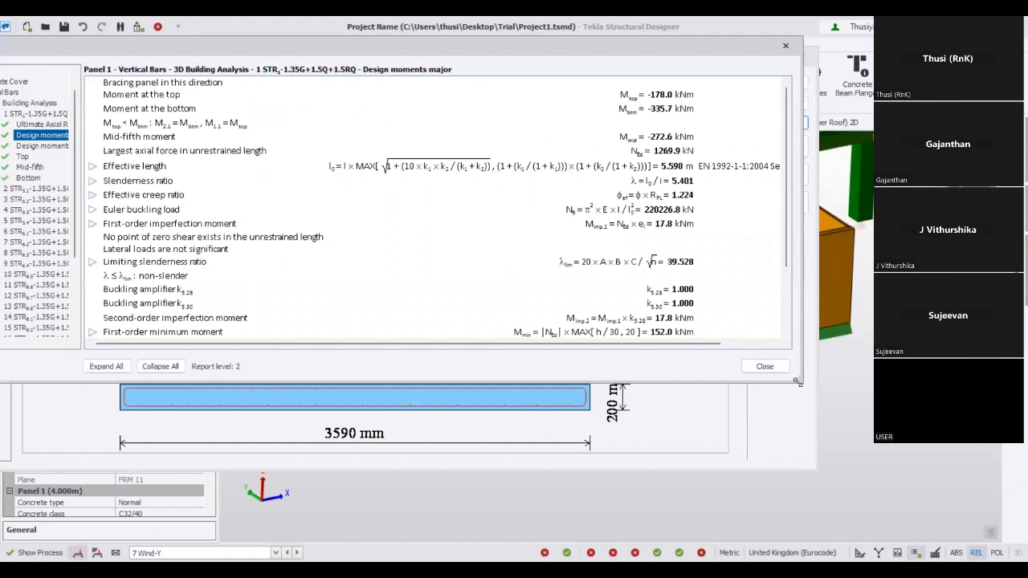
pyautogui.moveTo(799, 383); pyautogui.dragTo(884, 522)
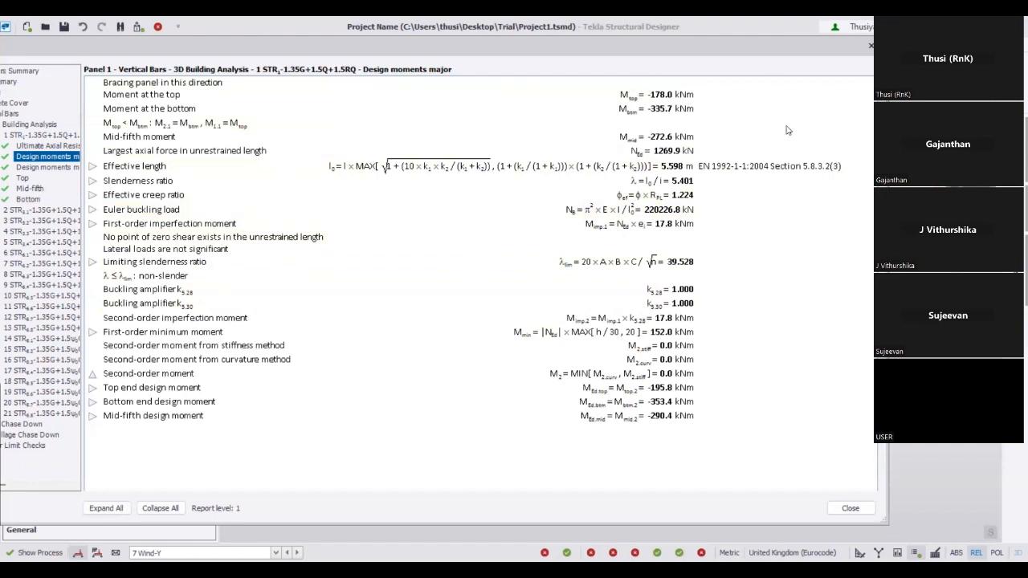
pyautogui.press('Escape')
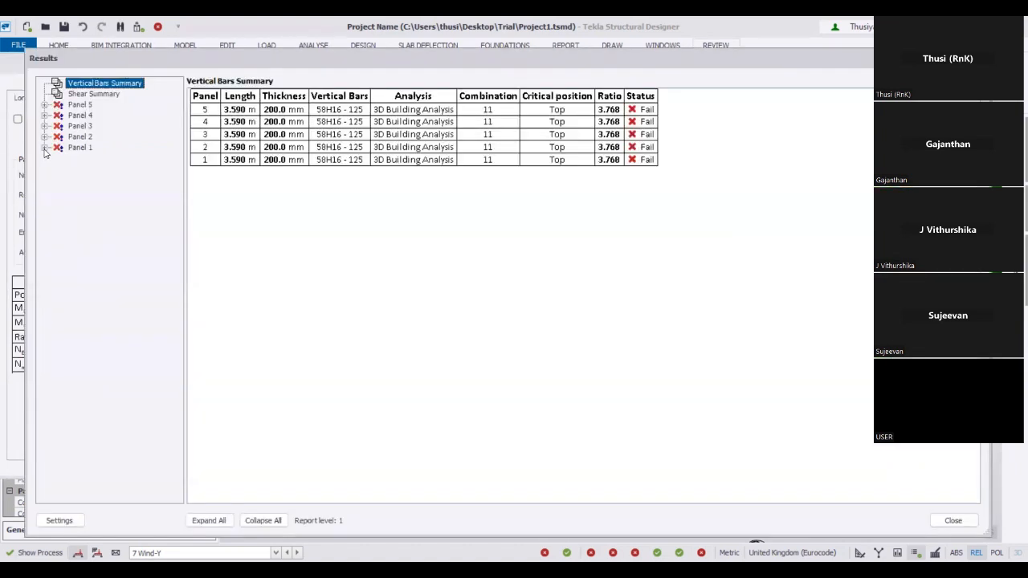
# Examine the effective length breakdown in Panel 1's minor design moments for W27's 3D Building Analysis combination 1, and close the wall's design without changes
pyautogui.click(45, 148)
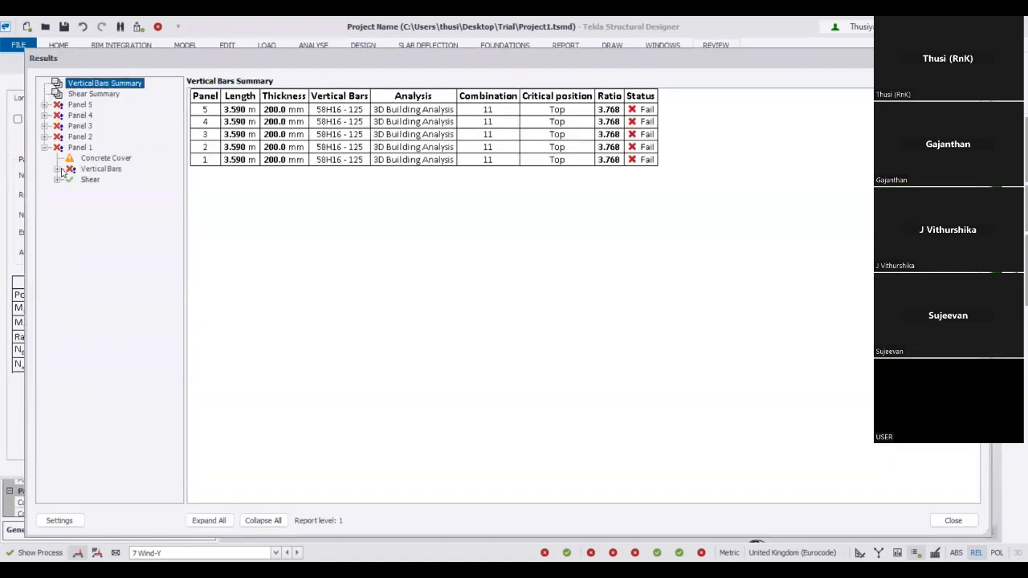
pyautogui.click(58, 168)
pyautogui.click(71, 180)
pyautogui.click(82, 190)
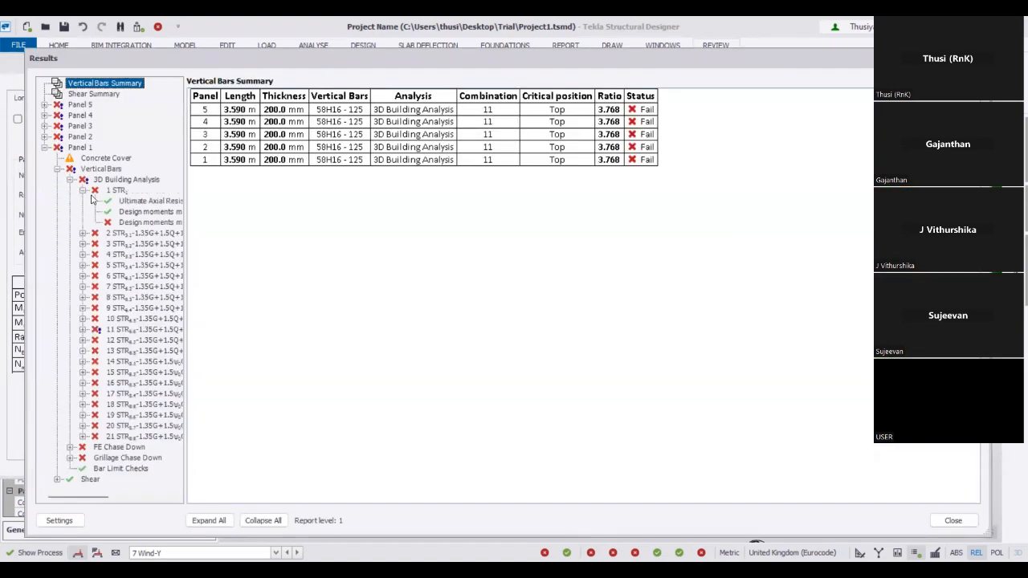
pyautogui.click(130, 223)
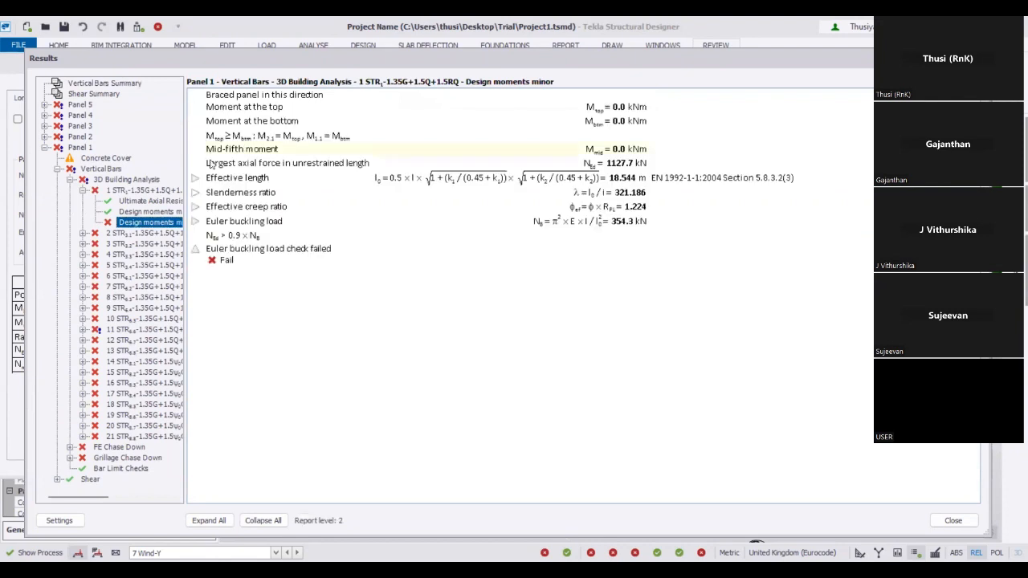
pyautogui.click(197, 178)
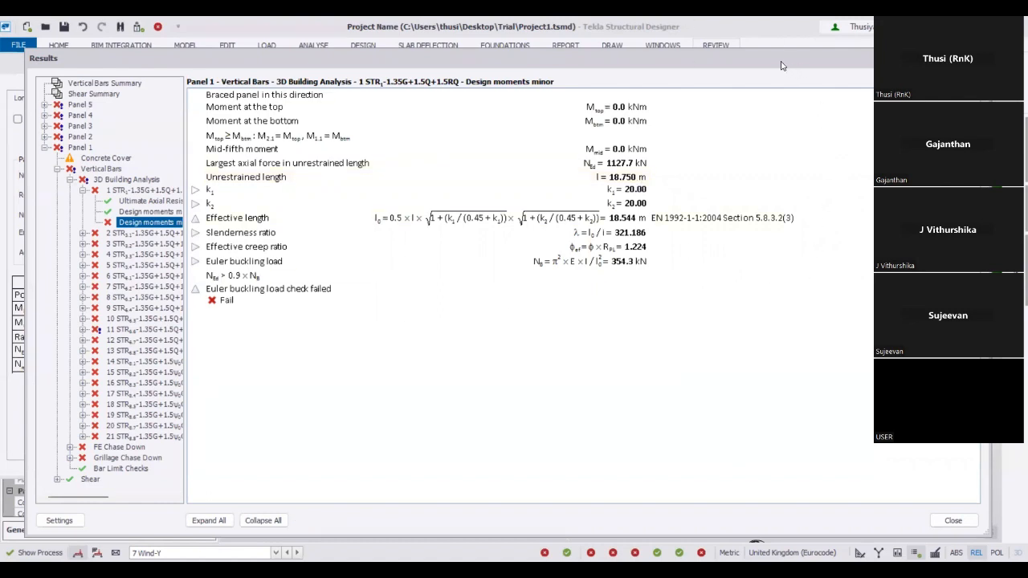
pyautogui.moveTo(783, 65); pyautogui.dragTo(502, 62)
pyautogui.click(695, 55)
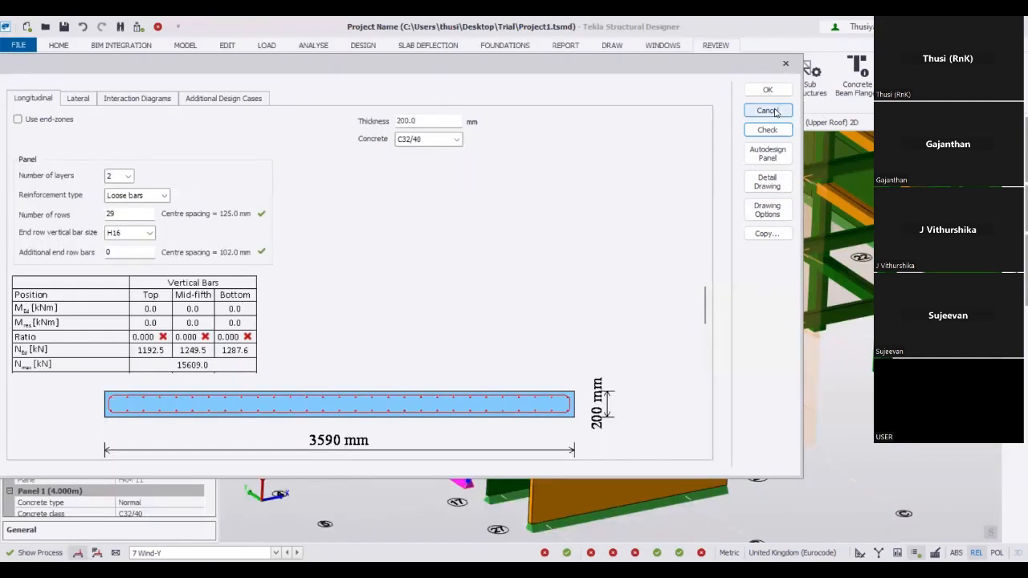
pyautogui.click(776, 113)
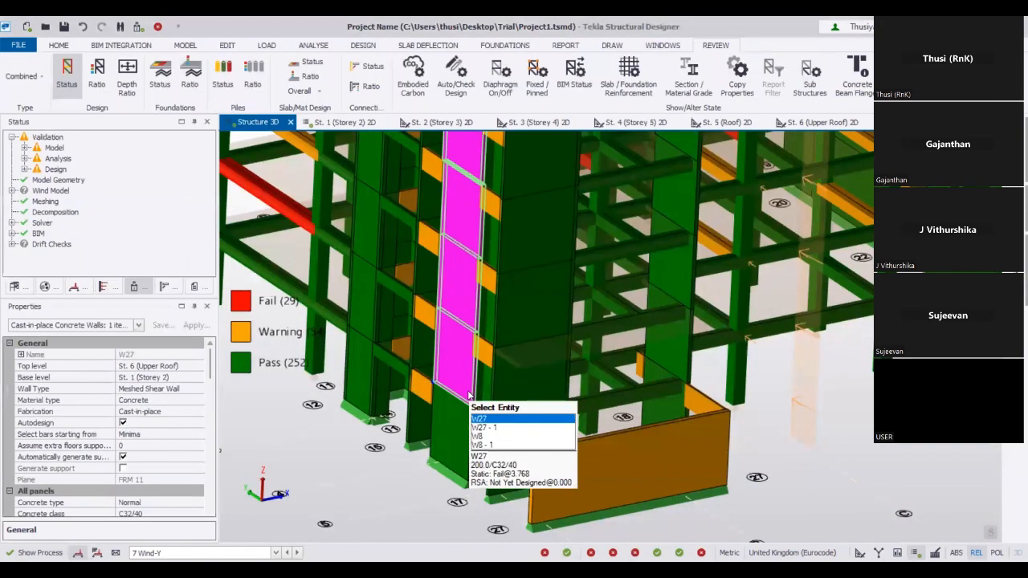
# Open the properties of wall W27 and review its slenderness criteria and restrained levels
pyautogui.rightClick(470, 395)
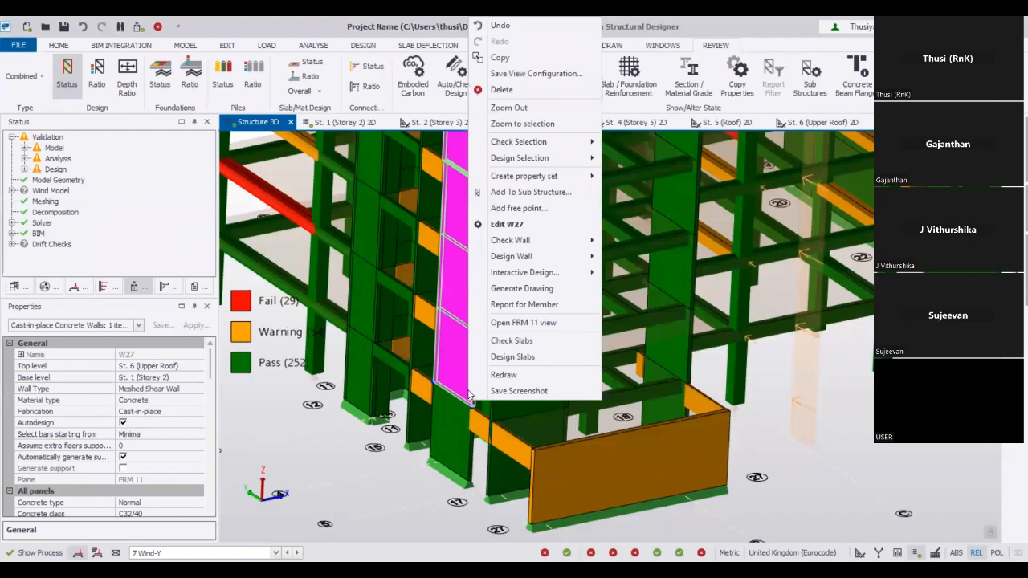
pyautogui.click(508, 224)
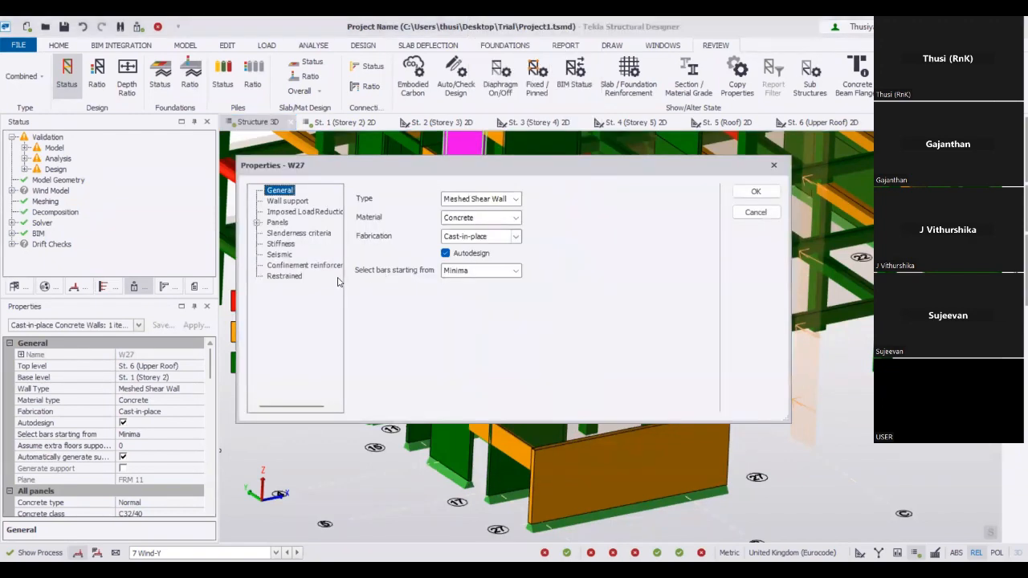
pyautogui.click(285, 233)
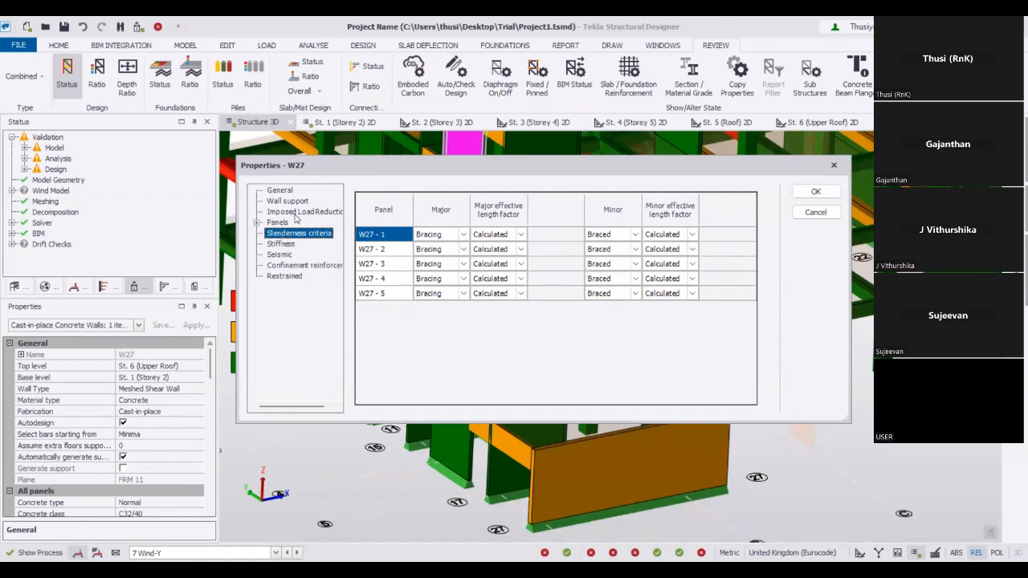
pyautogui.click(285, 277)
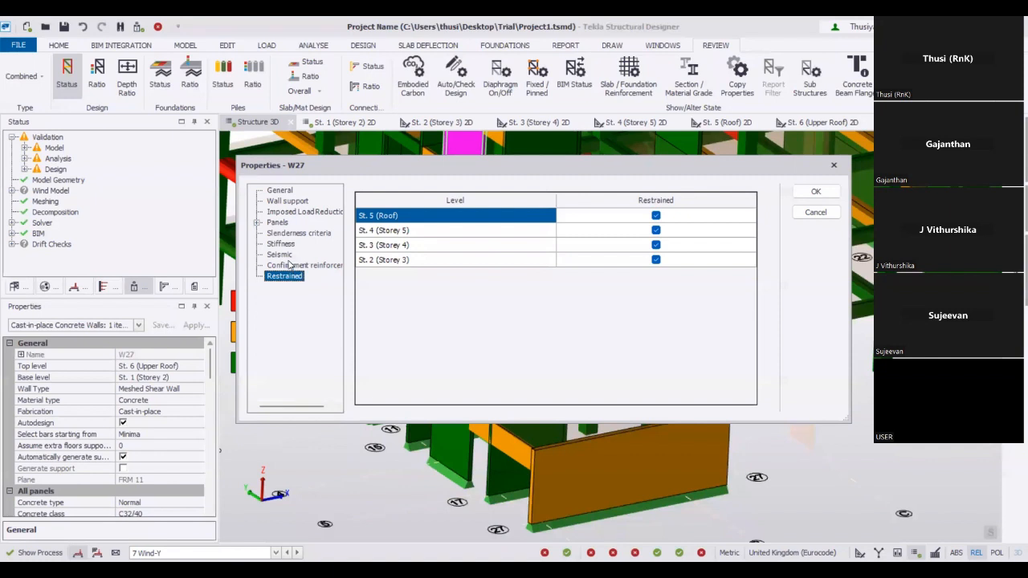
# Review W27's confinement reinforcement, seismic, stiffness, imposed load reduction and wall support settings, and close the properties without changes
pyautogui.click(290, 265)
pyautogui.click(271, 254)
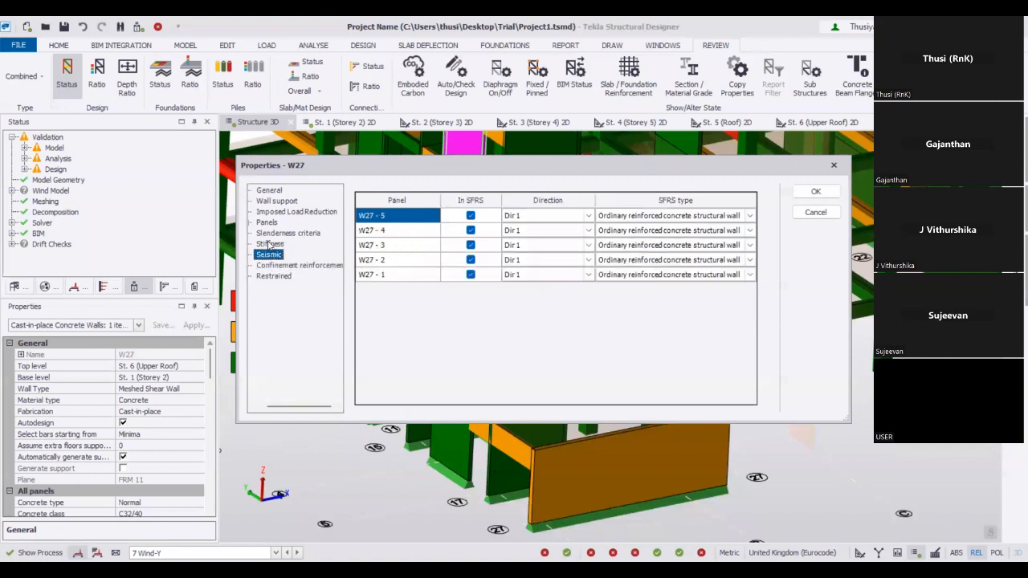
pyautogui.click(269, 244)
pyautogui.click(272, 233)
pyautogui.click(269, 222)
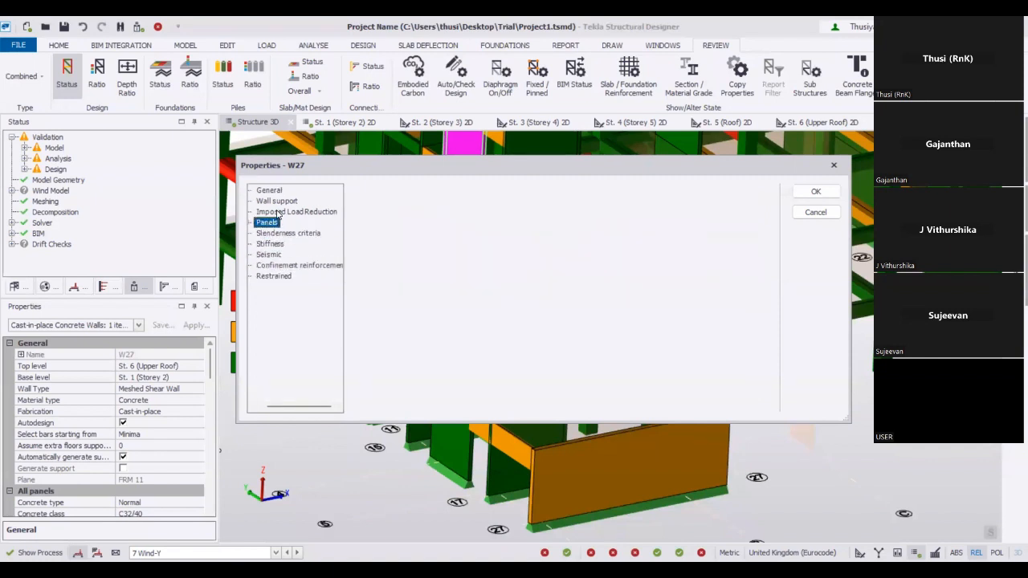
pyautogui.click(278, 212)
pyautogui.click(277, 201)
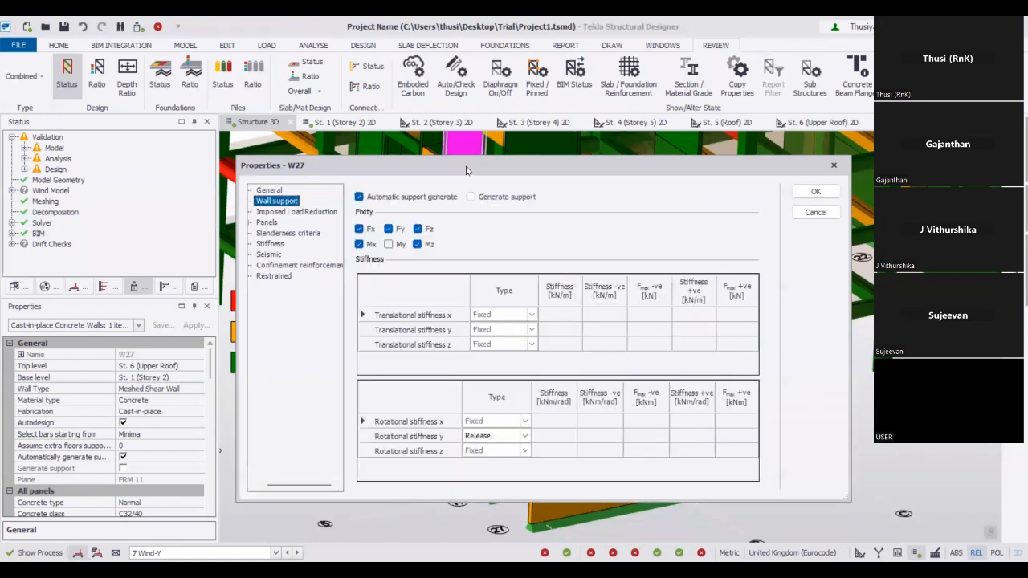
pyautogui.moveTo(470, 167); pyautogui.dragTo(516, 115)
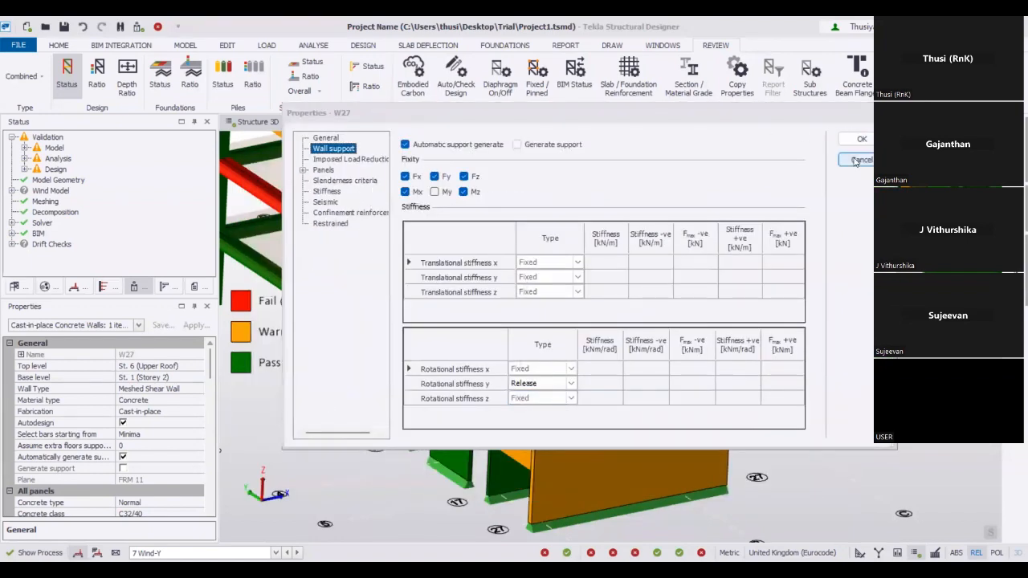
# Reopen the properties of wall W27 and view its imposed load reduction settings
pyautogui.rightClick(462, 357)
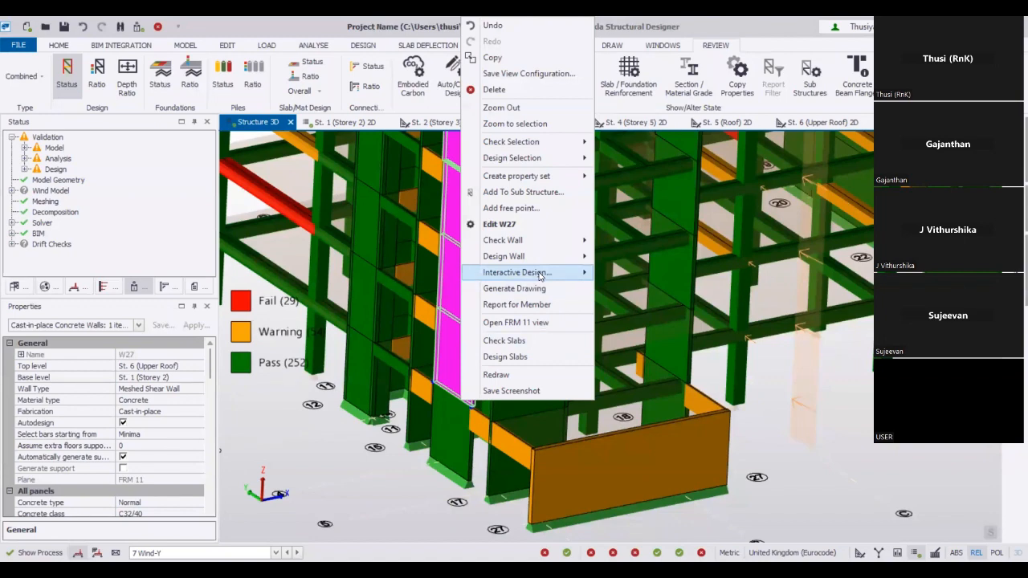
pyautogui.moveTo(540, 277)
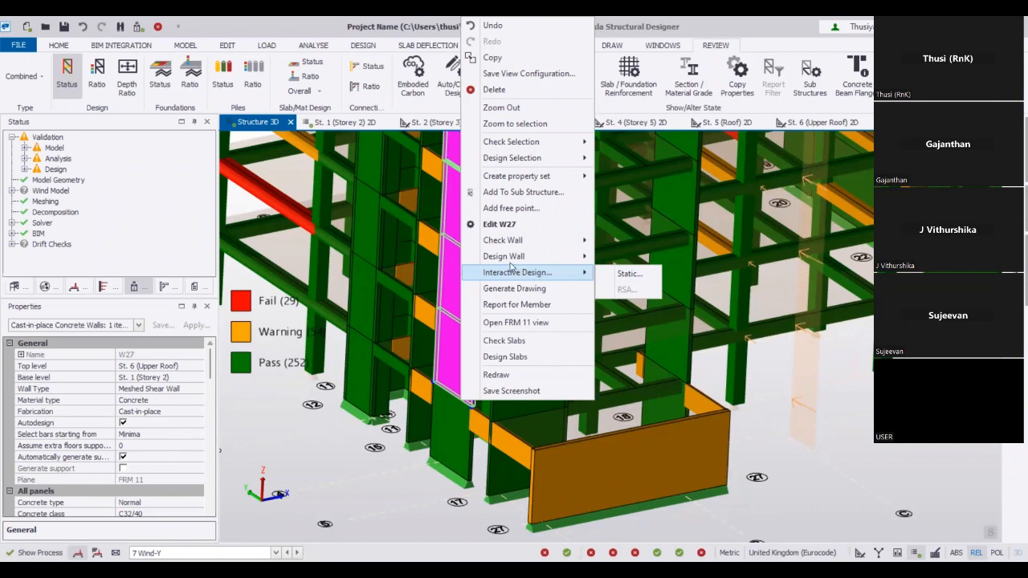
pyautogui.click(504, 231)
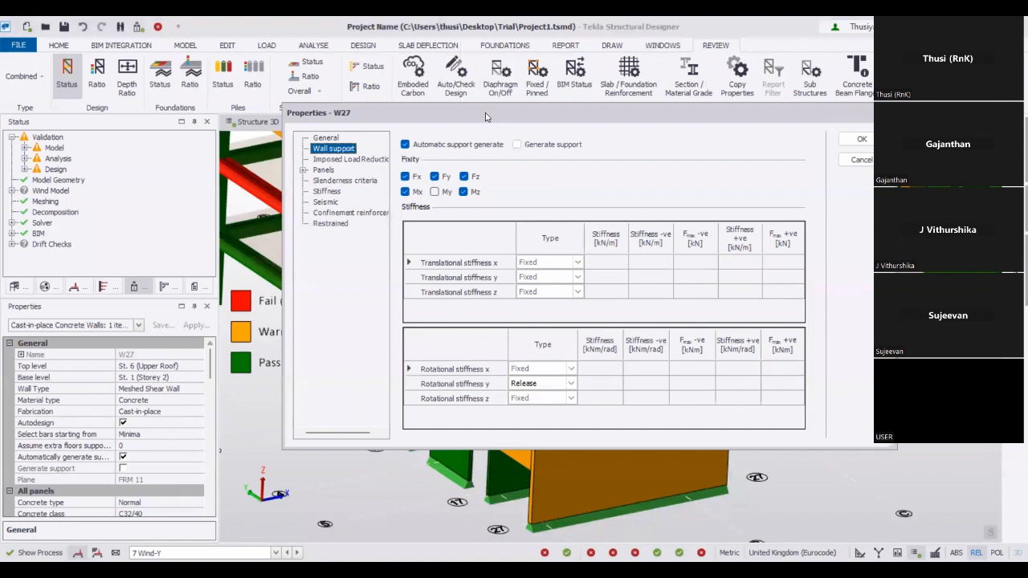
pyautogui.moveTo(494, 120); pyautogui.dragTo(428, 105)
pyautogui.click(293, 148)
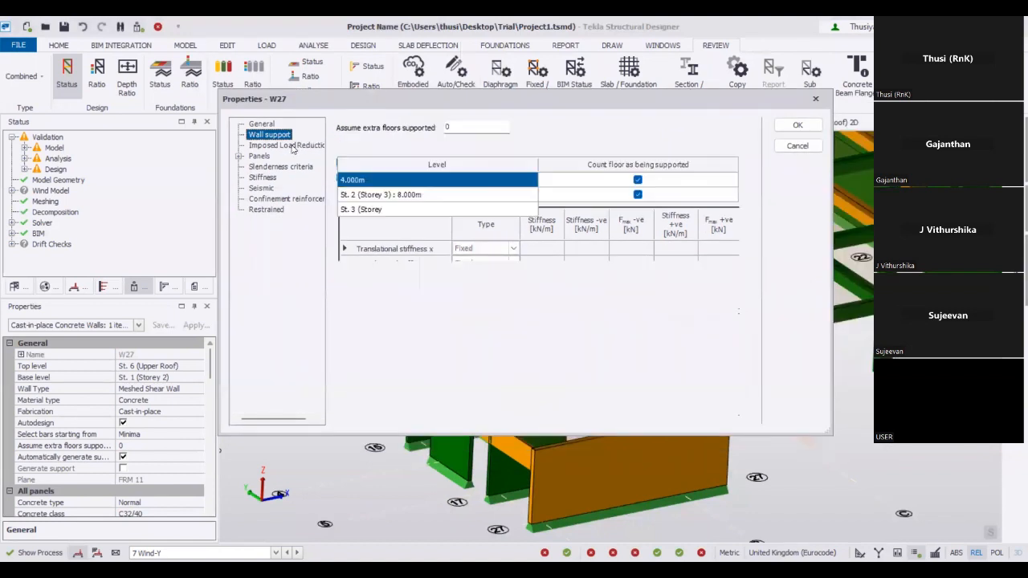
# Compare the settings of panels W27 - 1 to W27 - 5 and recheck the wall's slenderness criteria
pyautogui.click(237, 157)
pyautogui.click(271, 210)
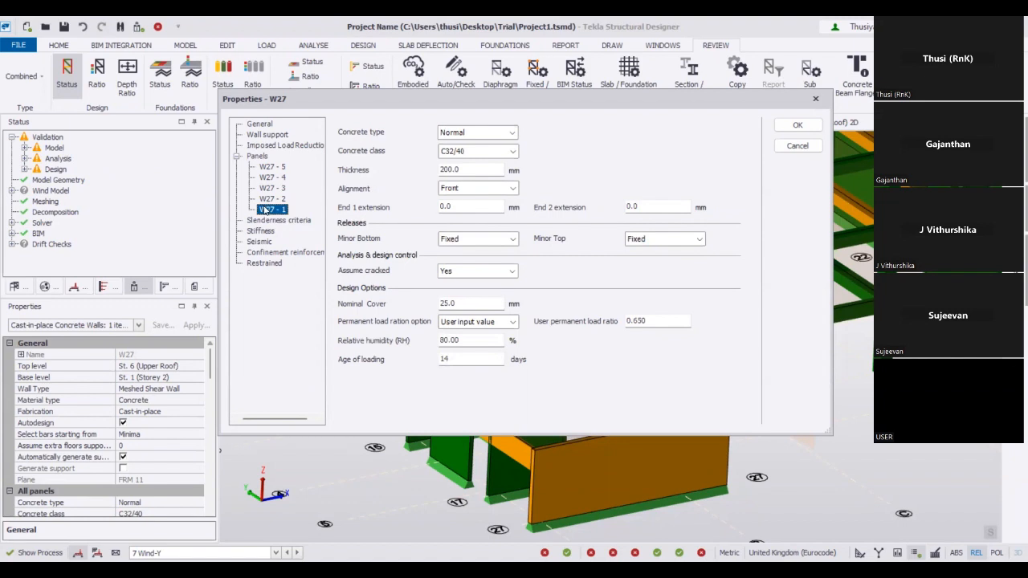
pyautogui.click(270, 198)
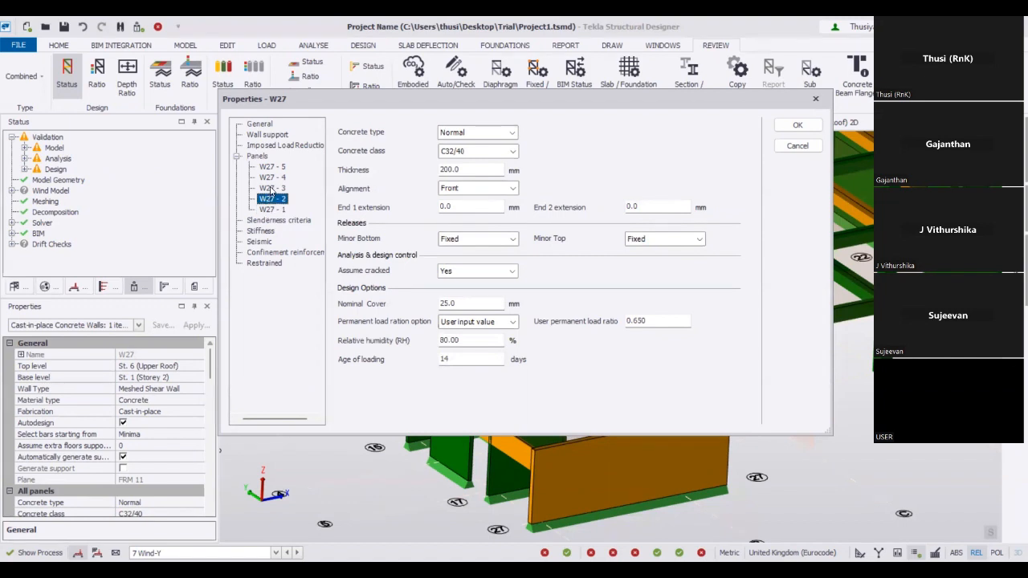
pyautogui.click(272, 188)
pyautogui.click(268, 178)
pyautogui.click(265, 167)
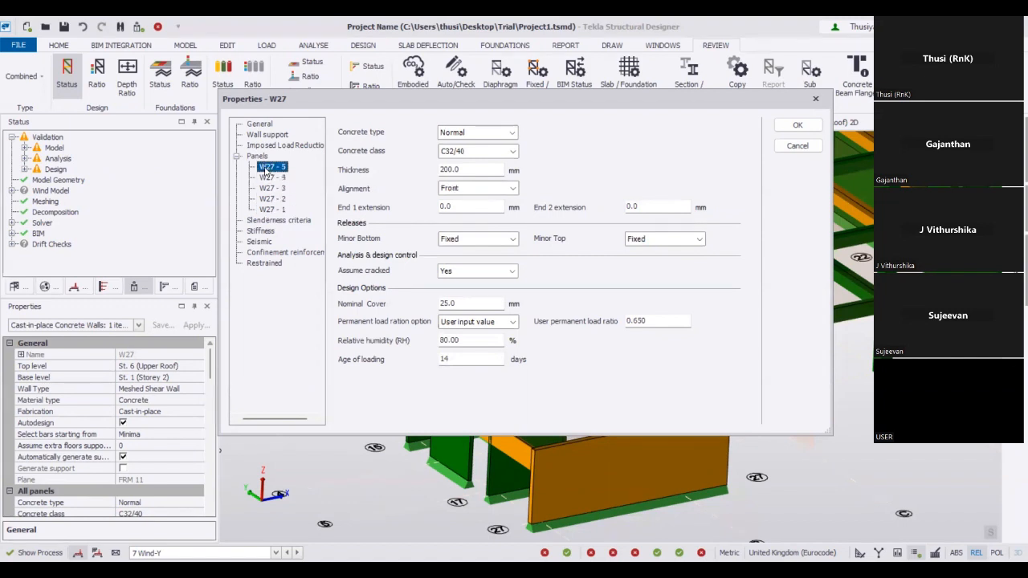
pyautogui.click(237, 155)
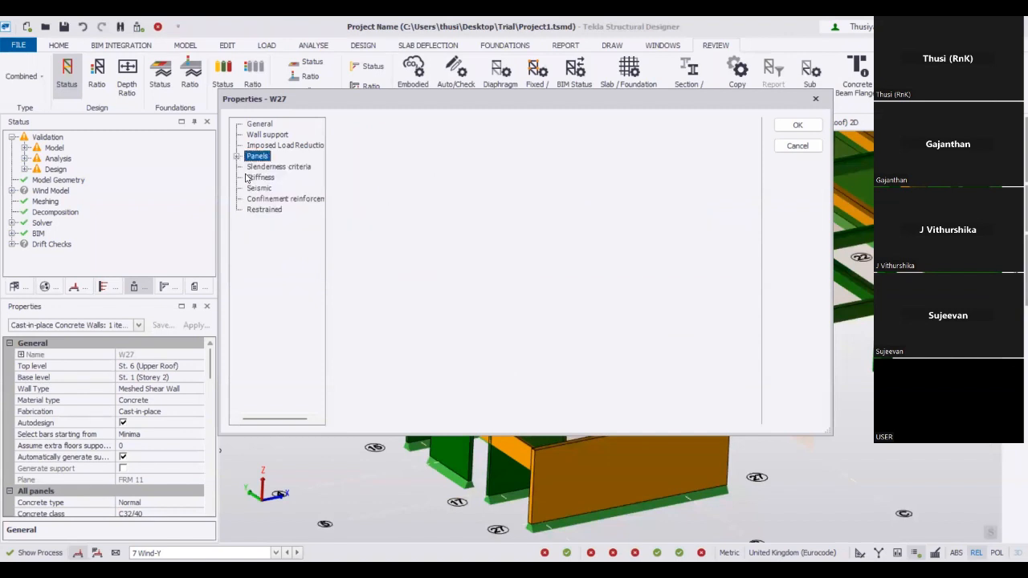
pyautogui.click(262, 167)
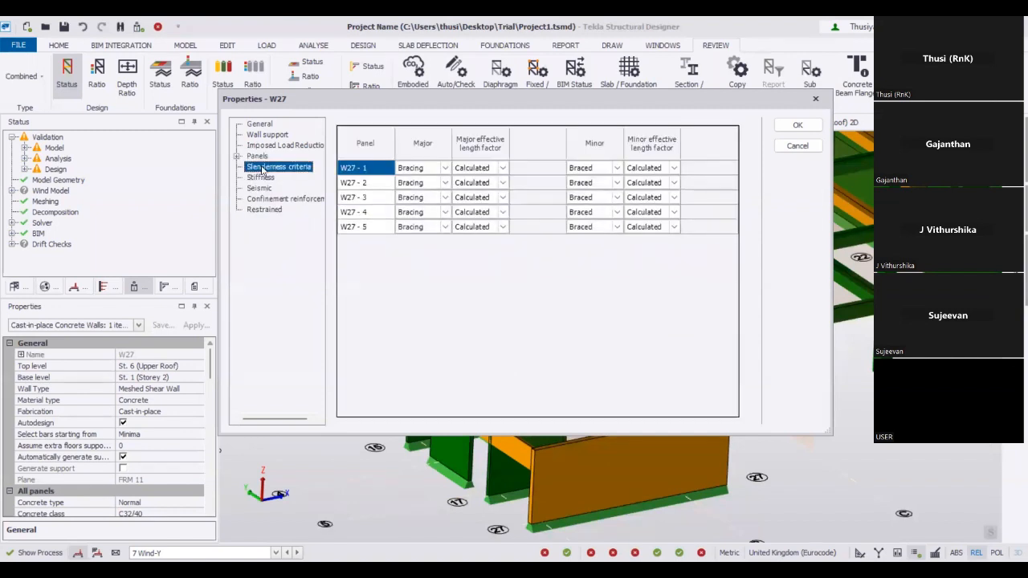
# Review W27's stiffness, seismic and confinement reinforcement settings in the wall properties
pyautogui.click(261, 178)
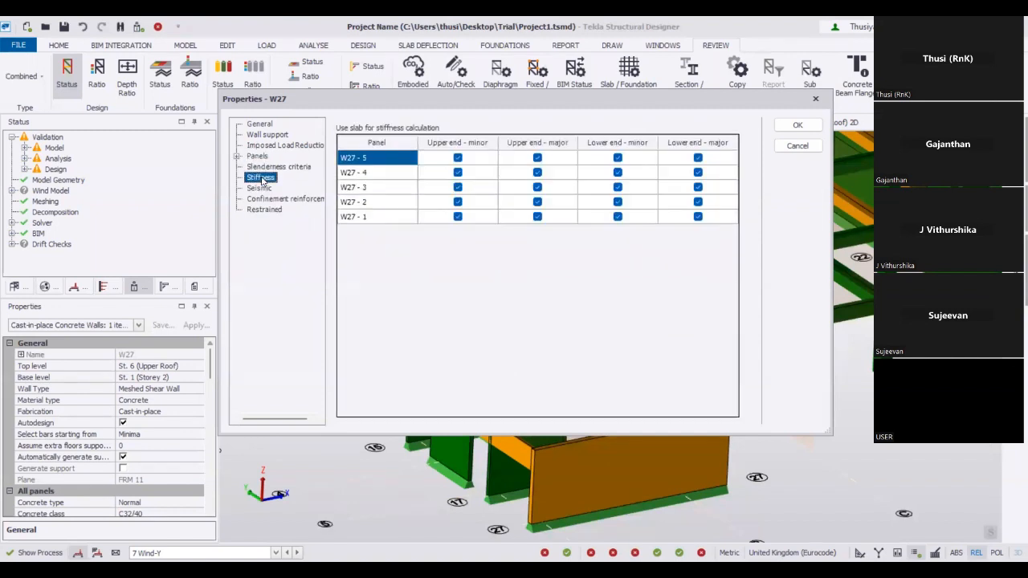
pyautogui.click(260, 188)
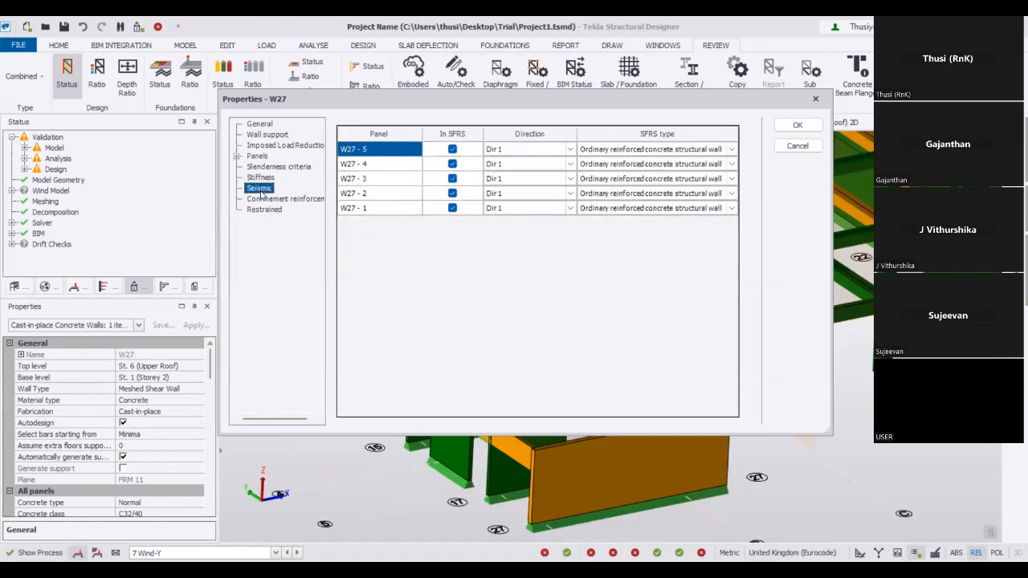
pyautogui.click(263, 199)
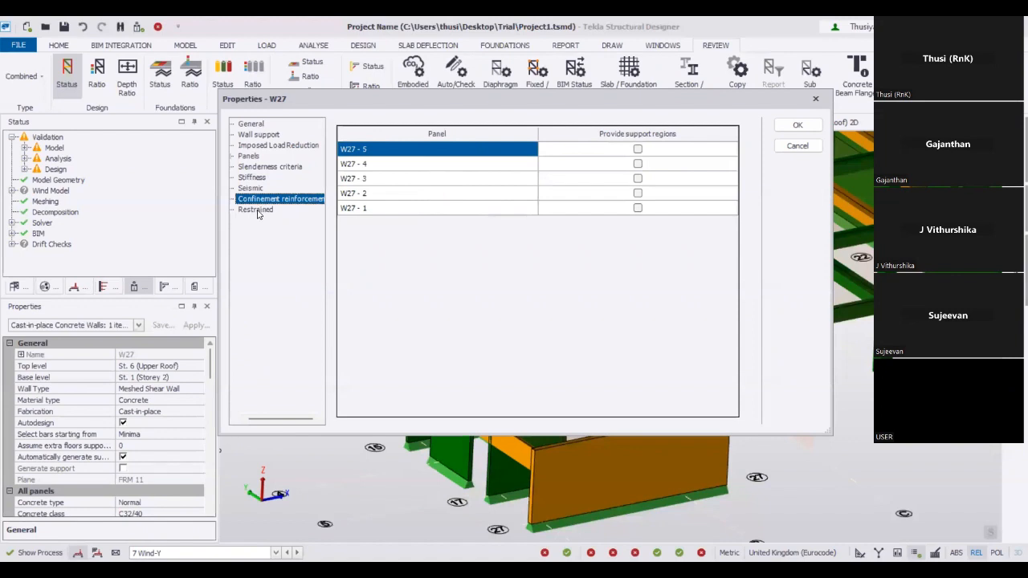
pyautogui.click(255, 180)
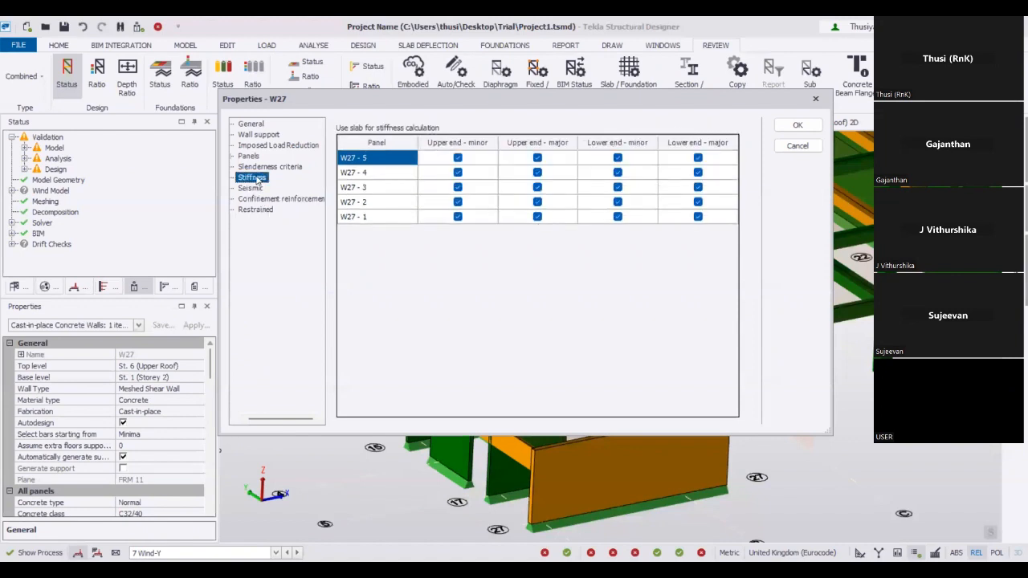
# Set the major slenderness criterion of panels W27 - 1 to W27 - 5 to Braced and confirm the wall properties
pyautogui.click(258, 167)
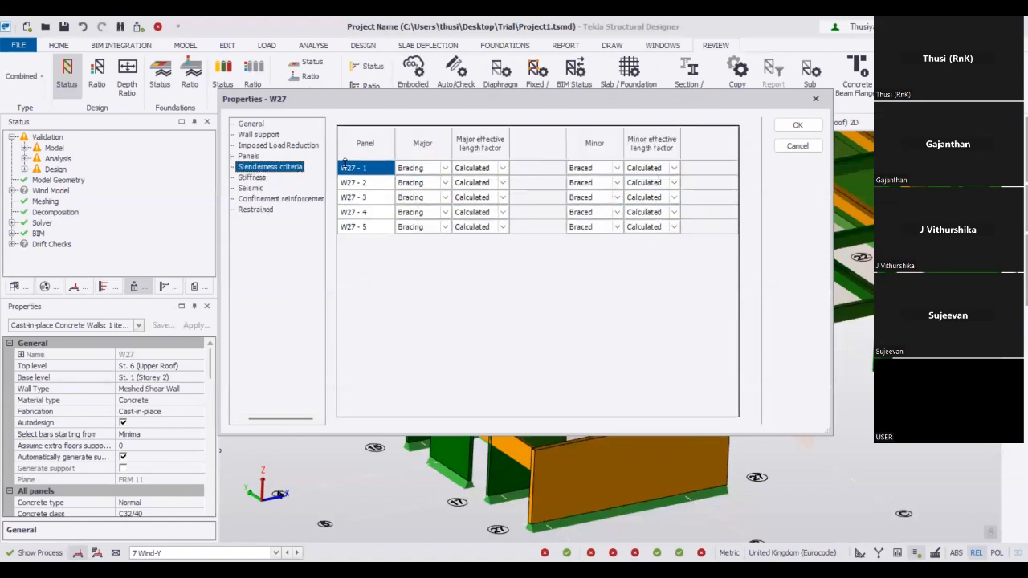
pyautogui.click(447, 168)
pyautogui.click(447, 168)
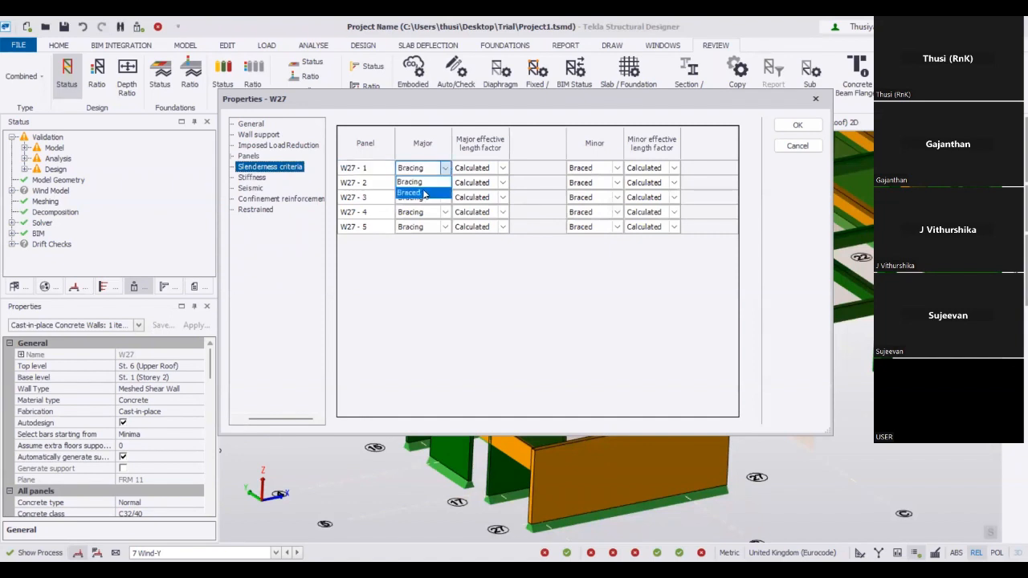
pyautogui.click(410, 193)
pyautogui.click(445, 182)
pyautogui.click(445, 182)
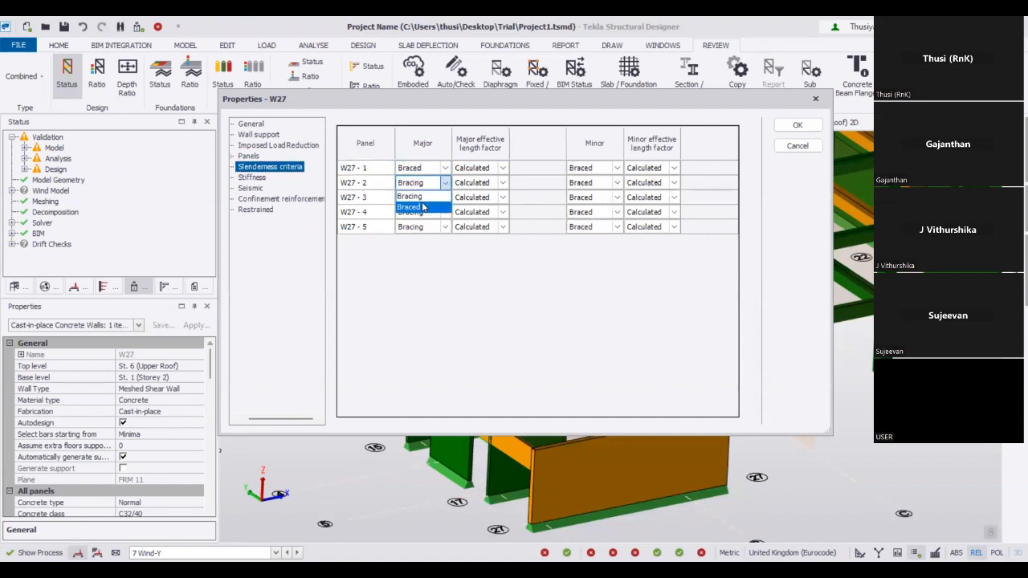
pyautogui.click(424, 207)
pyautogui.click(444, 197)
pyautogui.click(445, 197)
pyautogui.click(424, 223)
pyautogui.click(424, 212)
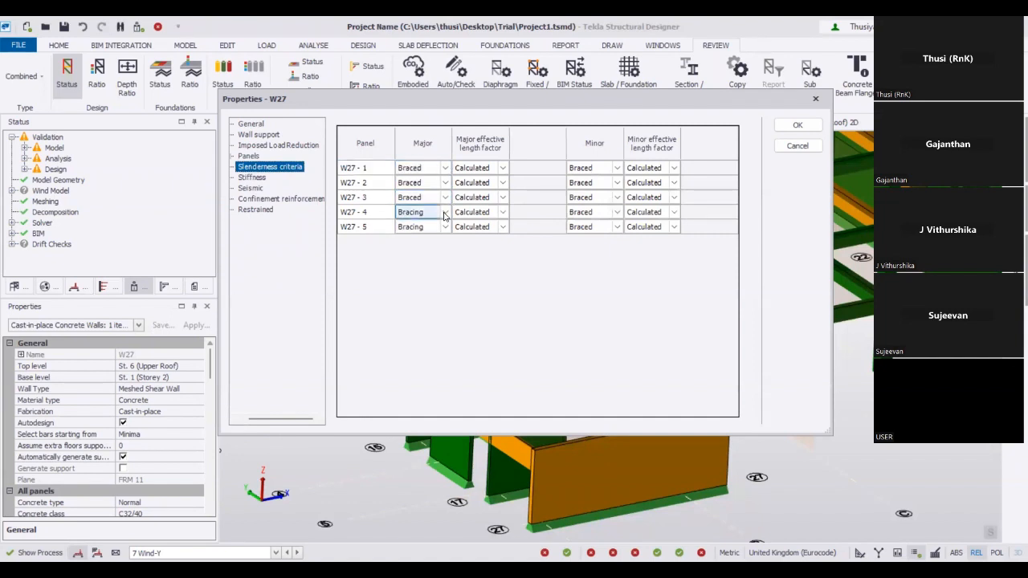
pyautogui.click(424, 212)
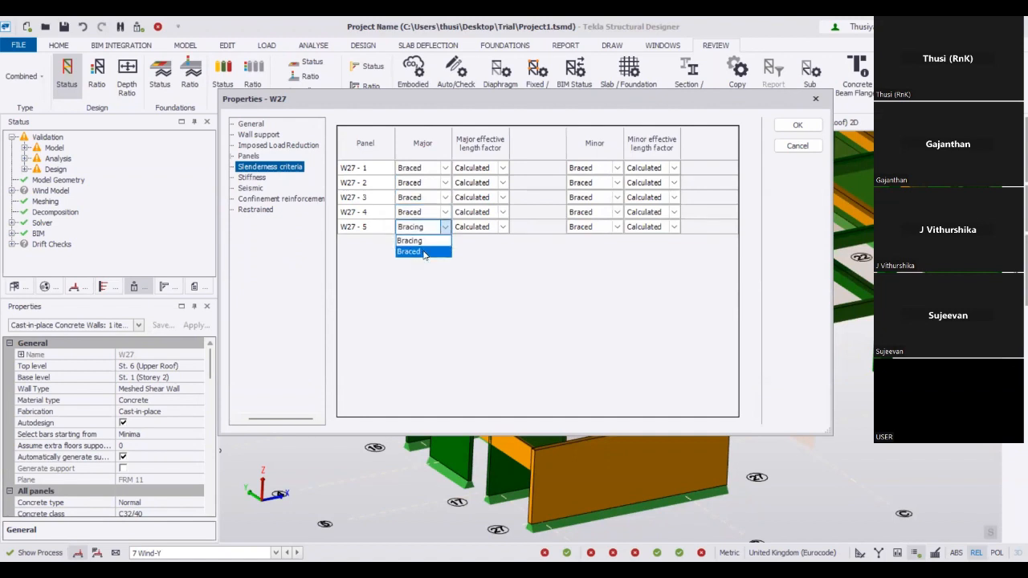
pyautogui.click(413, 236)
pyautogui.click(797, 127)
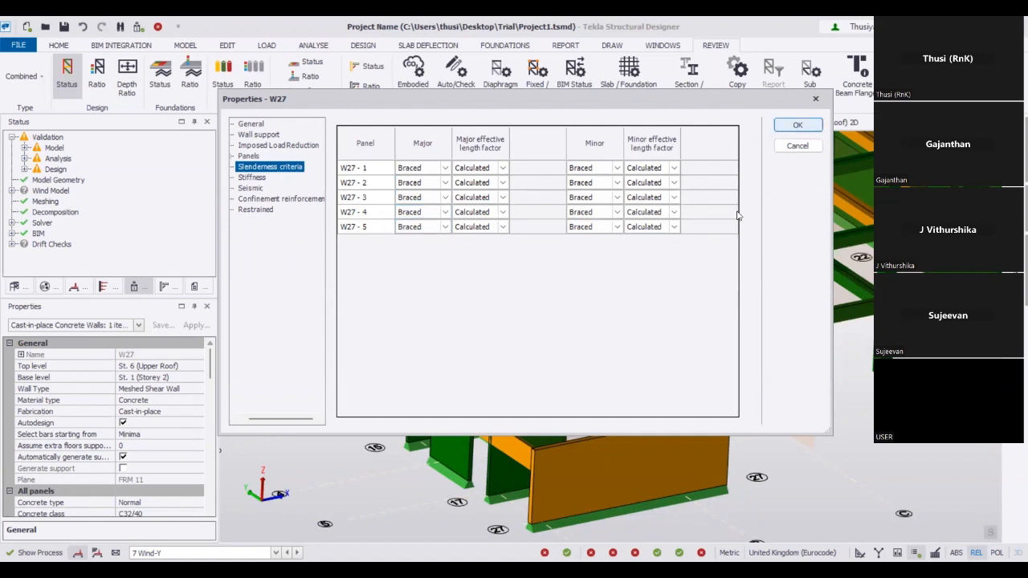
# Open the static interactive design of wall W27 and view its longitudinal reinforcement
pyautogui.rightClick(469, 388)
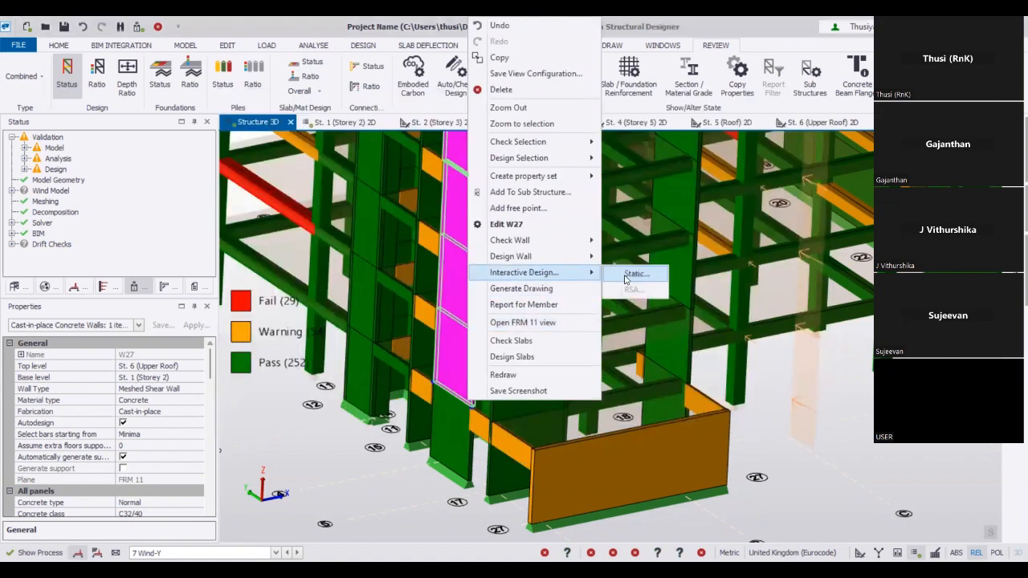
pyautogui.click(632, 274)
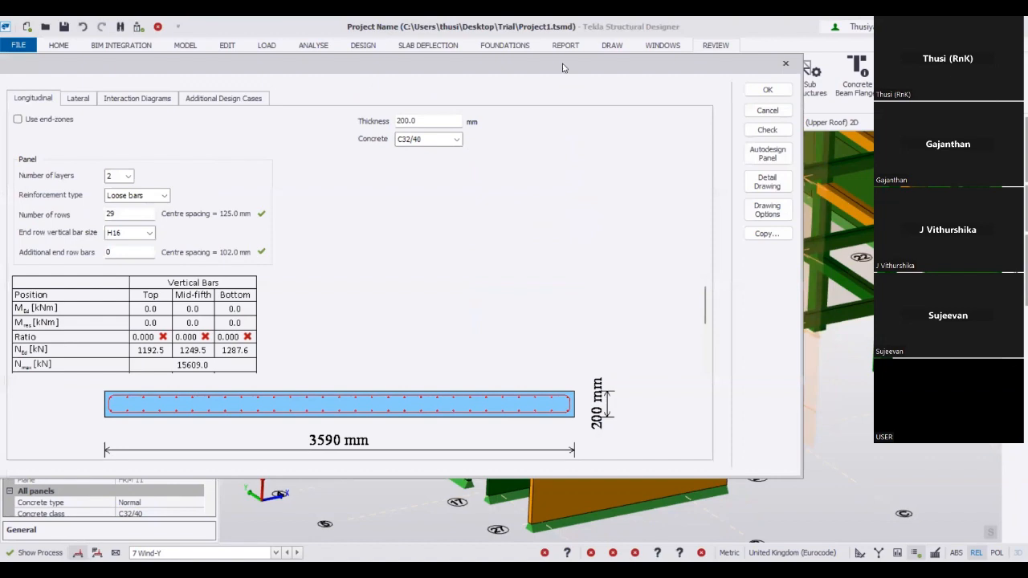
pyautogui.moveTo(430, 57); pyautogui.dragTo(443, 44)
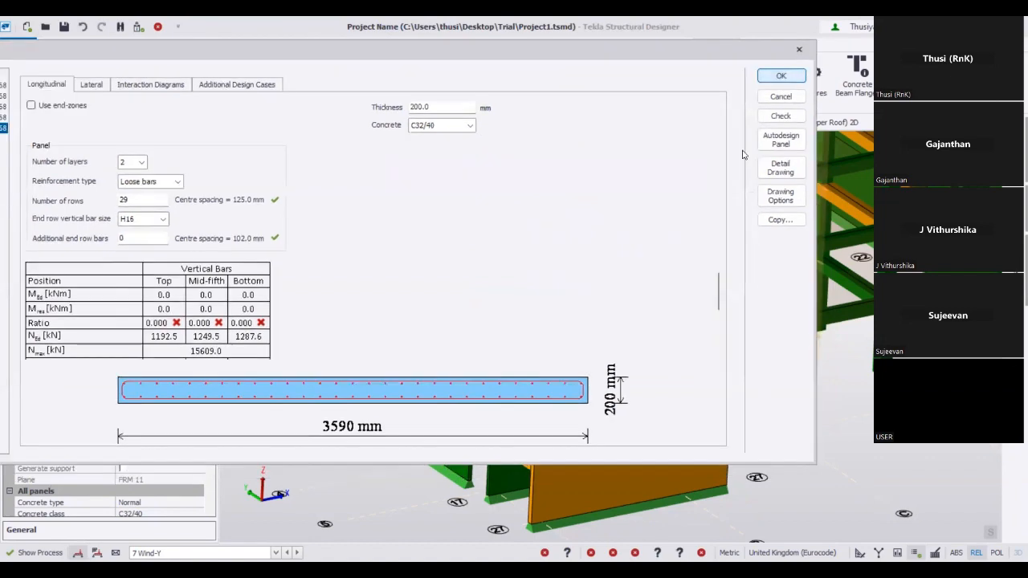
# Open W27's results, examine the effective length behind Panel 1's Euler buckling check under 3D Building Analysis, and close them
pyautogui.rightClick(472, 381)
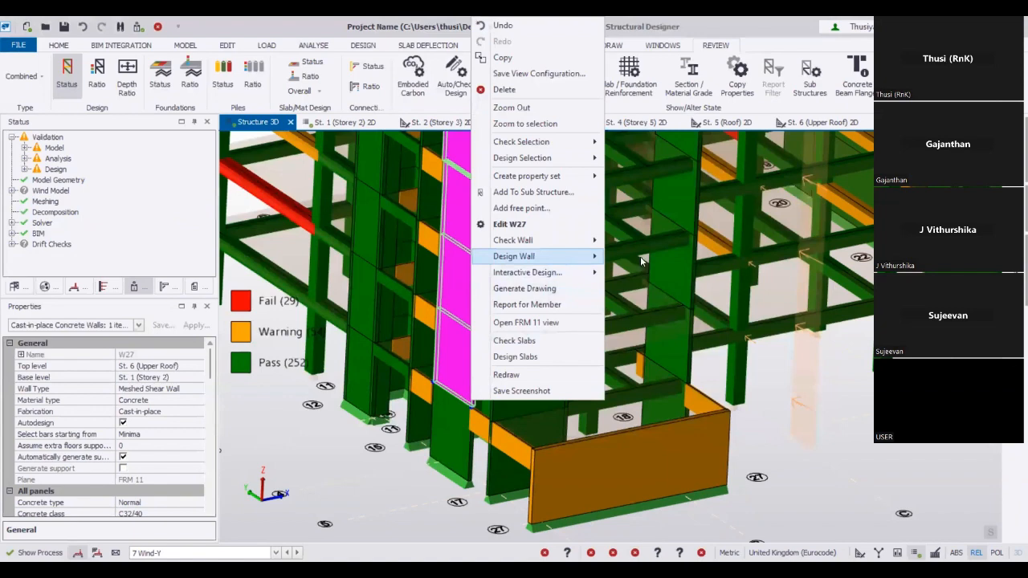
pyautogui.click(641, 261)
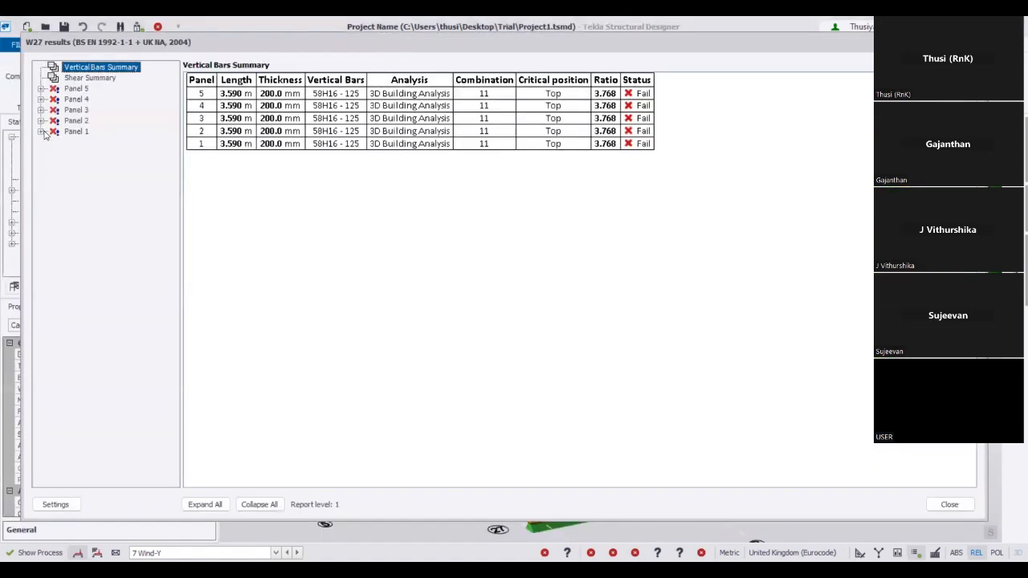
pyautogui.click(41, 132)
pyautogui.click(53, 152)
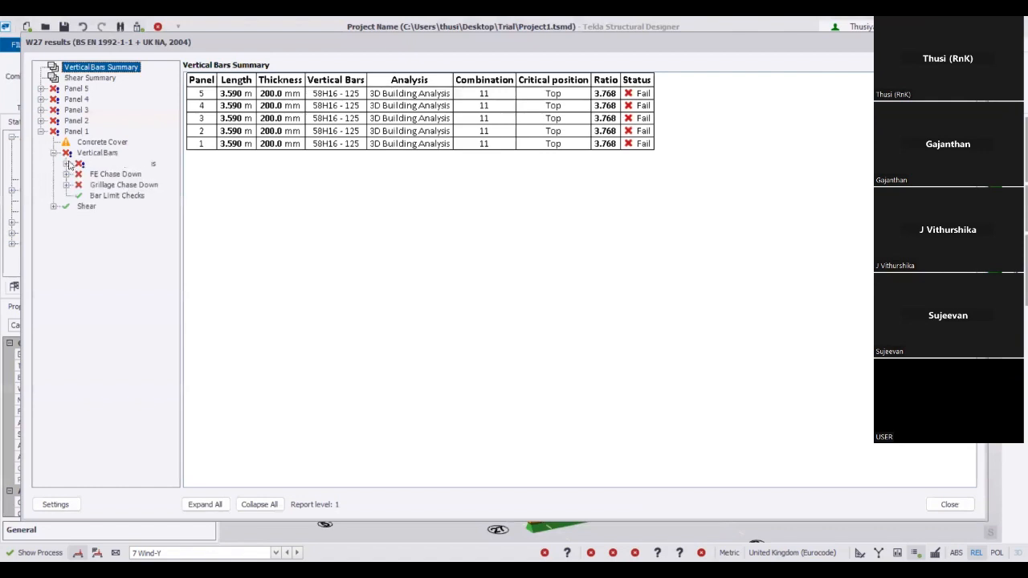
pyautogui.click(111, 164)
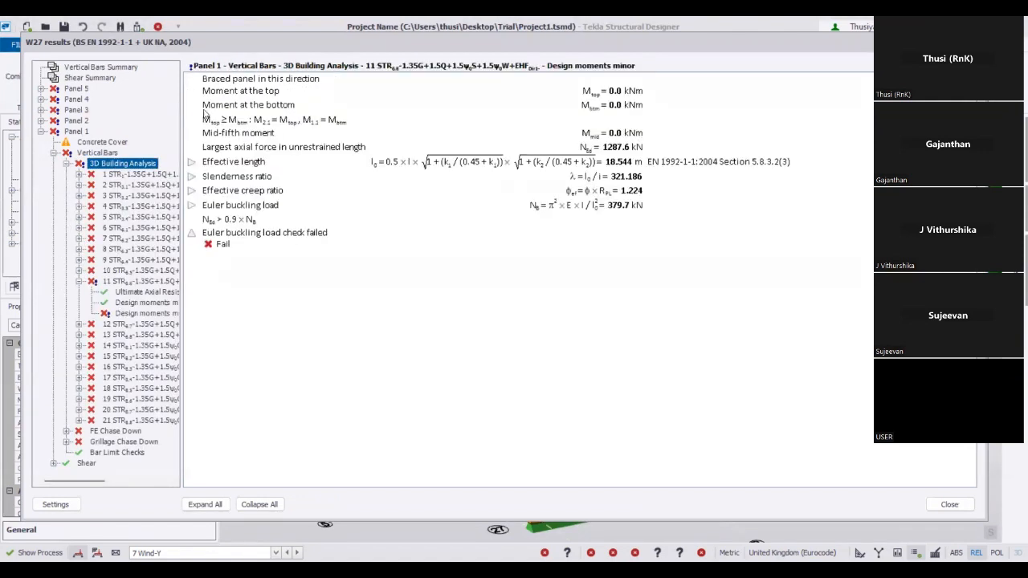
pyautogui.click(192, 162)
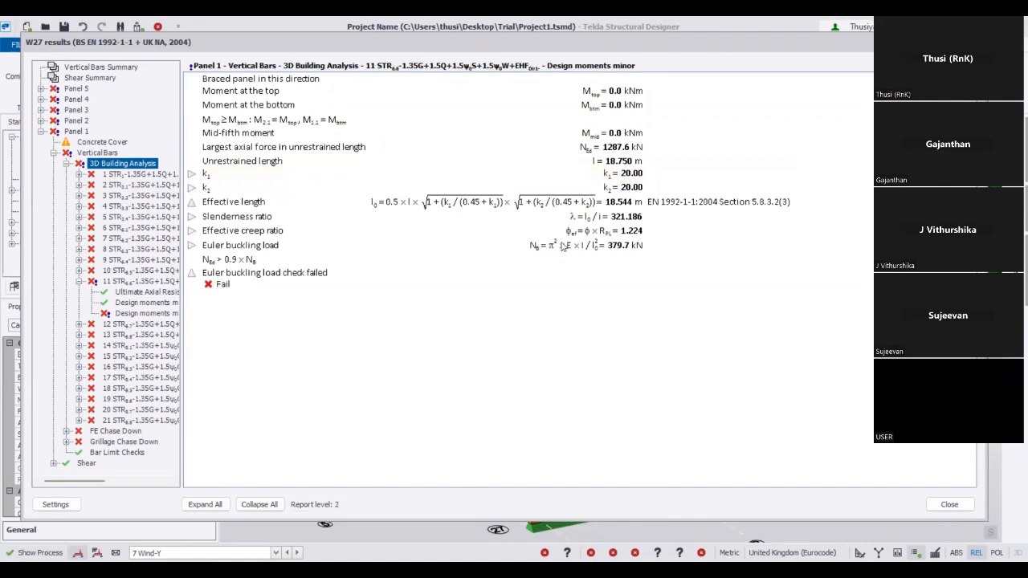
pyautogui.press('Escape')
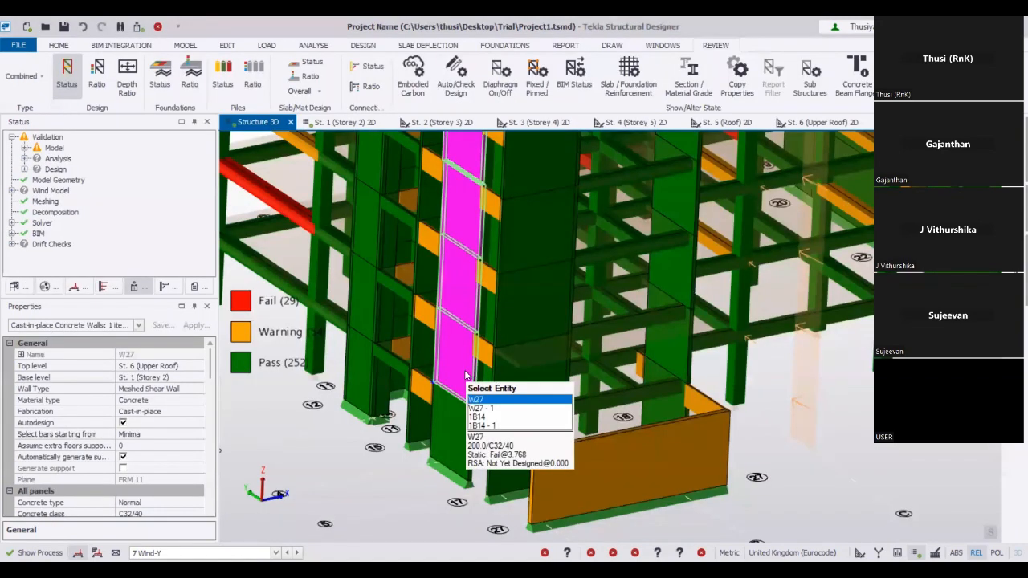
# Review W27's slenderness, seismic and wall zone reinforcement properties for all panels
pyautogui.moveTo(212, 374); pyautogui.dragTo(211, 406)
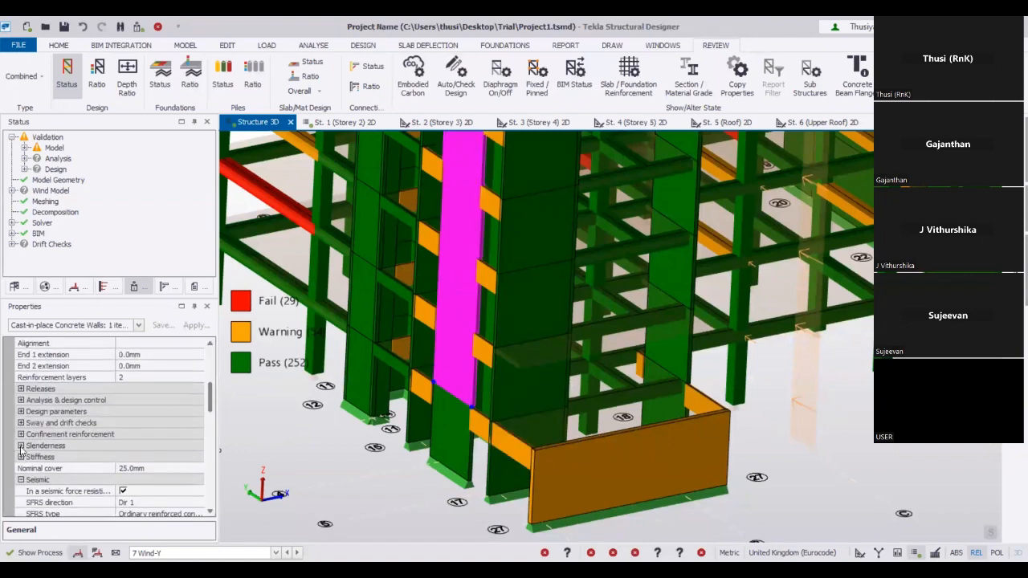
pyautogui.doubleClick(103, 452)
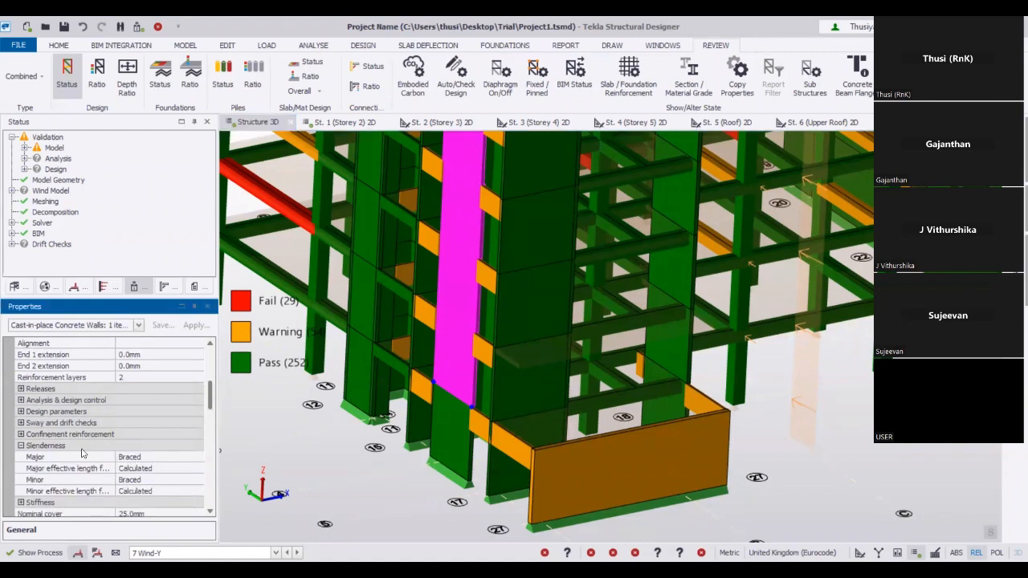
pyautogui.doubleClick(134, 443)
pyautogui.scroll(-1, 134, 442)
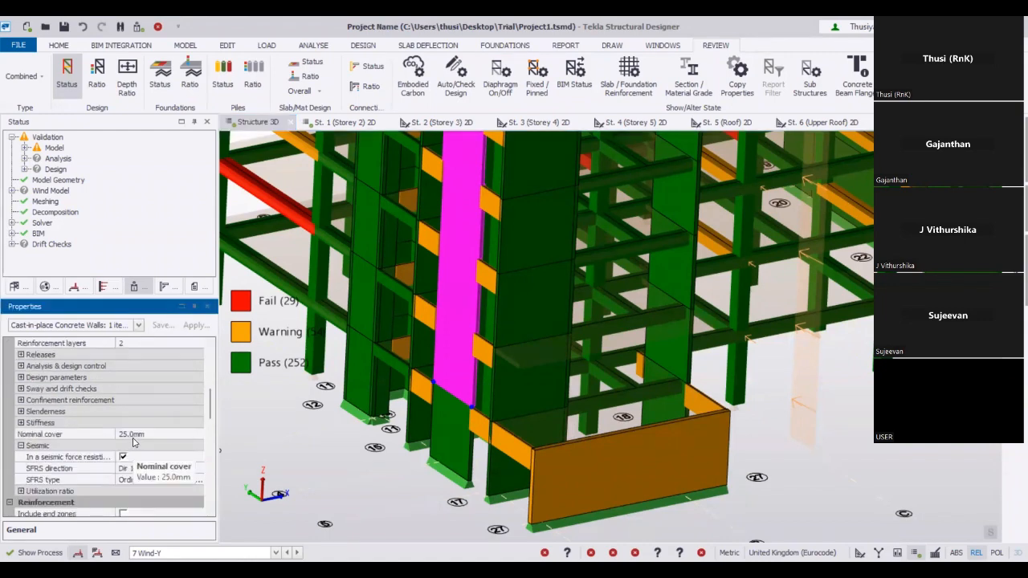
pyautogui.scroll(-4, 134, 441)
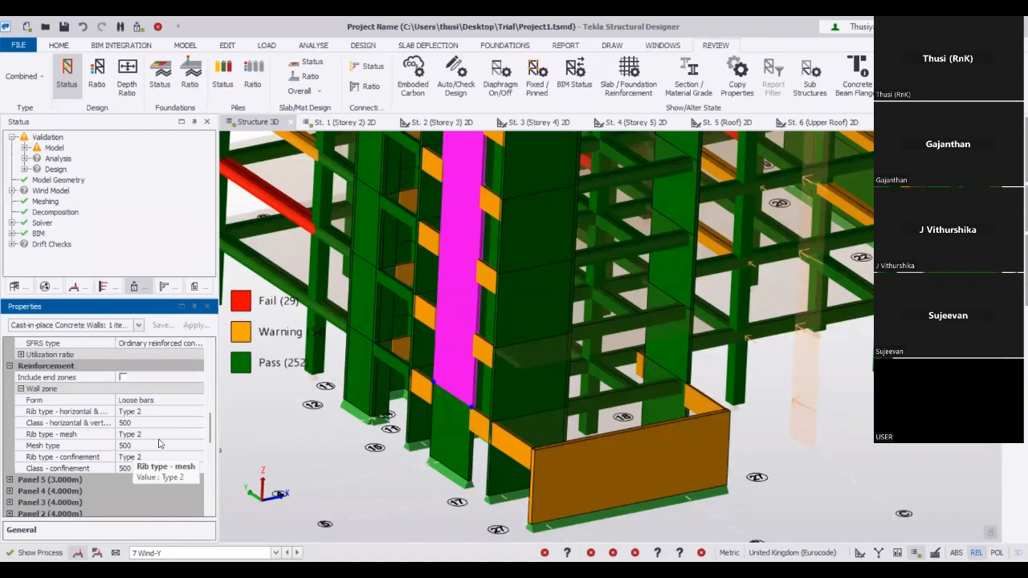
pyautogui.scroll(5, 159, 443)
pyautogui.scroll(1, 159, 444)
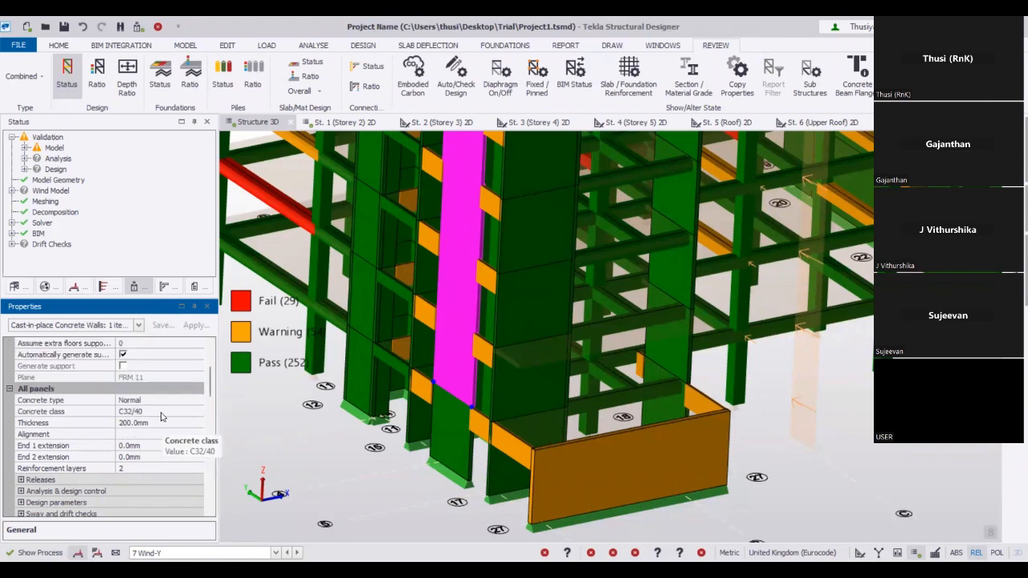
# Check W27's sway and drift and confinement reinforcement properties, and expand its slenderness settings again
pyautogui.scroll(-1, 160, 417)
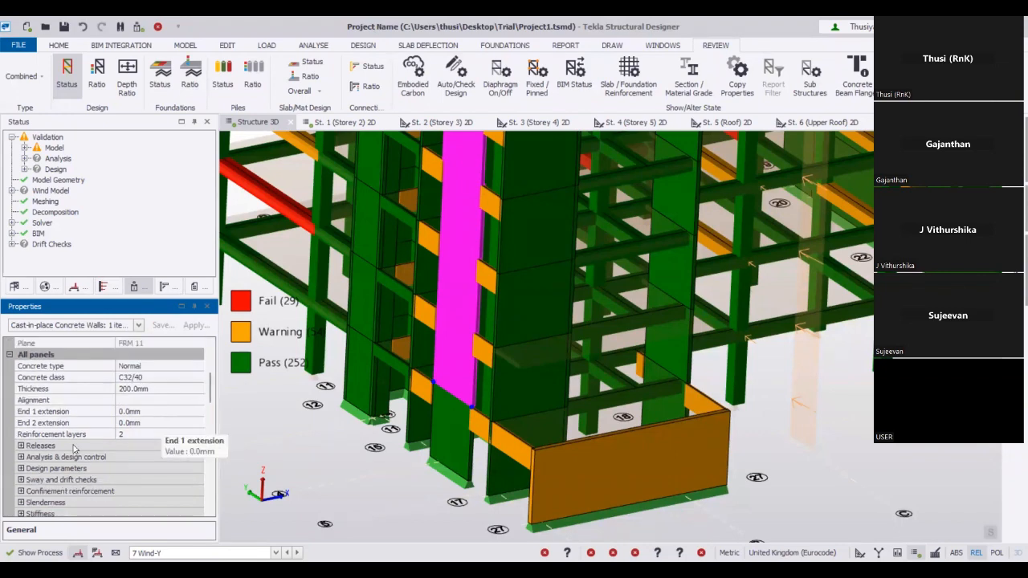
pyautogui.scroll(-1, 20, 428)
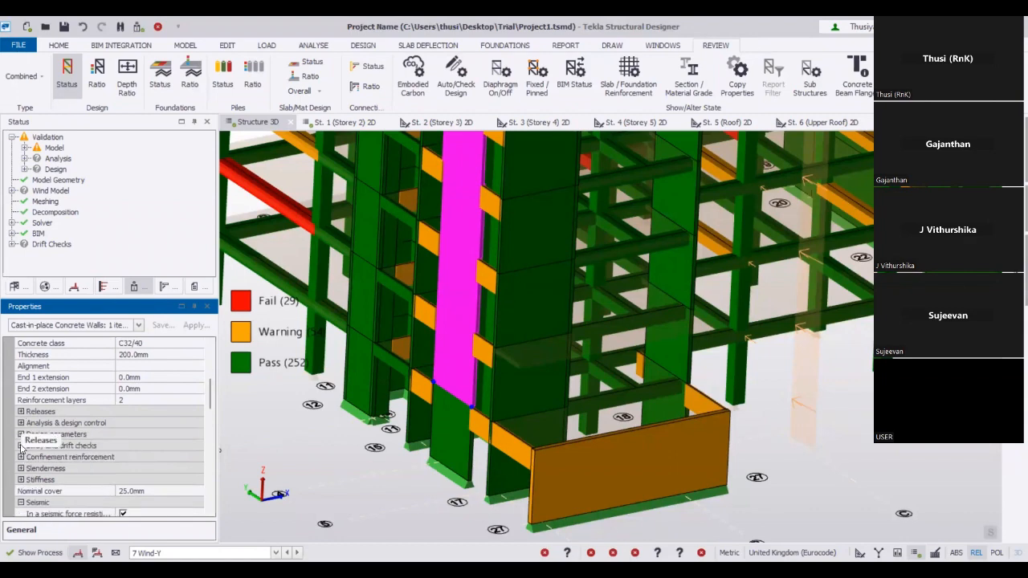
pyautogui.click(21, 446)
pyautogui.click(21, 446)
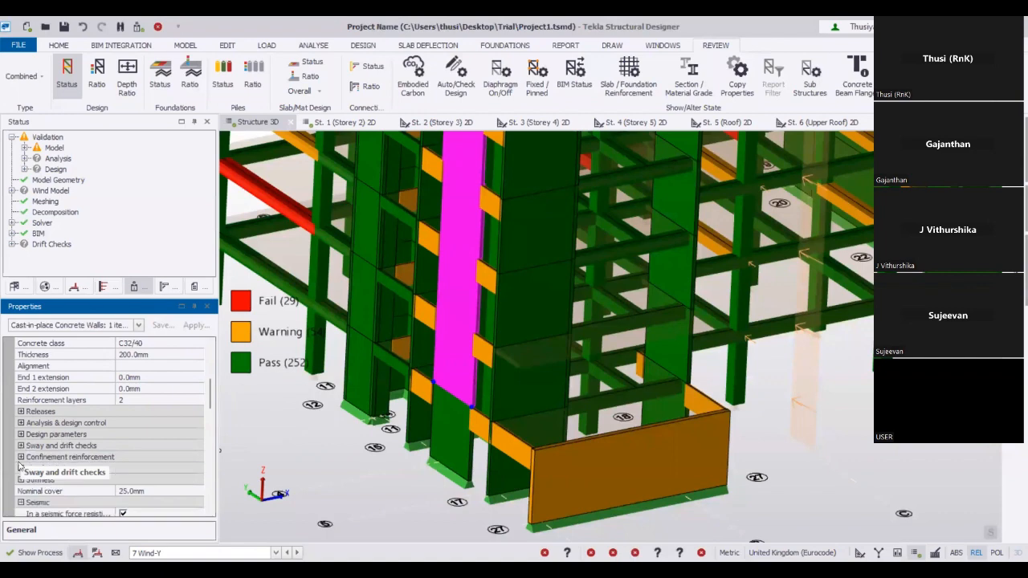
pyautogui.click(20, 457)
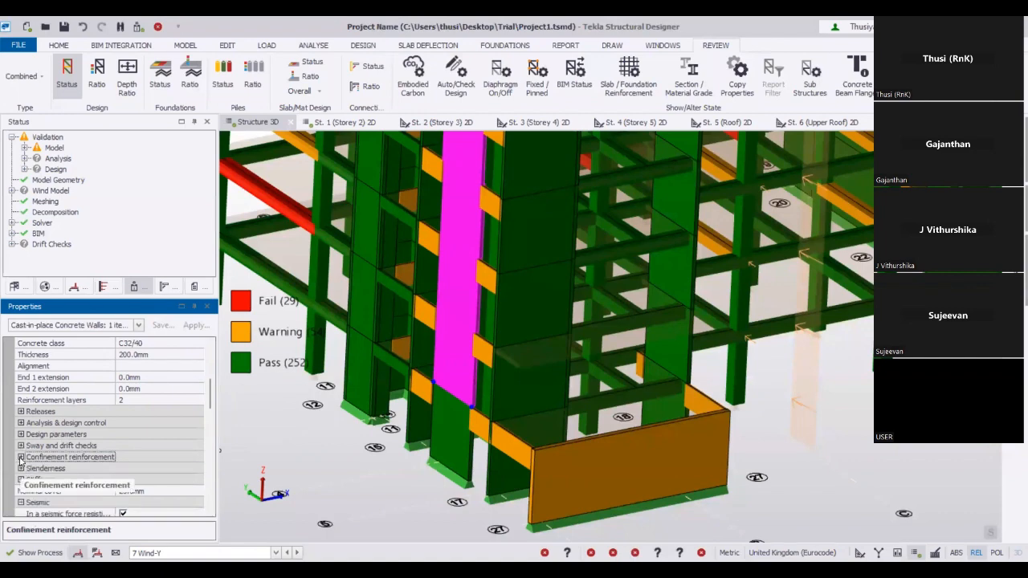
pyautogui.click(21, 468)
pyautogui.scroll(-1, 183, 433)
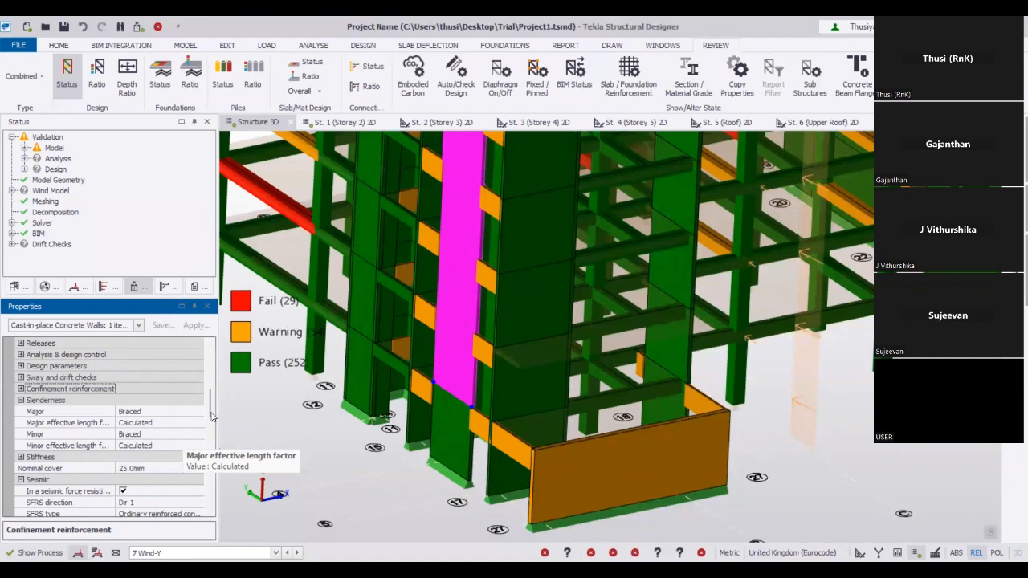
# Review W27's Panel 1, counted supported floors, restrained and meshing properties
pyautogui.moveTo(211, 415); pyautogui.dragTo(207, 452)
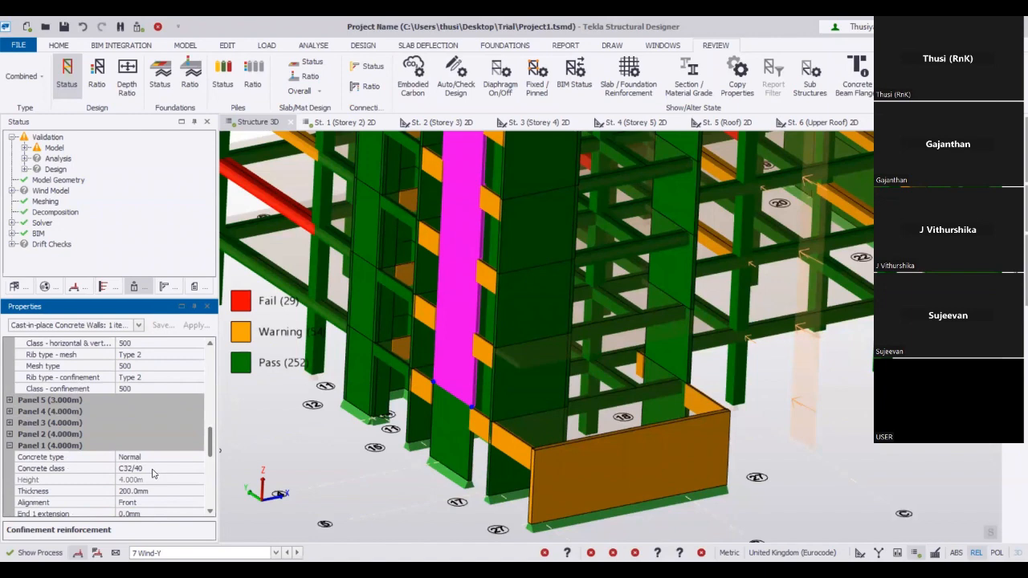
pyautogui.click(9, 446)
pyautogui.scroll(-1, 9, 425)
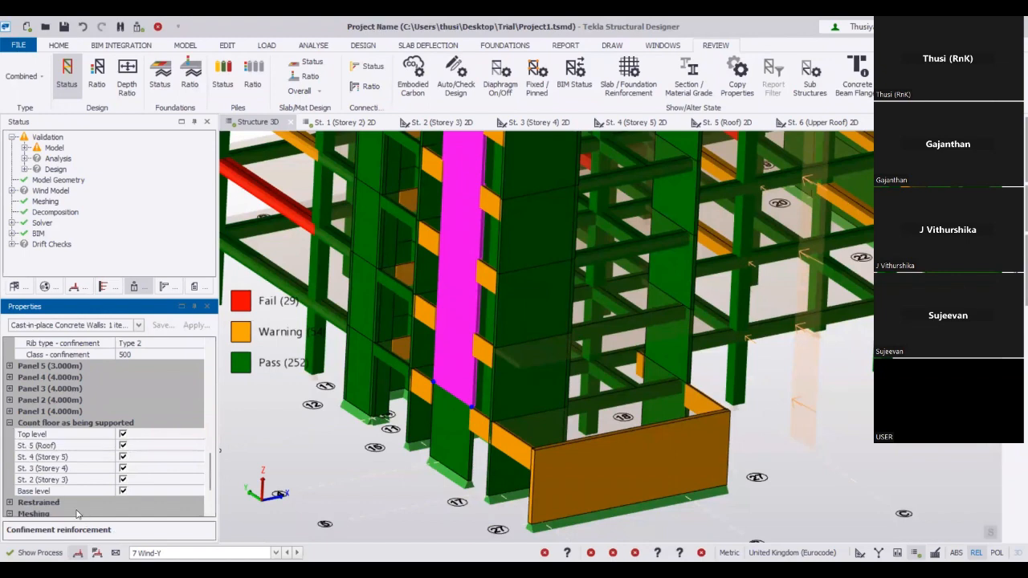
pyautogui.click(10, 424)
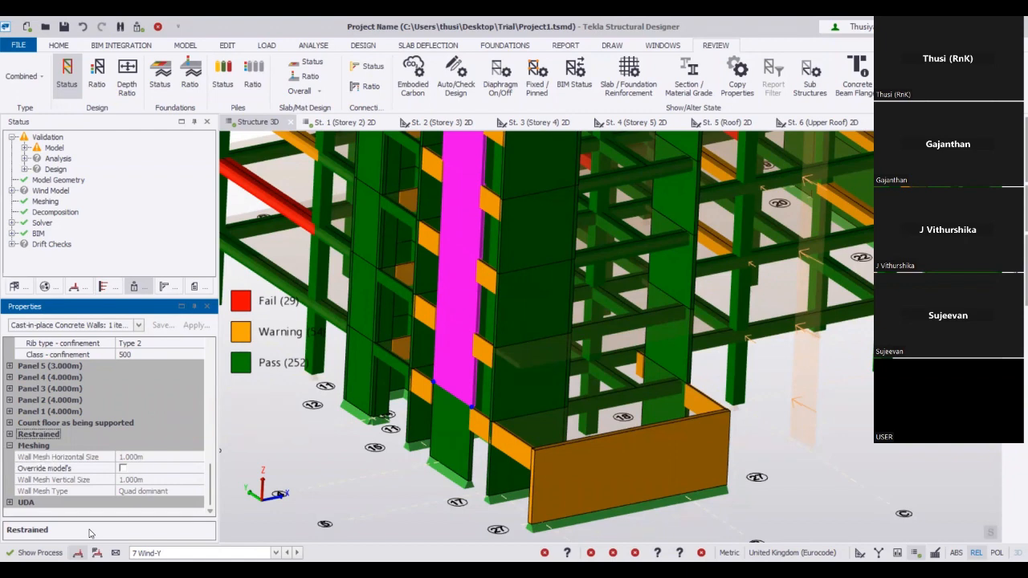
pyautogui.scroll(-1, 303, 472)
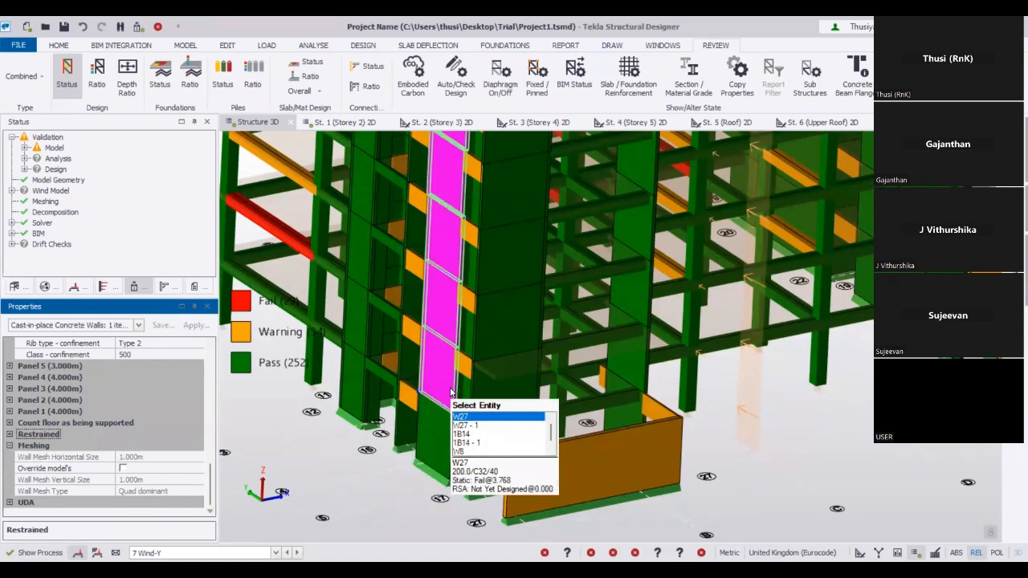
# Open wall W27's full properties and review its slenderness, stiffness, seismic, confinement reinforcement, restrained and wall support settings
pyautogui.click(385, 471)
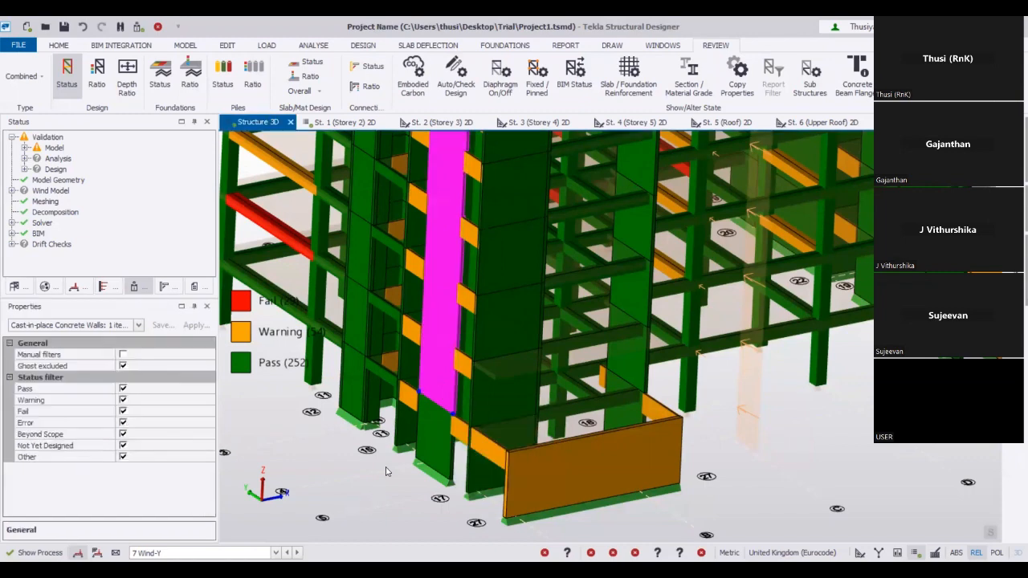
pyautogui.click(441, 394)
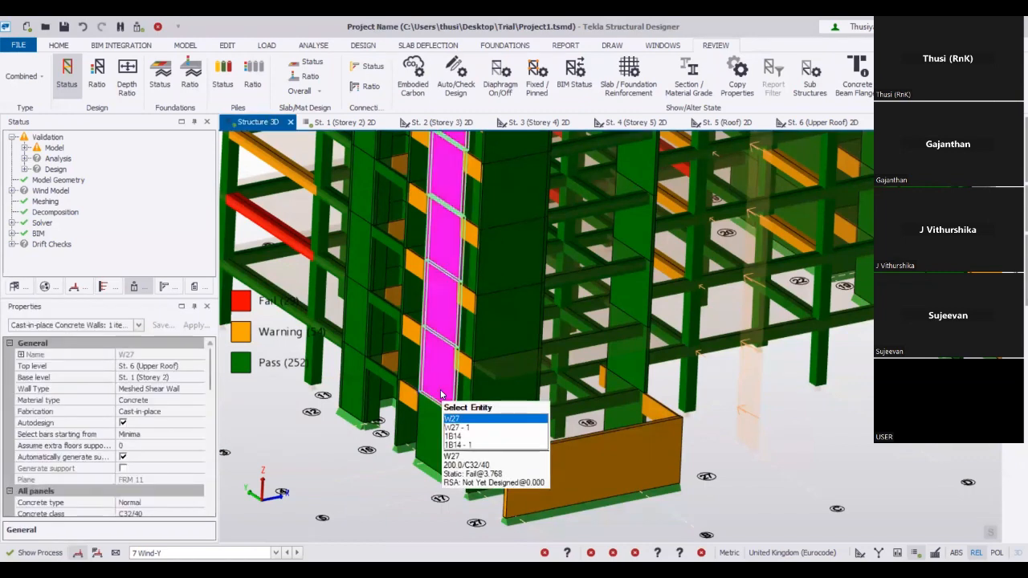
pyautogui.rightClick(441, 394)
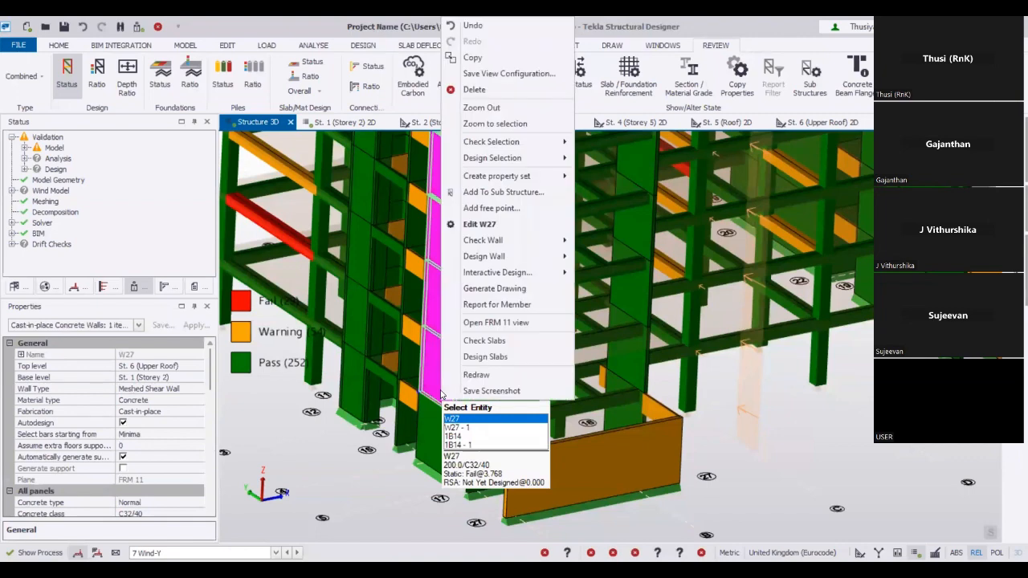
pyautogui.click(472, 228)
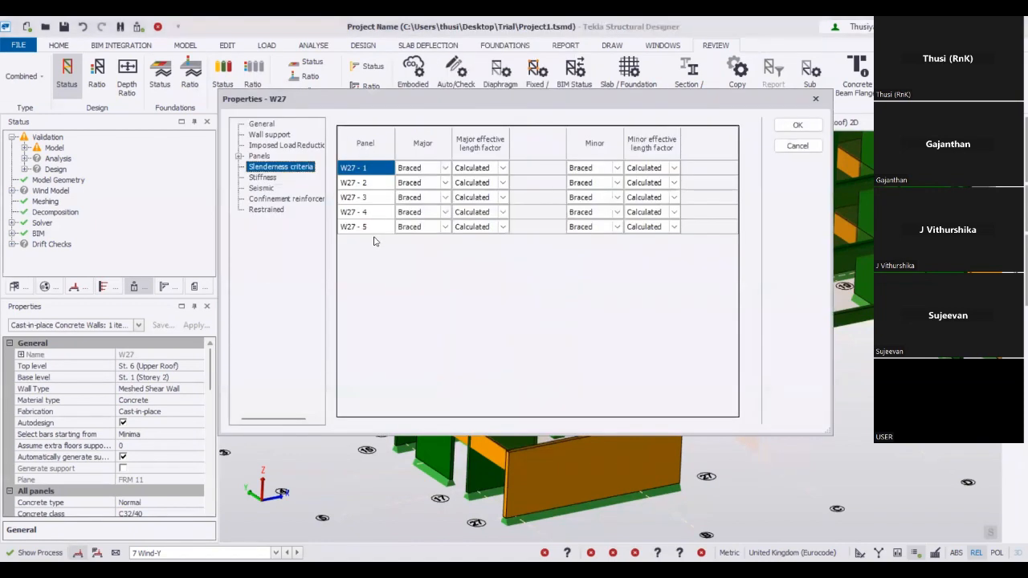
pyautogui.click(253, 182)
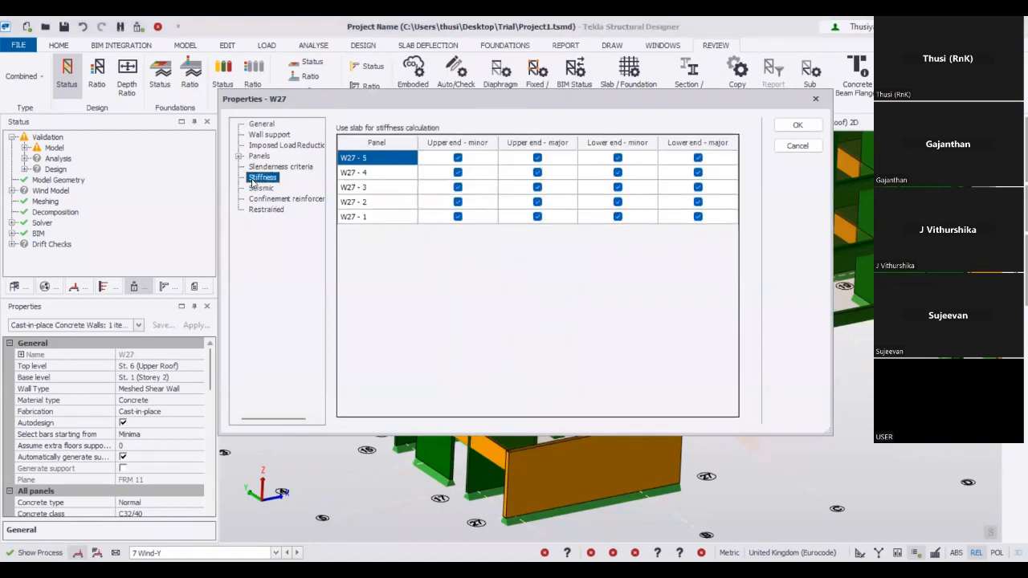
pyautogui.click(253, 188)
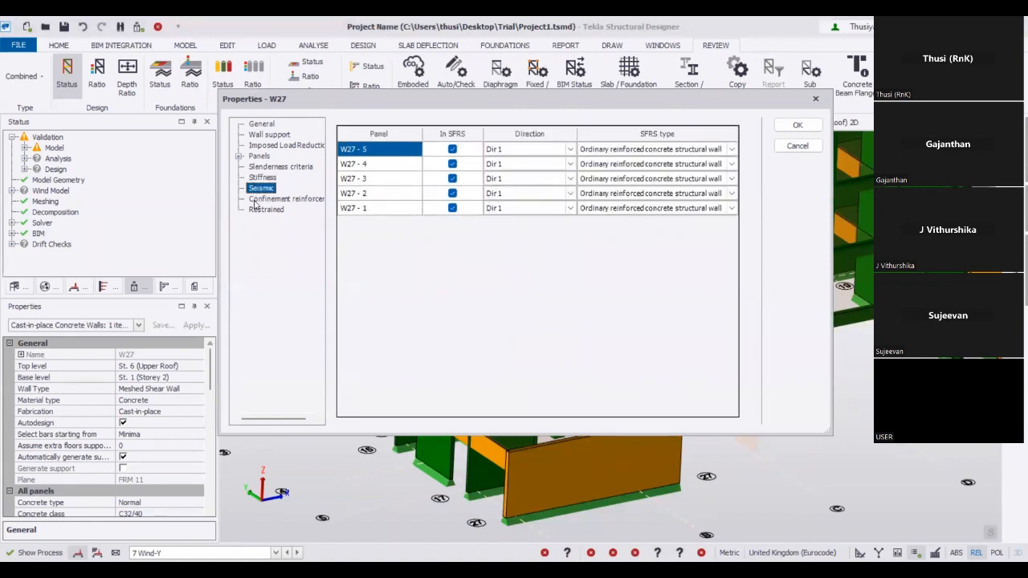
pyautogui.click(254, 199)
pyautogui.click(254, 209)
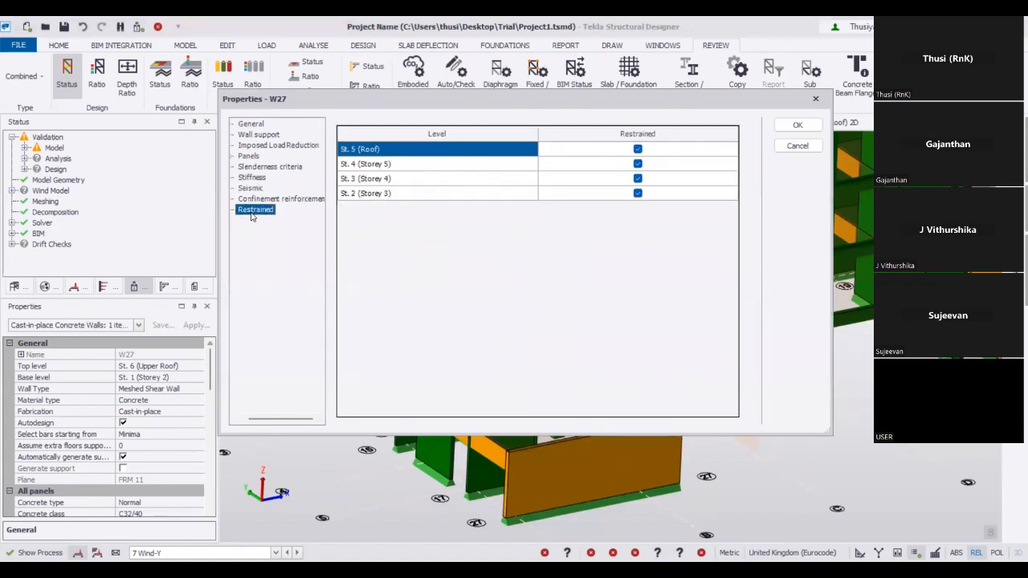
pyautogui.click(259, 135)
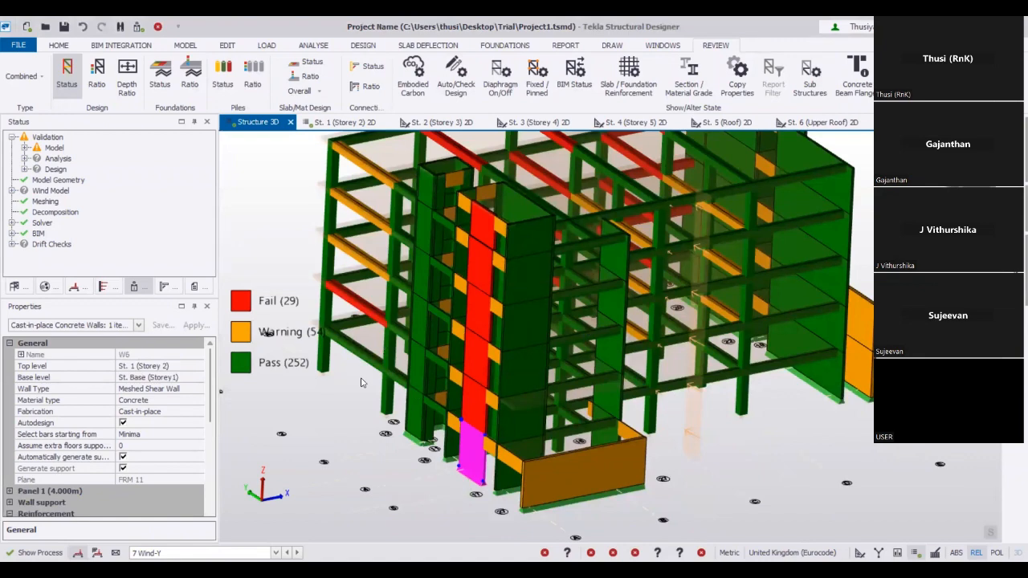
# Examine the 3D design status model from several sides, including the core walls and the undersides of the floors
pyautogui.moveTo(371, 383); pyautogui.dragTo(273, 296, button='middle')
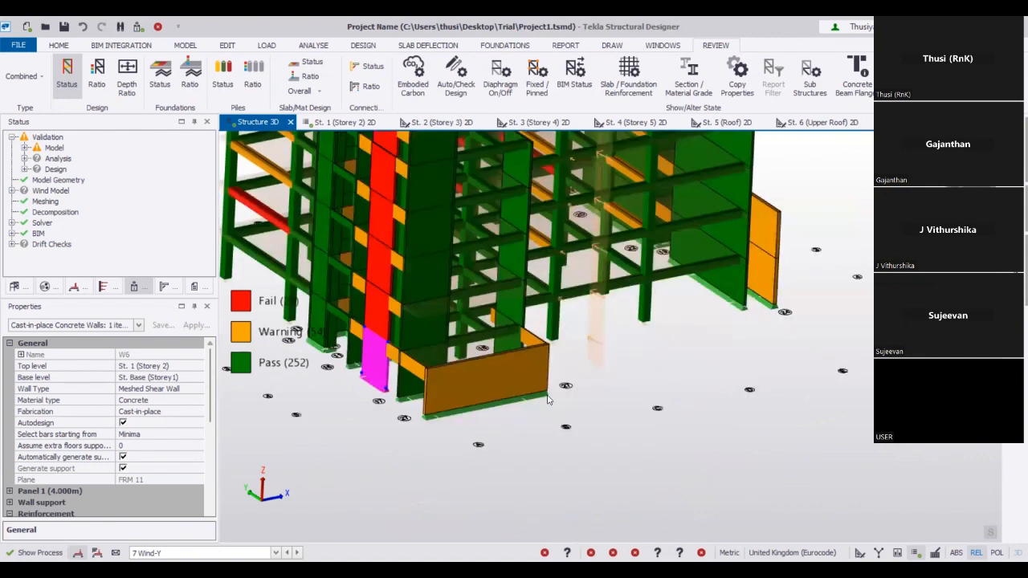
pyautogui.moveTo(491, 392)
pyautogui.click(718, 390)
pyautogui.scroll(-2, 701, 362)
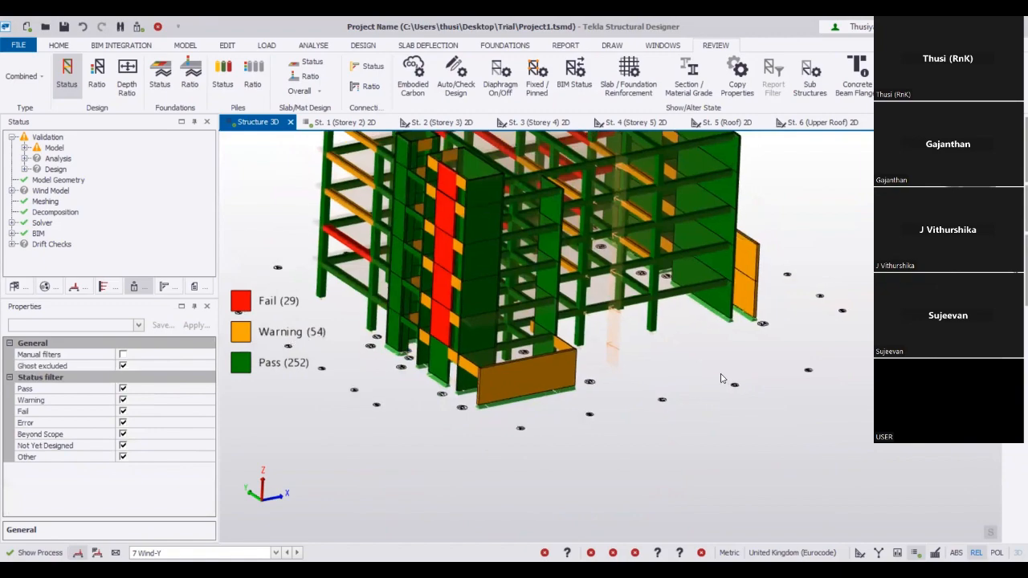
pyautogui.moveTo(729, 381); pyautogui.dragTo(552, 402, button='middle')
pyautogui.keyDown('shift'); pyautogui.moveTo(747, 208); pyautogui.dragTo(635, 303, button='middle'); pyautogui.keyUp('shift')
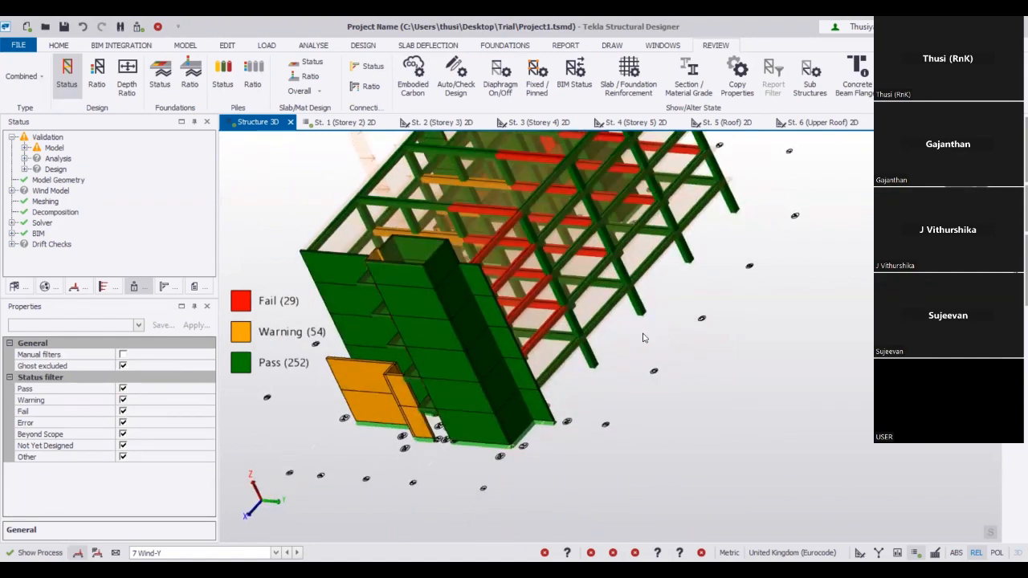
pyautogui.keyDown('shift'); pyautogui.moveTo(671, 349); pyautogui.dragTo(625, 343, button='middle'); pyautogui.keyUp('shift')
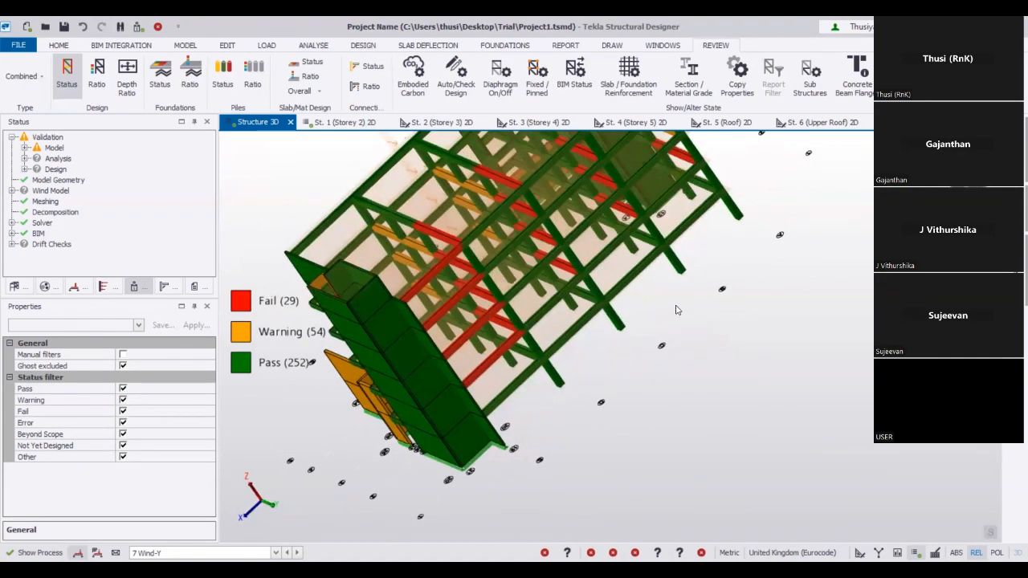
pyautogui.keyDown('shift'); pyautogui.moveTo(673, 311); pyautogui.dragTo(525, 384, button='middle'); pyautogui.keyUp('shift')
pyautogui.moveTo(372, 469); pyautogui.dragTo(363, 389, button='right')
pyautogui.rightClick(210, 320)
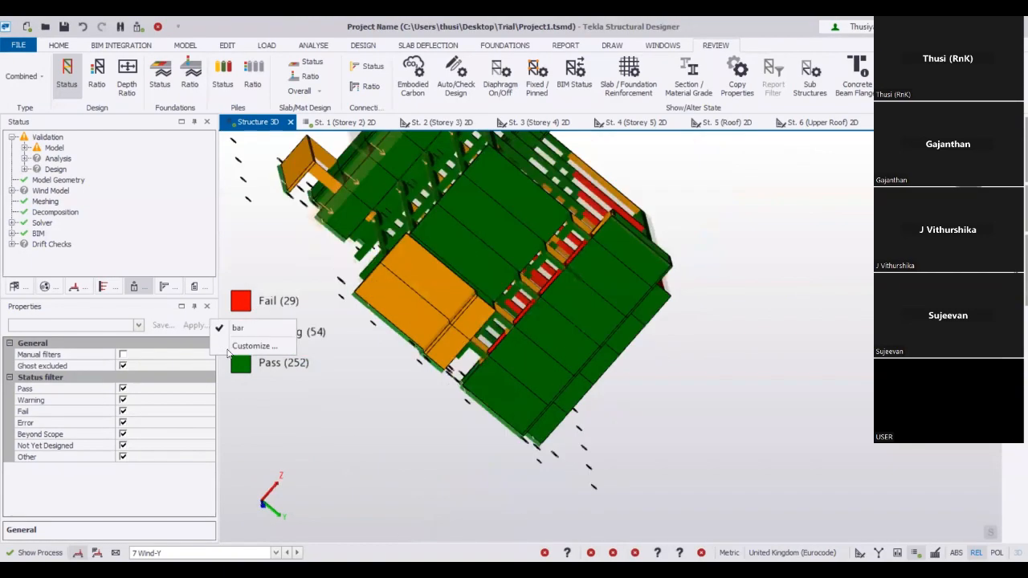
pyautogui.keyDown('shift'); pyautogui.moveTo(238, 258); pyautogui.dragTo(746, 220, button='middle'); pyautogui.keyUp('shift')
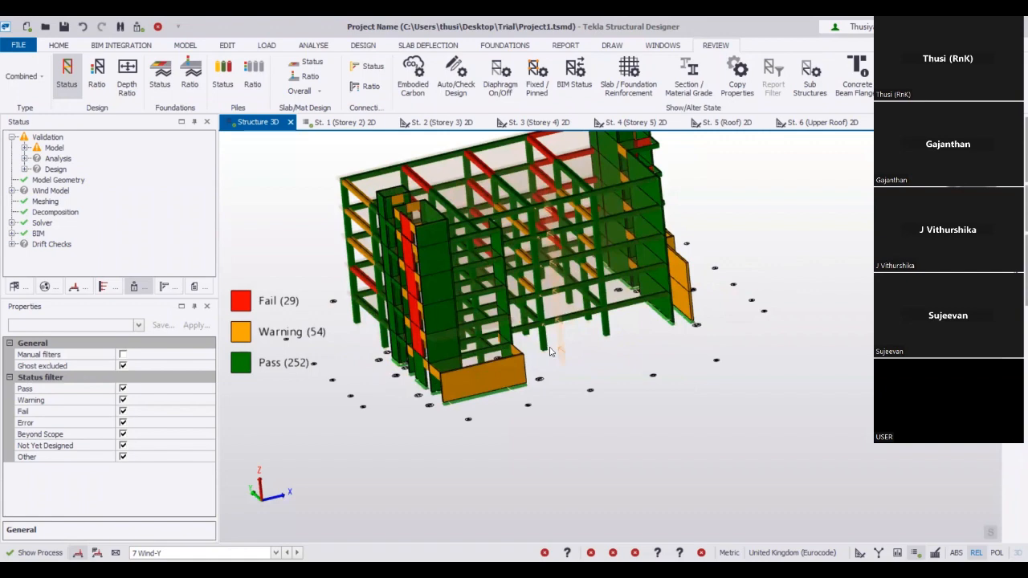
# Open the St. 1 (Storey 2) plan, view its member moment results and return it to the review view
pyautogui.hotkey('ctrl', 'Tab')
pyautogui.scroll(5, 574, 378)
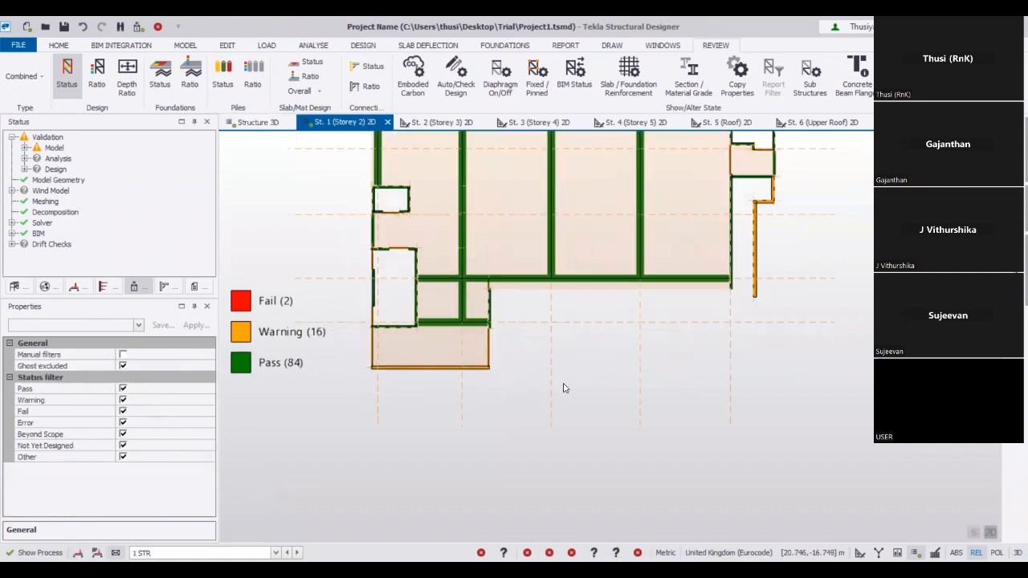
pyautogui.press('Escape')
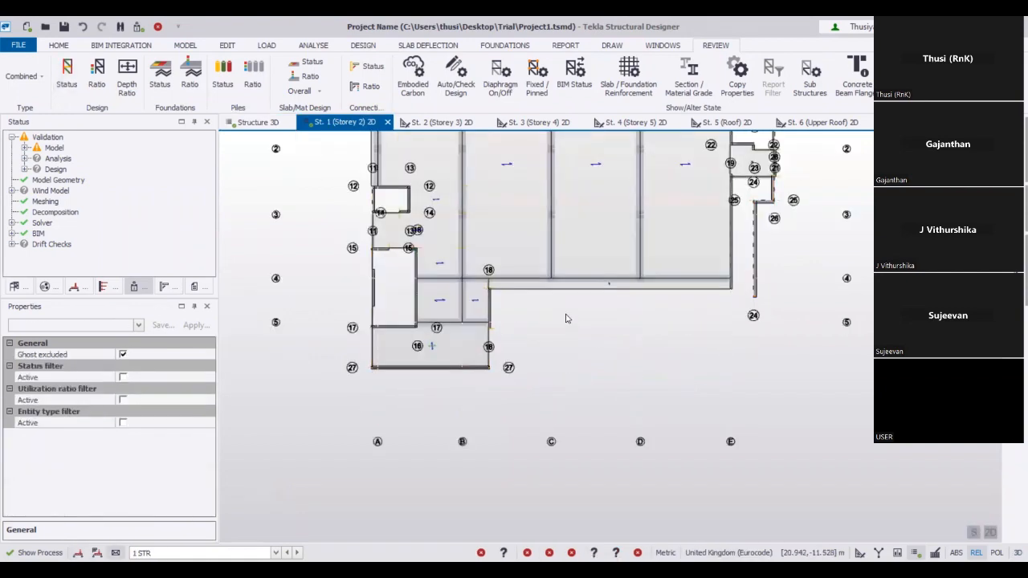
pyautogui.rightClick(364, 122)
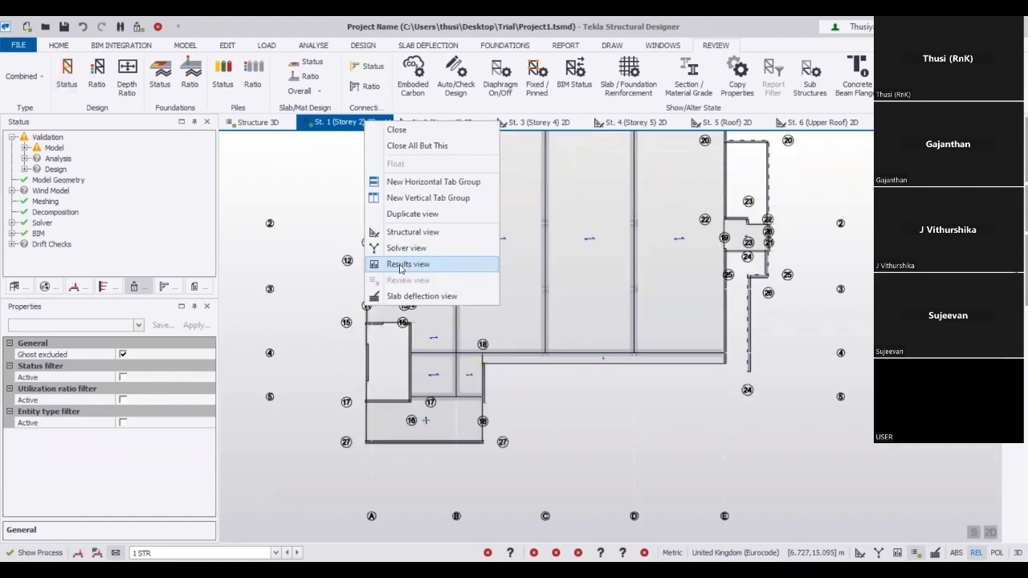
pyautogui.click(400, 271)
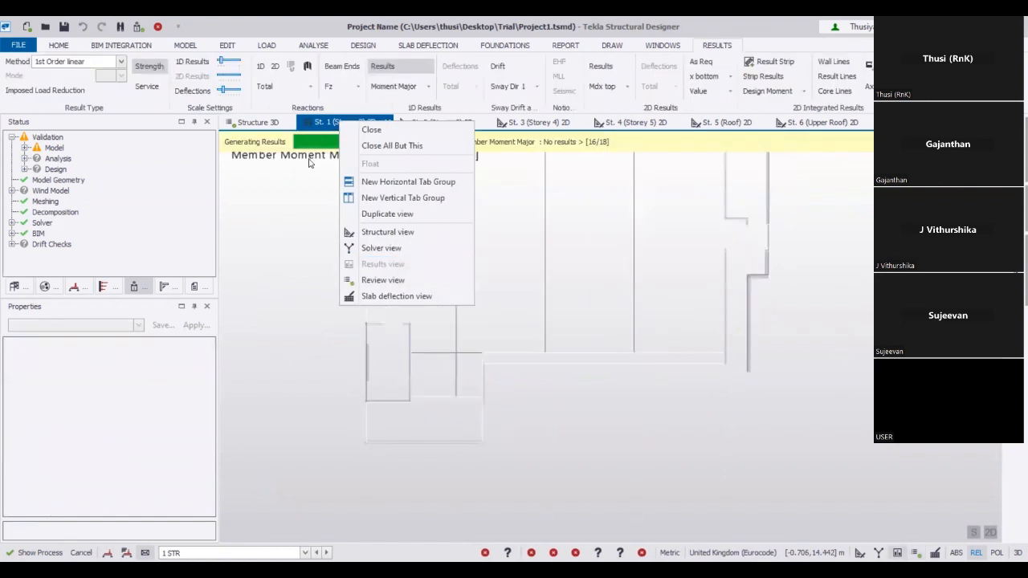
pyautogui.click(343, 119)
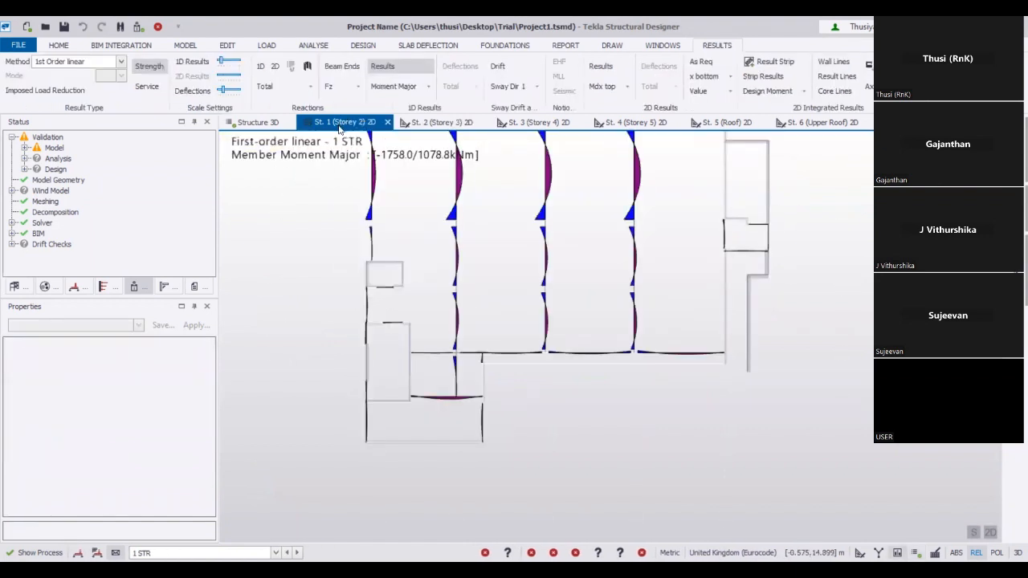
pyautogui.rightClick(342, 129)
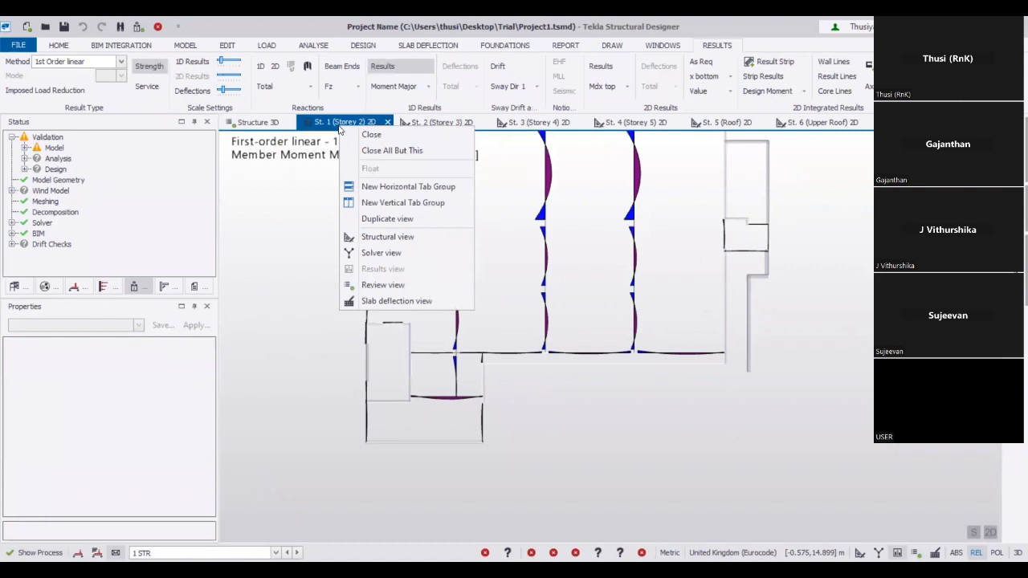
pyautogui.click(353, 284)
# Switch the St. 2 (Storey 3) and St. 3 (Storey 4) plans to the review view
pyautogui.rightClick(352, 125)
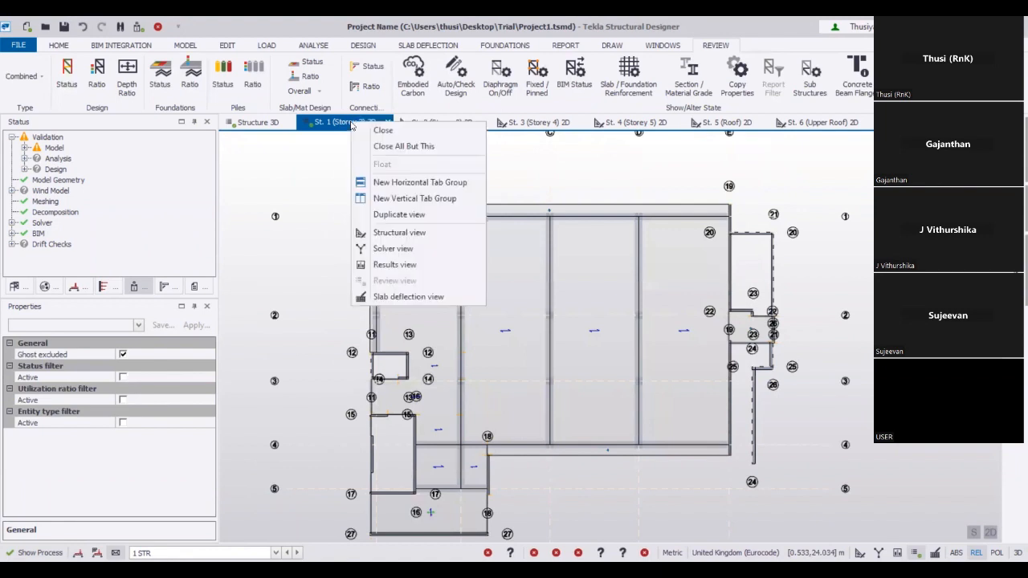
pyautogui.click(442, 121)
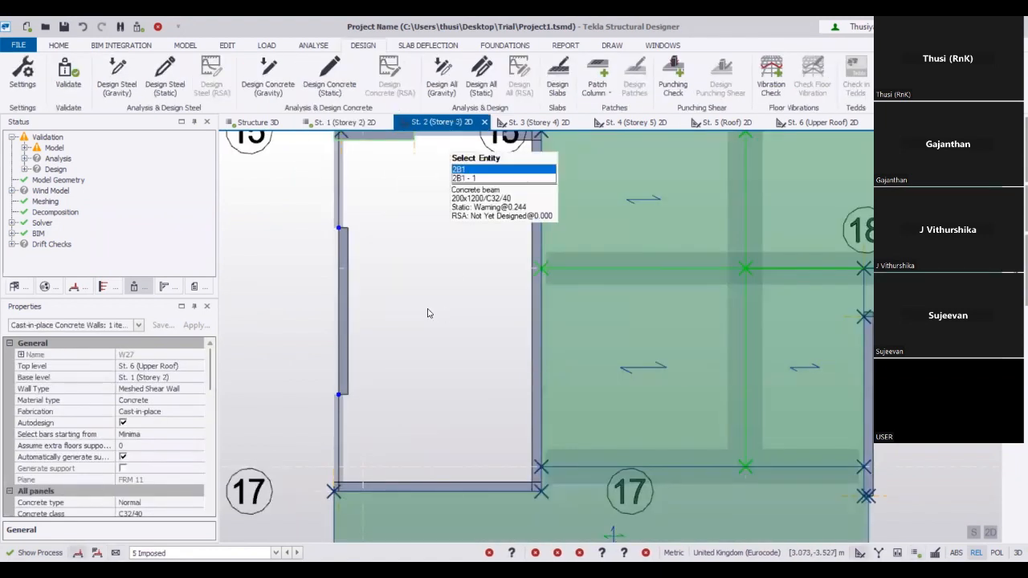
pyautogui.rightClick(455, 123)
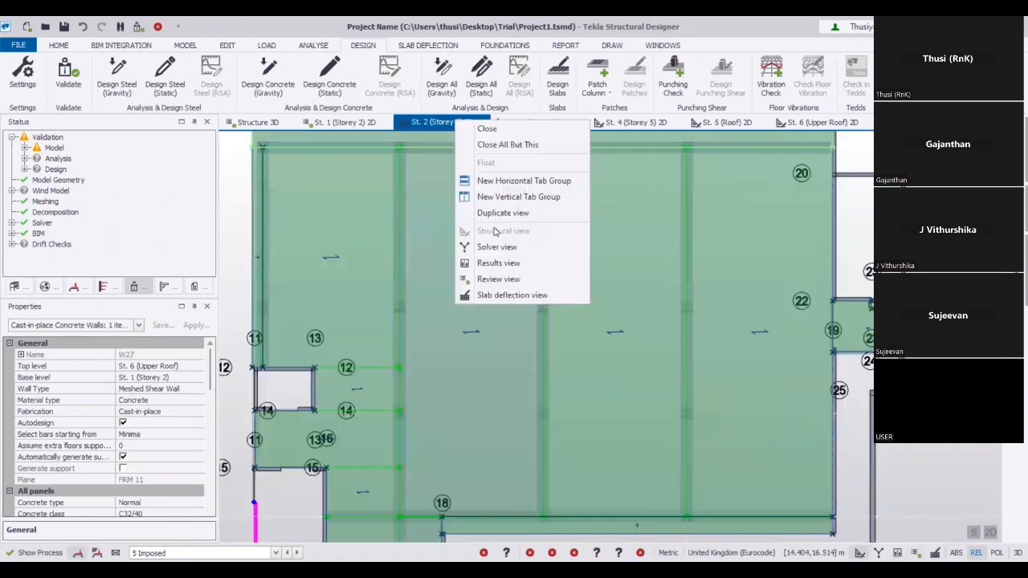
pyautogui.click(488, 281)
pyautogui.moveTo(636, 396)
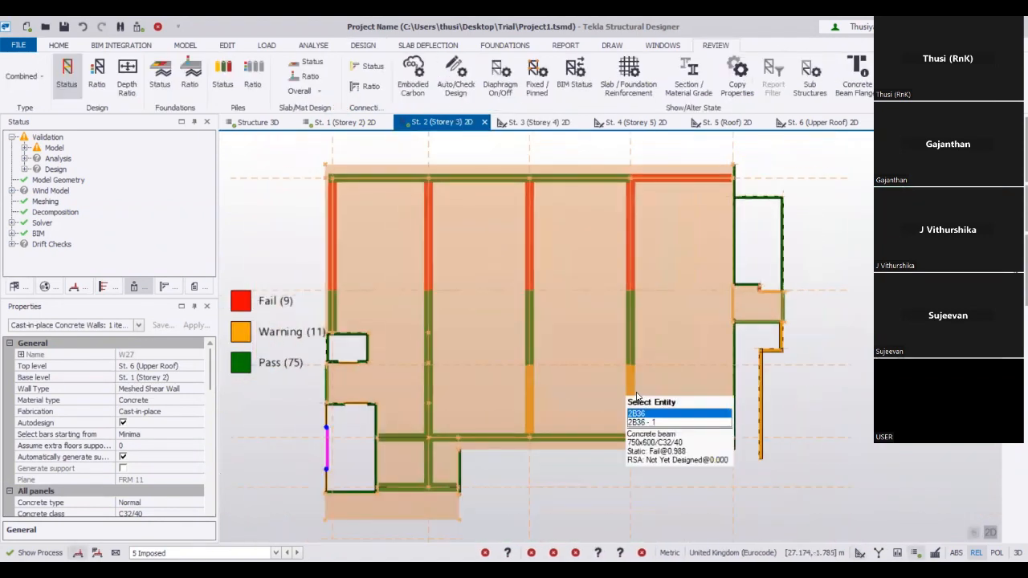
pyautogui.rightClick(556, 123)
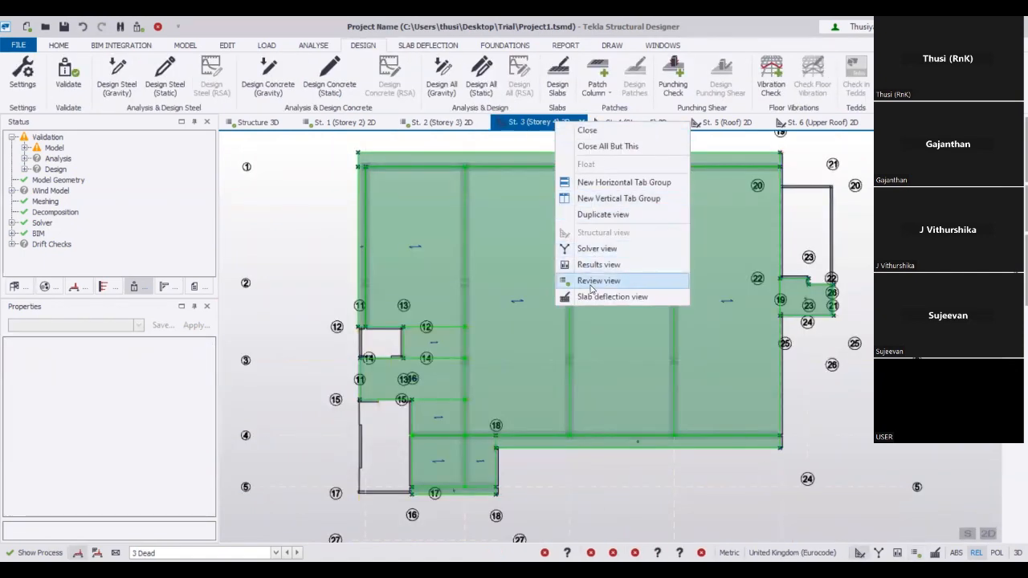
# Switch the St. 4 (Storey 5) and St. 5 (Roof) plans to the review view
pyautogui.click(652, 123)
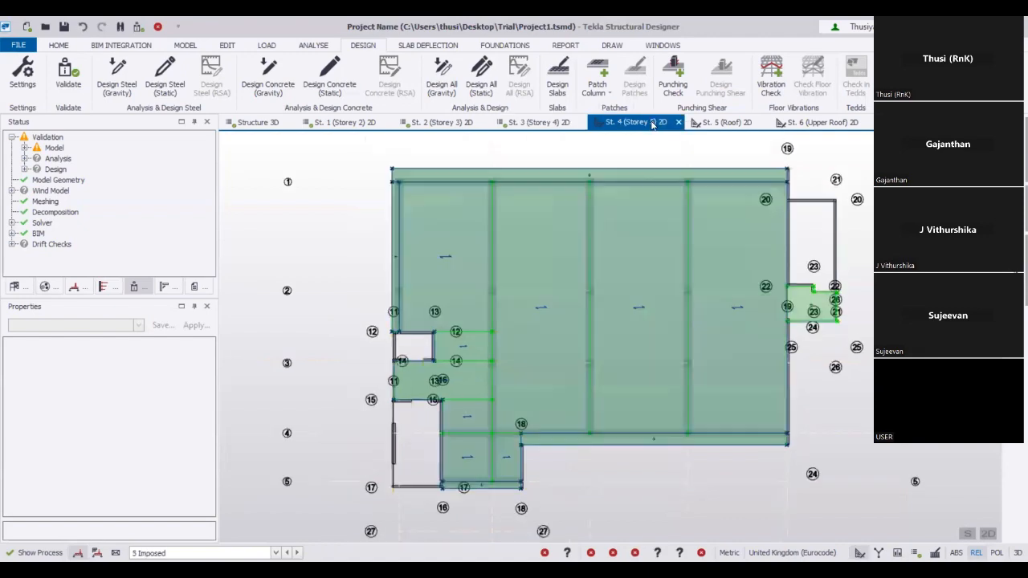
pyautogui.rightClick(652, 123)
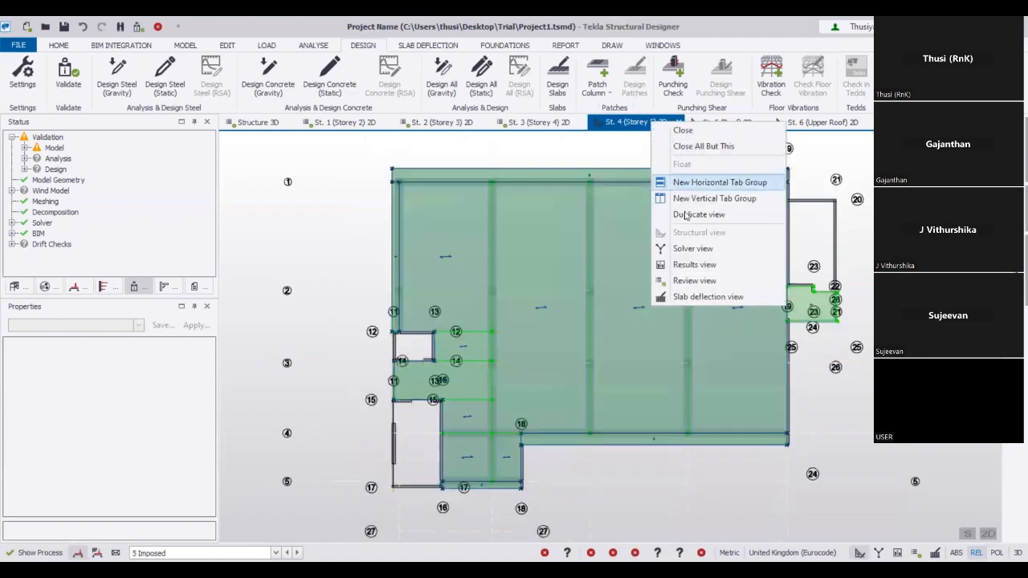
pyautogui.click(698, 280)
pyautogui.click(736, 123)
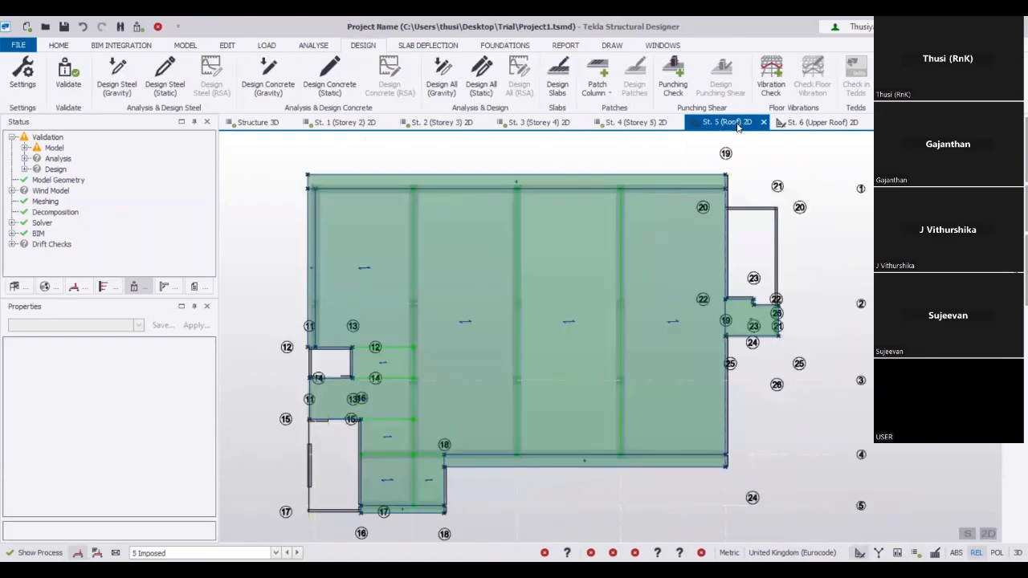
pyautogui.rightClick(737, 127)
pyautogui.click(773, 279)
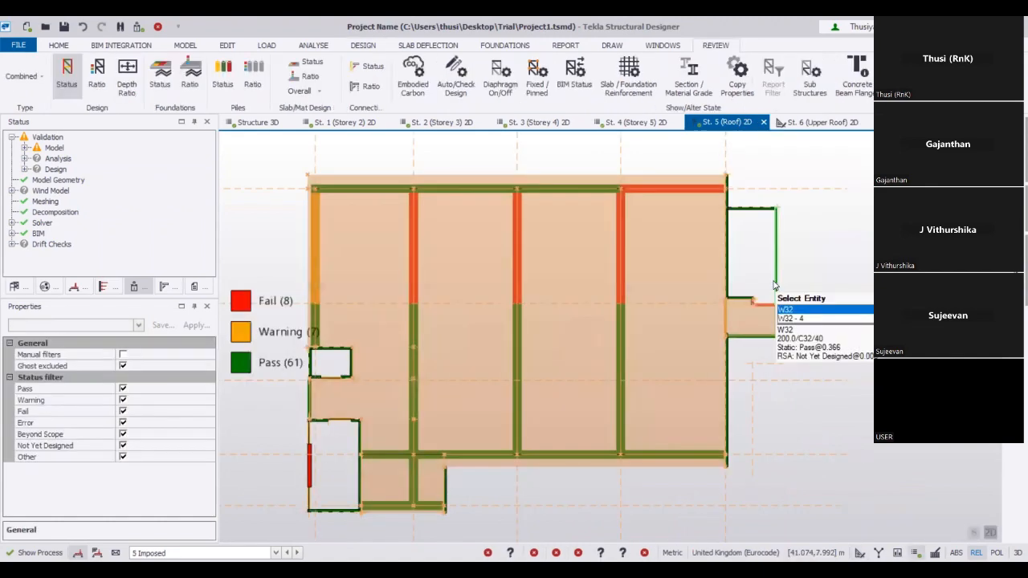
# Check the upper roof, roof, St. 2 and St. 1 plans, and look through the available design and report commands
pyautogui.click(814, 126)
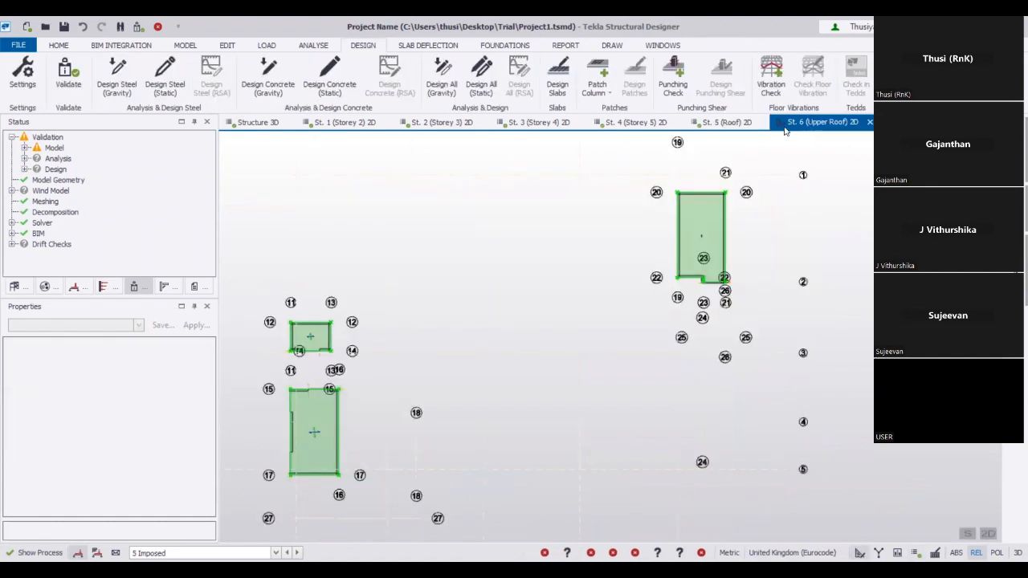
pyautogui.click(716, 123)
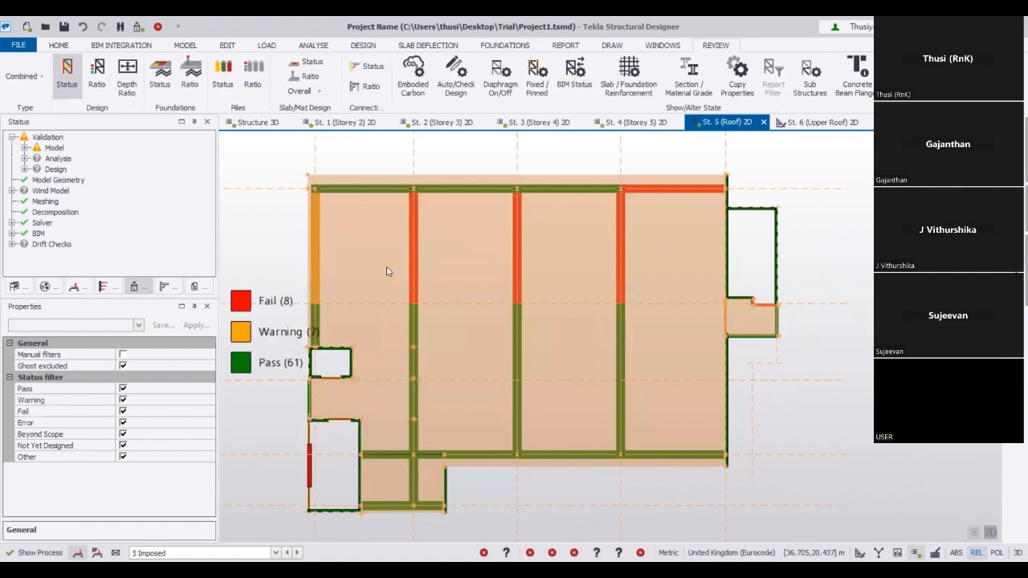
pyautogui.click(342, 122)
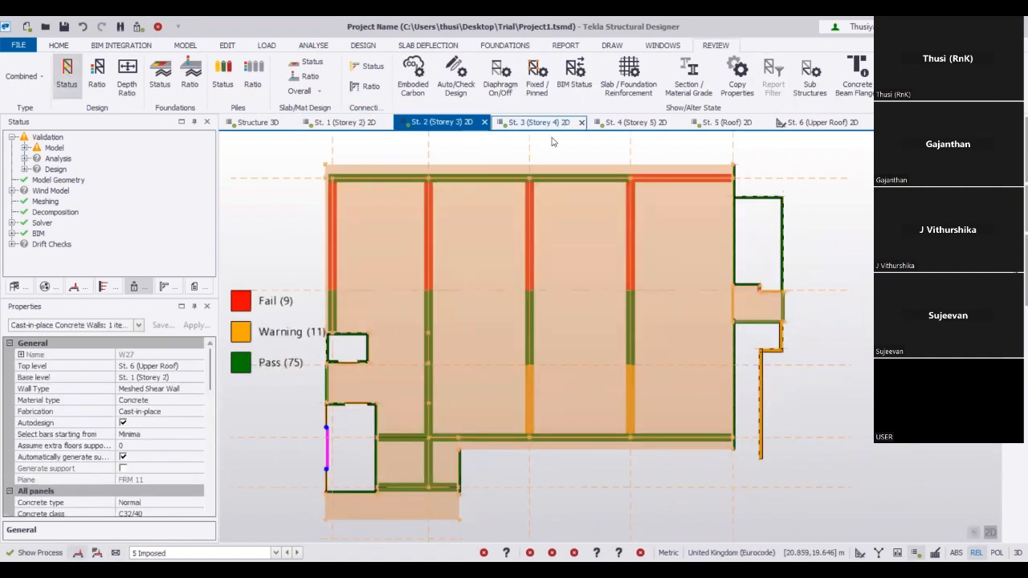
pyautogui.click(350, 119)
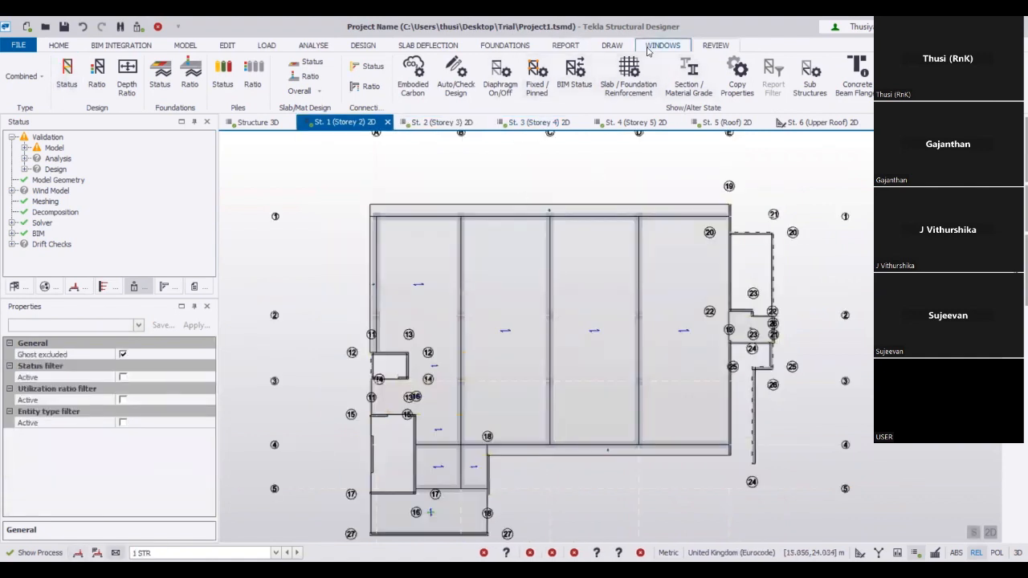
pyautogui.click(363, 45)
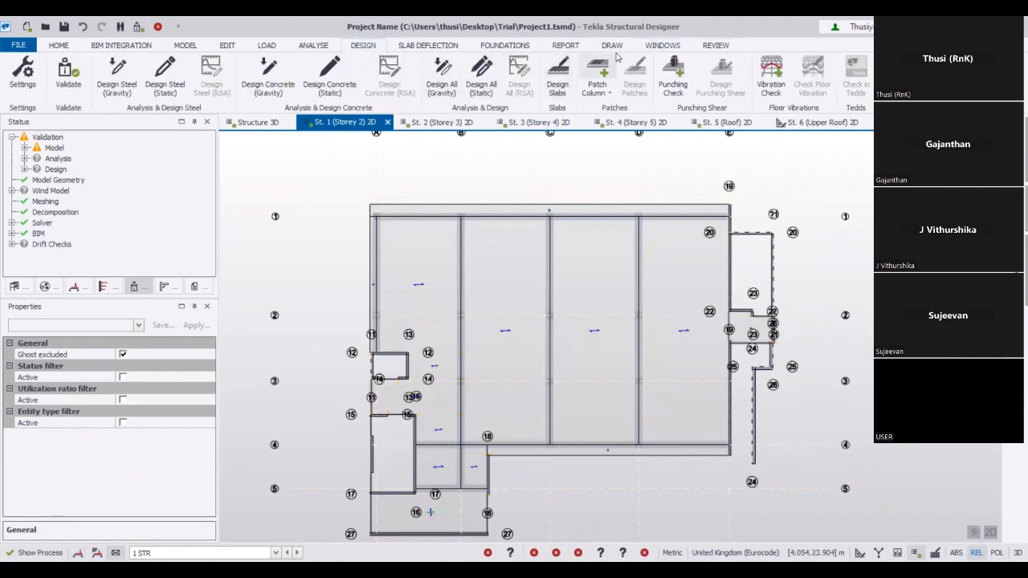
pyautogui.click(564, 46)
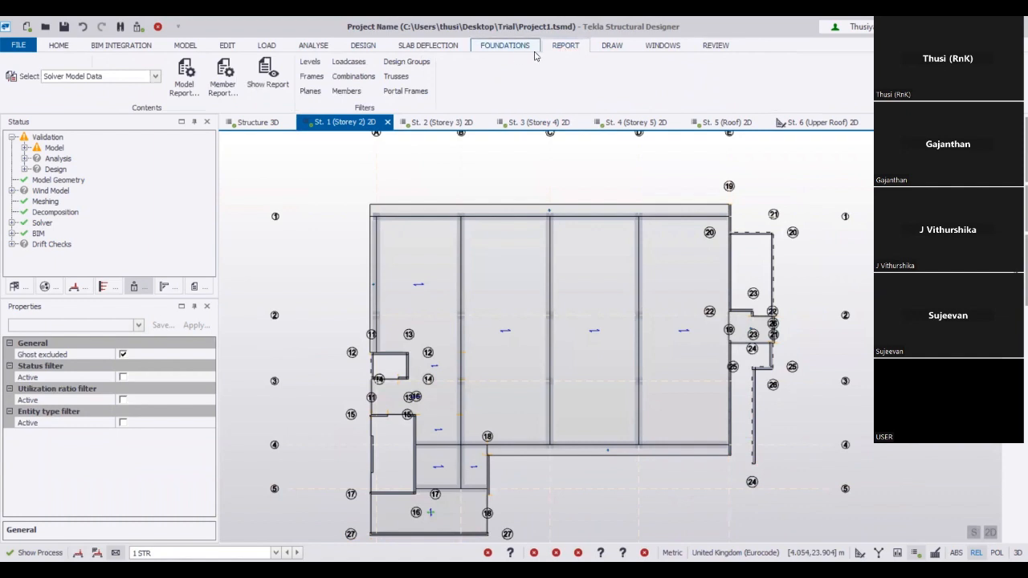
# Switch the St. 1 (Storey 2) plan to the results view and look through the design, window and drawing commands
pyautogui.click(363, 46)
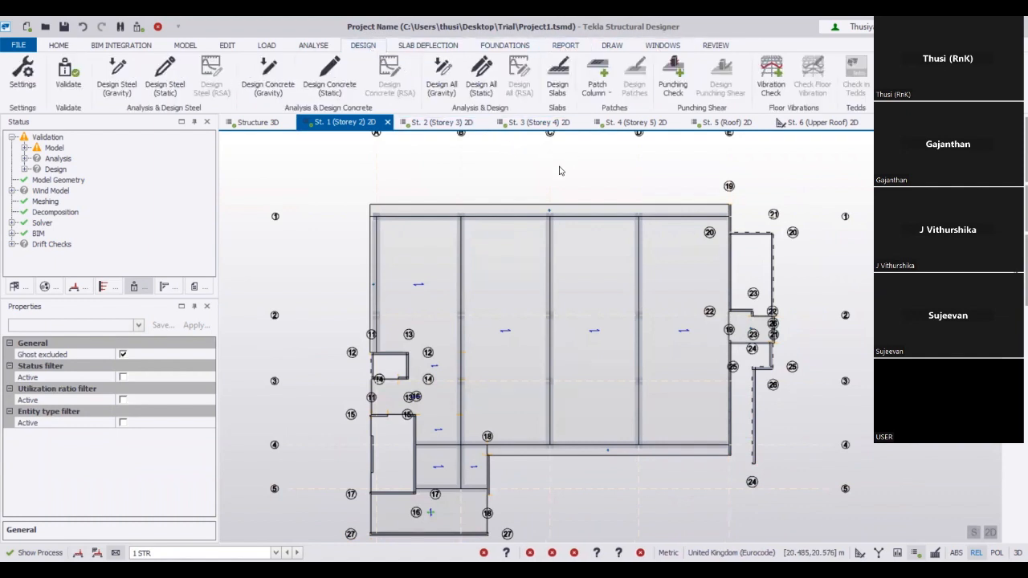
pyautogui.rightClick(352, 122)
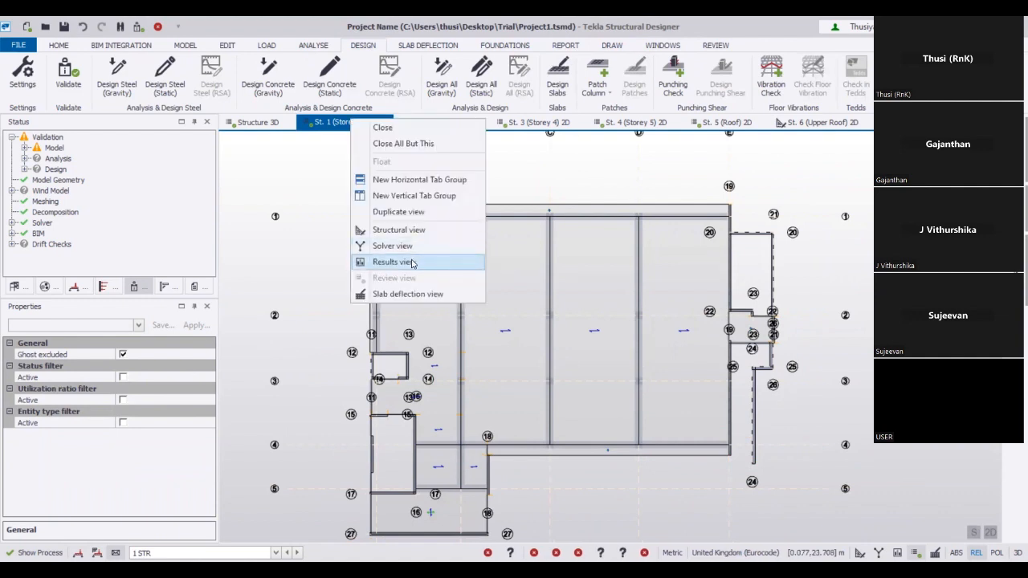
pyautogui.click(412, 263)
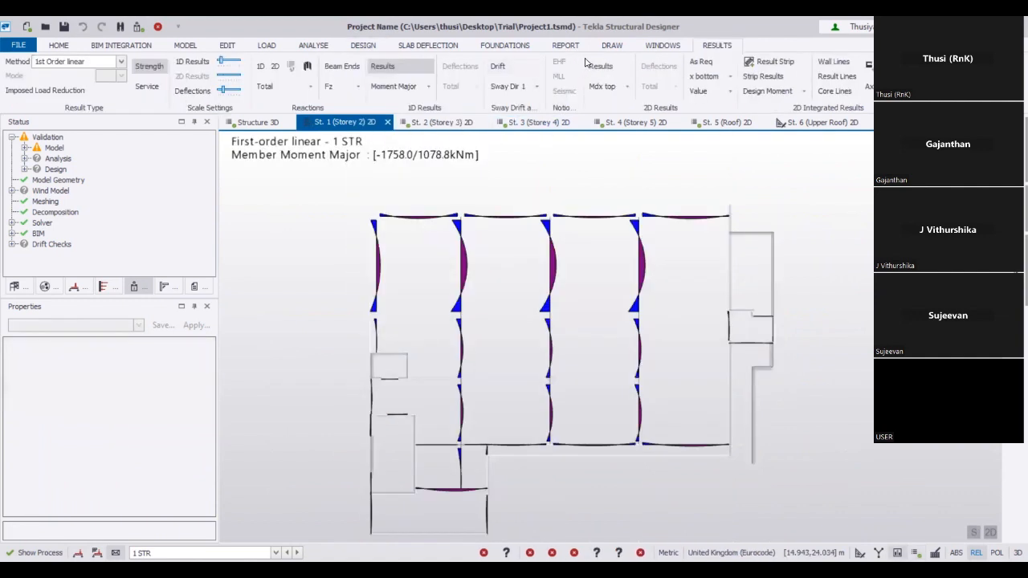
pyautogui.click(665, 47)
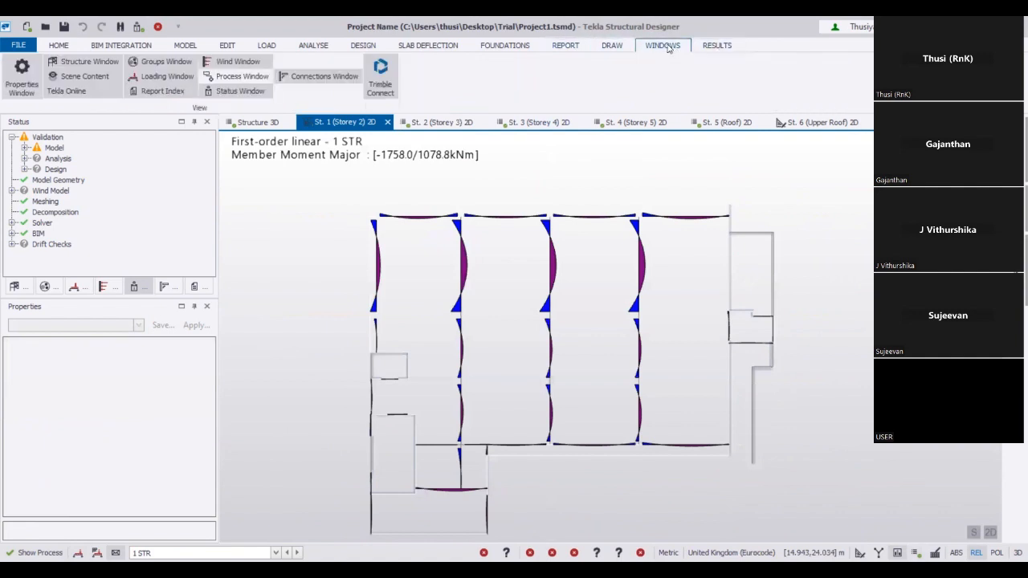
pyautogui.click(613, 47)
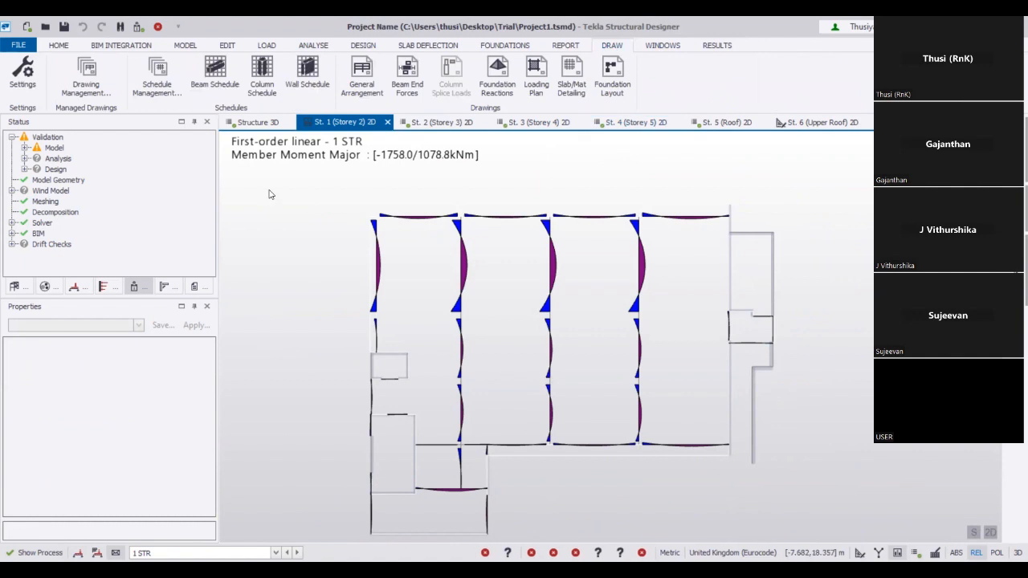
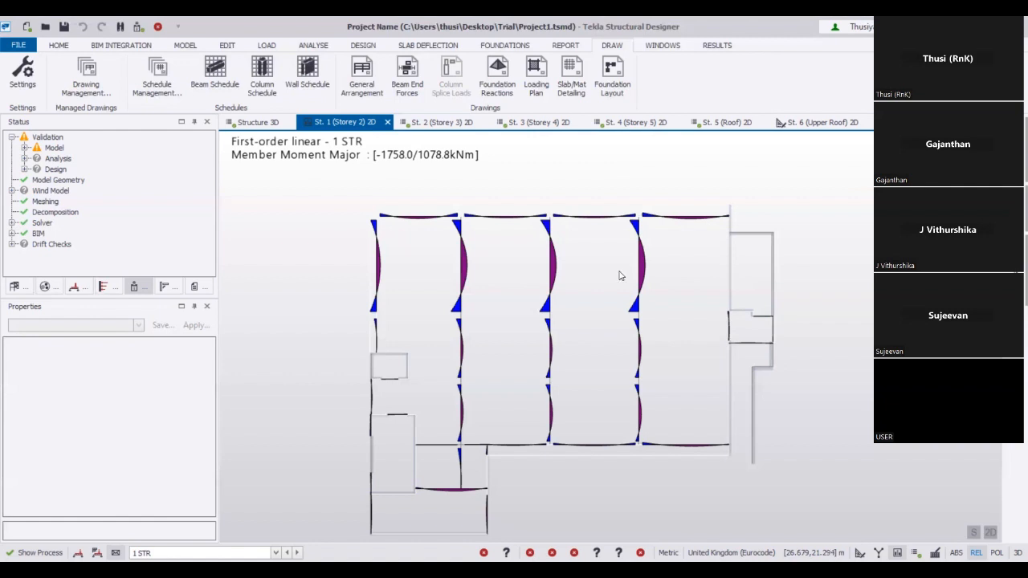
# Save a copy of the project in the Trial folder as Project1_raft.tsmd
pyautogui.click(19, 46)
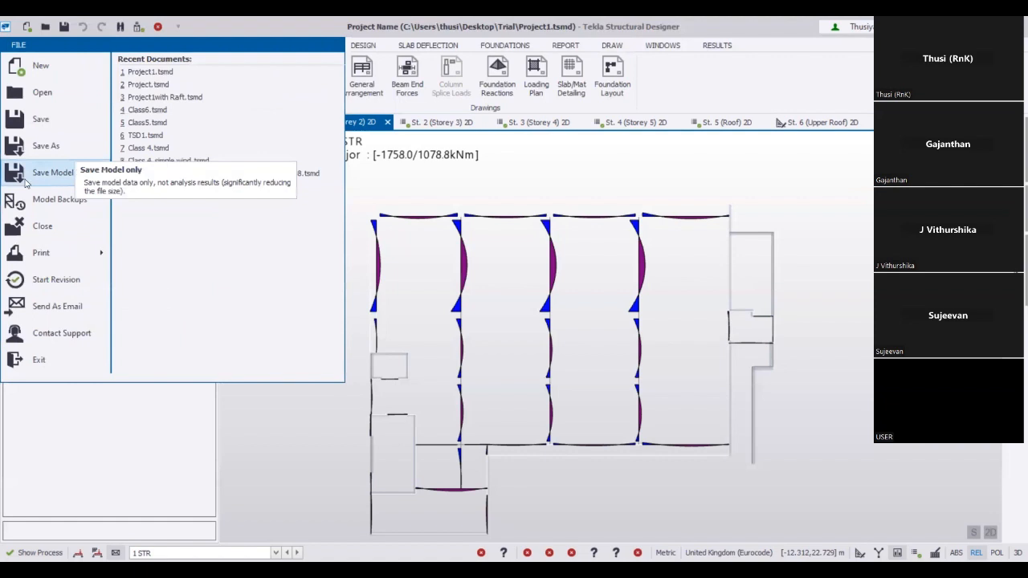
pyautogui.click(40, 151)
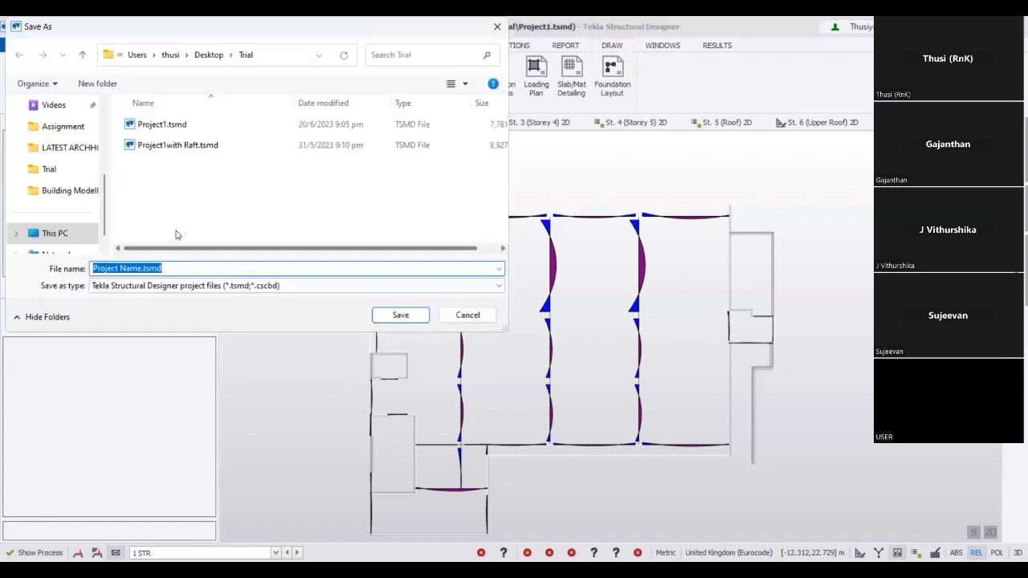
pyautogui.click(164, 124)
pyautogui.click(124, 270)
pyautogui.click(124, 270)
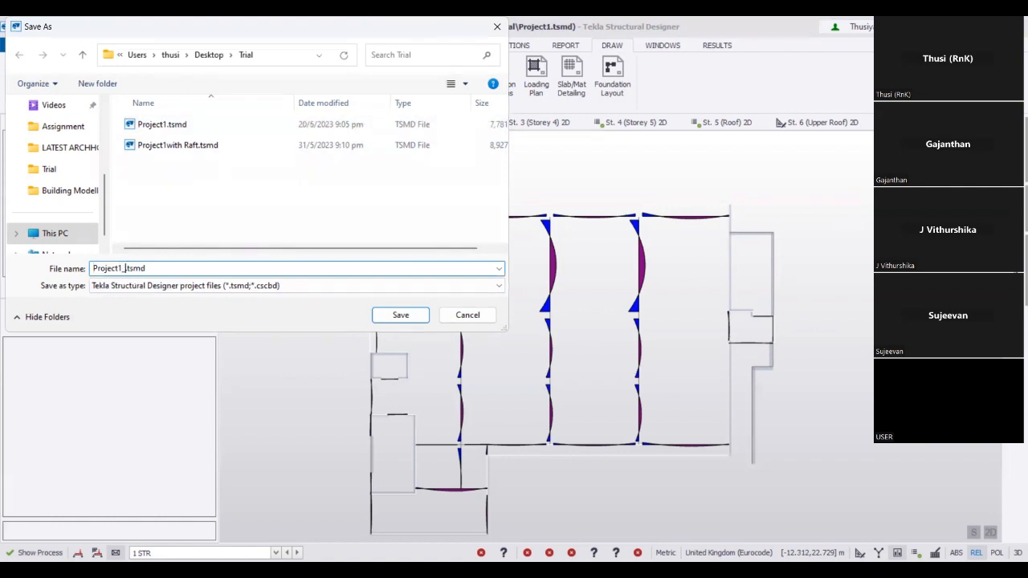
pyautogui.write('_raft')
pyautogui.click(402, 315)
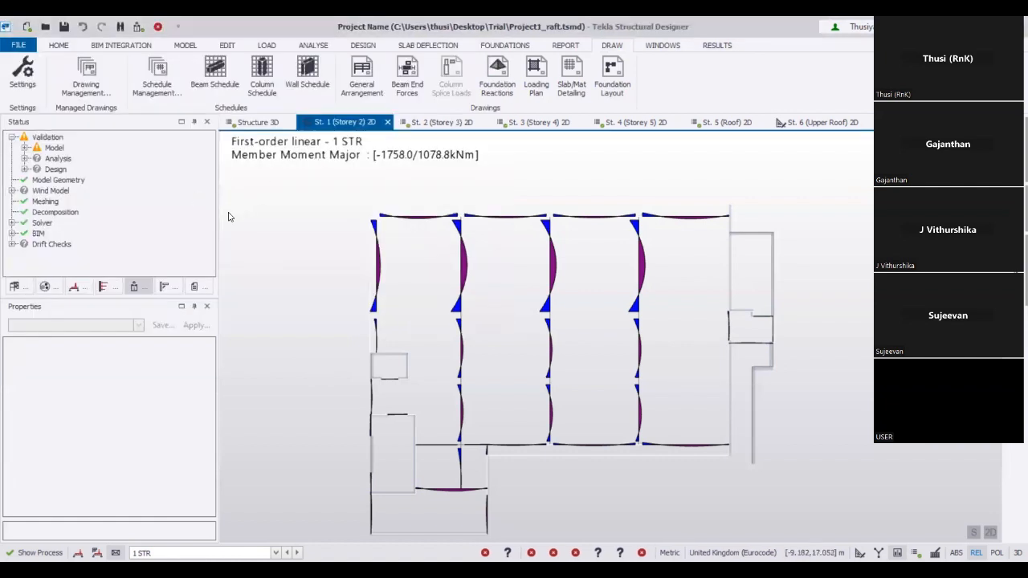
# Open the St. Base (Storey1) plan from the structure's levels and bring the columns on grid line 1 into view
pyautogui.click(14, 287)
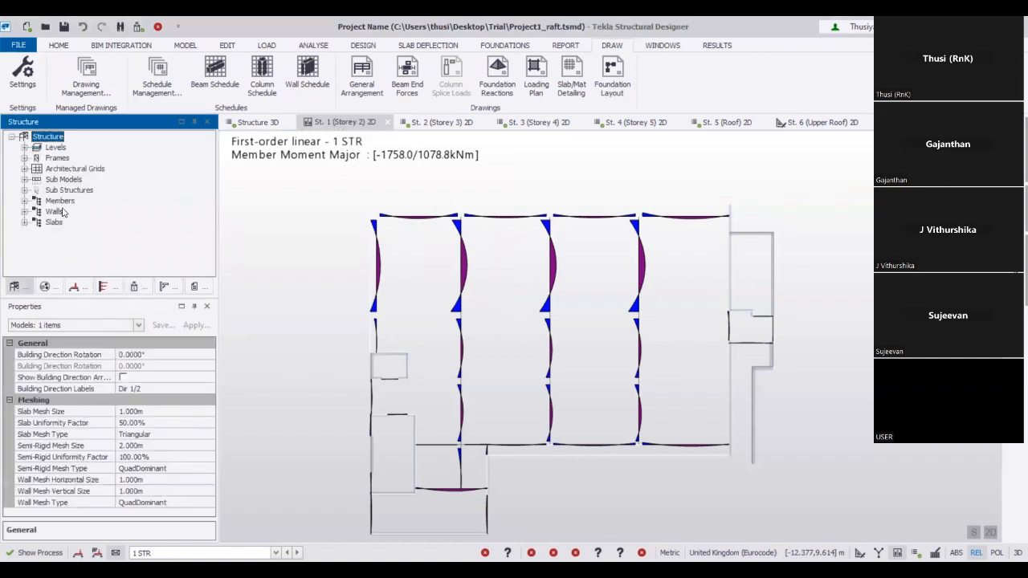
pyautogui.click(25, 147)
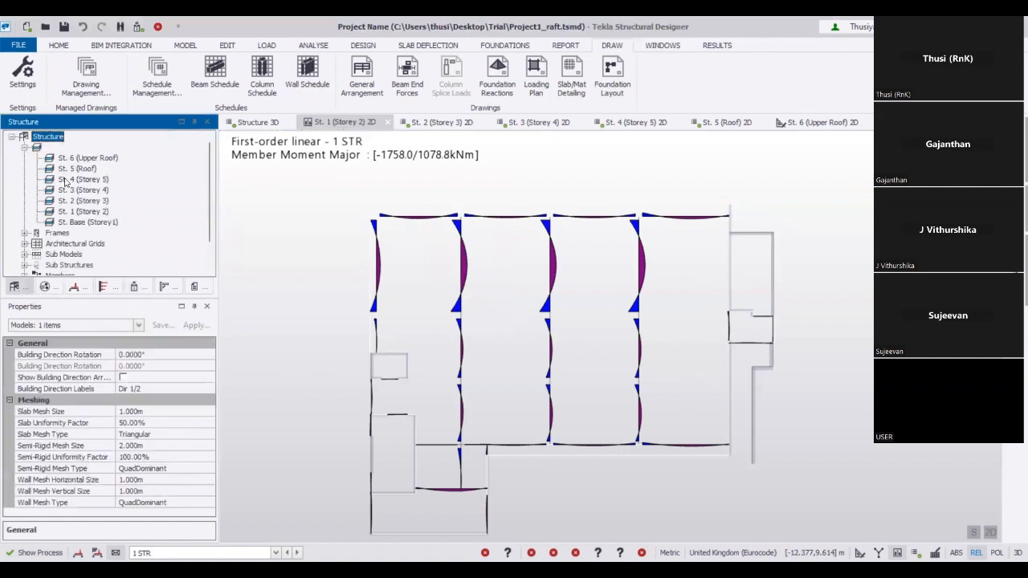
pyautogui.click(86, 224)
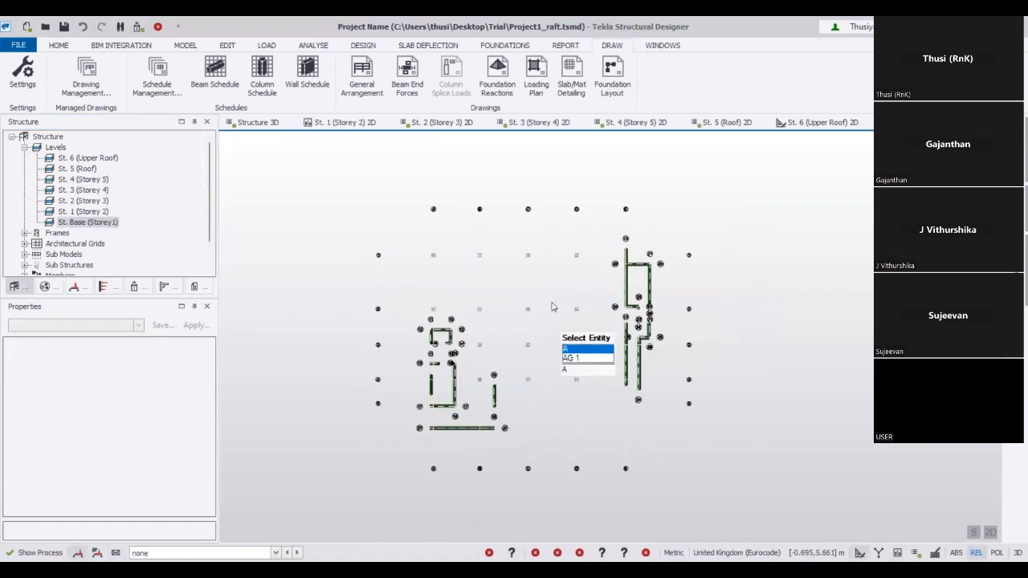
pyautogui.scroll(2, 522, 293)
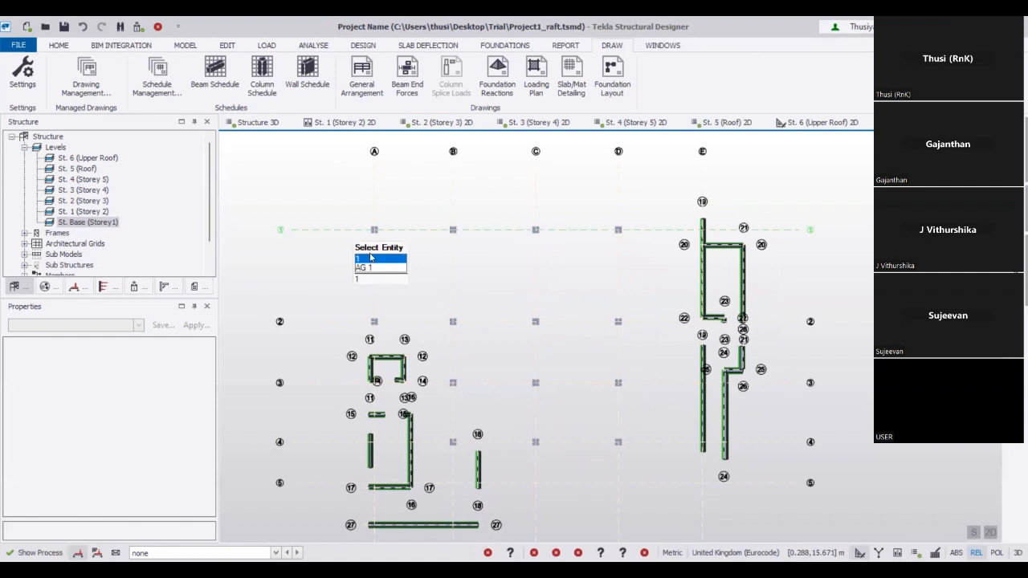
pyautogui.moveTo(371, 257); pyautogui.dragTo(387, 279, button='middle')
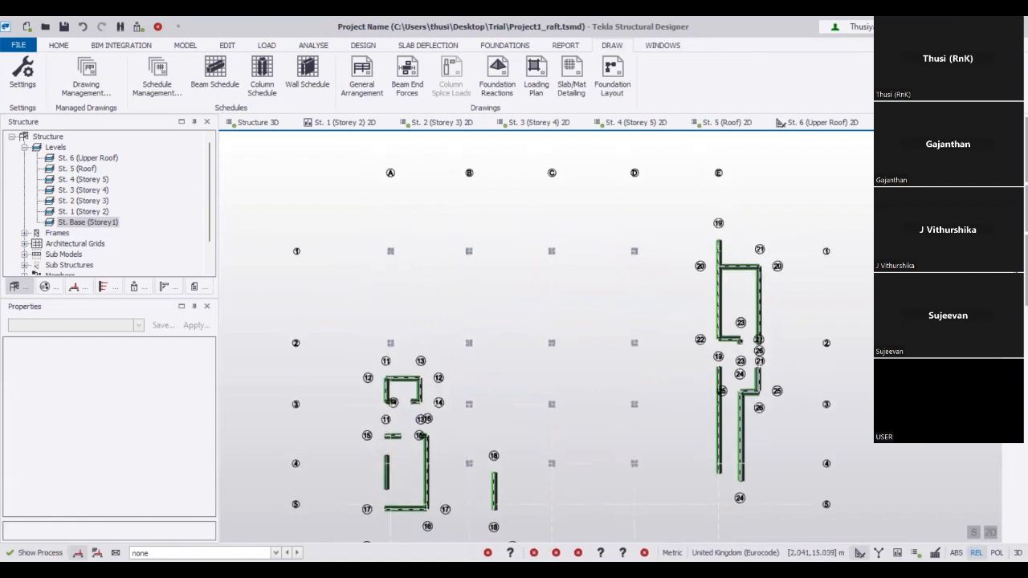
pyautogui.scroll(2, 431, 219)
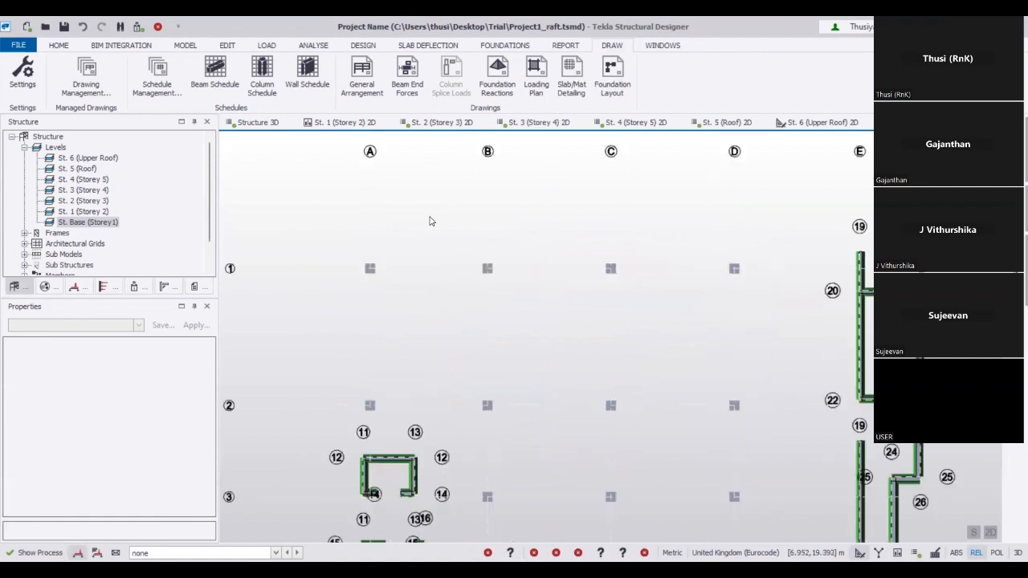
pyautogui.moveTo(430, 221); pyautogui.dragTo(449, 305, button='middle')
pyautogui.scroll(1, 407, 291)
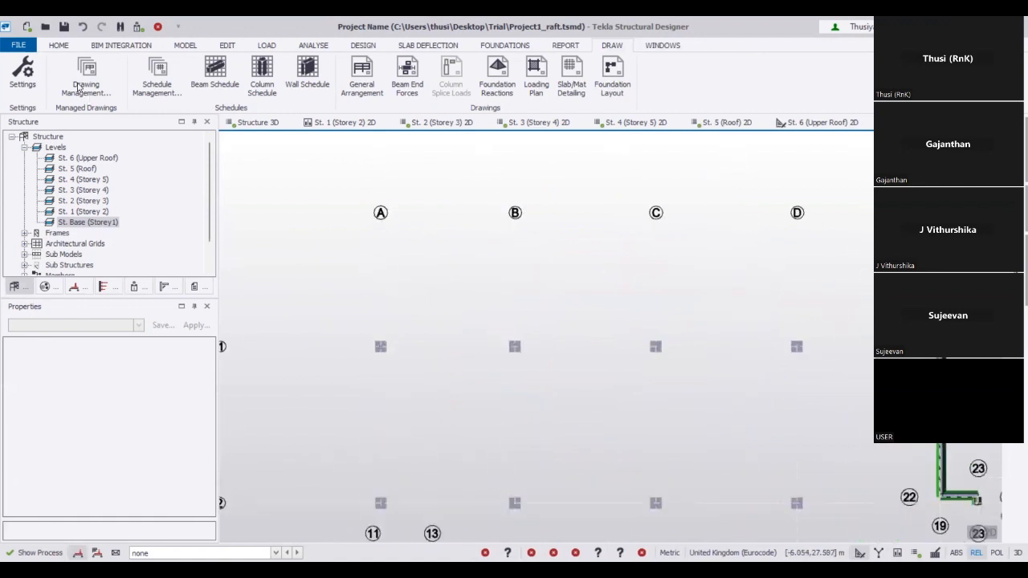
# Add a quick parallel construction line 2 m outside grid line 1, on the side away from grid line 2
pyautogui.click(59, 45)
pyautogui.click(183, 46)
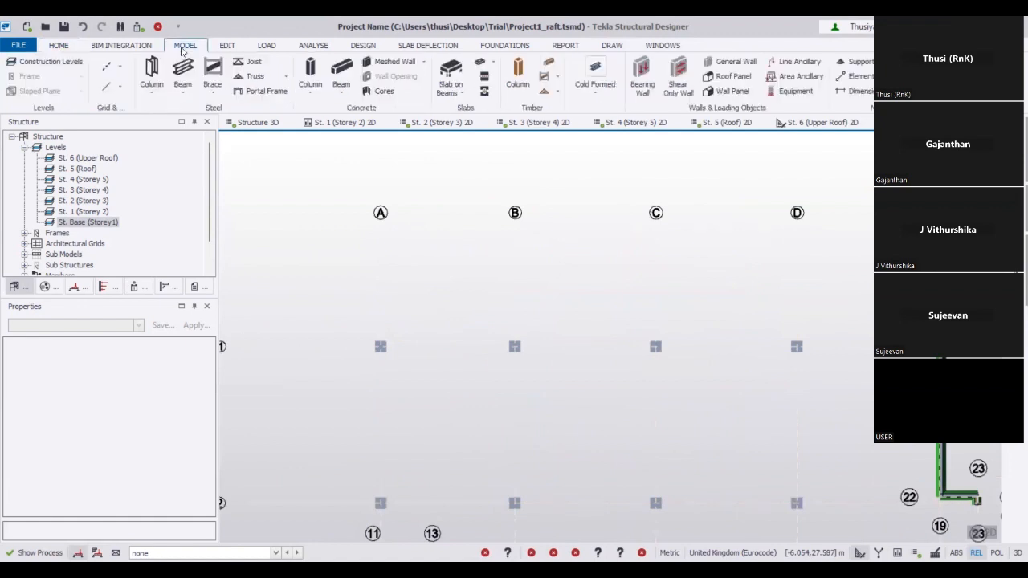
pyautogui.click(122, 88)
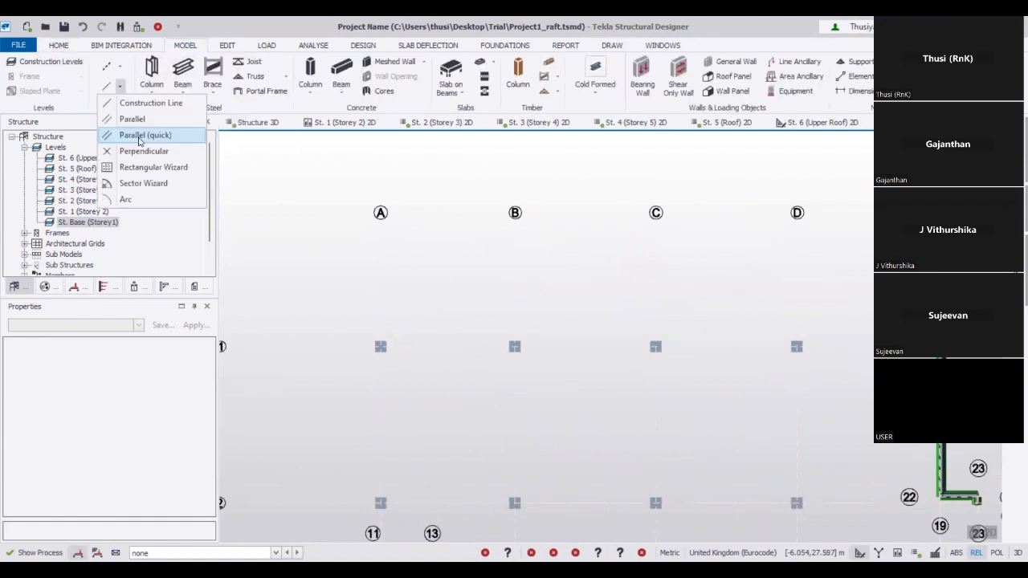
pyautogui.click(141, 139)
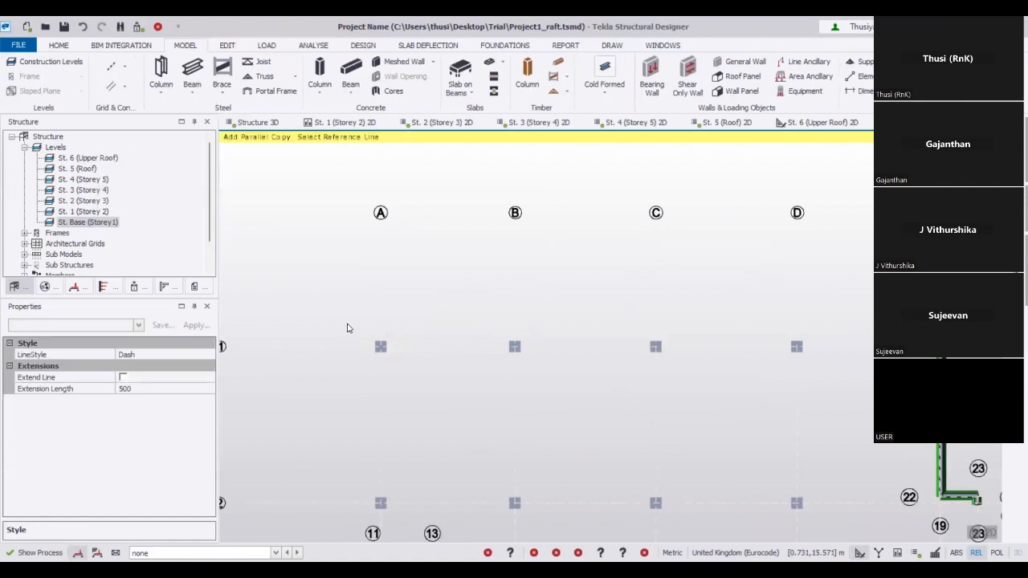
pyautogui.click(347, 328)
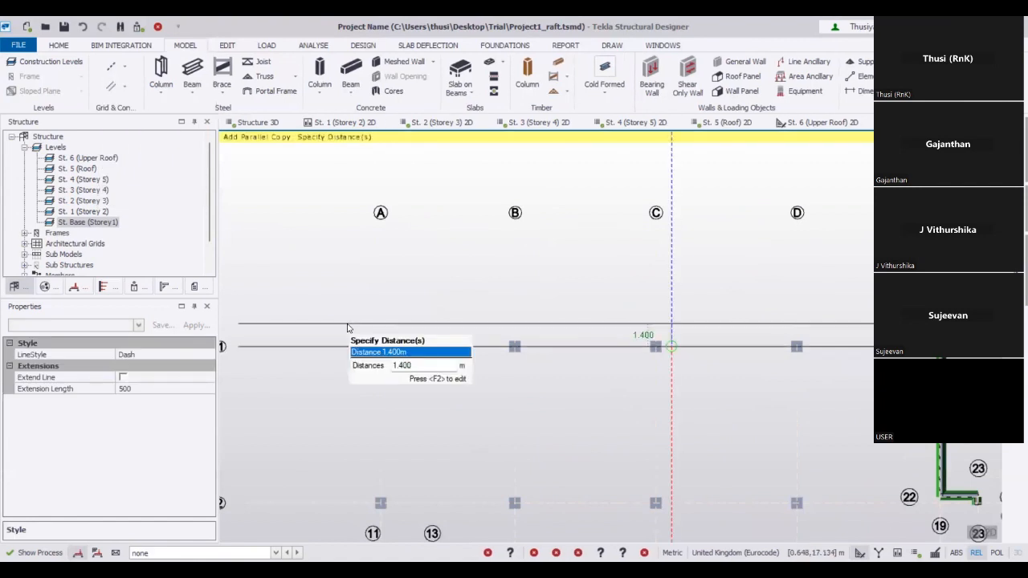
pyautogui.press('F2')
pyautogui.press('Escape')
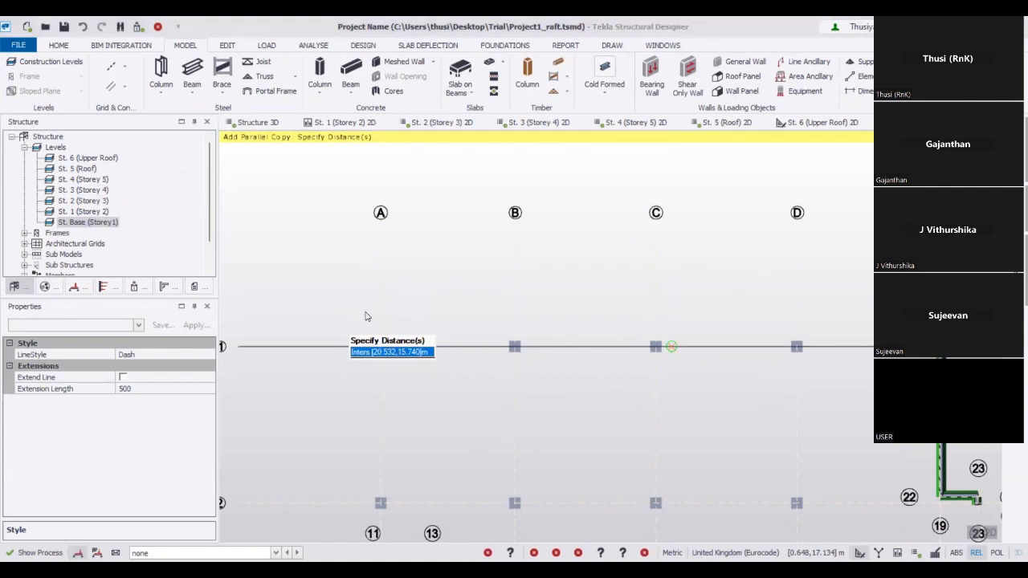
pyautogui.write('2')
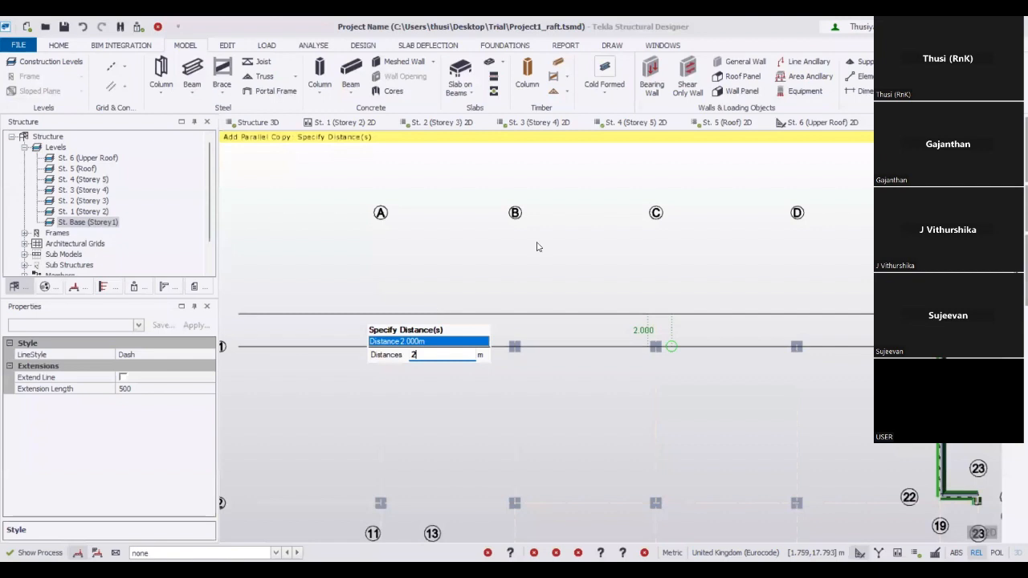
pyautogui.press('Return')
pyautogui.scroll(-3, 539, 248)
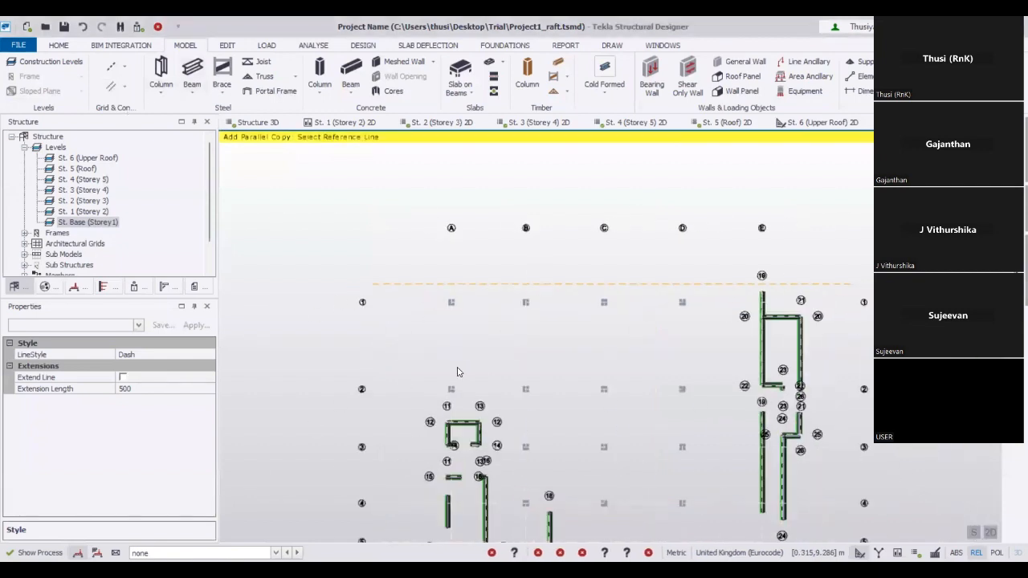
# Add a parallel construction line 2 m outside grid line A, on the side away from grid line B
pyautogui.moveTo(450, 347)
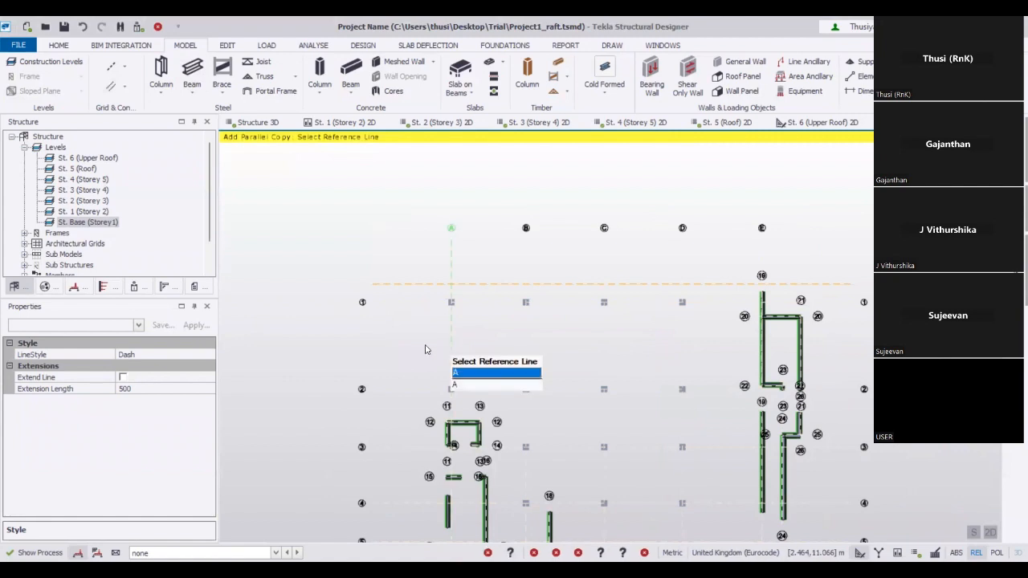
pyautogui.click(426, 349)
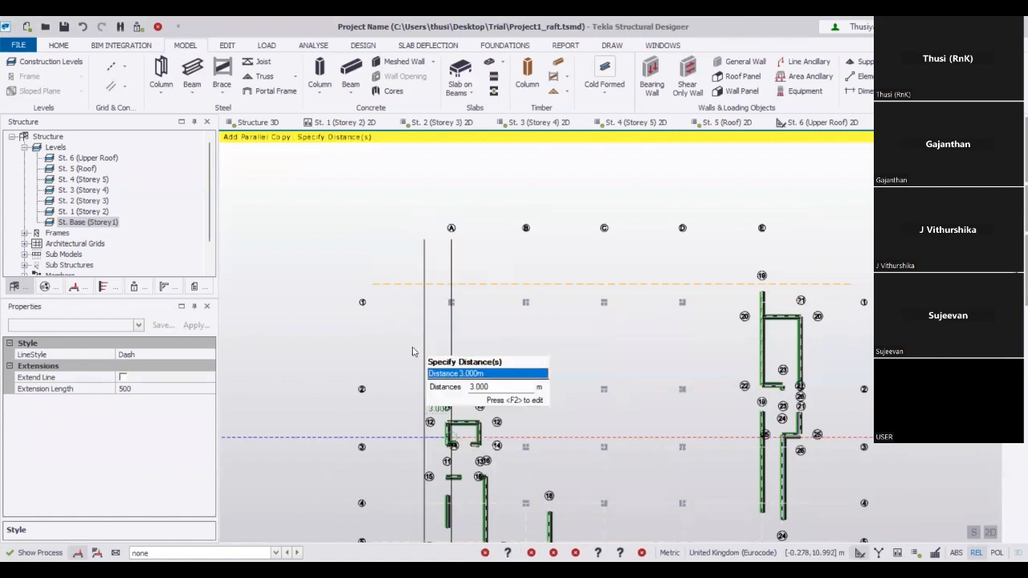
pyautogui.write('2')
pyautogui.press('Return')
# Add a parallel construction line 1 m below grid line 27, outside the wall
pyautogui.moveTo(576, 389); pyautogui.dragTo(513, 147, button='middle')
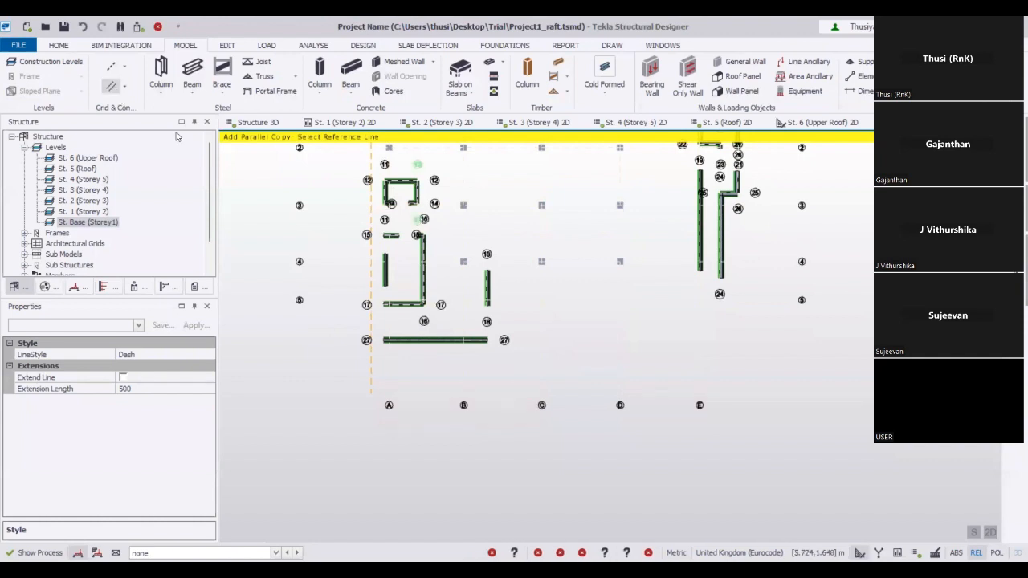
pyautogui.click(546, 343)
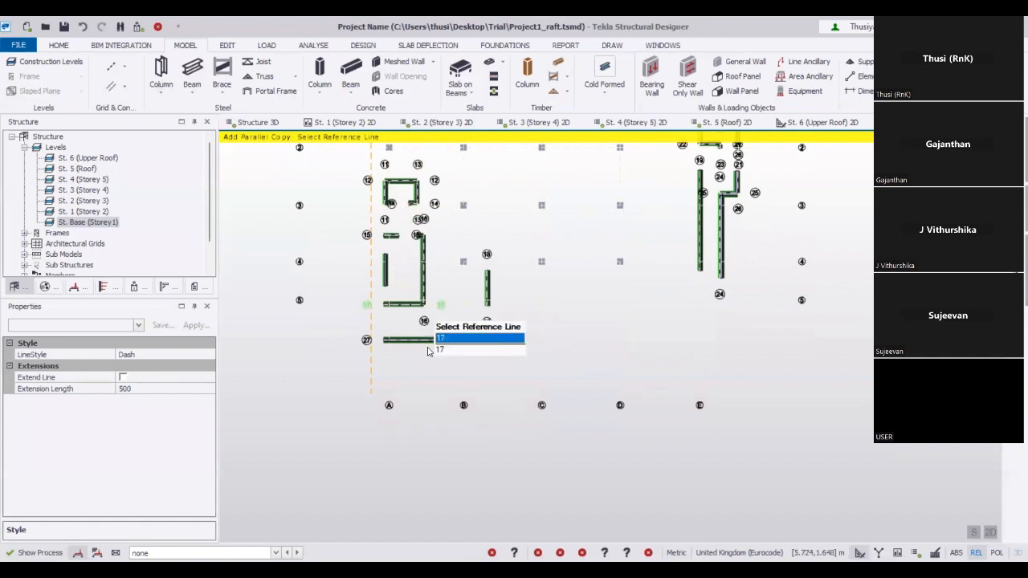
pyautogui.scroll(5, 335, 339)
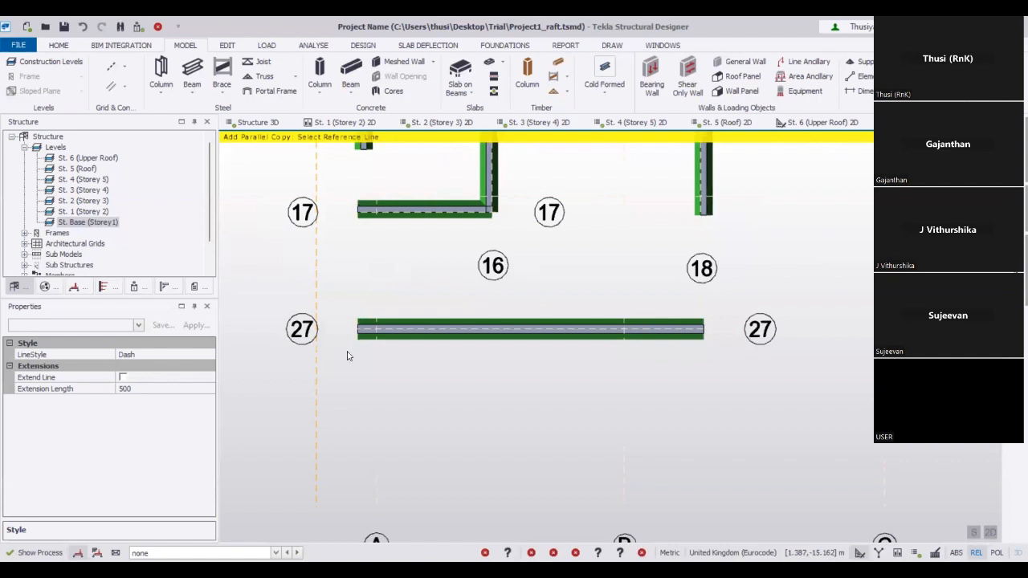
pyautogui.click(347, 356)
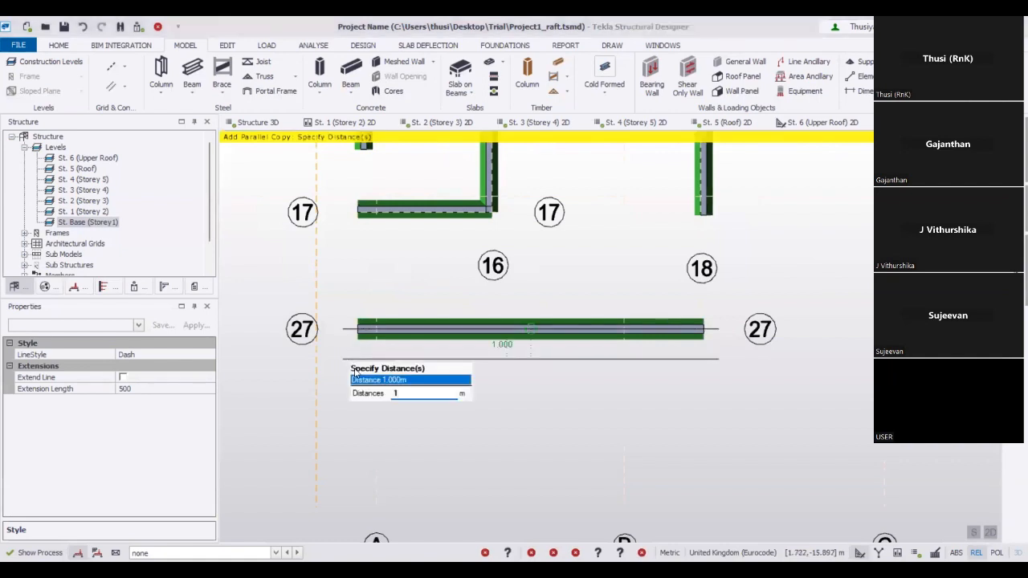
pyautogui.press('Return')
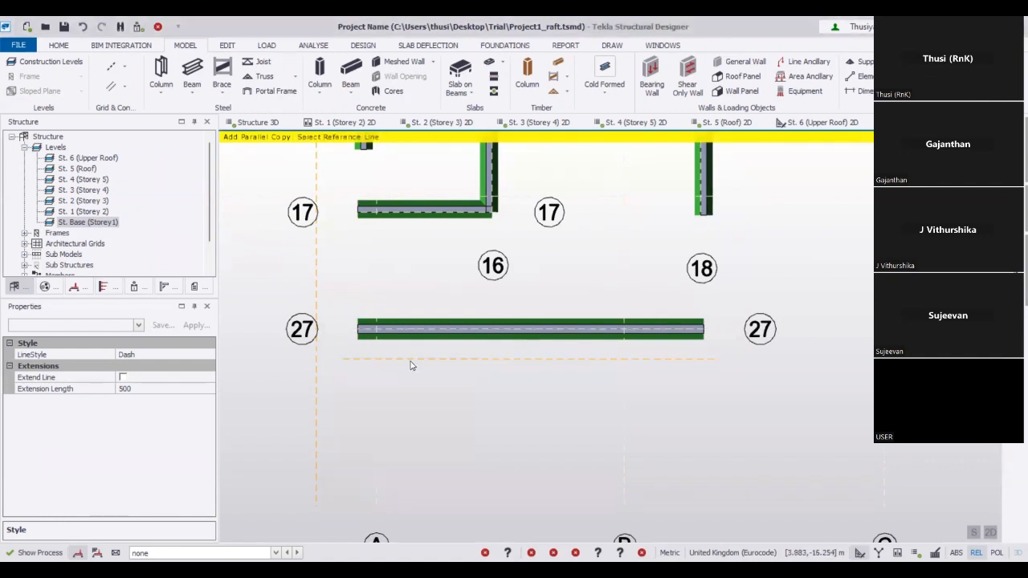
# Extend both ends of the construction line below grid line 27, crossing the vertical construction line beside grid A and running well past the wall's end
pyautogui.click(356, 365)
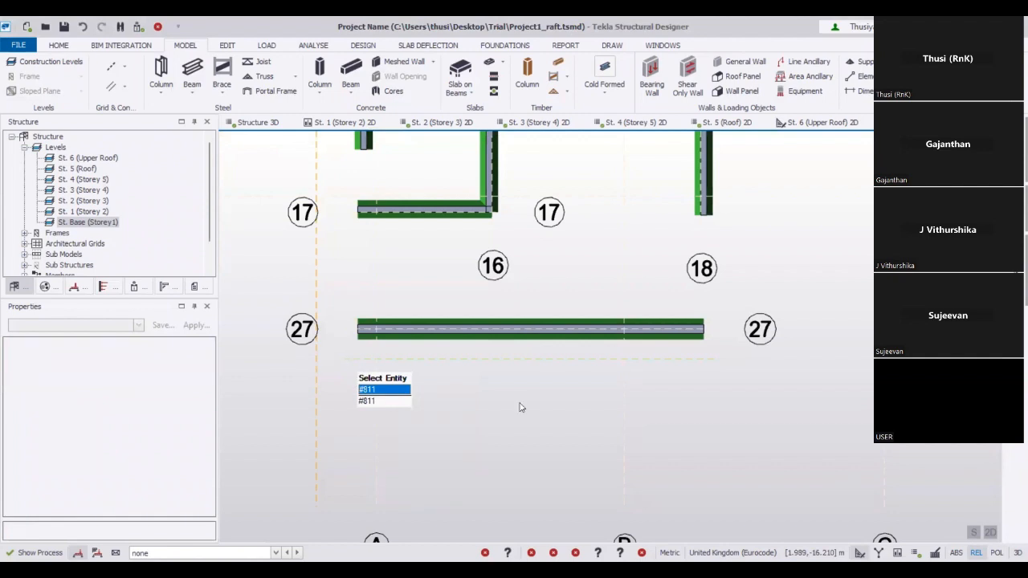
pyautogui.click(520, 361)
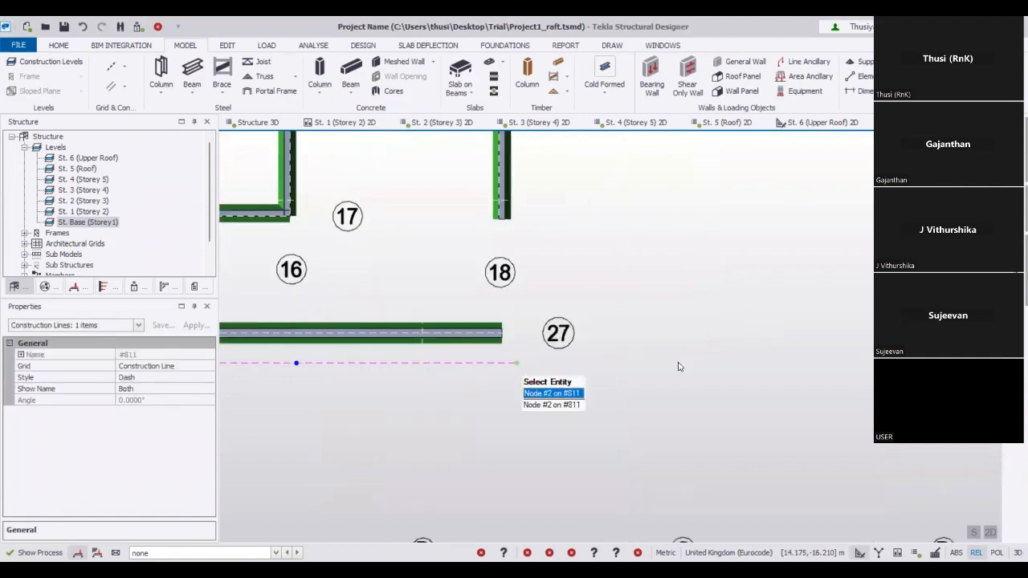
pyautogui.press('Escape')
pyautogui.click(663, 298)
# Add a parallel construction line 1 m from grid line 18, on the side away from grid line 16
pyautogui.scroll(-3, 643, 354)
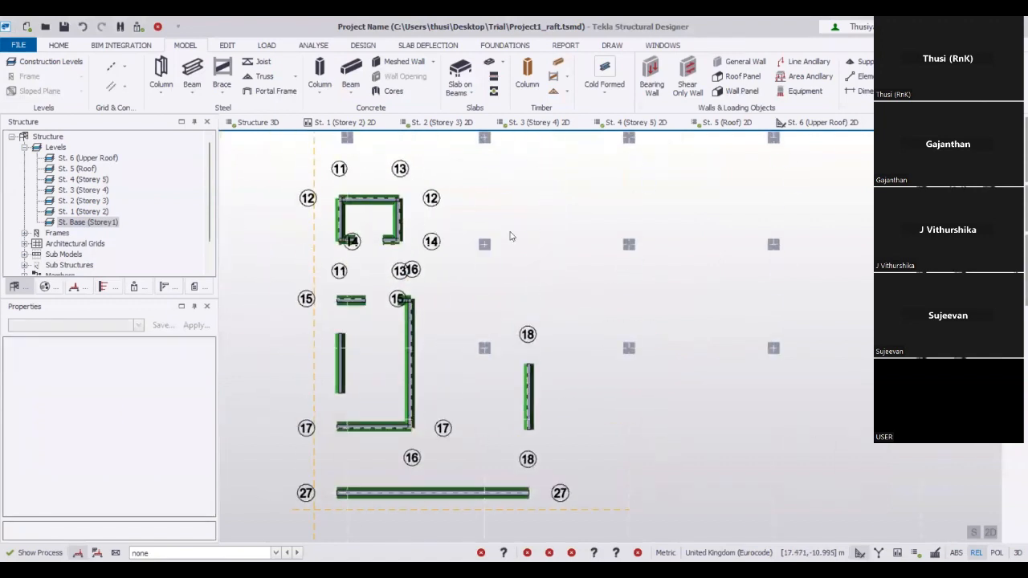
pyautogui.moveTo(511, 232); pyautogui.dragTo(461, 105, button='middle')
pyautogui.click(112, 86)
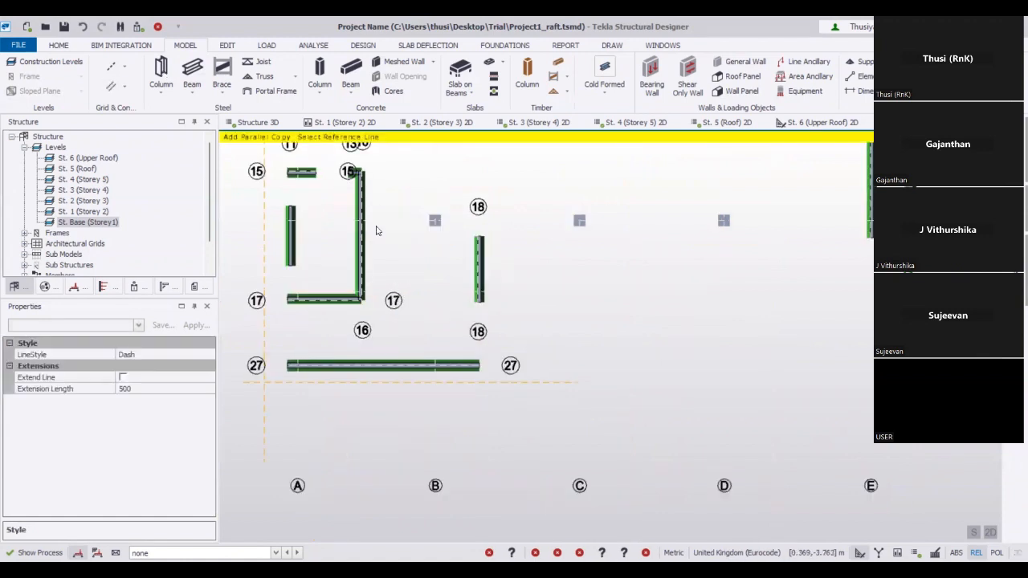
pyautogui.click(498, 234)
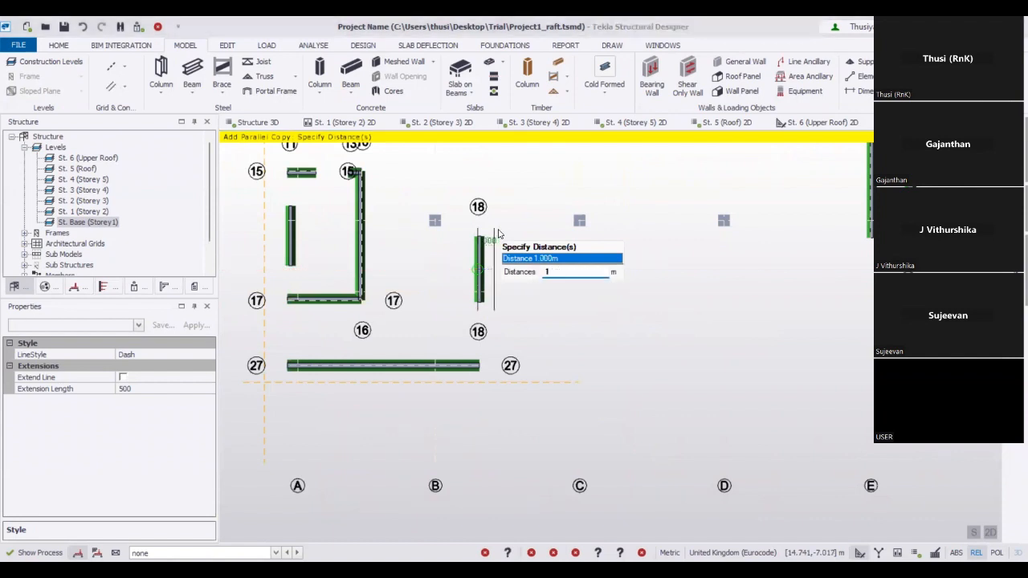
pyautogui.write('1')
pyautogui.press('Return')
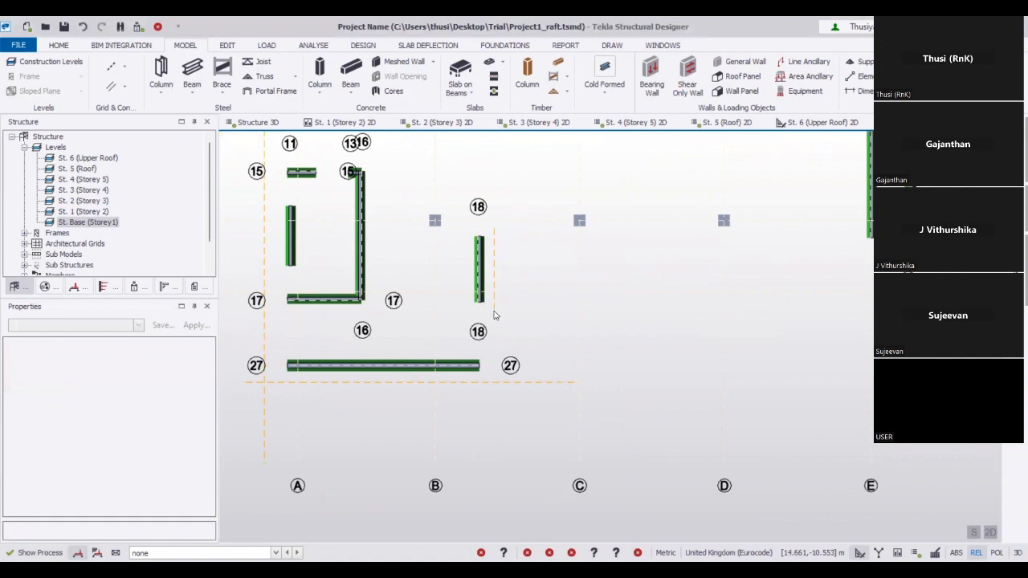
# Extend the lower end of the construction line beside grid line 18 past the horizontal construction line below grid line 27
pyautogui.click(497, 397)
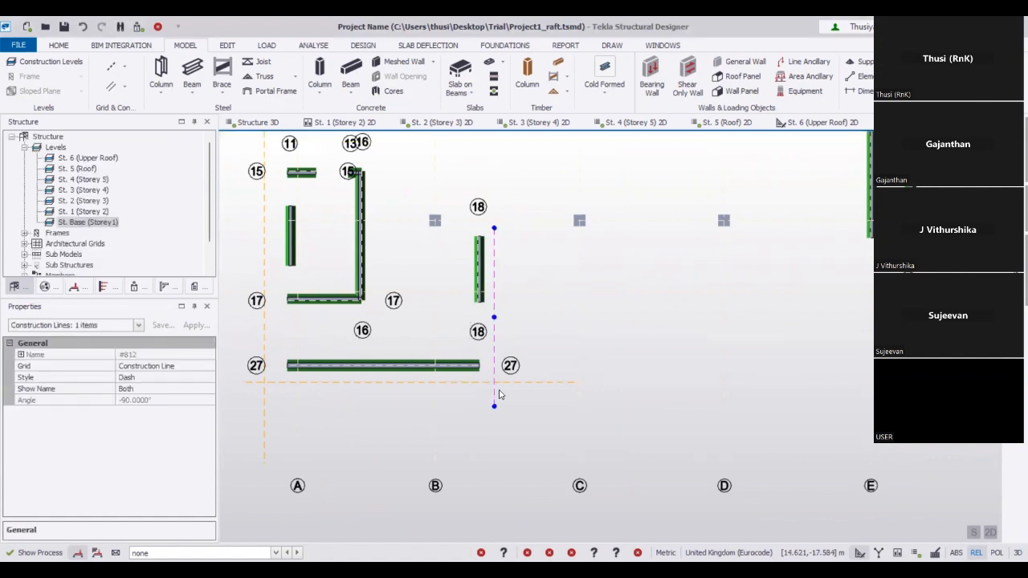
pyautogui.moveTo(565, 245); pyautogui.dragTo(509, 308, button='middle')
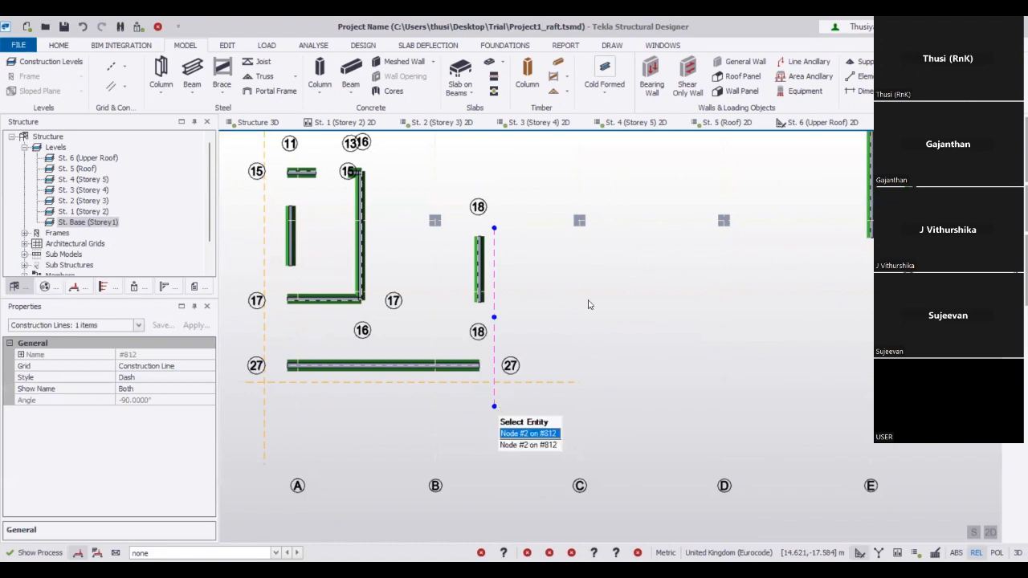
pyautogui.press('Escape')
# Add a quick parallel construction line from grid line 4, placed between grid lines 4 and 5
pyautogui.click(123, 84)
pyautogui.click(126, 99)
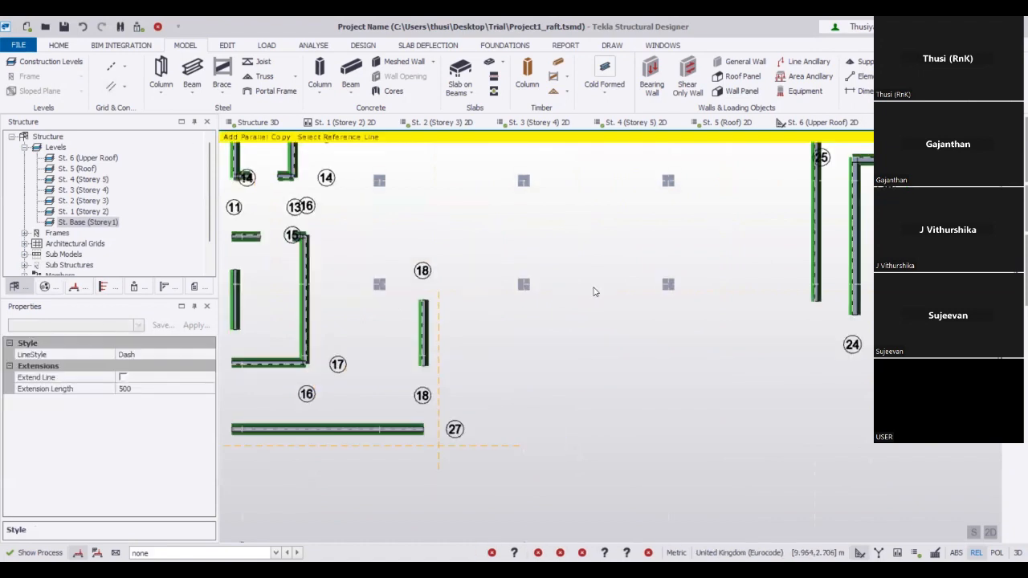
pyautogui.click(600, 334)
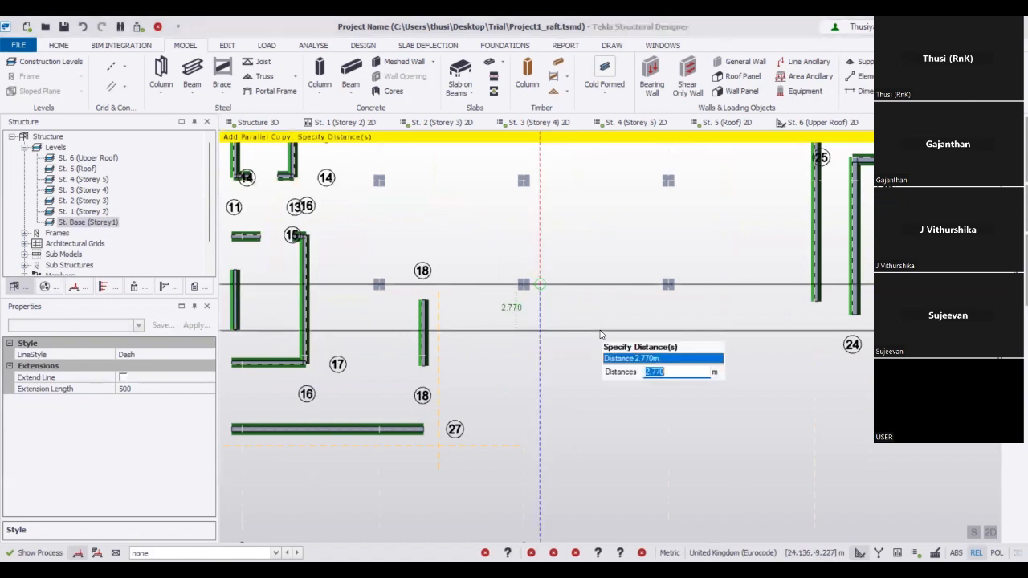
pyautogui.click(600, 334)
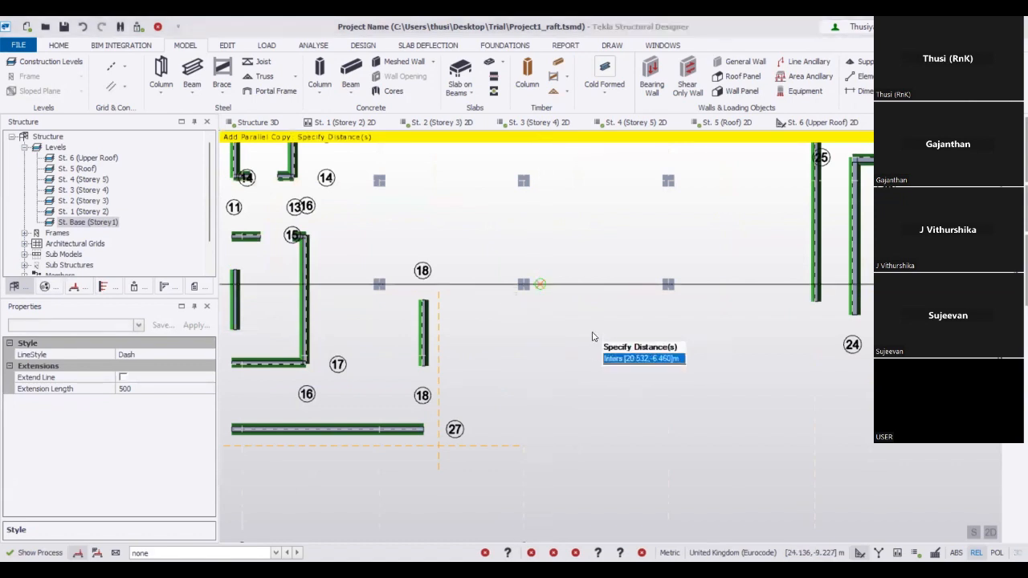
pyautogui.press('Return')
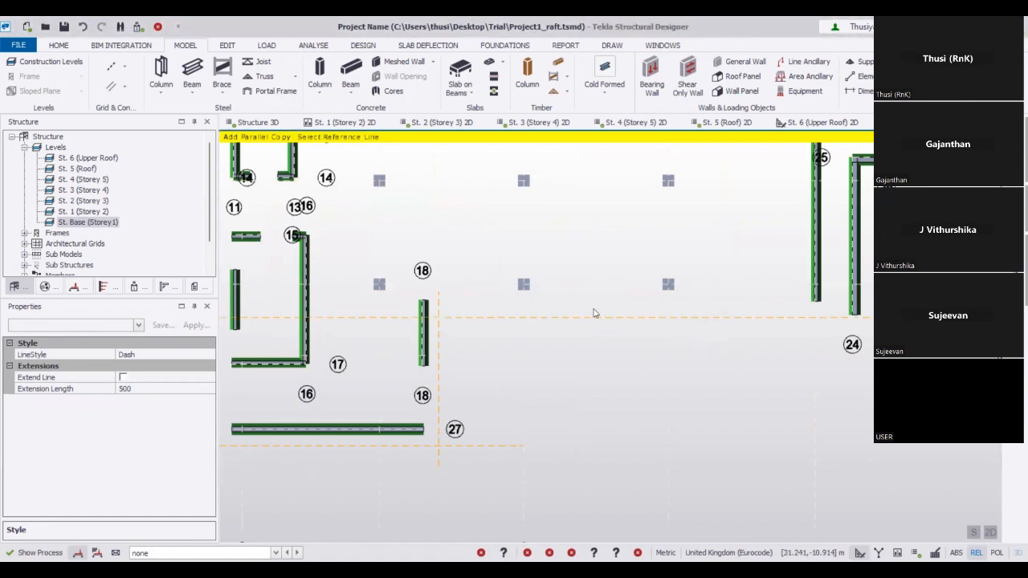
pyautogui.scroll(-2, 587, 266)
pyautogui.moveTo(875, 155); pyautogui.dragTo(585, 325, button='middle')
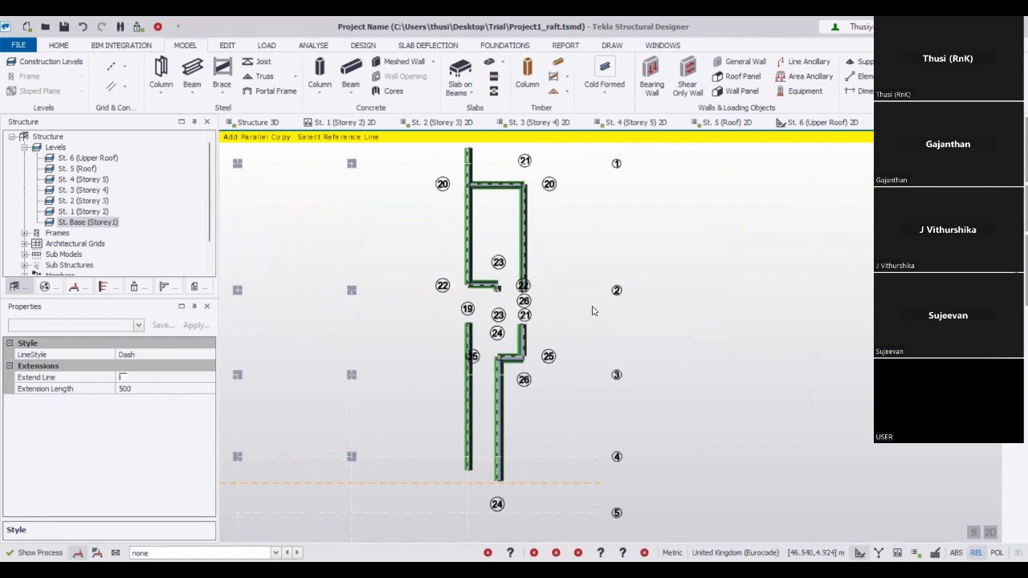
pyautogui.scroll(2, 577, 294)
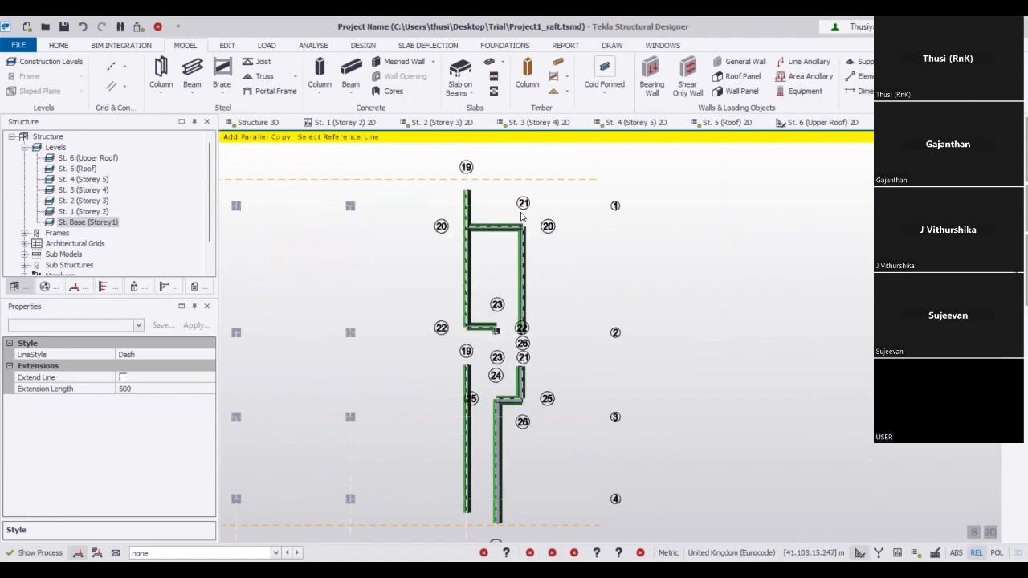
pyautogui.scroll(2, 572, 329)
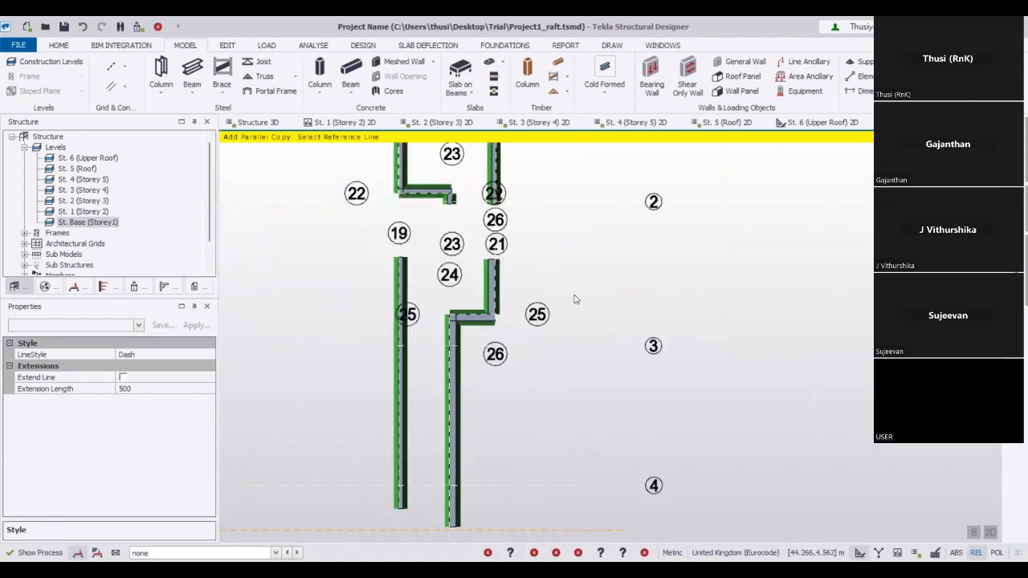
pyautogui.scroll(-3, 572, 273)
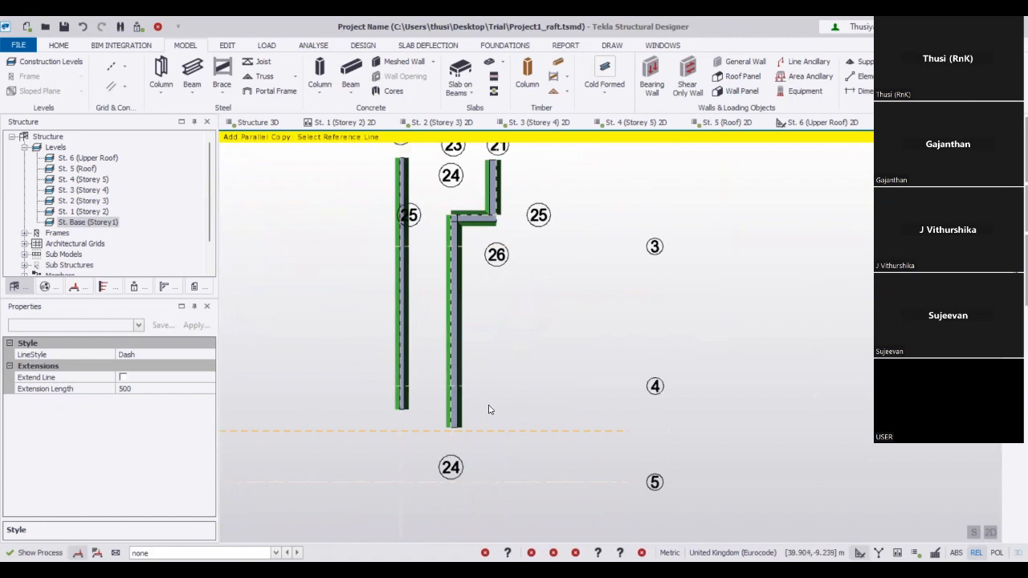
pyautogui.moveTo(488, 410)
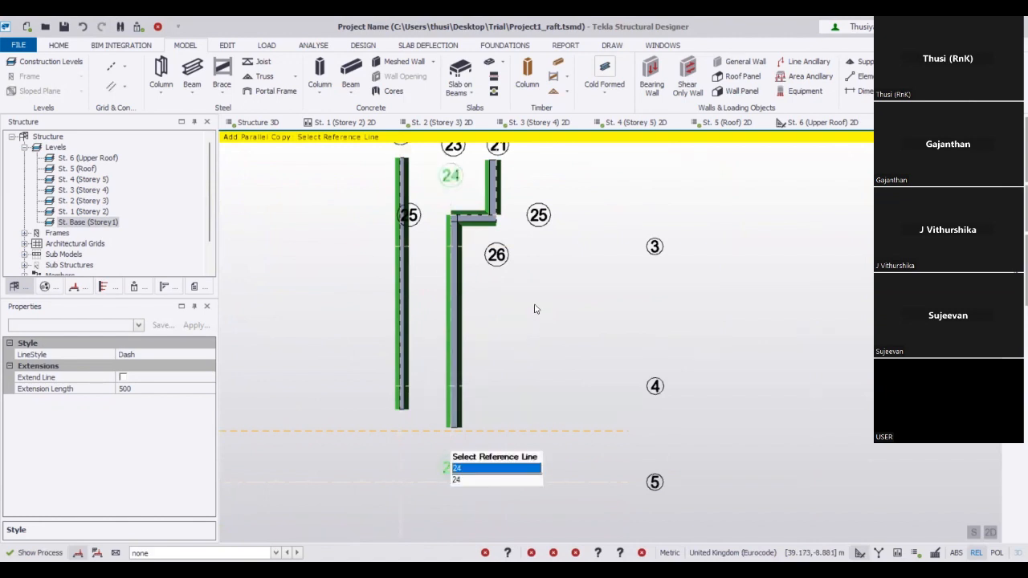
pyautogui.press('Escape')
# Add a parallel construction line 1.5 m outside grid line 21, on the side away from grid line 19
pyautogui.moveTo(492, 200); pyautogui.dragTo(486, 494, button='middle')
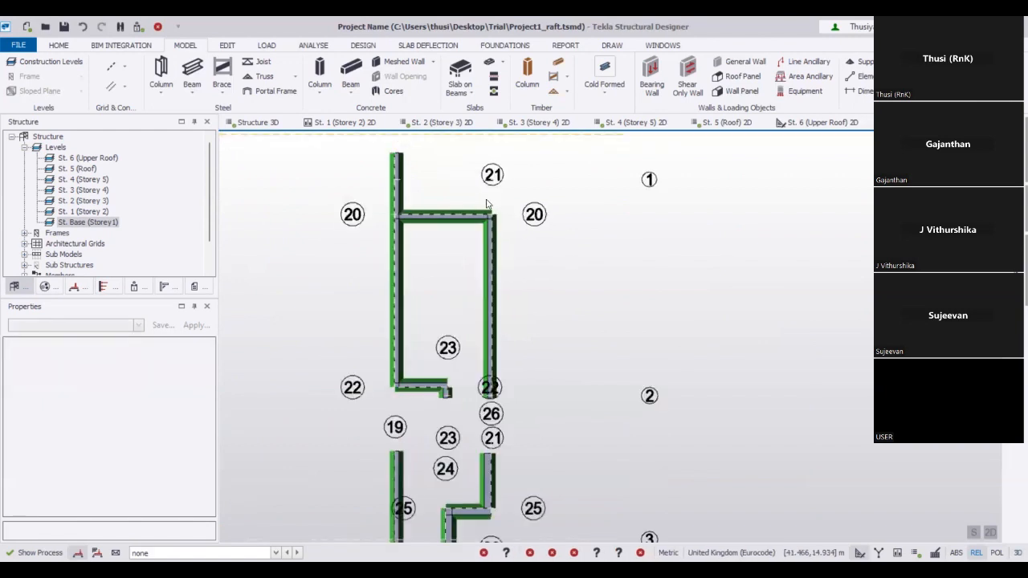
pyautogui.click(113, 88)
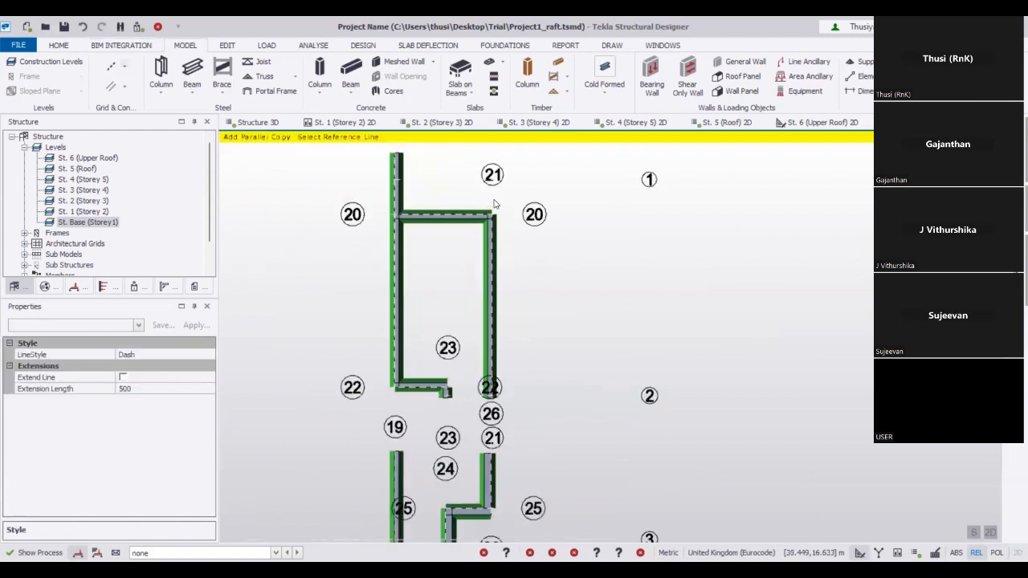
pyautogui.click(537, 195)
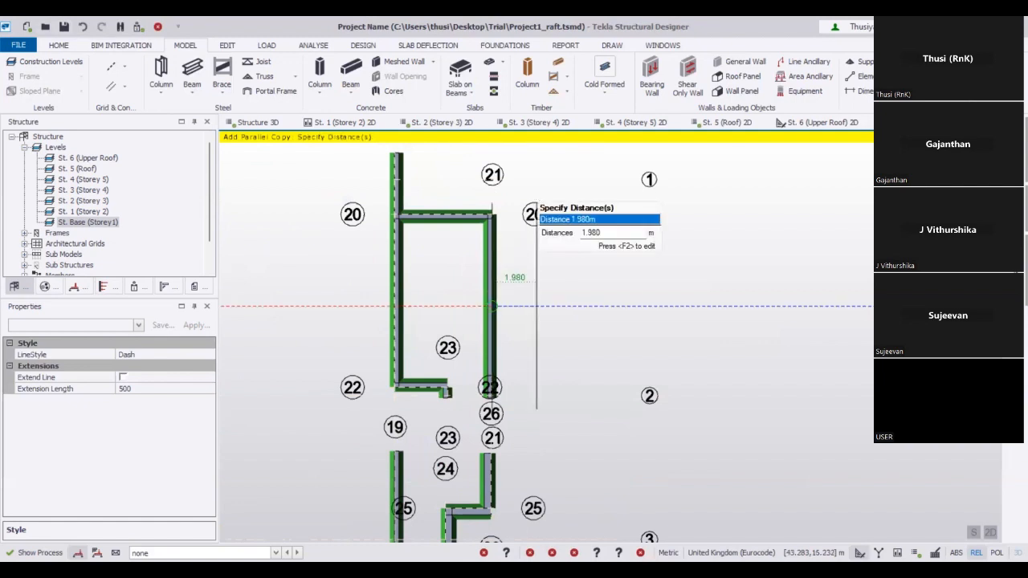
pyautogui.press('F2')
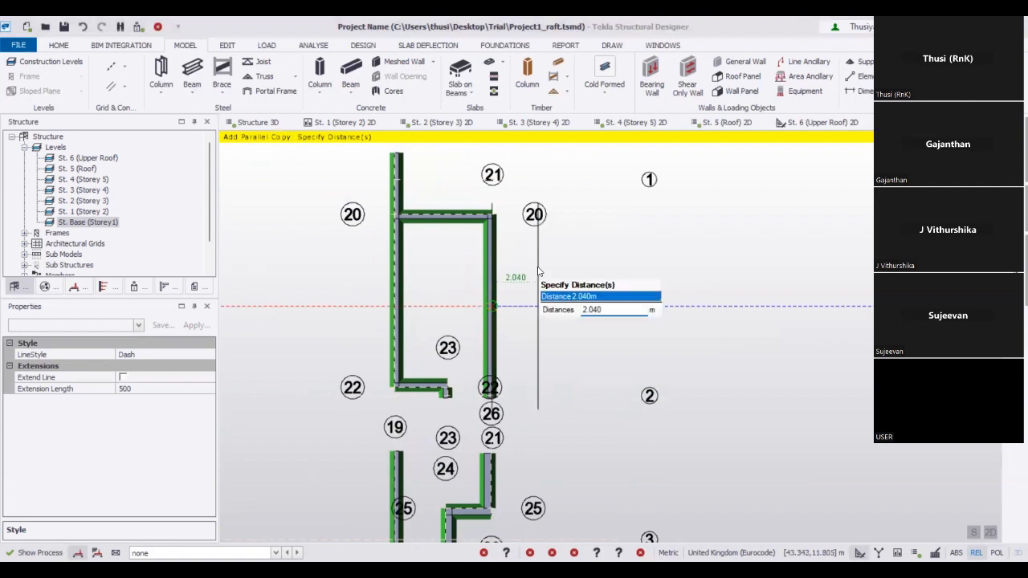
pyautogui.write('1')
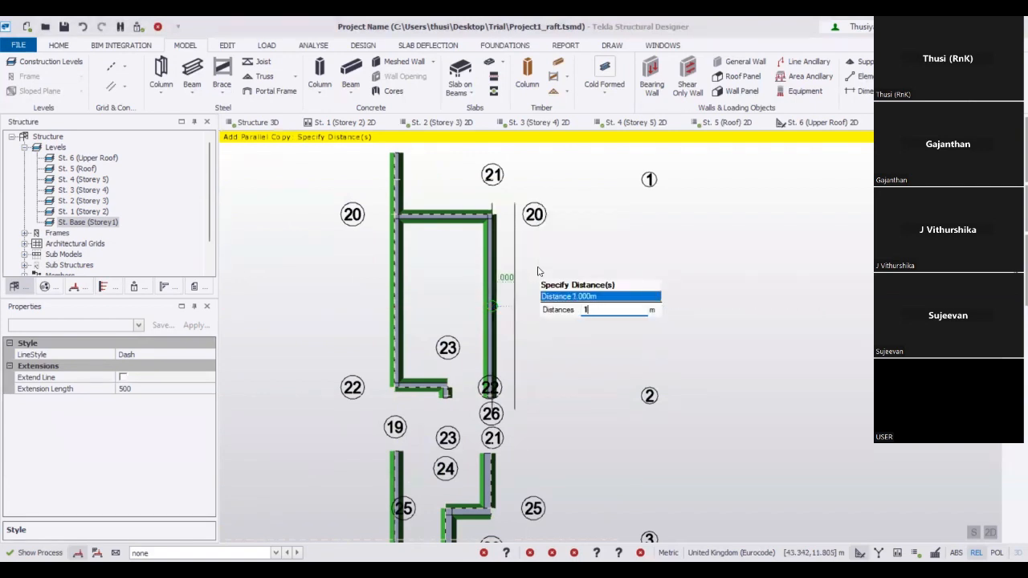
pyautogui.write('.5')
pyautogui.press('Return')
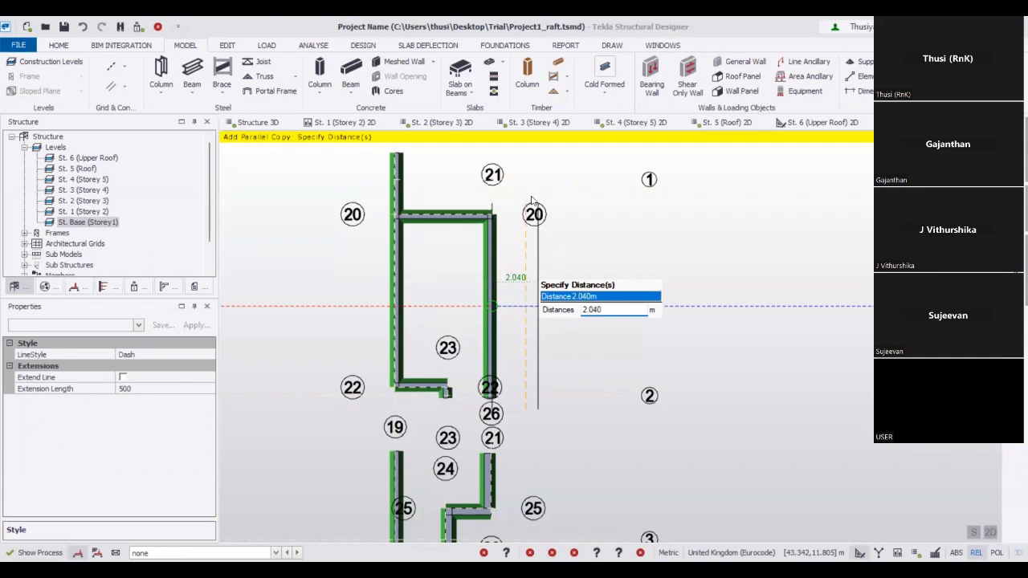
pyautogui.press('Return')
# Extend both ends of the construction line beside grid line 21, up past the line above grid 1 and down to grid line 5
pyautogui.moveTo(584, 499); pyautogui.dragTo(540, 231, button='middle')
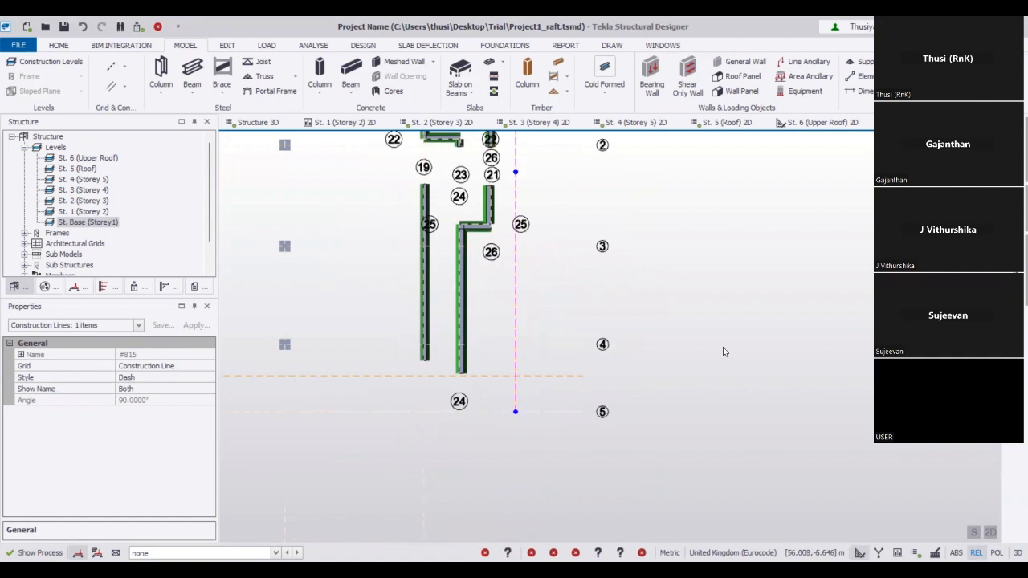
pyautogui.press('Escape')
pyautogui.scroll(-3, 800, 362)
pyautogui.moveTo(800, 362); pyautogui.dragTo(807, 463, button='middle')
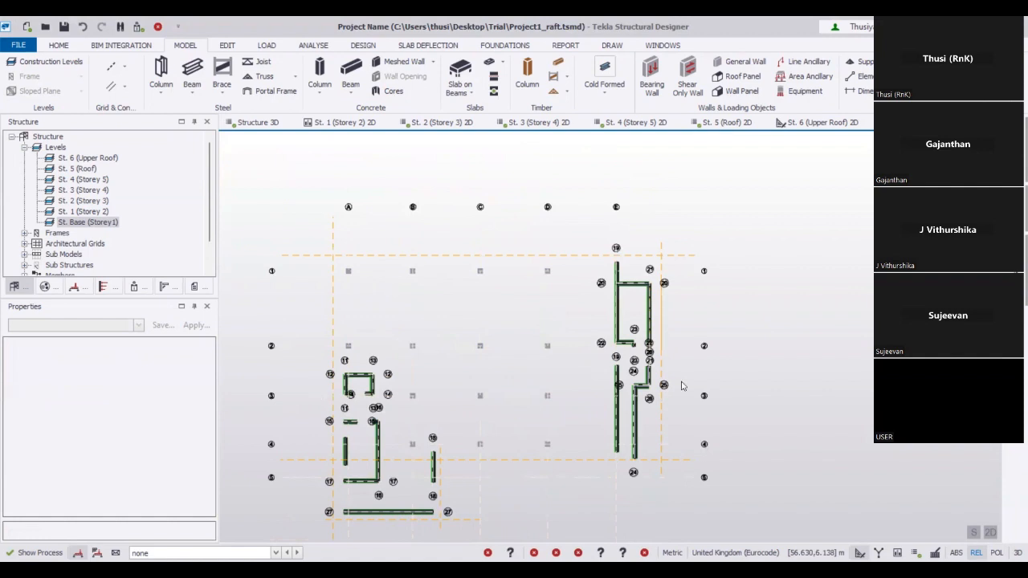
pyautogui.moveTo(527, 334); pyautogui.dragTo(500, 219, button='middle')
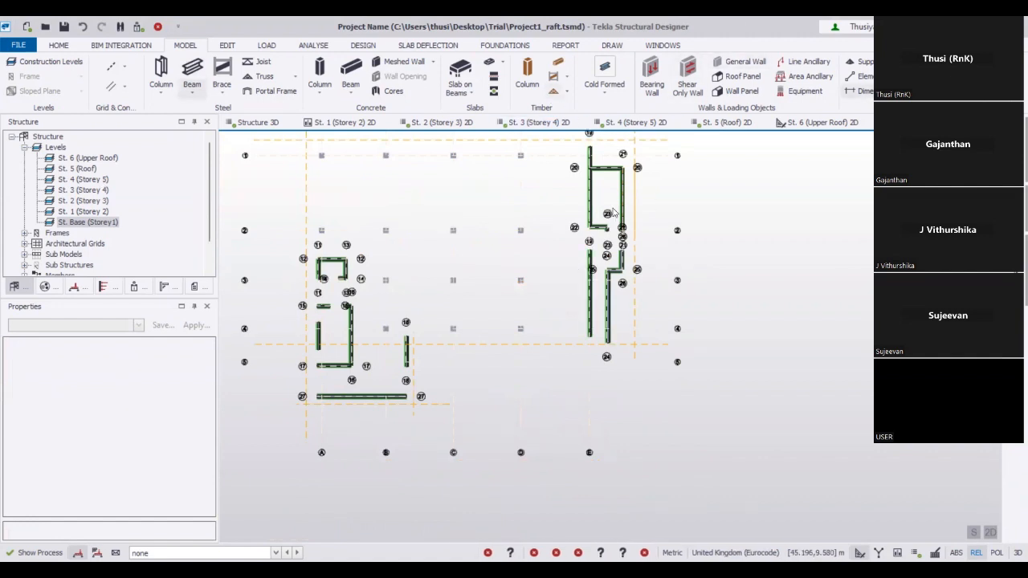
pyautogui.click(519, 45)
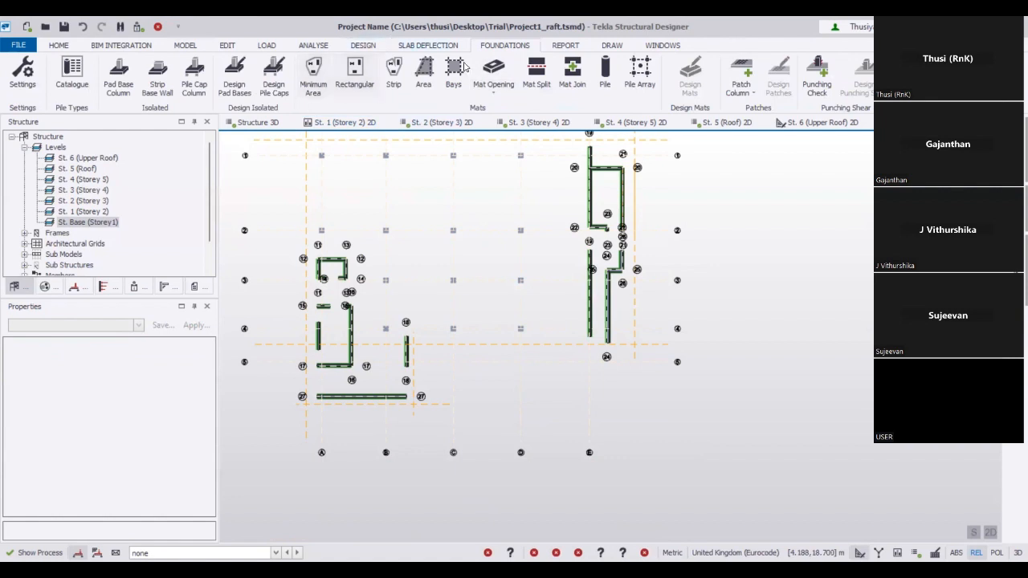
pyautogui.click(354, 75)
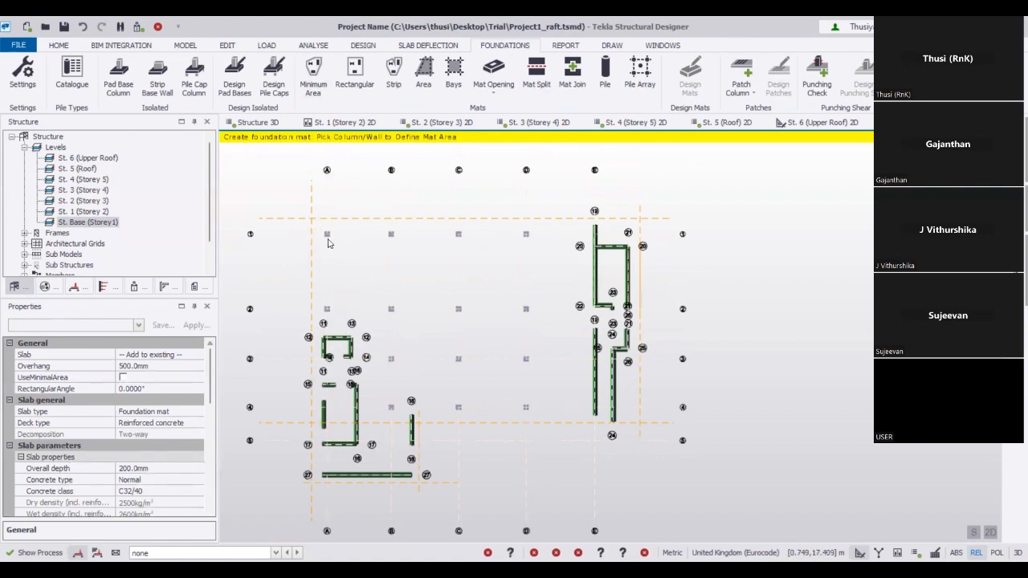
pyautogui.scroll(-1, 317, 238)
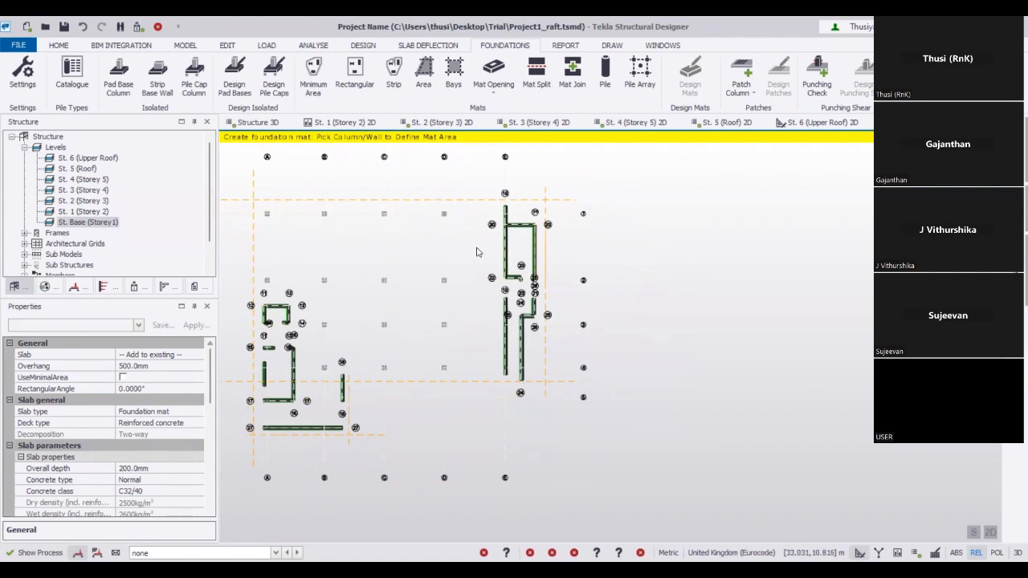
pyautogui.press('Escape')
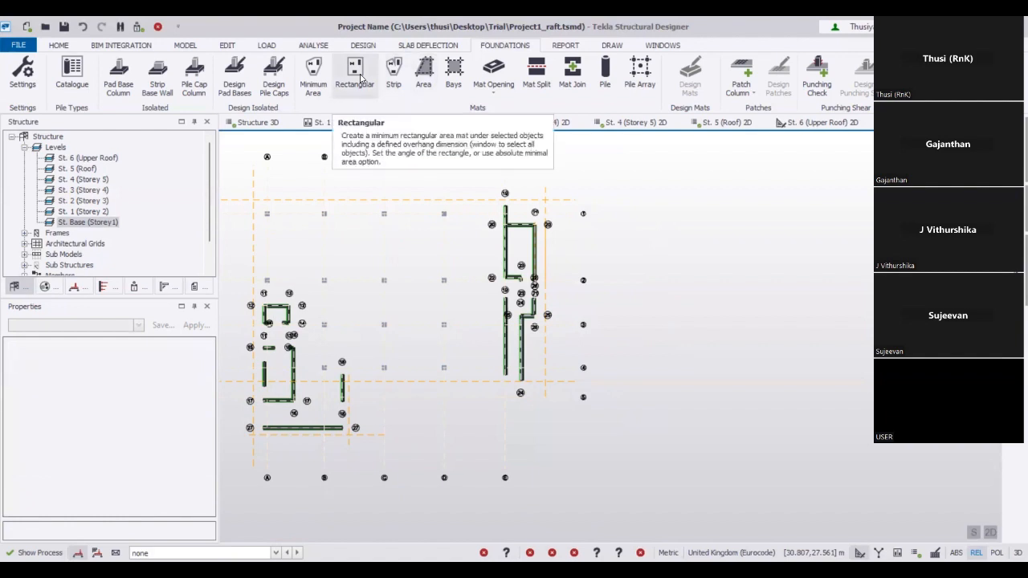
pyautogui.click(425, 80)
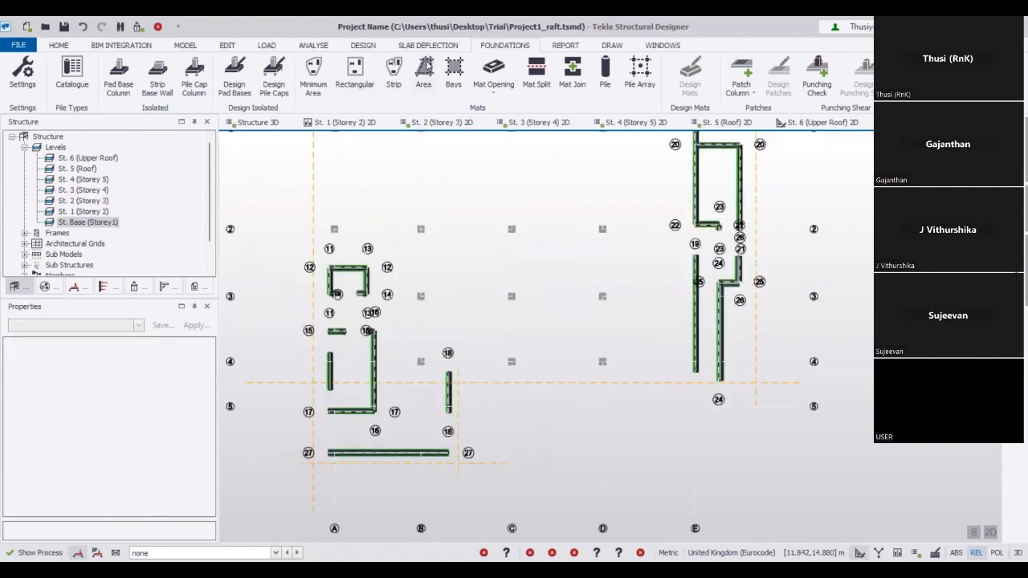
pyautogui.click(426, 73)
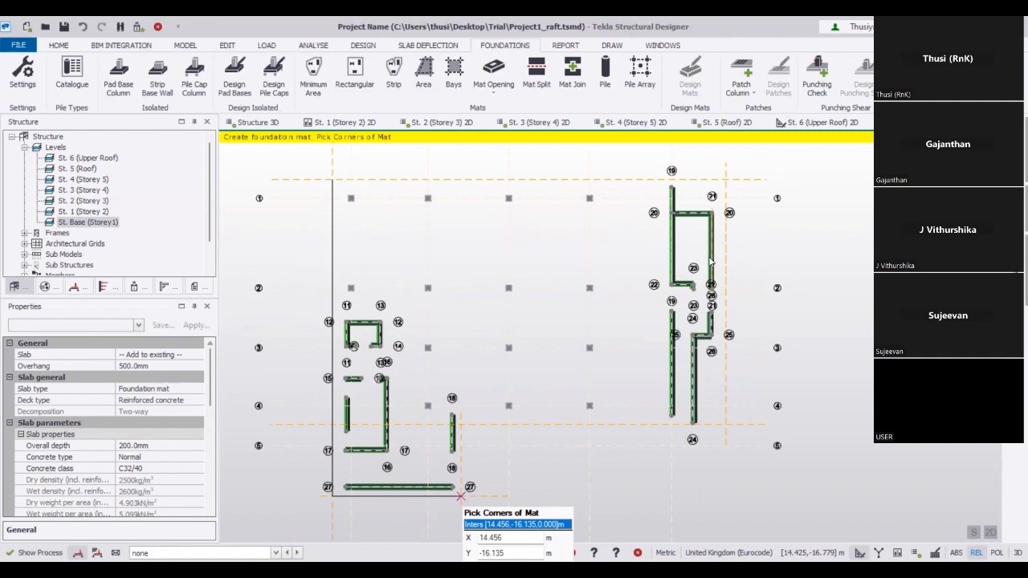
pyautogui.press('Escape')
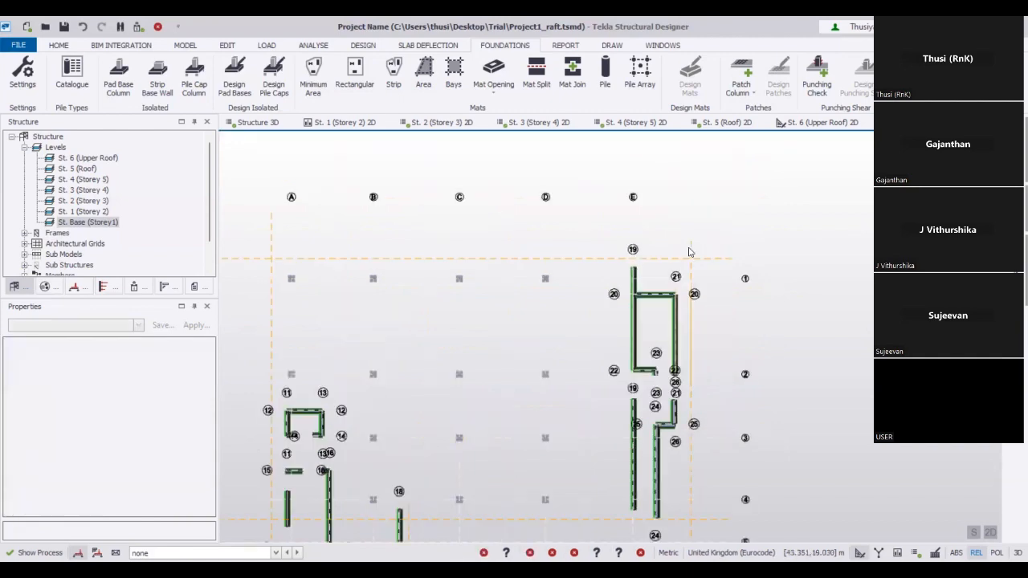
# Create an L-shaped area foundation mat with a 500 mm overhang, picking its corners at the intersections of the outer construction lines
pyautogui.click(424, 72)
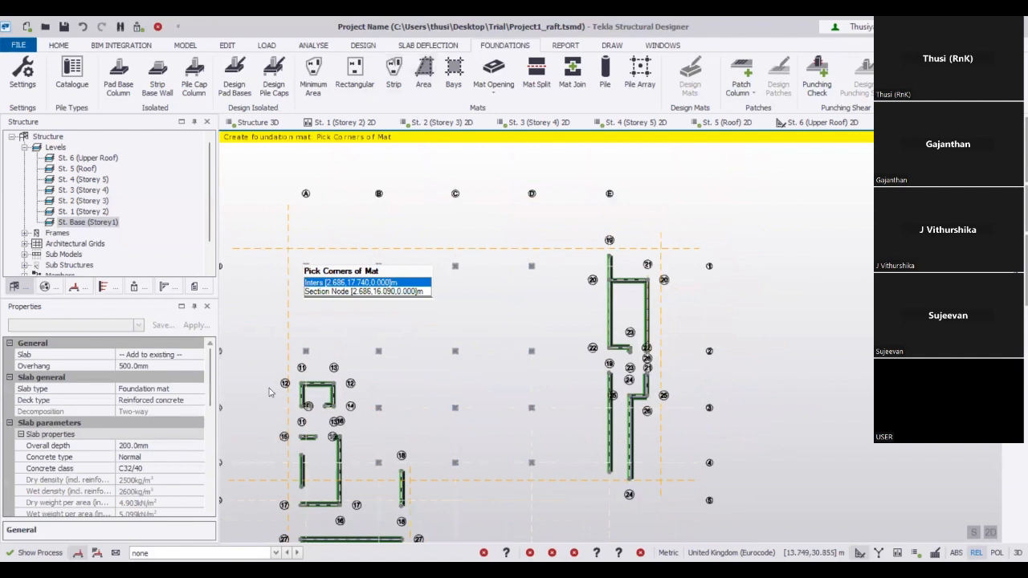
pyautogui.click(165, 366)
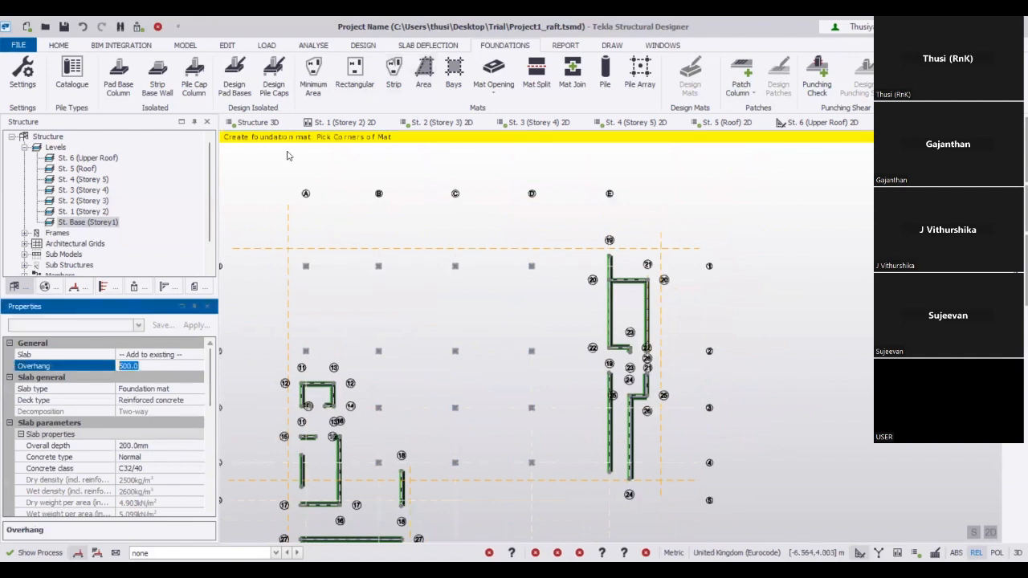
pyautogui.press('Return')
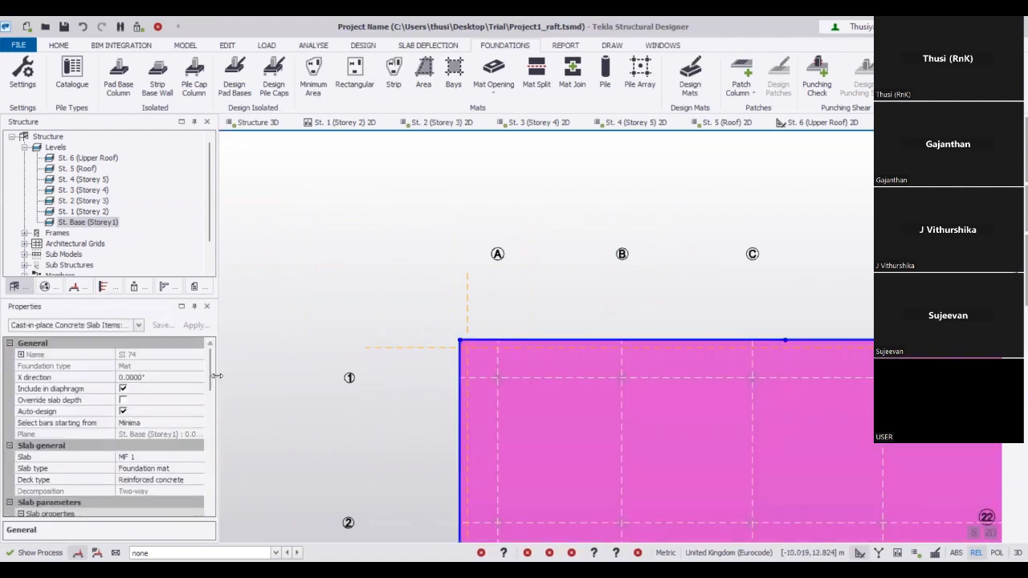
pyautogui.scroll(-2, 294, 222)
pyautogui.scroll(-1, 499, 290)
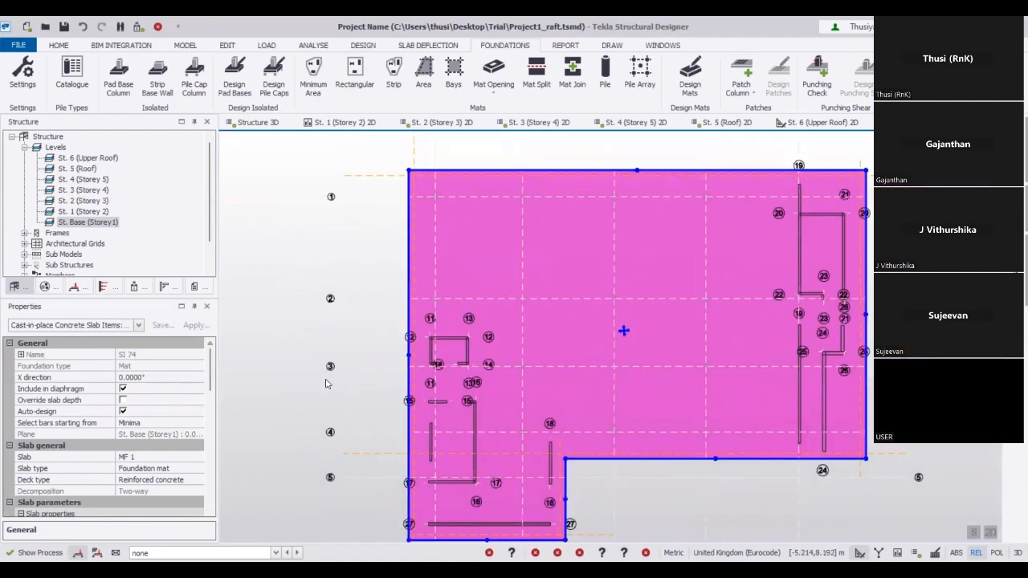
# Set the overall depth of the foundation mat to 800 mm
pyautogui.moveTo(328, 385); pyautogui.dragTo(277, 394, button='middle')
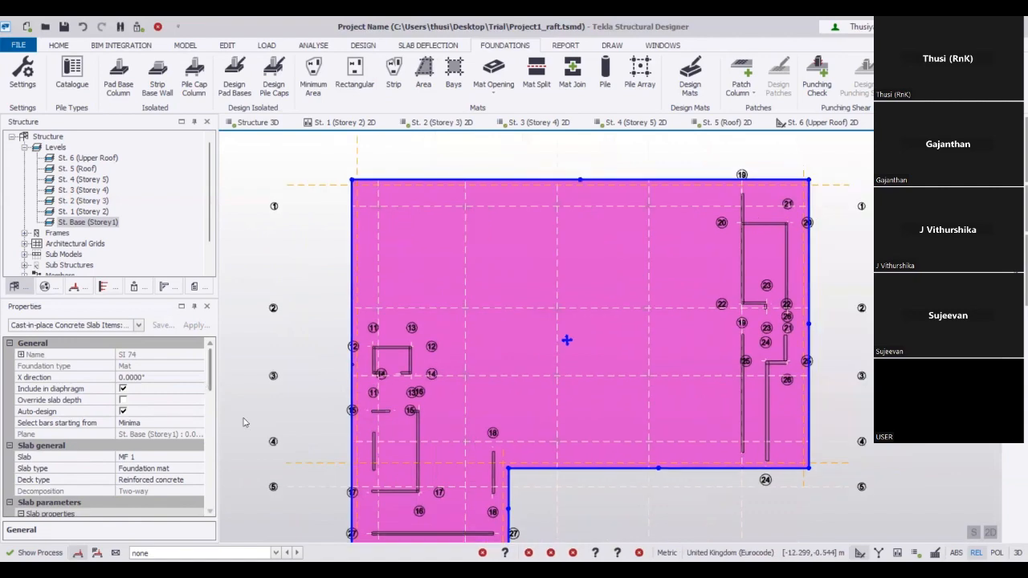
pyautogui.scroll(-2, 207, 394)
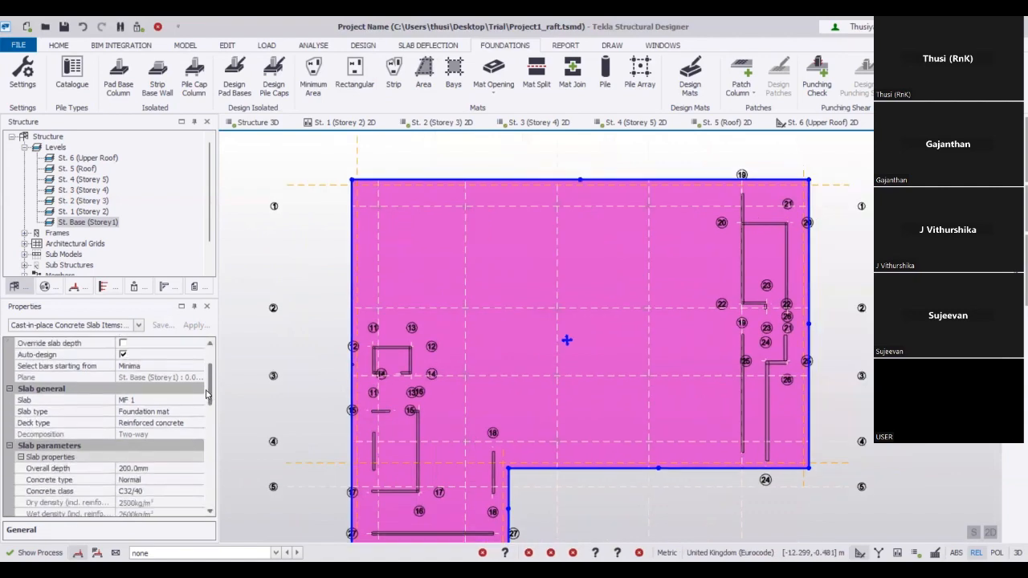
pyautogui.scroll(-1, 206, 394)
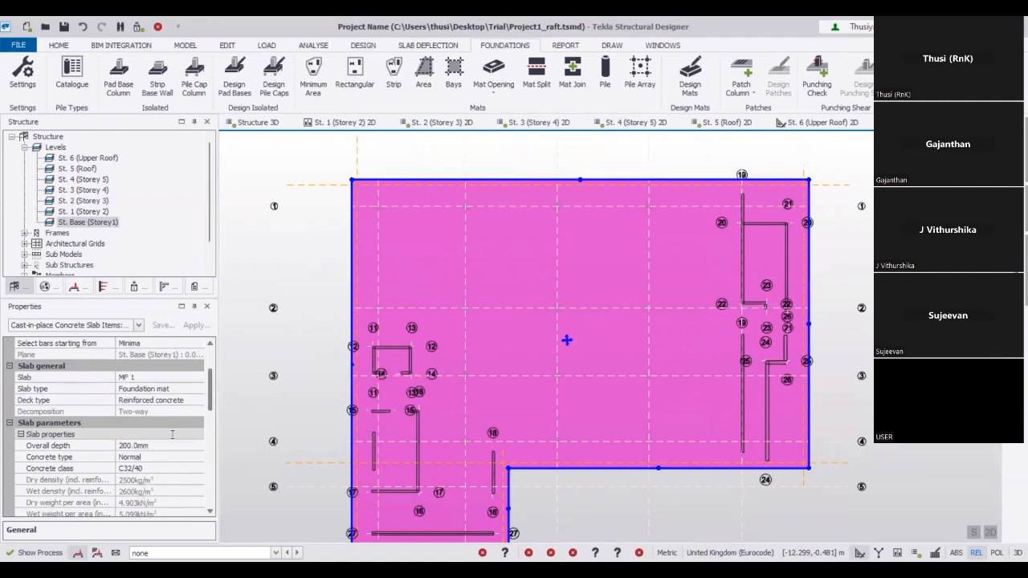
pyautogui.click(93, 438)
pyautogui.write('800')
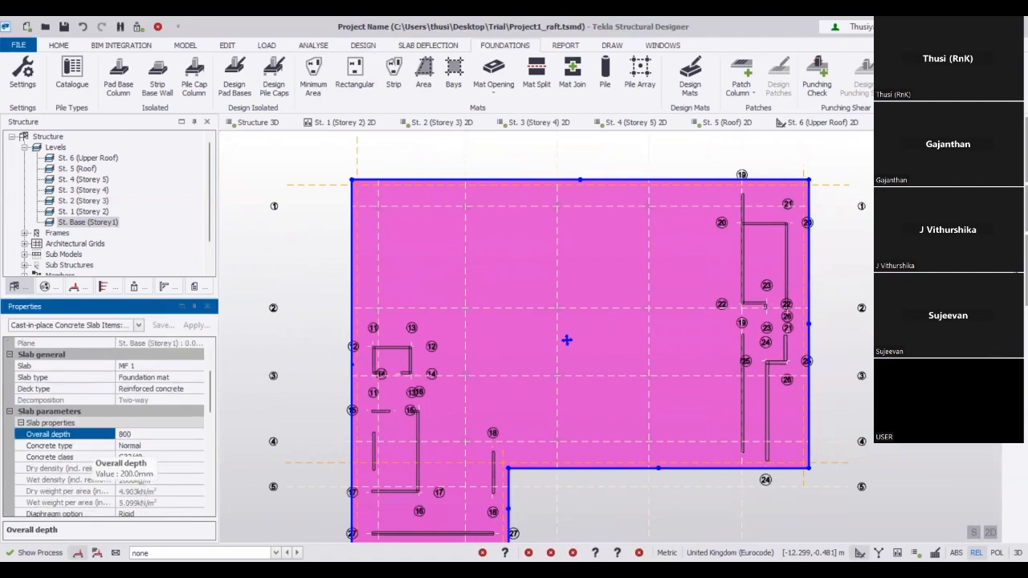
pyautogui.click(245, 401)
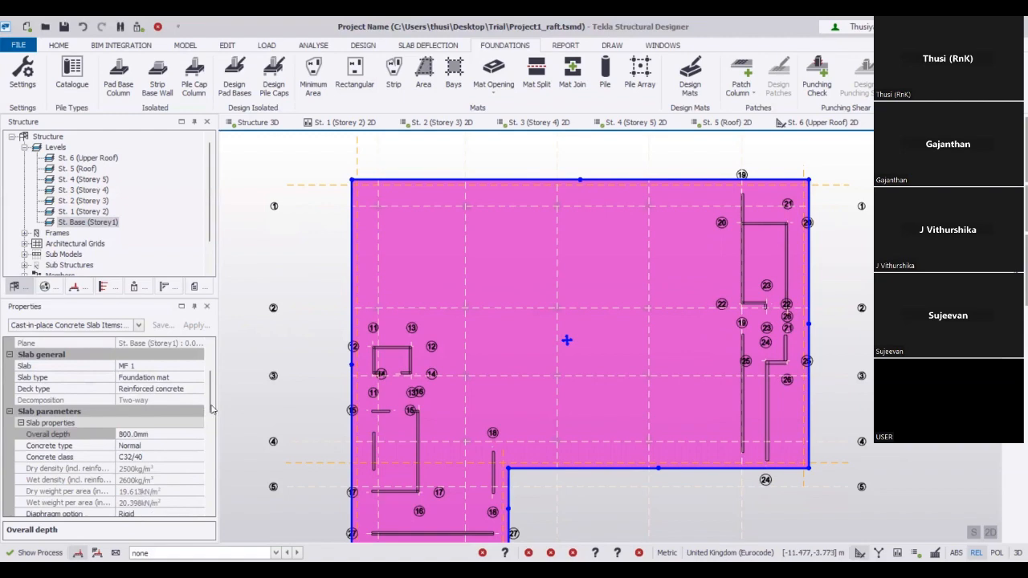
# Set the mat's allowable bearing pressure to 250 kN/m² for GEO and 750 kN/m² for STR
pyautogui.moveTo(212, 408); pyautogui.dragTo(214, 455)
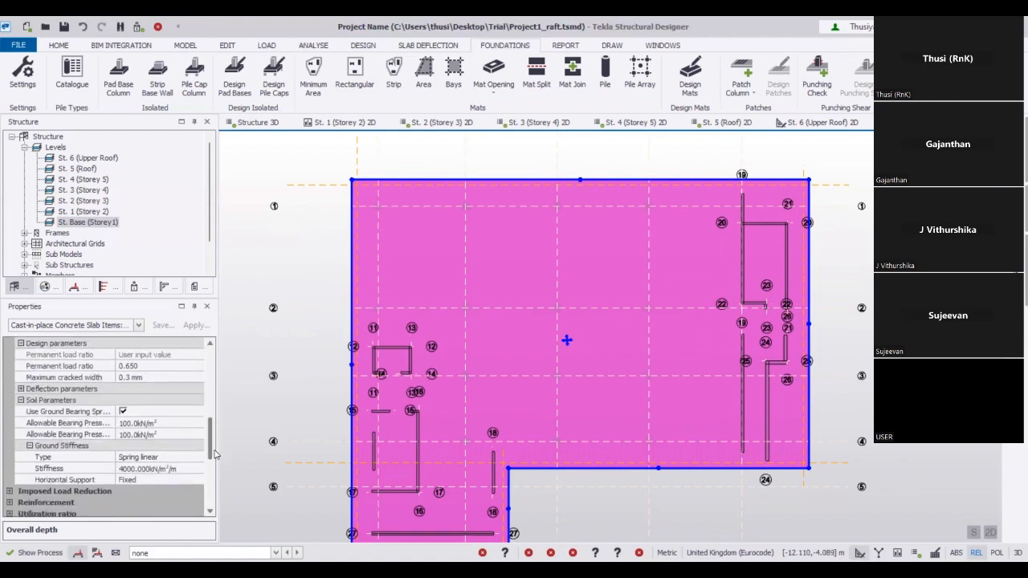
pyautogui.click(177, 423)
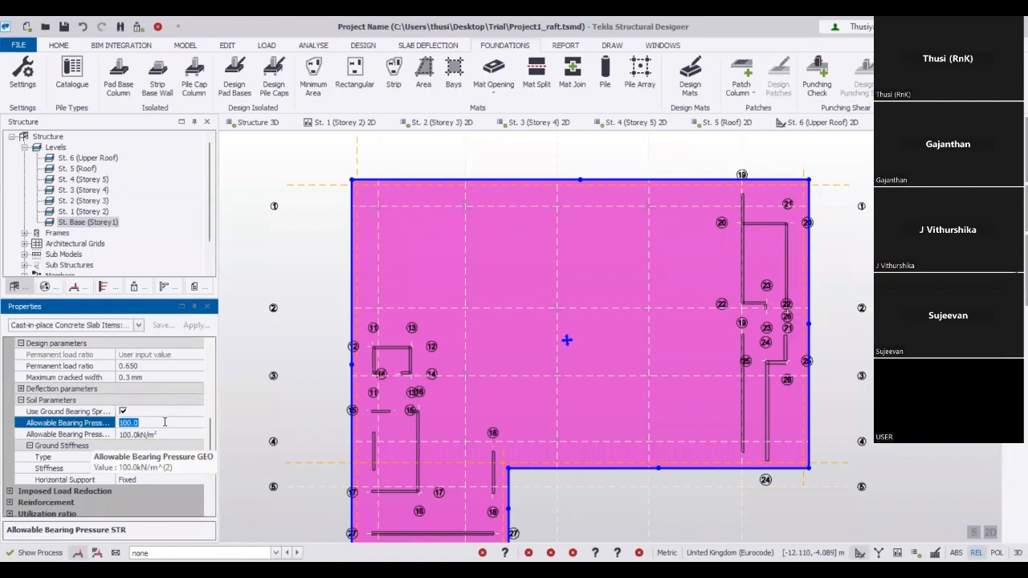
pyautogui.click(126, 432)
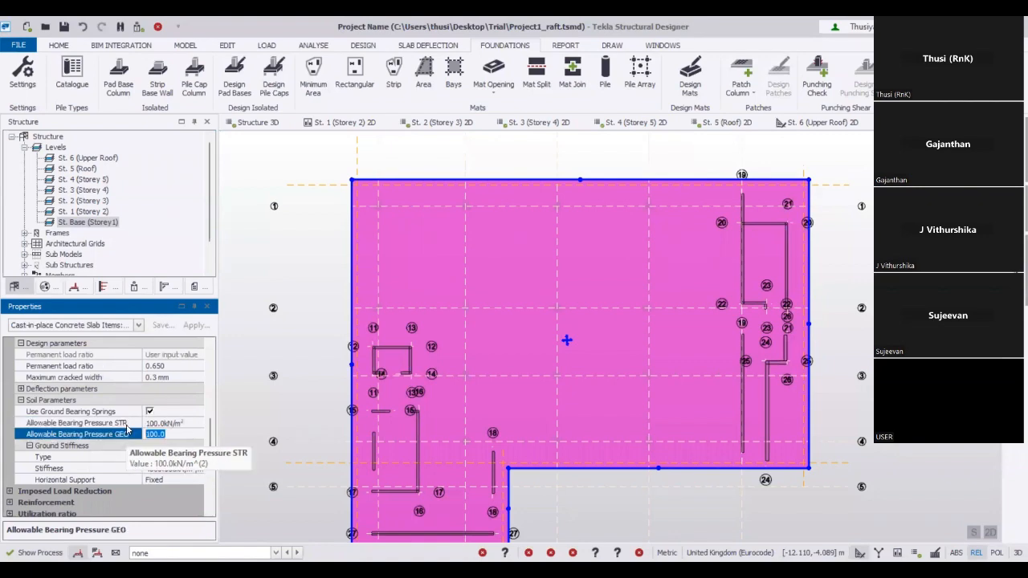
pyautogui.write('250')
pyautogui.click(196, 423)
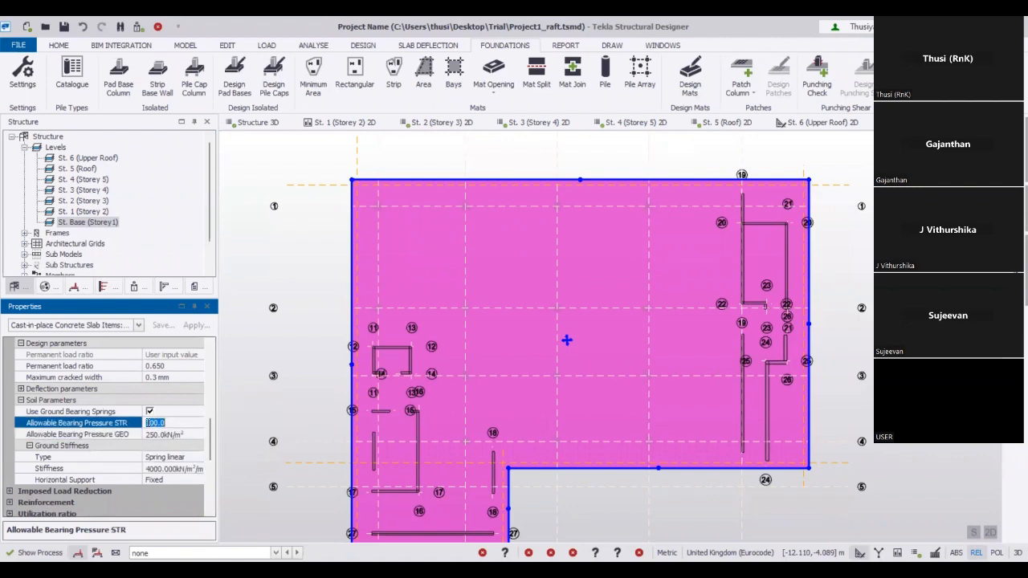
pyautogui.write('750')
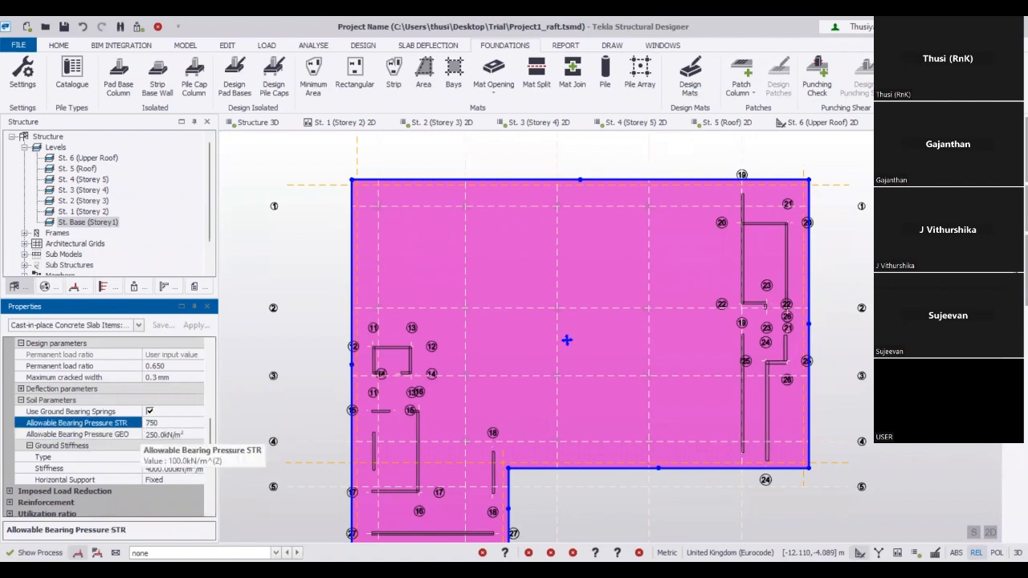
pyautogui.click(245, 386)
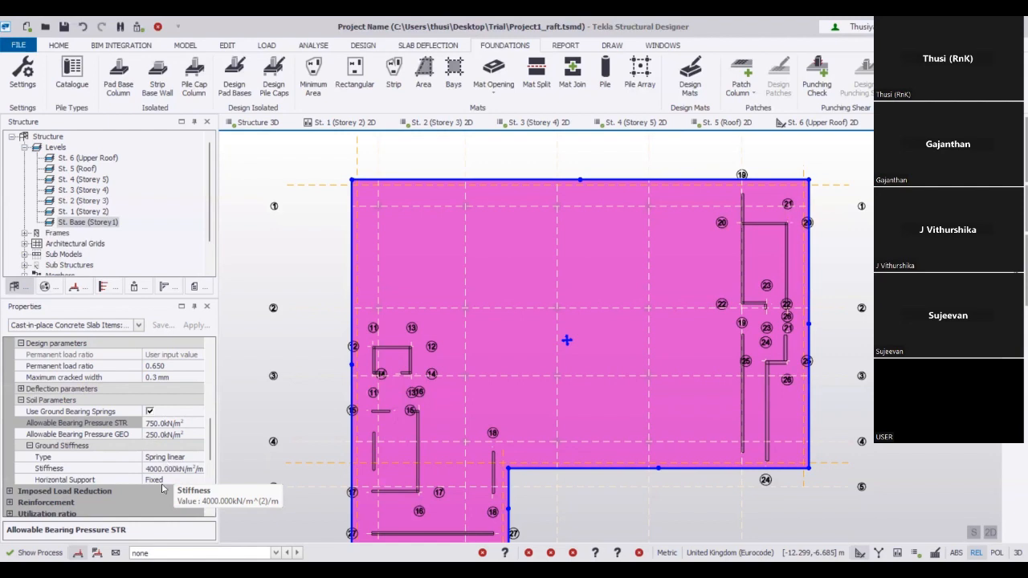
# Set the mat's linear ground spring stiffness to 10000 kN/m²/m, review its remaining properties and deselect the mat
pyautogui.click(170, 470)
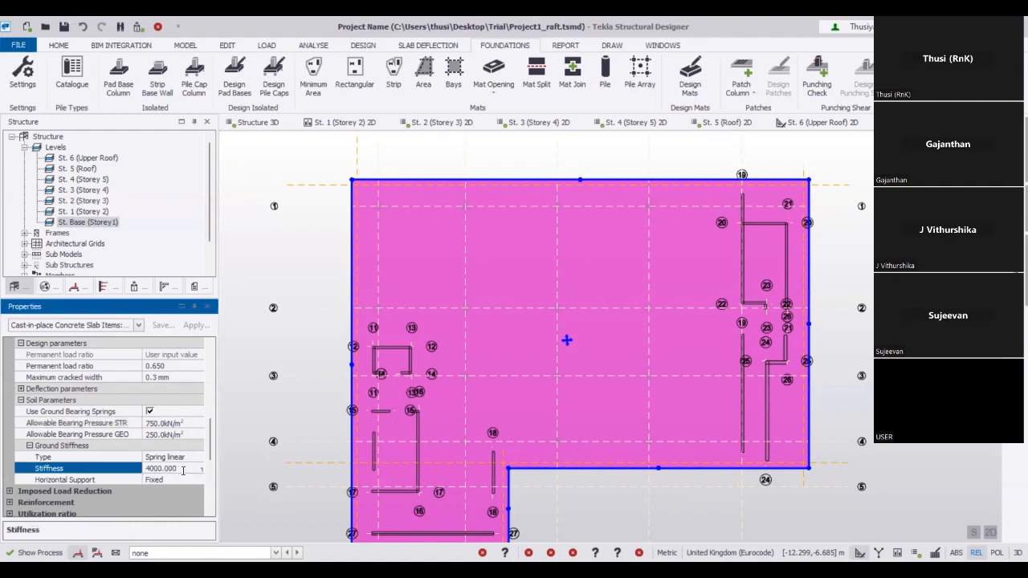
pyautogui.moveTo(183, 469); pyautogui.dragTo(146, 468)
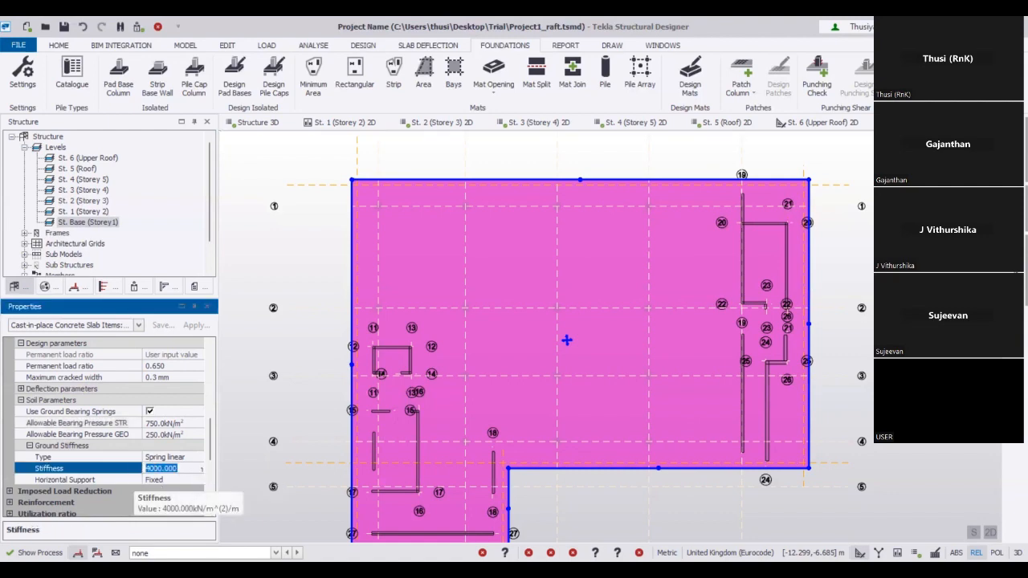
pyautogui.write('10000')
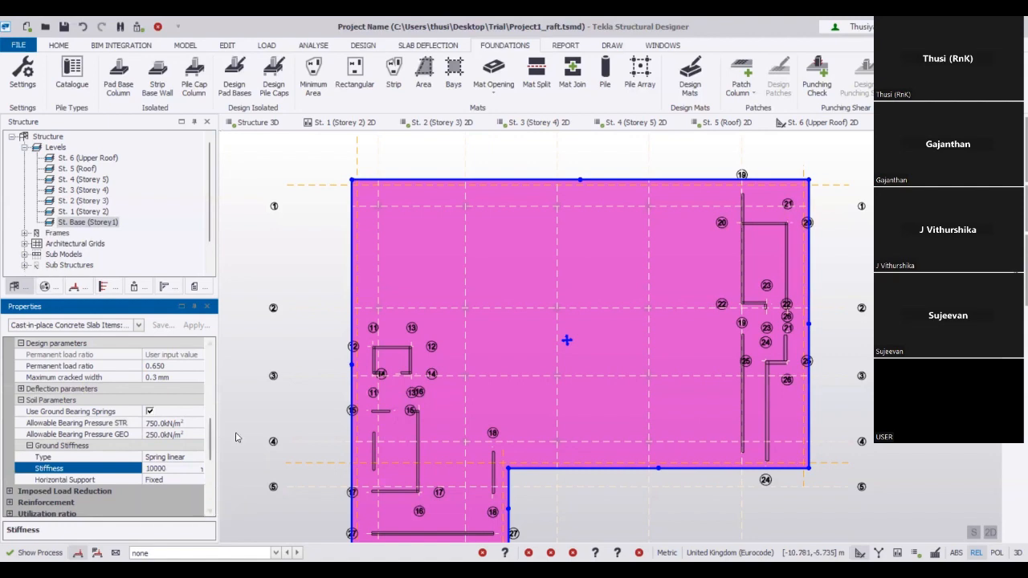
pyautogui.press('Return')
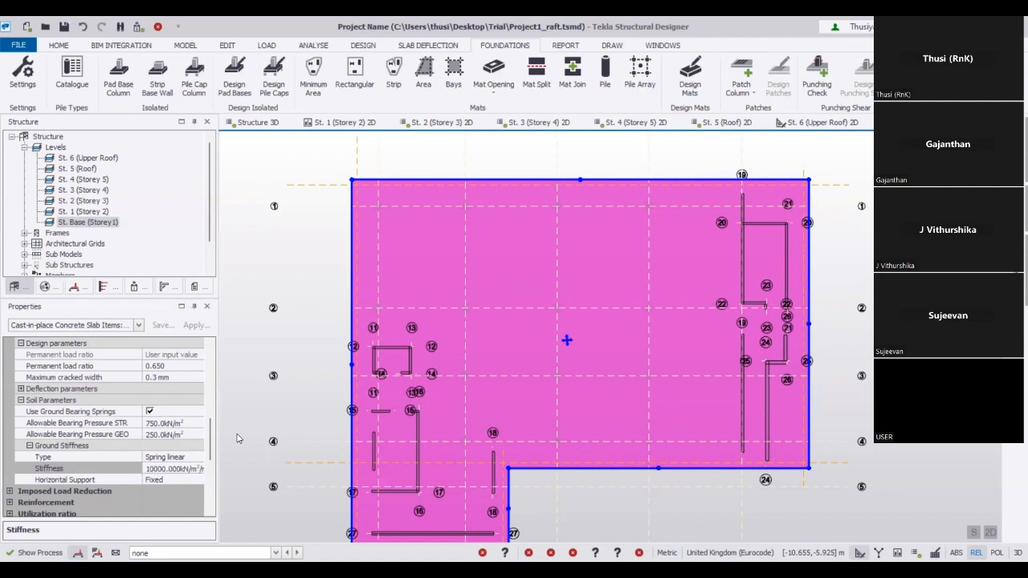
pyautogui.moveTo(212, 444); pyautogui.dragTo(214, 478)
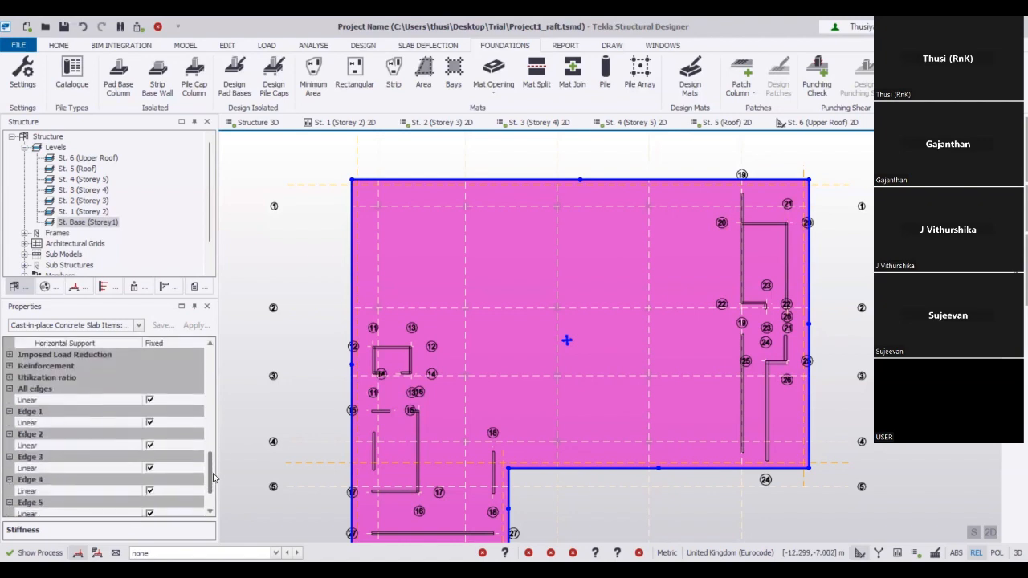
pyautogui.scroll(5, 211, 482)
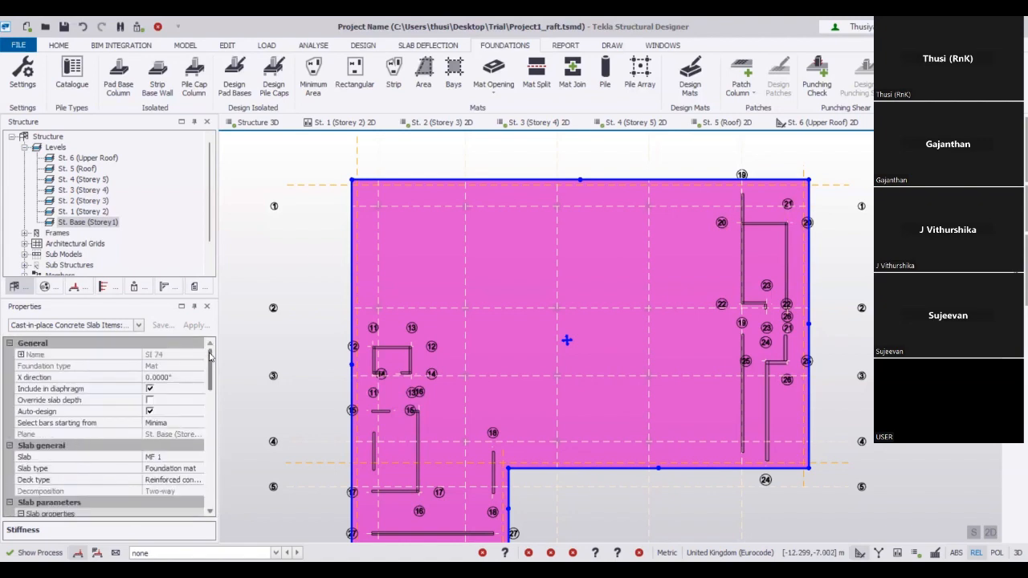
pyautogui.click(254, 280)
# Run a first-order linear analysis with all load combinations and load cases included
pyautogui.scroll(-3, 257, 259)
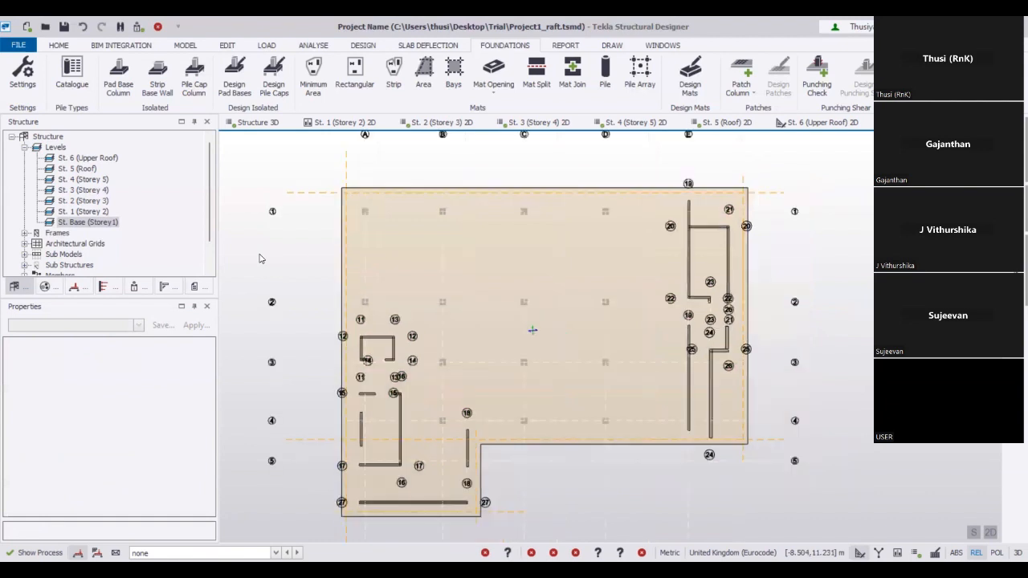
pyautogui.moveTo(452, 404); pyautogui.dragTo(418, 378, button='middle')
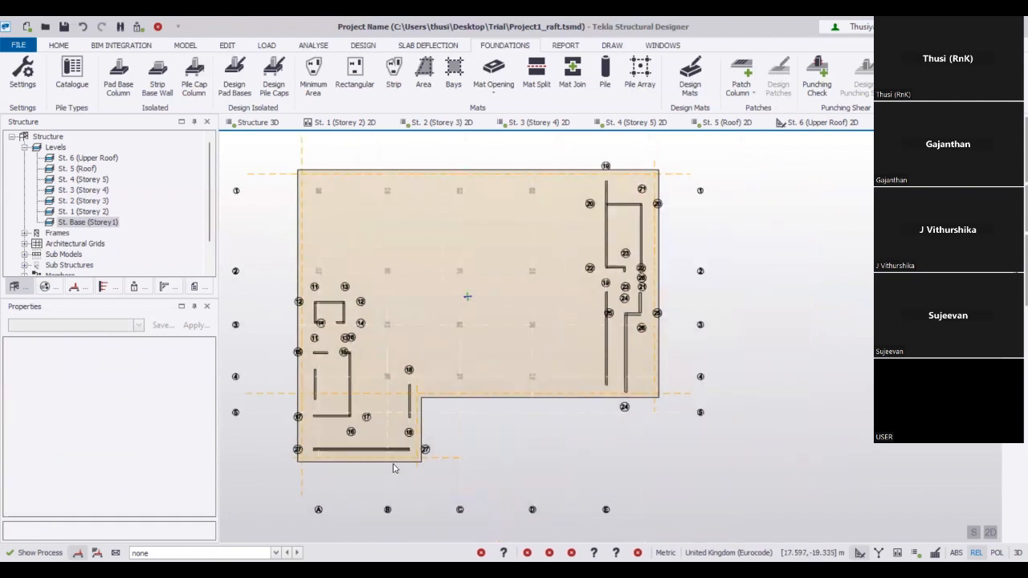
pyautogui.click(318, 46)
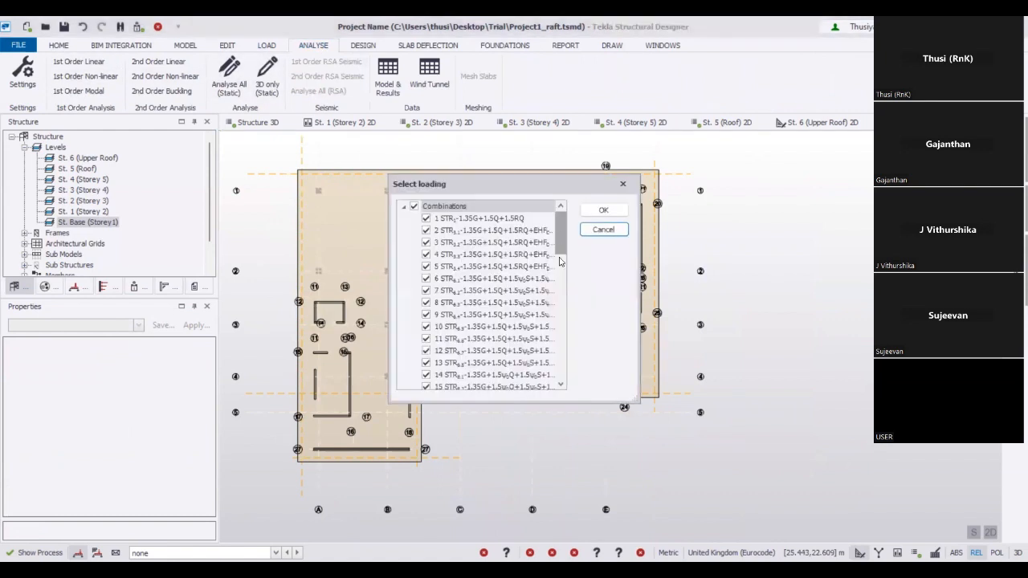
pyautogui.moveTo(562, 241); pyautogui.dragTo(572, 377)
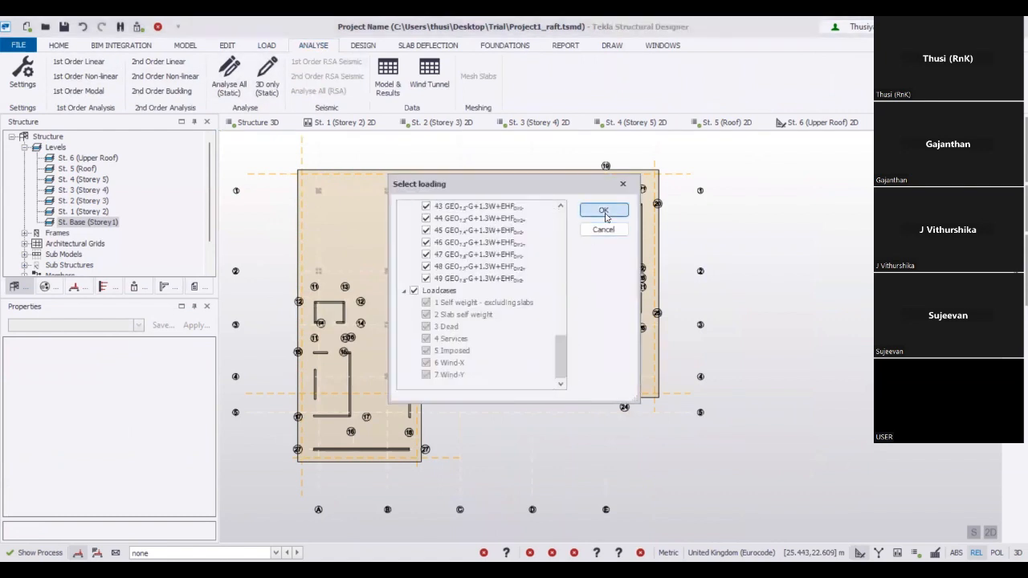
pyautogui.click(604, 211)
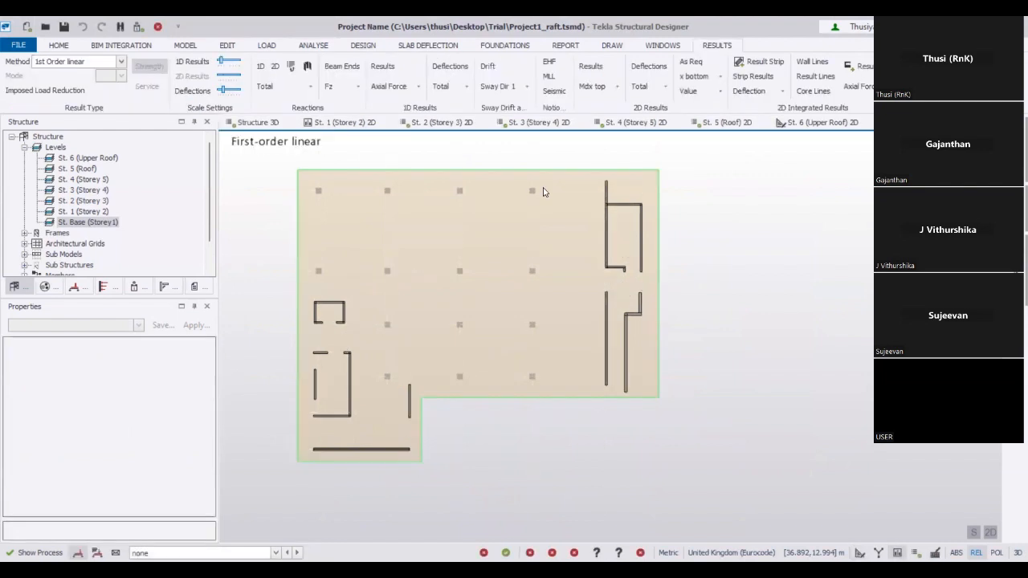
# Examine the raft slab and the walls and columns standing on it from several angles in the 3D structure view
pyautogui.click(262, 125)
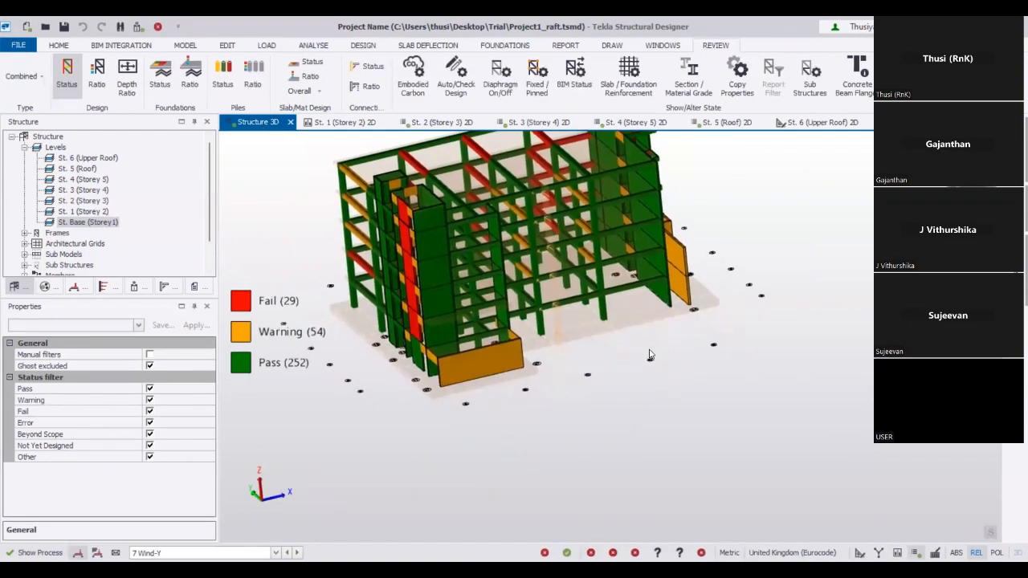
pyautogui.scroll(3, 651, 354)
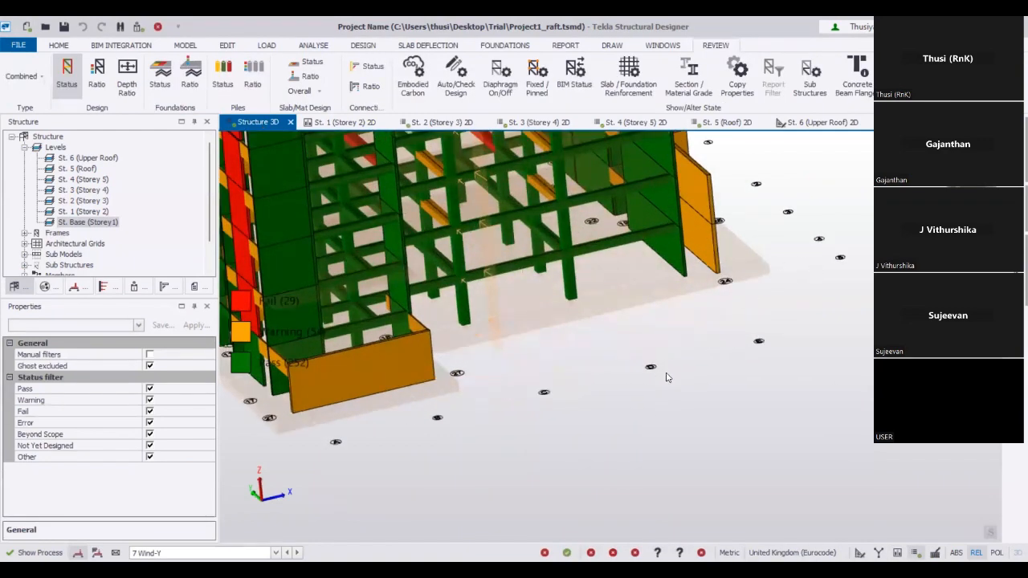
pyautogui.scroll(2, 666, 377)
pyautogui.scroll(3, 650, 333)
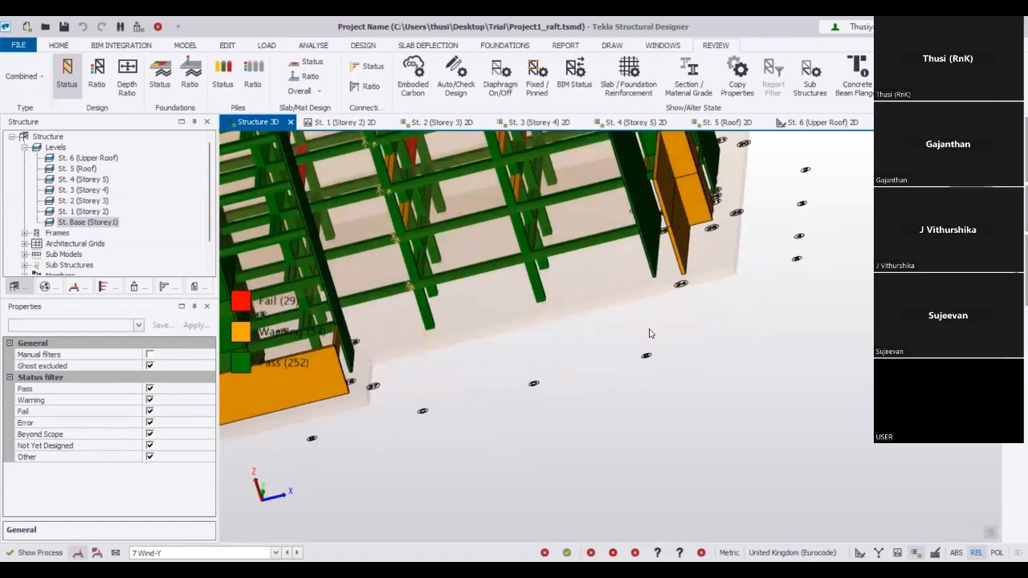
pyautogui.moveTo(650, 334); pyautogui.dragTo(803, 249, button='middle')
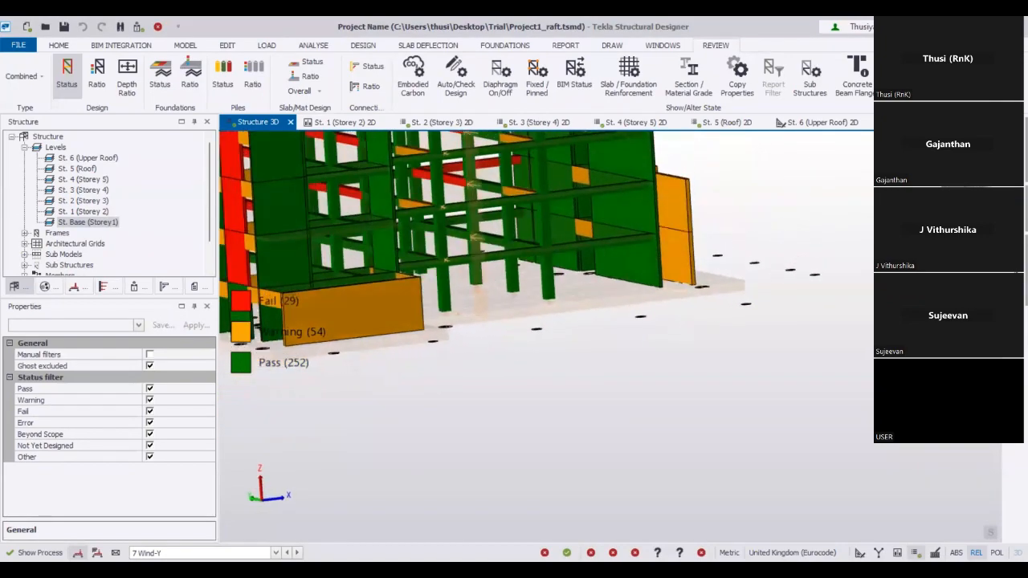
pyautogui.scroll(-3, 592, 360)
pyautogui.scroll(3, 658, 398)
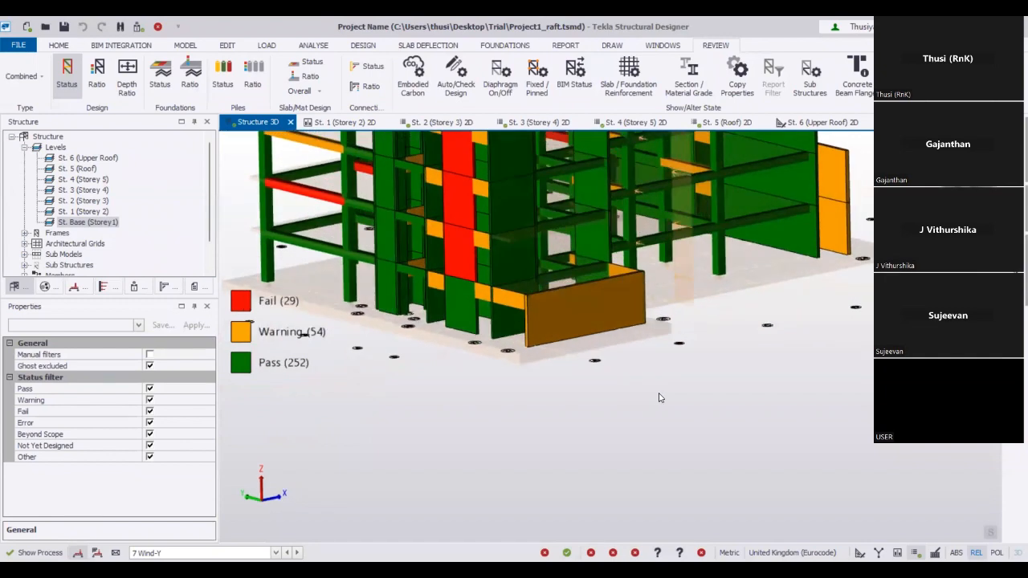
pyautogui.moveTo(658, 398); pyautogui.dragTo(520, 367, button='middle')
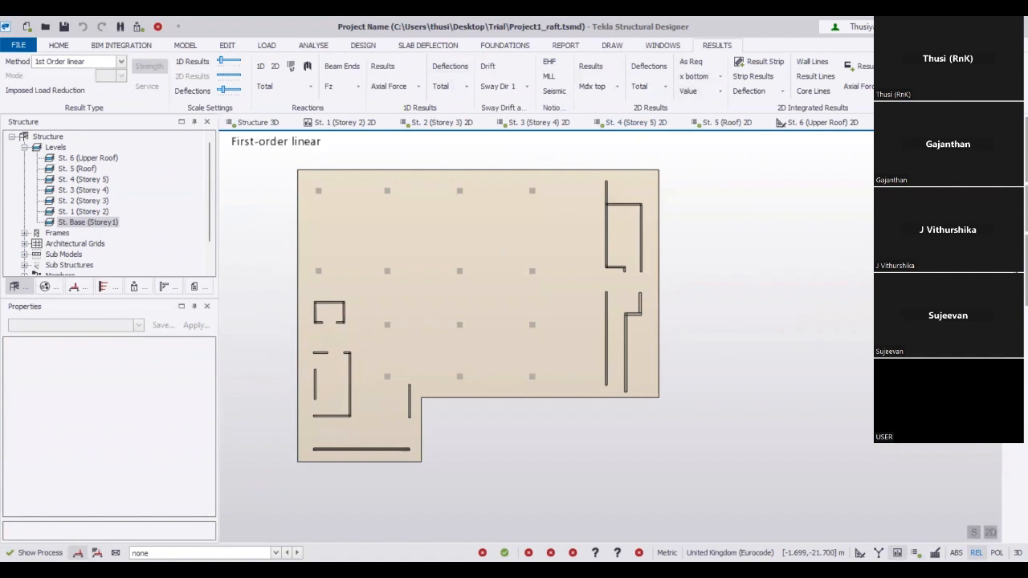
# Display the Mdx top design moment contours on the base plan for the 2 GEO combination
pyautogui.click(143, 552)
pyautogui.click(147, 538)
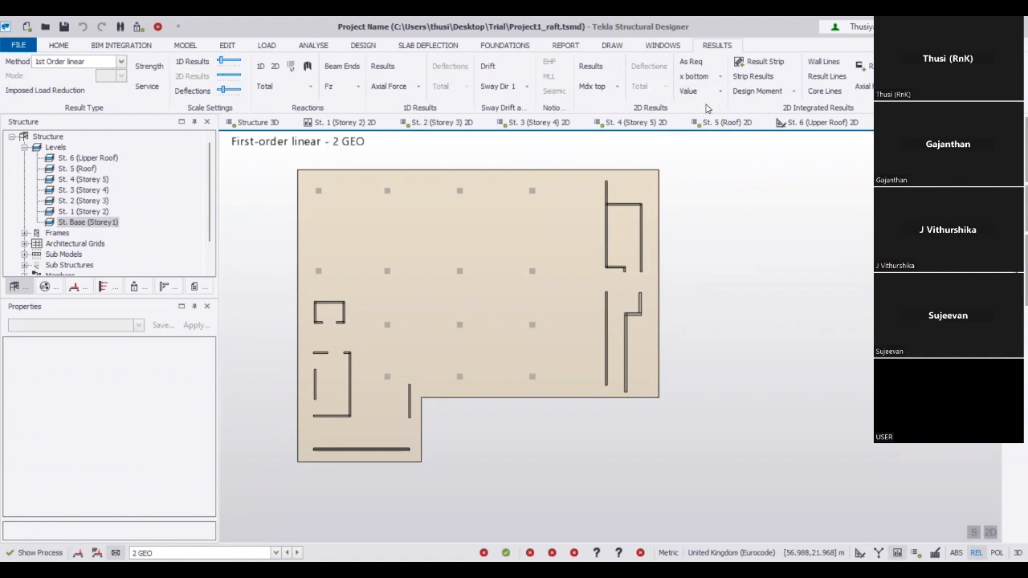
pyautogui.click(618, 87)
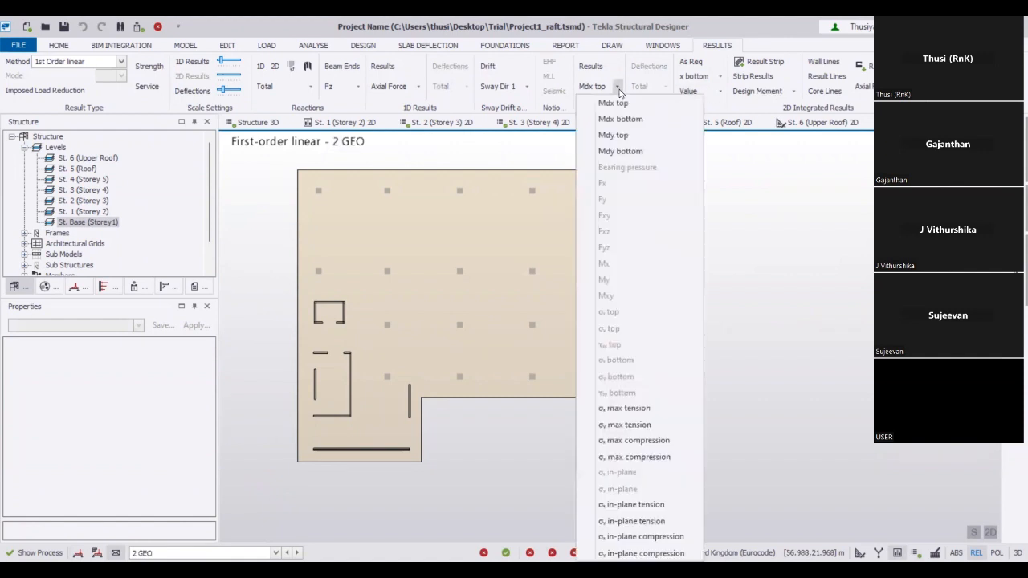
pyautogui.click(598, 70)
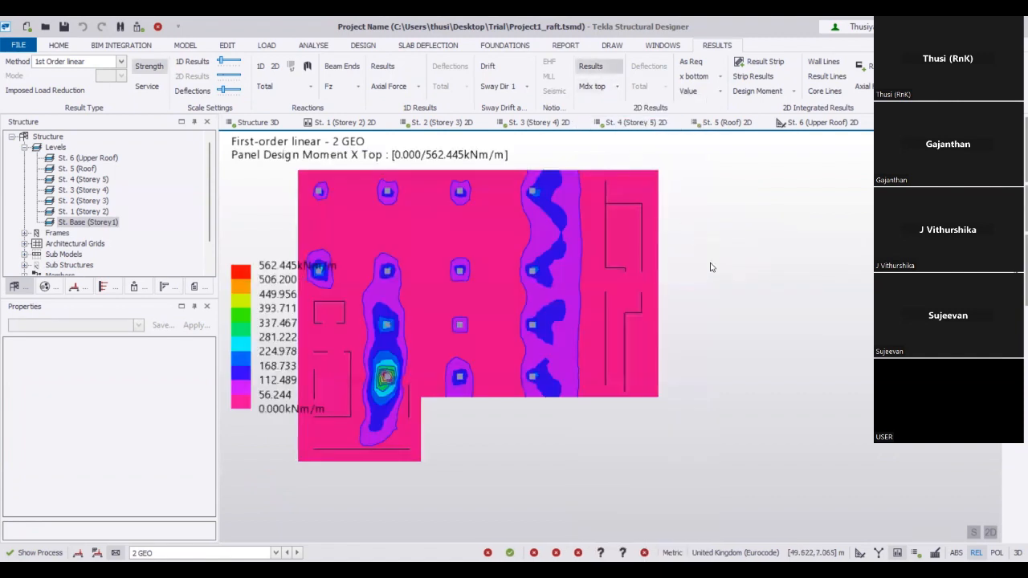
pyautogui.moveTo(704, 268); pyautogui.dragTo(775, 261, button='middle')
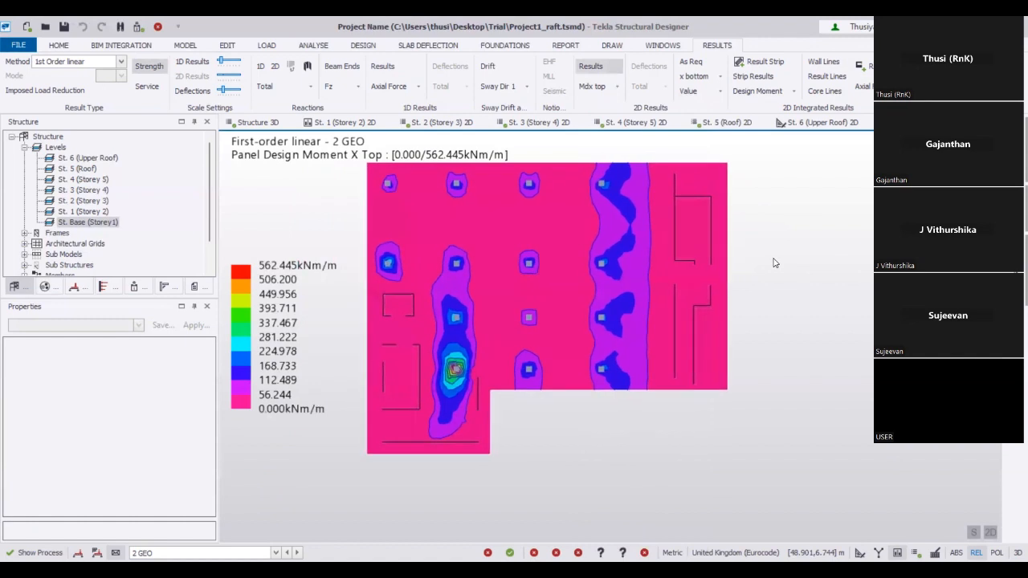
# Examine the raft slab in the 3D structure view and review the properties of the corner column C1 standing on it
pyautogui.click(617, 86)
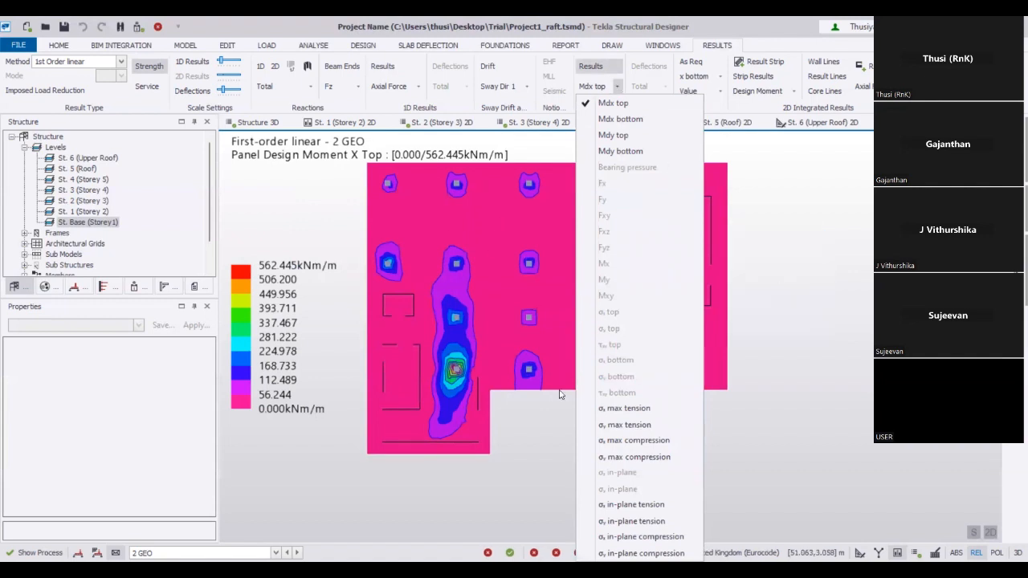
pyautogui.click(719, 364)
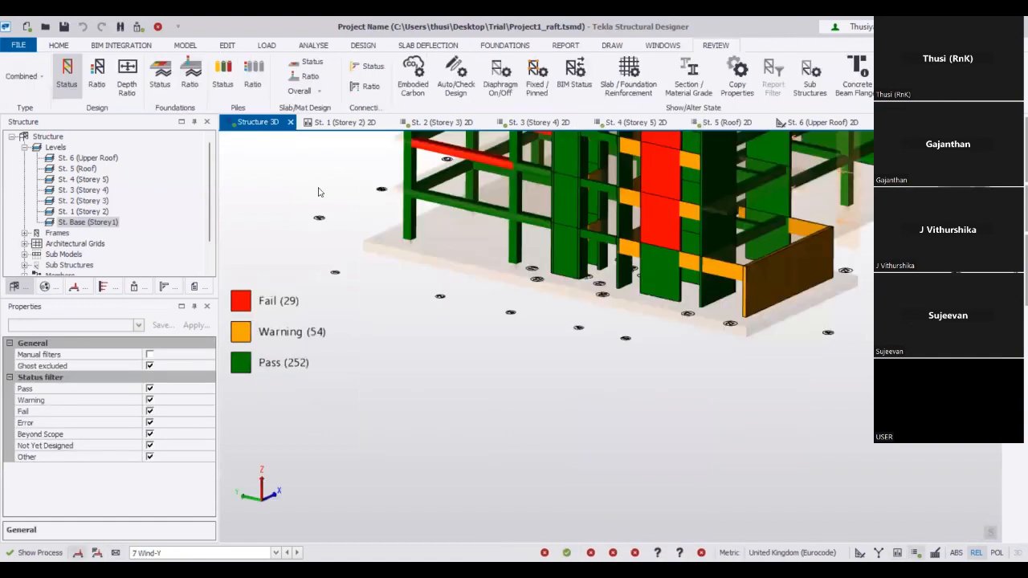
pyautogui.scroll(3, 398, 255)
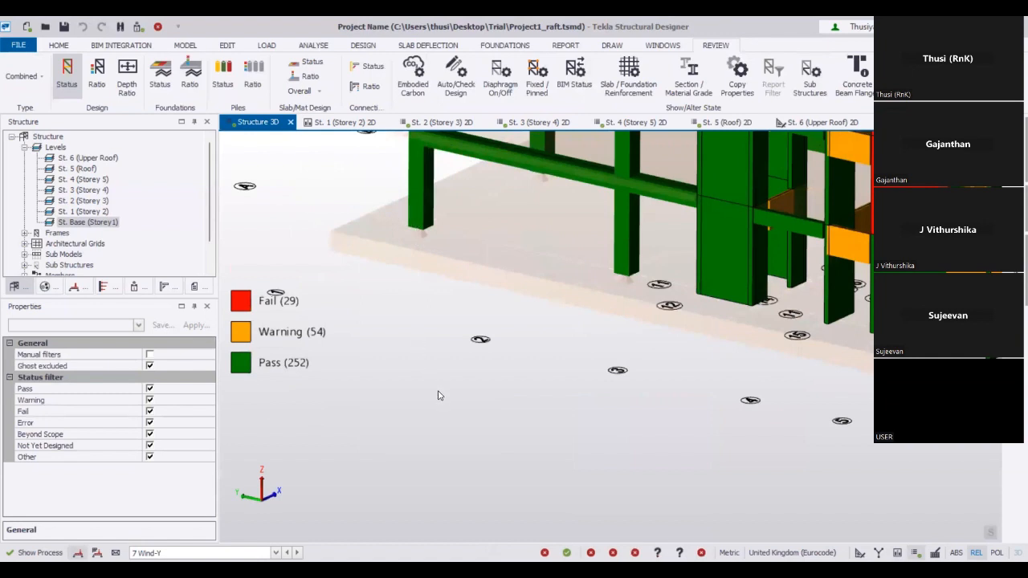
pyautogui.moveTo(438, 395); pyautogui.dragTo(543, 397, button='middle')
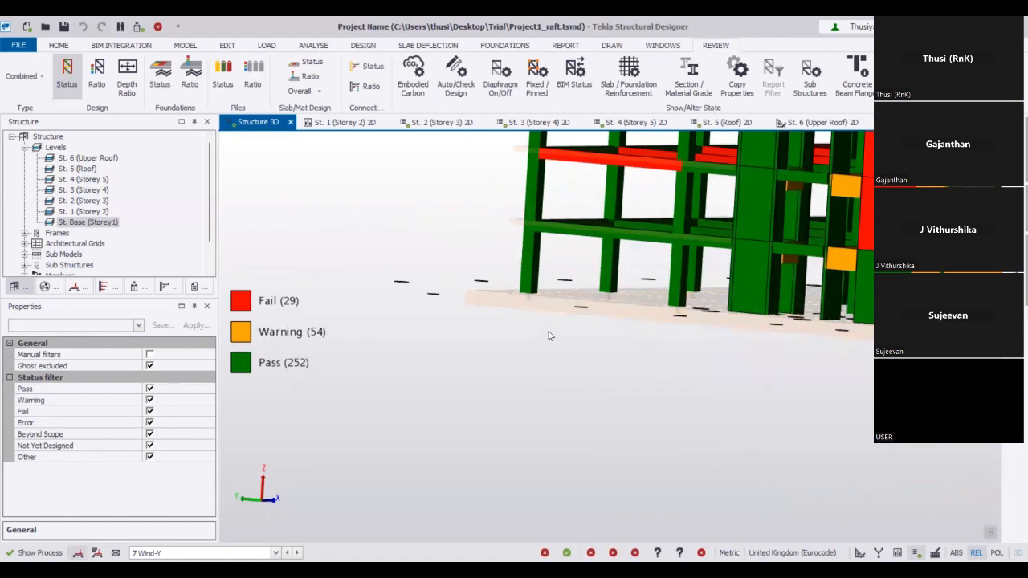
pyautogui.moveTo(550, 335); pyautogui.dragTo(530, 348, button='middle')
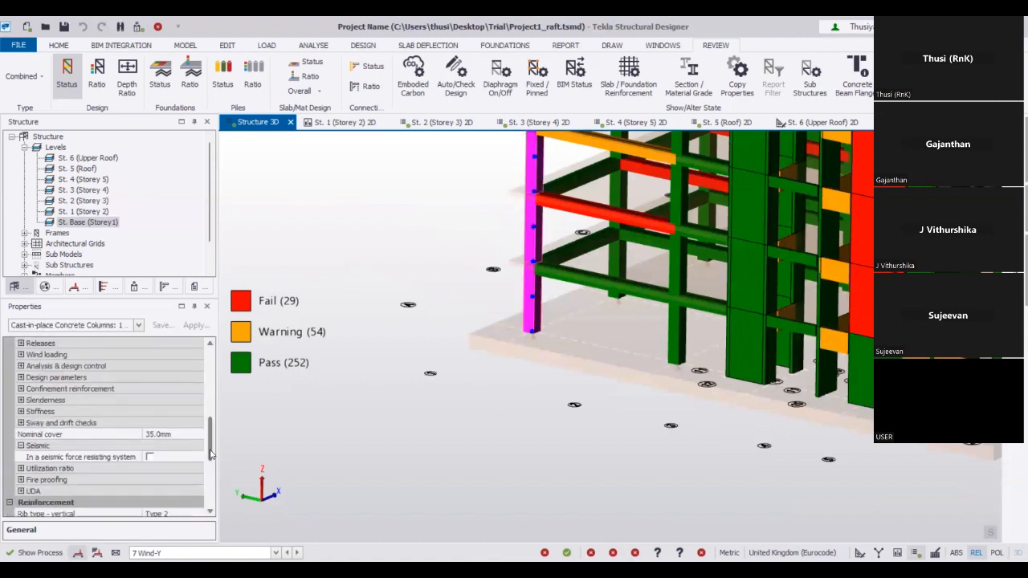
pyautogui.moveTo(210, 453); pyautogui.dragTo(224, 429)
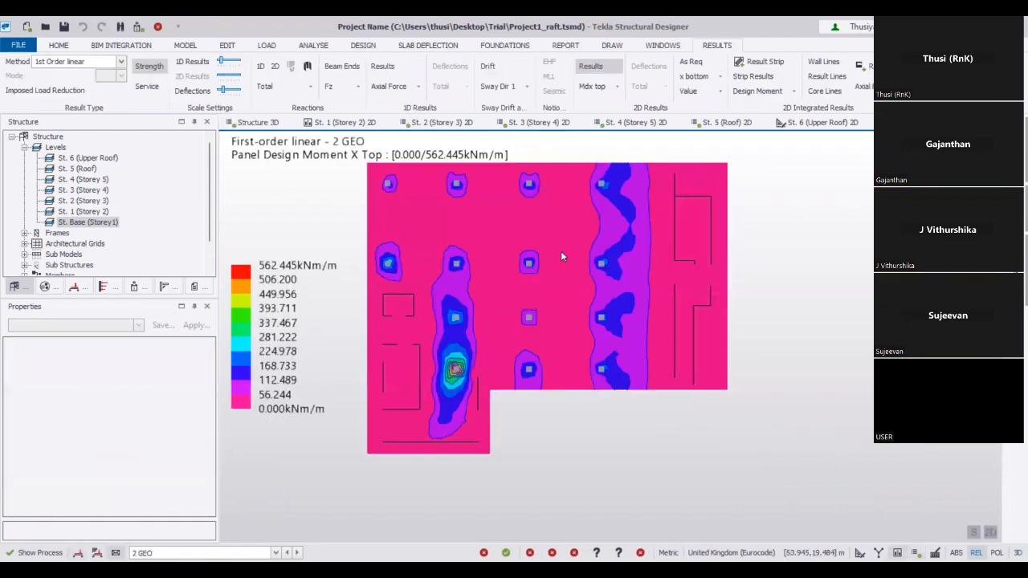
# Inspect the entities at grid intersection A/1 on the base plan and review the properties of the wall mesh beam on grid line 27
pyautogui.scroll(-2, 561, 253)
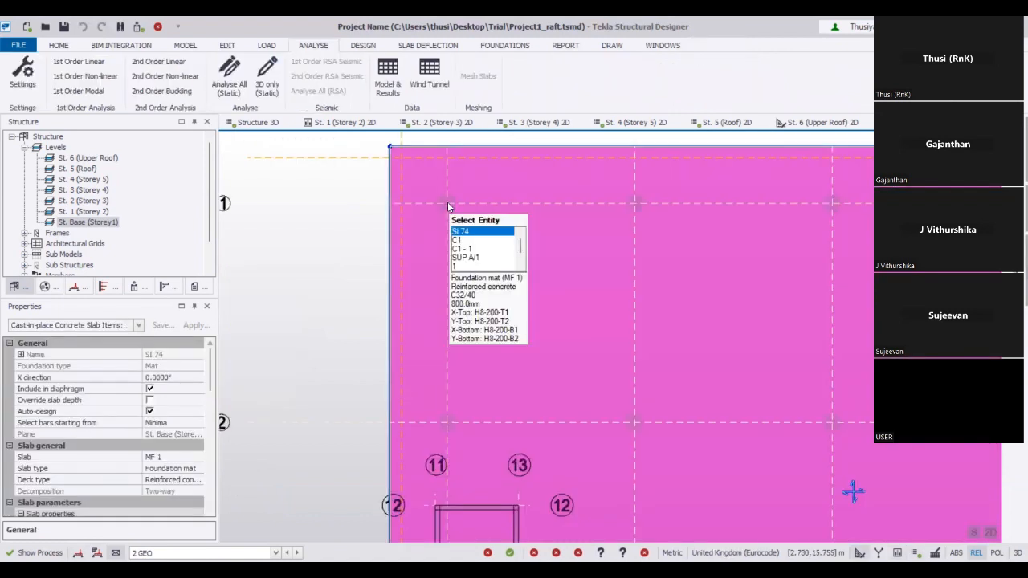
pyautogui.click(447, 202)
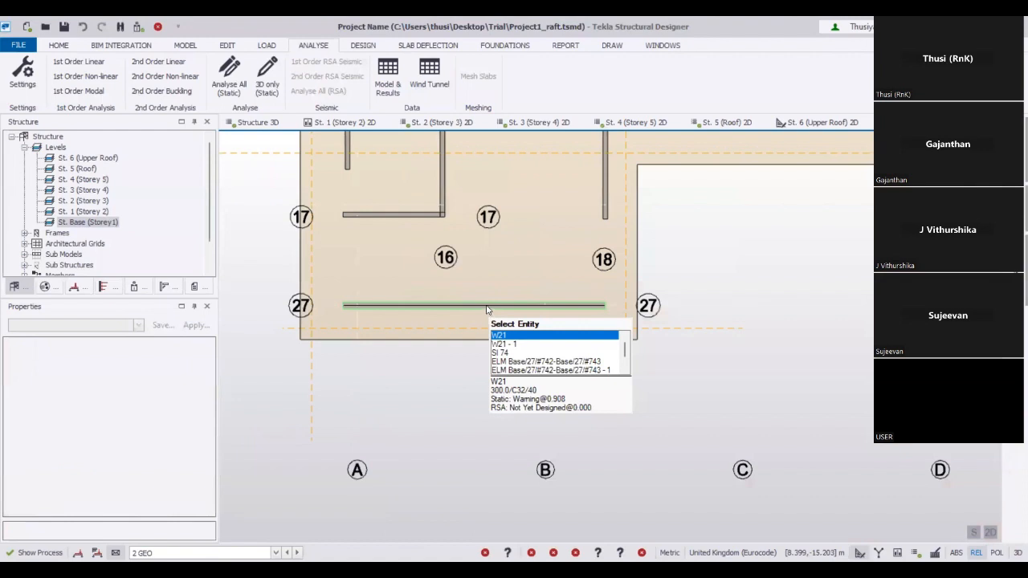
pyautogui.click(486, 310)
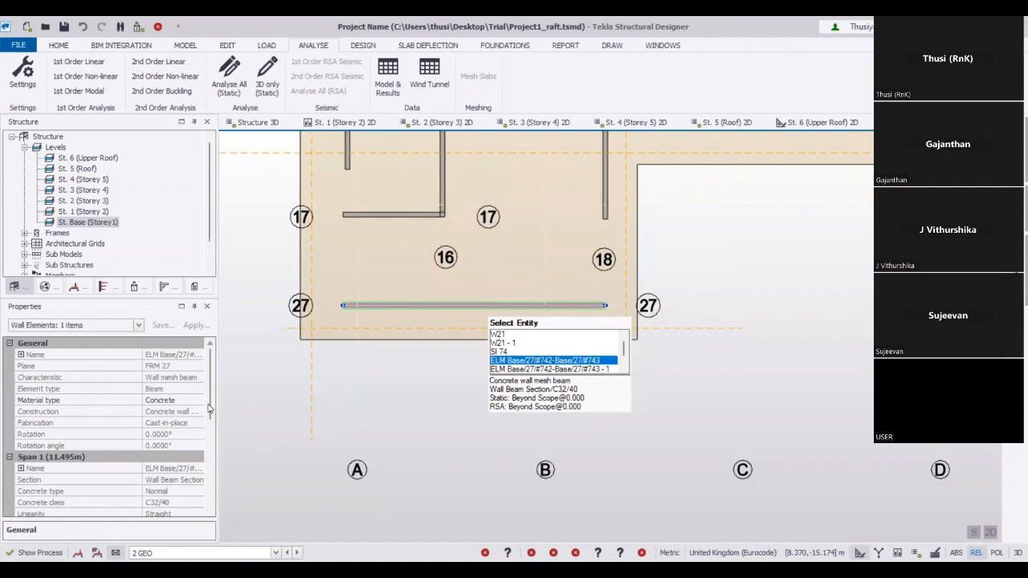
pyautogui.moveTo(209, 409); pyautogui.dragTo(206, 496)
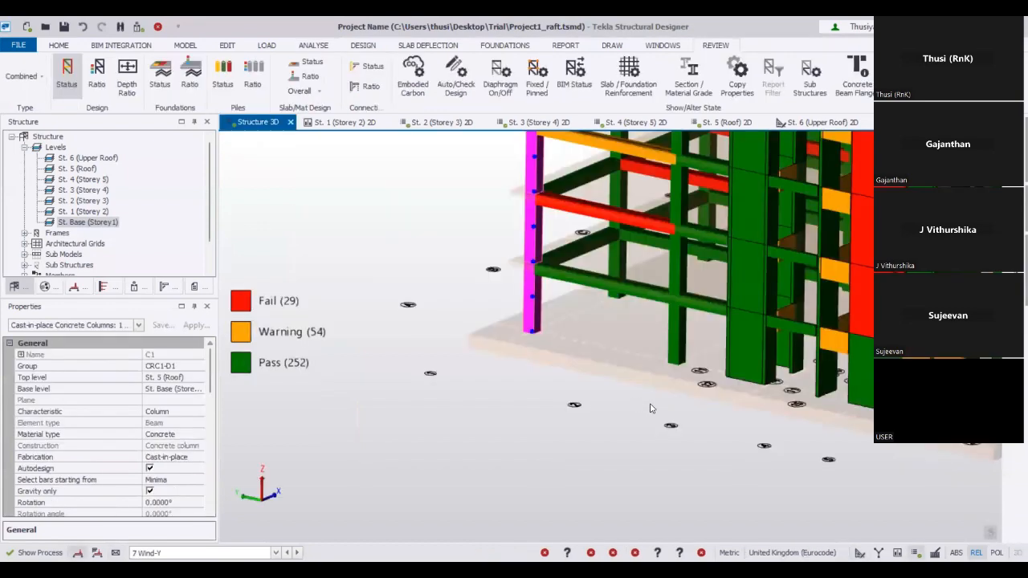
# Deselect column C1 and examine the walls and columns along the raft edges from several angles in the 3D structure view
pyautogui.moveTo(650, 404); pyautogui.dragTo(729, 405, button='right')
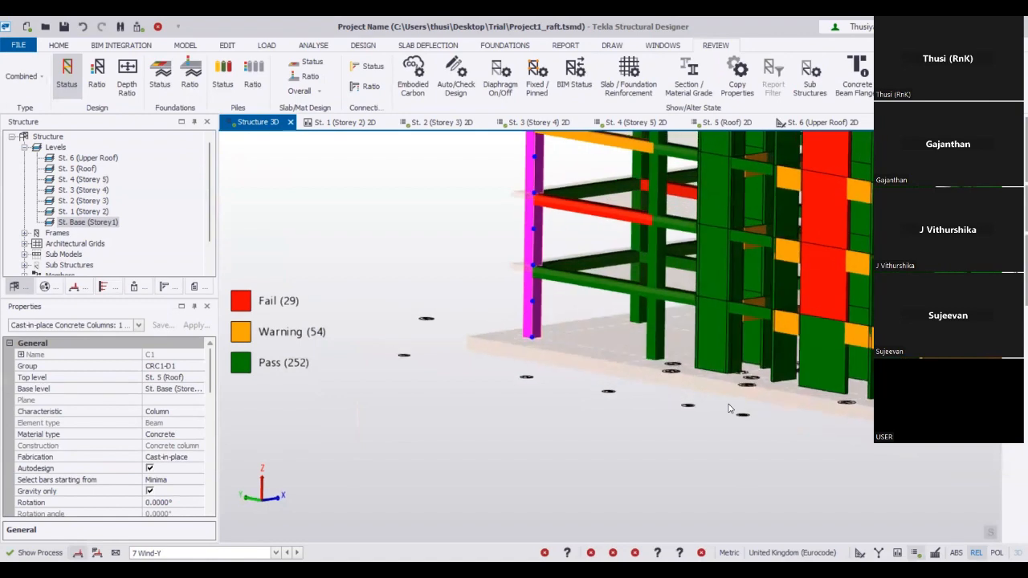
pyautogui.moveTo(757, 374); pyautogui.dragTo(652, 298, button='middle')
pyautogui.moveTo(680, 393); pyautogui.dragTo(580, 404, button='right')
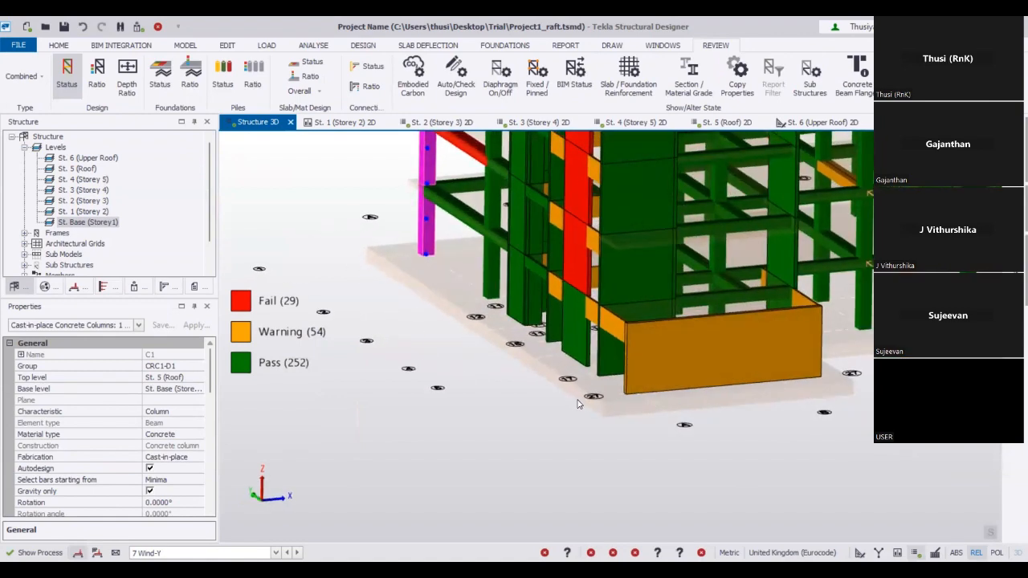
pyautogui.press('Escape')
pyautogui.moveTo(659, 408); pyautogui.dragTo(521, 402, button='right')
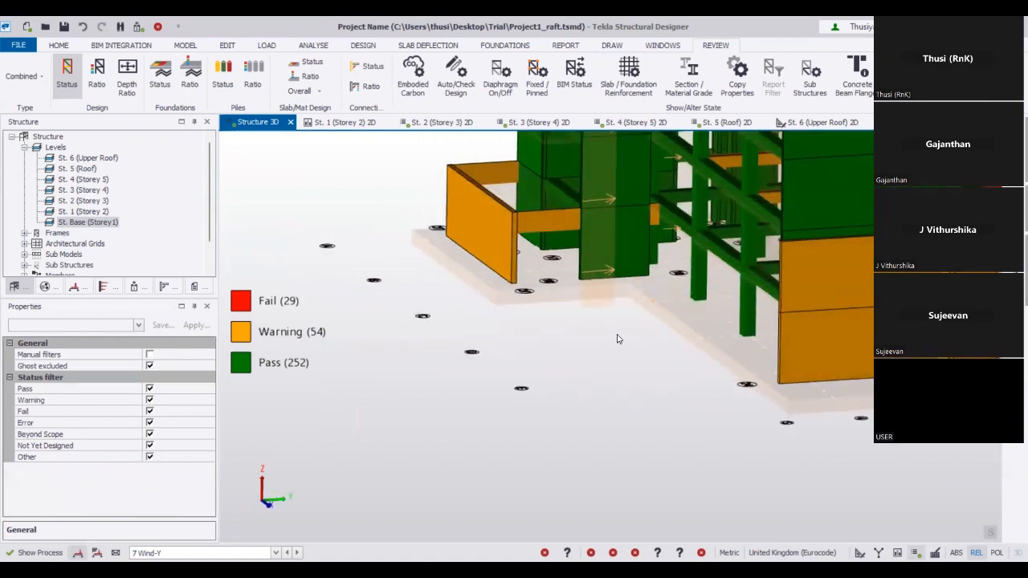
pyautogui.moveTo(615, 340); pyautogui.dragTo(690, 403, button='right')
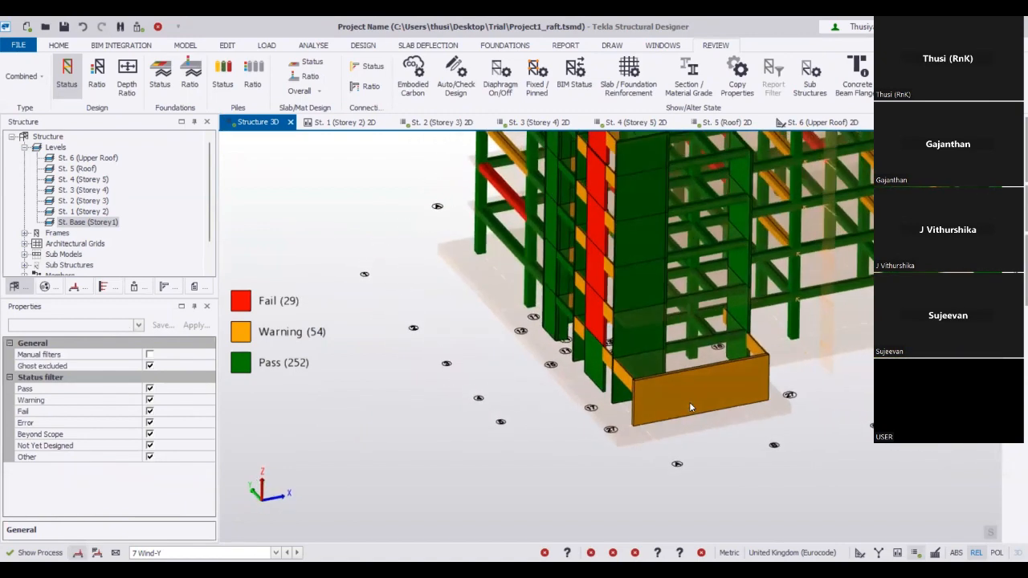
# Rerun the first-order linear analysis with all load combinations included
pyautogui.click(306, 45)
pyautogui.click(86, 63)
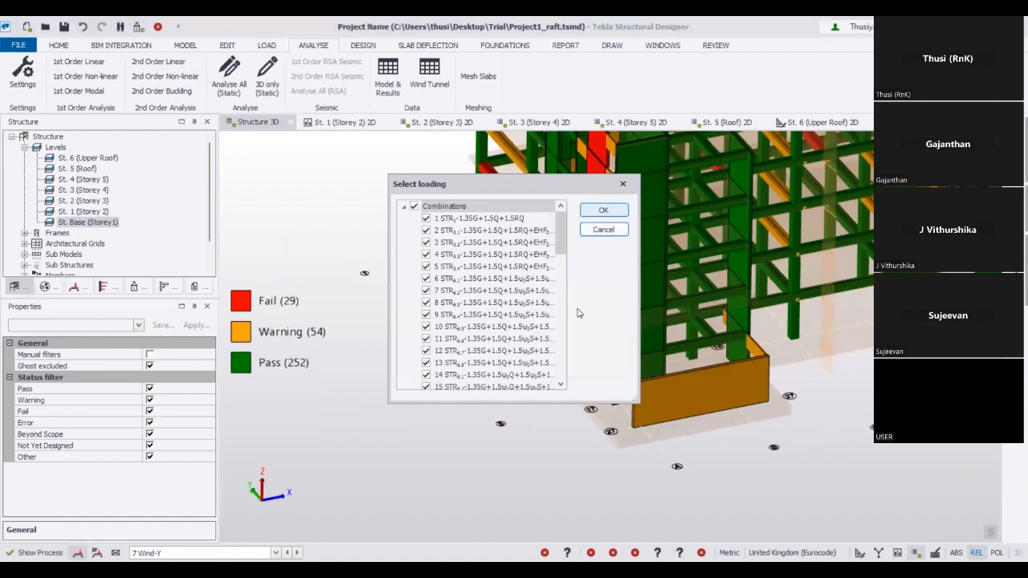
pyautogui.press('Return')
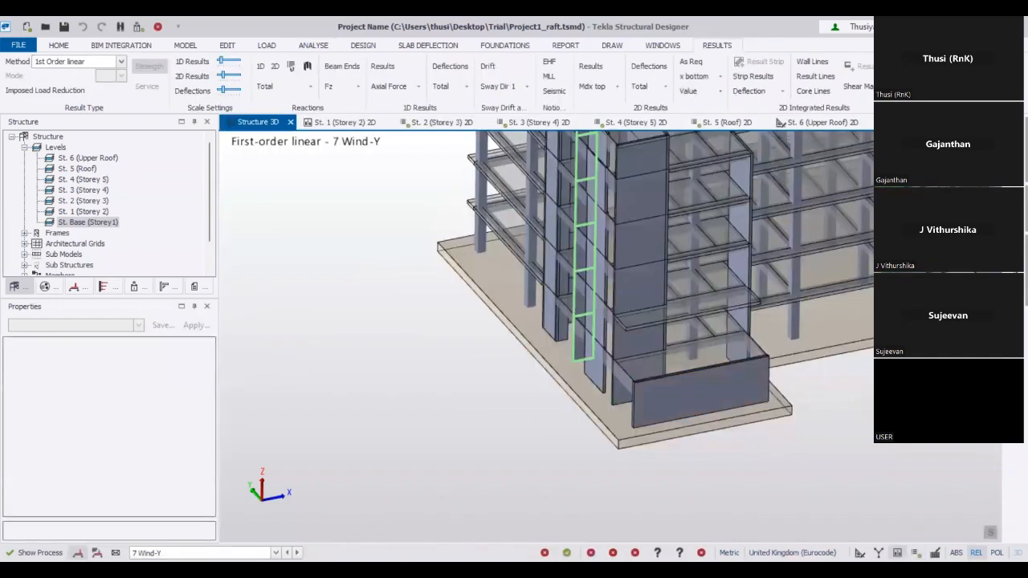
# Return to the base plan and display the mat's Mdx top and Mdx bottom design moment contours for 2 GEO
pyautogui.click(924, 122)
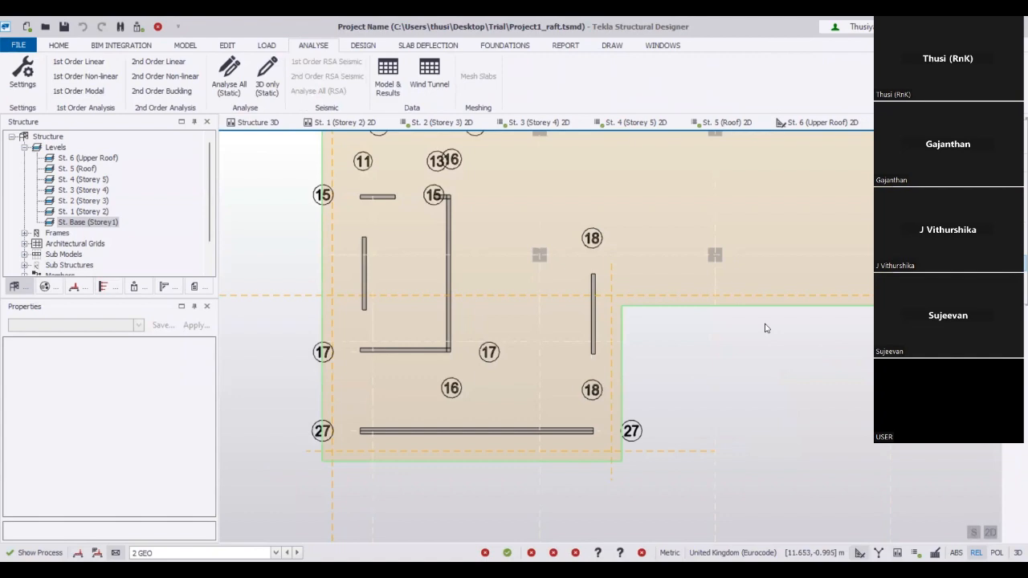
pyautogui.scroll(-5, 696, 344)
pyautogui.moveTo(695, 345); pyautogui.dragTo(704, 408, button='middle')
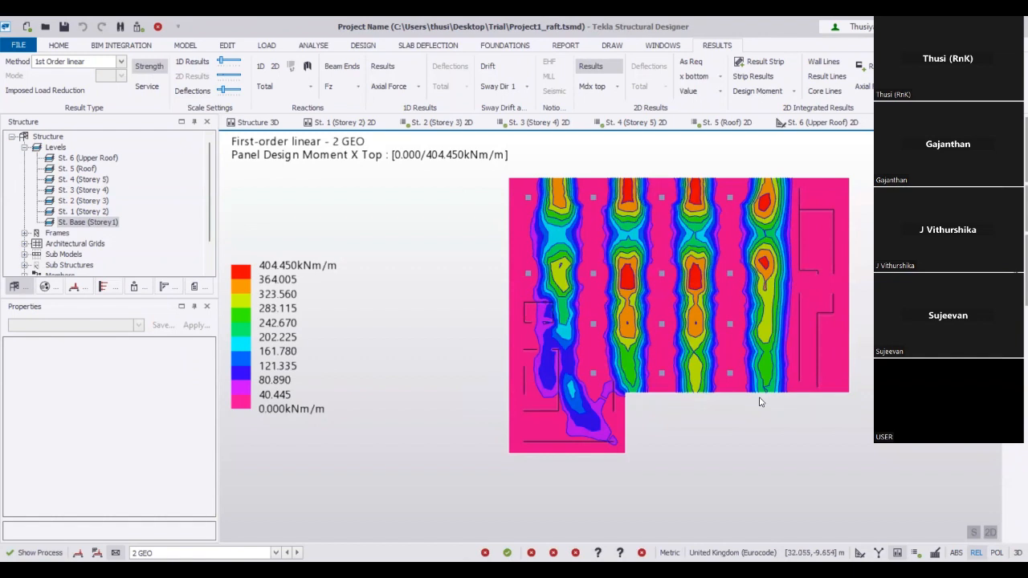
pyautogui.click(618, 87)
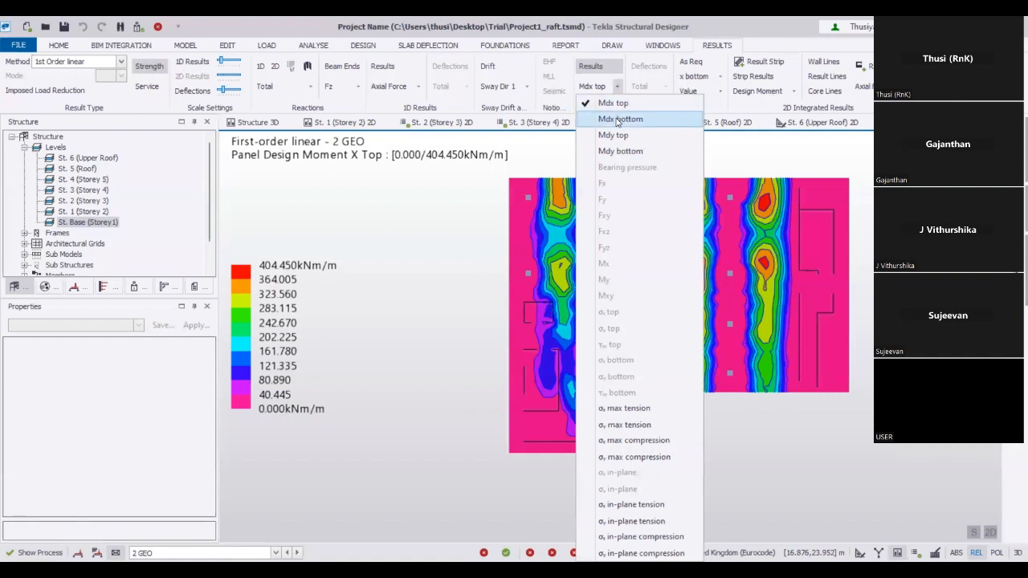
pyautogui.click(618, 119)
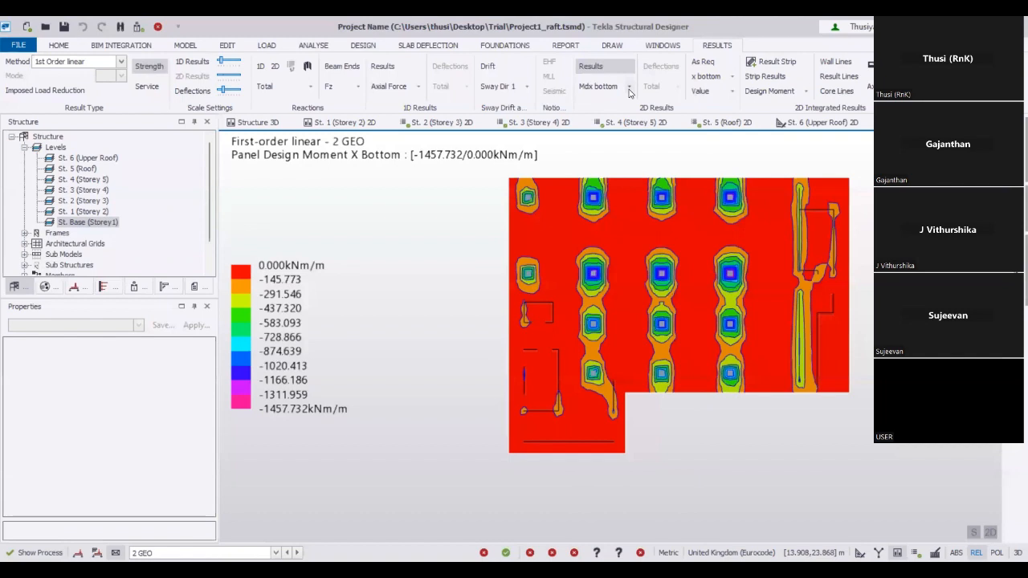
# Display the mat's Mdy top and Mdy bottom design moment contours for 2 GEO
pyautogui.click(629, 87)
pyautogui.click(620, 136)
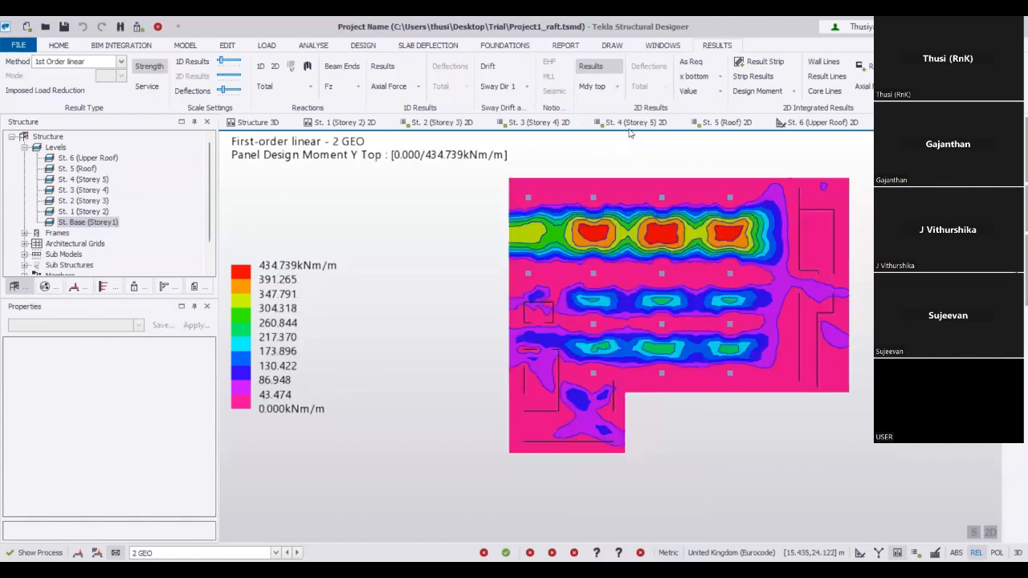
pyautogui.click(619, 87)
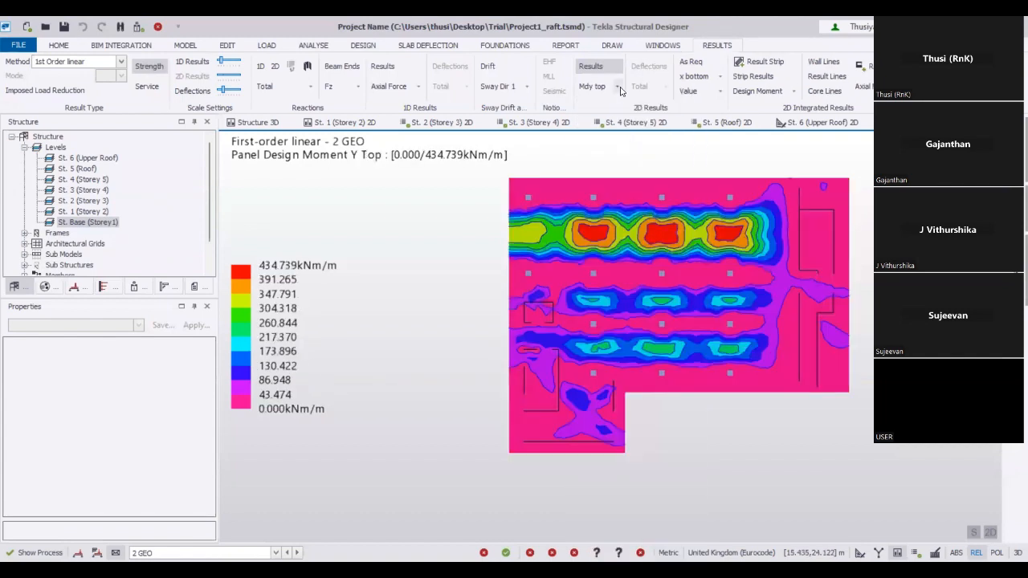
pyautogui.click(620, 152)
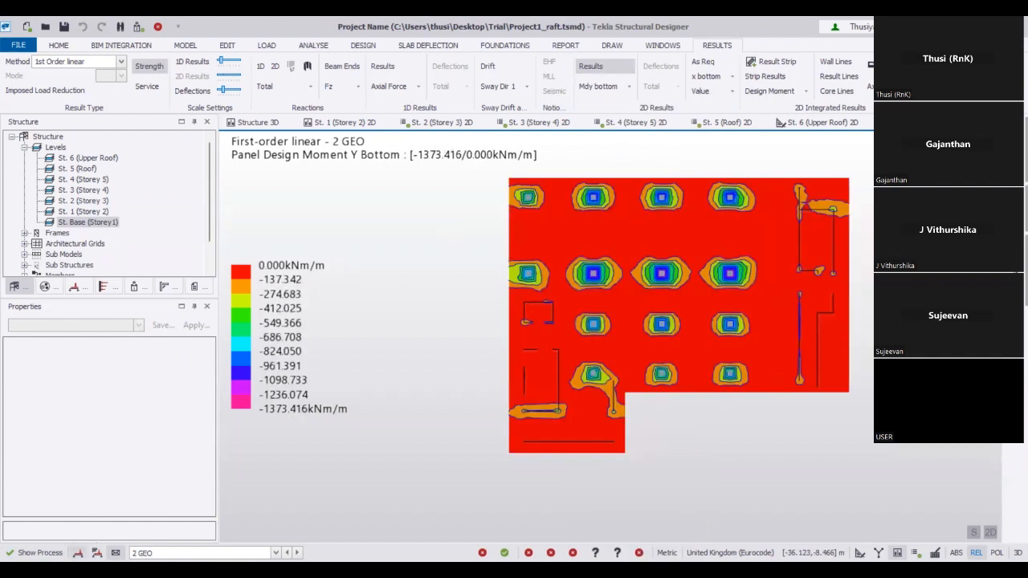
# Switch the displayed loading to combinations and show the Mdy bottom contours for combination 1 STR, 1.35G+1.5Q+1.5RQ
pyautogui.click(78, 553)
pyautogui.click(275, 552)
pyautogui.click(98, 553)
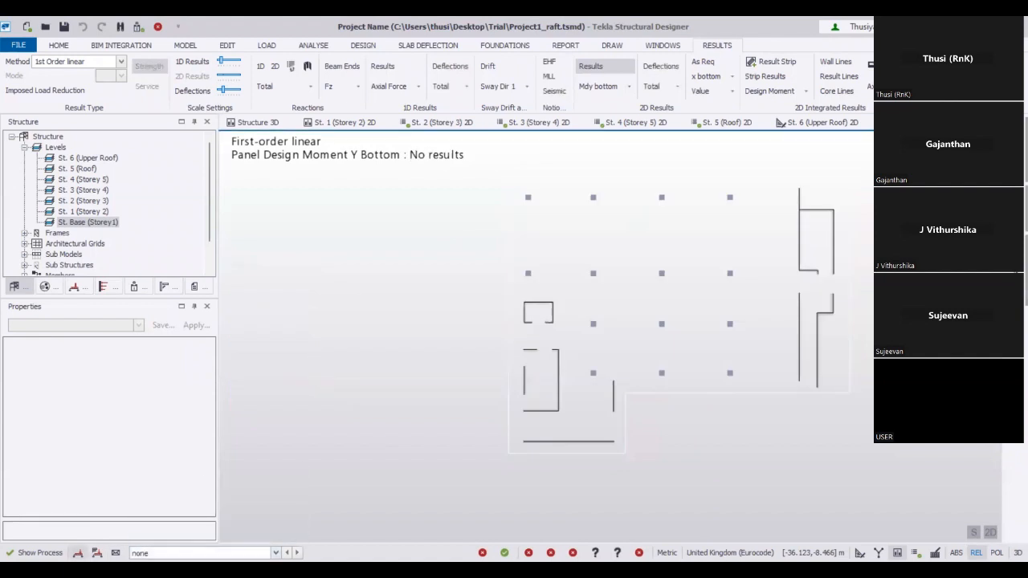
pyautogui.click(275, 553)
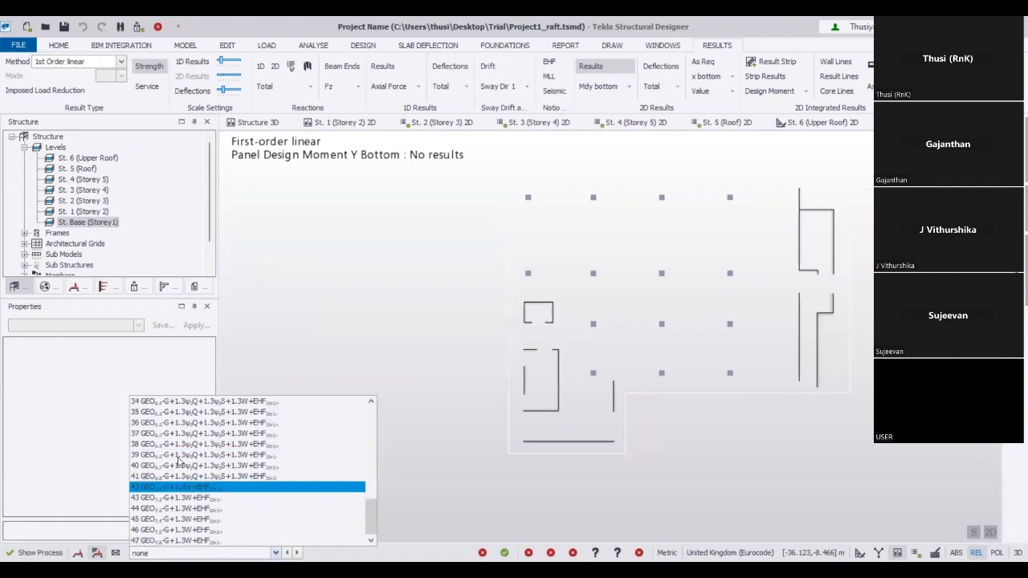
pyautogui.scroll(5, 181, 466)
pyautogui.scroll(2, 180, 464)
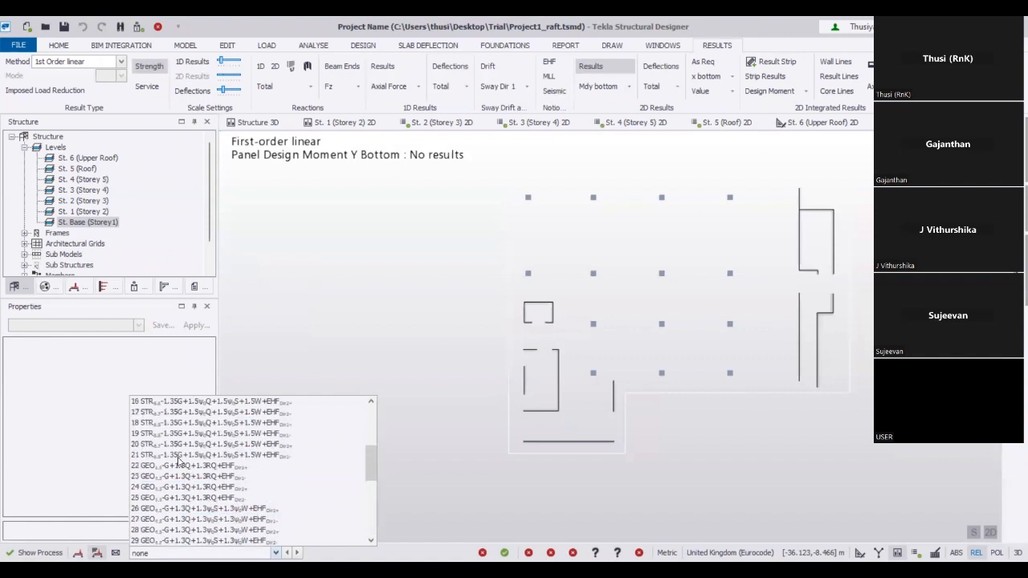
pyautogui.scroll(5, 180, 464)
pyautogui.click(197, 402)
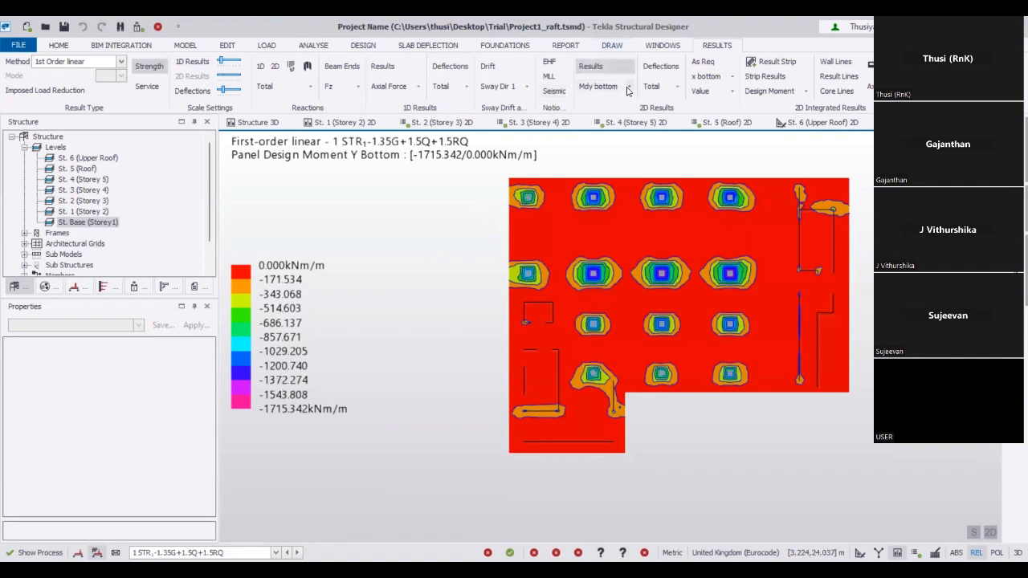
# Display the mat's bearing pressure contours for combination 22 GEO, G+1.3Q+1.3RQ+EHF Dir1+
pyautogui.click(628, 91)
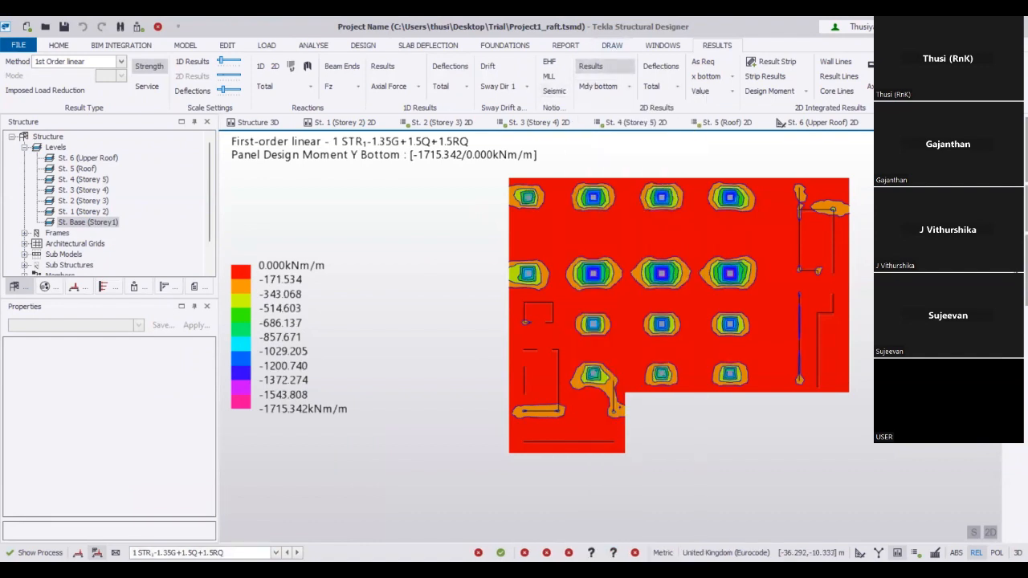
pyautogui.click(241, 553)
pyautogui.scroll(-8, 192, 471)
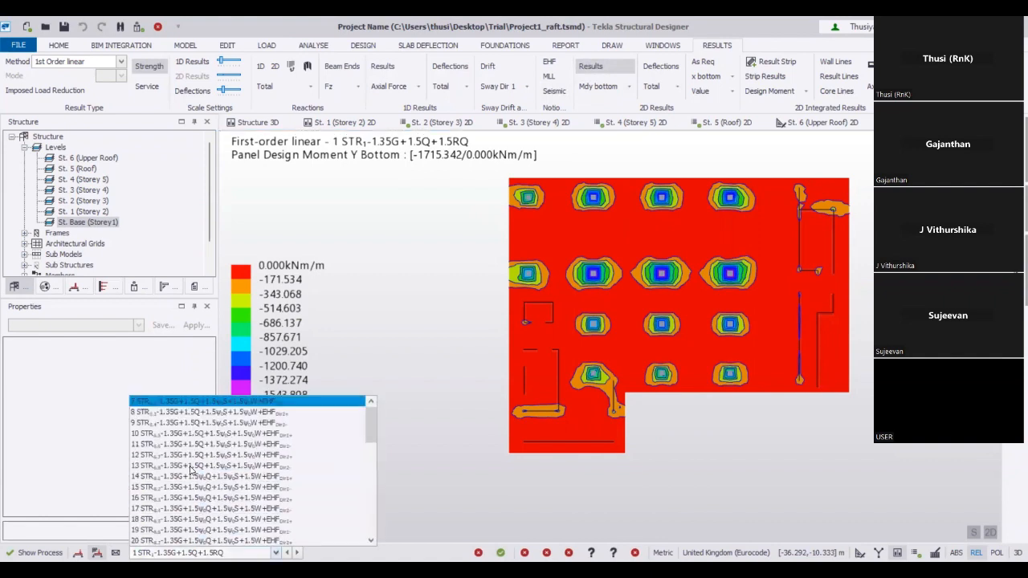
pyautogui.scroll(3, 192, 471)
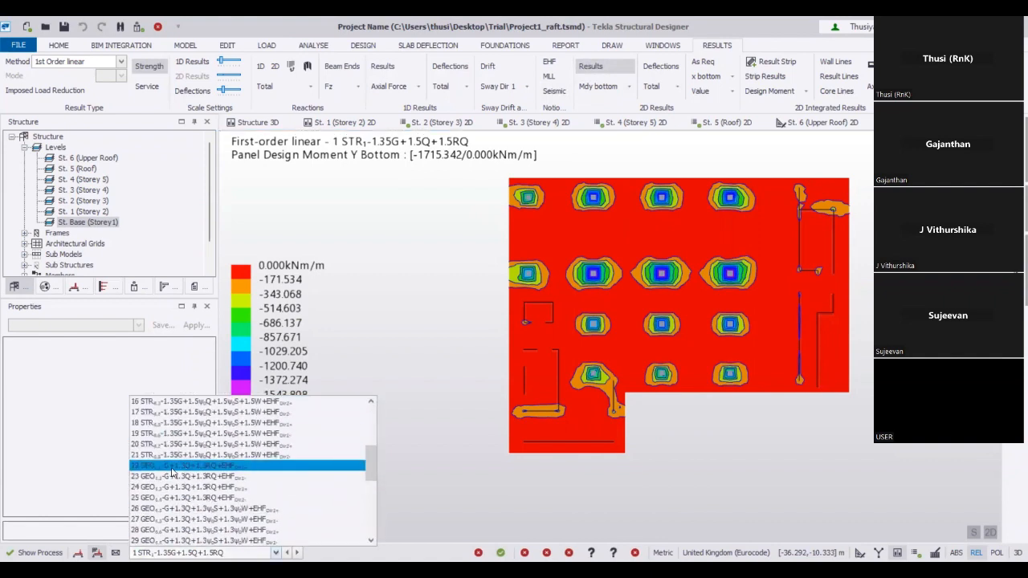
pyautogui.click(160, 465)
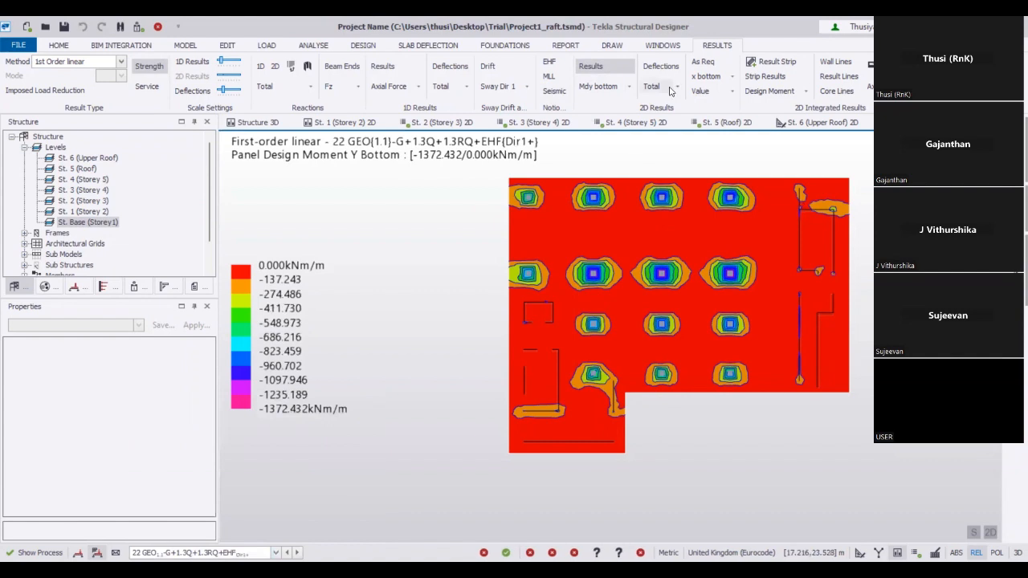
pyautogui.click(630, 86)
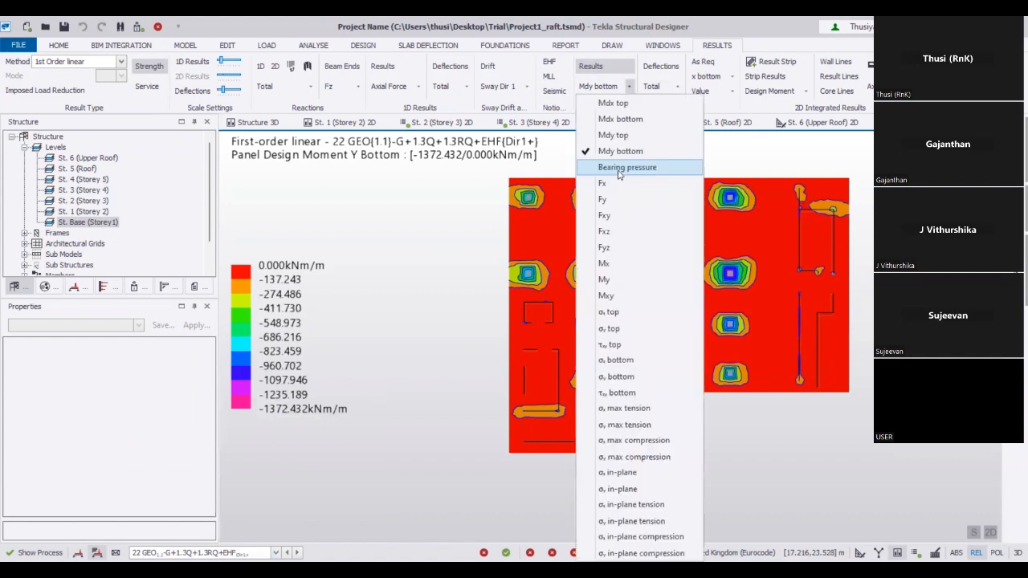
pyautogui.click(619, 169)
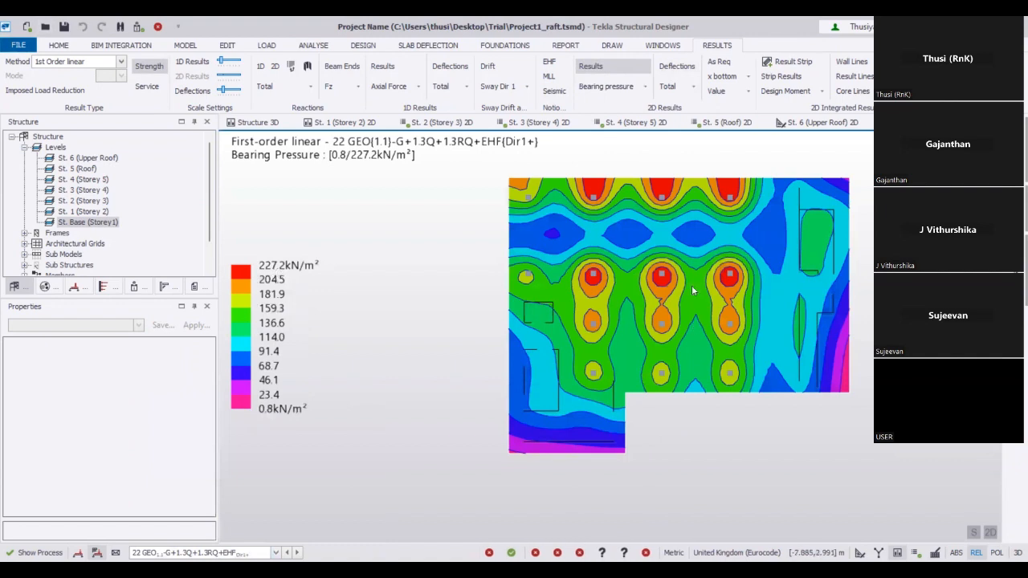
pyautogui.moveTo(695, 291)
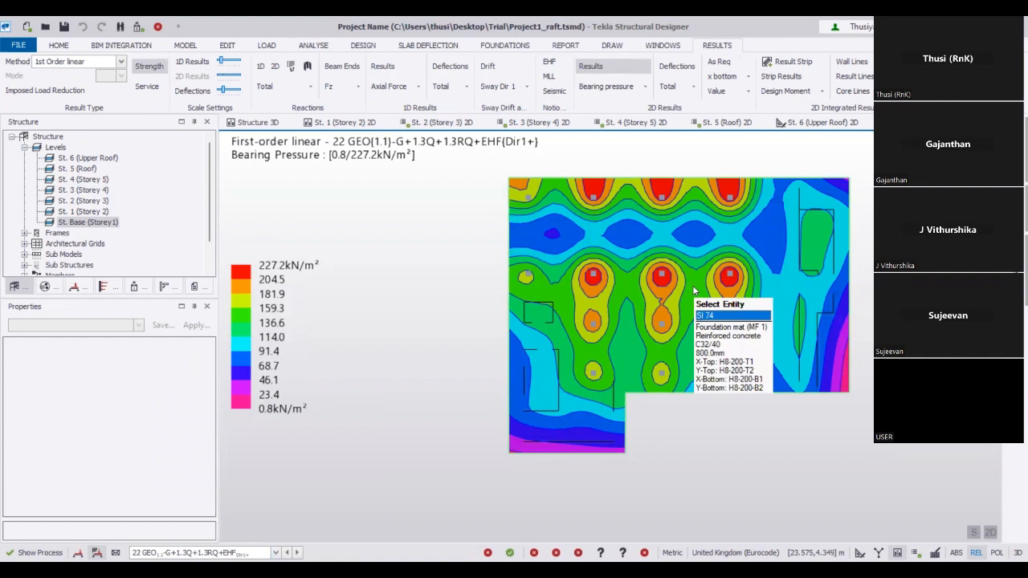
# Review the mat's bearing pressure contours for combinations 23 GEO (EHF Dir1-) and 25 GEO (EHF Dir2-), both G+1.3Q+1.3RQ
pyautogui.click(275, 553)
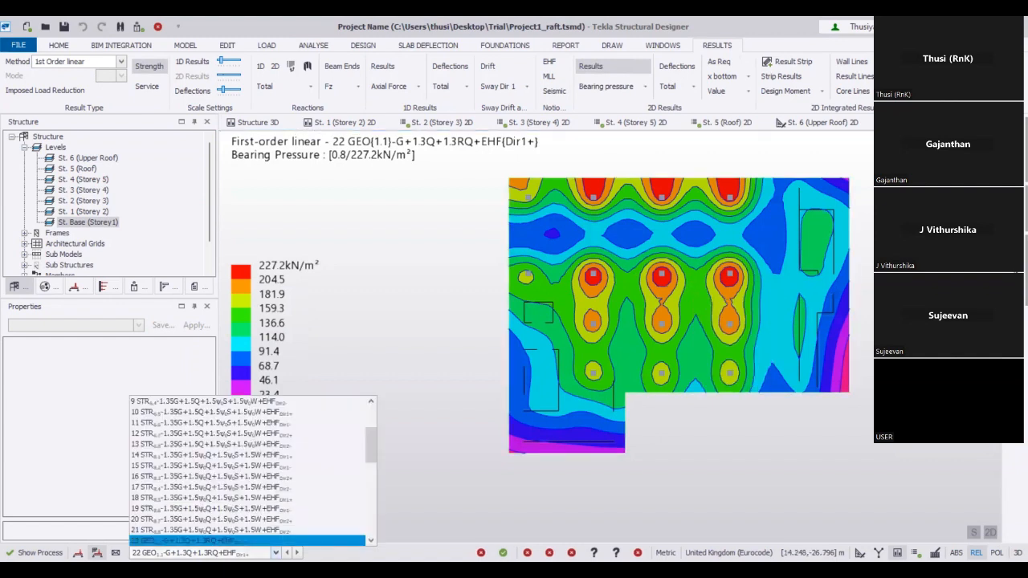
pyautogui.scroll(-2, 198, 488)
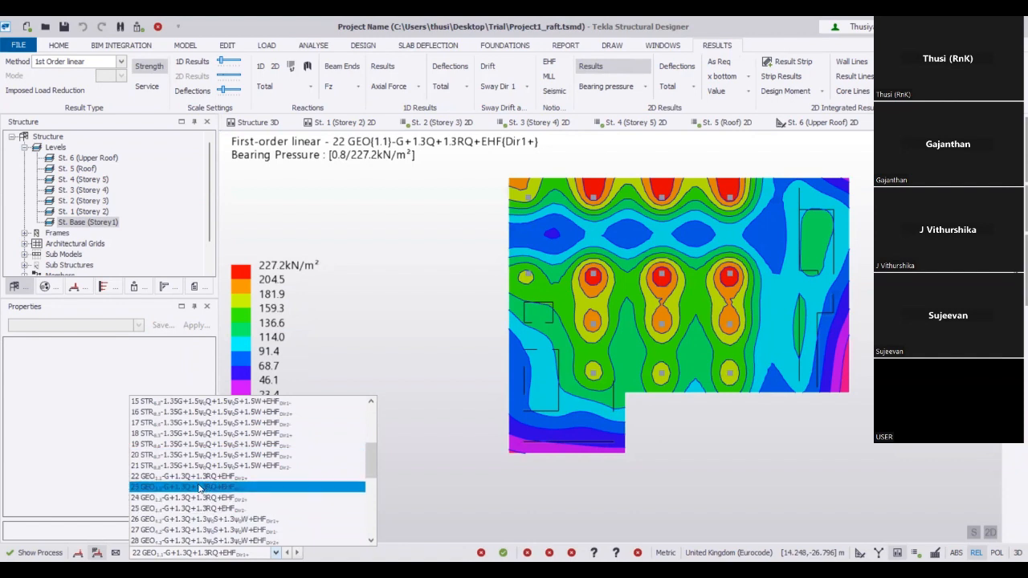
pyautogui.click(198, 487)
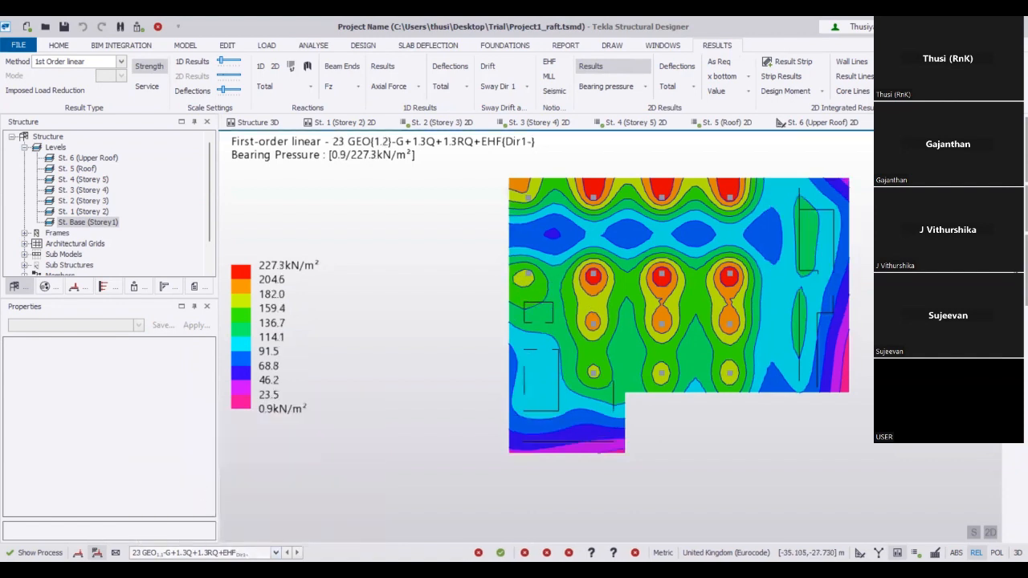
pyautogui.click(276, 552)
pyautogui.click(280, 471)
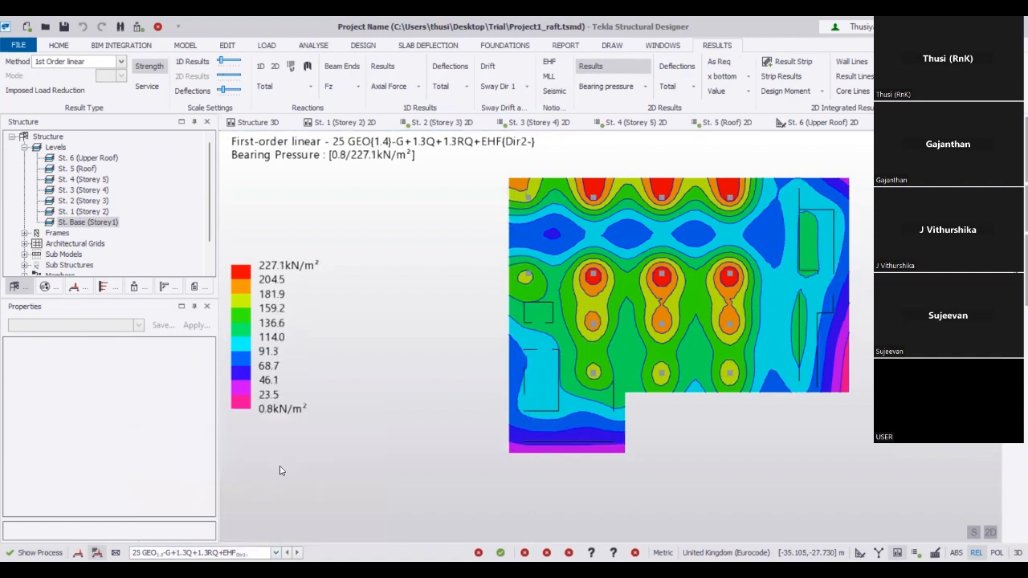
pyautogui.moveTo(657, 281)
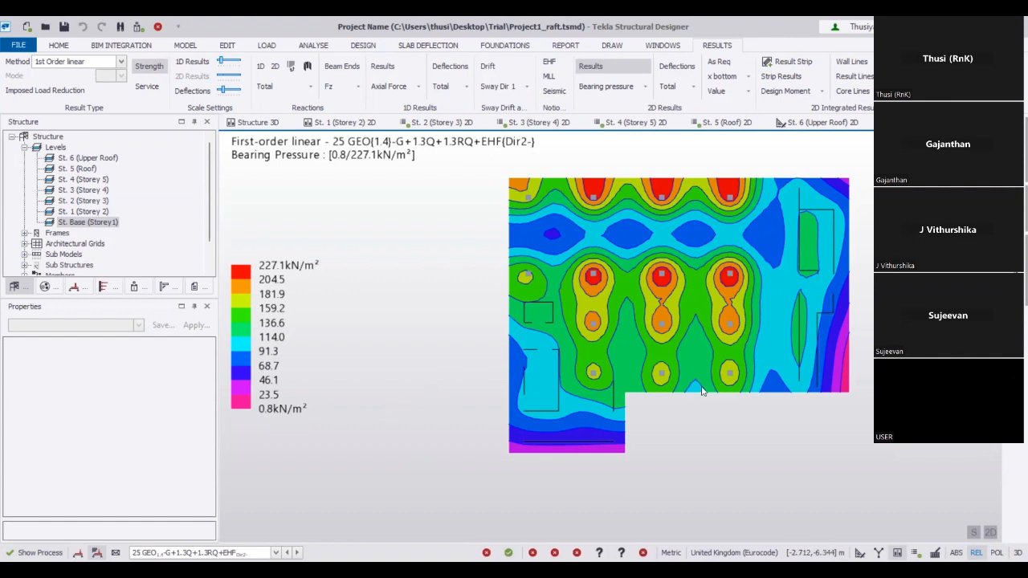
pyautogui.moveTo(701, 391); pyautogui.dragTo(629, 397, button='middle')
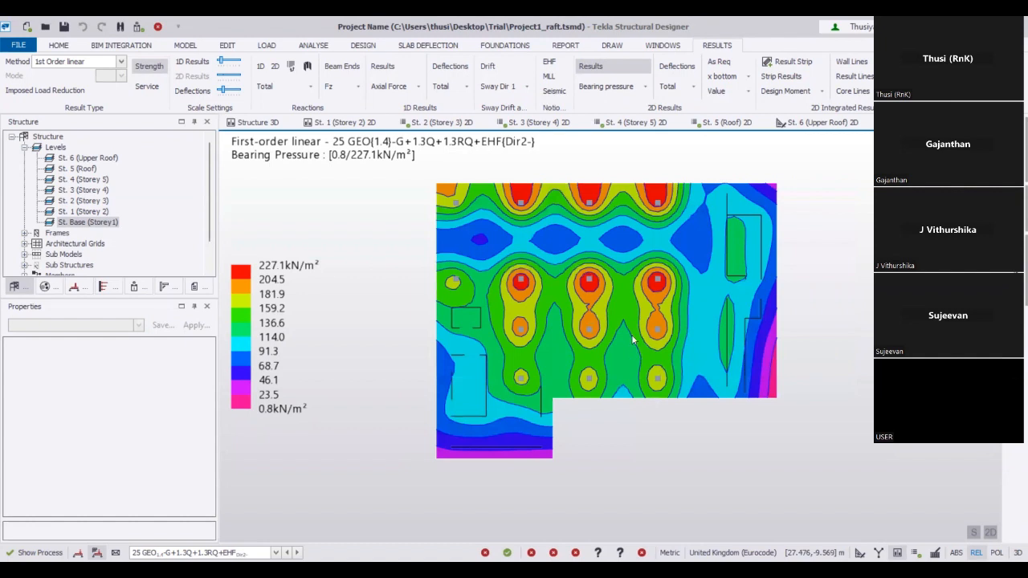
pyautogui.moveTo(632, 338)
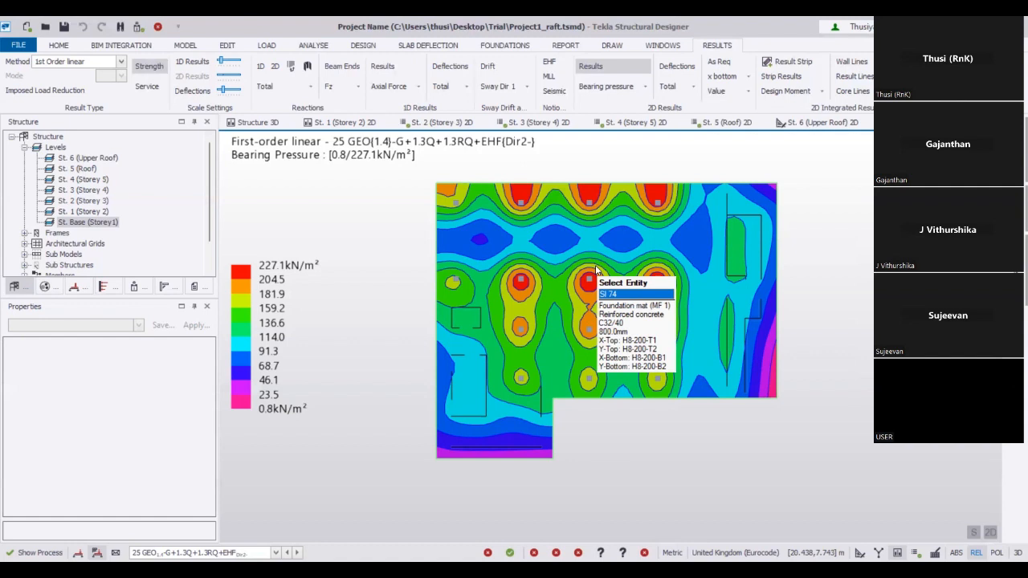
# Display the mat's Mdx top design moment contours and its Mx panel moment contours for combination 25 GEO
pyautogui.click(646, 88)
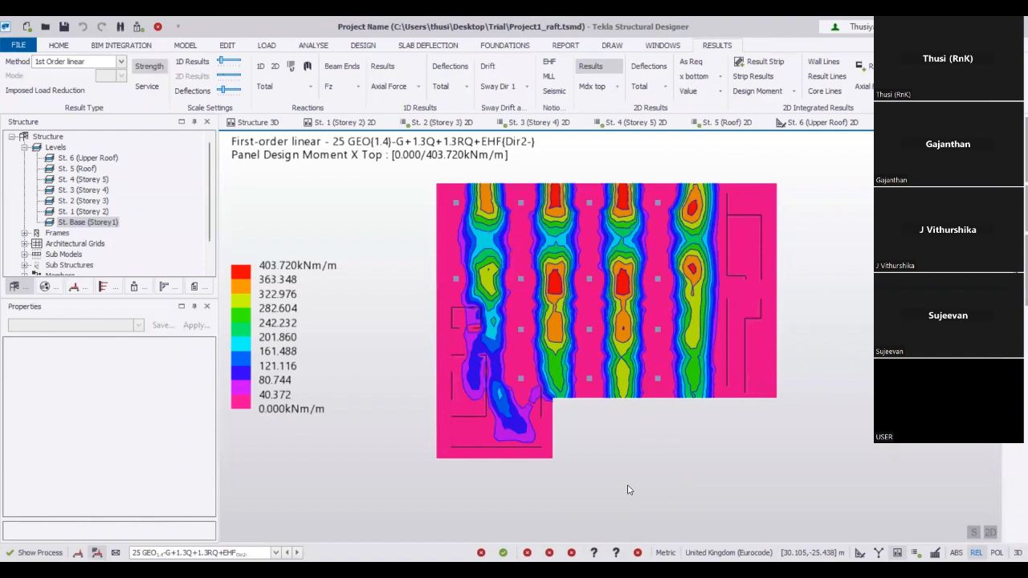
pyautogui.click(618, 86)
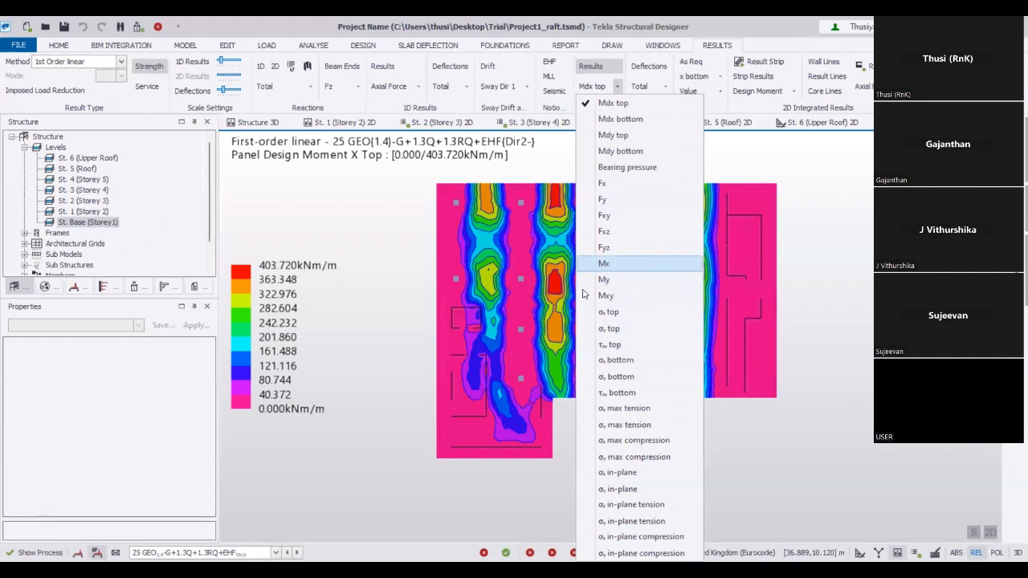
pyautogui.click(765, 374)
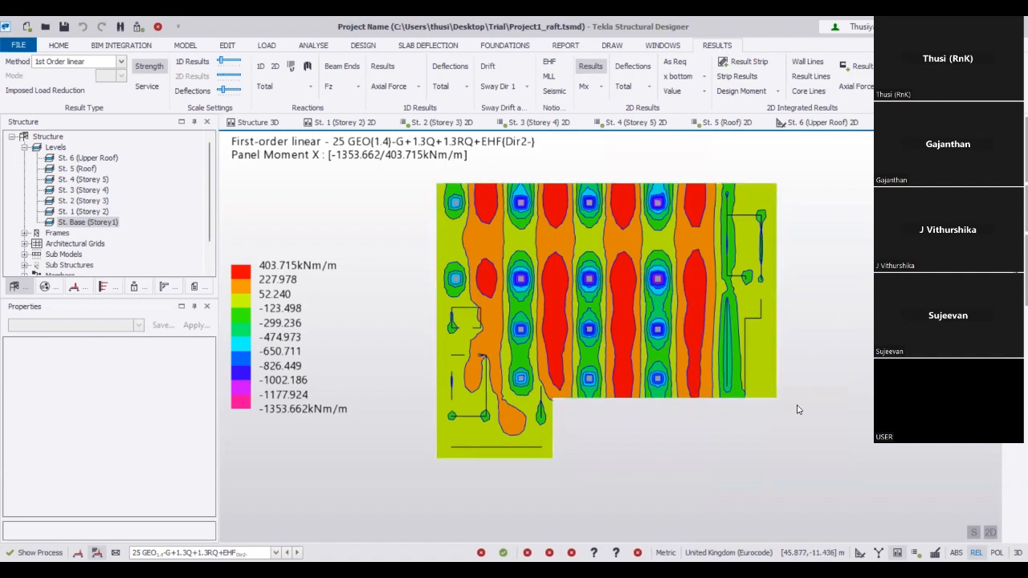
pyautogui.moveTo(798, 405); pyautogui.dragTo(781, 399, button='middle')
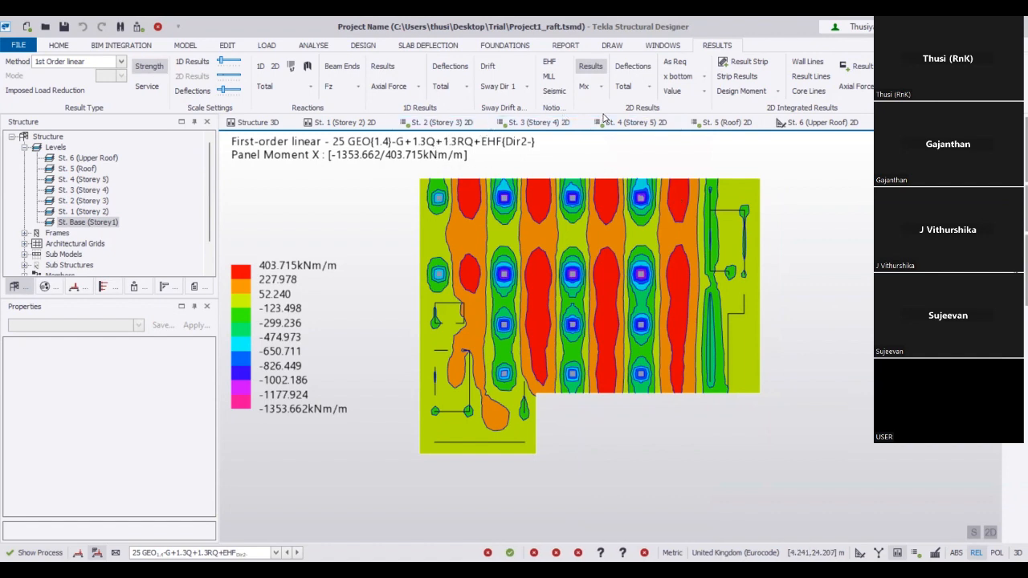
# Display the mat's total and Z deflection contours for 25 GEO and inspect the displacement at a node between the column rows
pyautogui.click(645, 69)
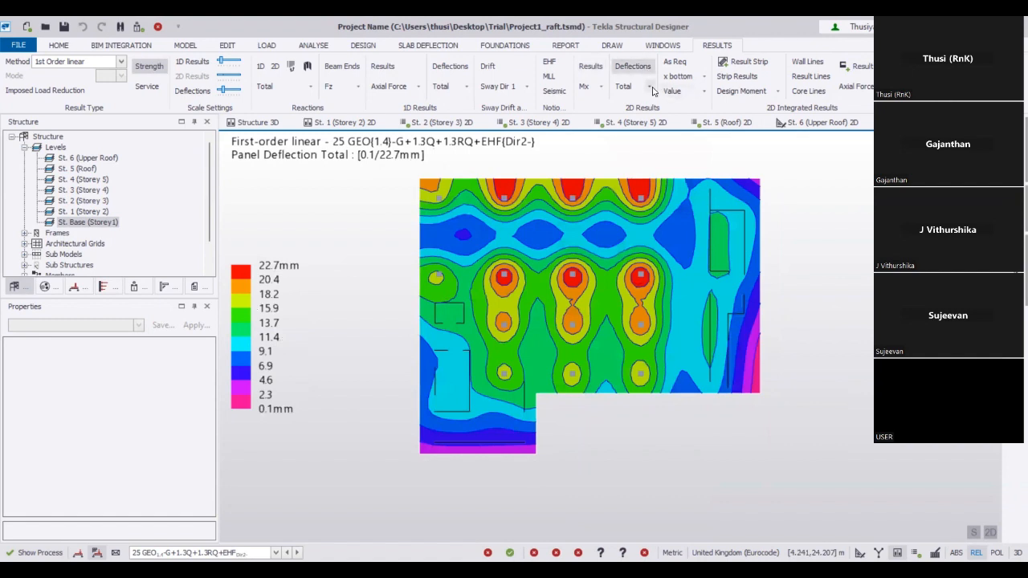
pyautogui.click(650, 87)
pyautogui.click(647, 136)
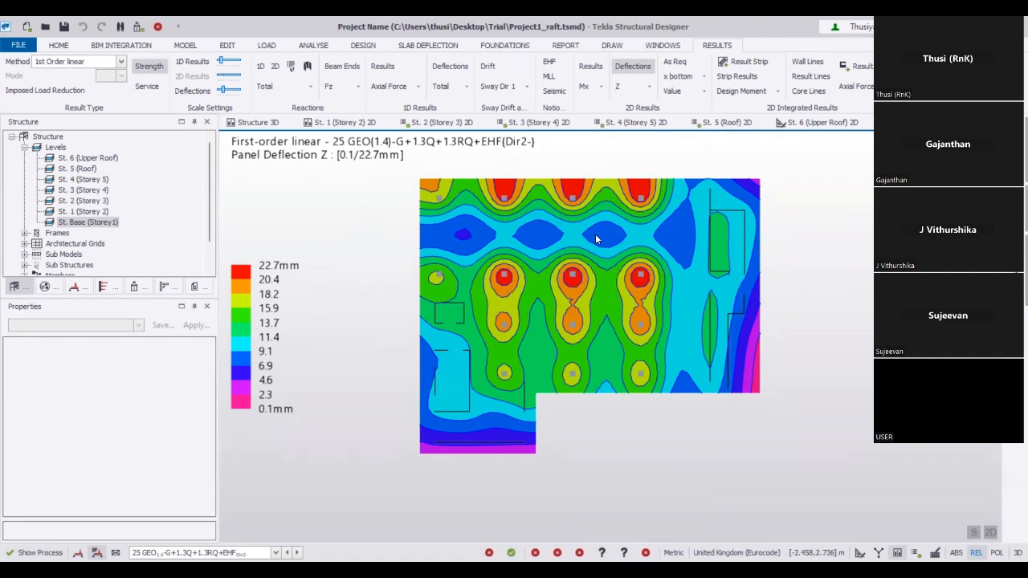
pyautogui.moveTo(595, 237)
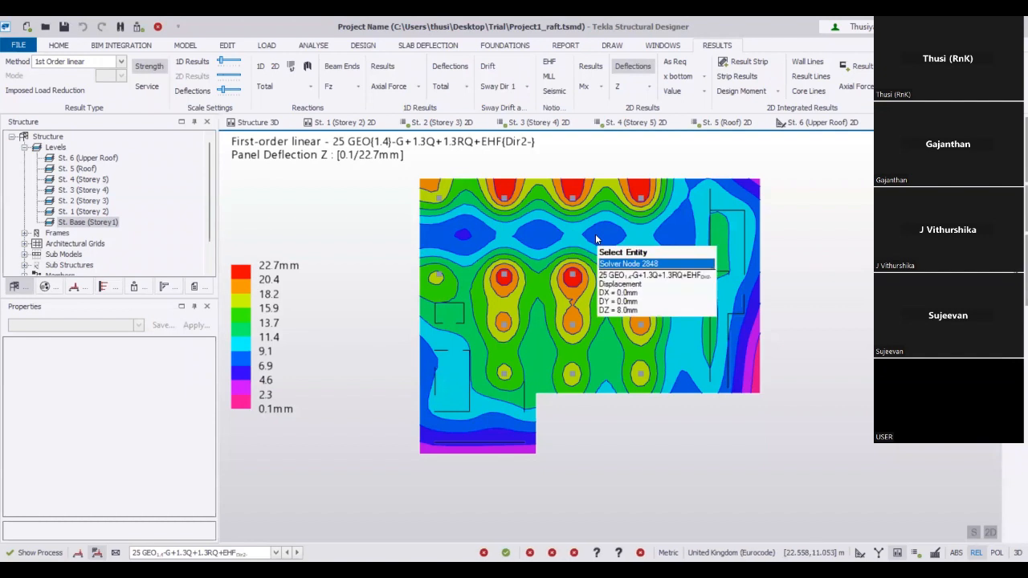